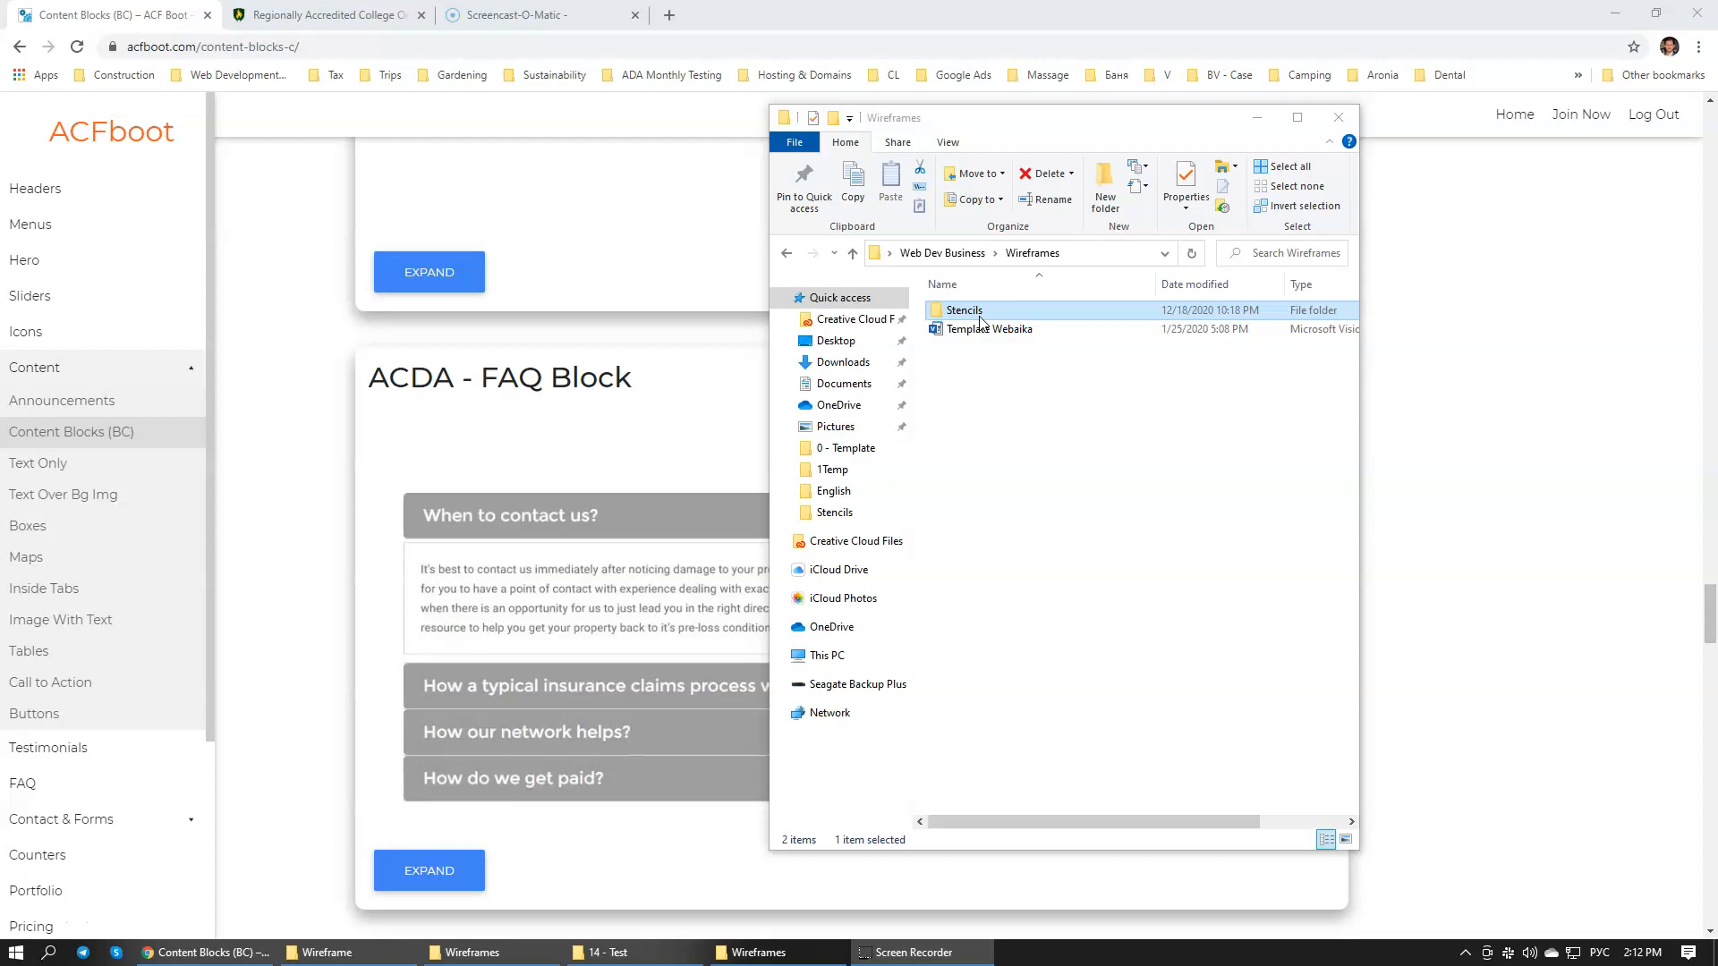
left_click(877, 419)
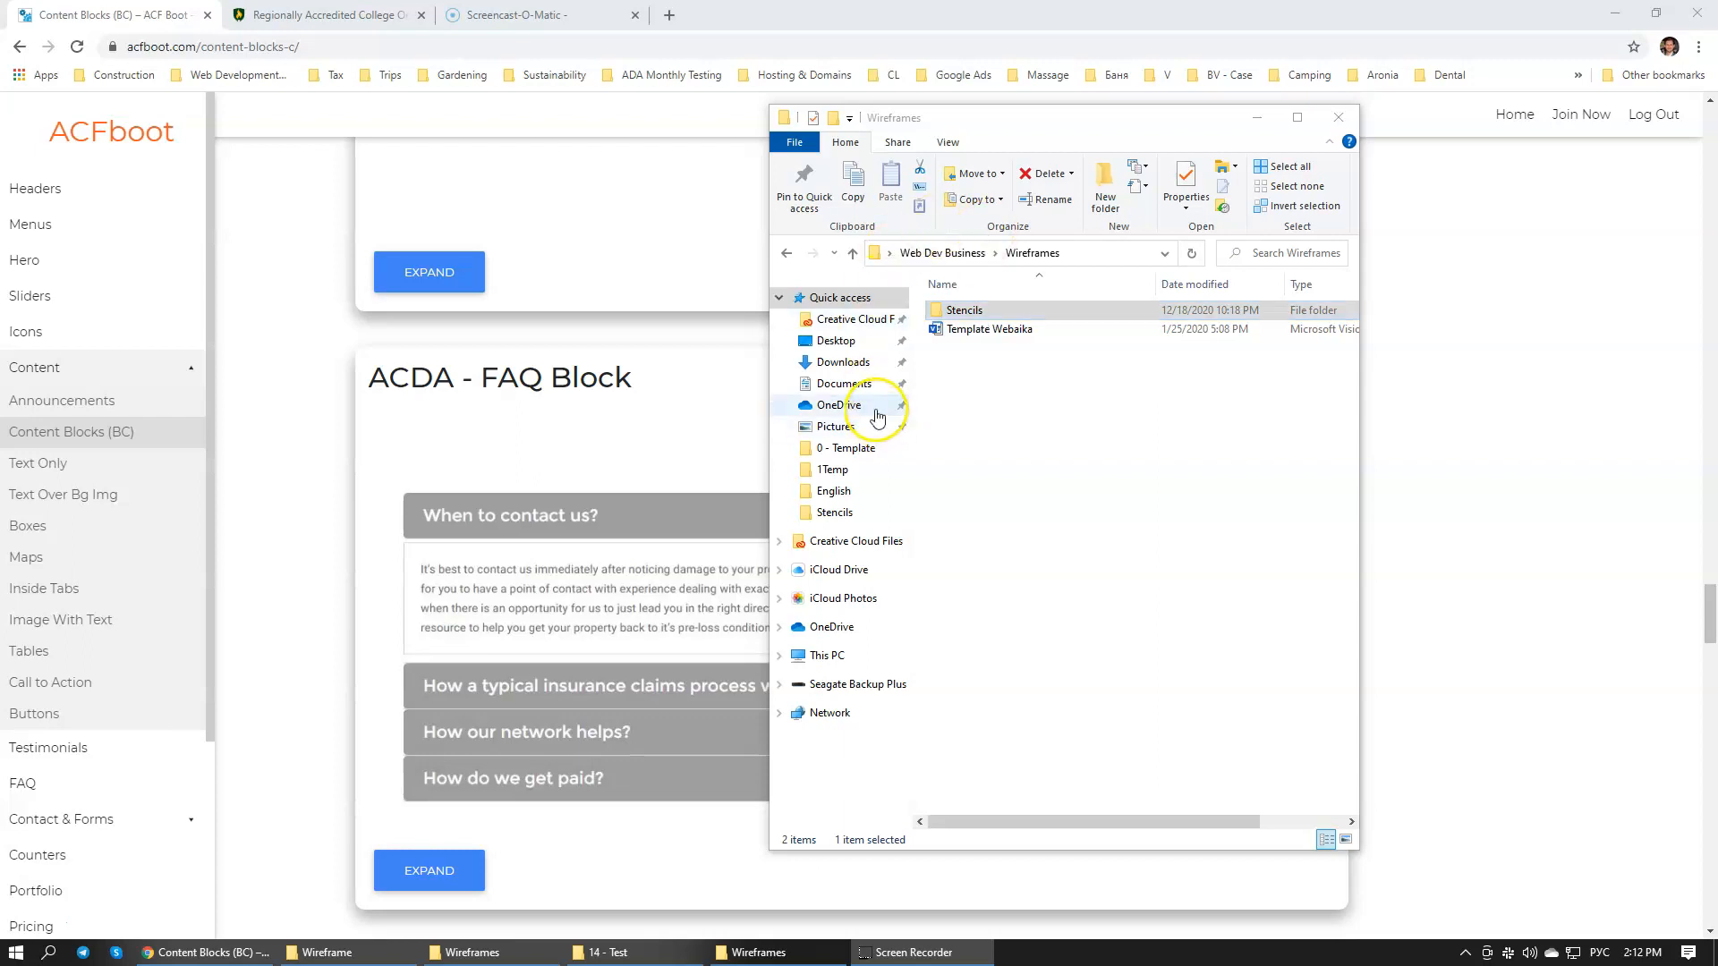
left_click(1023, 314)
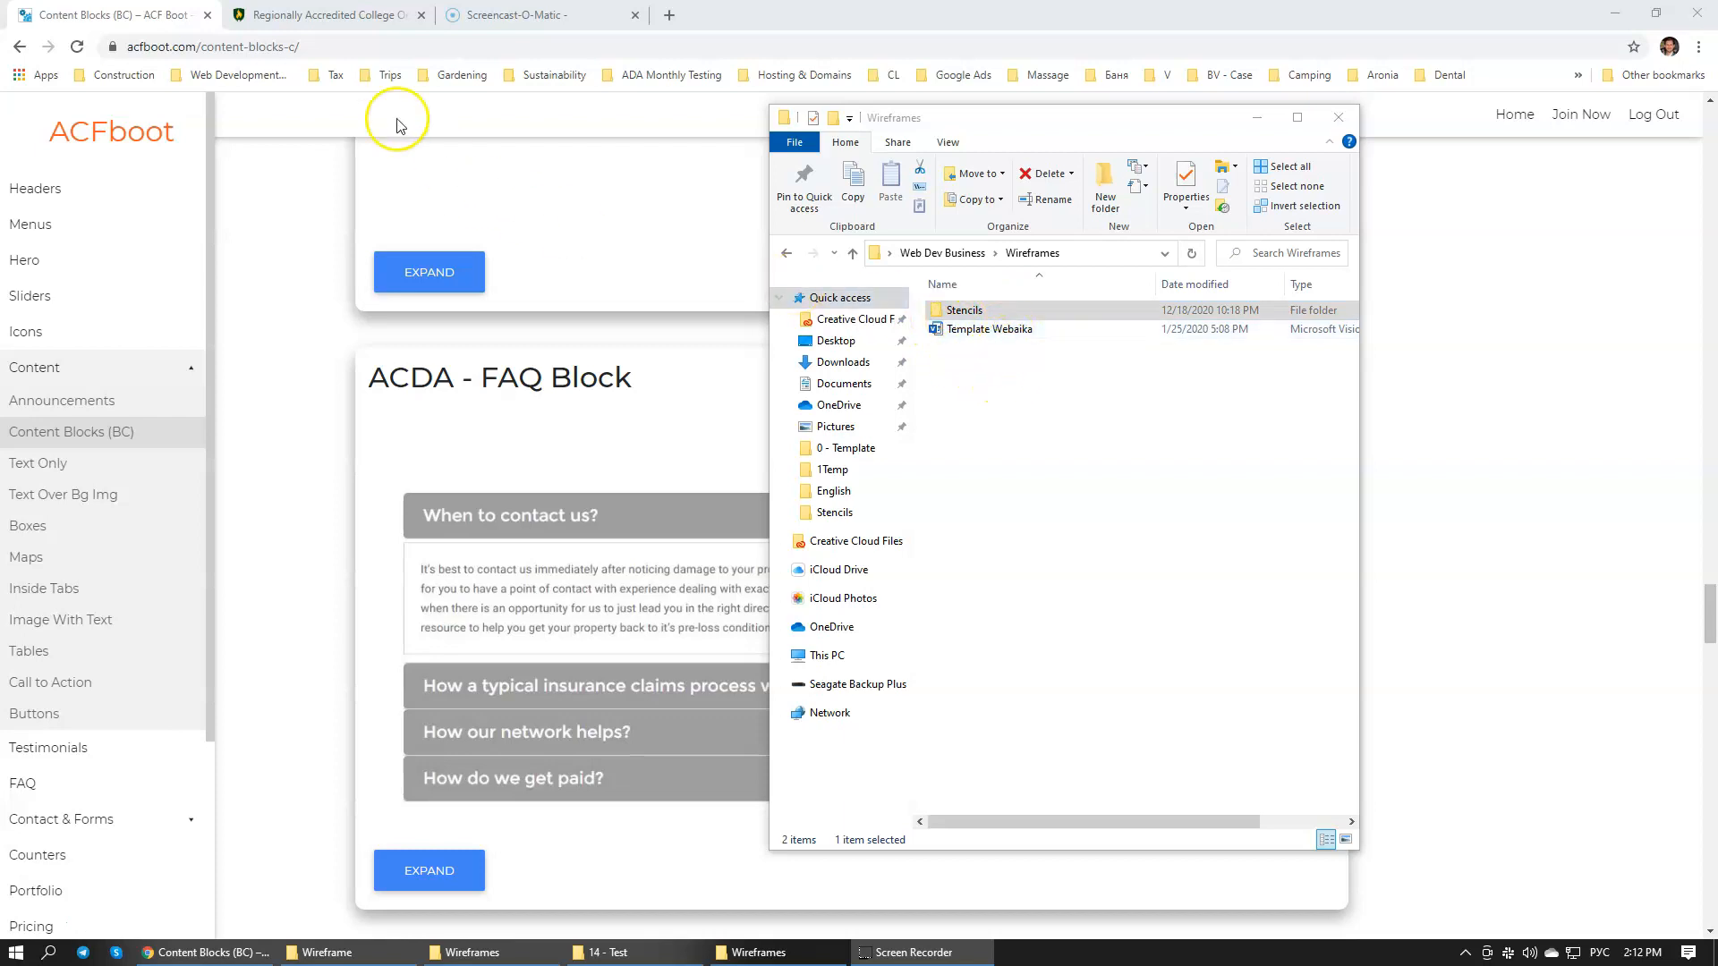
Step: Switch to the Rasmussen College page and move its Areas of Study carousel back one group
left_click(295, 11)
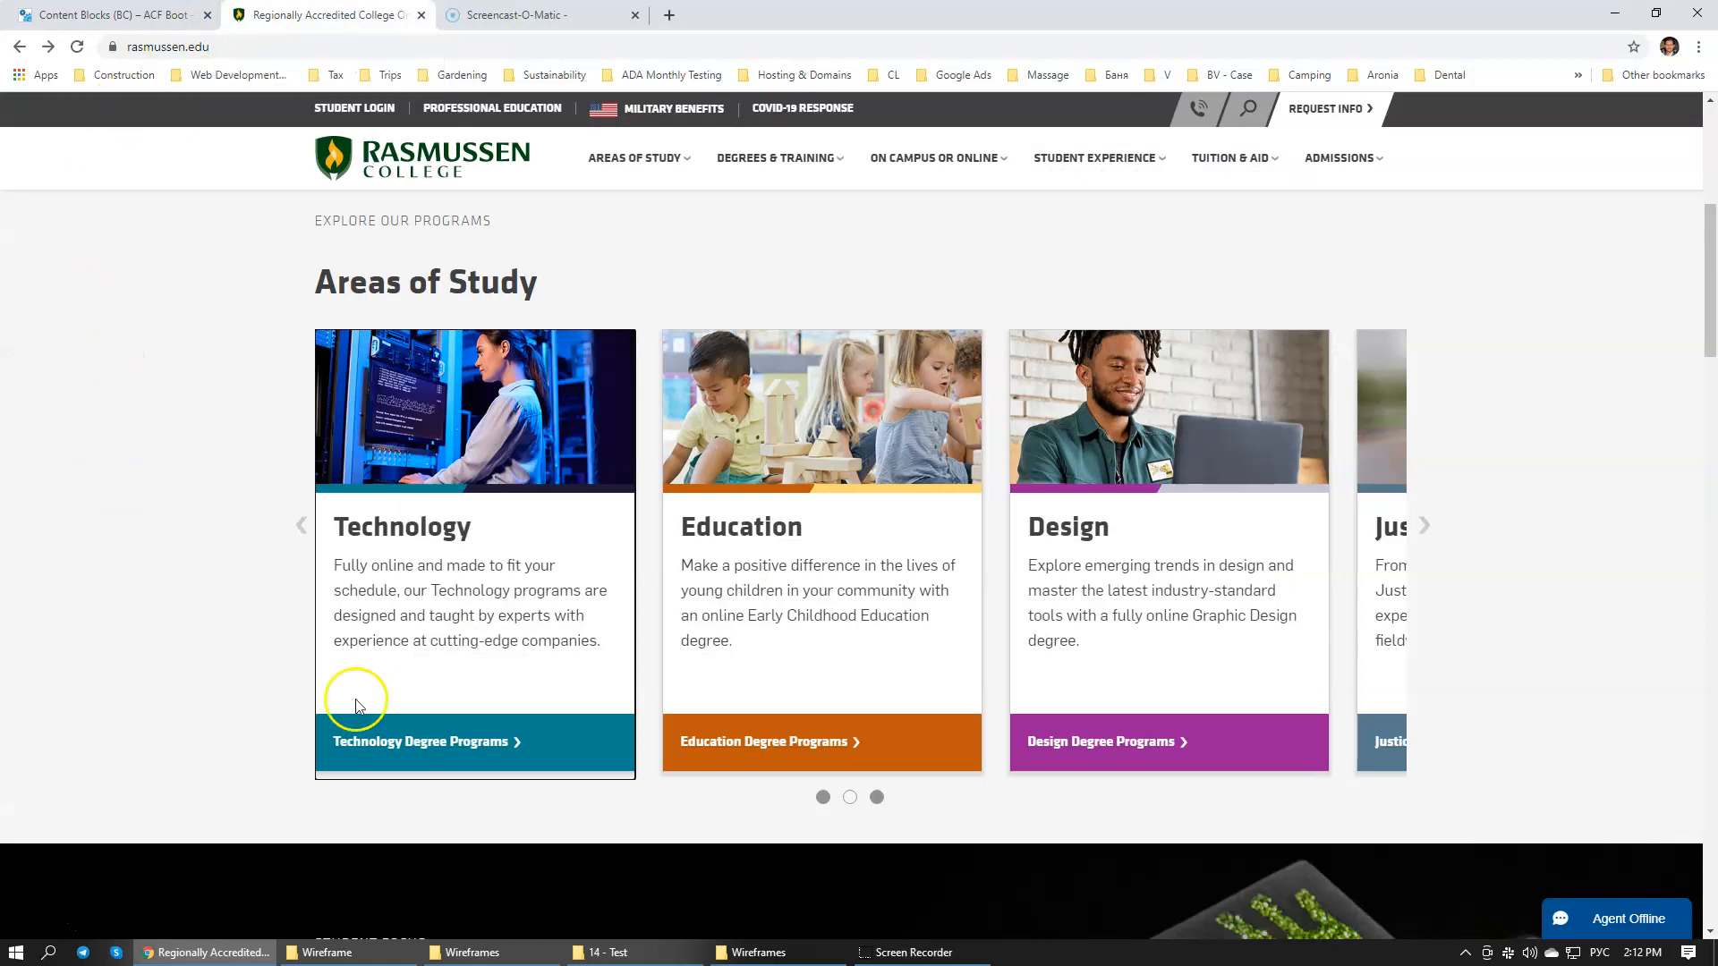
left_click(304, 523)
left_click(232, 361)
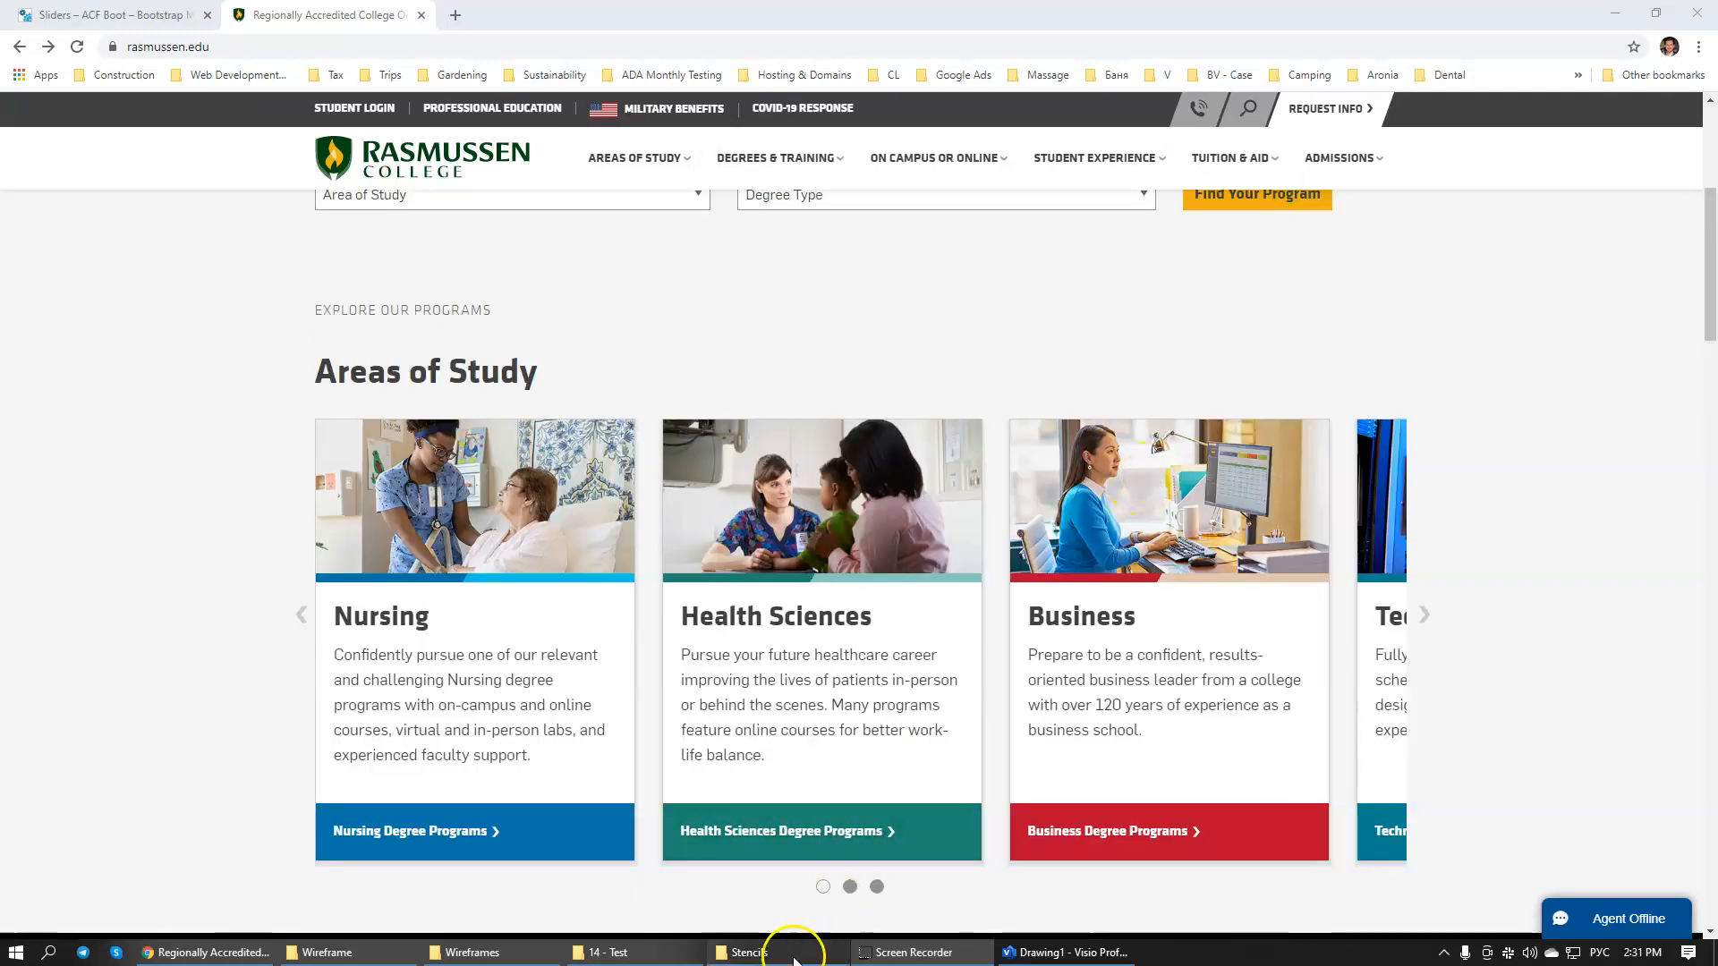
Step: Examine the Visio stencil files in the Stencils folder and return to the parent Wireframes folder
left_click(792, 953)
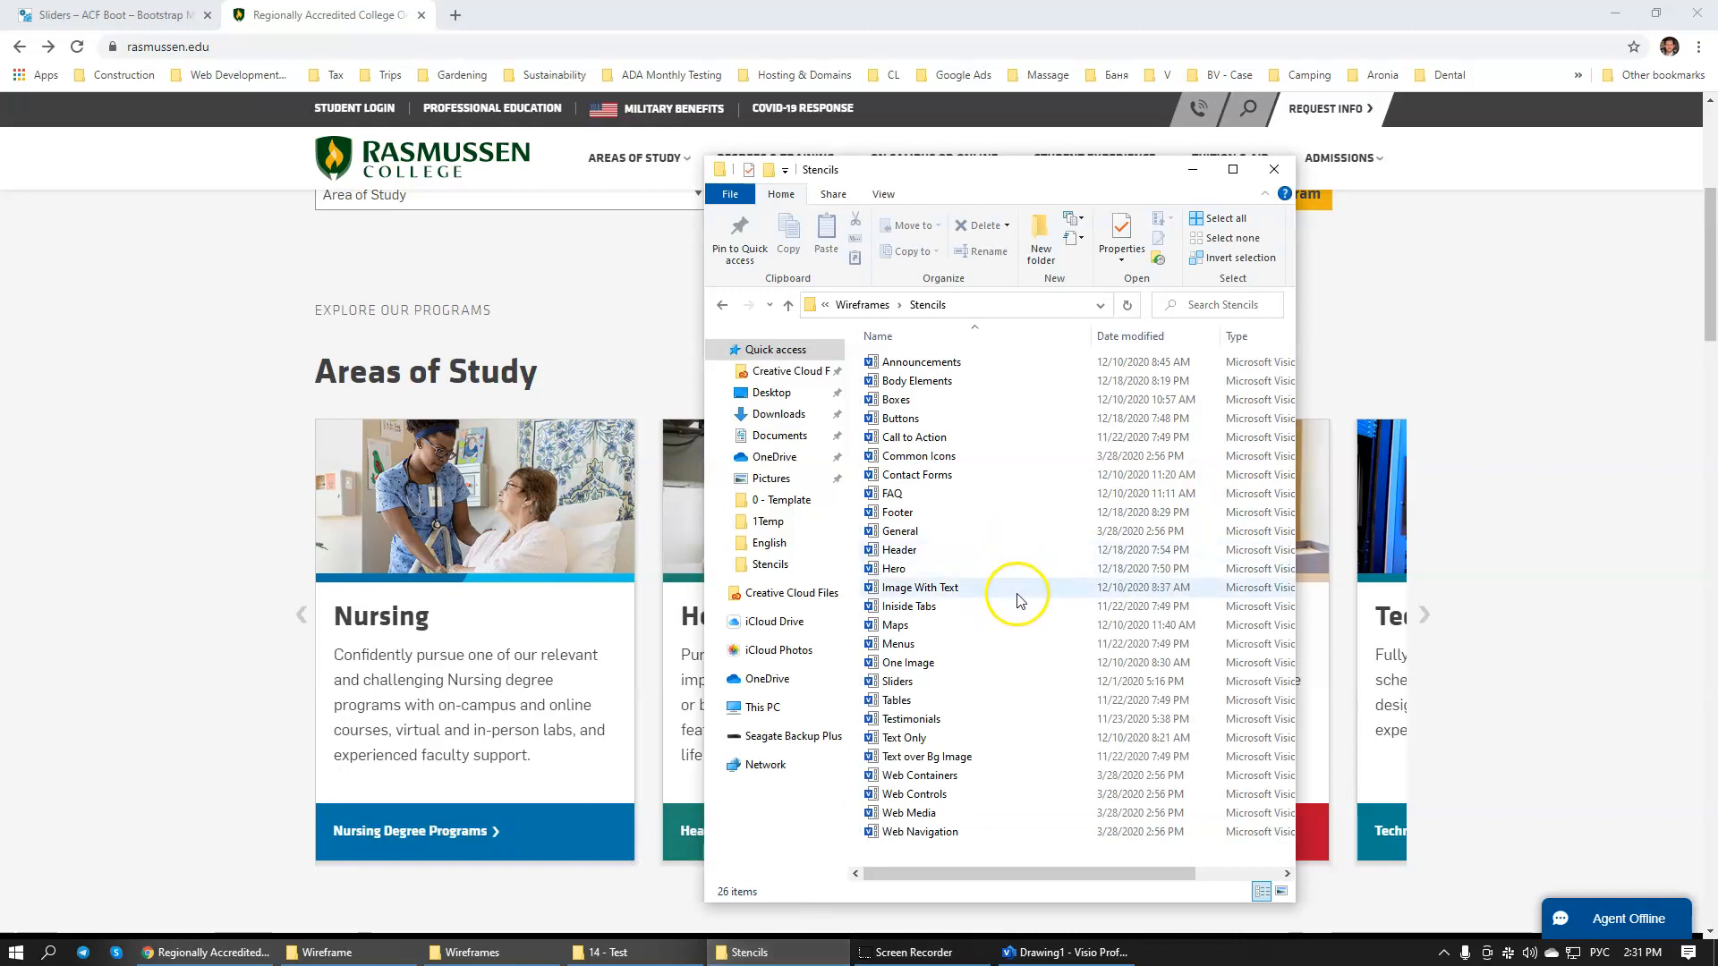
key("alt+Left")
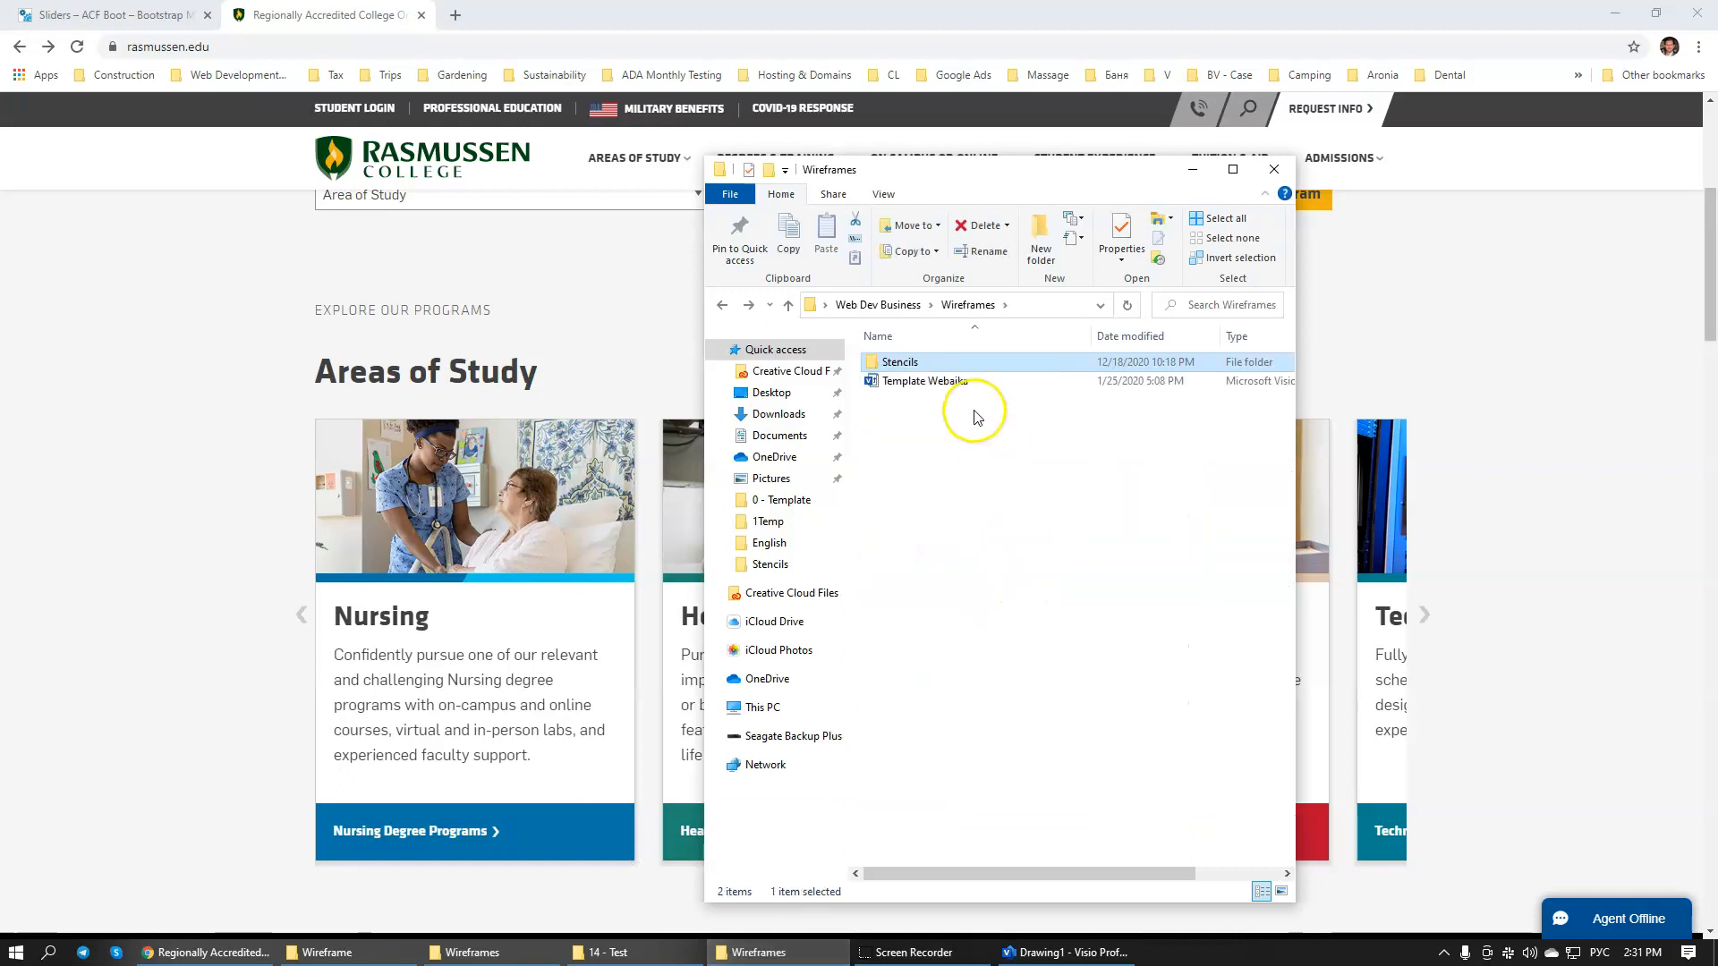
double_click(894, 362)
scroll(992, 620, "right", 2)
scroll(991, 619, "left", 2)
key("alt+Left")
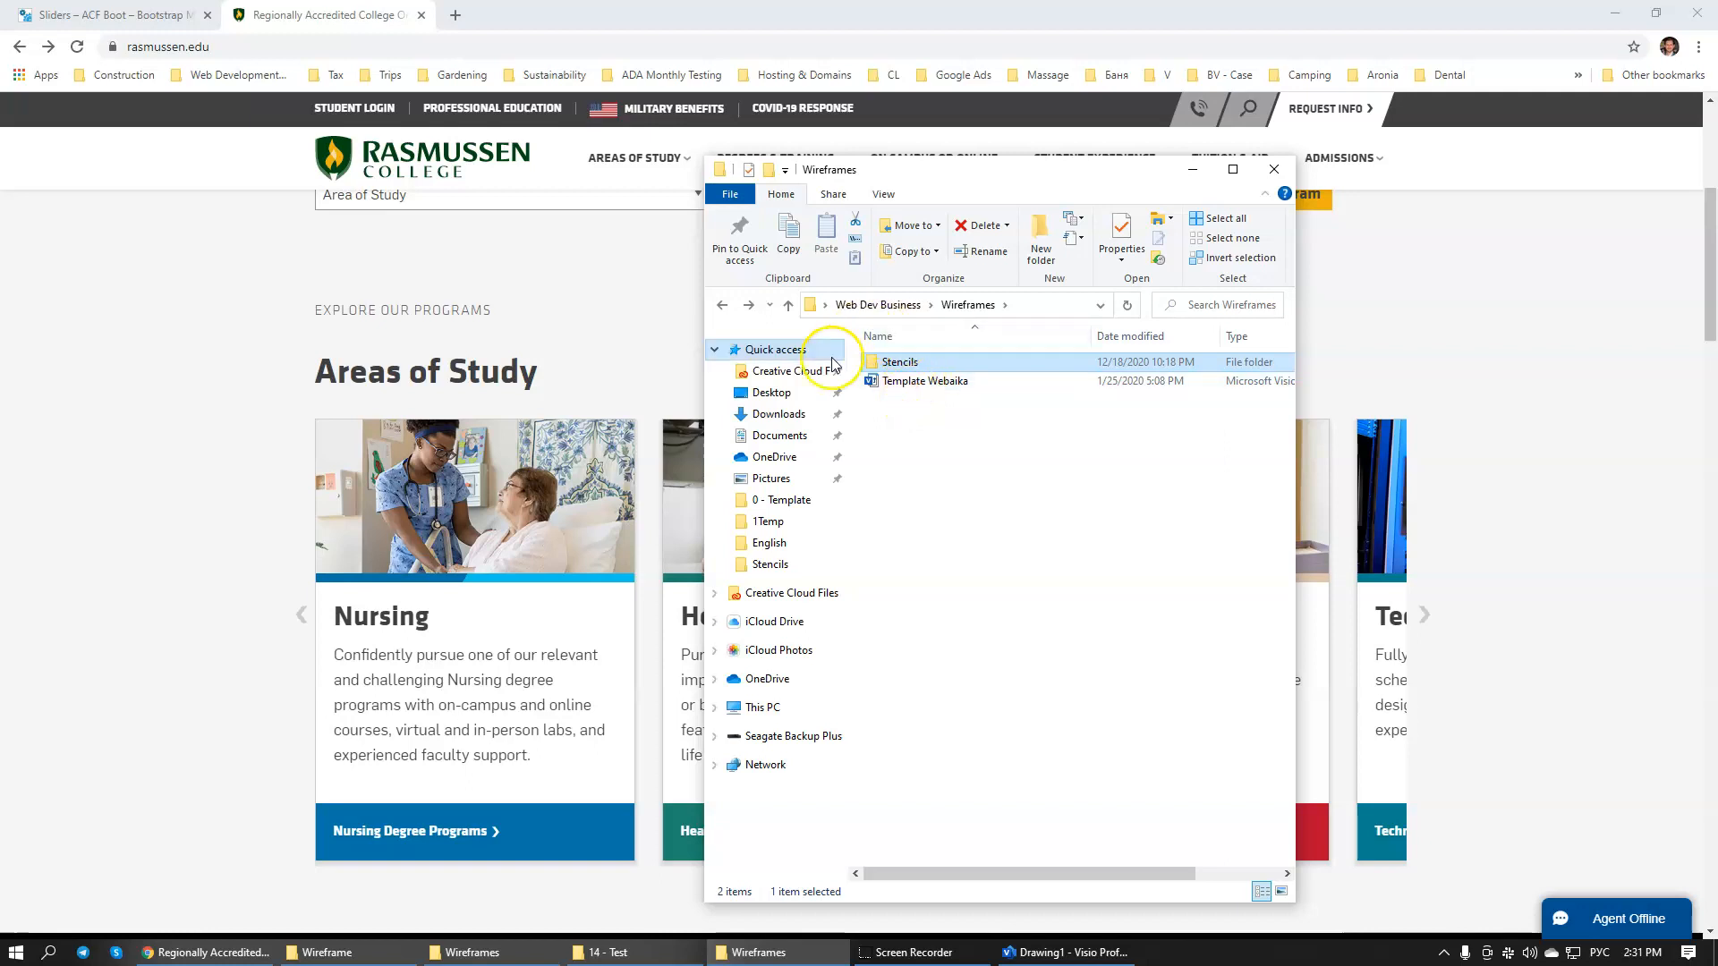
left_click(1003, 438)
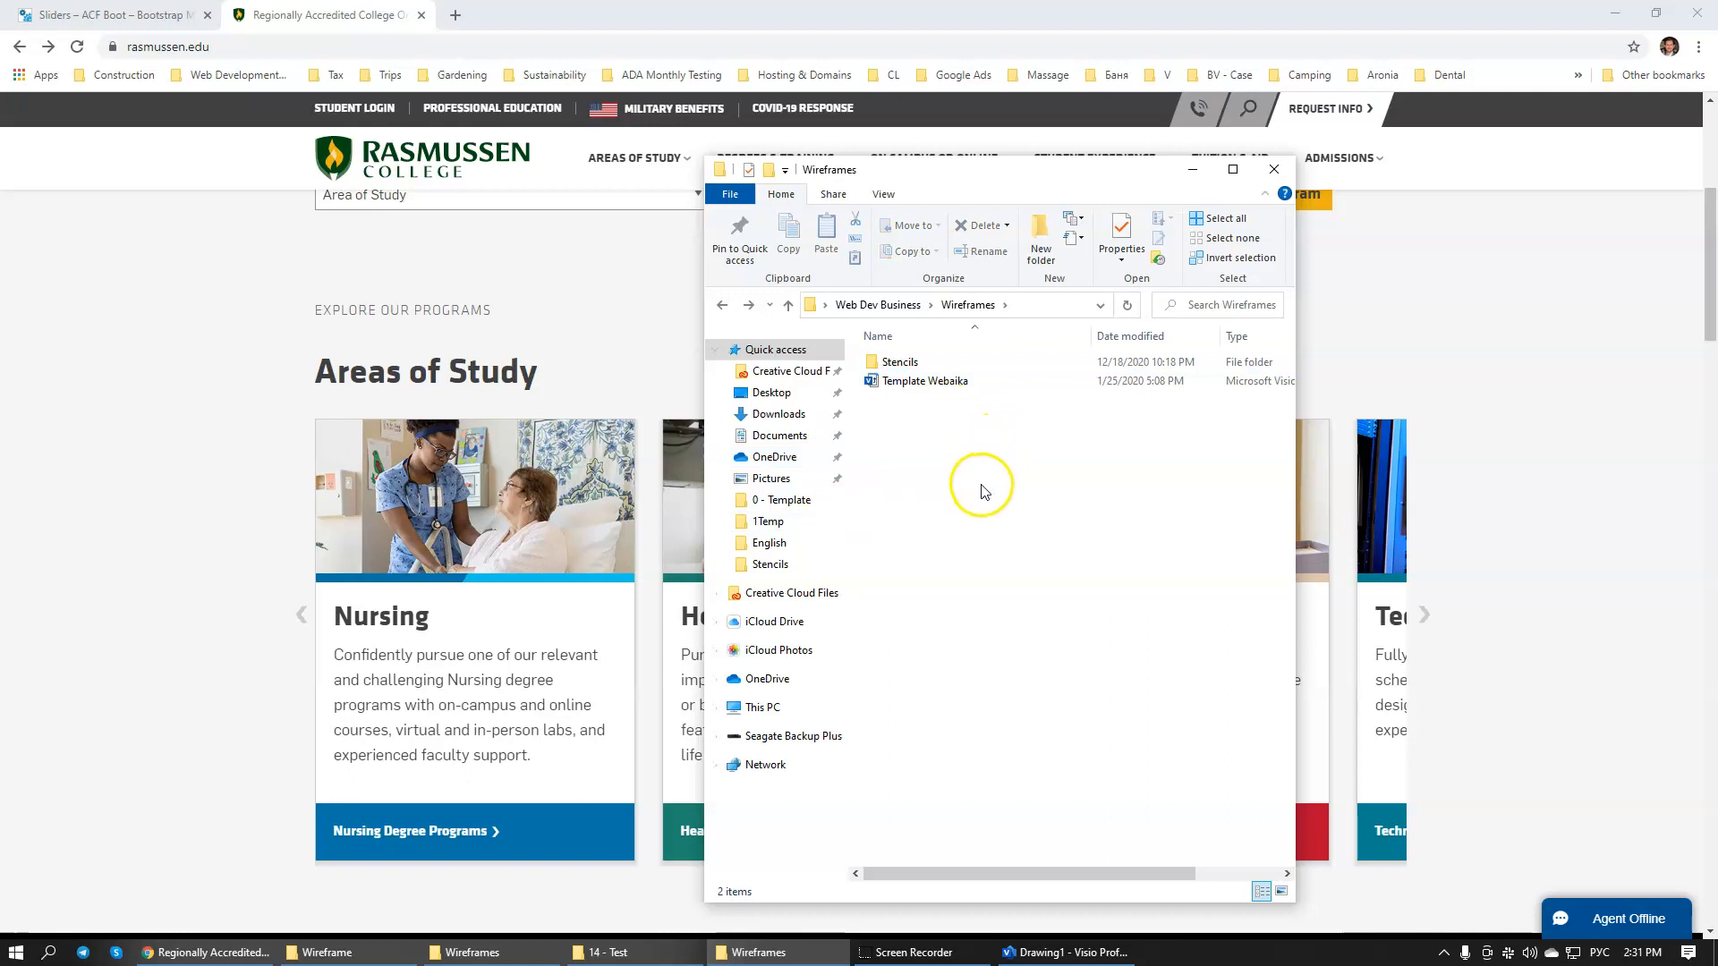
Step: Return to the Rasmussen College page and page through the Areas of Study carousel in both directions up to its last group
left_click(230, 443)
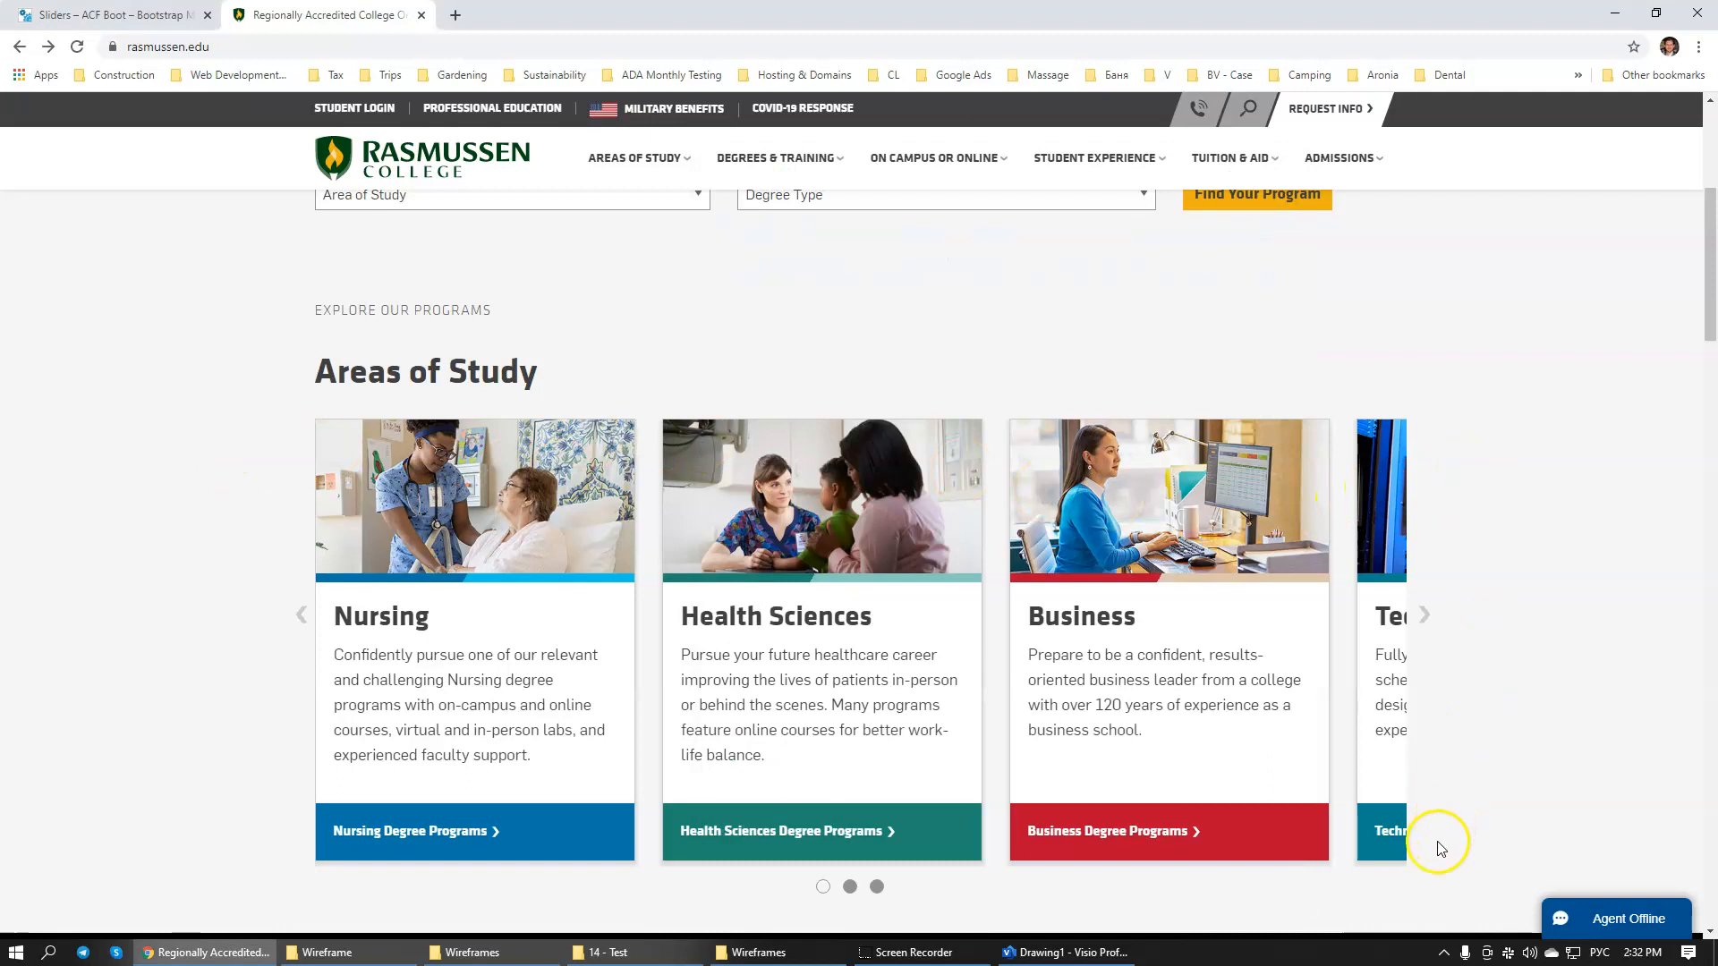
scroll(220, 519, "down", 1)
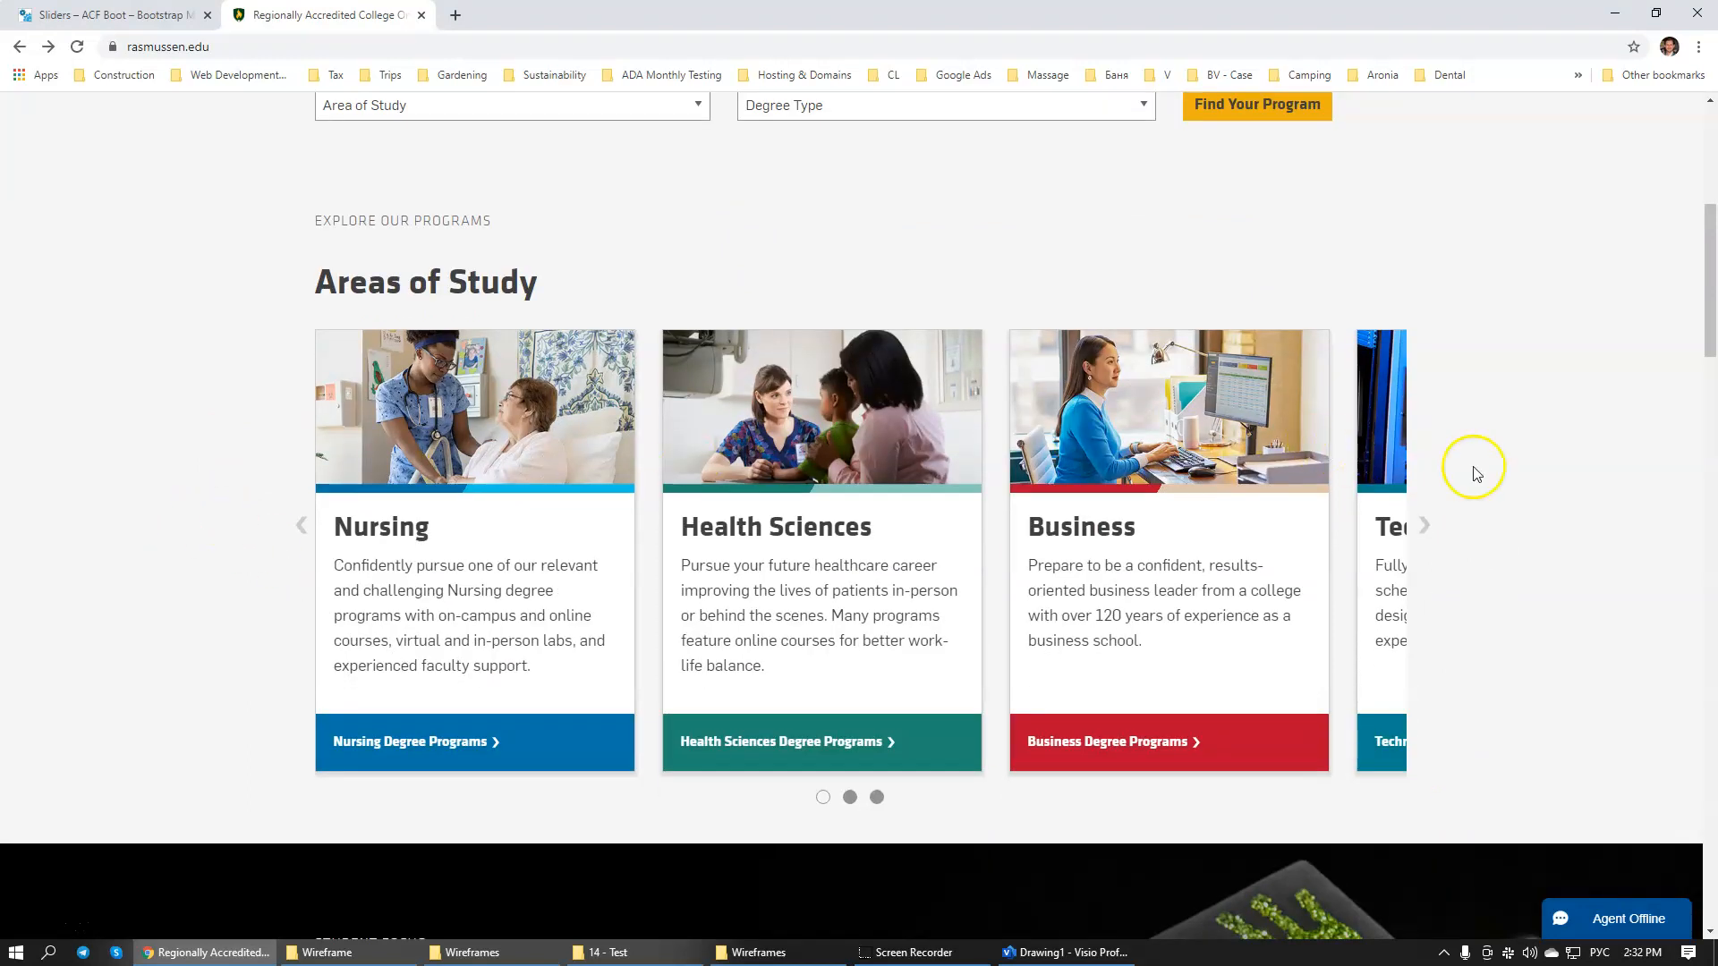
left_click(1458, 504)
left_click(302, 526)
left_click(296, 523)
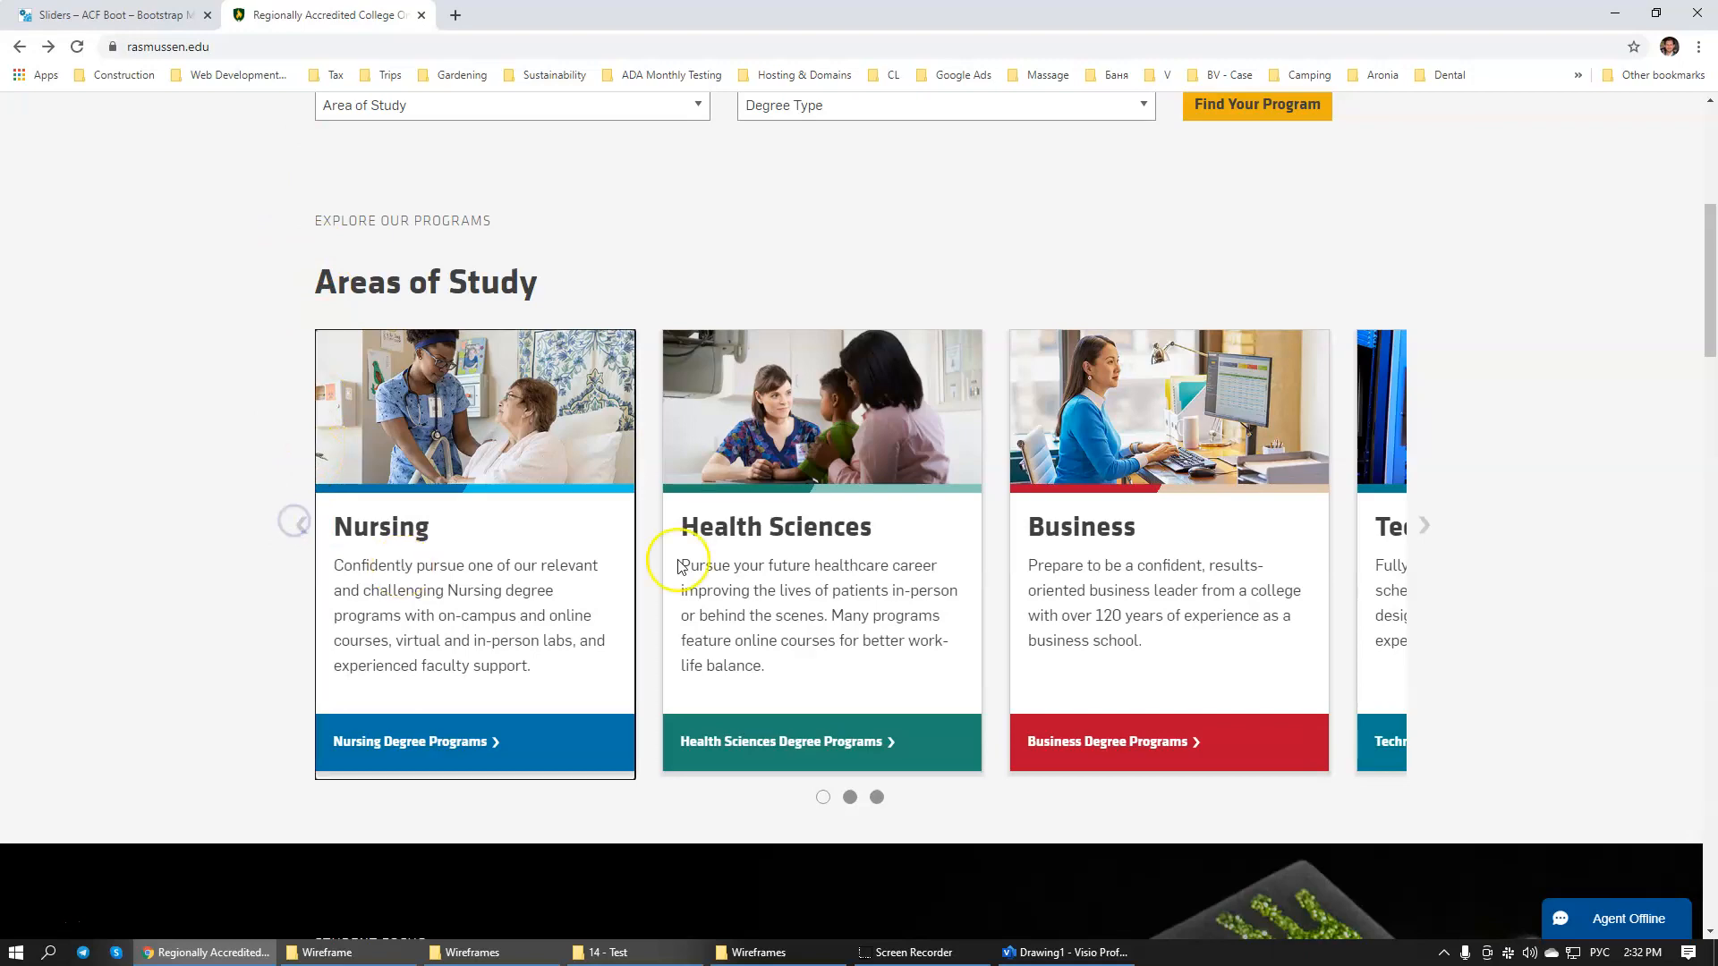
left_click(1423, 526)
scroll(1396, 465, "up", 4)
scroll(1375, 376, "down", 10)
scroll(1382, 510, "up", 5)
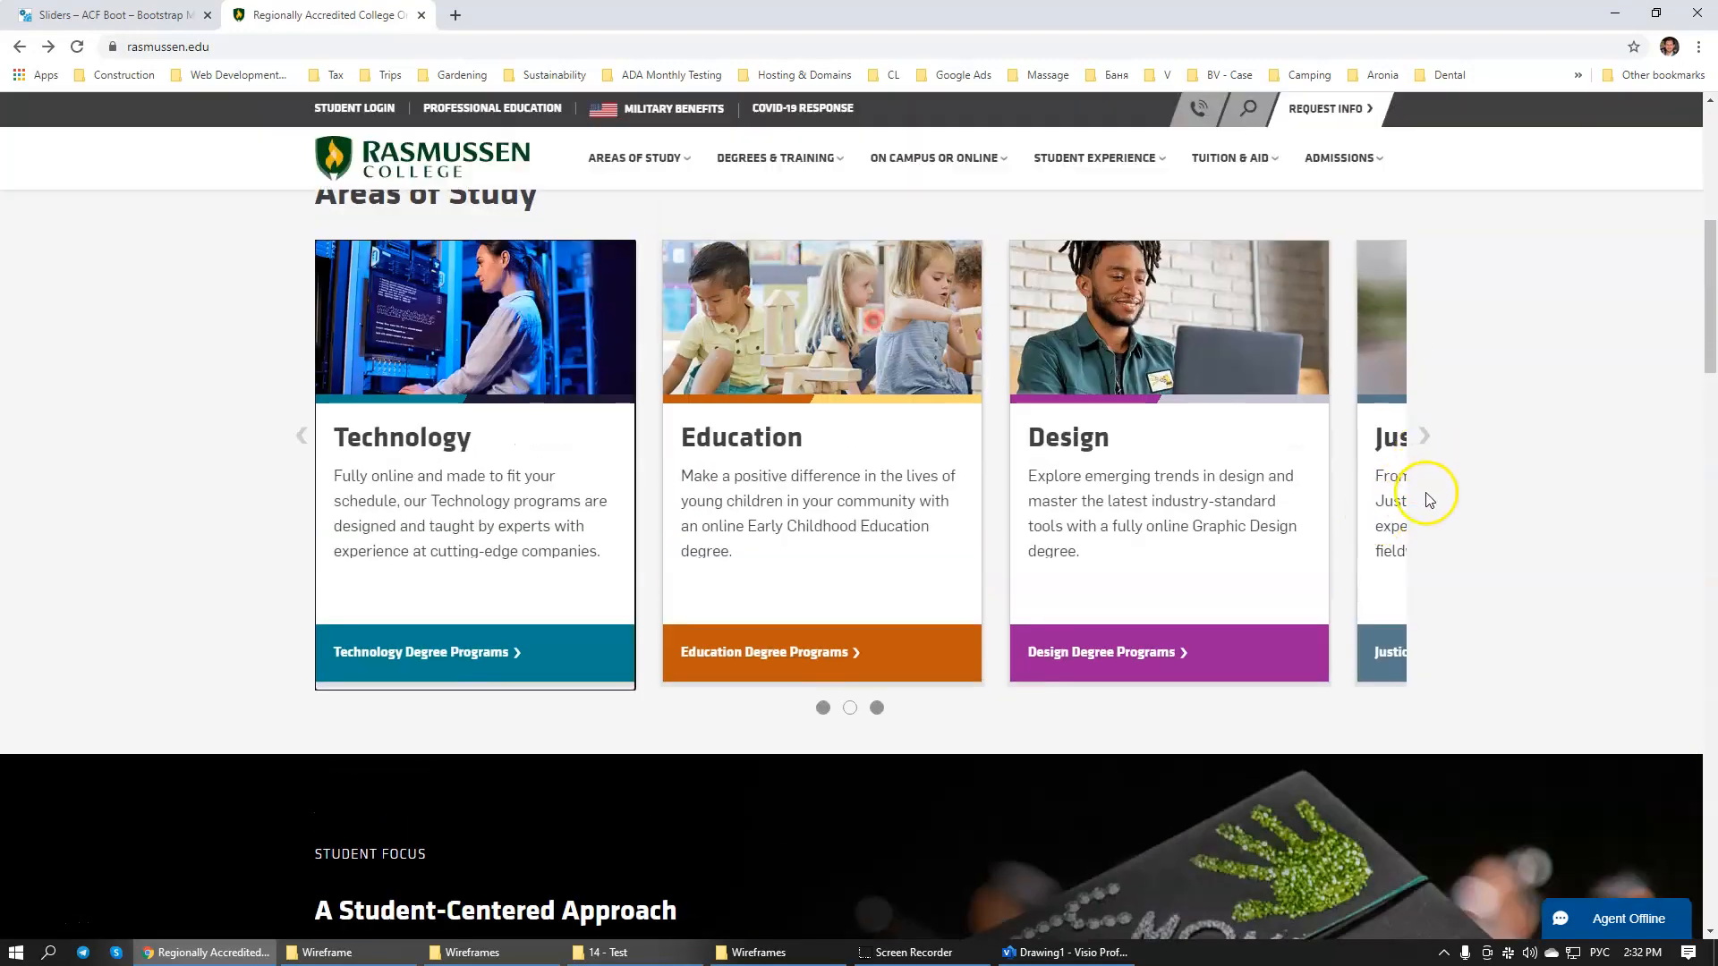
scroll(1423, 498, "up", 7)
scroll(1382, 331, "down", 8)
left_click(1425, 358)
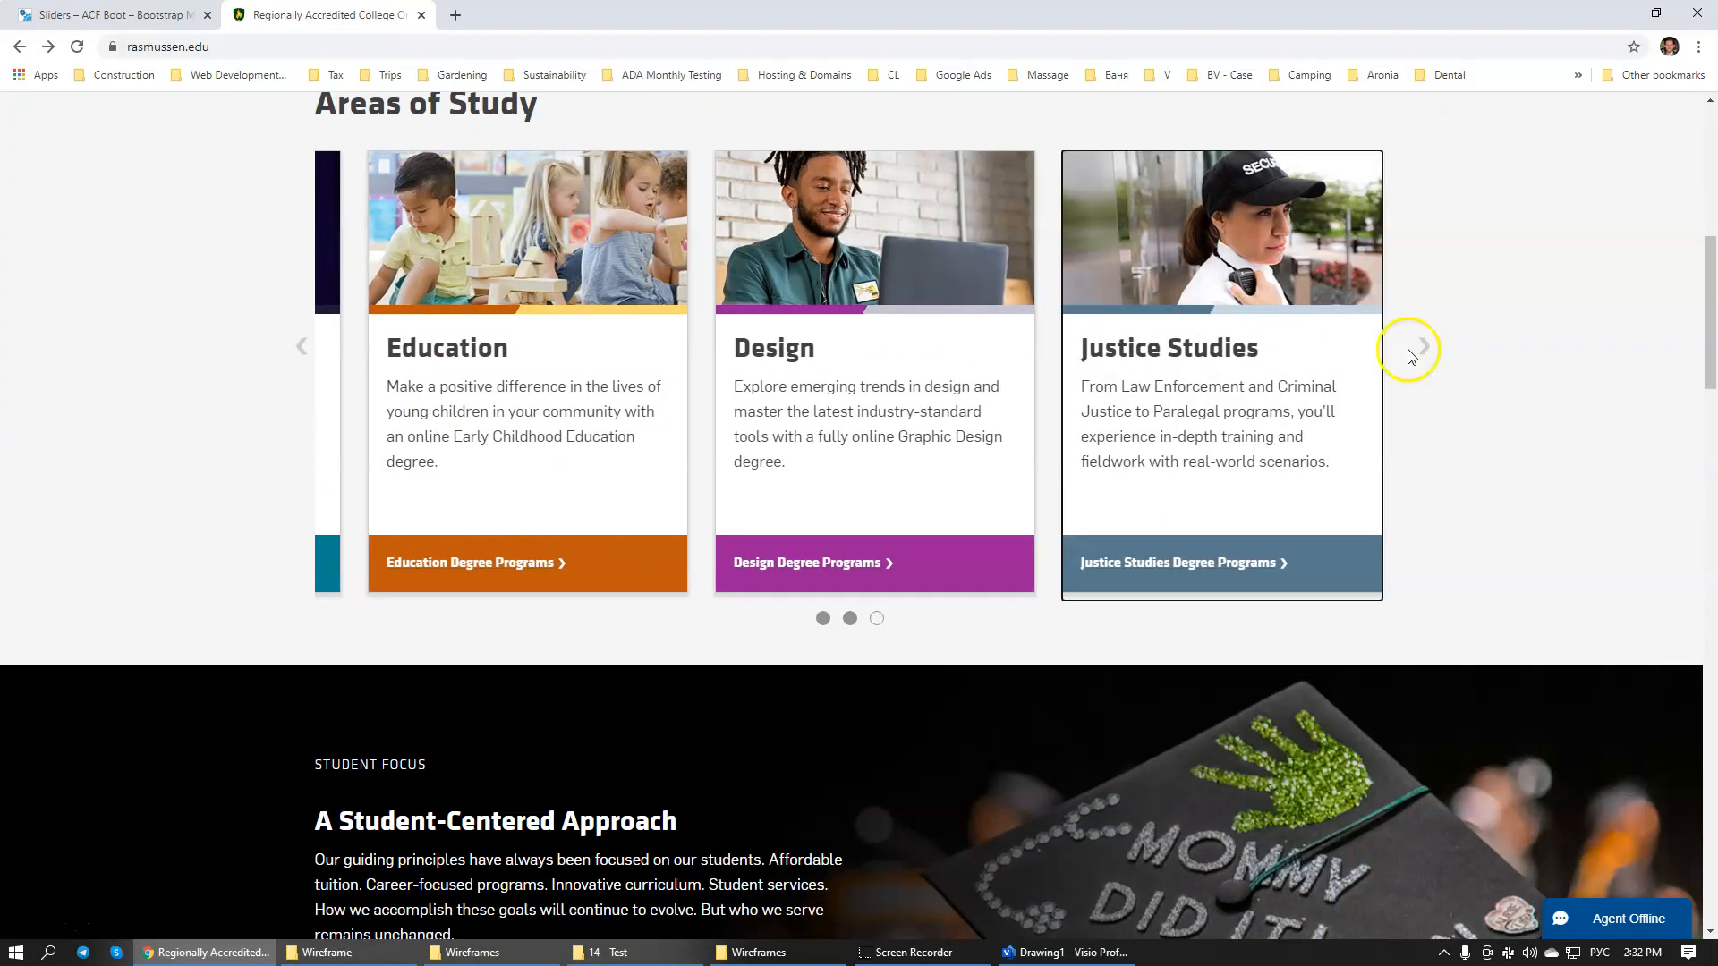
scroll(1411, 356, "up", 4)
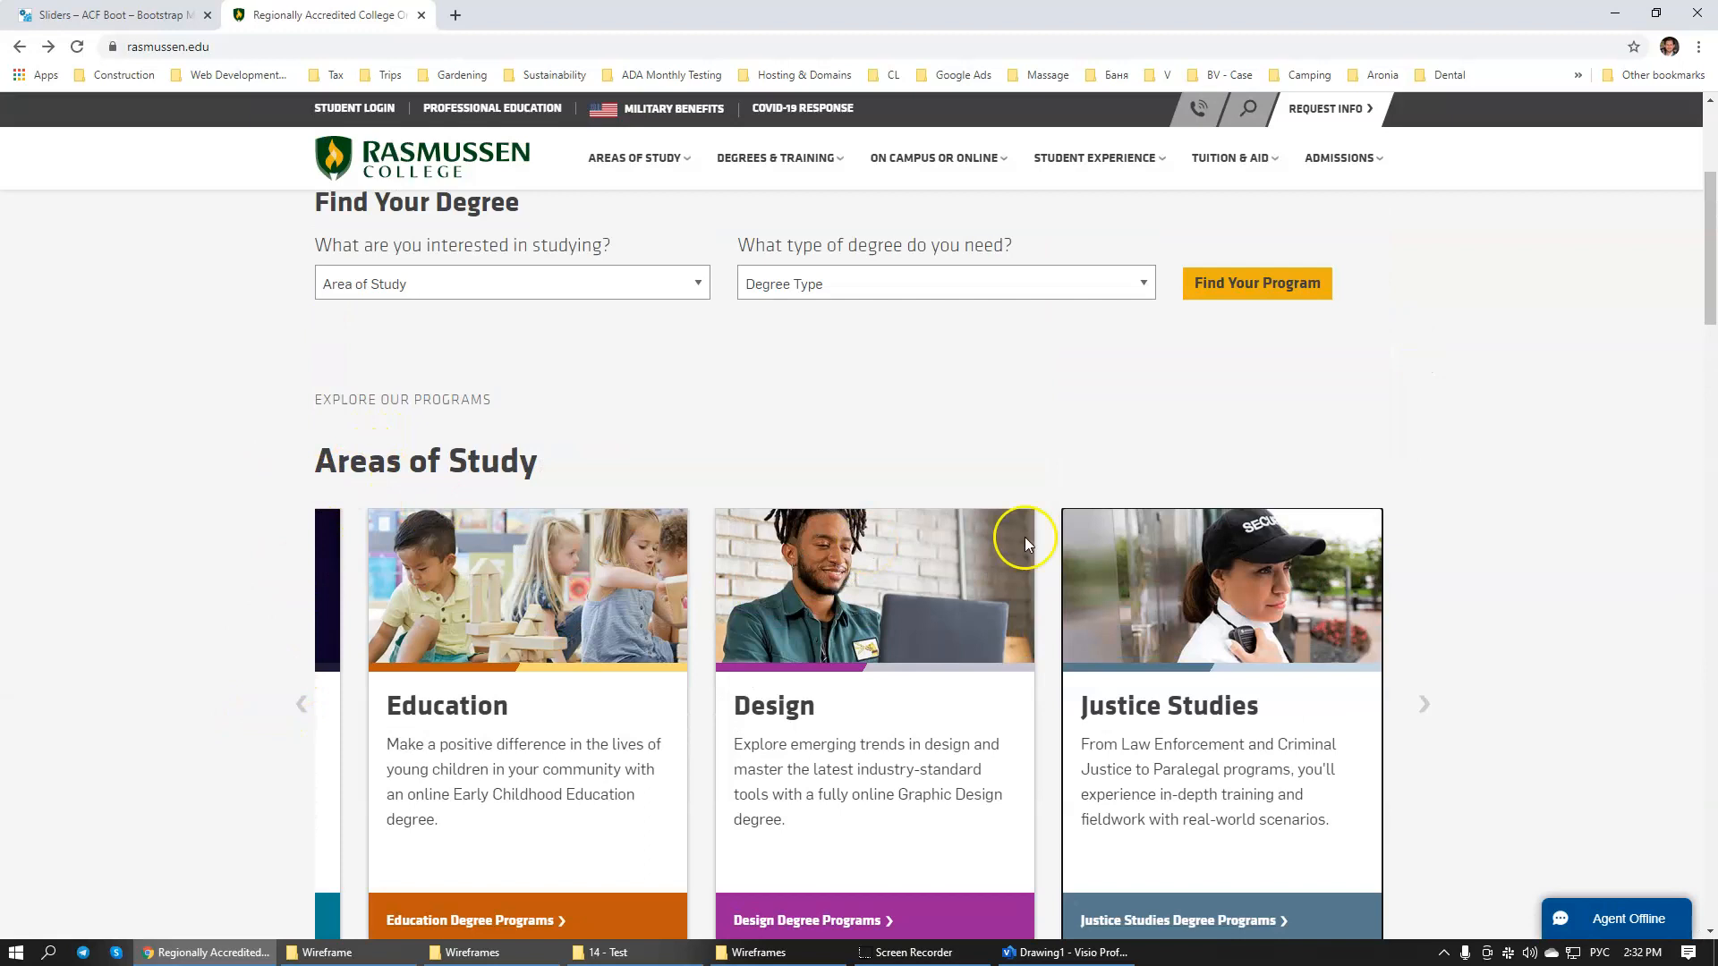
scroll(1519, 556, "down", 3)
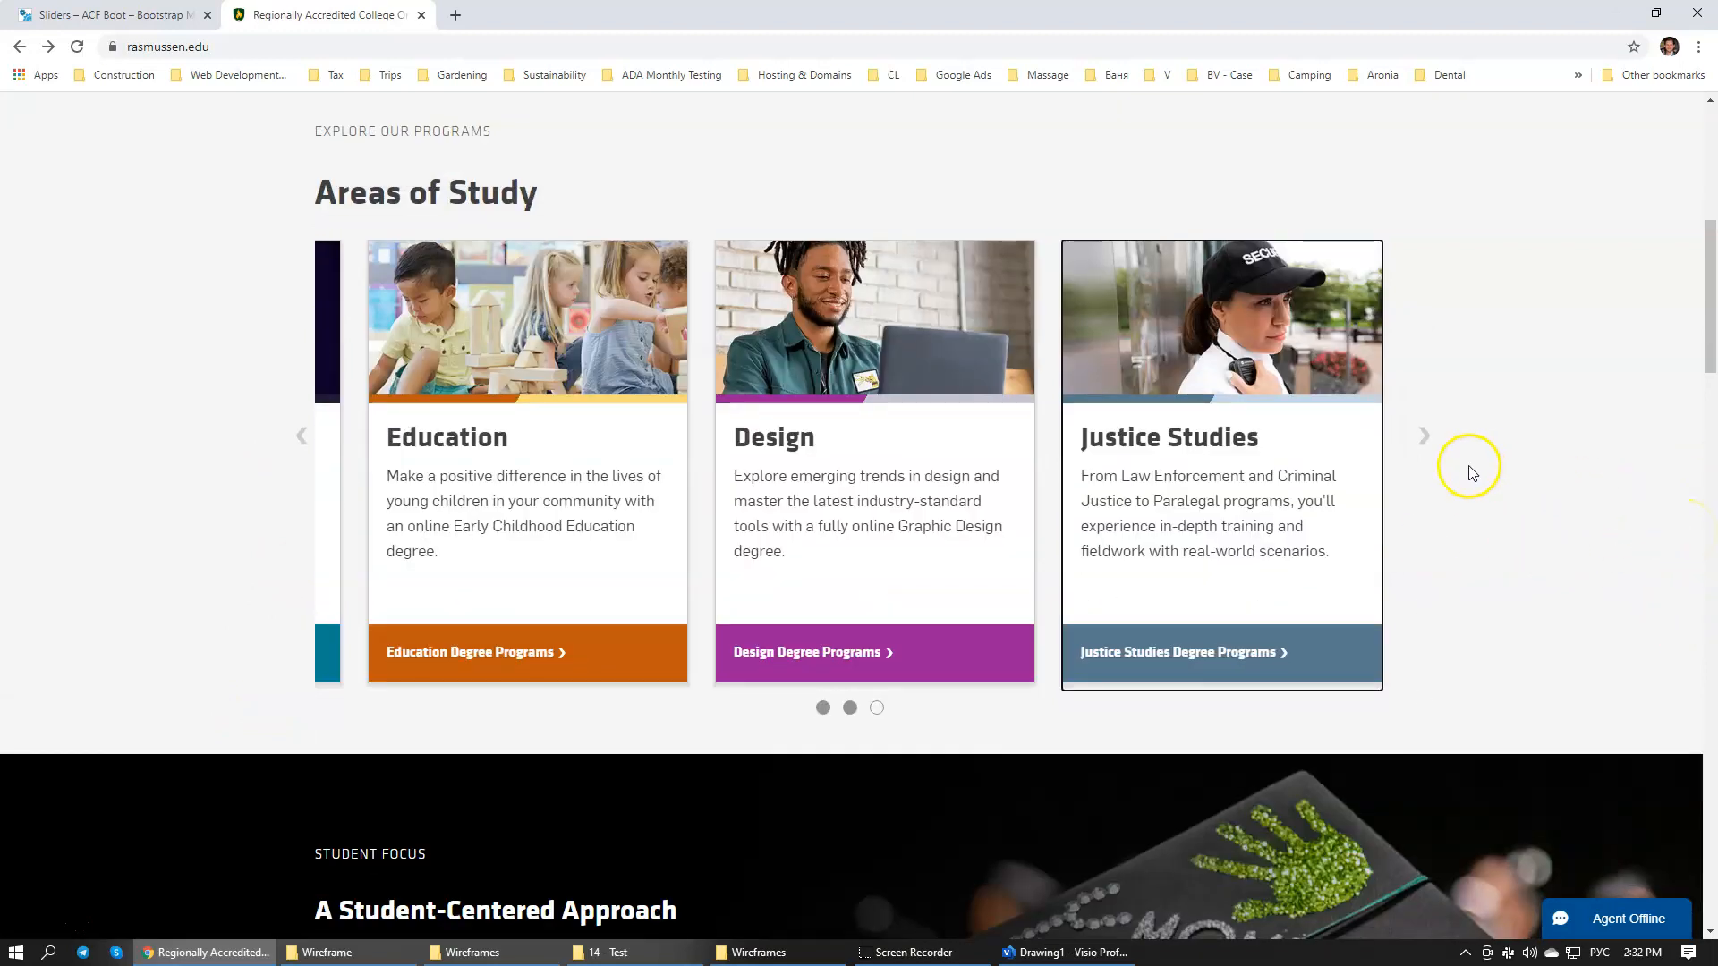
left_click(1429, 438)
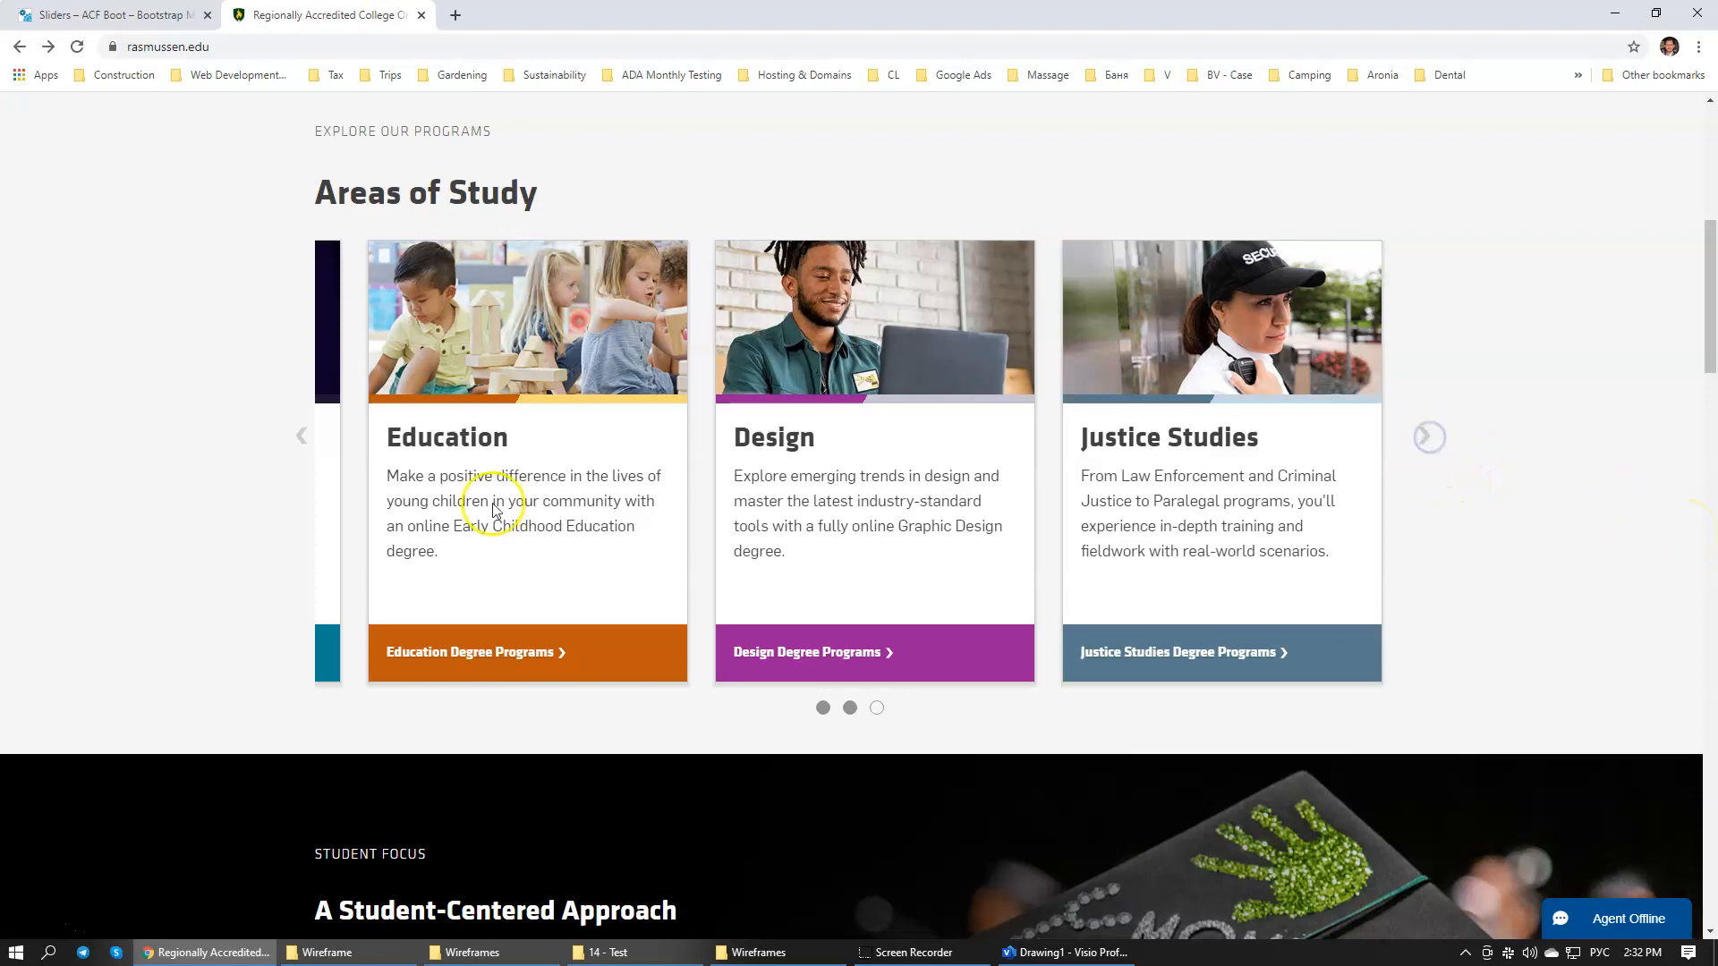
Step: Examine how the Areas of Study carousel's pagination dots switch between program groups, returning to the first group
left_click(302, 438)
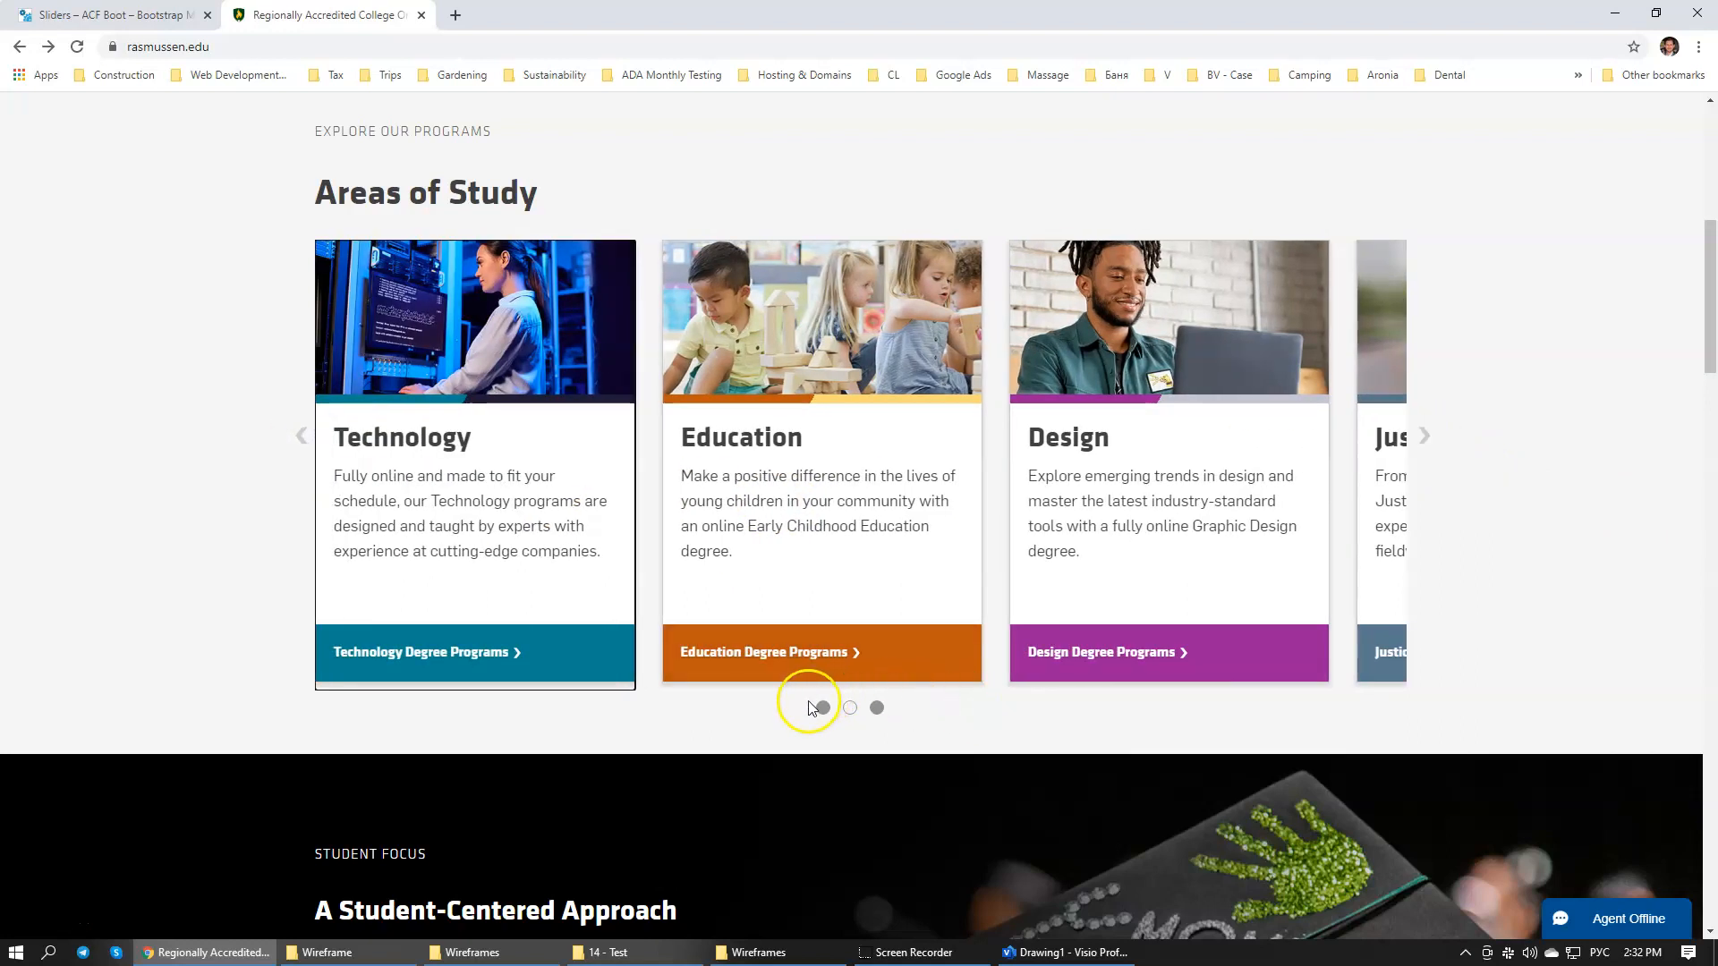
left_click(849, 708)
left_click(879, 710)
left_click(822, 708)
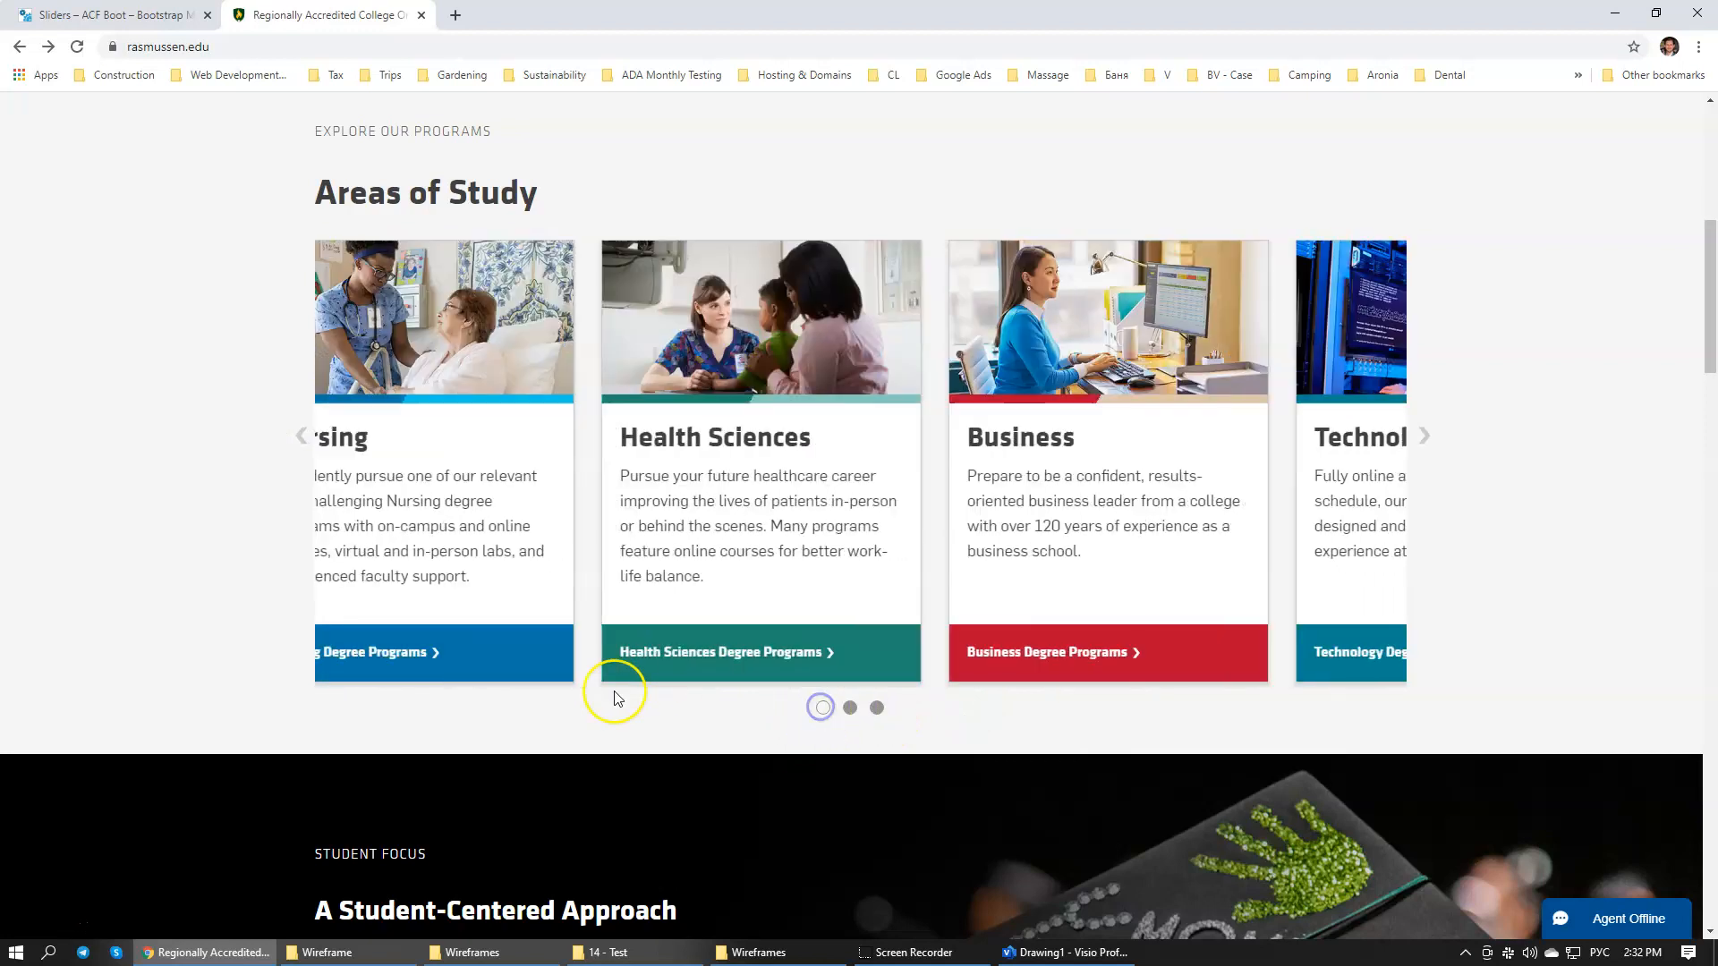
scroll(615, 697, "up", 3)
scroll(616, 697, "down", 3)
scroll(627, 685, "up", 2)
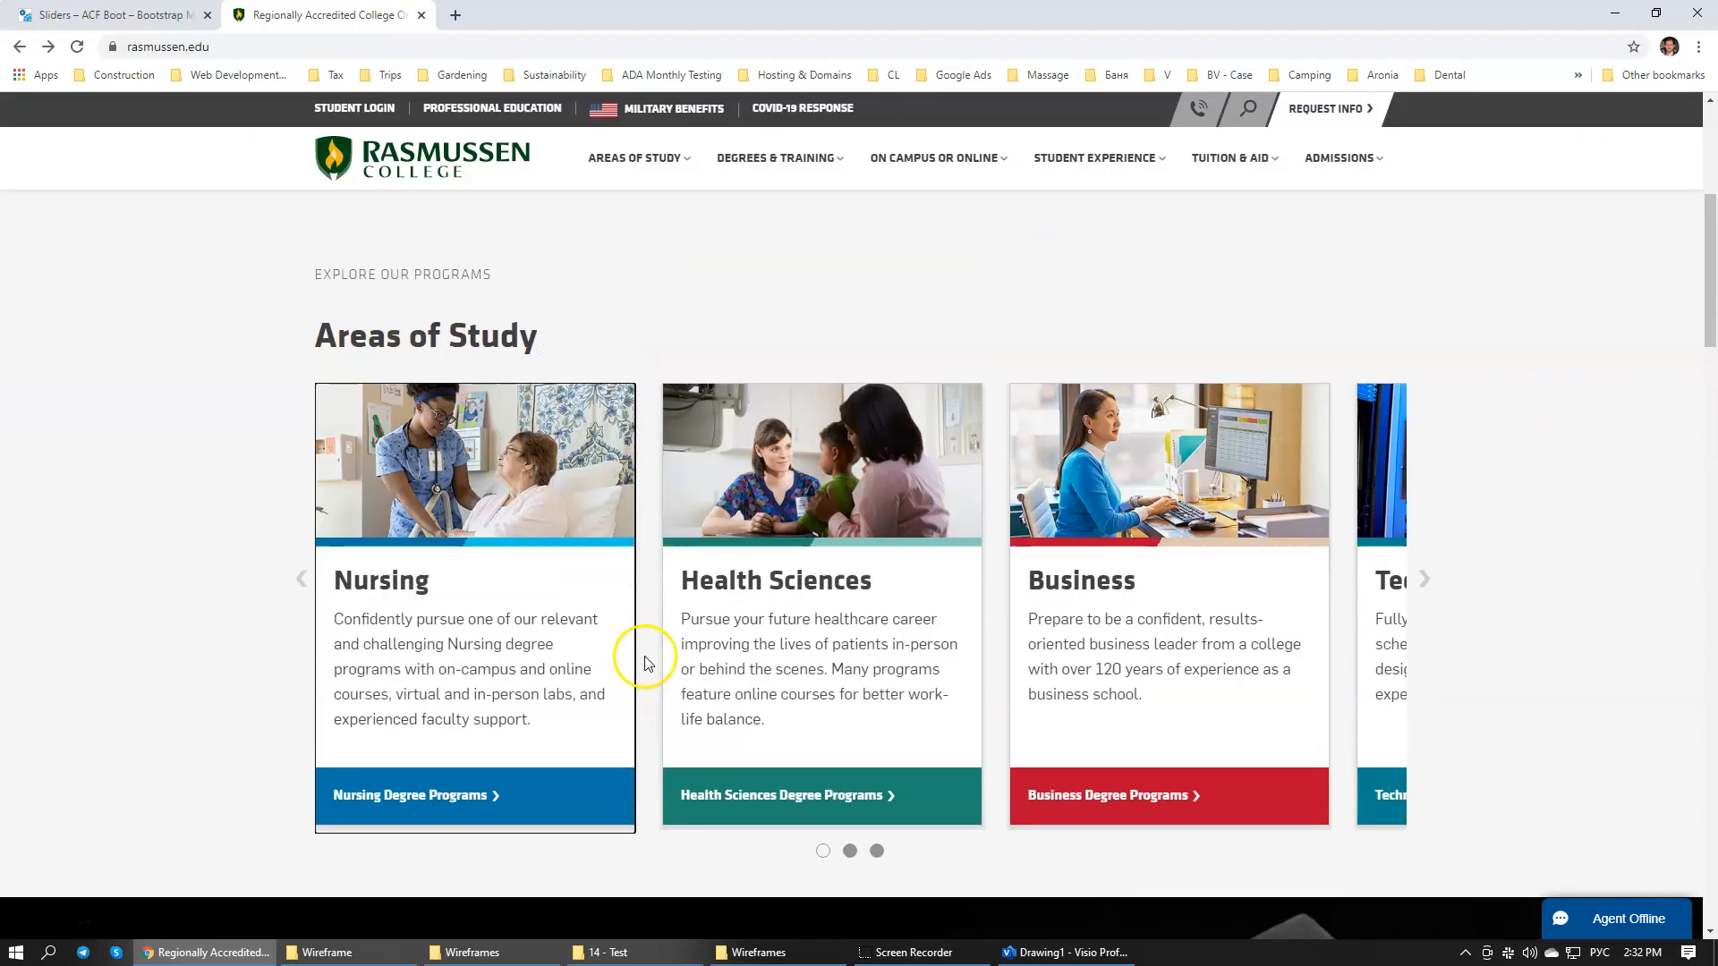
scroll(649, 663, "up", 1)
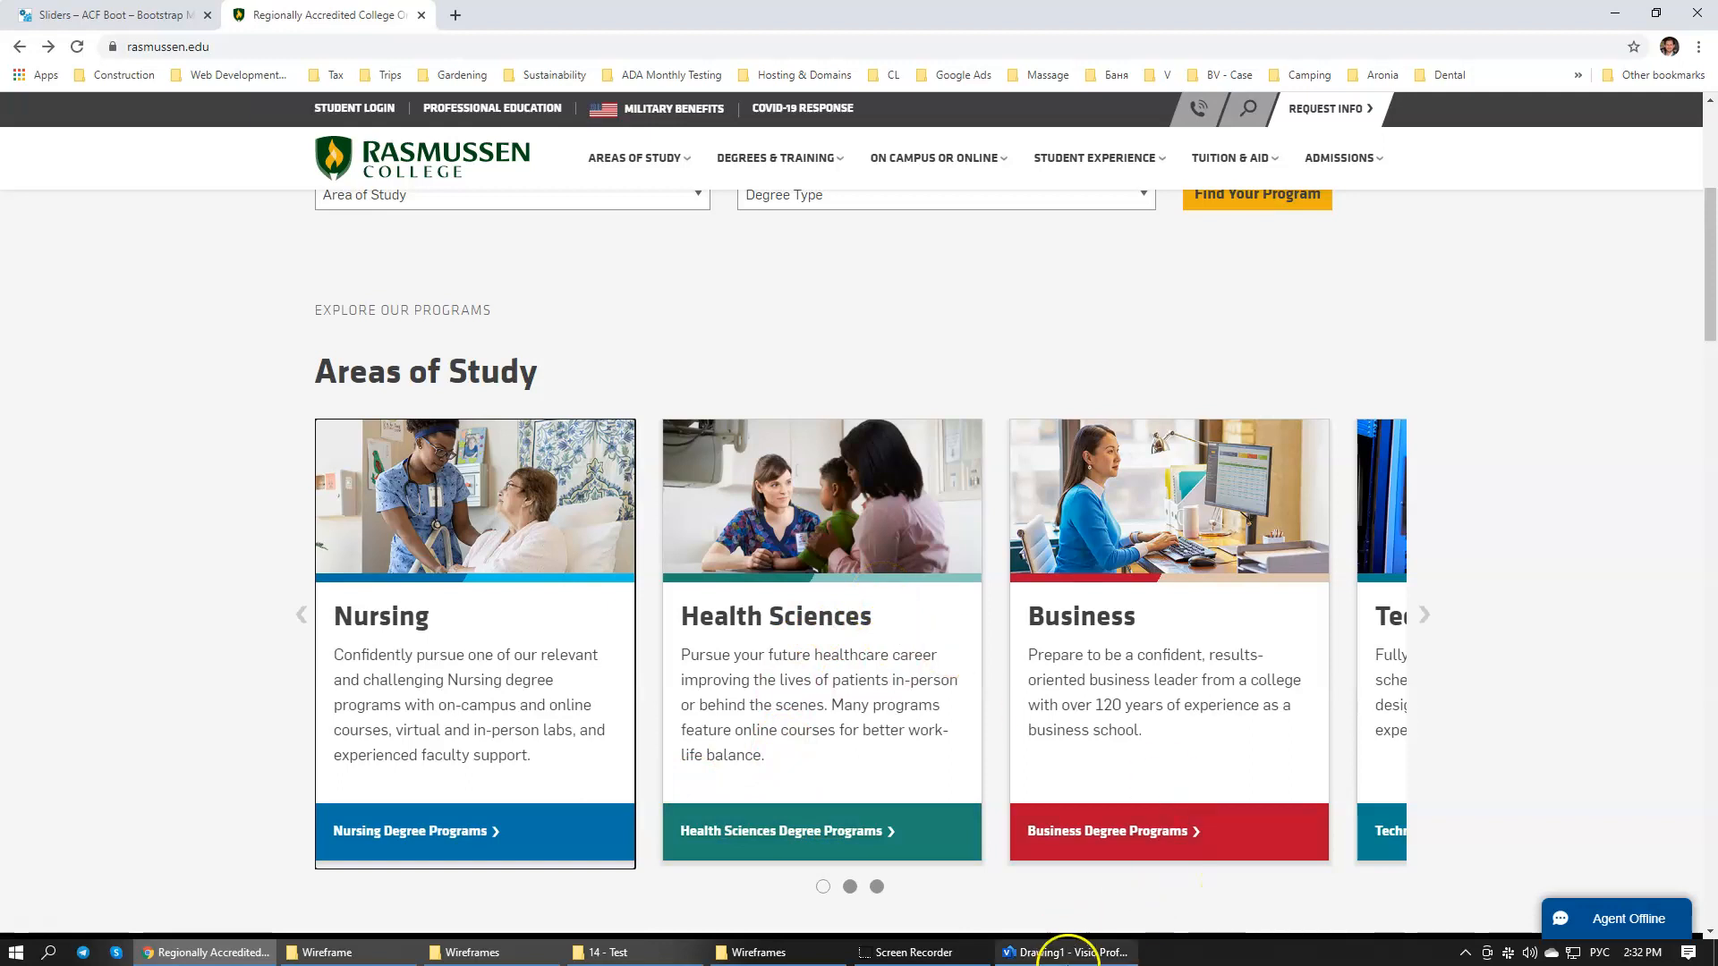
Step: Close the open Drawing1 in Visio without saving it
right_click(1067, 952)
left_click(1063, 922)
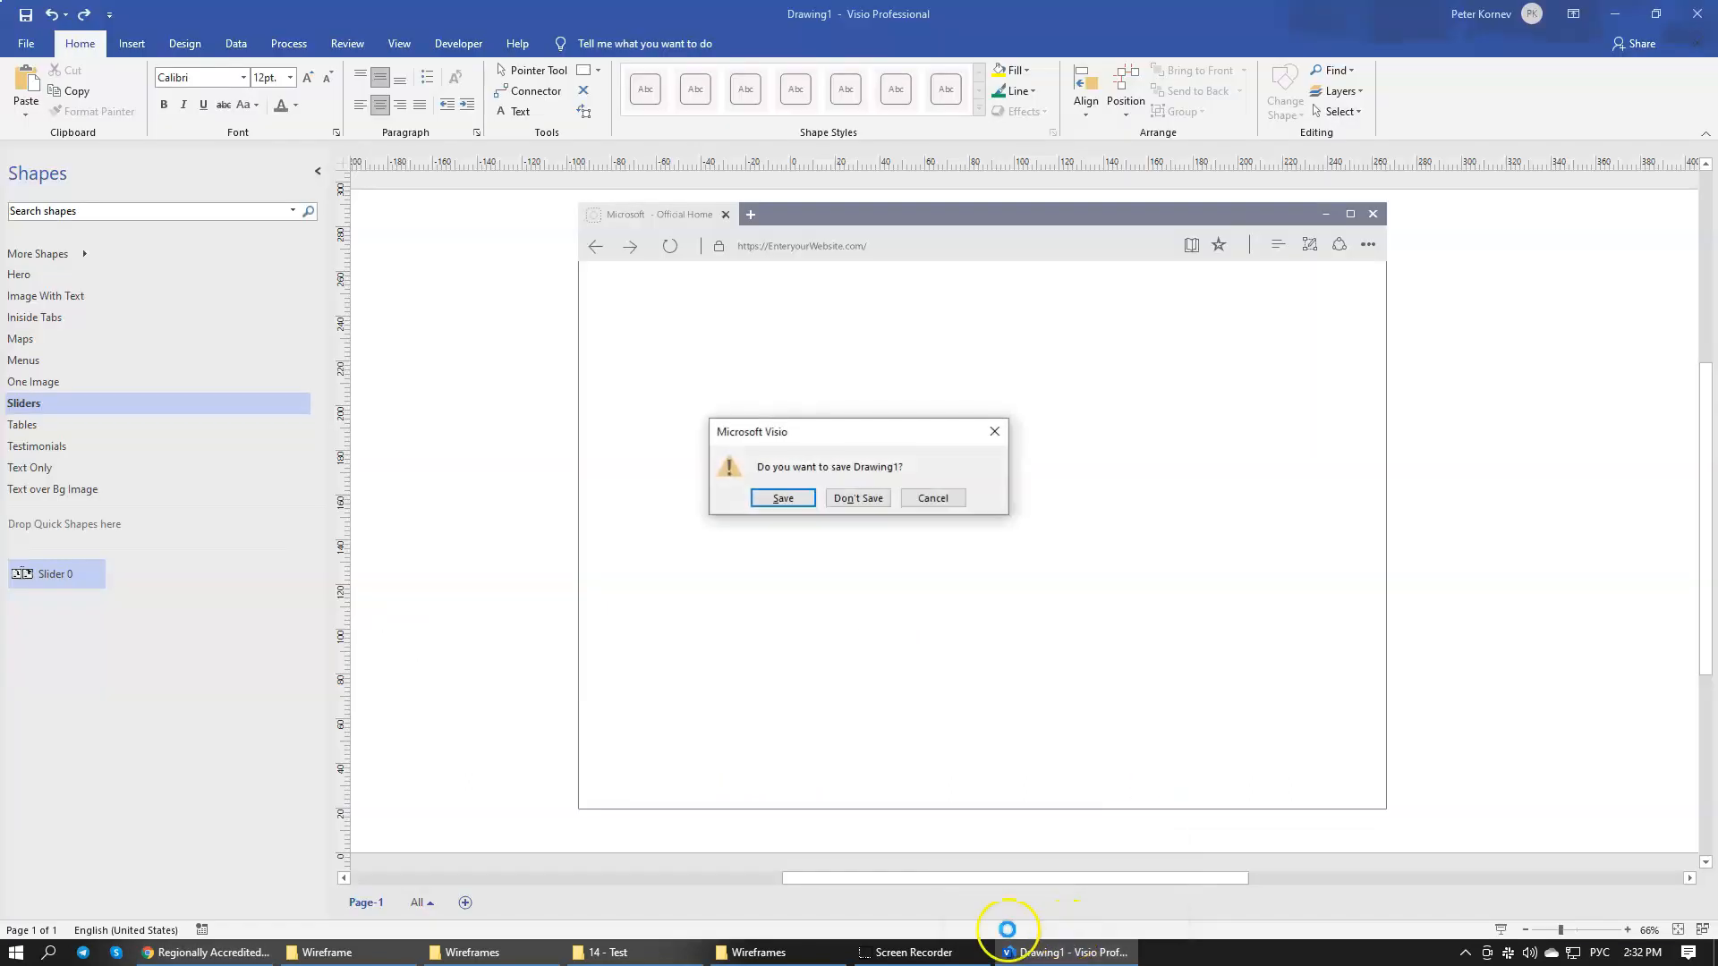
left_click(859, 499)
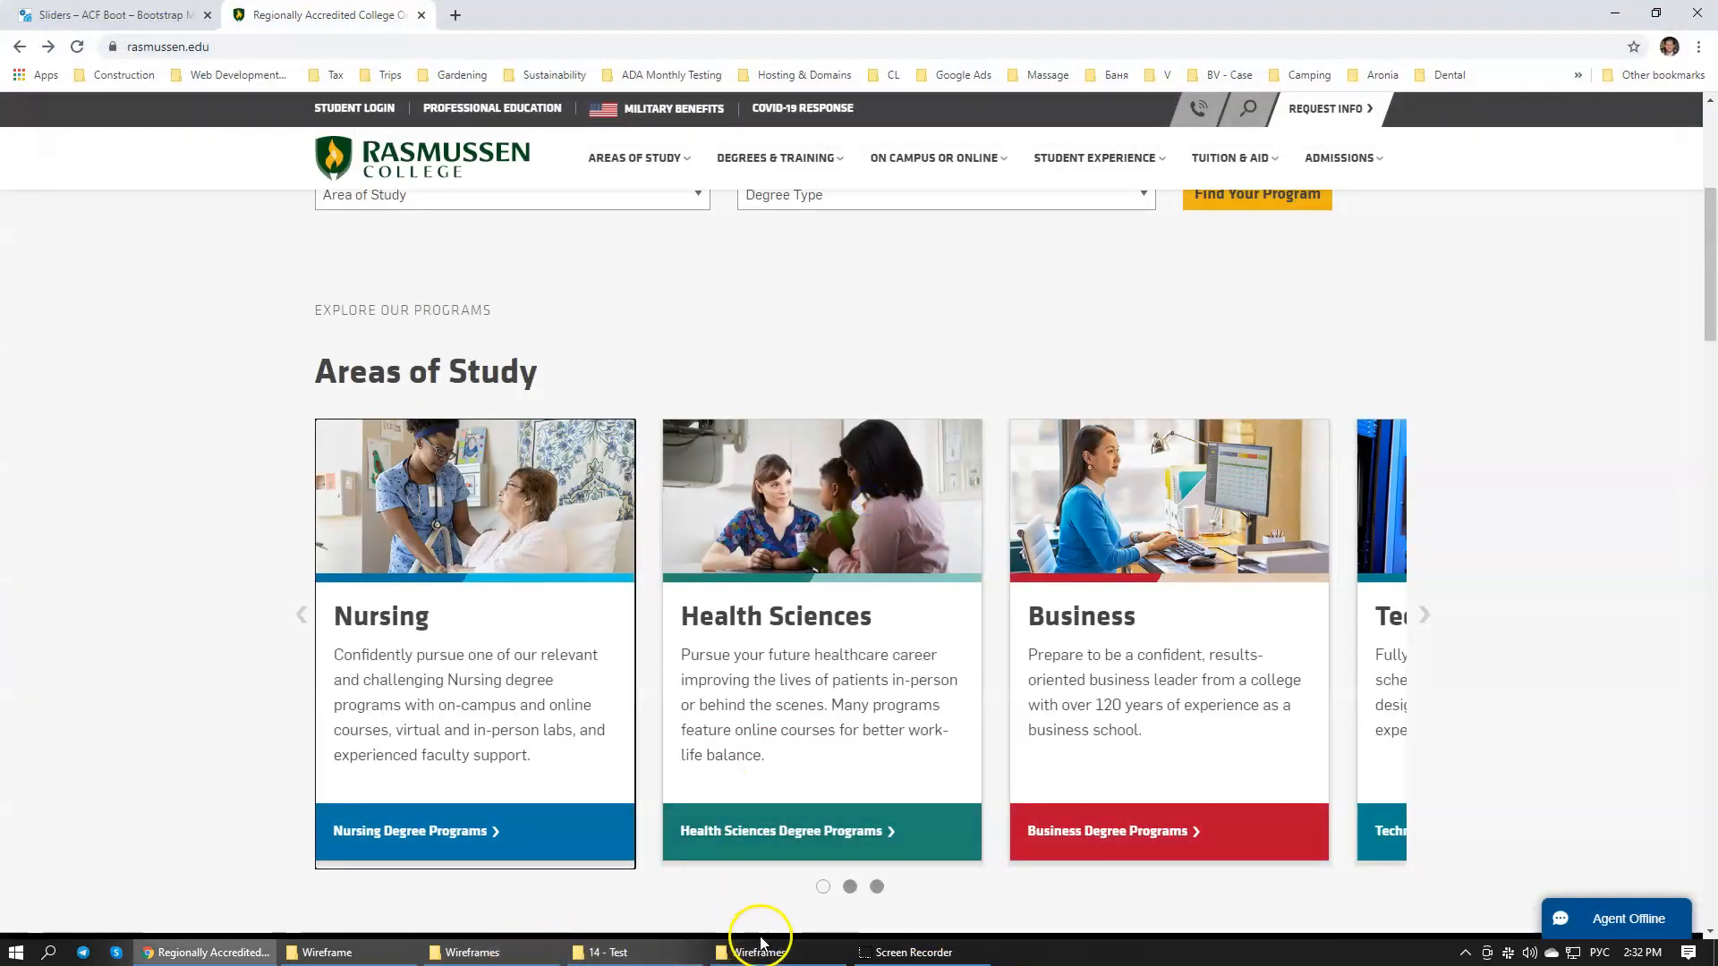
Step: Create a new Visio drawing from the Template Webaika file in the Wireframes folder
left_click(787, 954)
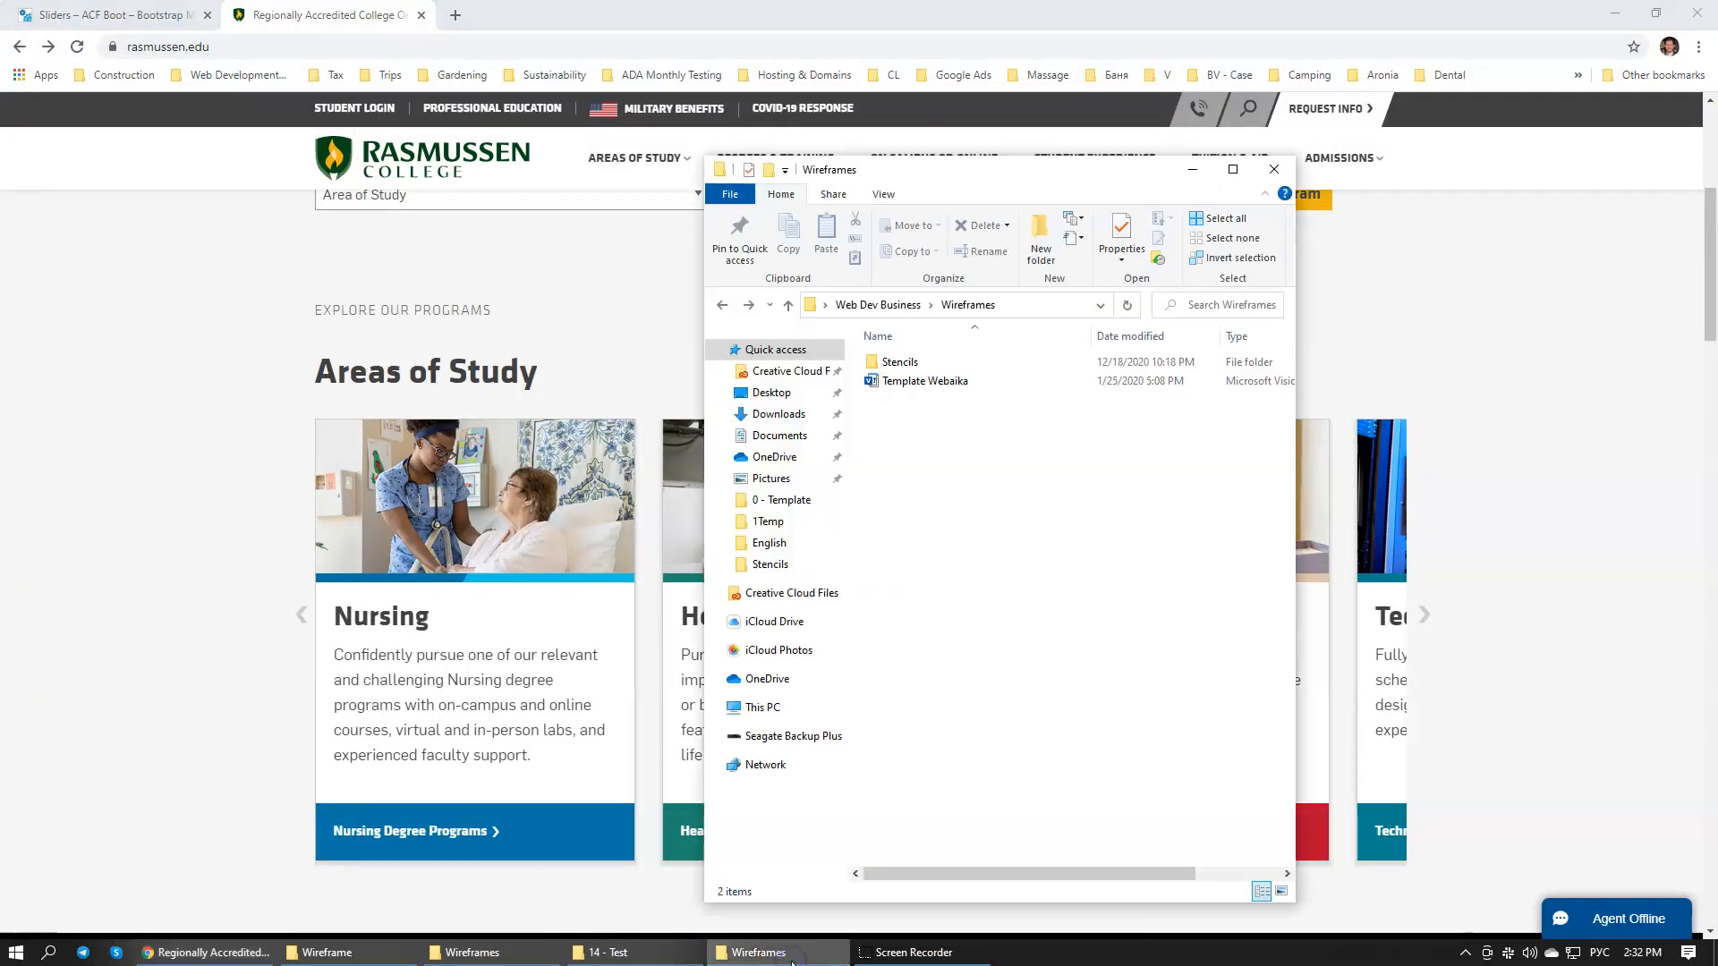
left_click(929, 385)
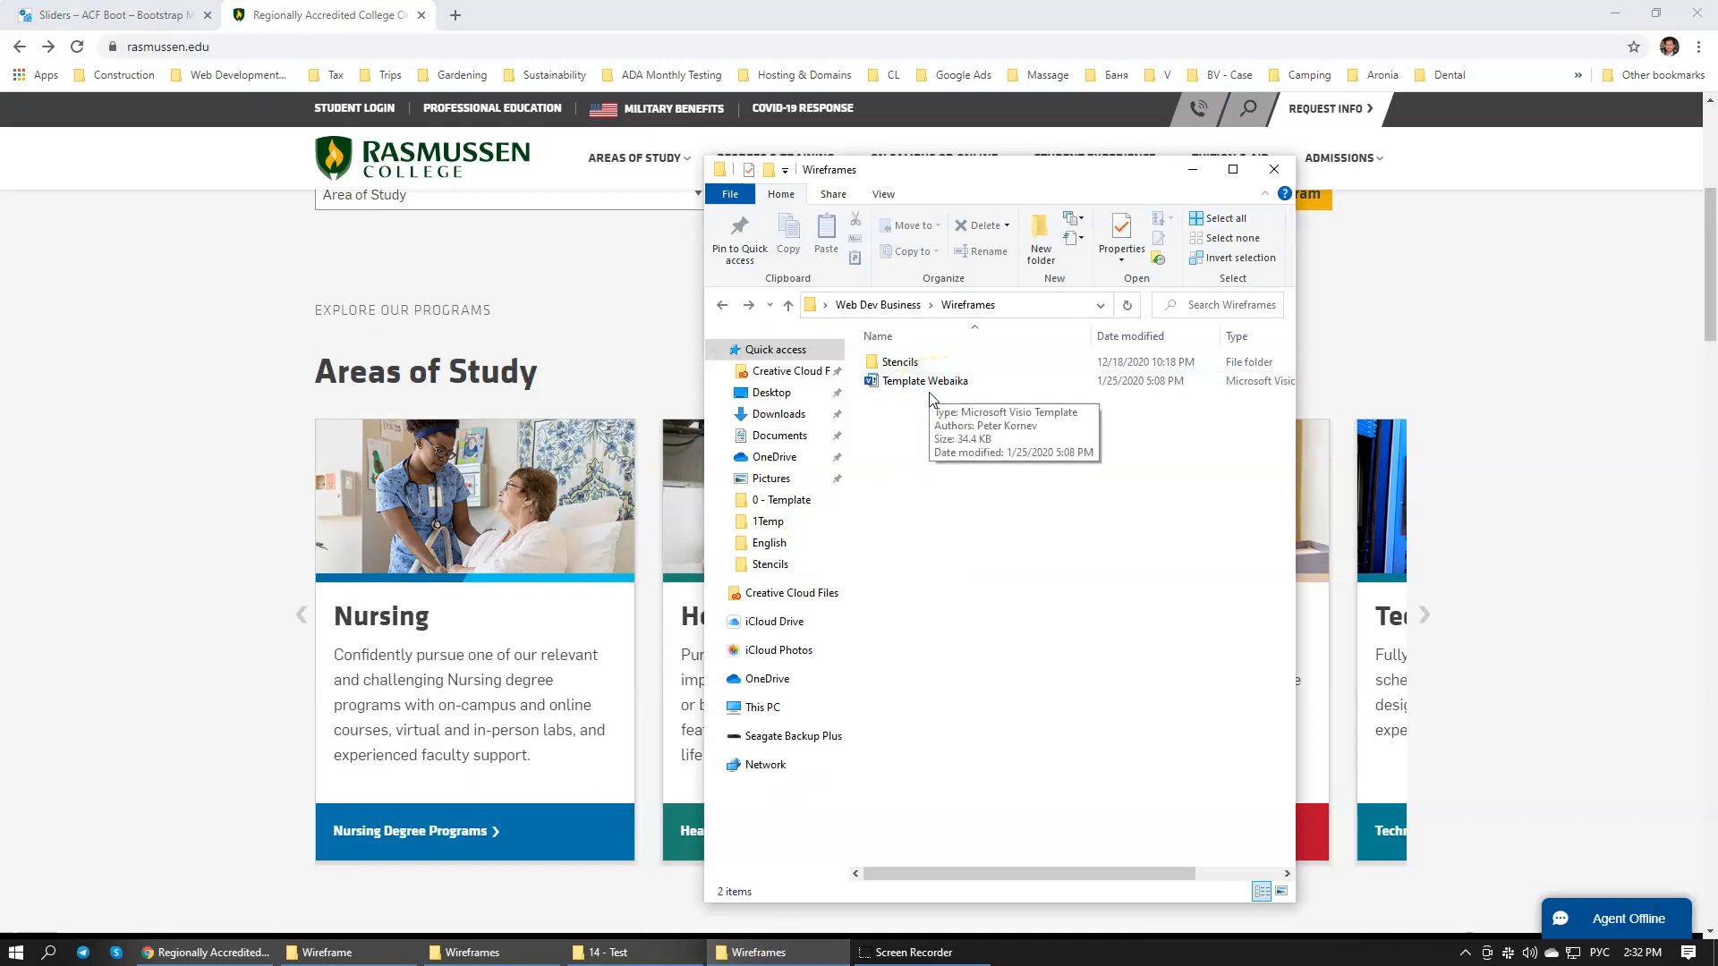
left_click(936, 389)
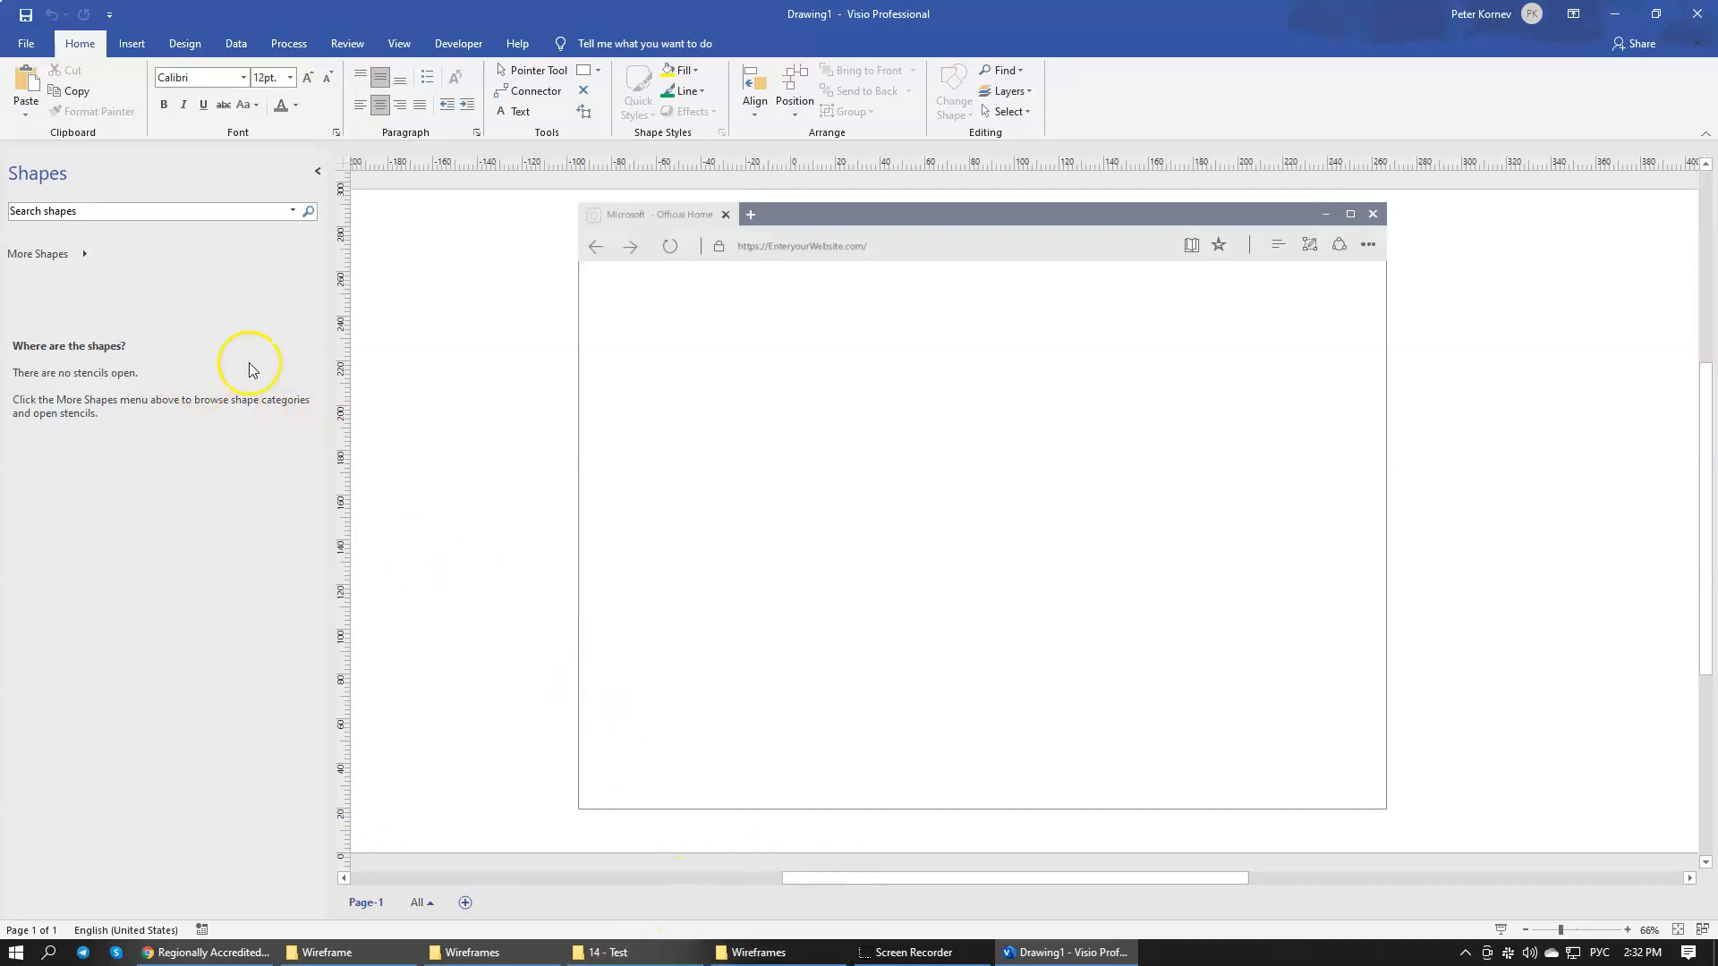
Step: Start opening a stencil and browse to the Stencils folder under Desktop, Web Dev Business, Wireframes
left_click(83, 255)
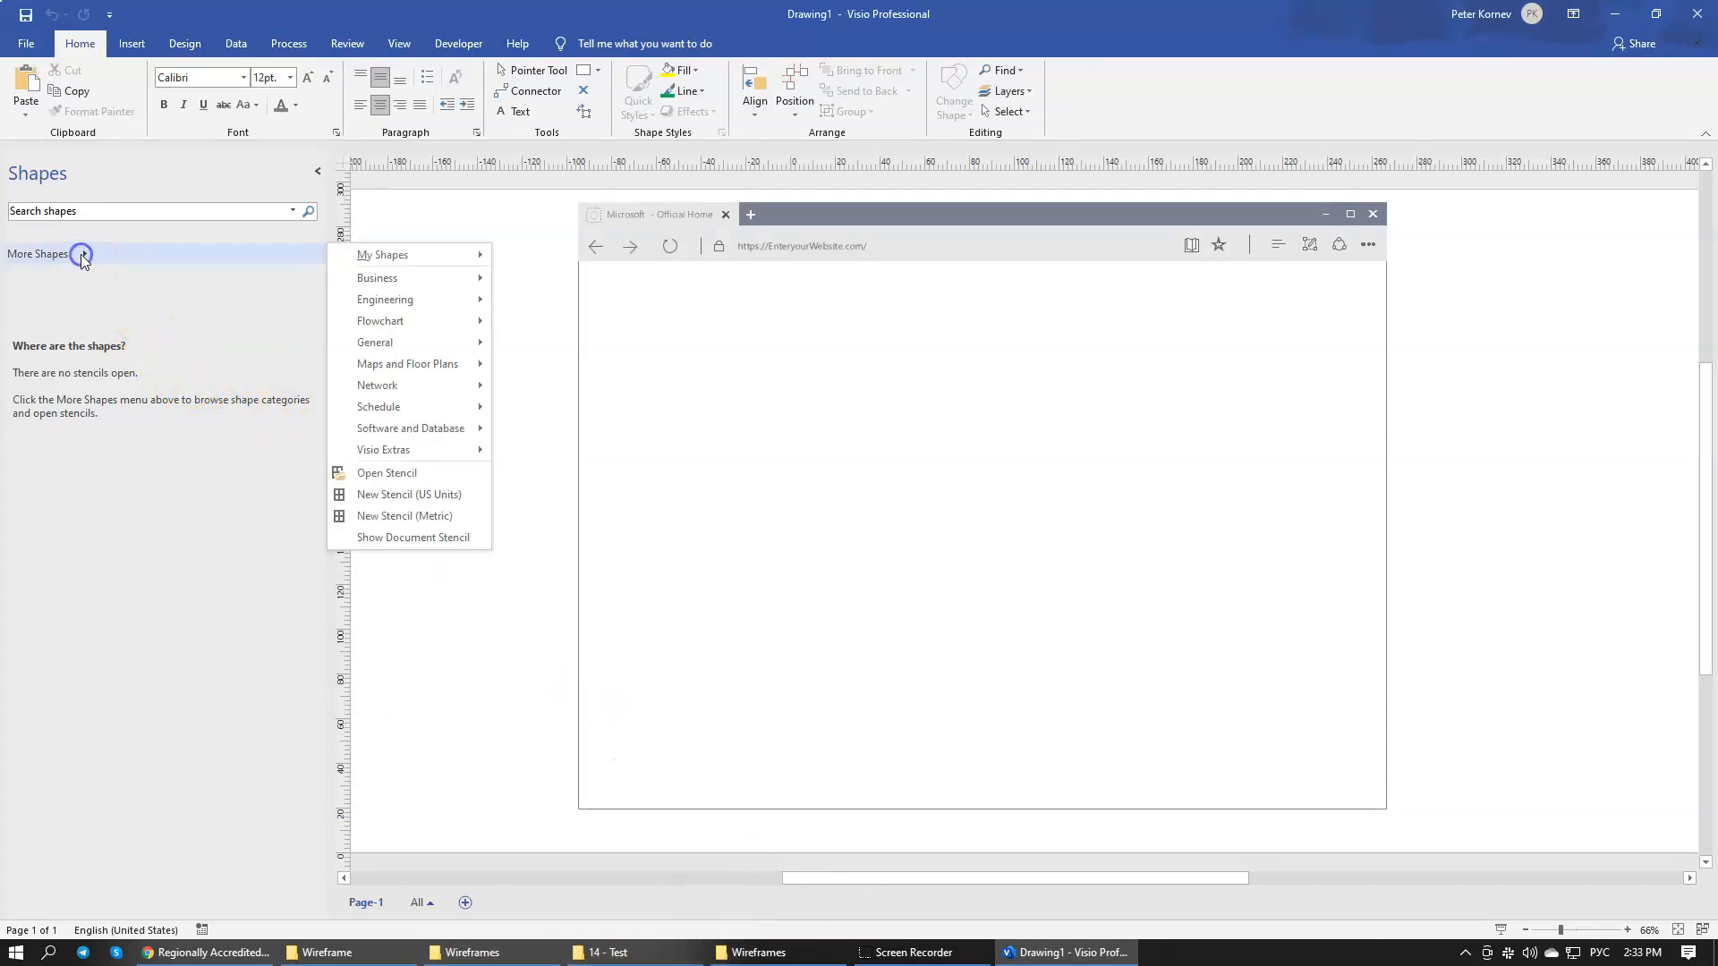
left_click(385, 472)
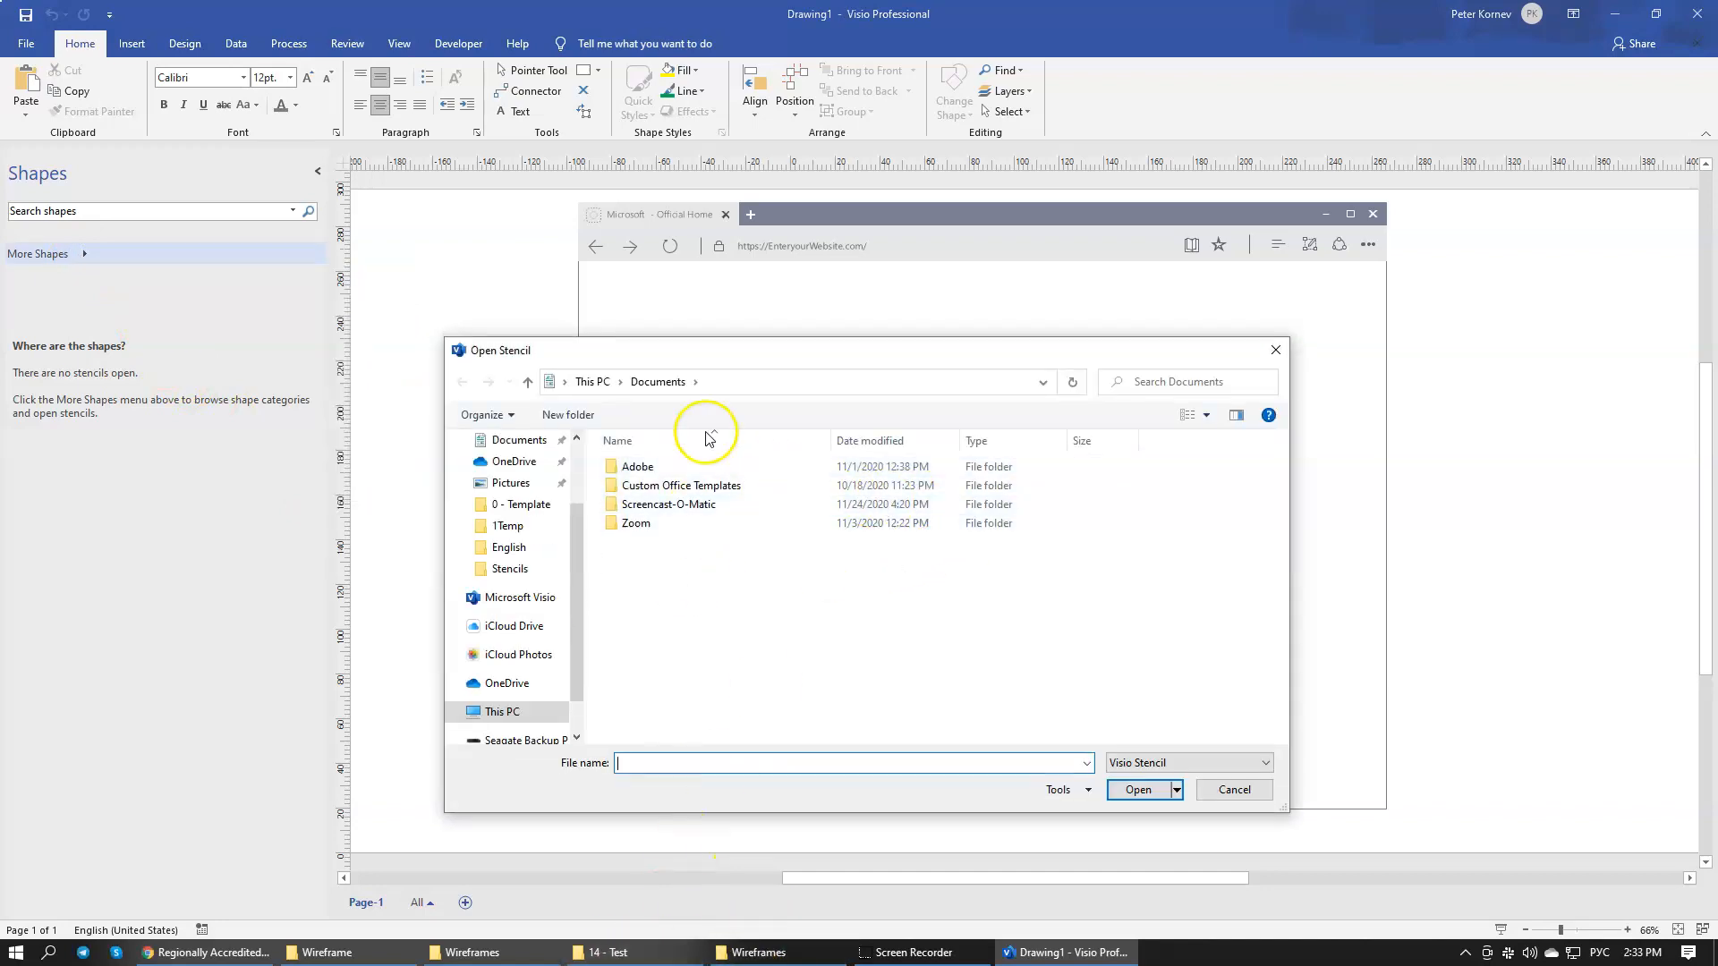
scroll(537, 492, "up", 1)
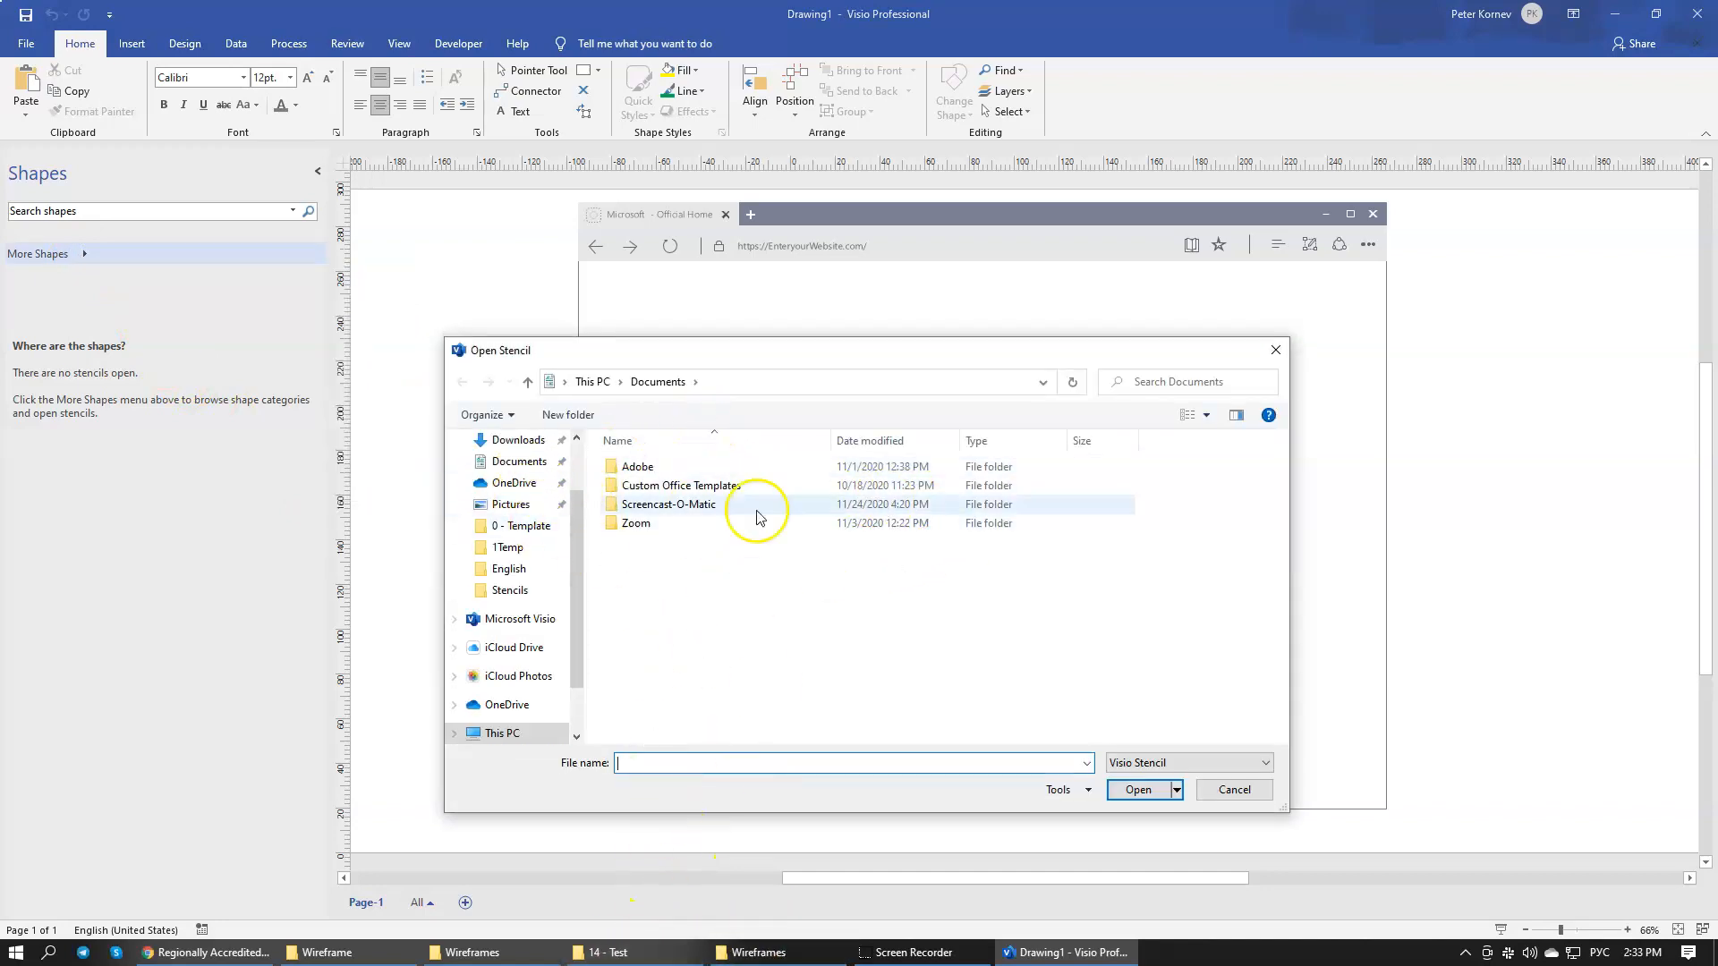
left_click(731, 382)
scroll(546, 537, "up", 2)
left_click(530, 498)
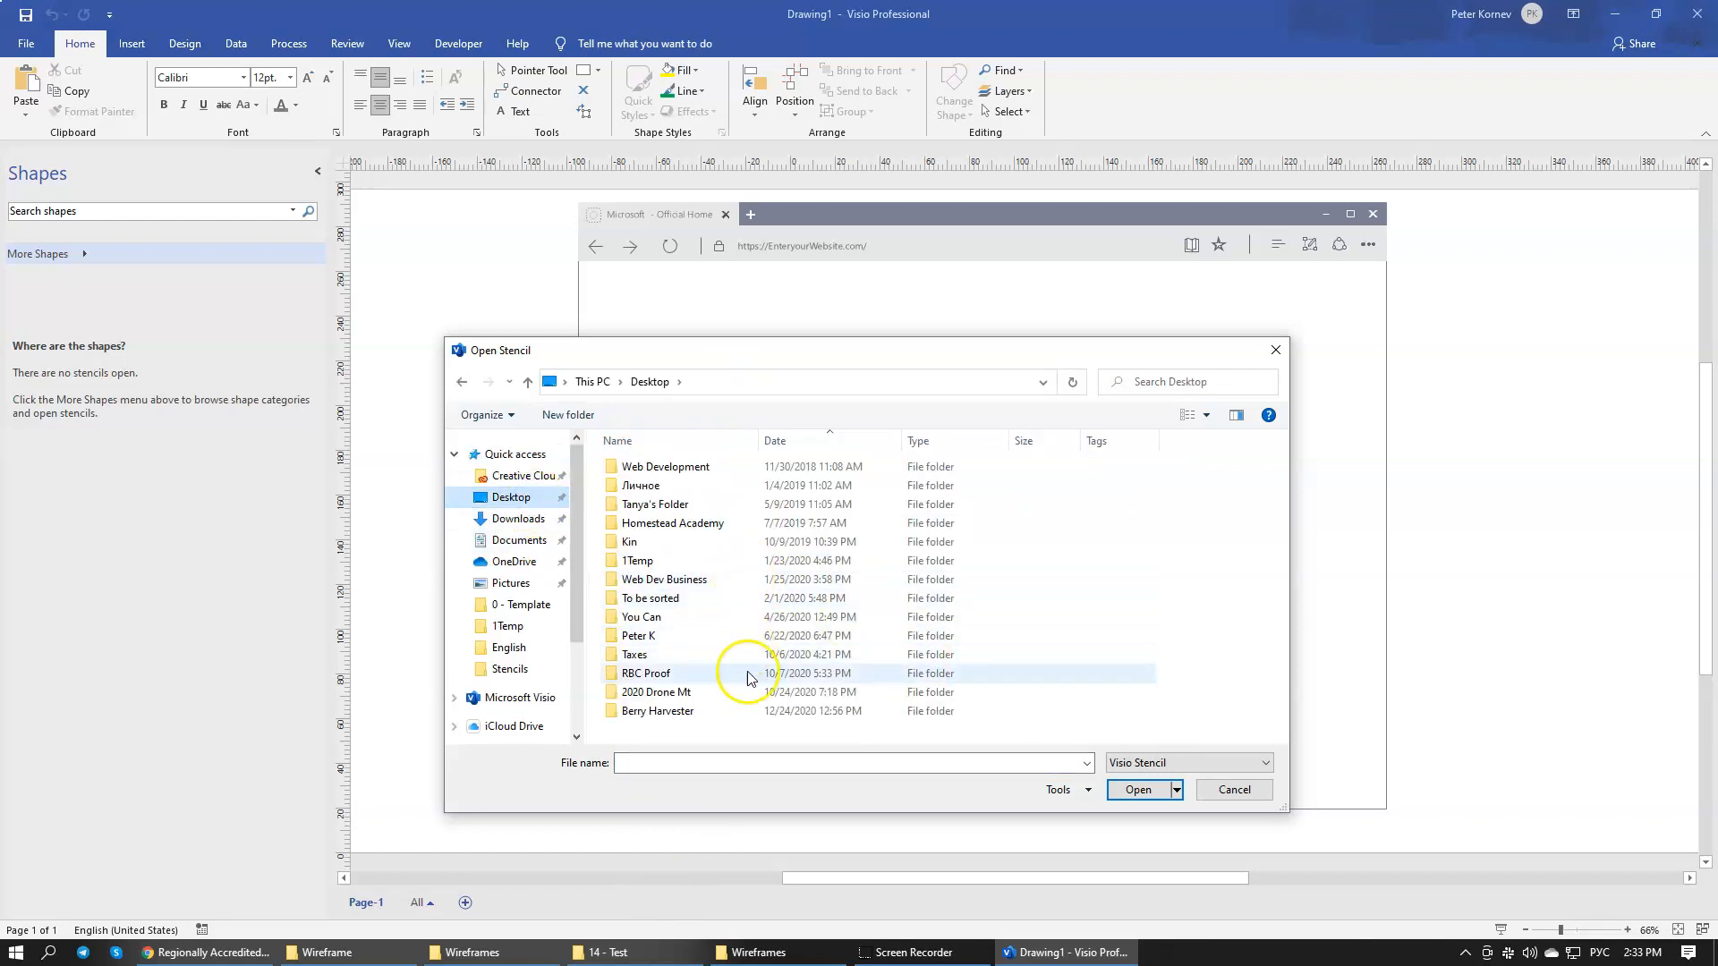
double_click(699, 587)
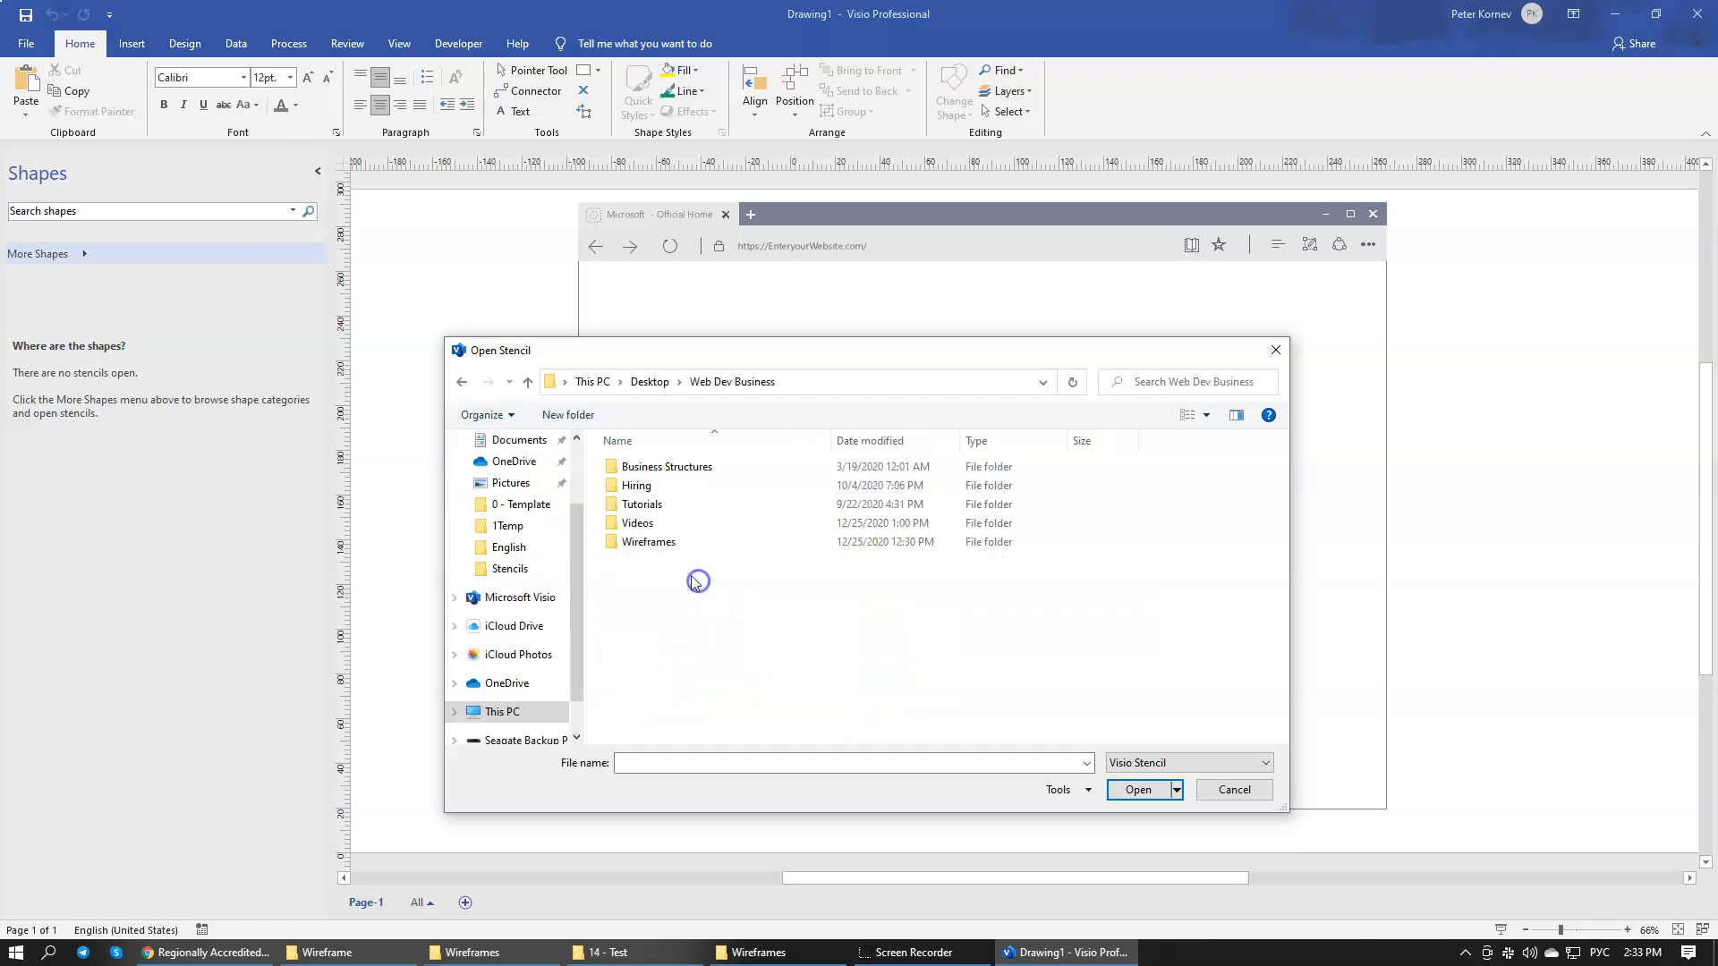
left_click(642, 543)
double_click(641, 544)
double_click(640, 466)
Step: Load all stencils in the folder, from Announcements through Web Navigation, into the drawing
left_click(651, 467)
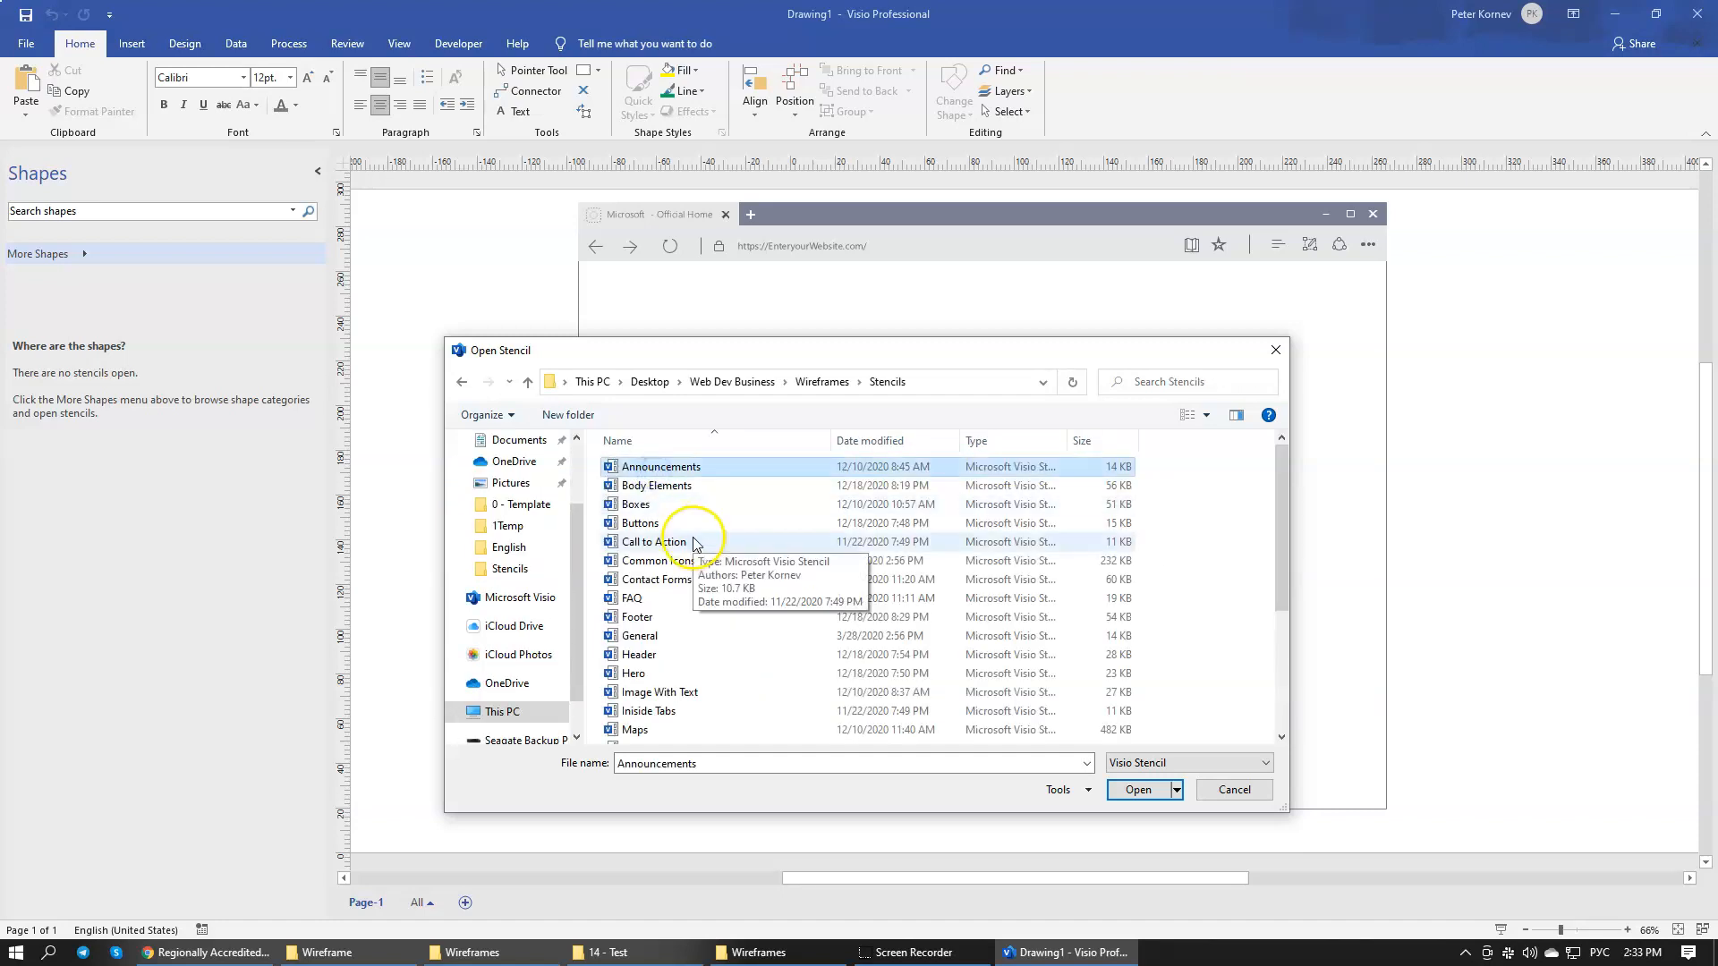
scroll(652, 535, "down", 4)
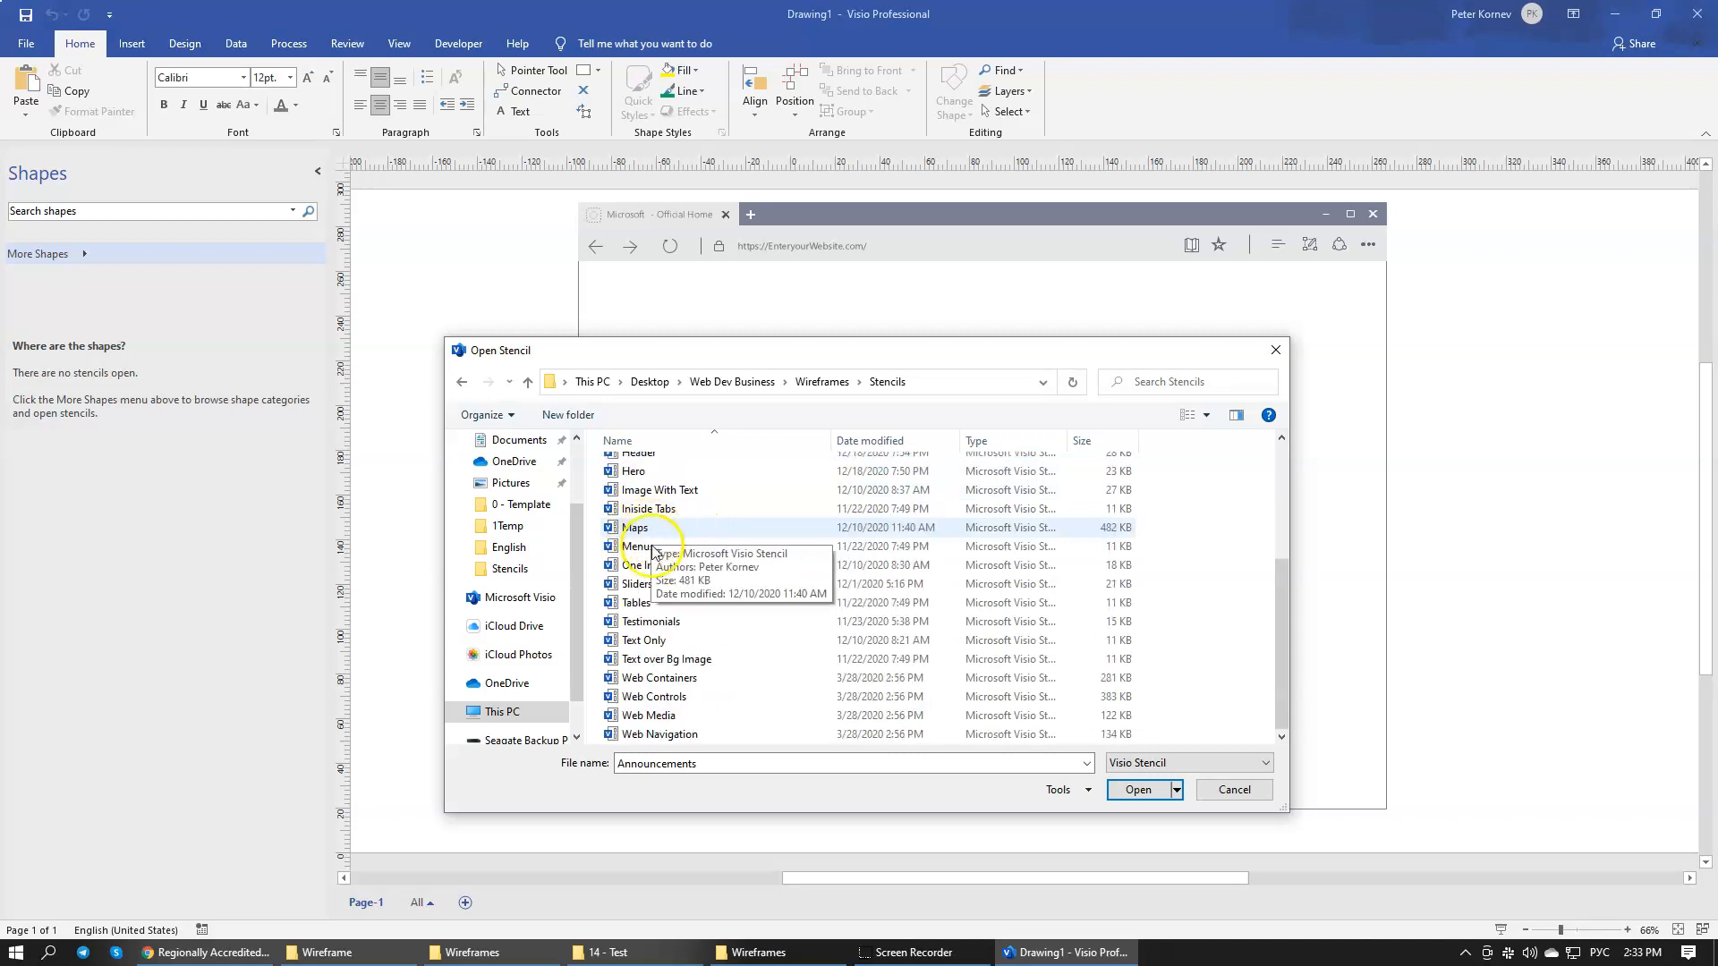
left_click(650, 736, "shift")
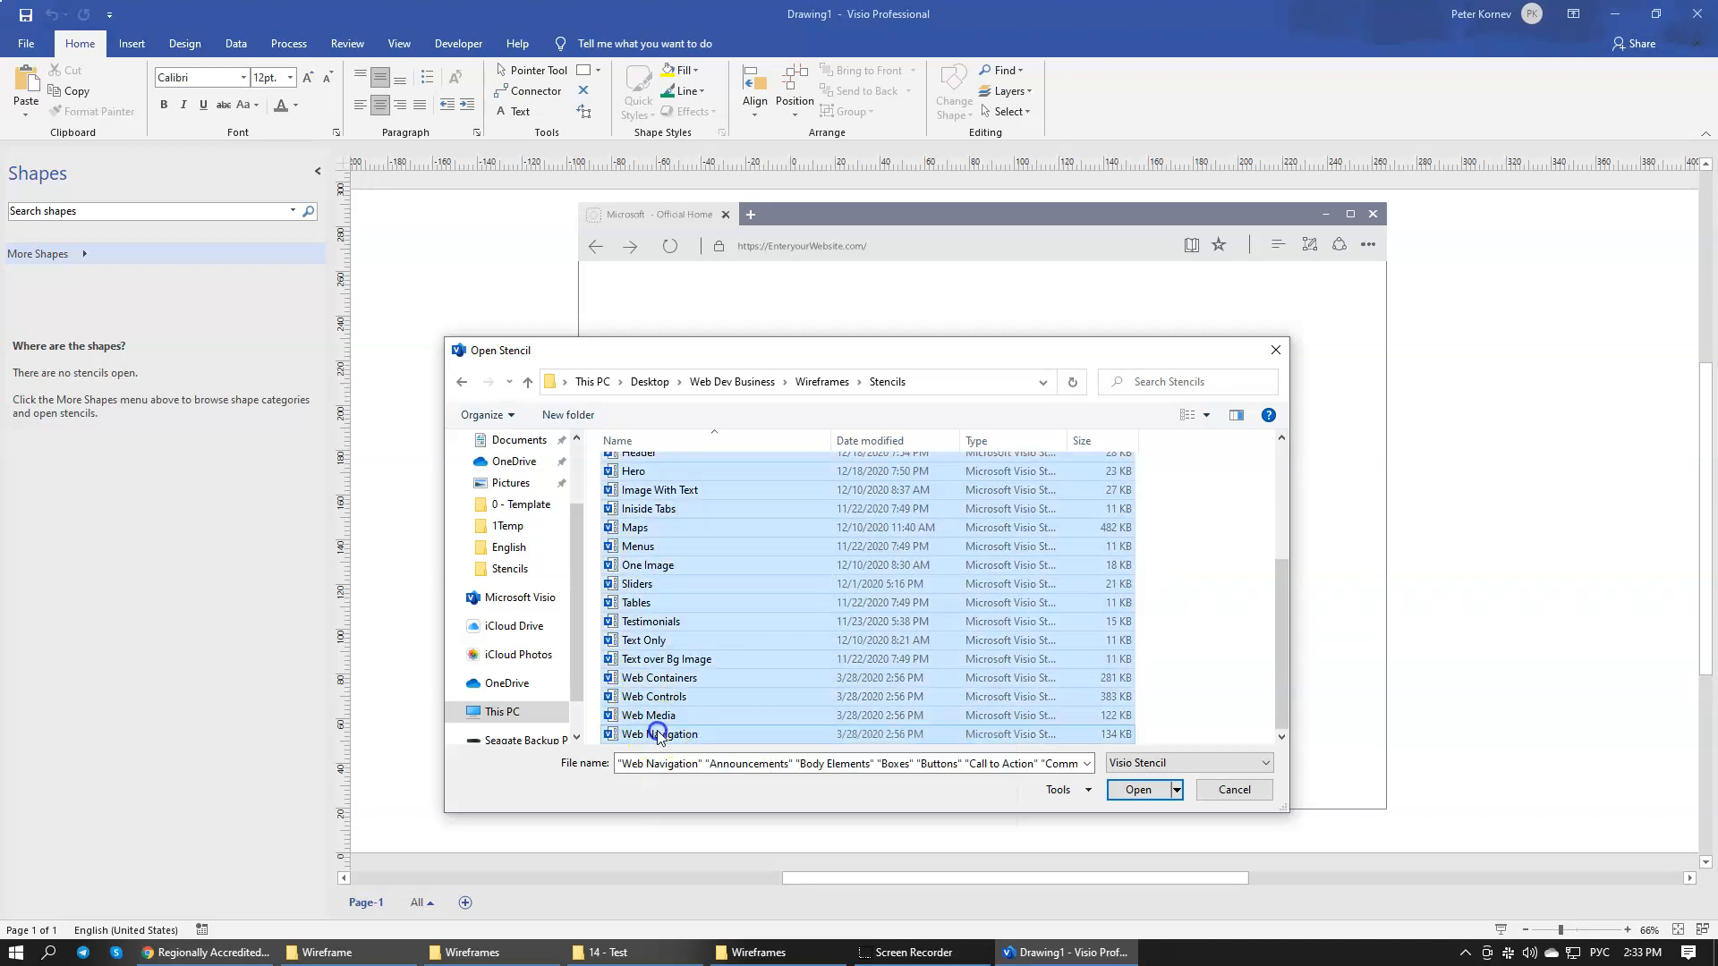
left_click(1140, 790)
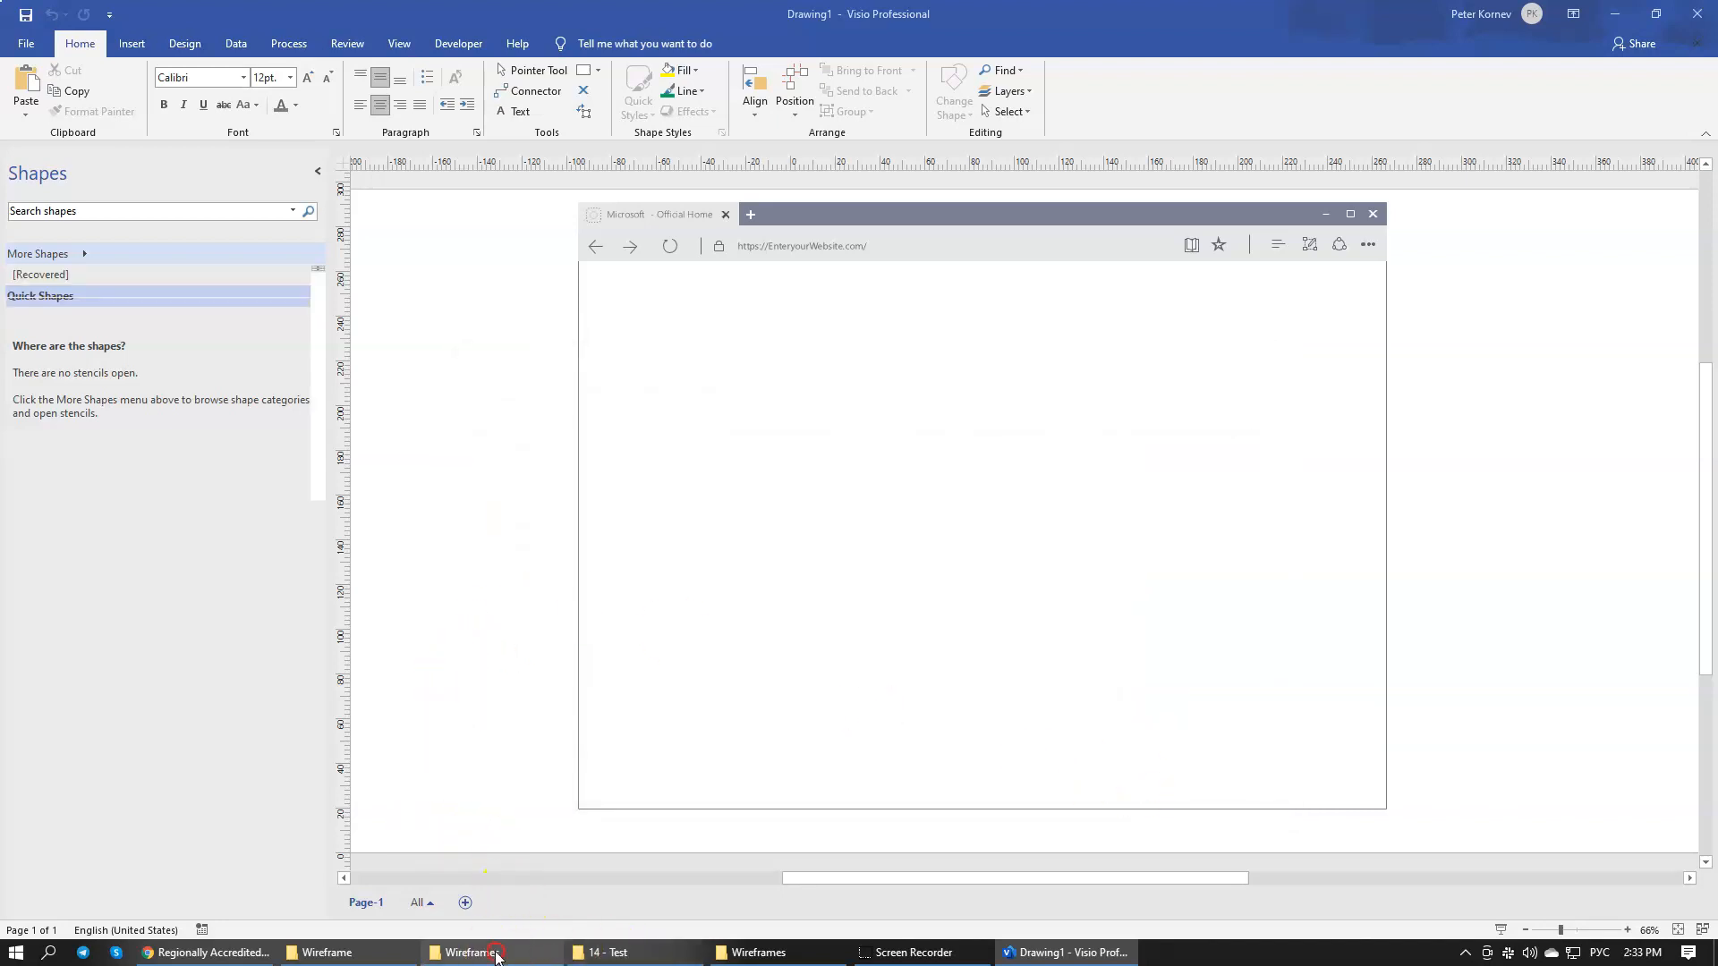
Step: Close the open File Explorer windows, including Wireframes and 14 - Test
right_click(497, 956)
left_click(506, 921)
right_click(377, 950)
left_click(384, 920)
right_click(472, 950)
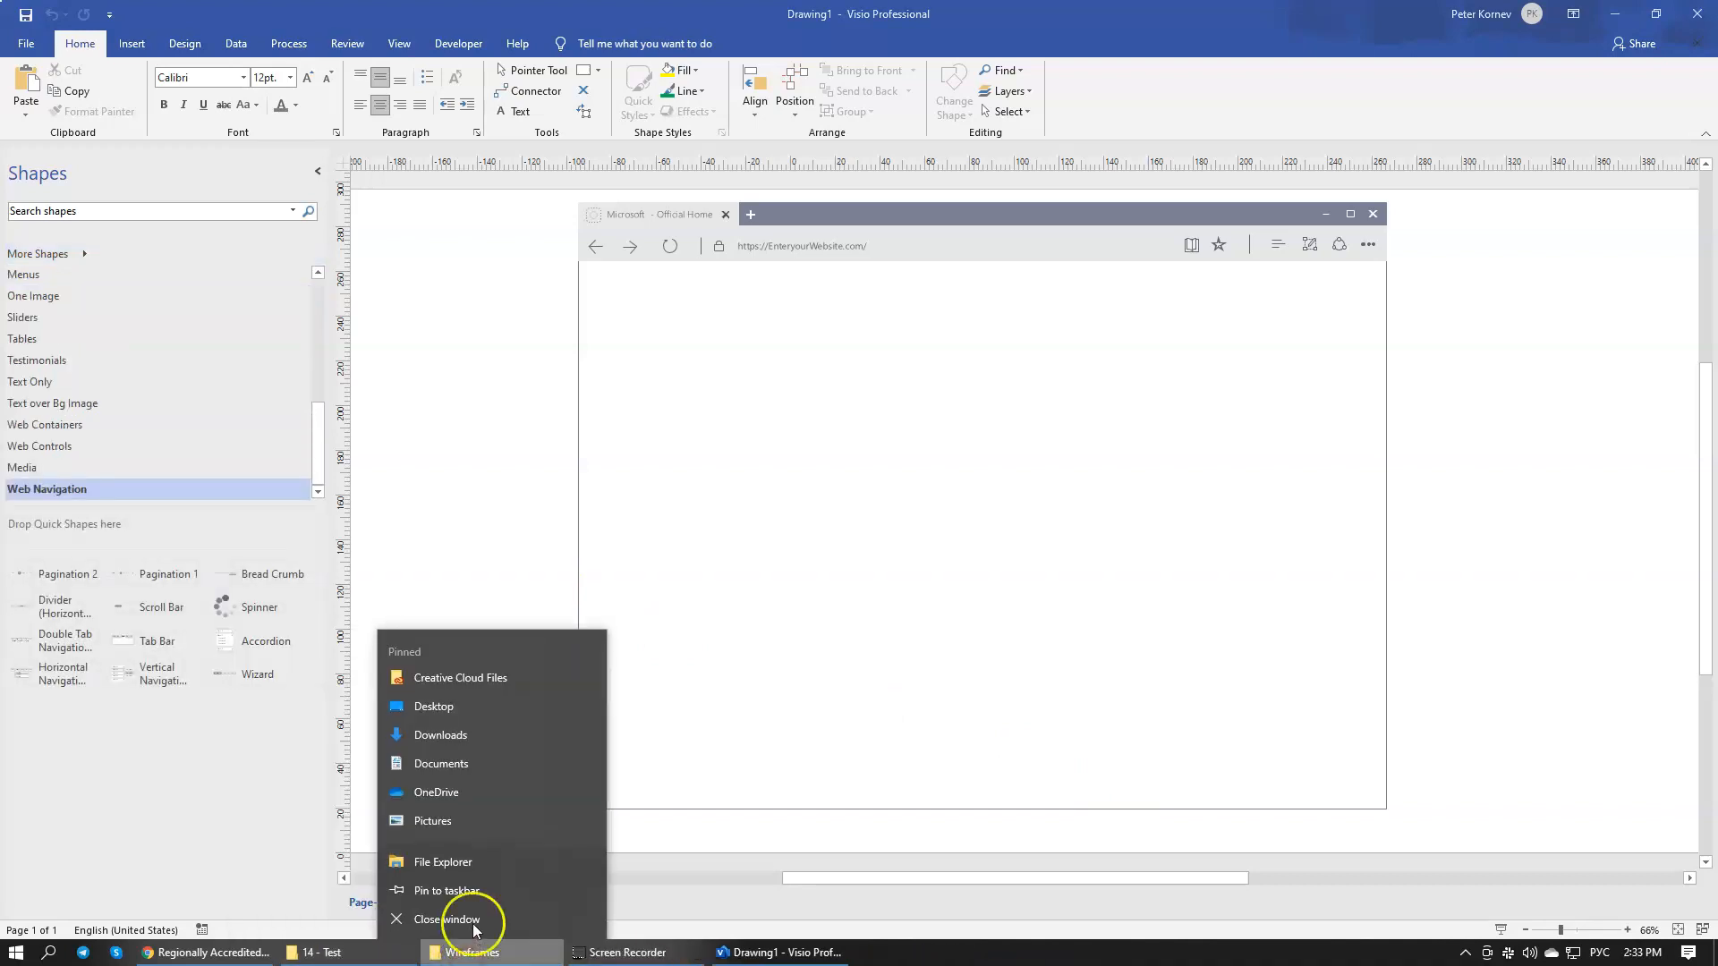
left_click(467, 921)
right_click(324, 951)
left_click(327, 921)
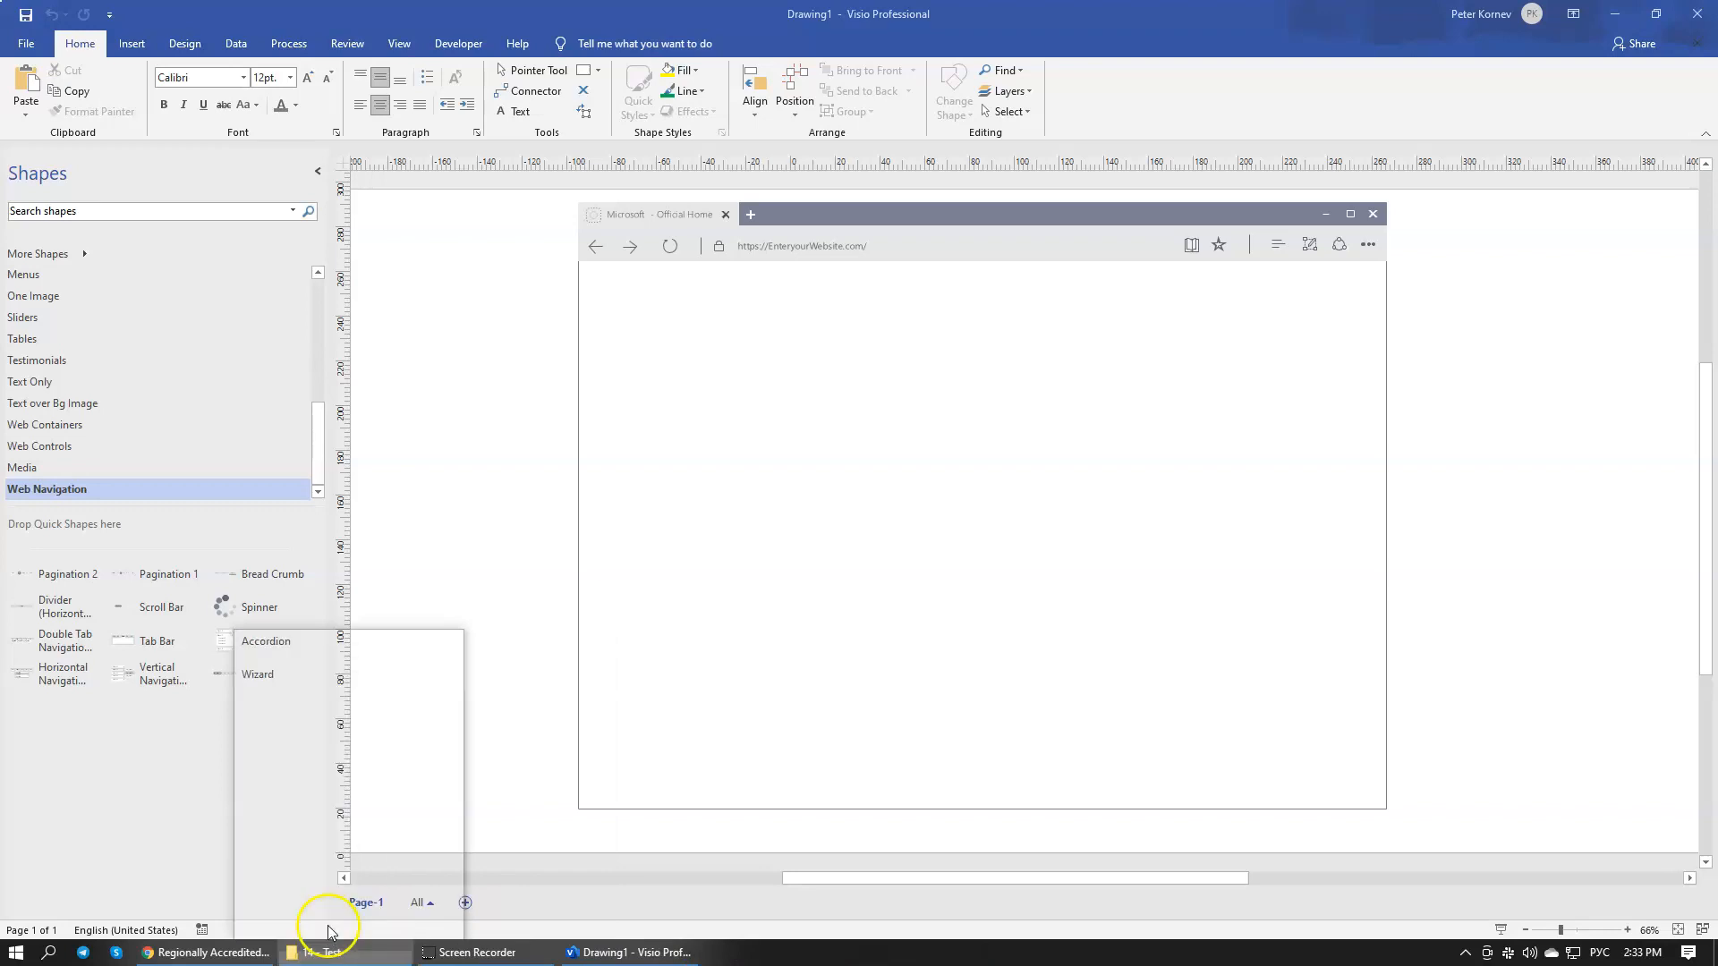
Step: Using the Areas of Study carousel in Chrome as reference, place vertical guides just inside both side edges of Visio's browser frame
left_click(228, 950)
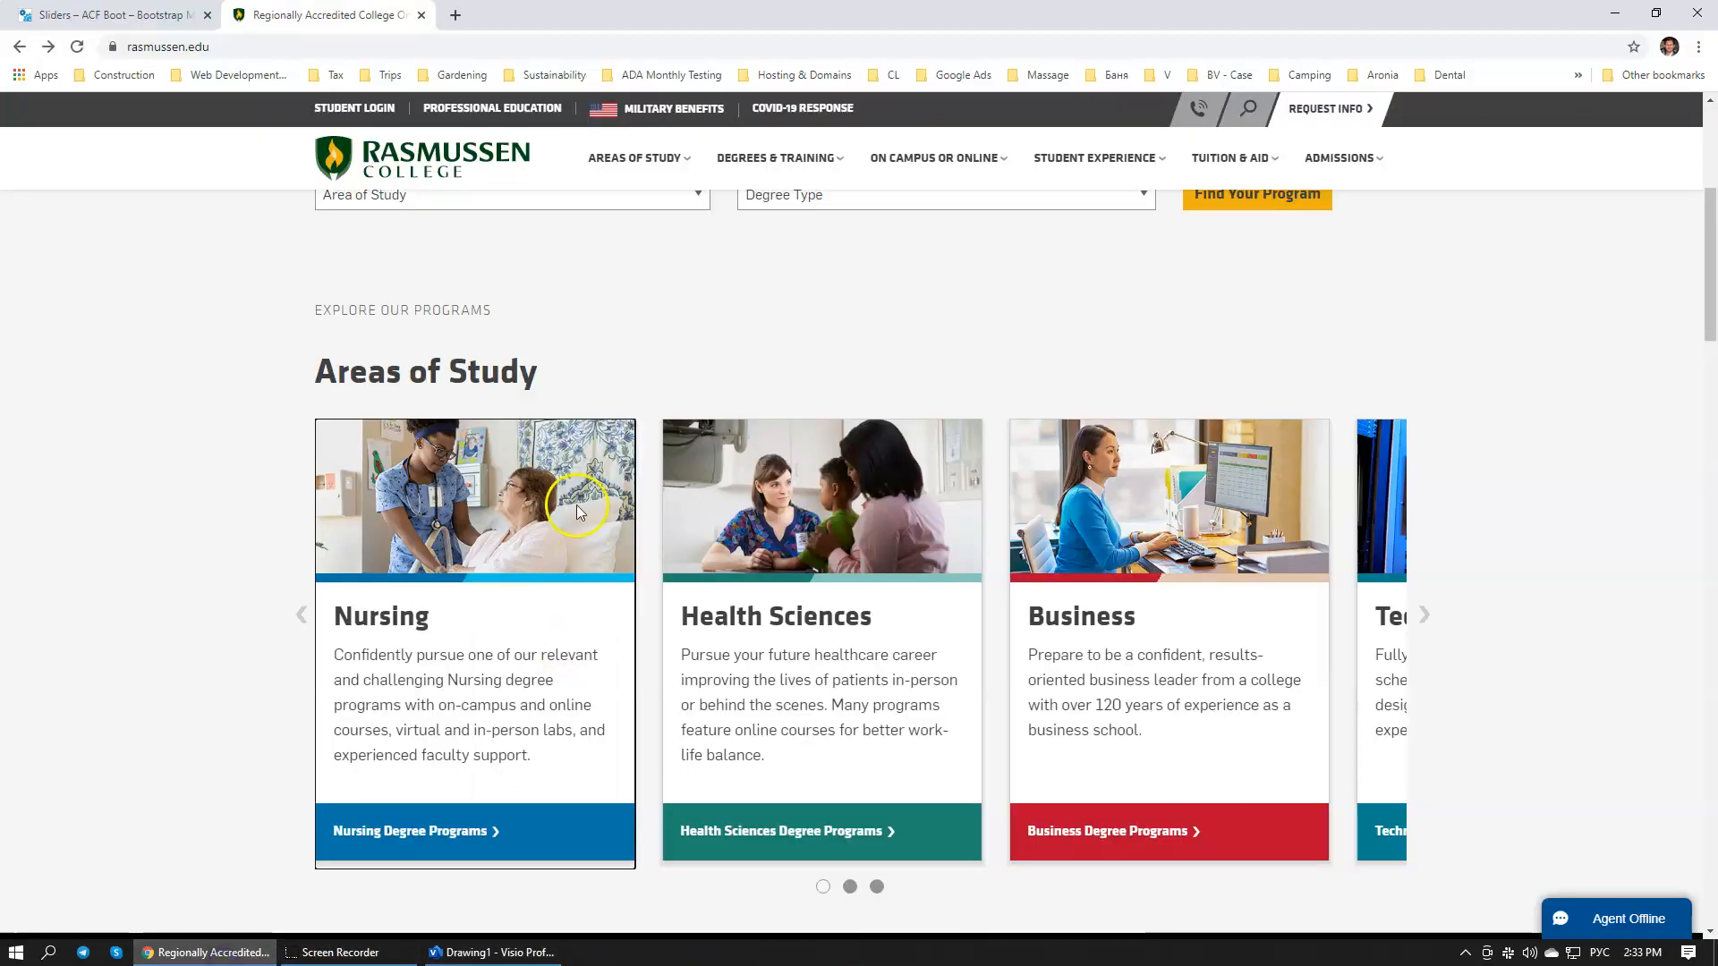
scroll(337, 503, "down", 1)
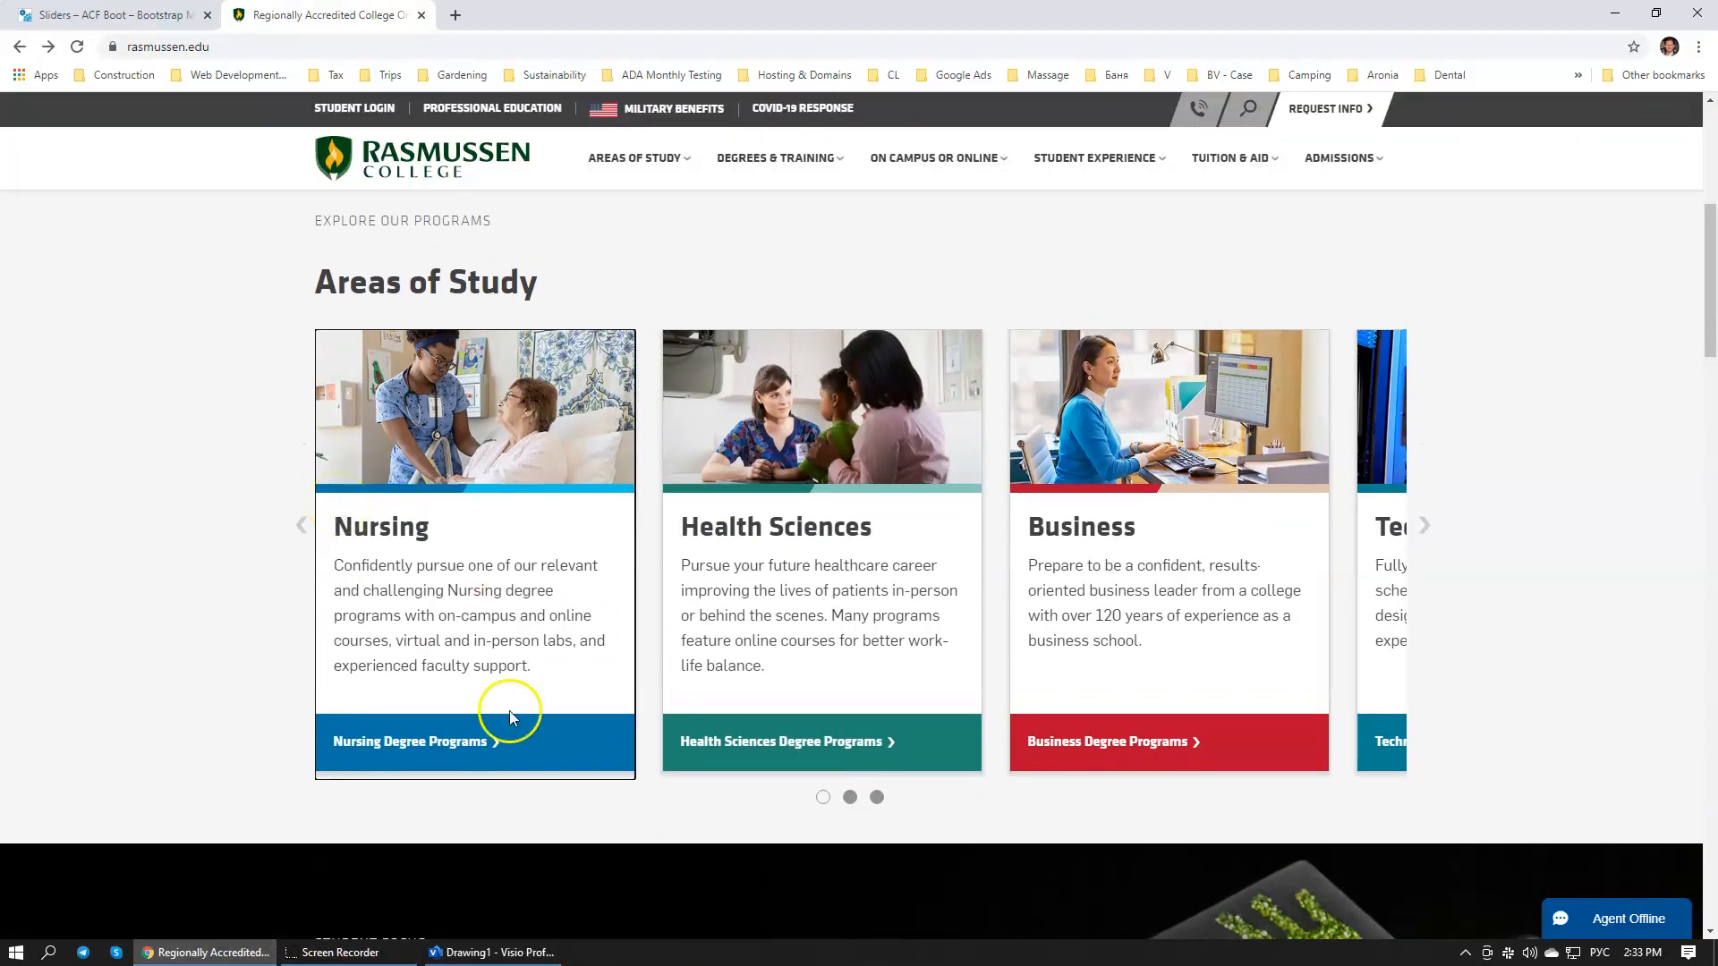
left_click(492, 952)
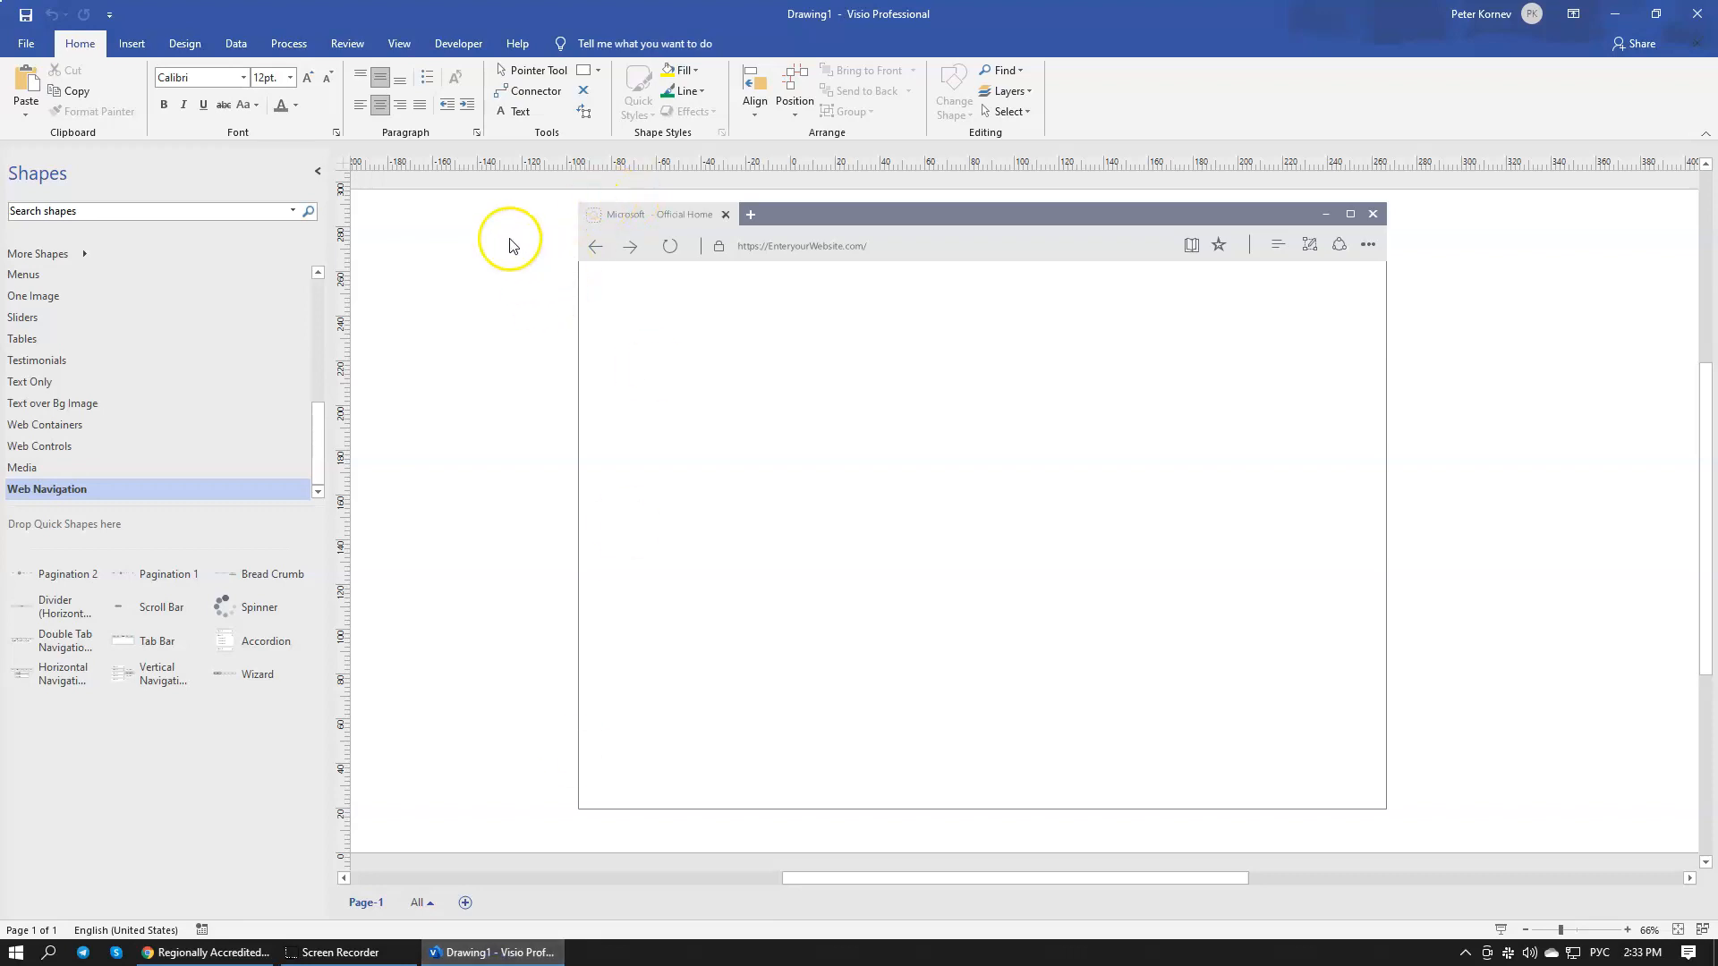
left_click_drag(342, 260, 606, 279)
left_click_drag(346, 367, 1365, 335)
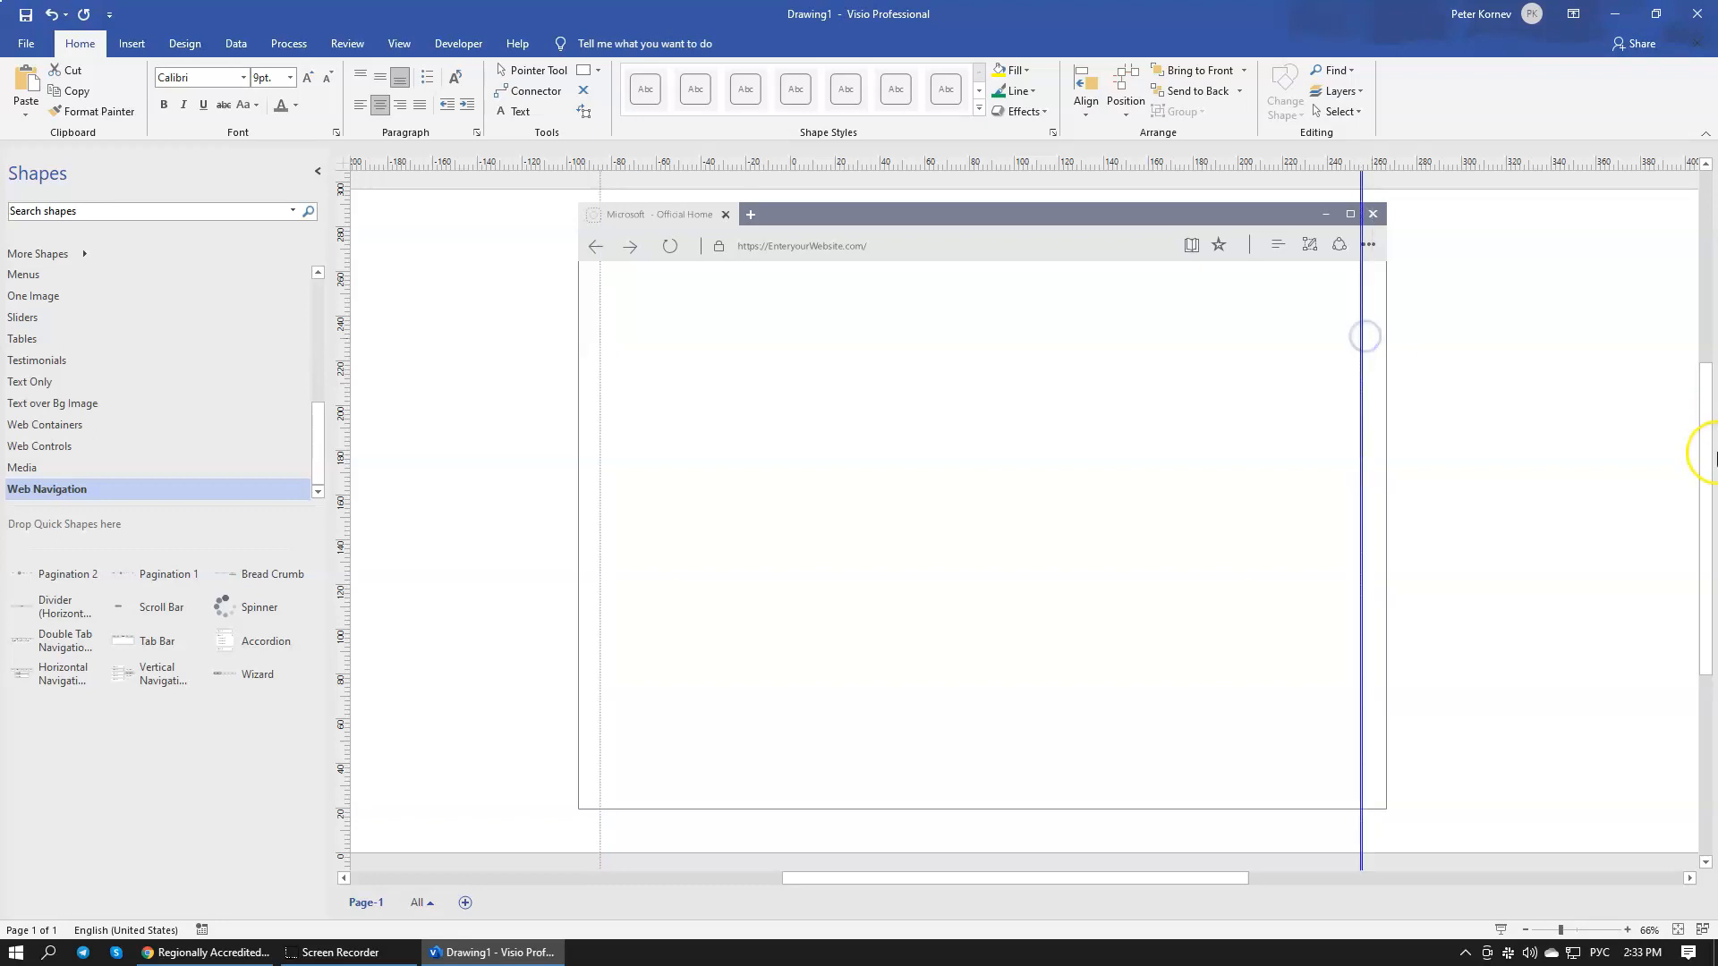
key("Right")
key("Right")
key("Right")
key("Left")
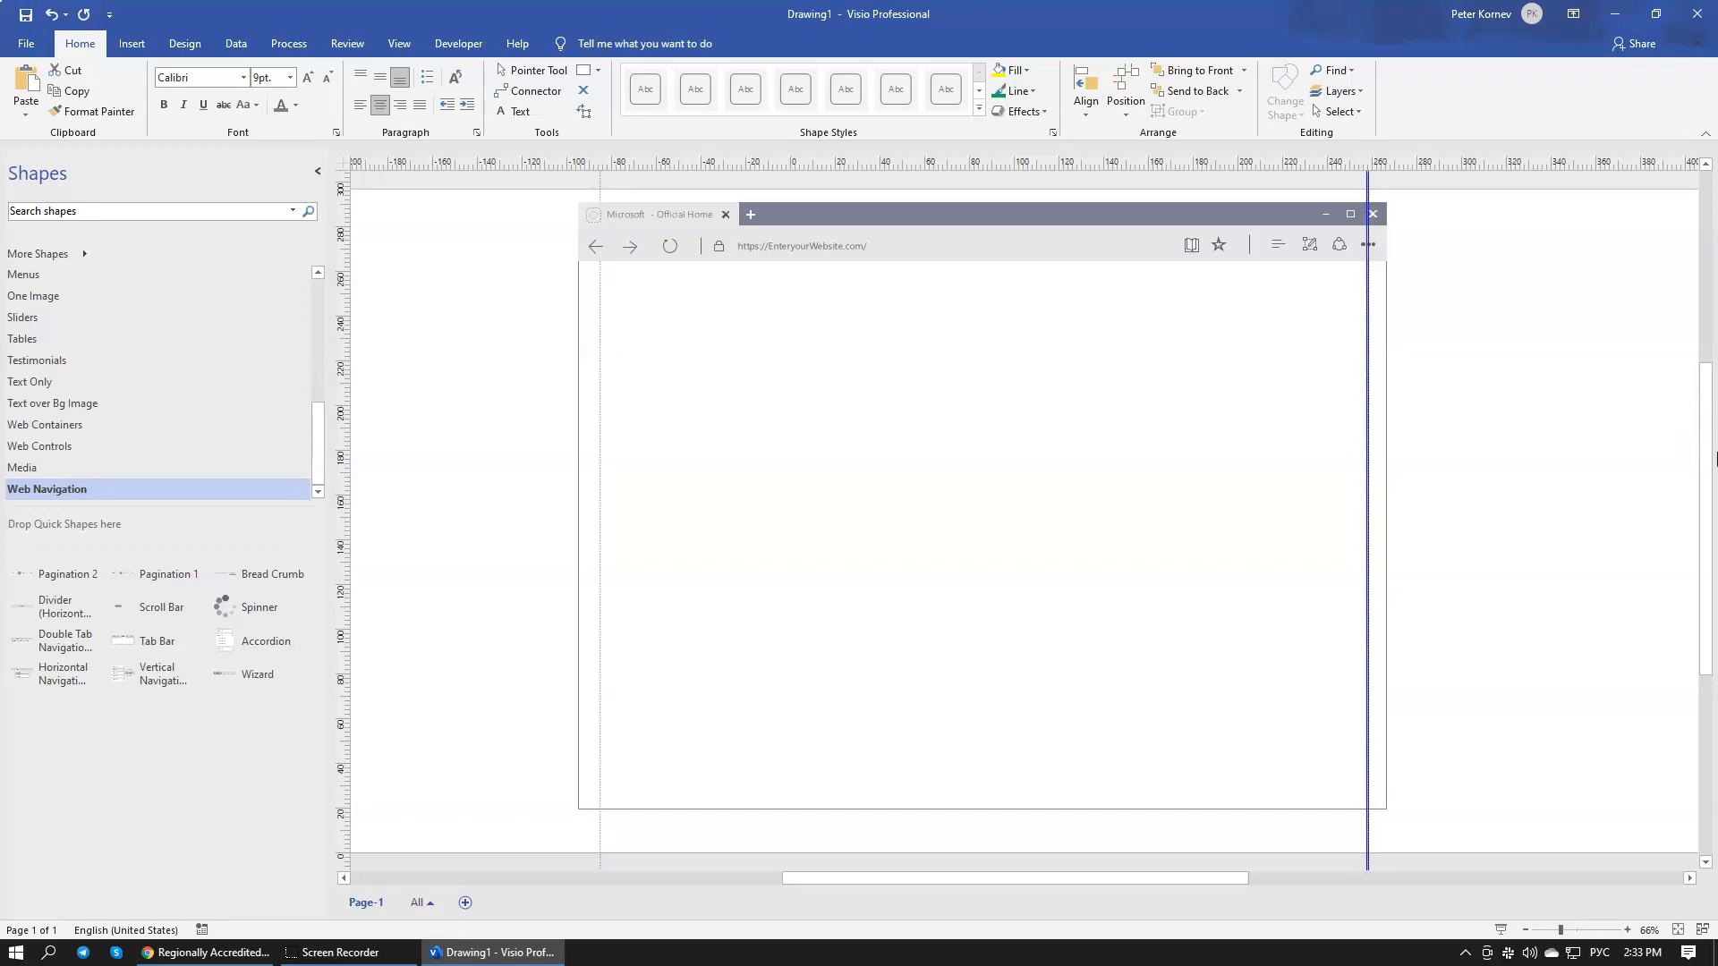
left_click(1438, 378)
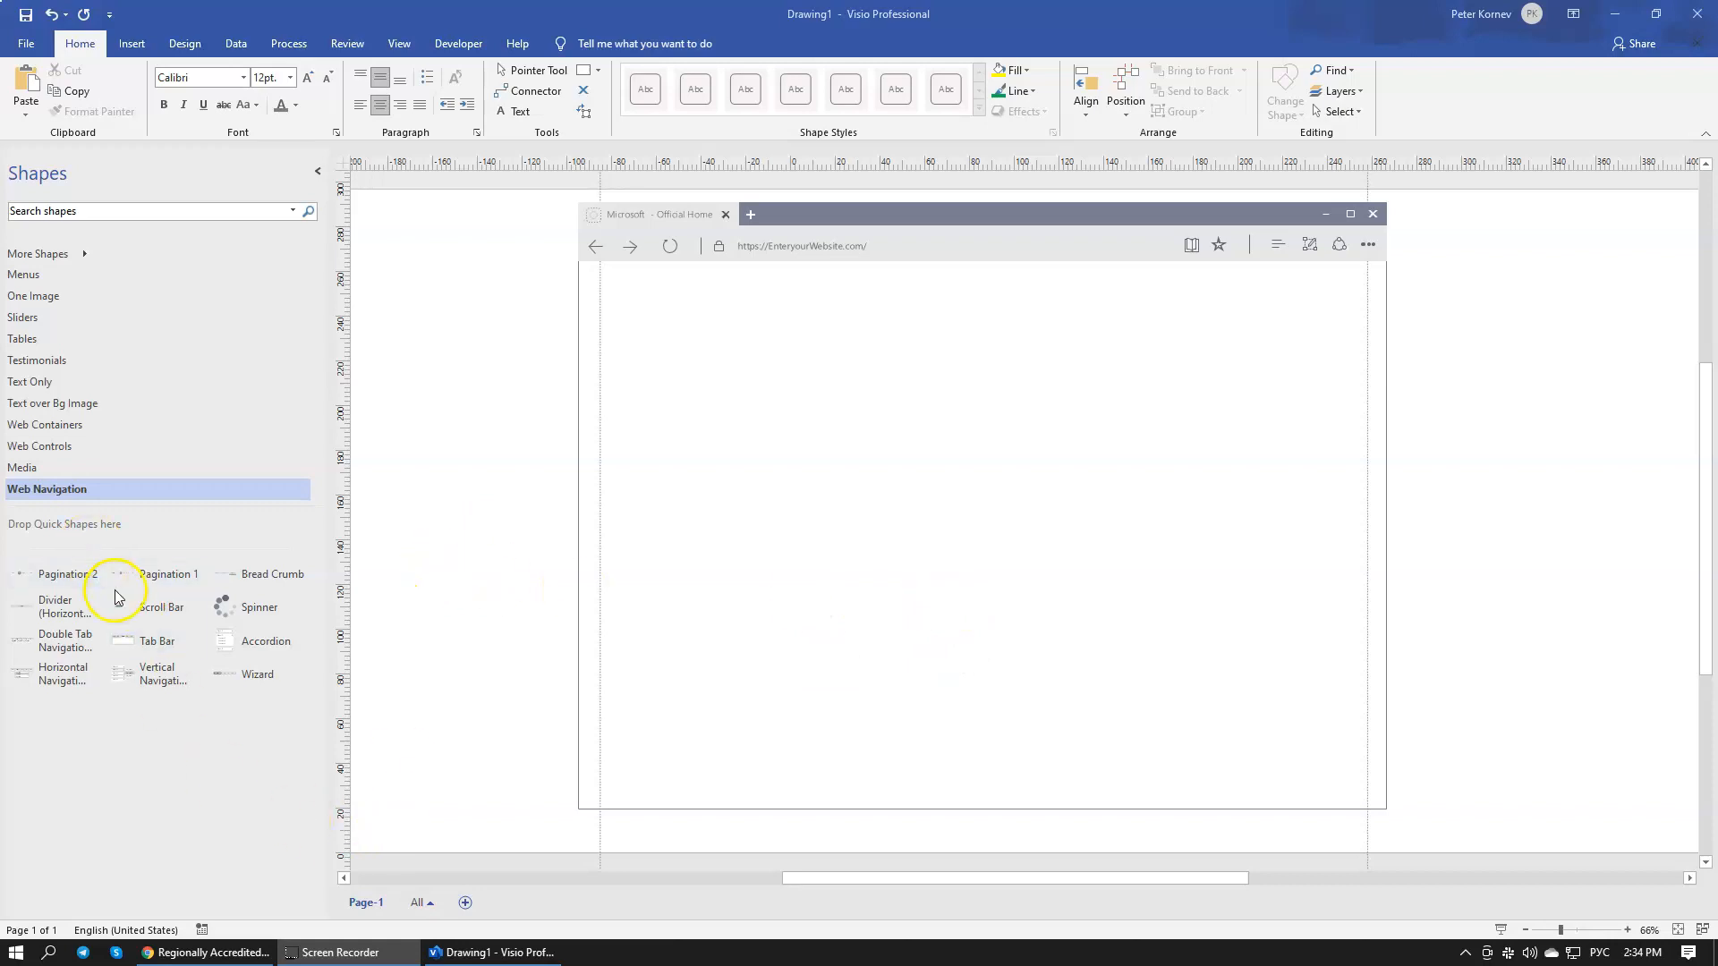
Step: Check the Areas of Study heading in Chrome and add a left-aligned "Header" text box near the left guide in Visio
left_click(234, 953)
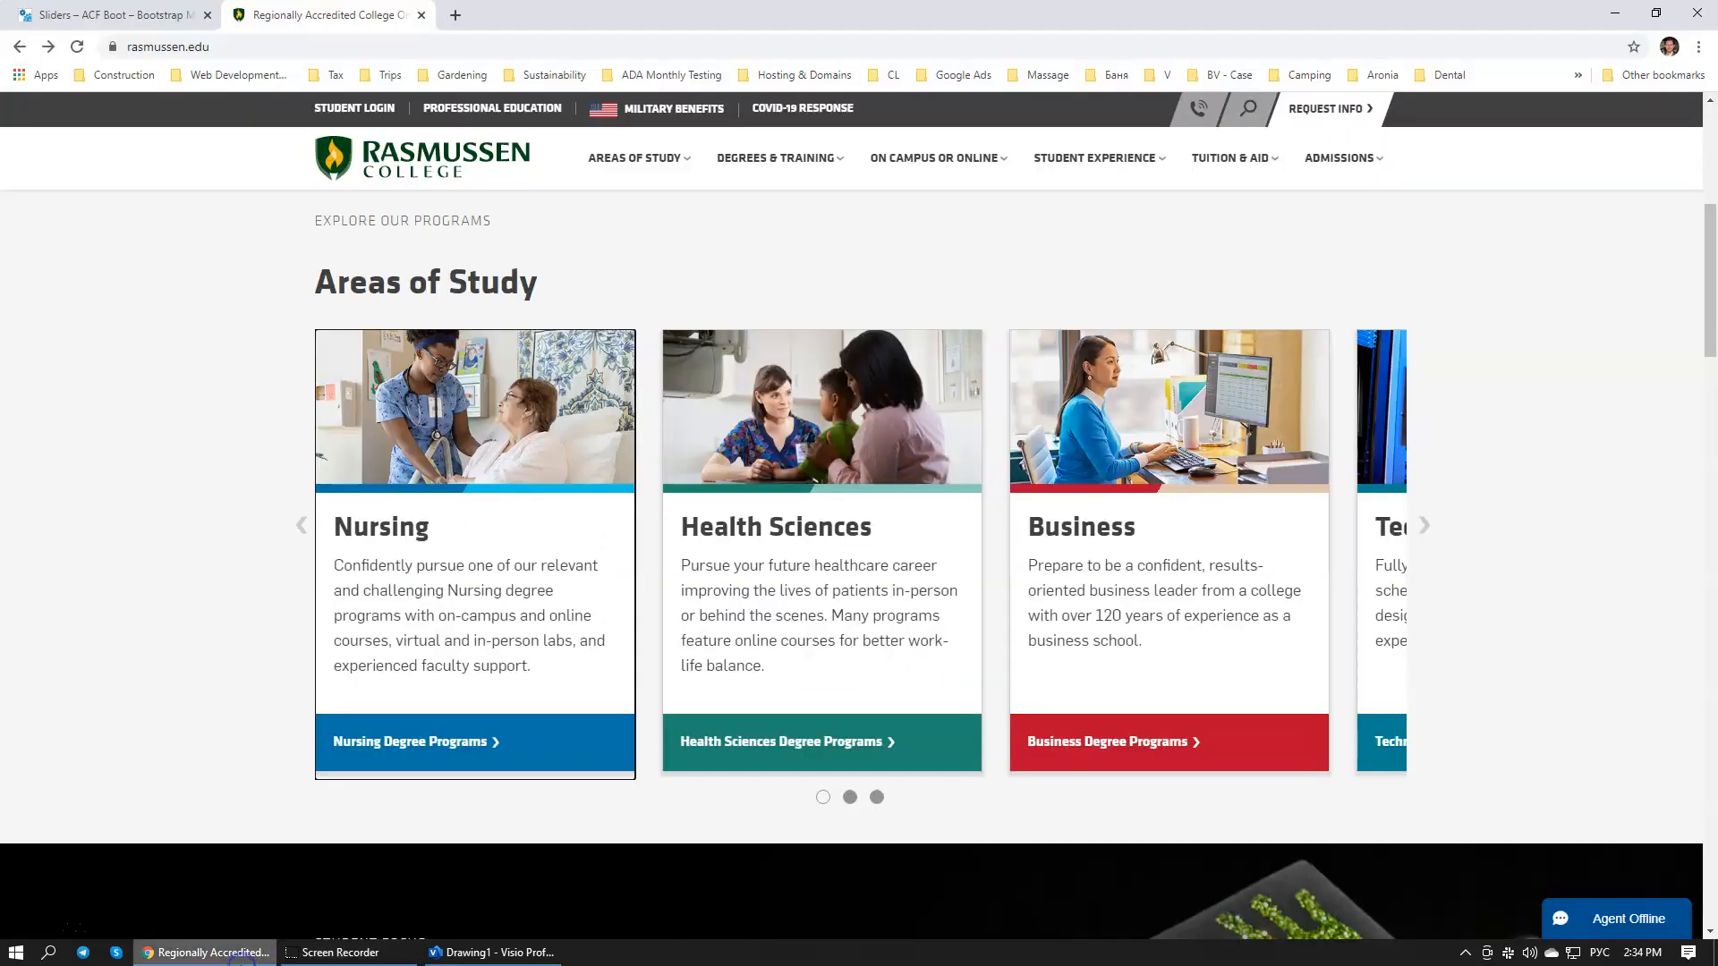
scroll(374, 289, "up", 2)
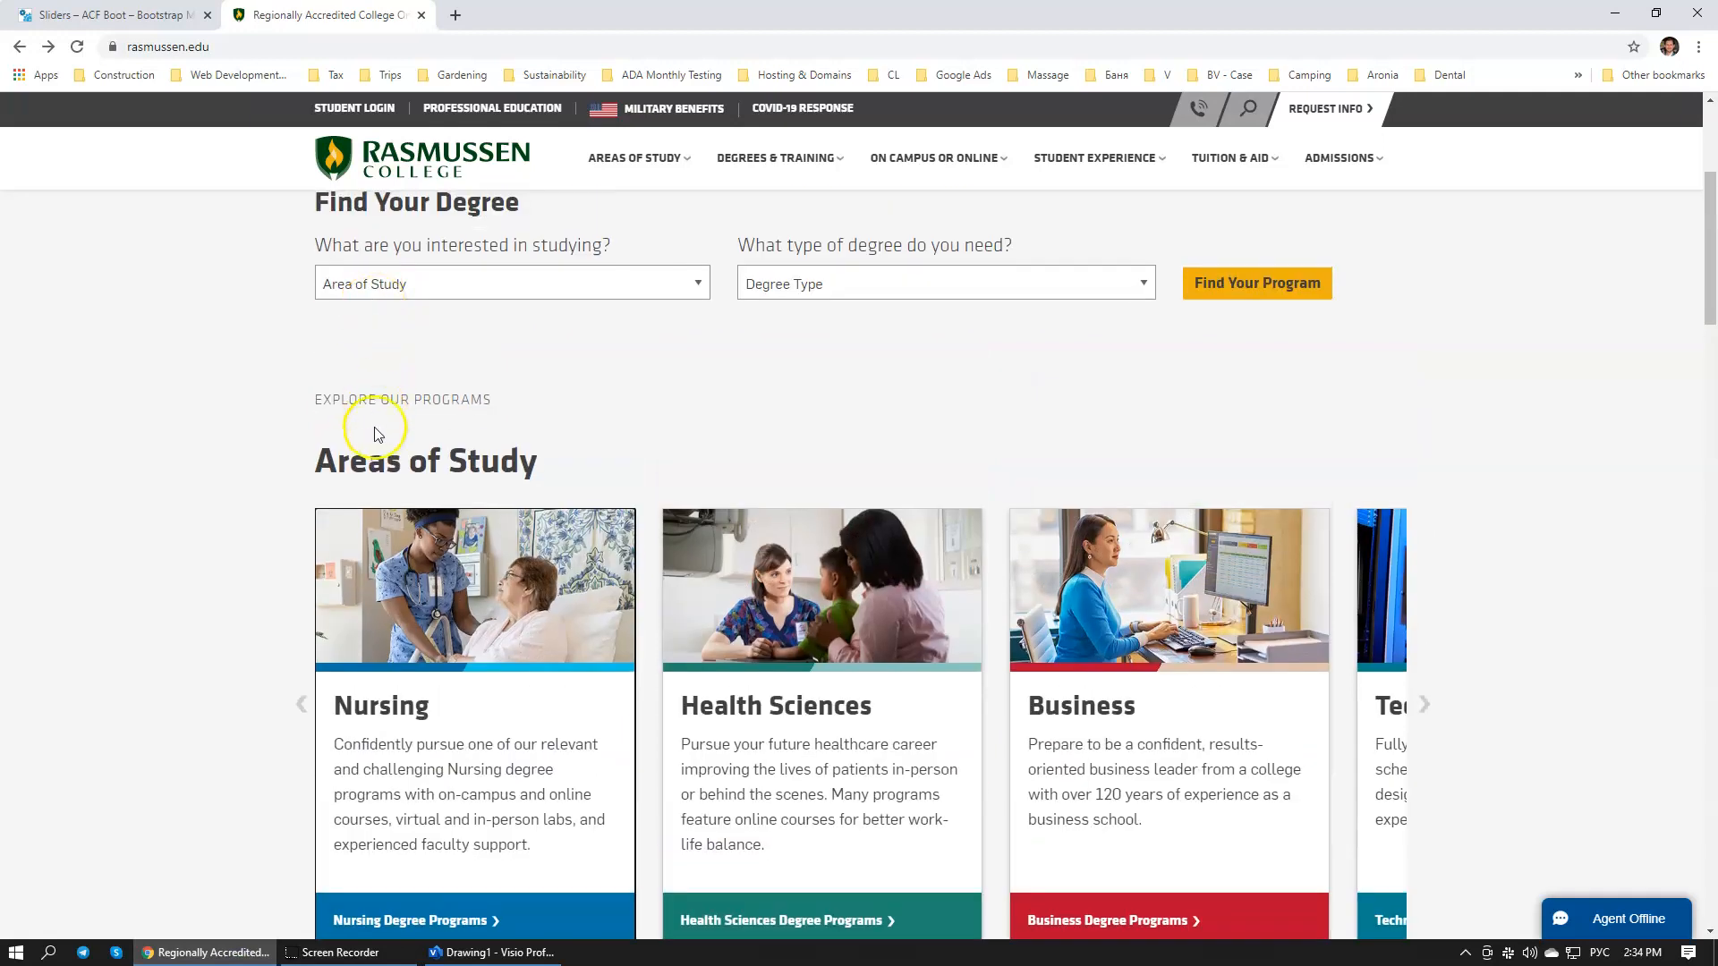
left_click_drag(370, 459, 545, 477)
left_click(405, 481)
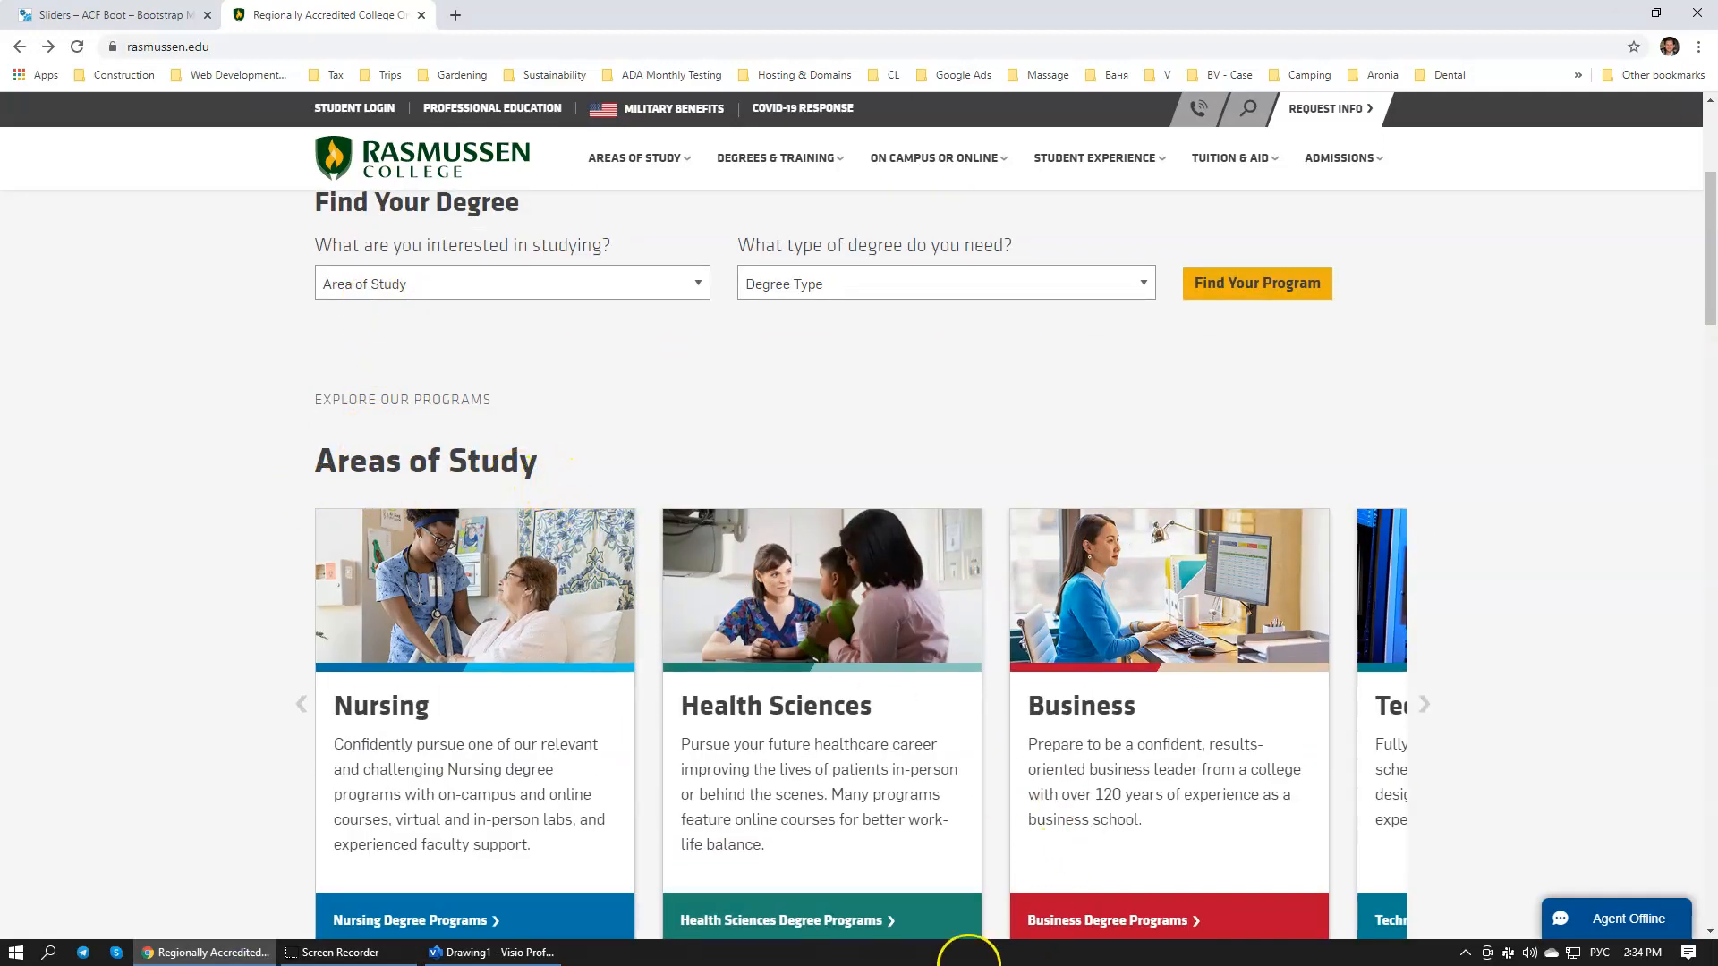
left_click(522, 955)
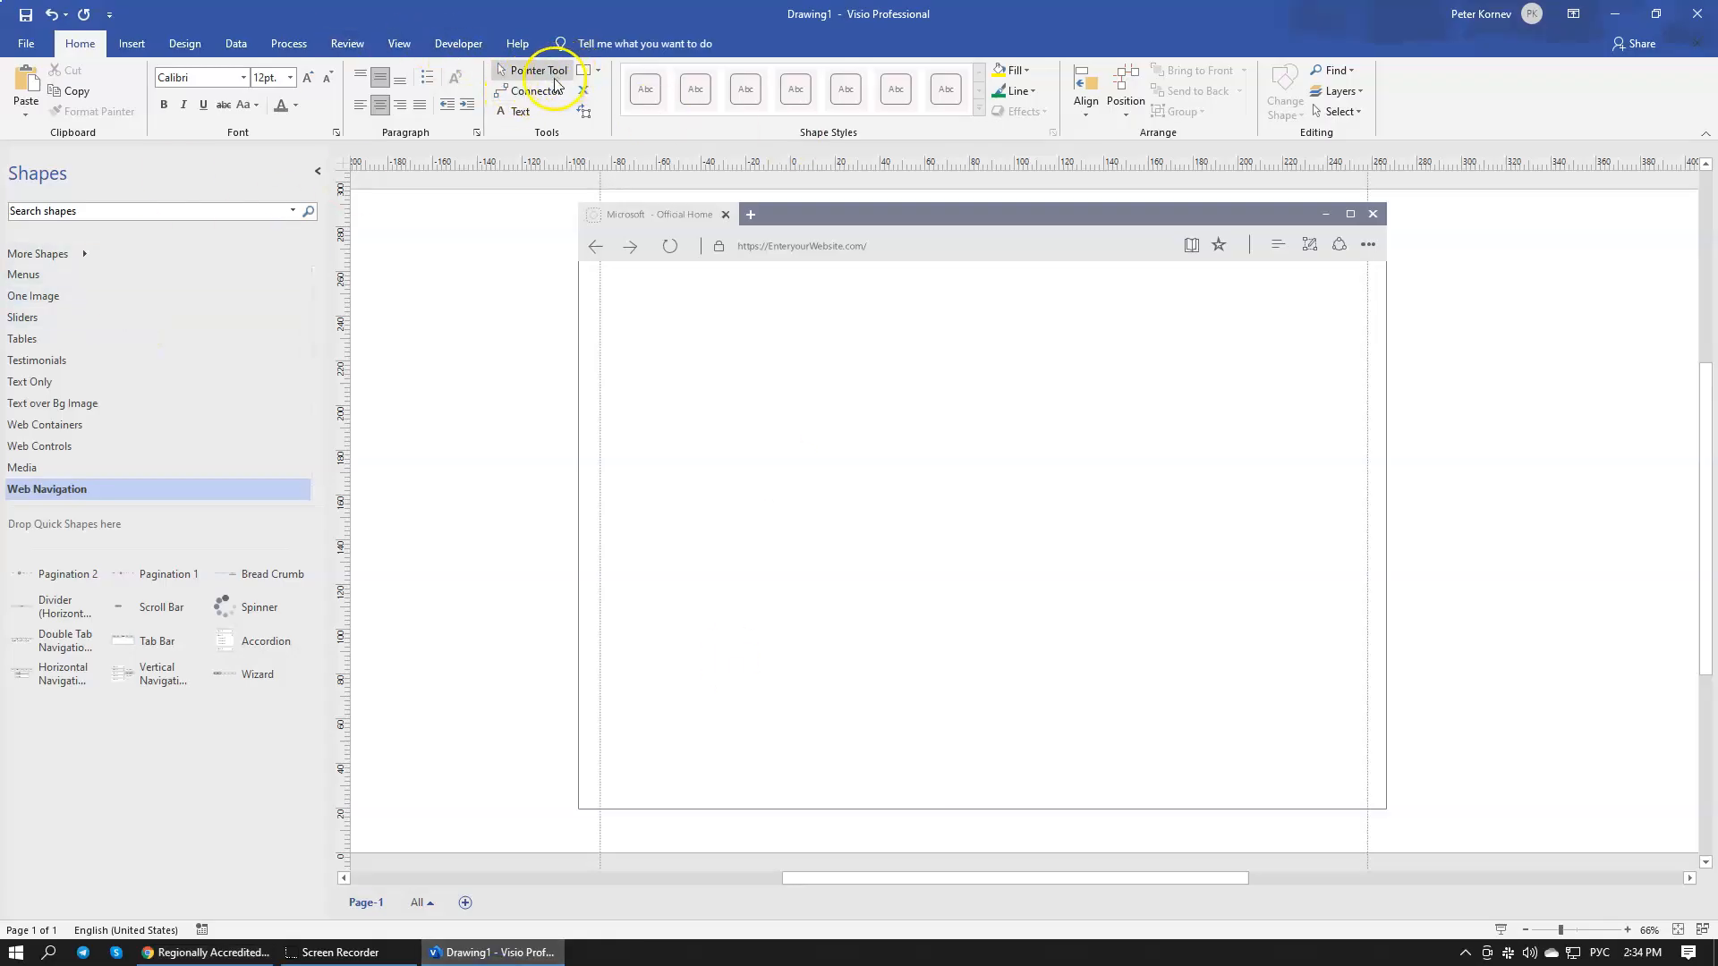
left_click(517, 112)
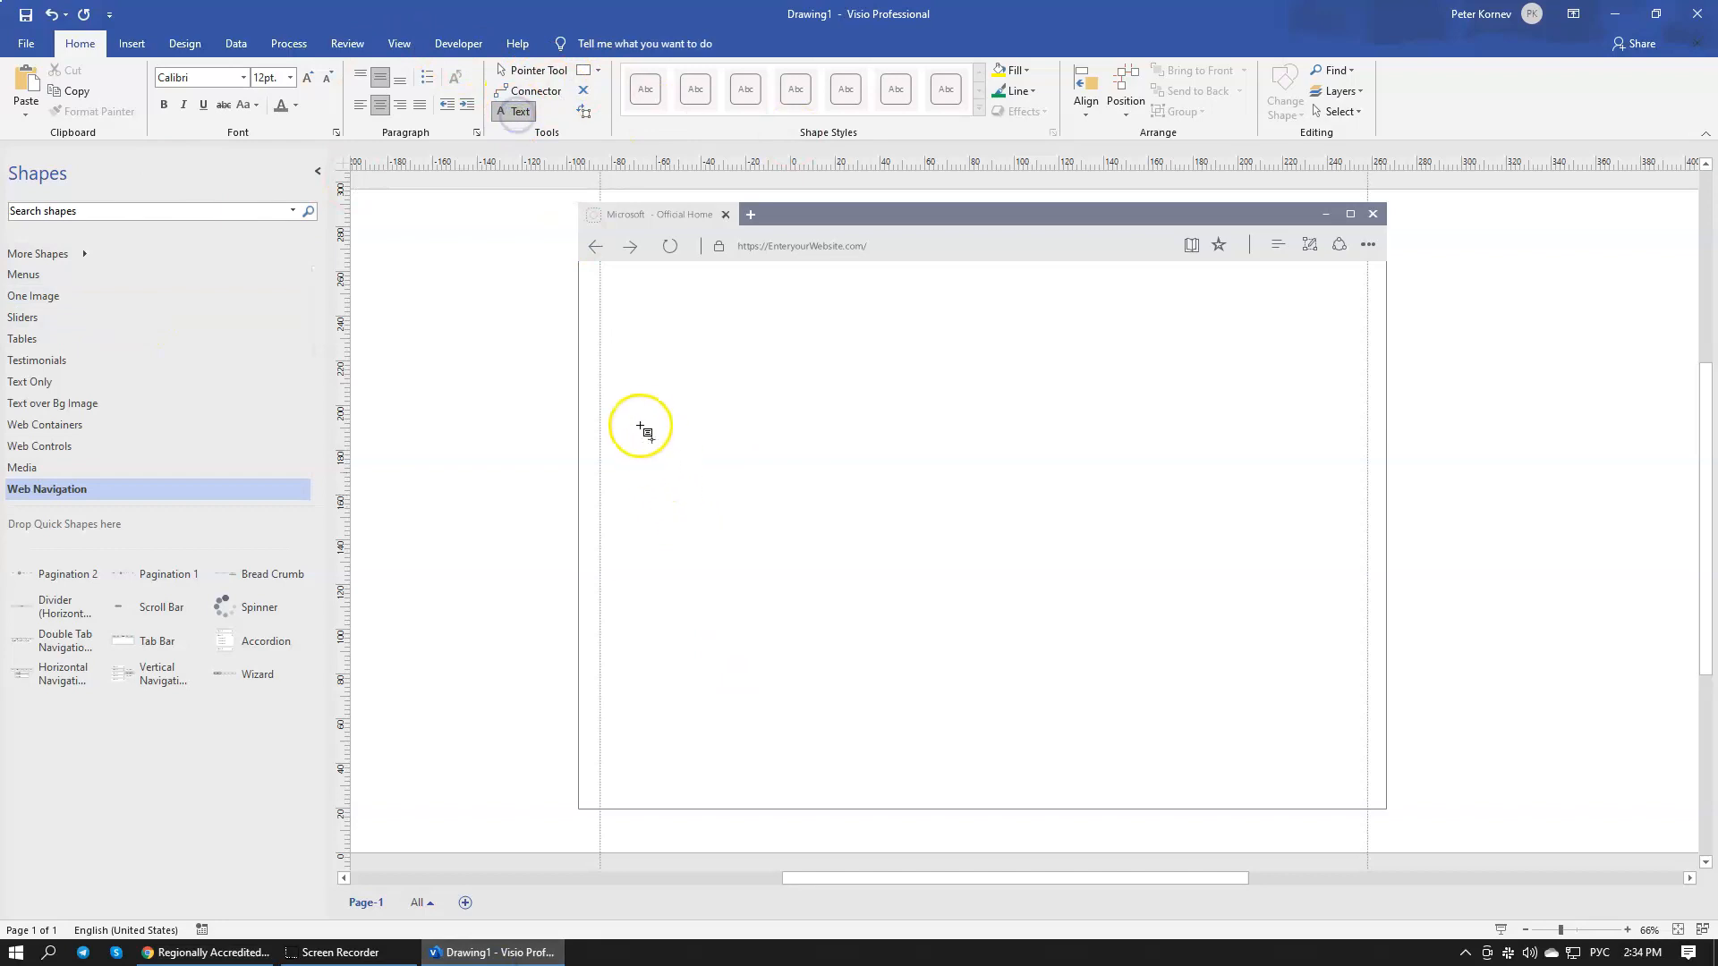
left_click(614, 383)
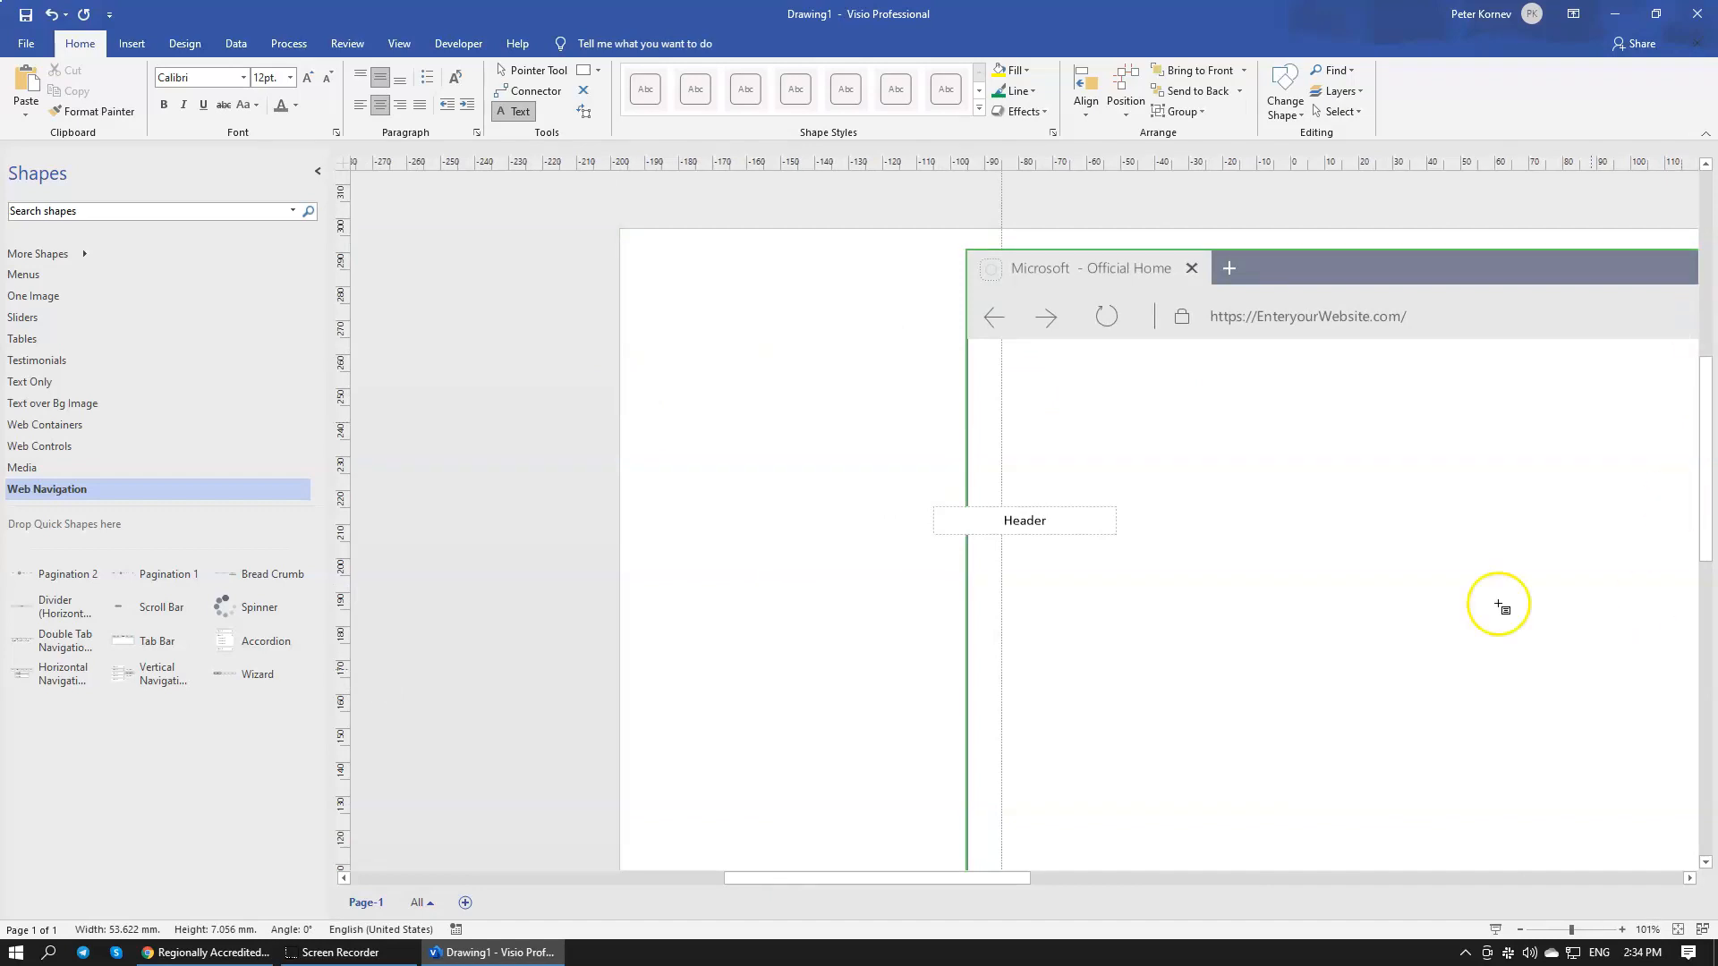
left_click(359, 105)
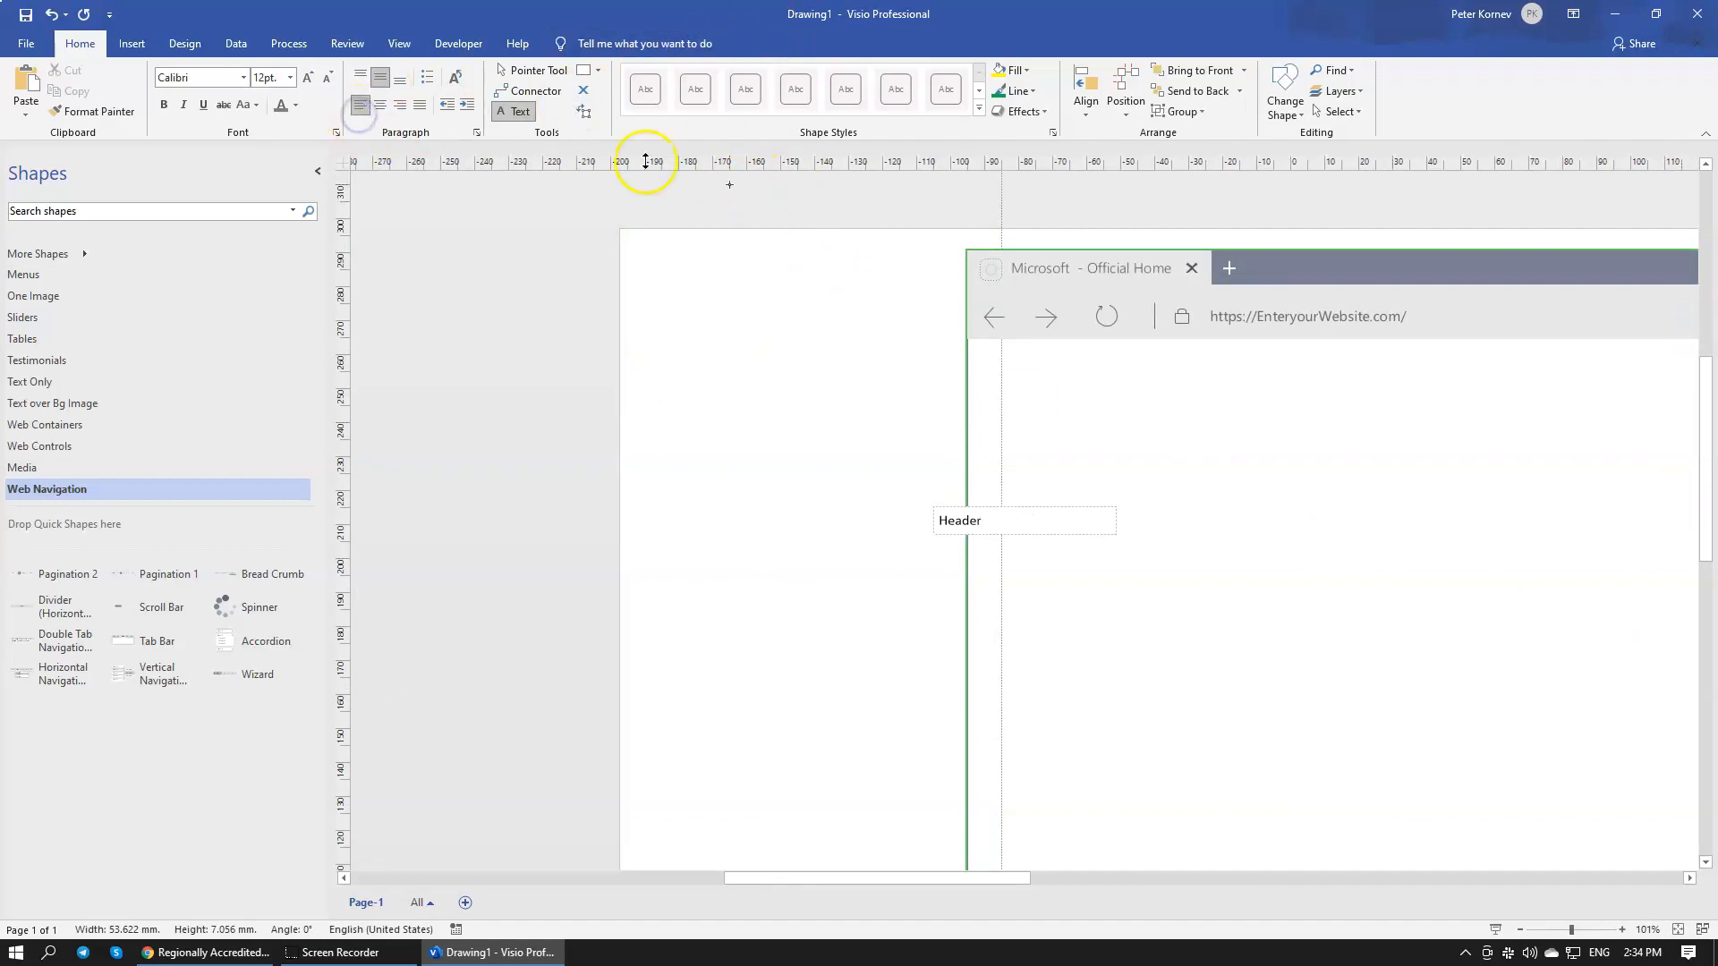
Step: Move the Header text box just inside the left guide and format it as 30 pt bold, 70 mm wide and about 15.7 mm high
left_click(513, 70)
left_click(590, 386)
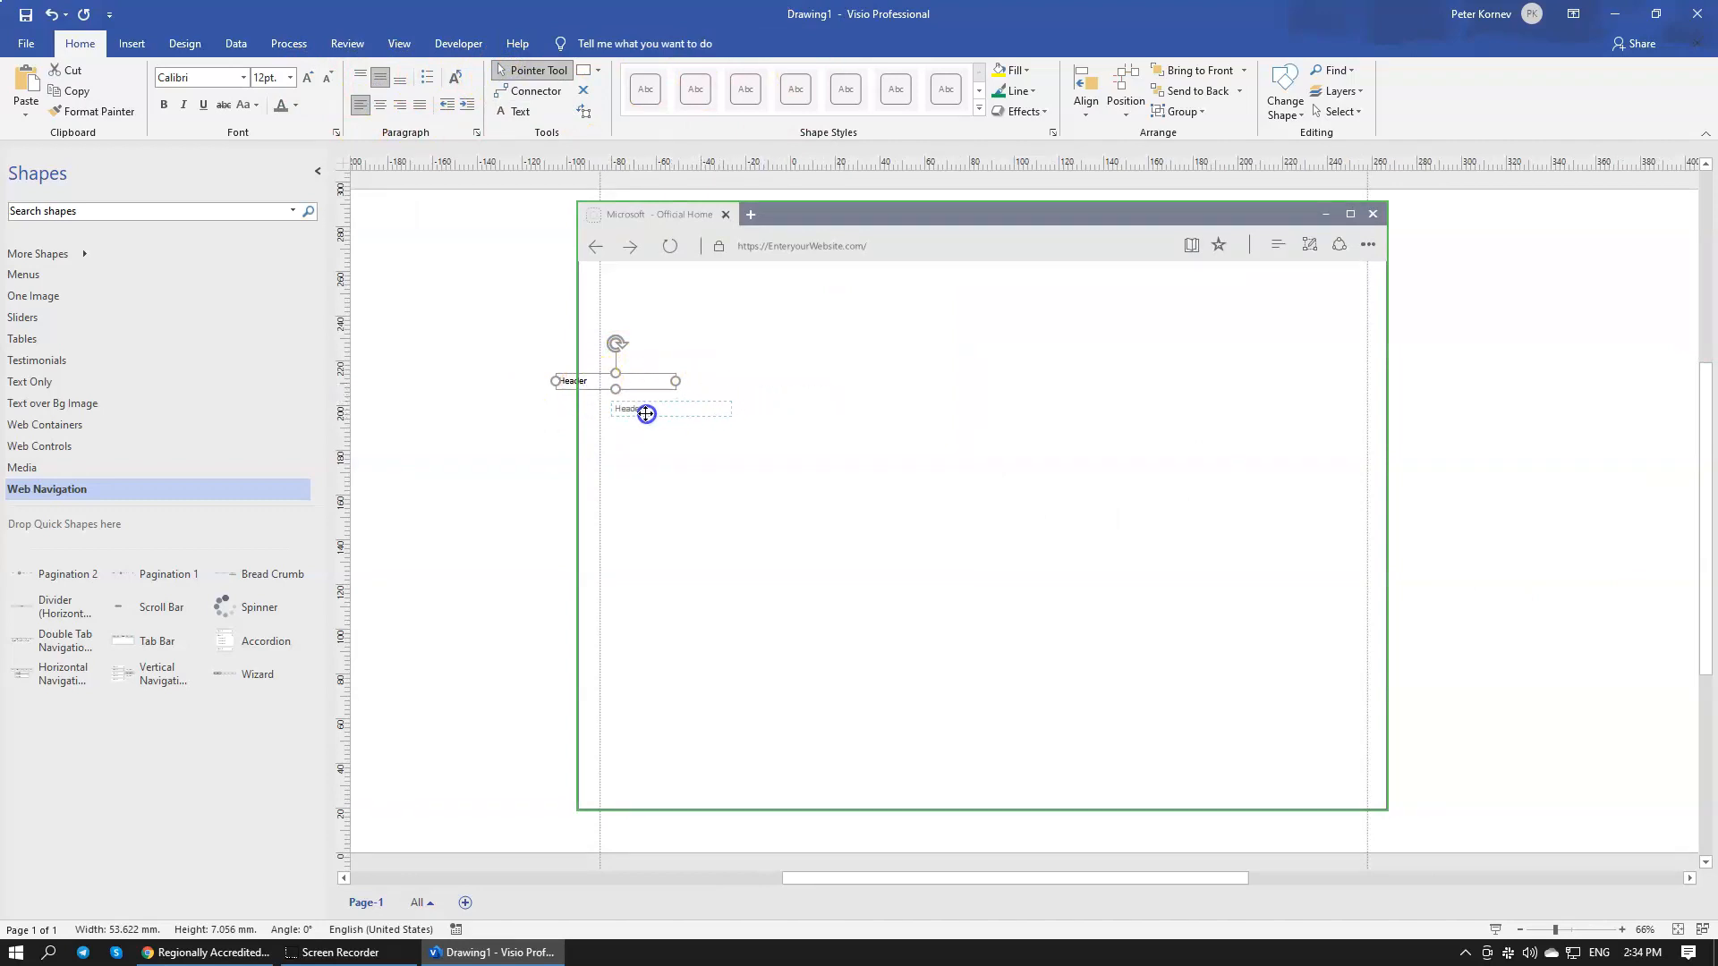
left_click_drag(646, 413, 646, 414)
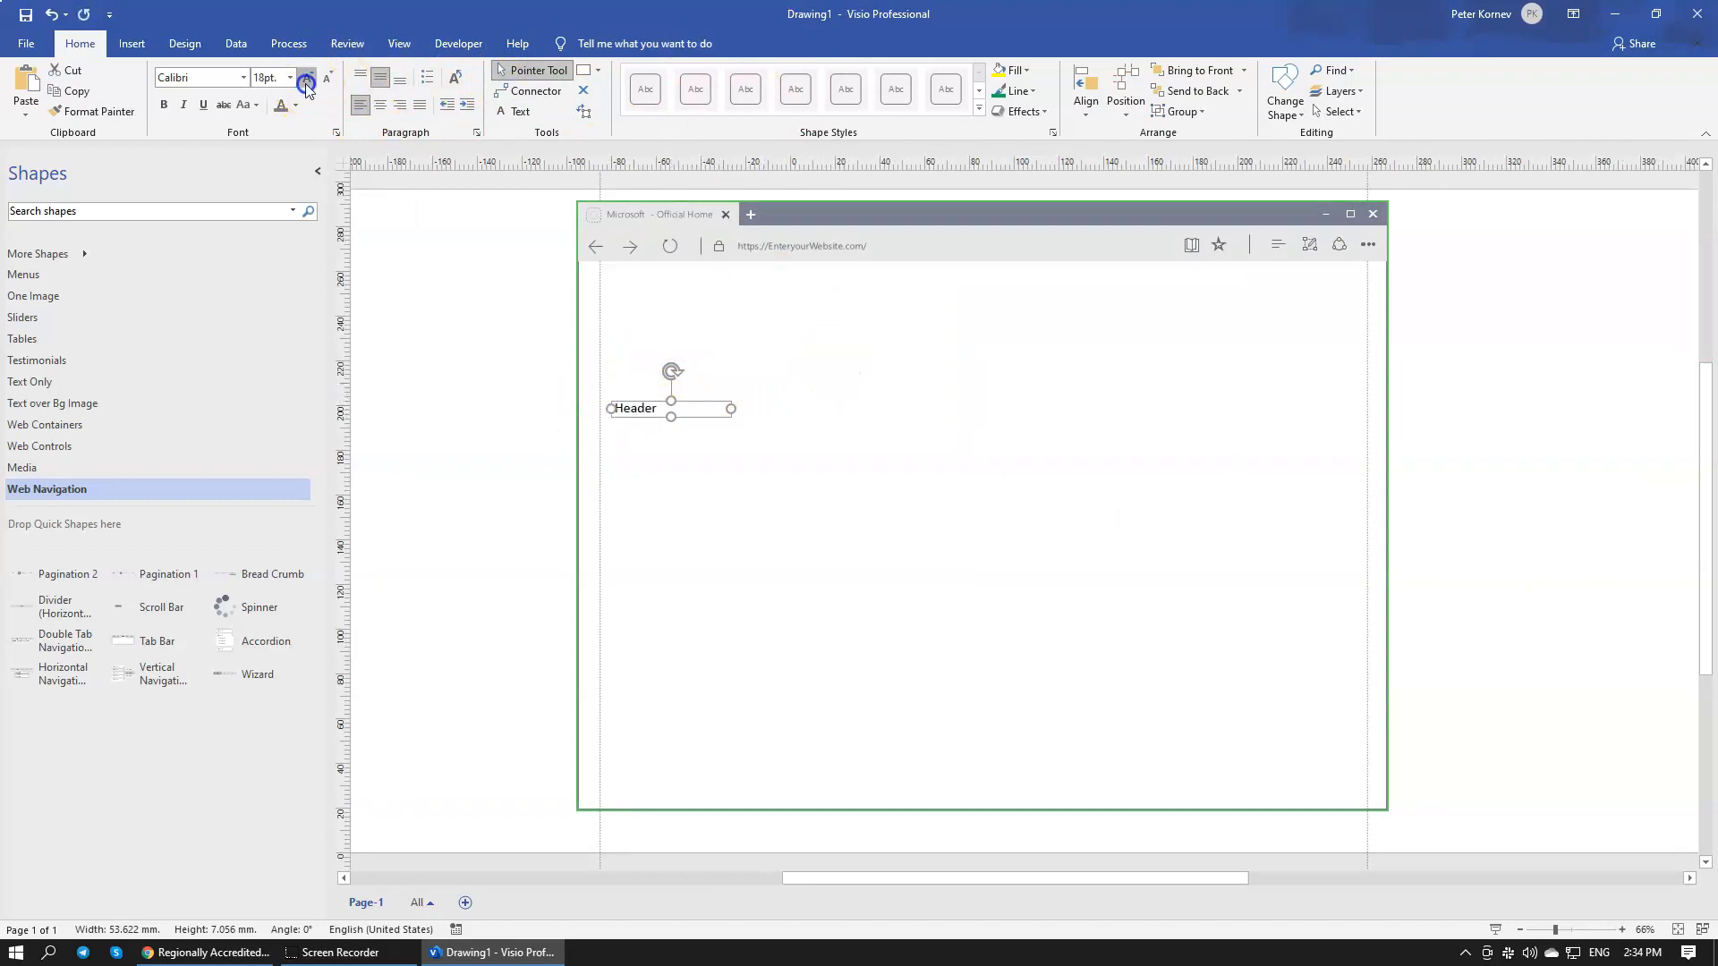
left_click_drag(671, 417, 676, 431)
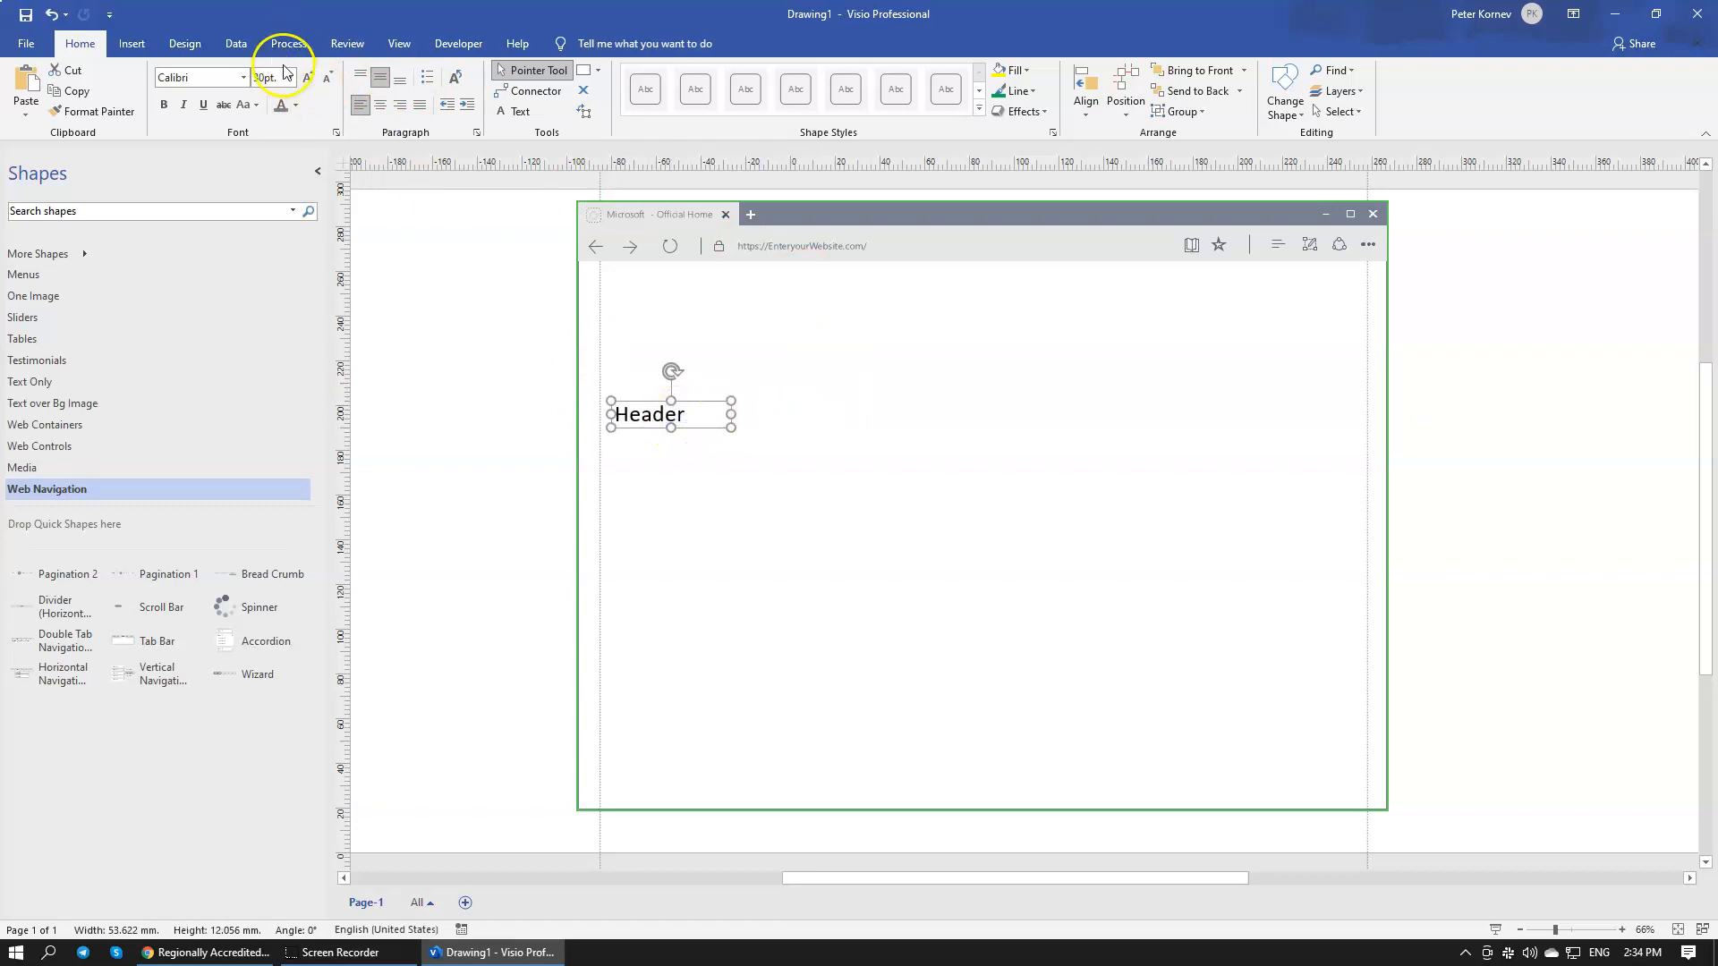
left_click(164, 105)
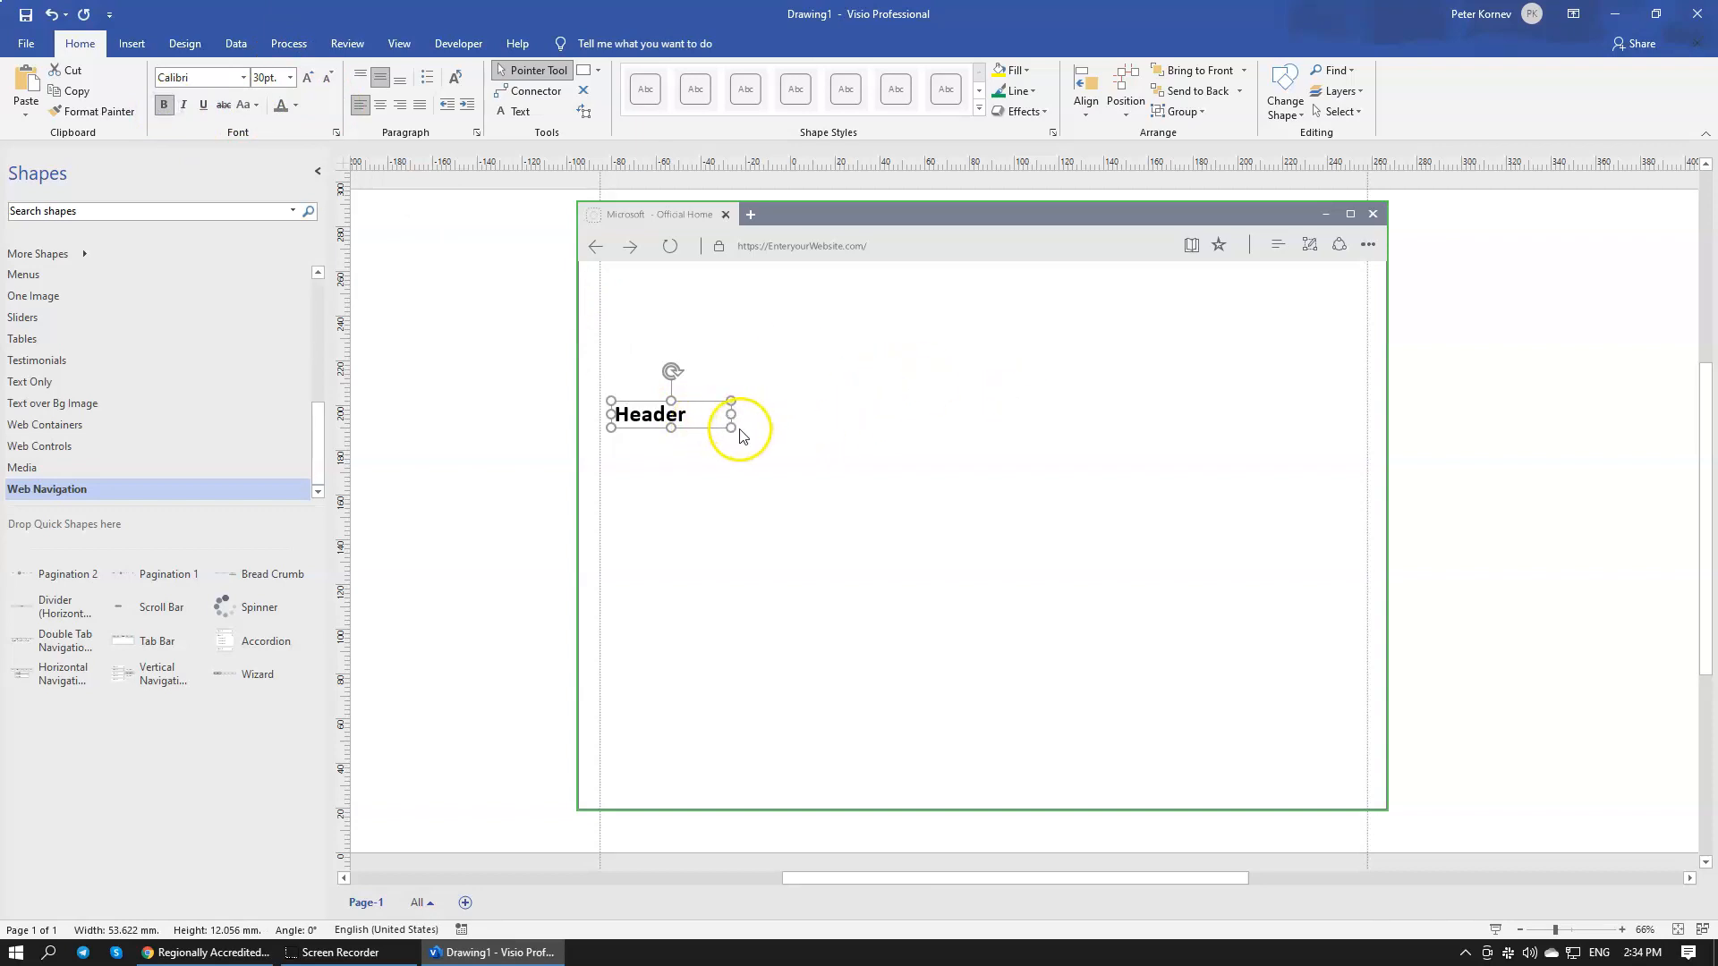
left_click_drag(735, 434, 754, 437)
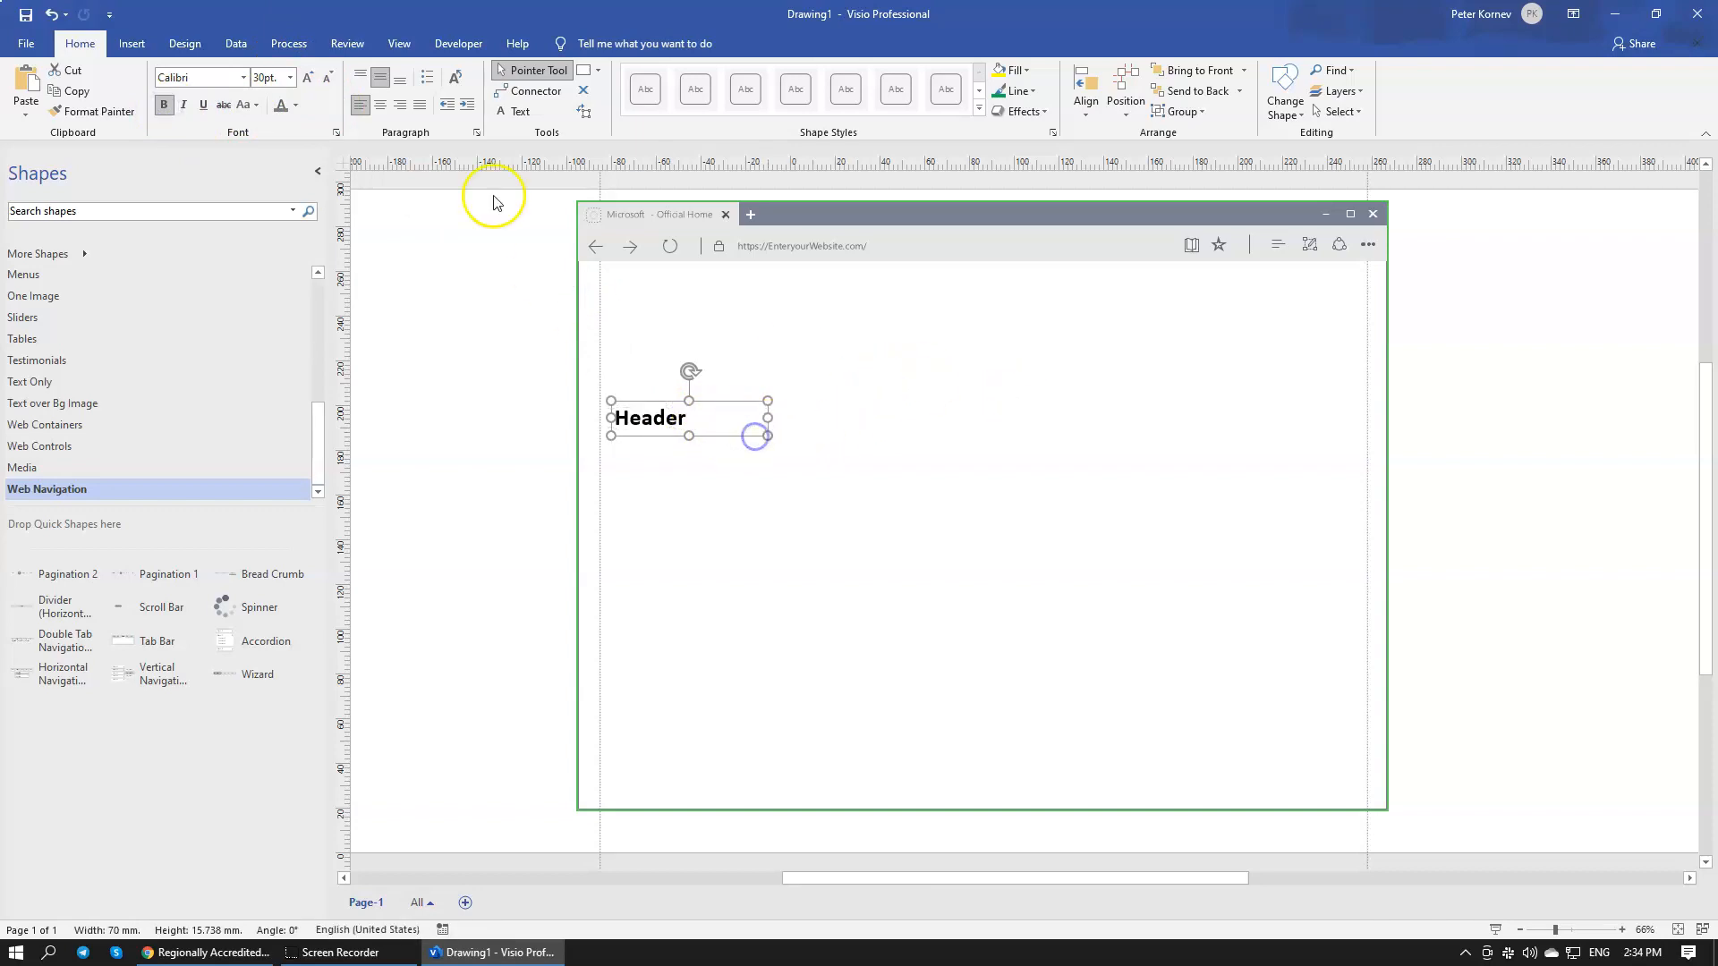
left_click(805, 558)
Step: Duplicate the Header text box and place the copy directly beneath the original
left_click(678, 435)
key("ctrl+v")
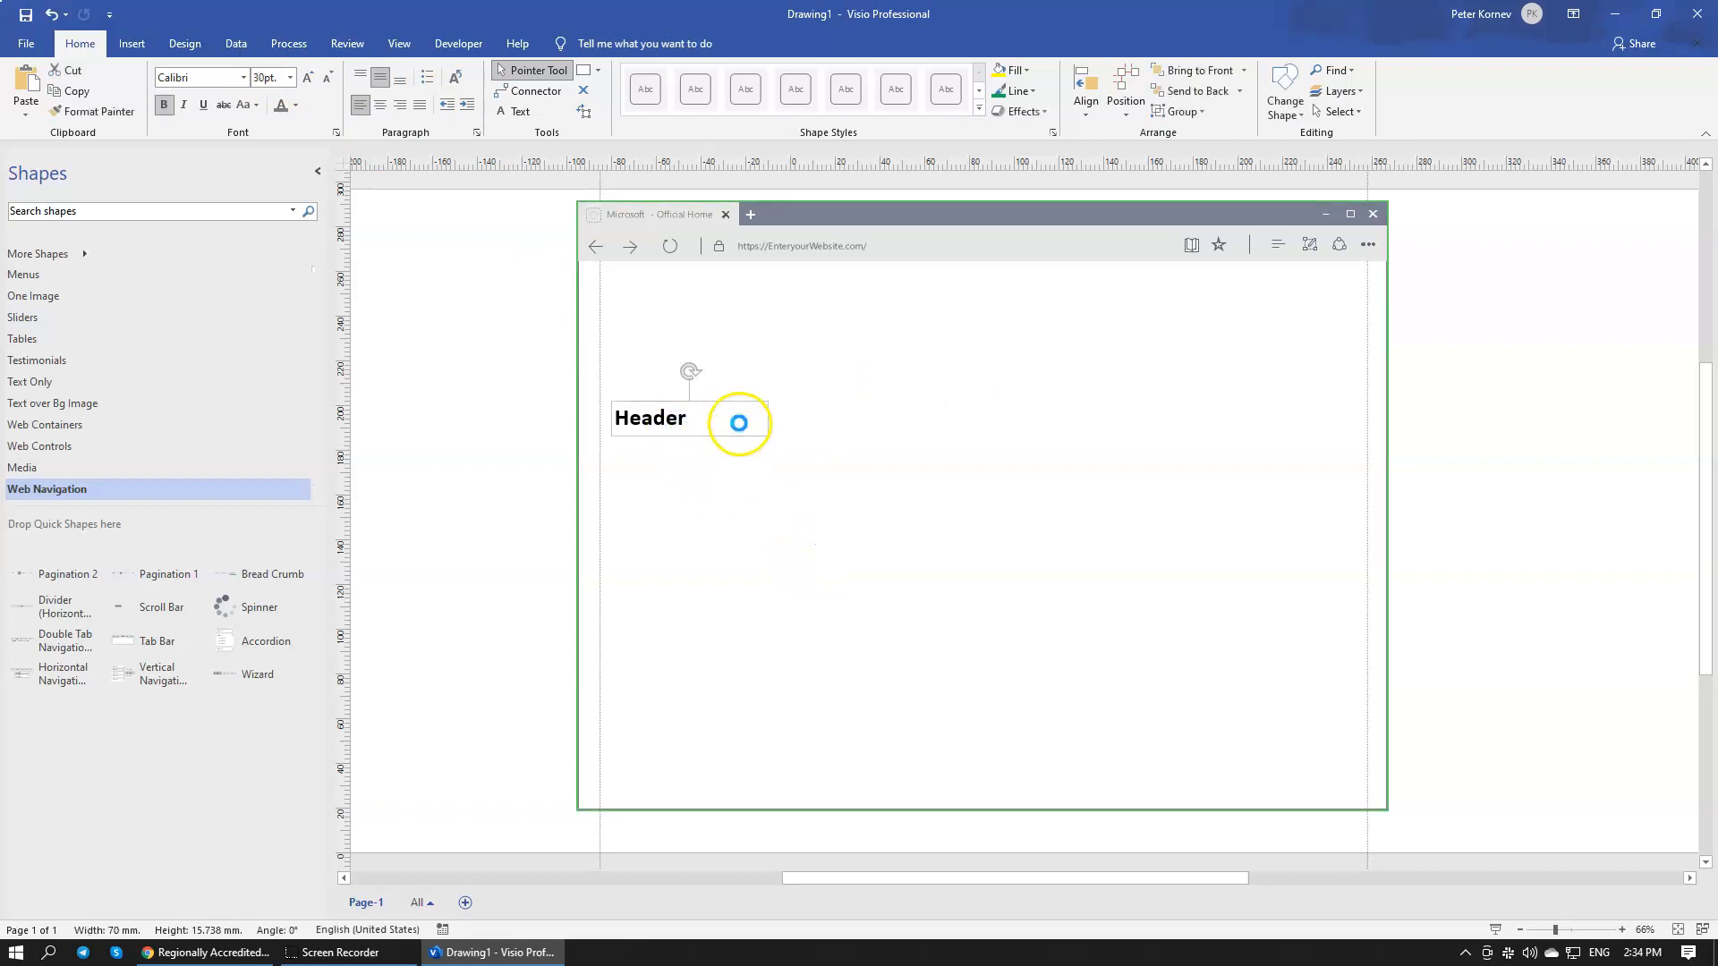
left_click_drag(767, 475, 725, 475)
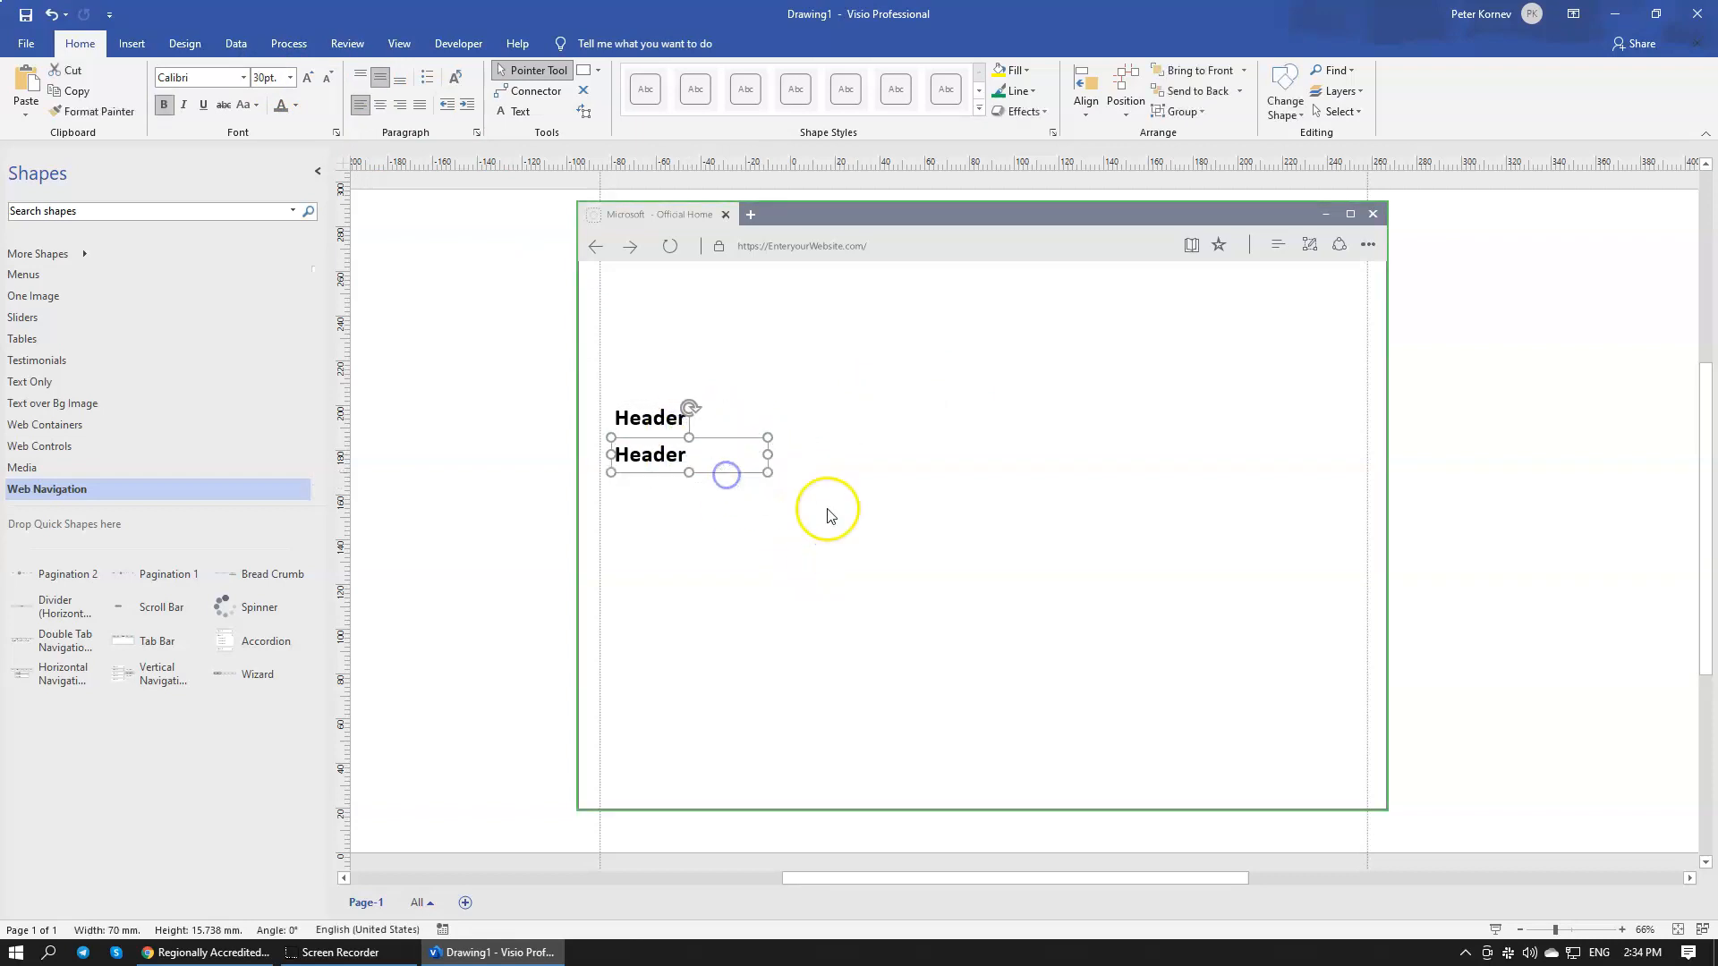
Step: Format the lower Header copy as 18 pt regular text and reduce its box height to about 10.7 mm
left_click(329, 79)
left_click(329, 79)
left_click(306, 79)
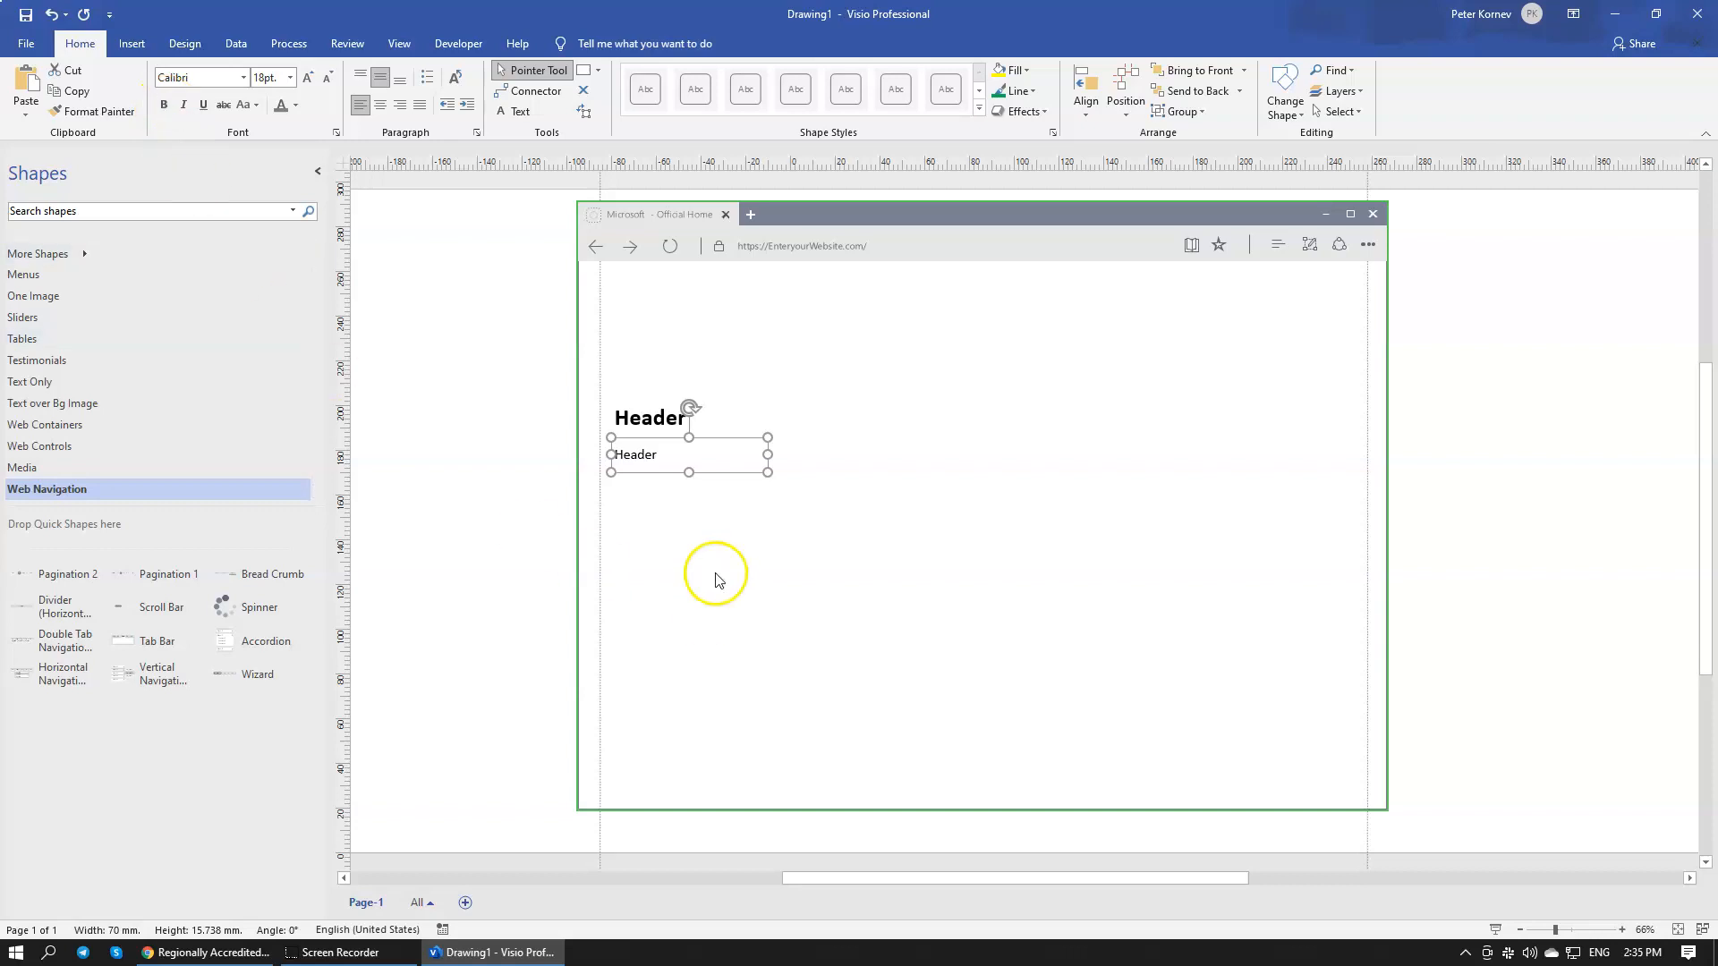
left_click_drag(690, 466, 688, 460)
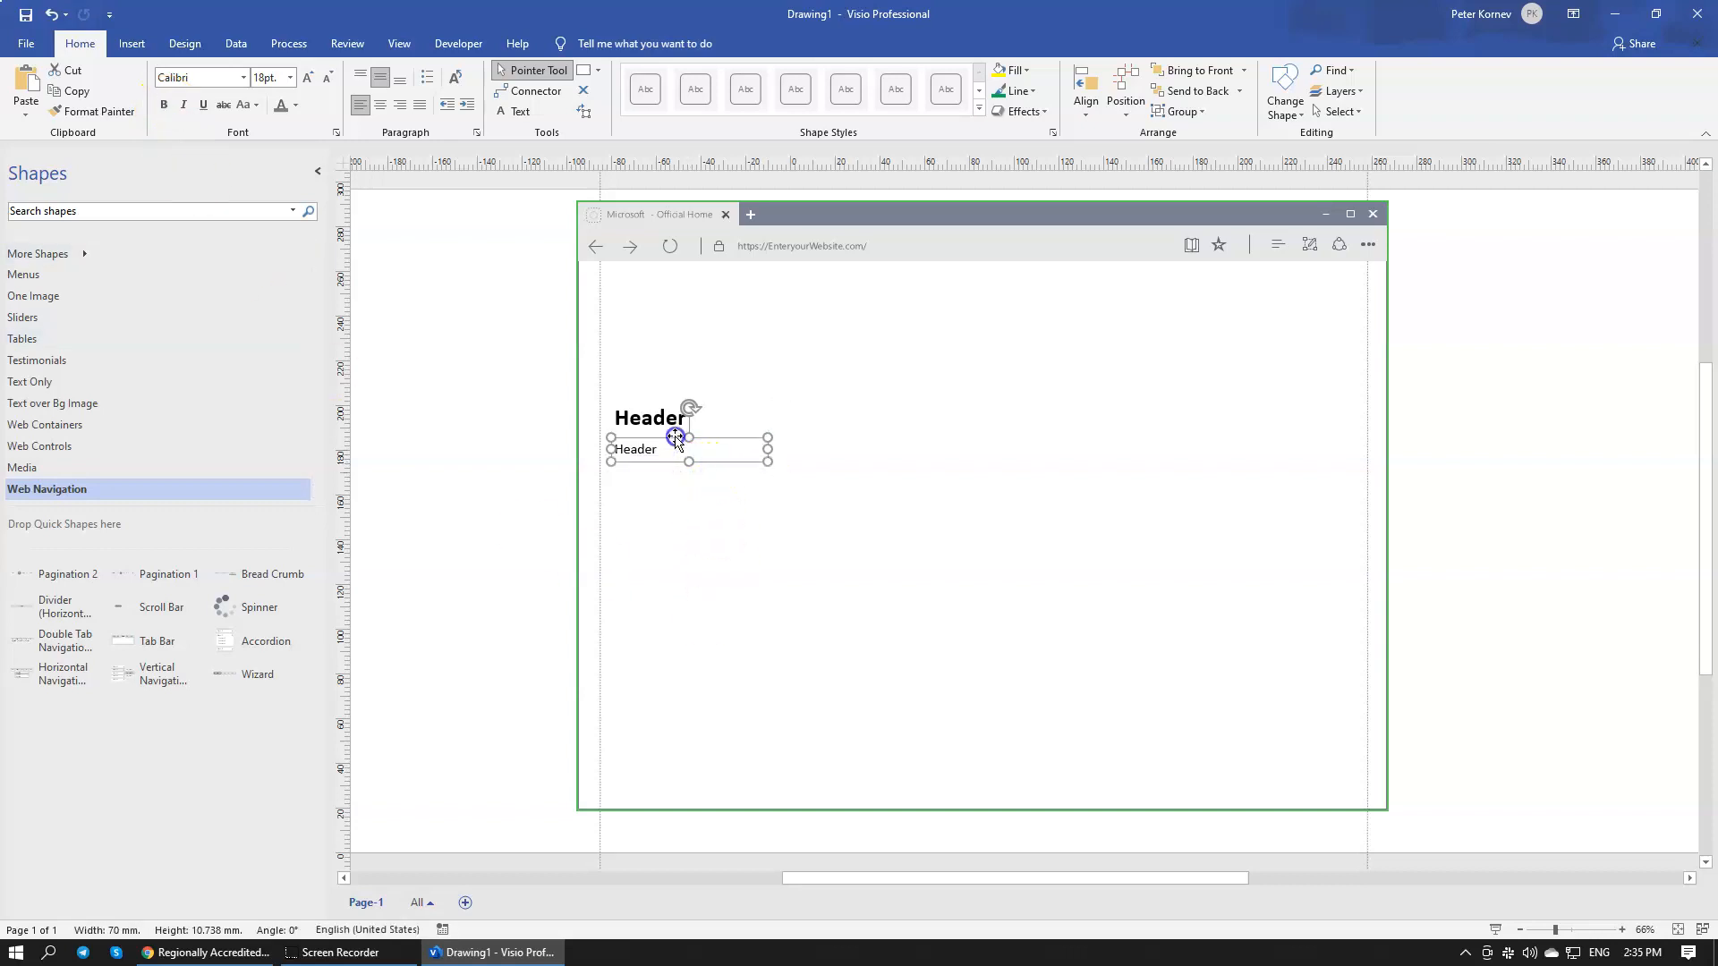
Step: Nudge the lower Header text closer to the large Header and align their left edges
left_click(676, 434)
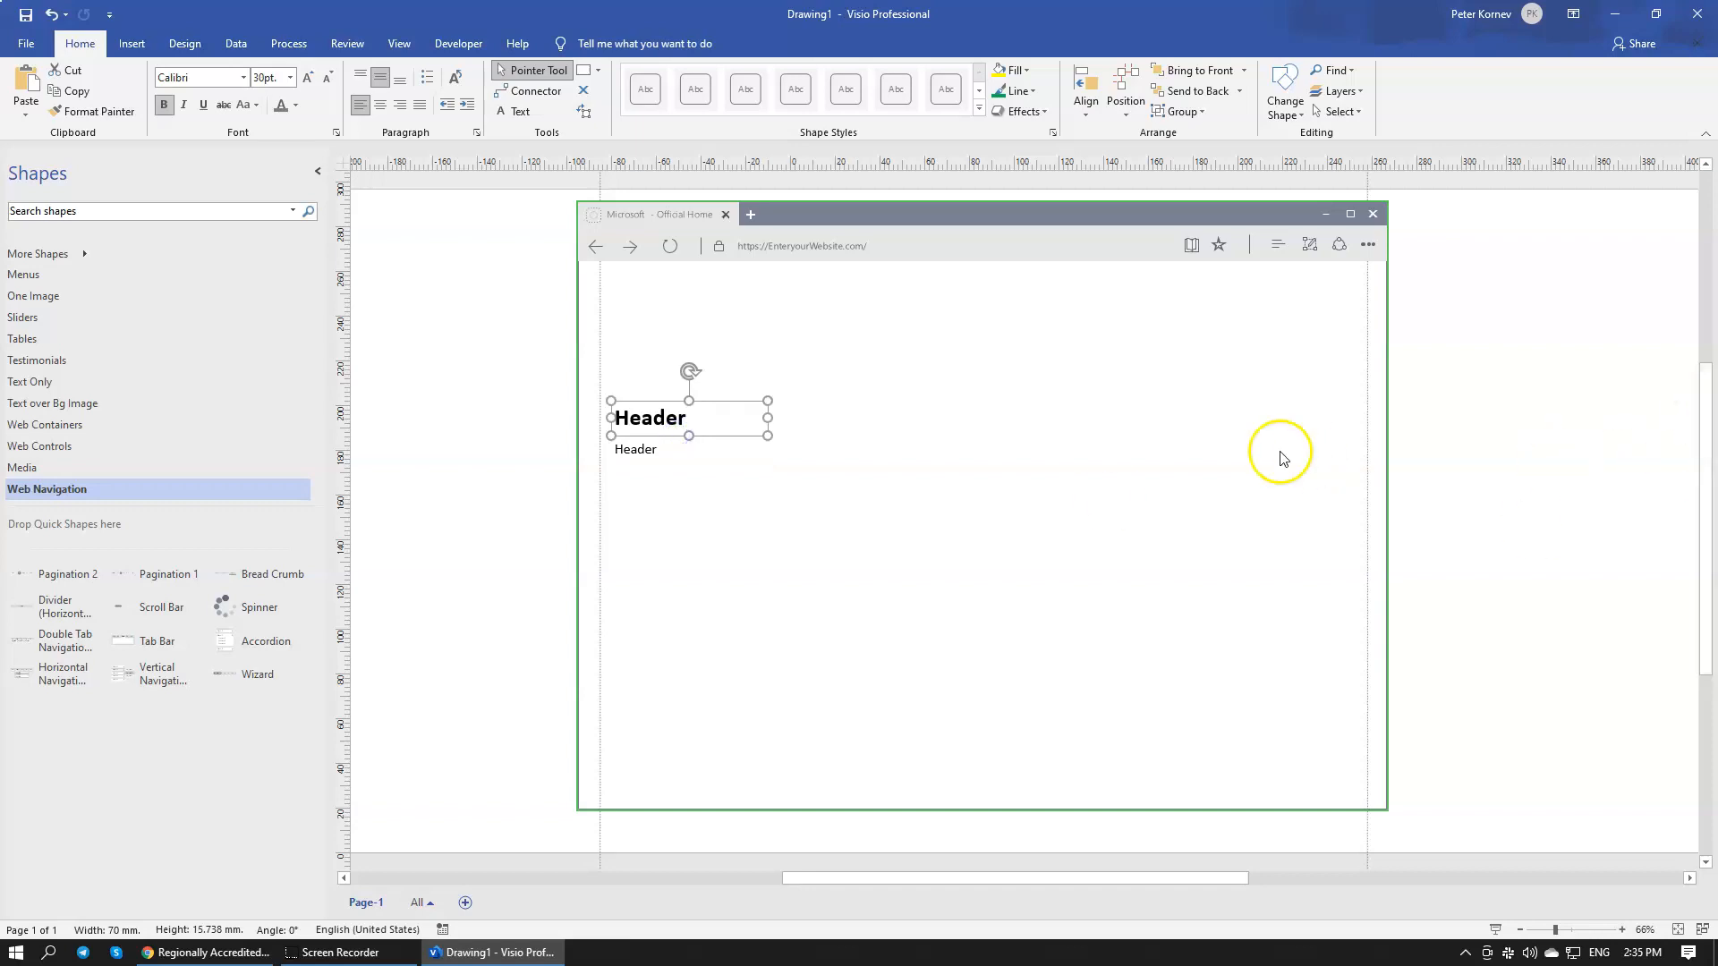
left_click(644, 448)
key("Up")
key("Up")
key("Right")
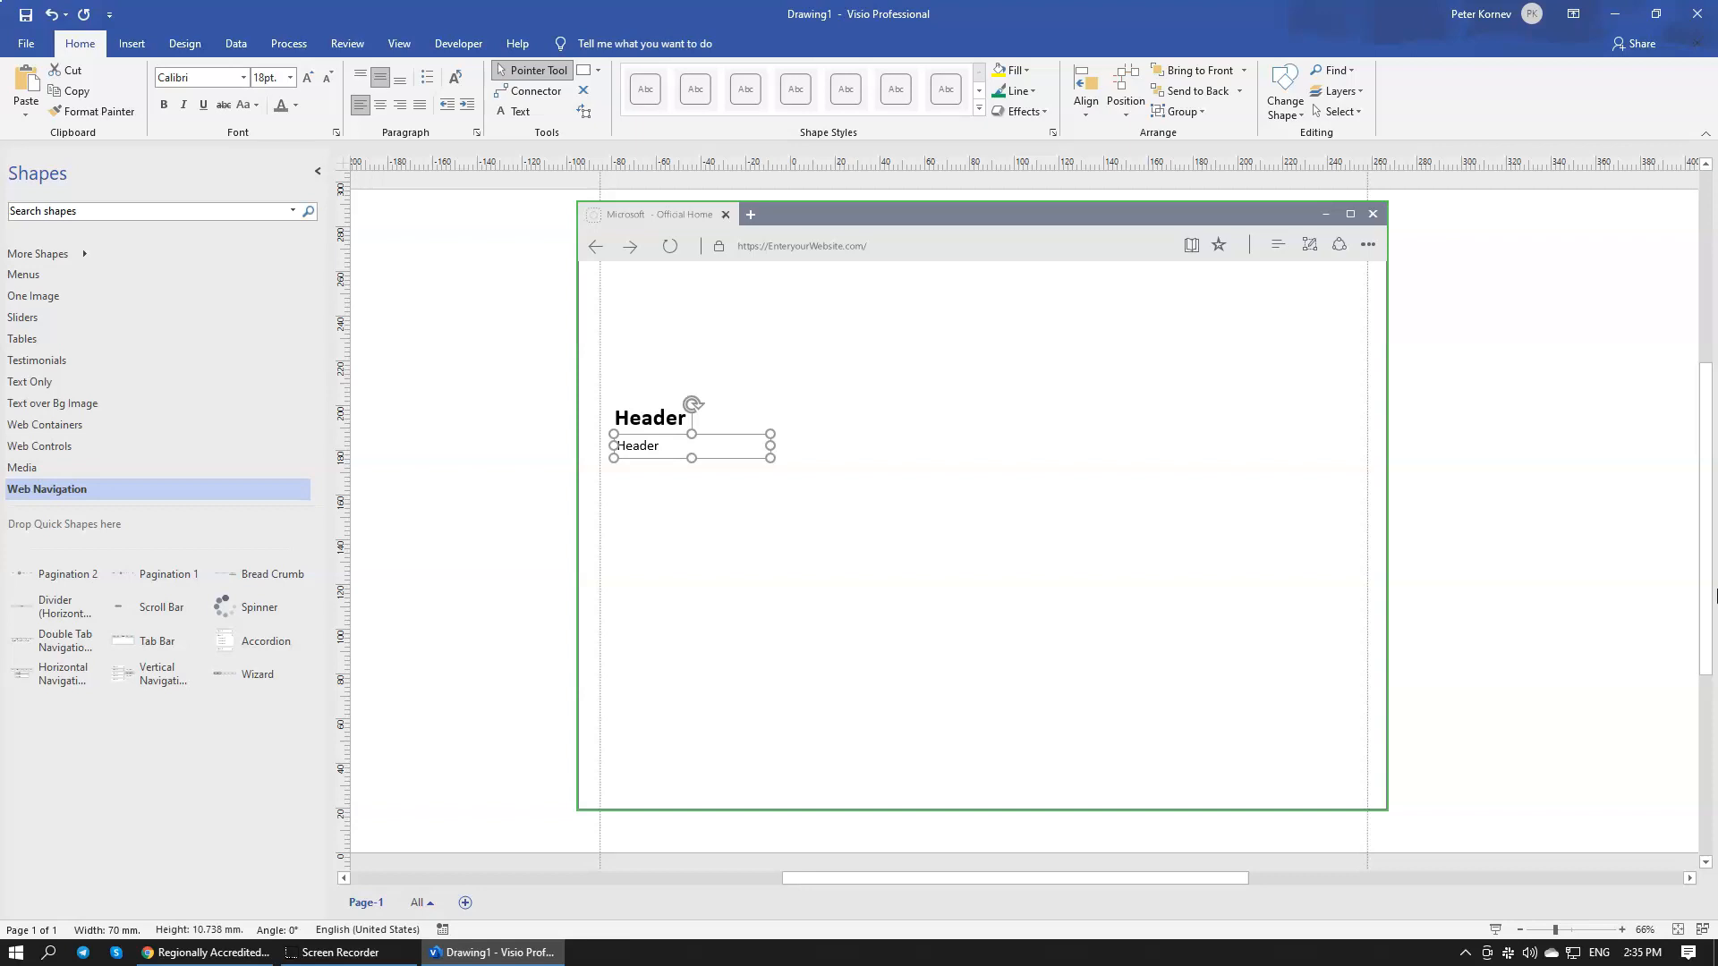
left_click(814, 503)
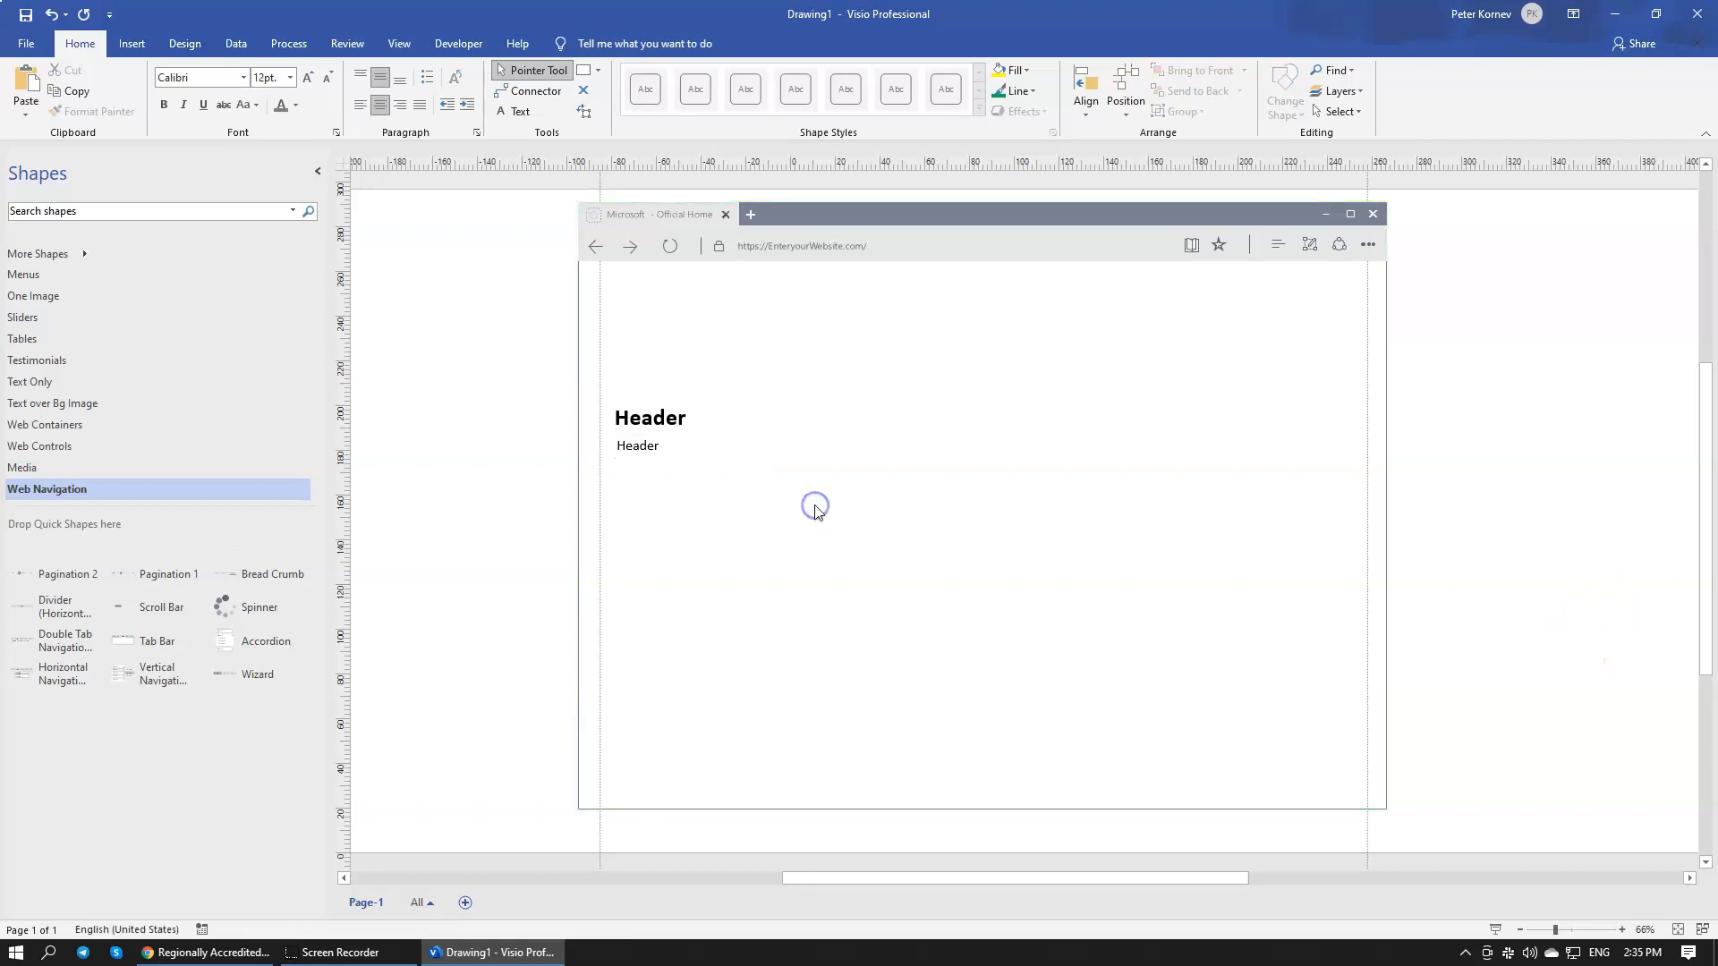
left_click(633, 455)
key("Left")
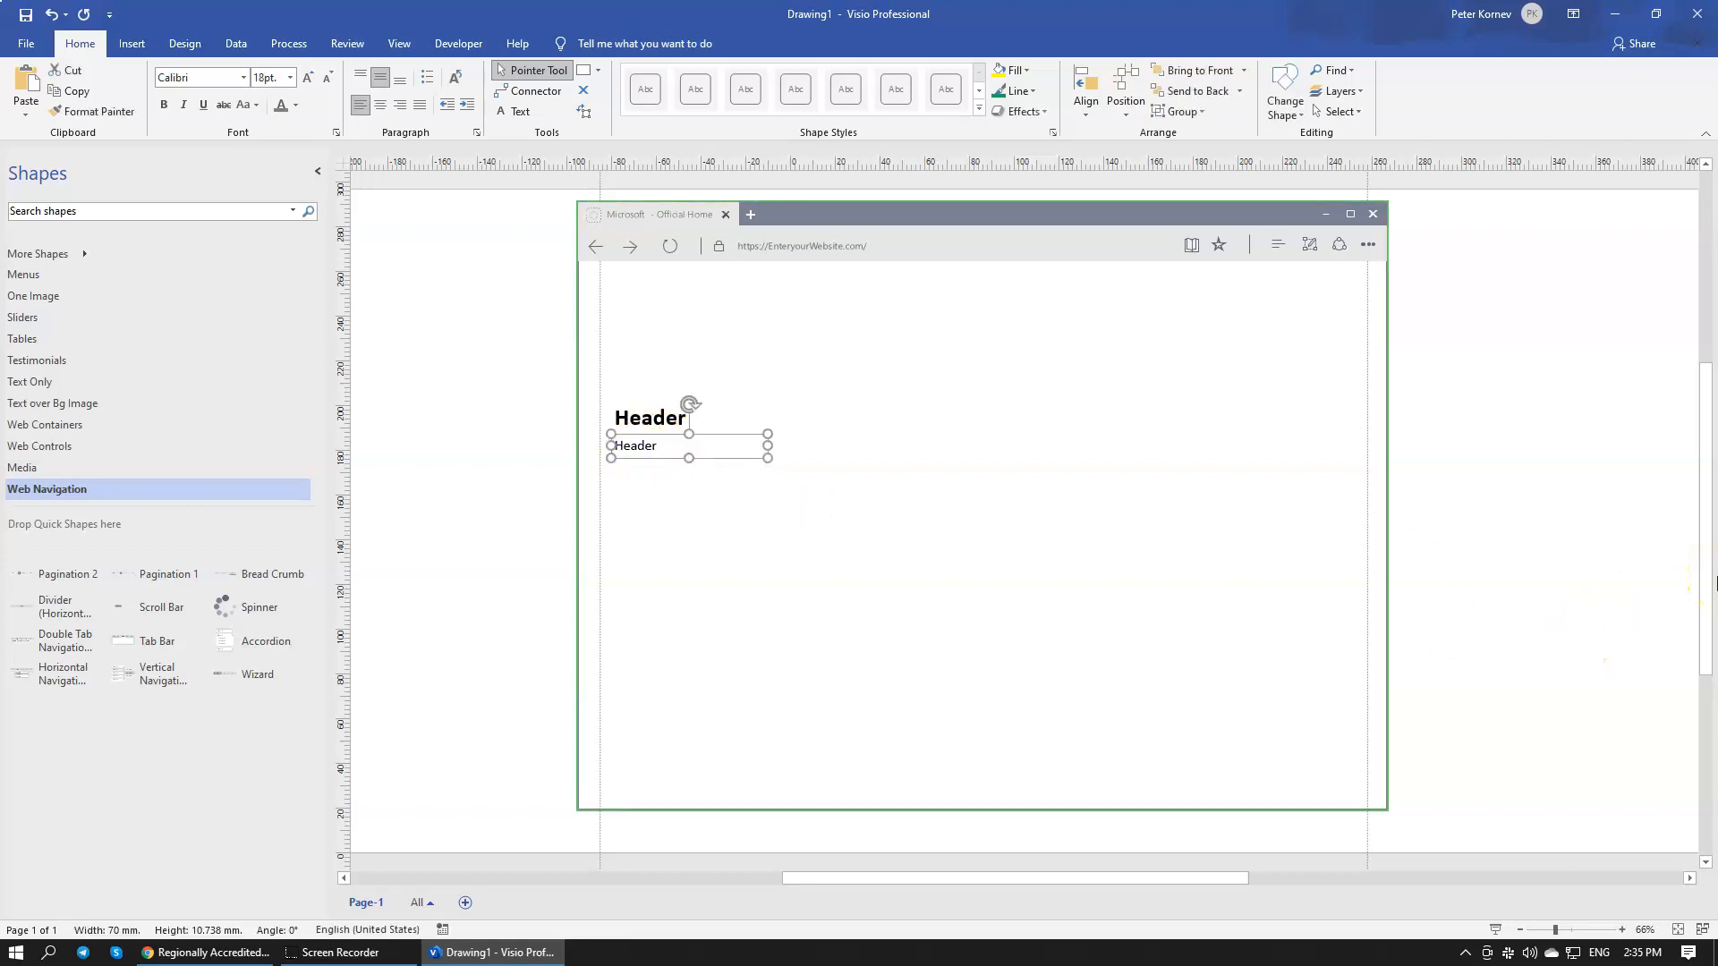
left_click(1151, 510)
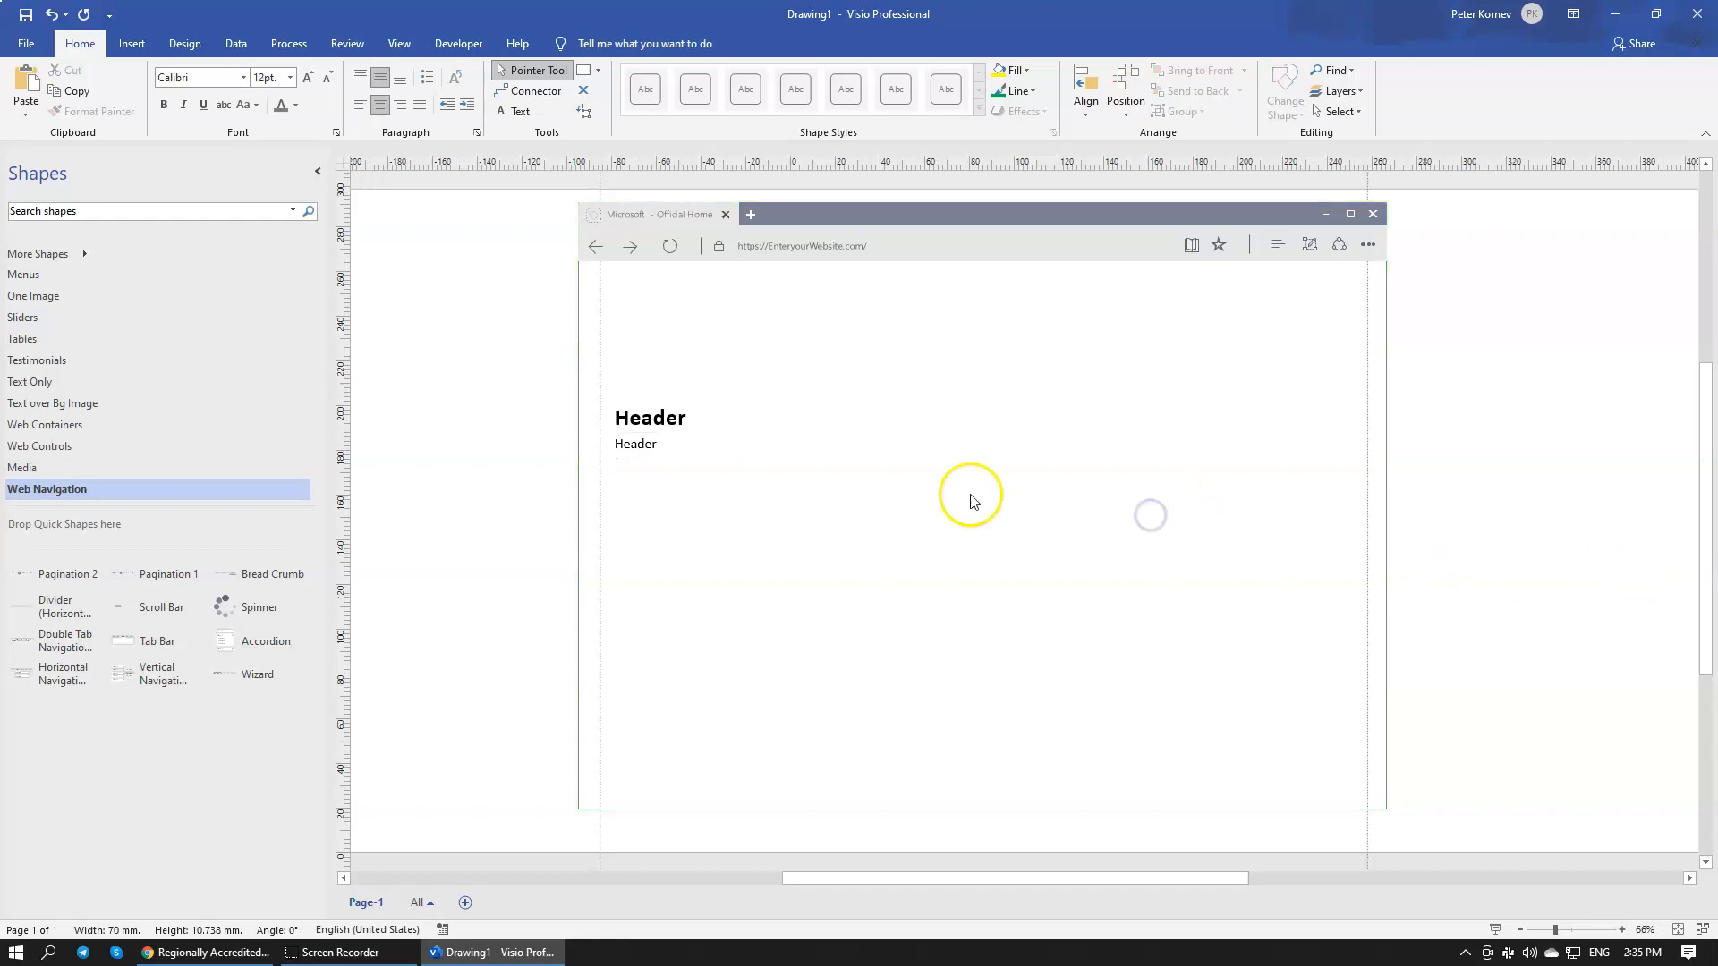
left_click(631, 443)
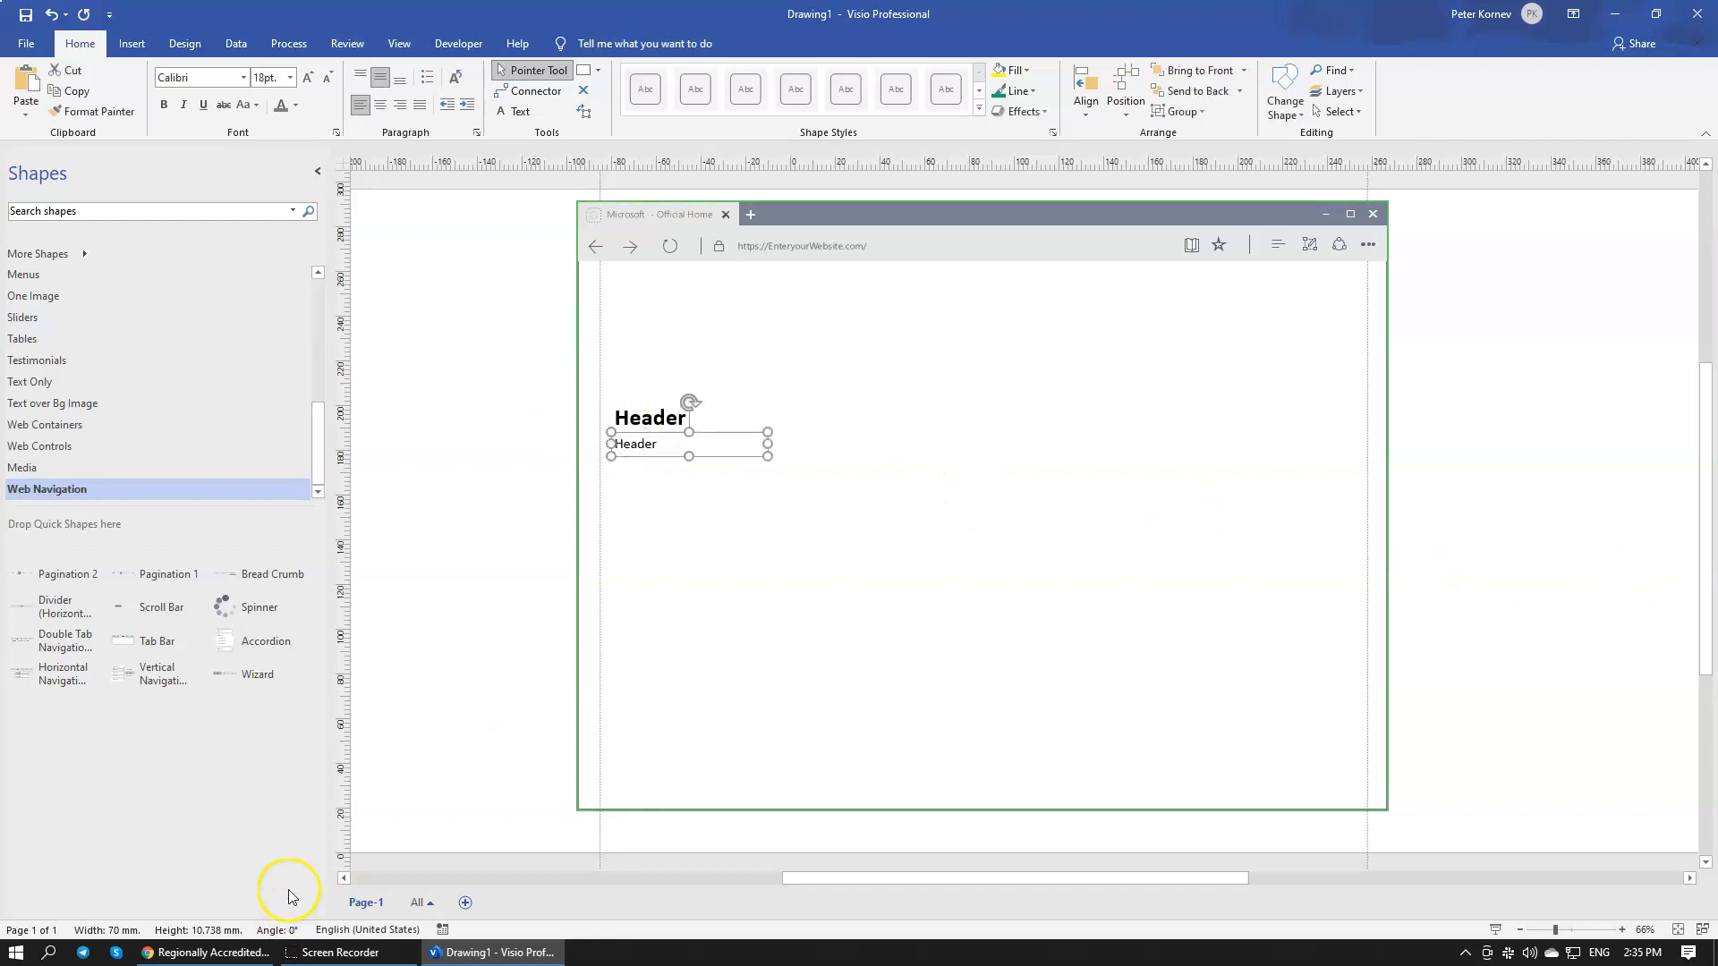
Step: Search for "latin text generator" in a new Chrome tab and open the loremipsum.io site
left_click(244, 955)
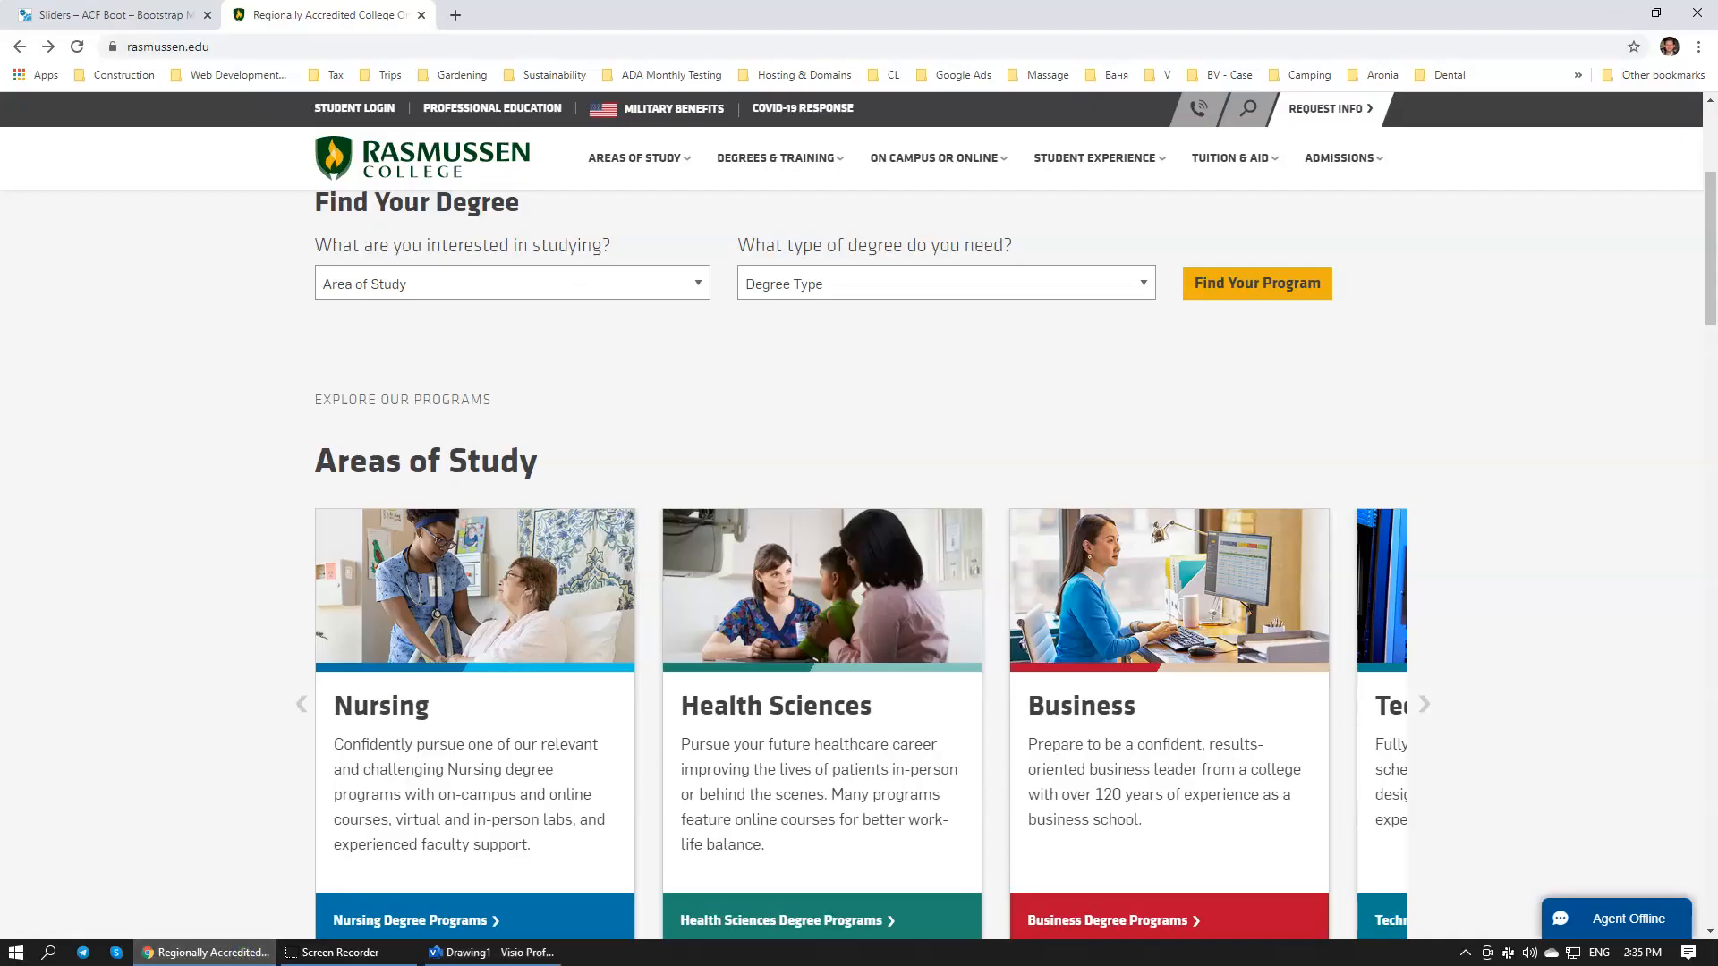
left_click(458, 17)
type("latin text")
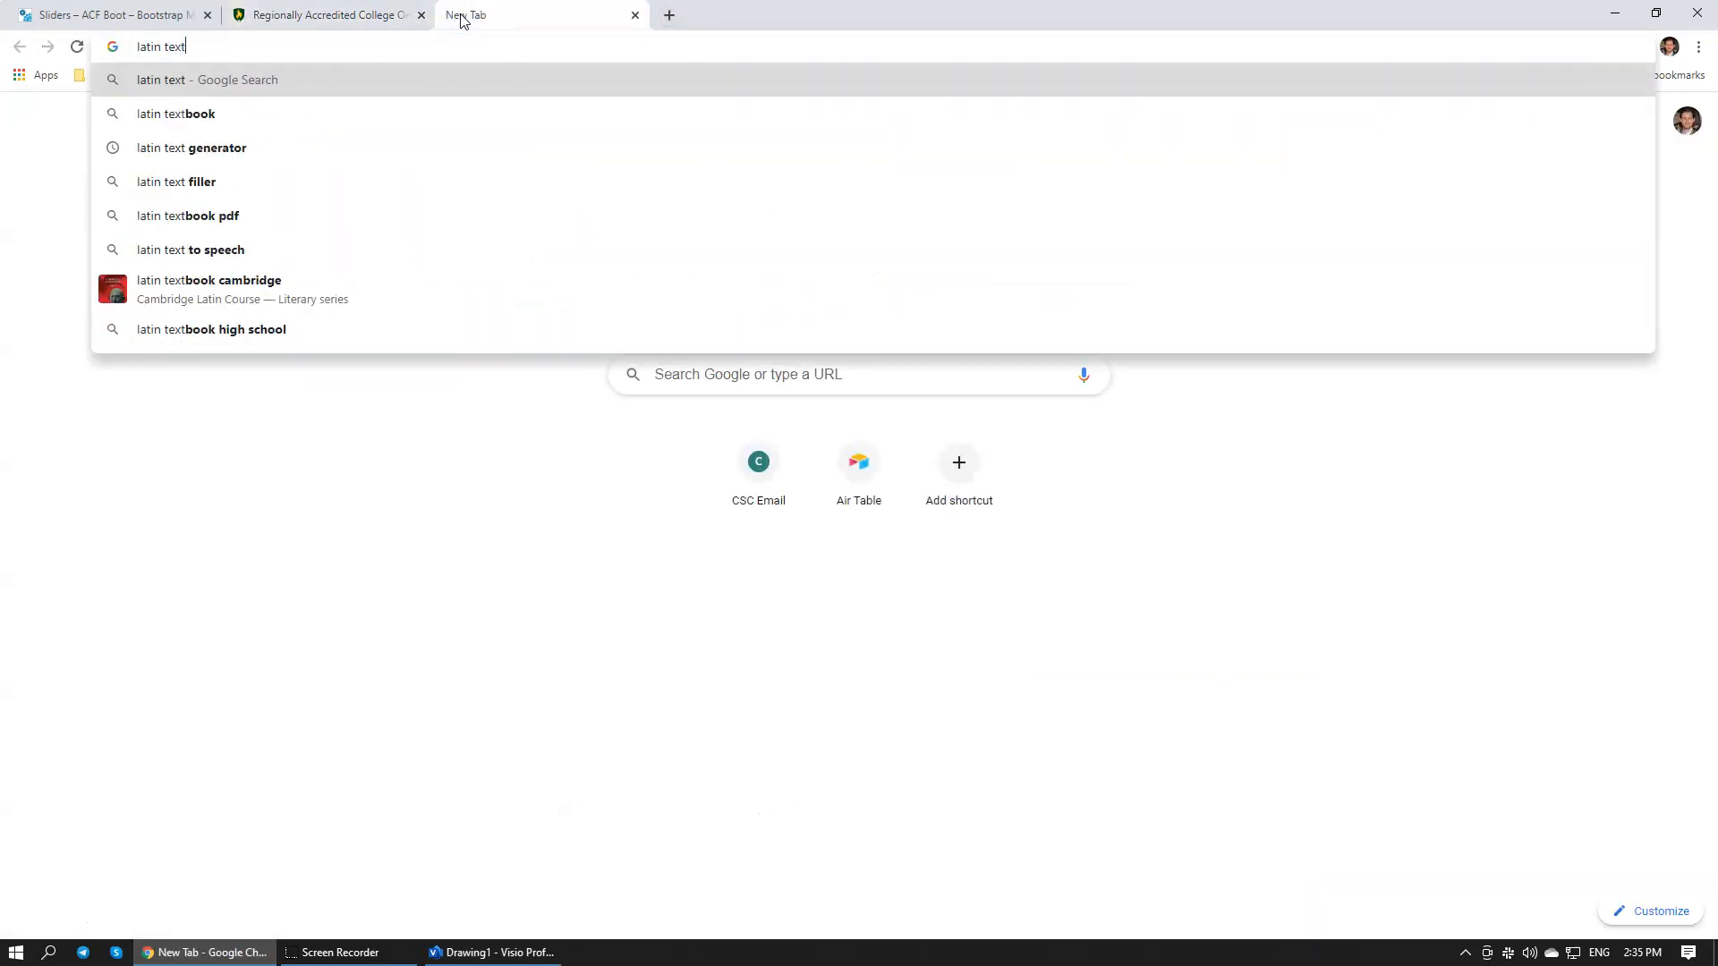
key("Down")
key("Down")
key("Return")
left_click(247, 295)
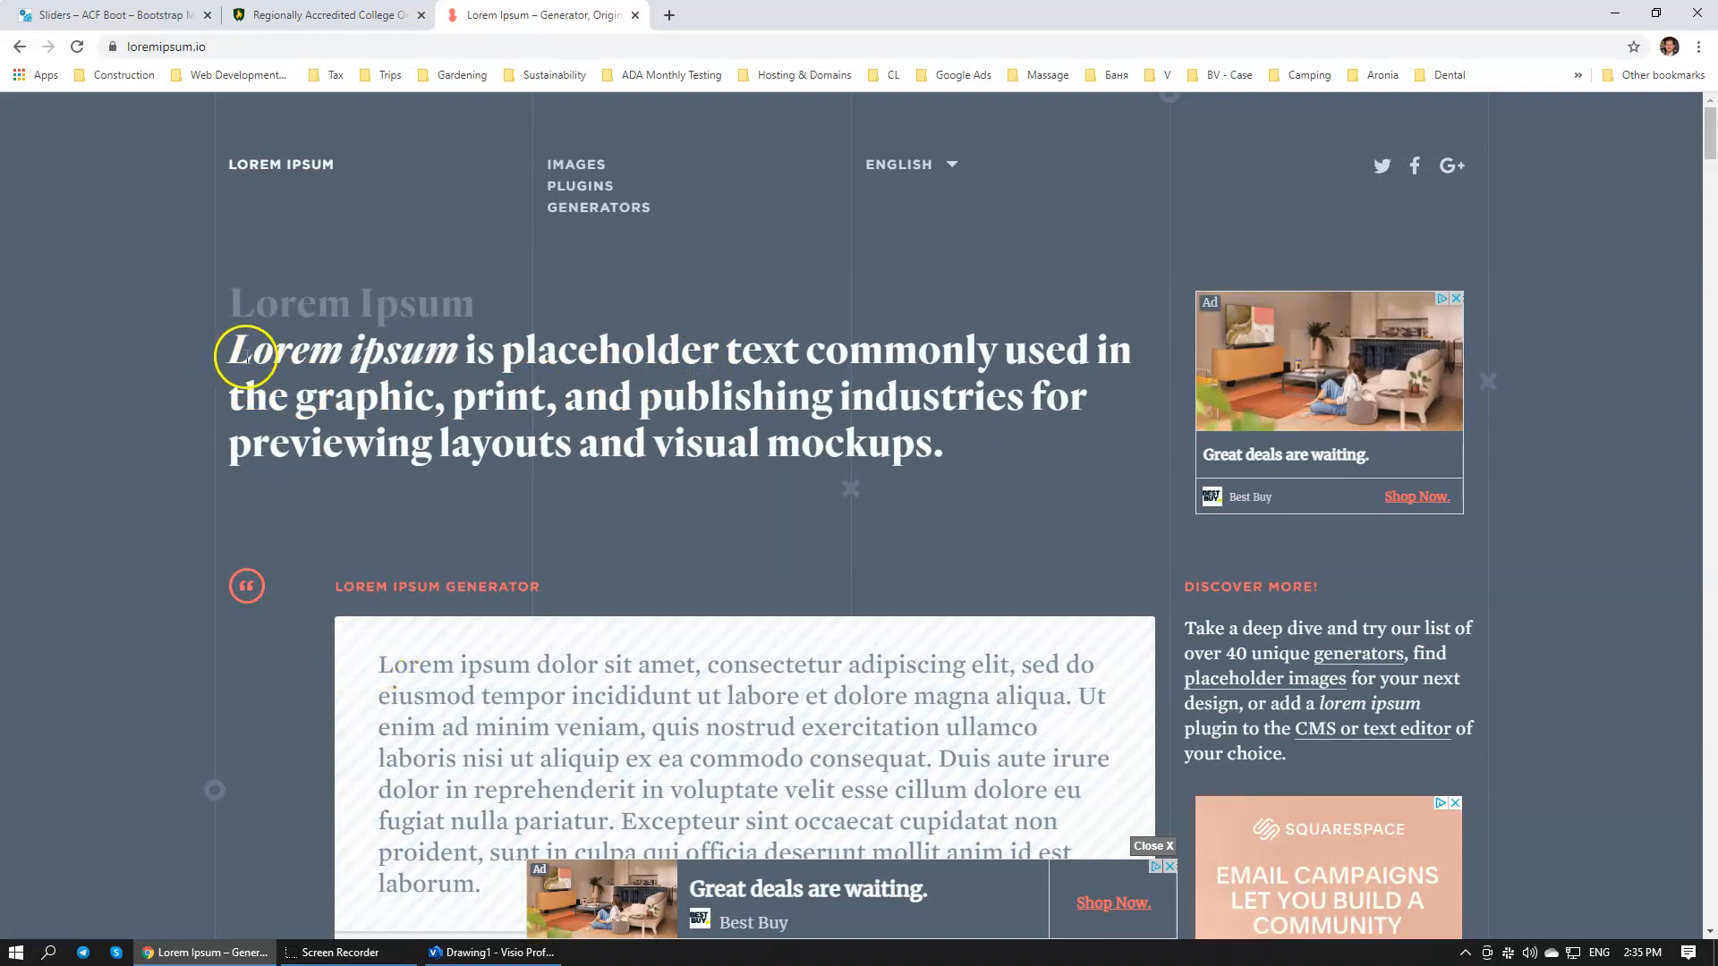
Step: Copy the intro text from "Lorem ipsum is placeholder text" through "industries for" and return to the Visio drawing
left_click_drag(220, 350, 1093, 394)
key("ctrl+c")
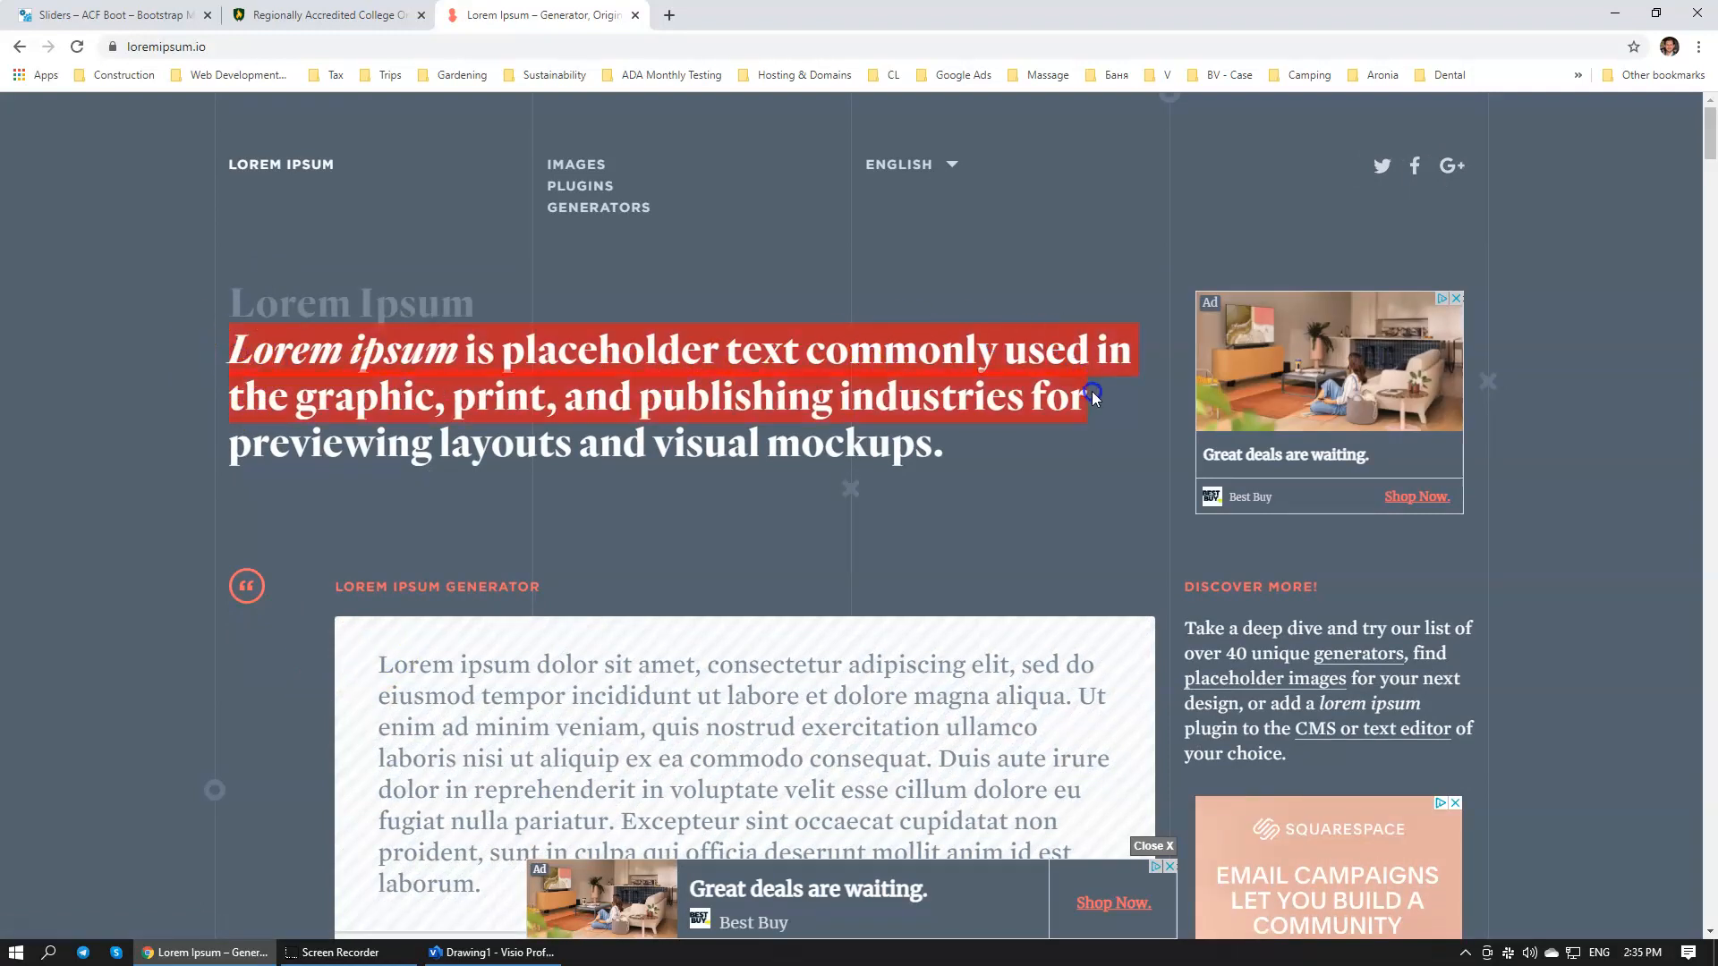
left_click(491, 952)
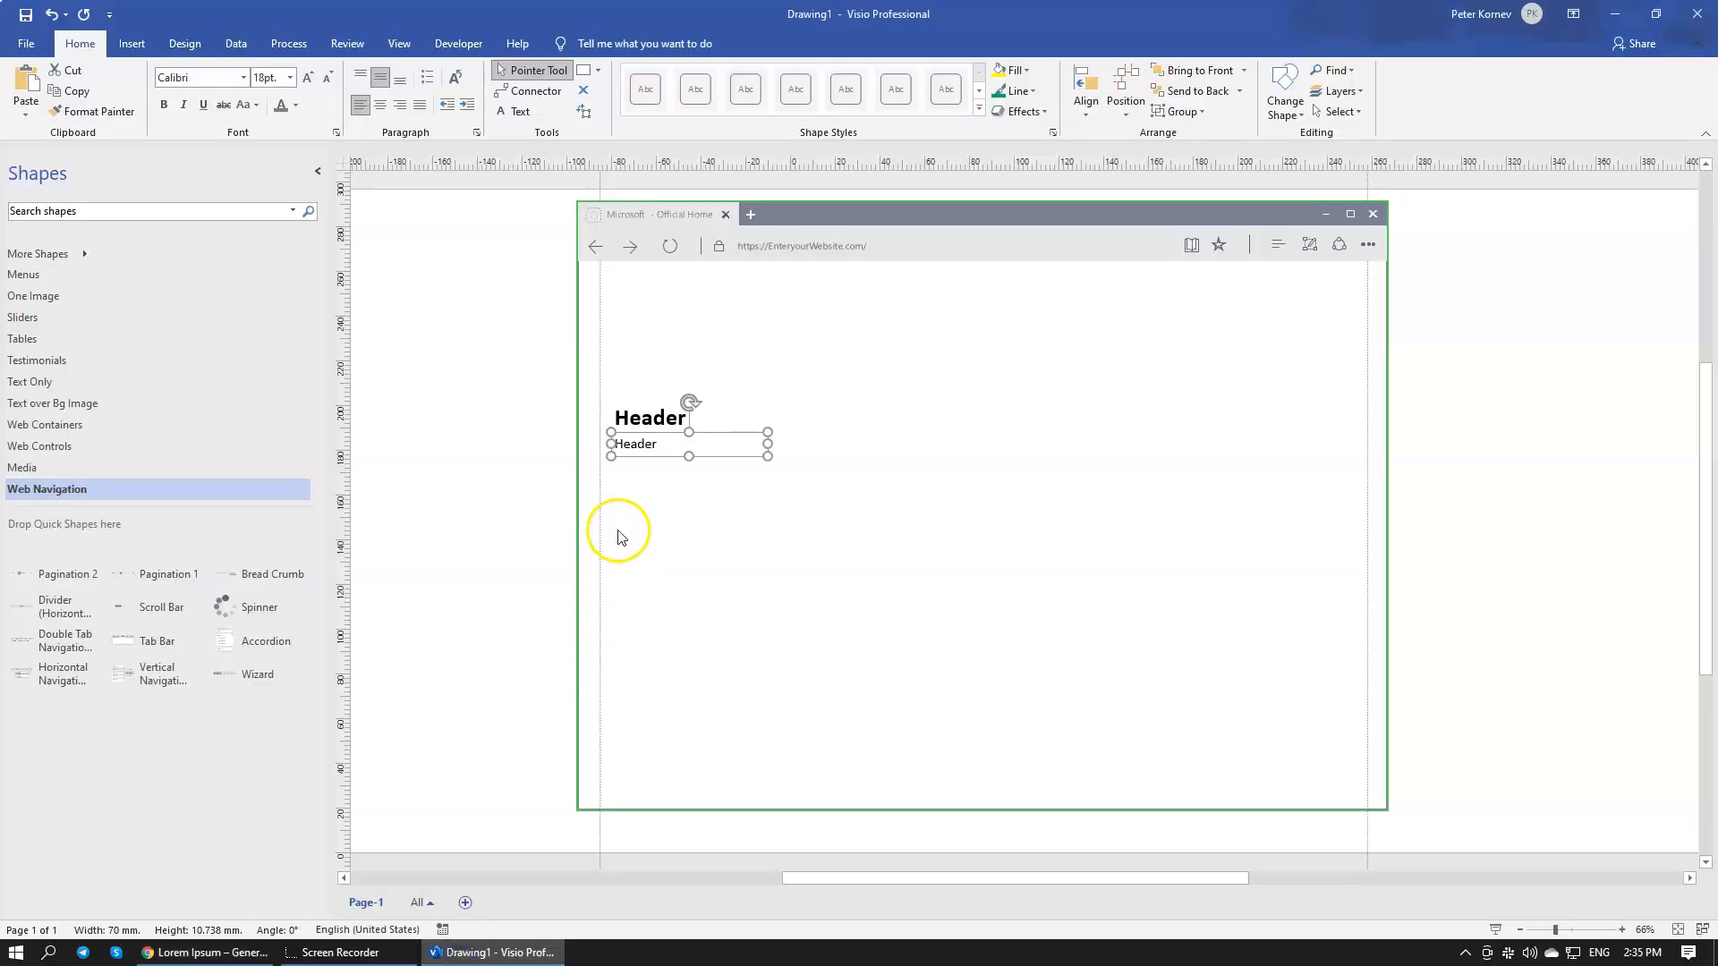
Step: Replace the lower Header text with the copied lorem ipsum sentence and widen its box to about 295 mm so it fits one line
double_click(641, 447)
key("ctrl+v")
left_click(935, 484)
left_click(734, 450)
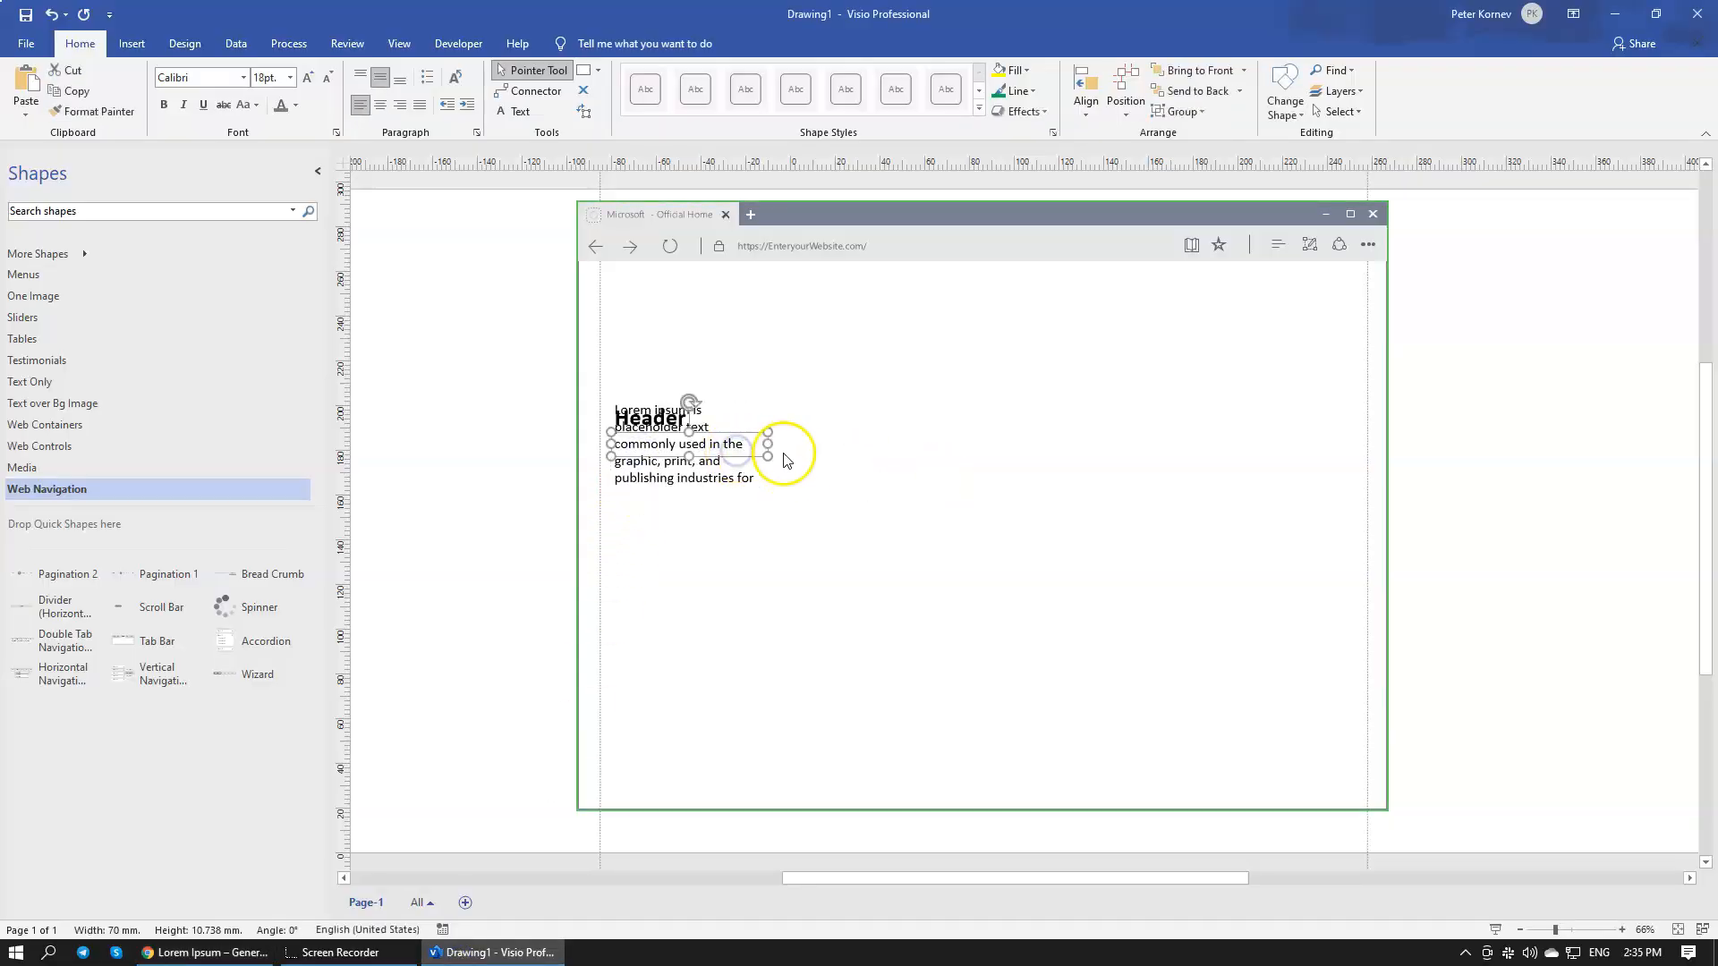
left_click_drag(762, 445, 1250, 462)
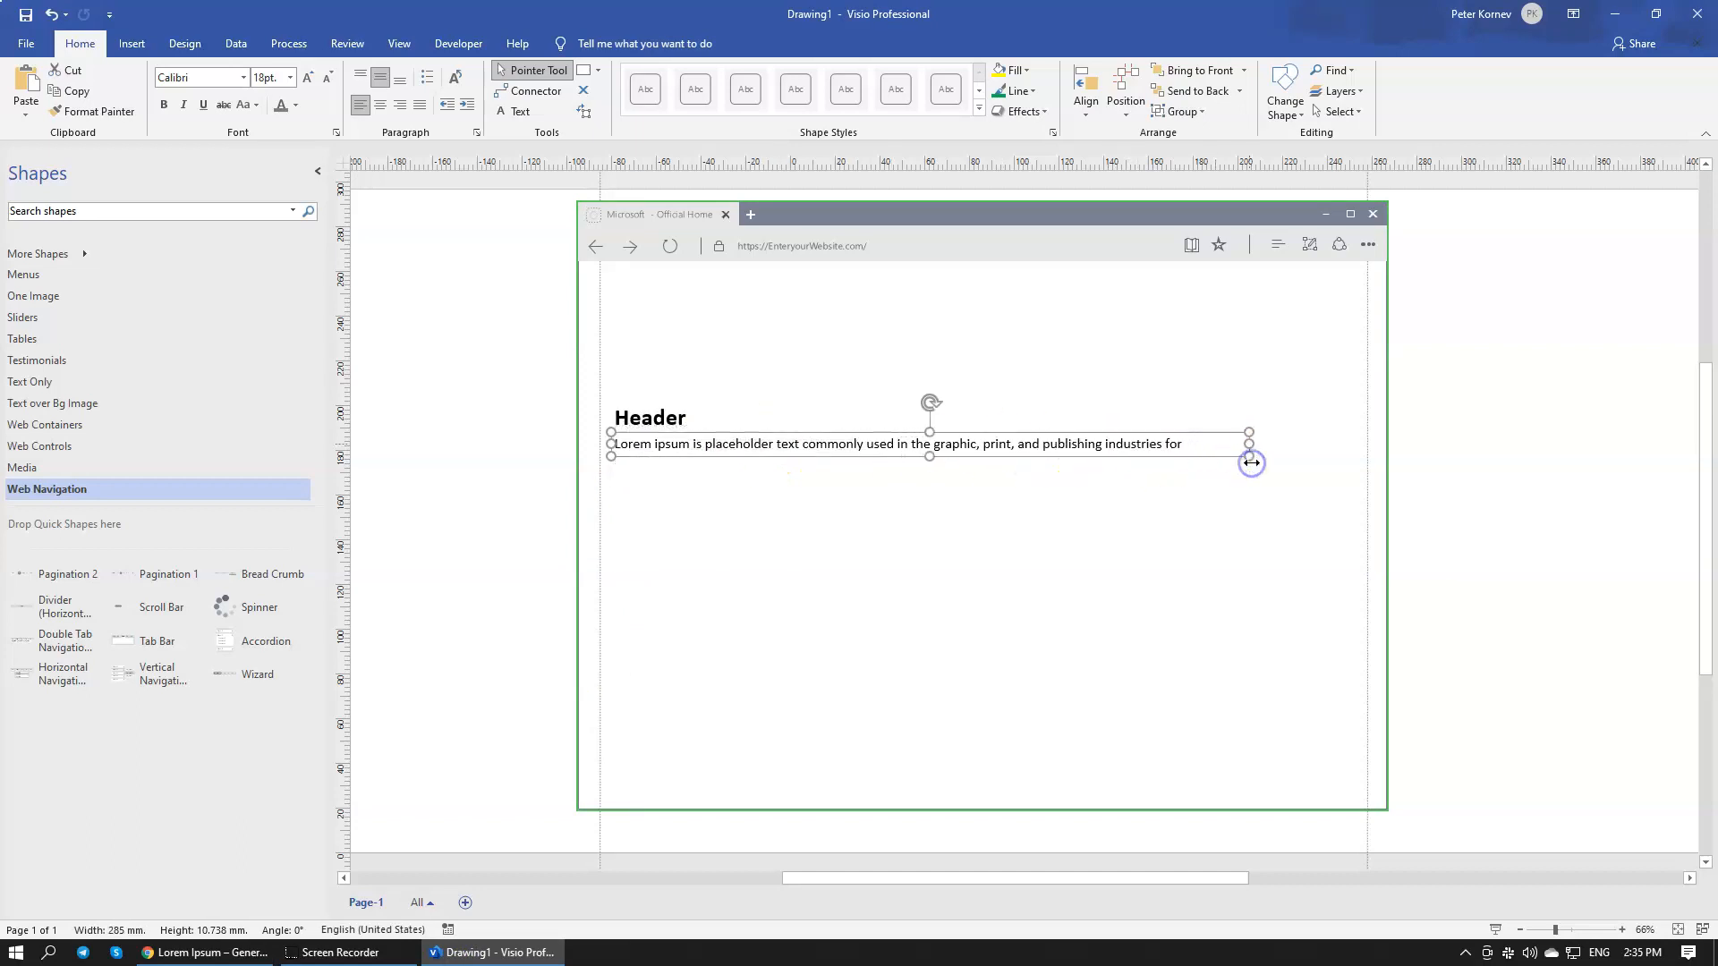
left_click(913, 631)
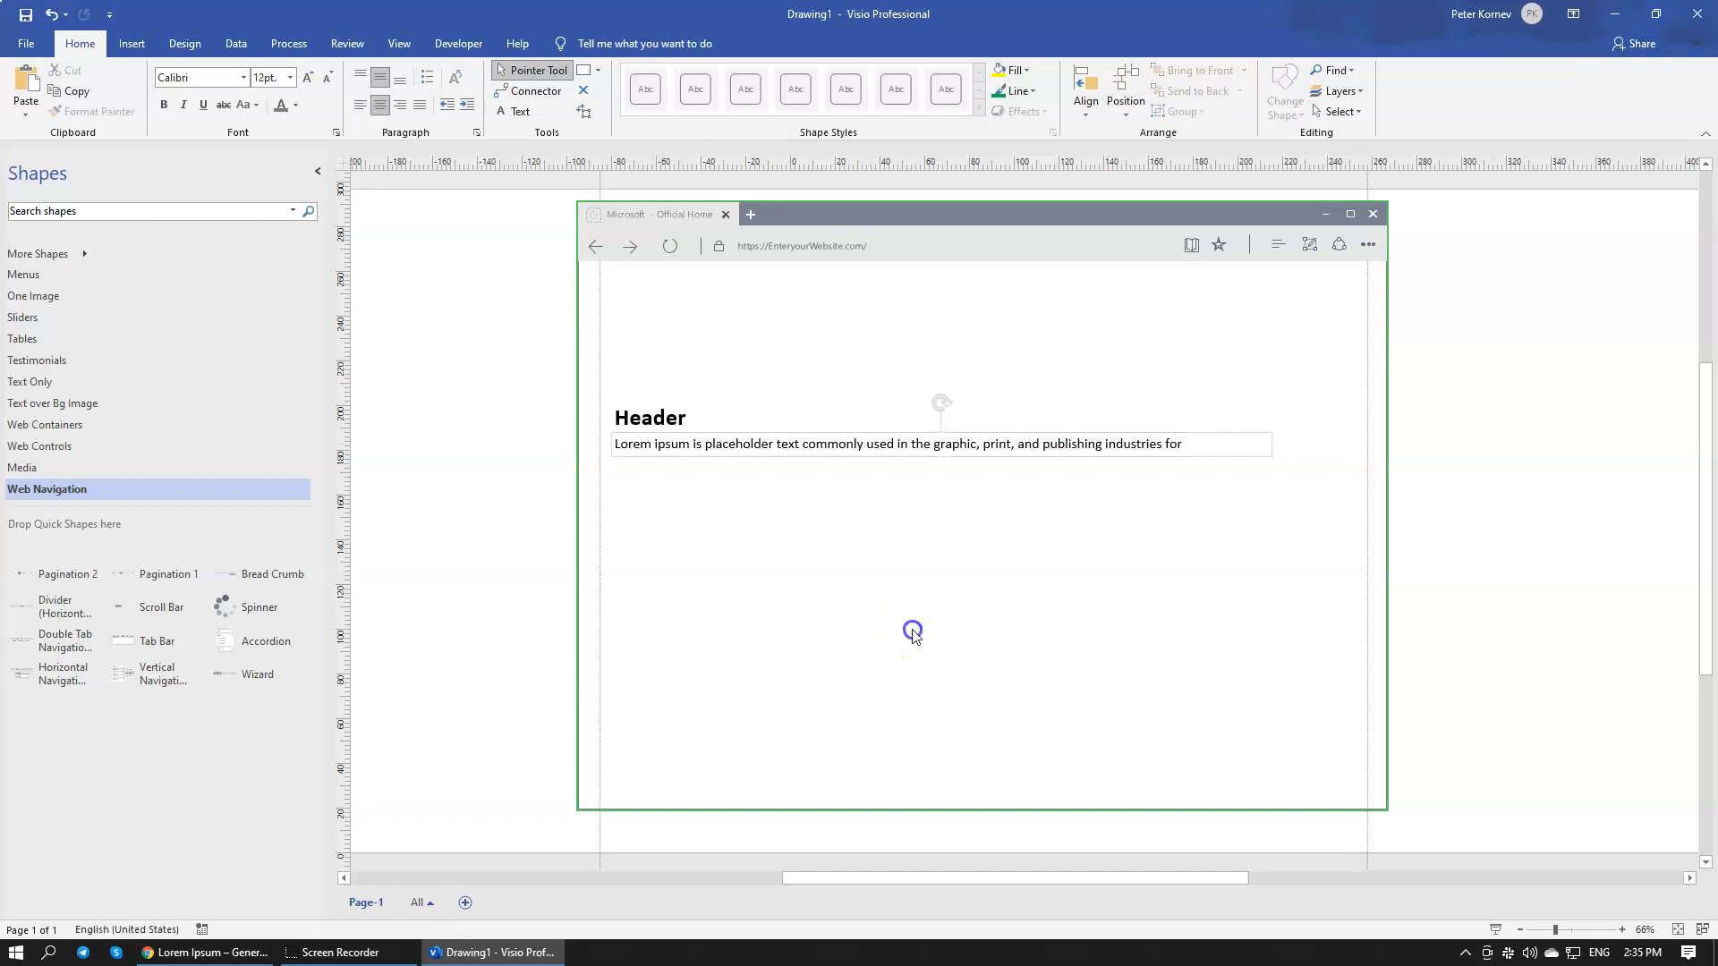
Step: Format the lorem ipsum line as italic and give it a medium grey font colour
left_click(734, 456)
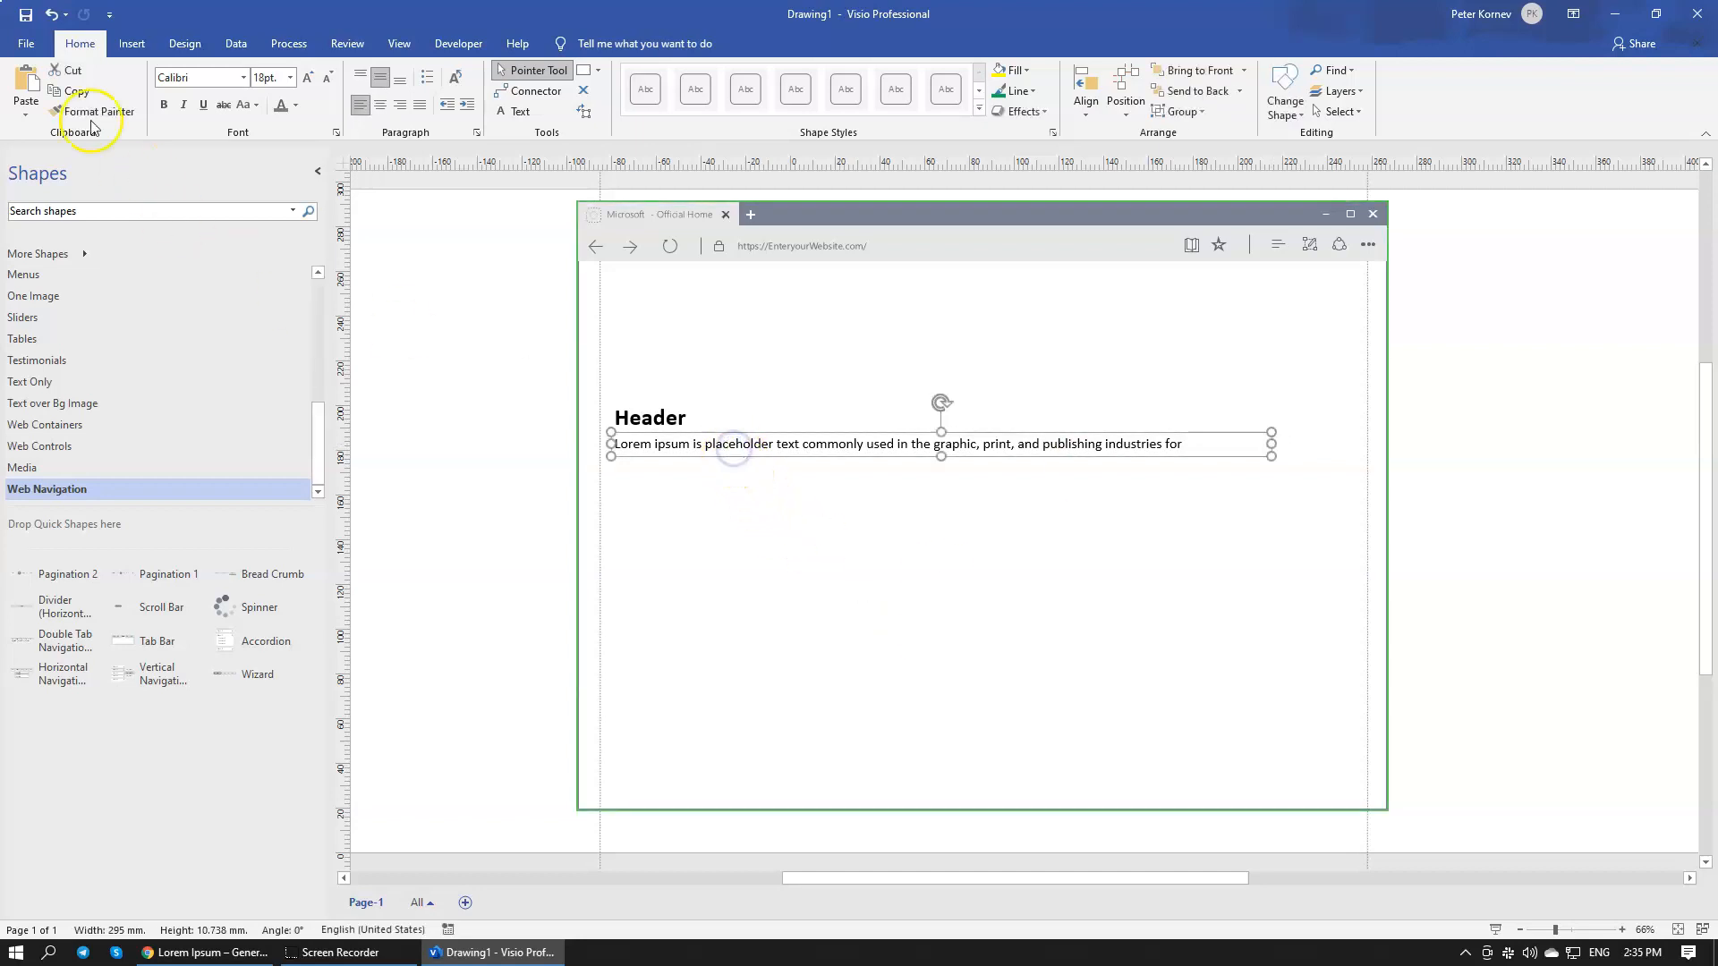
left_click(186, 104)
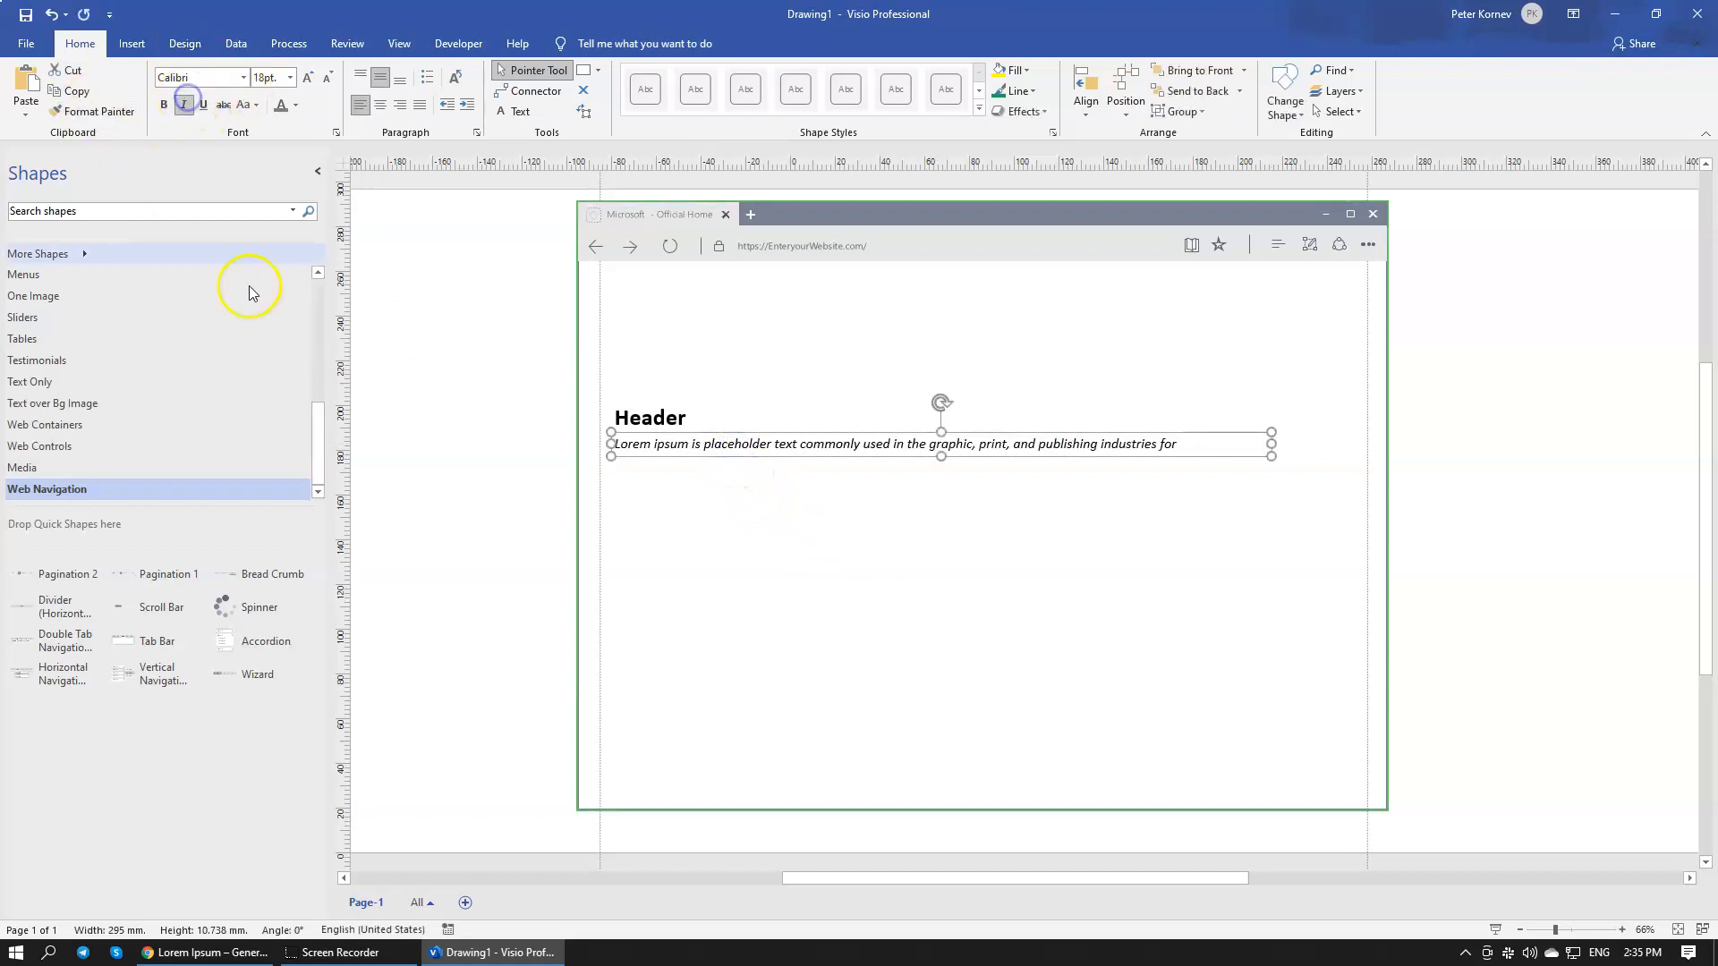
left_click(775, 519)
left_click(728, 443)
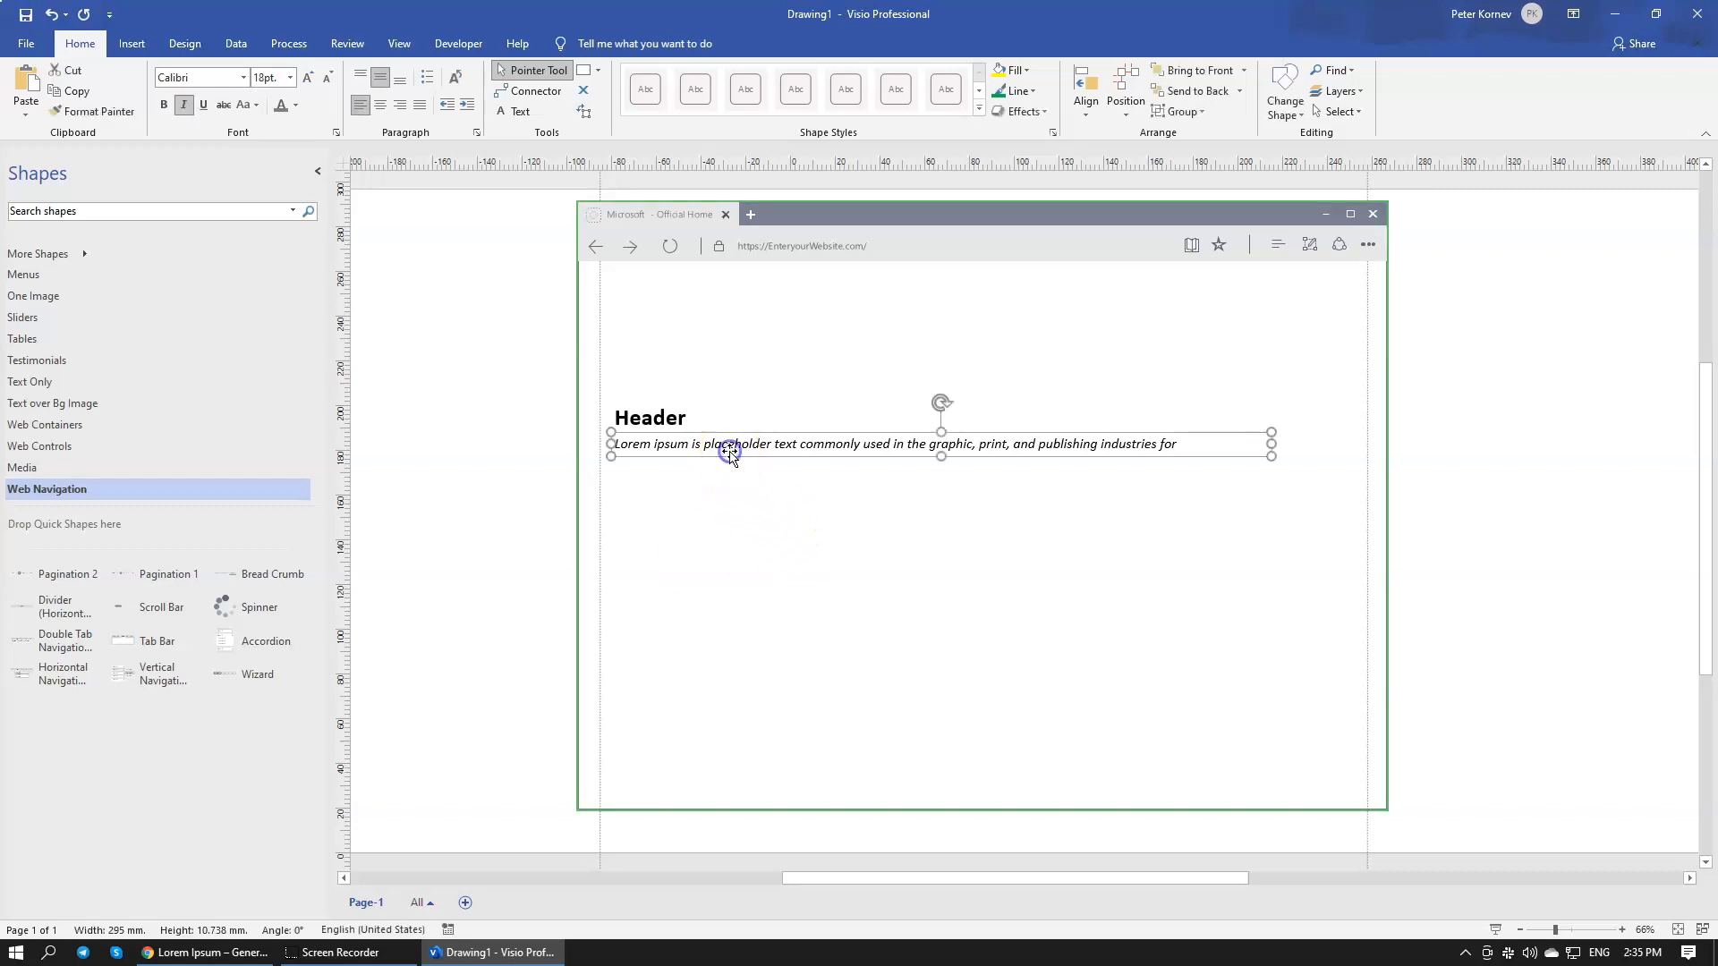
left_click(295, 106)
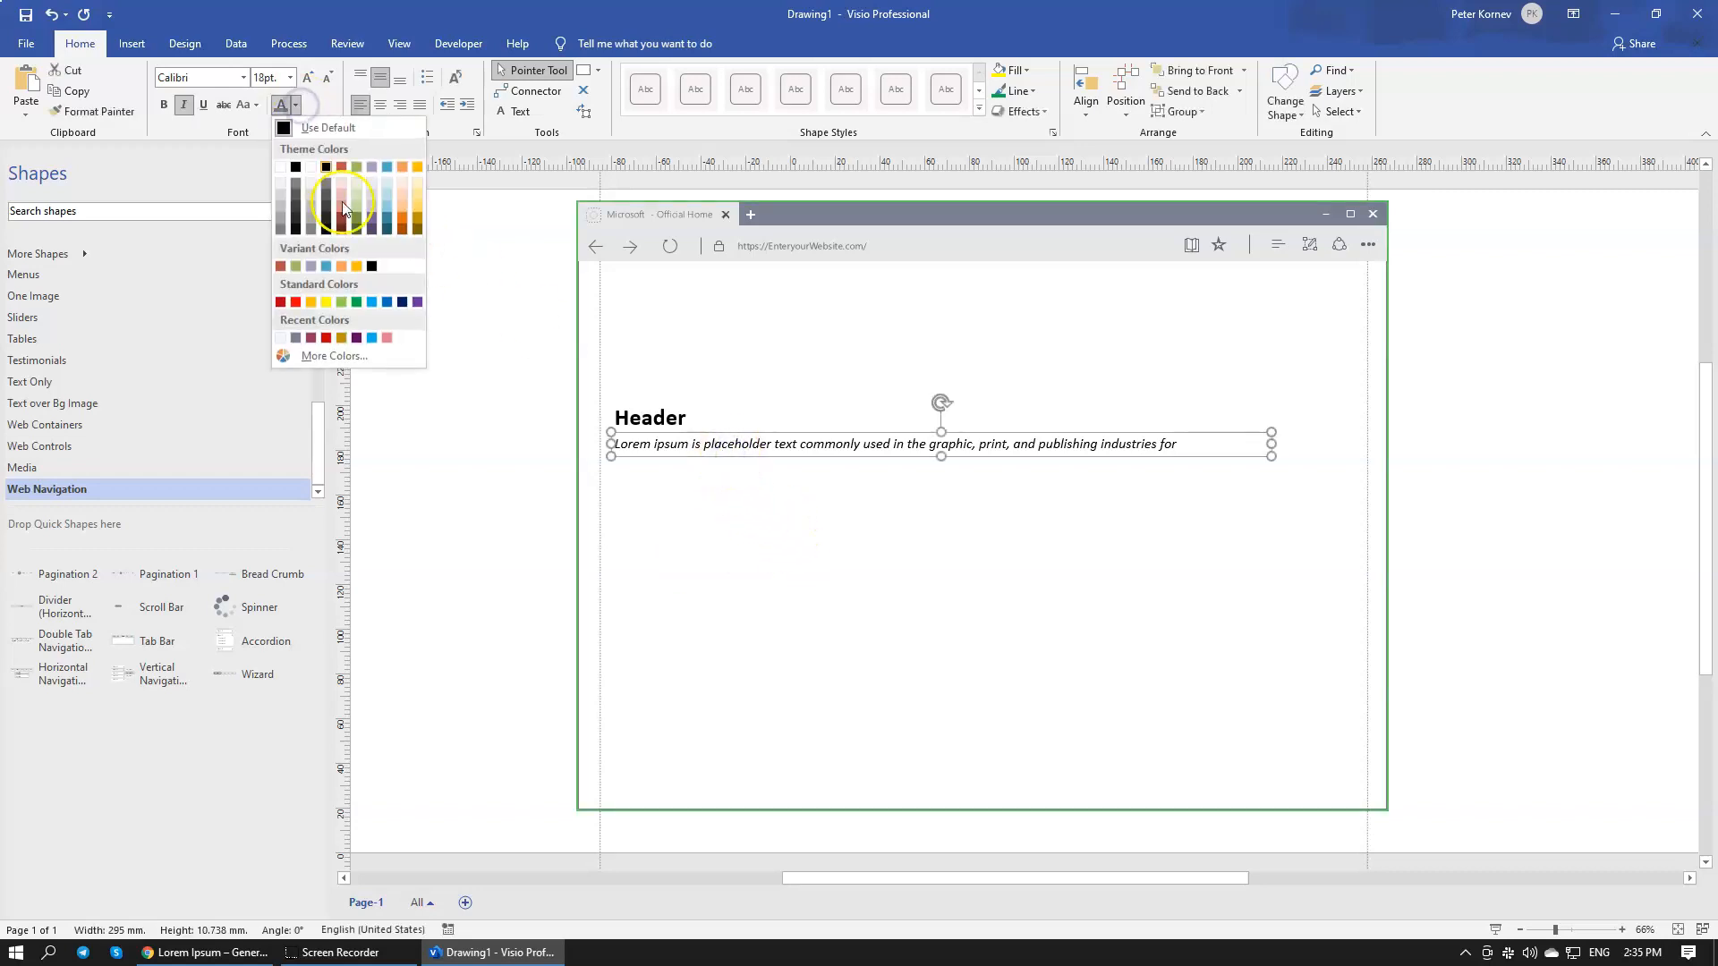
left_click(281, 232)
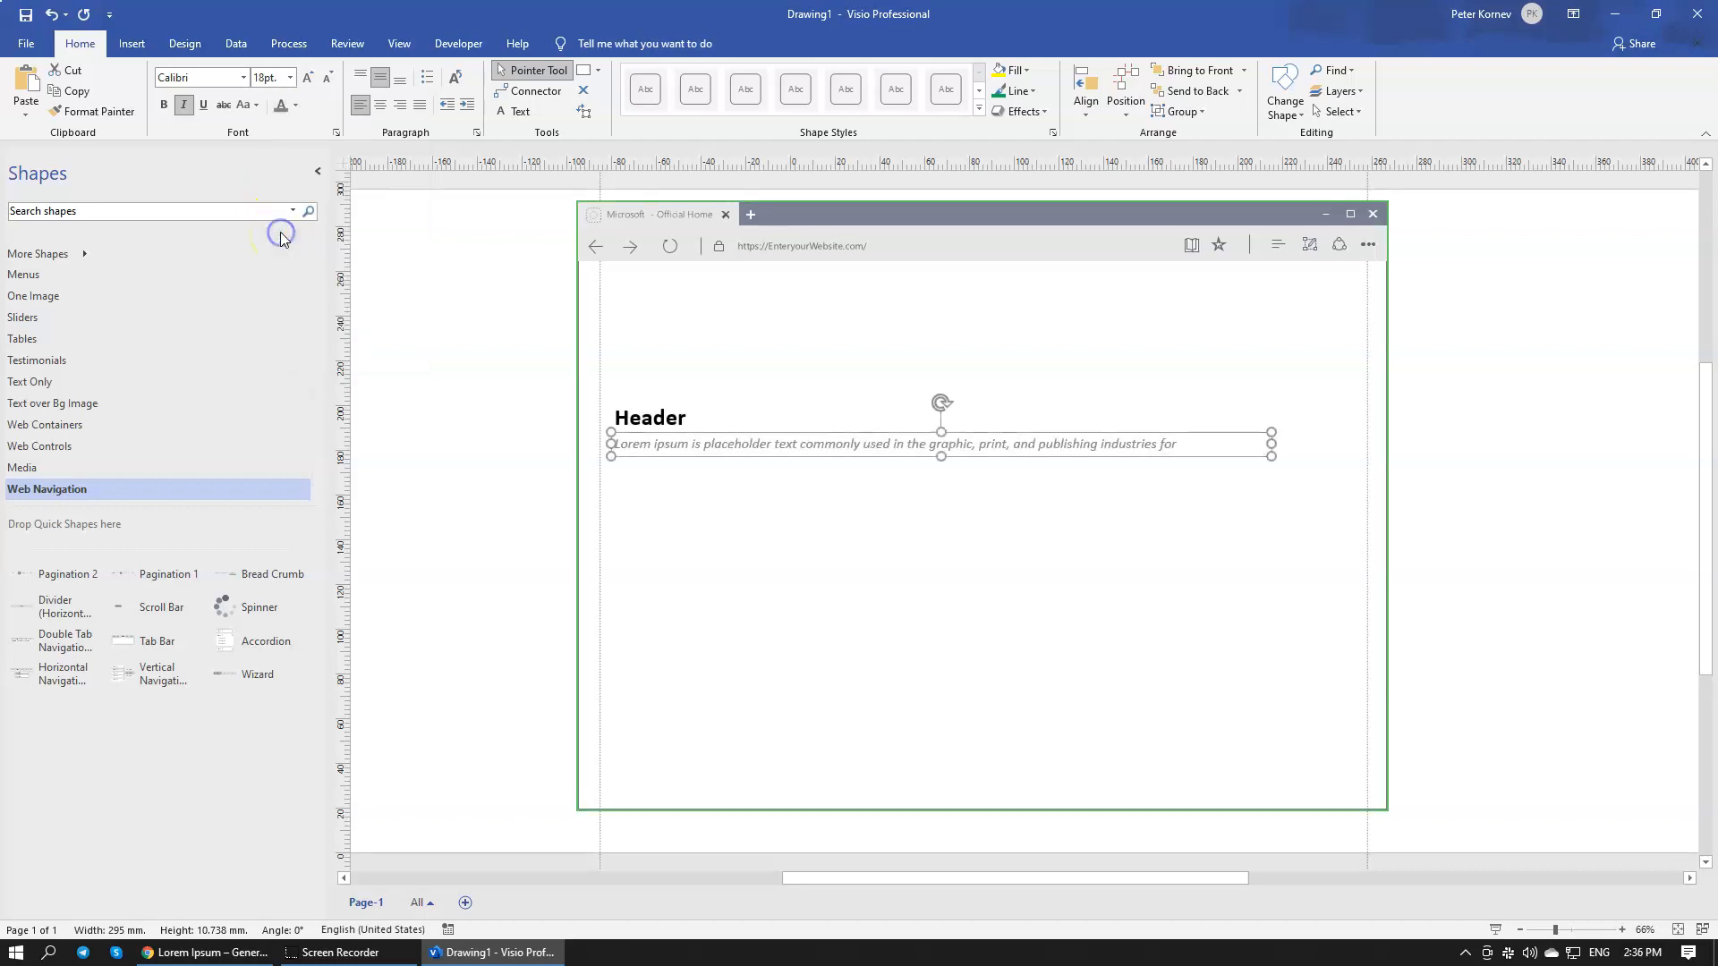
left_click(740, 568)
Step: Try a medium grey theme shade as the font colour of the large Header text
left_click(663, 418)
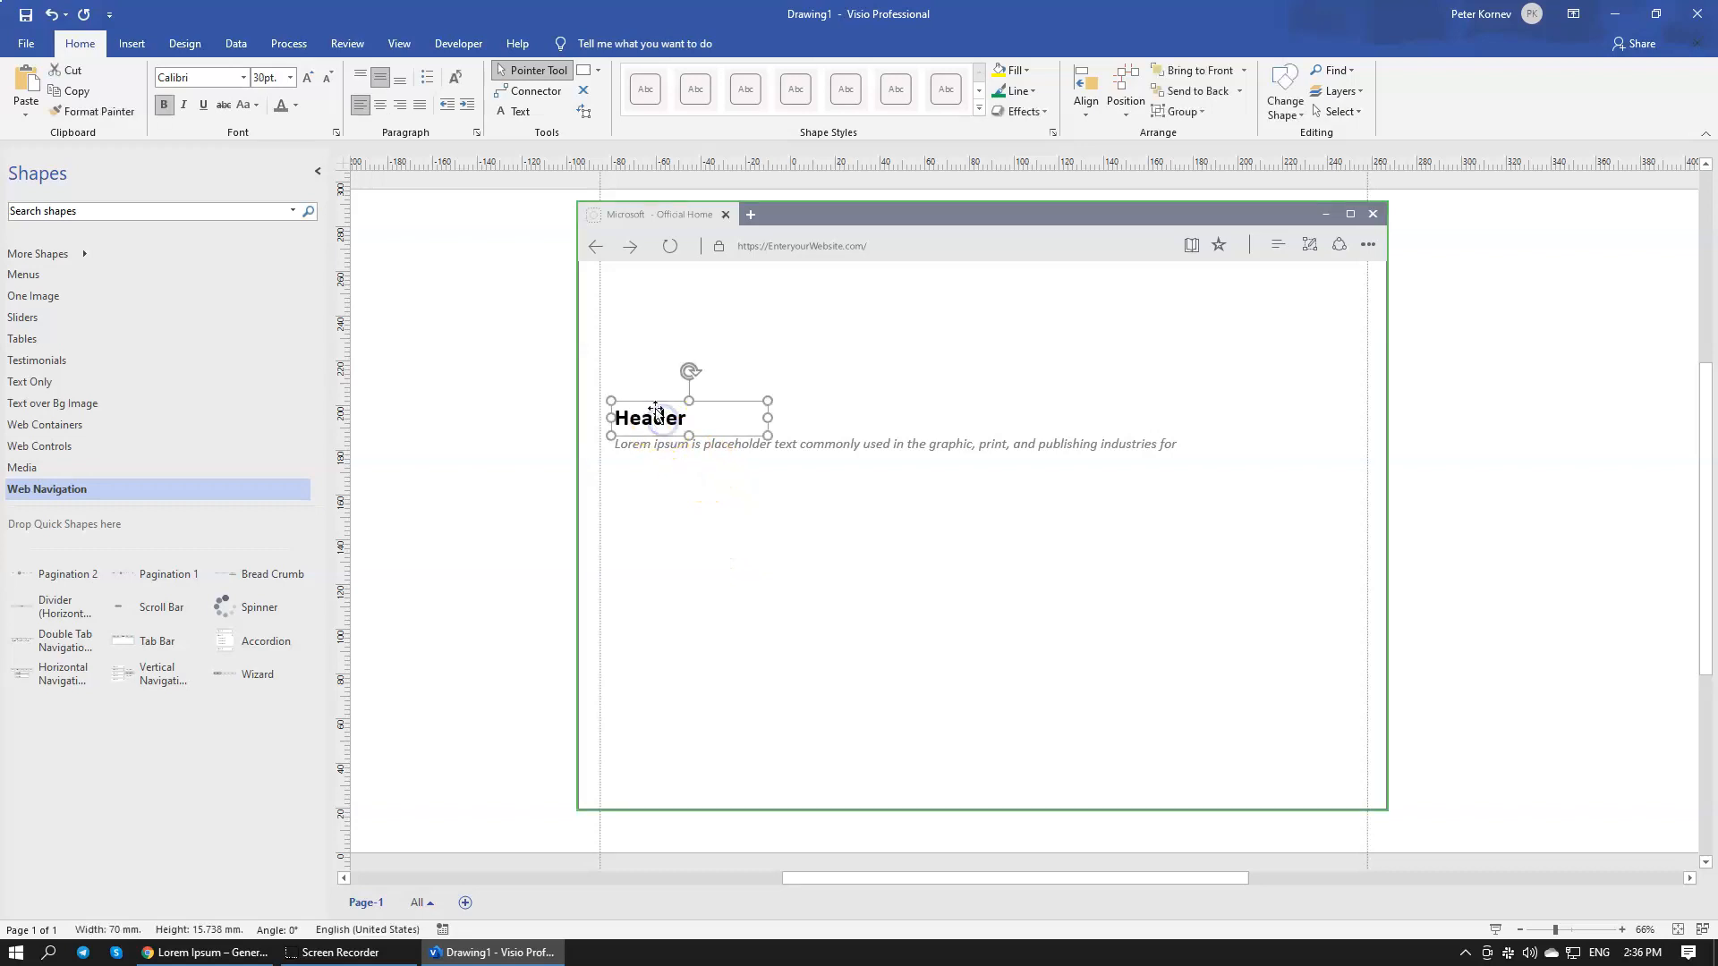
left_click(296, 105)
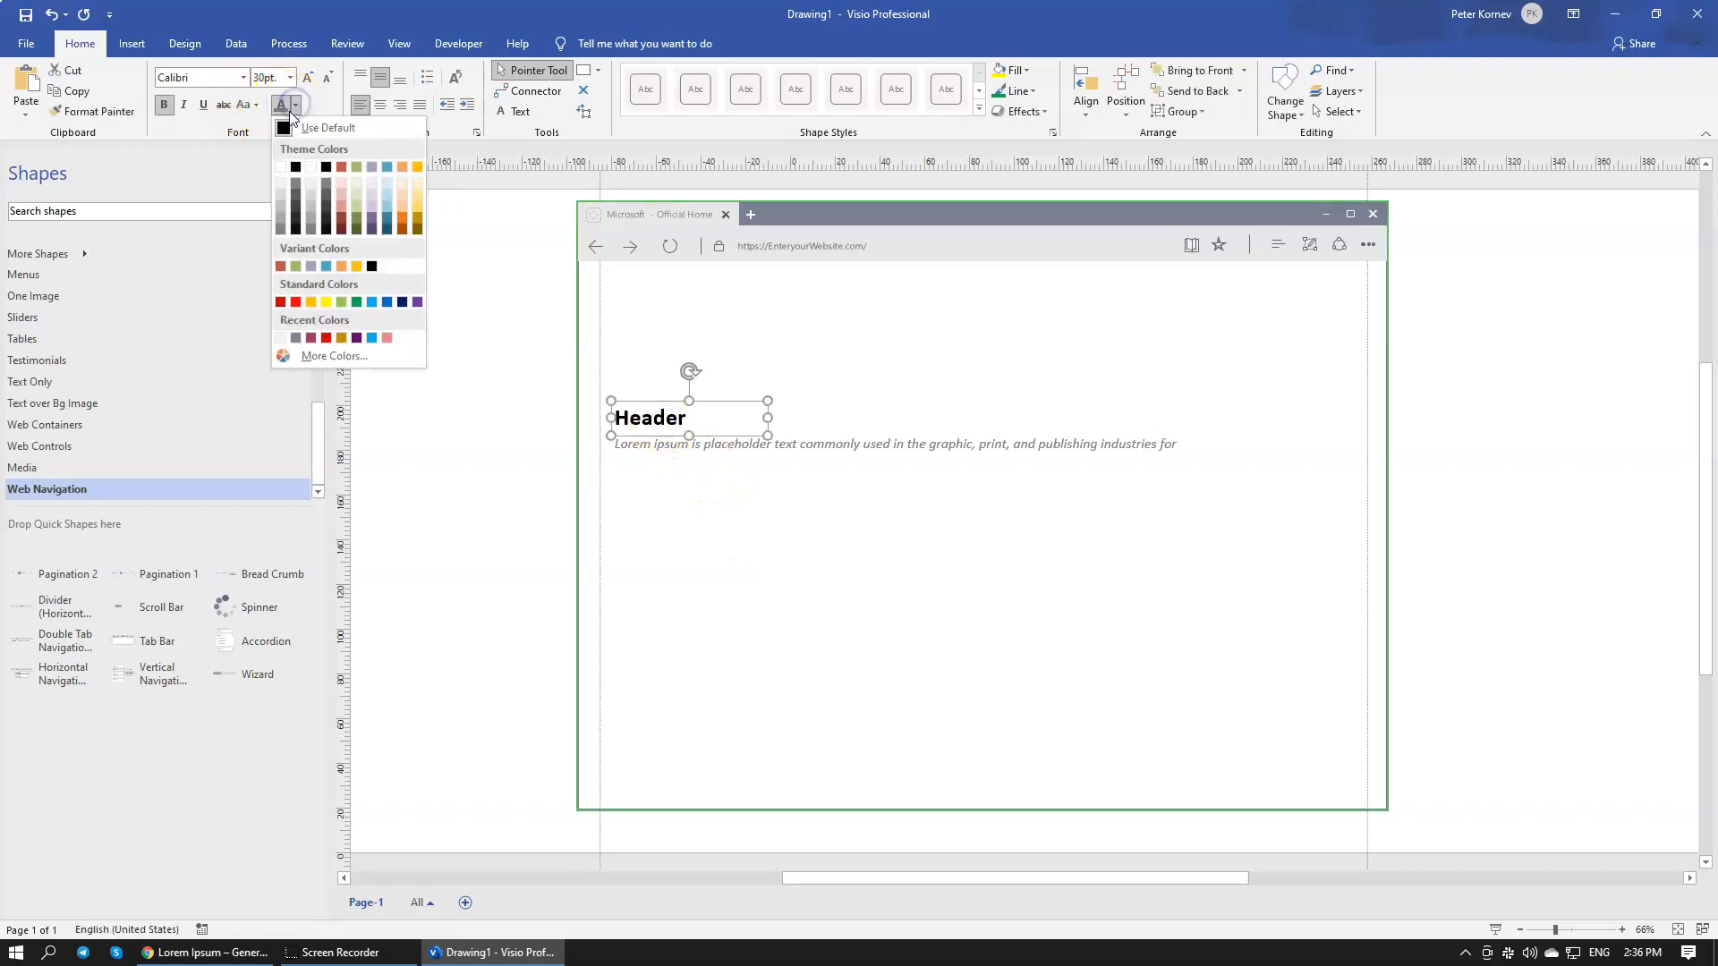
left_click(296, 197)
left_click(829, 583)
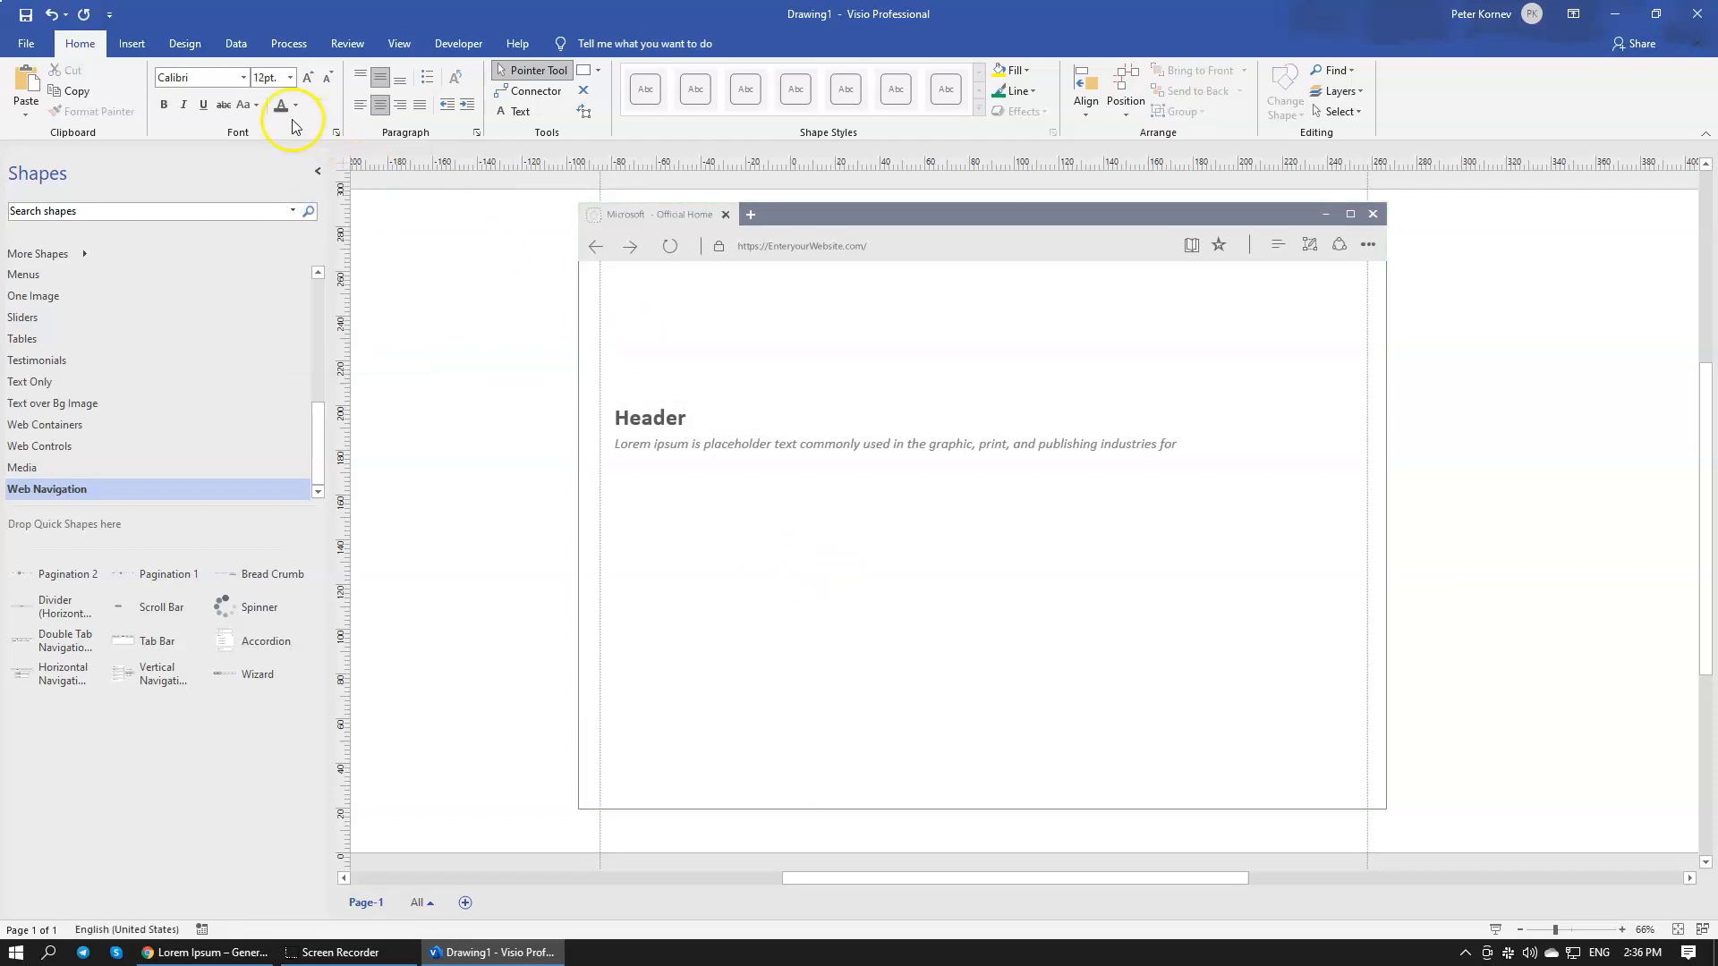
left_click(295, 105)
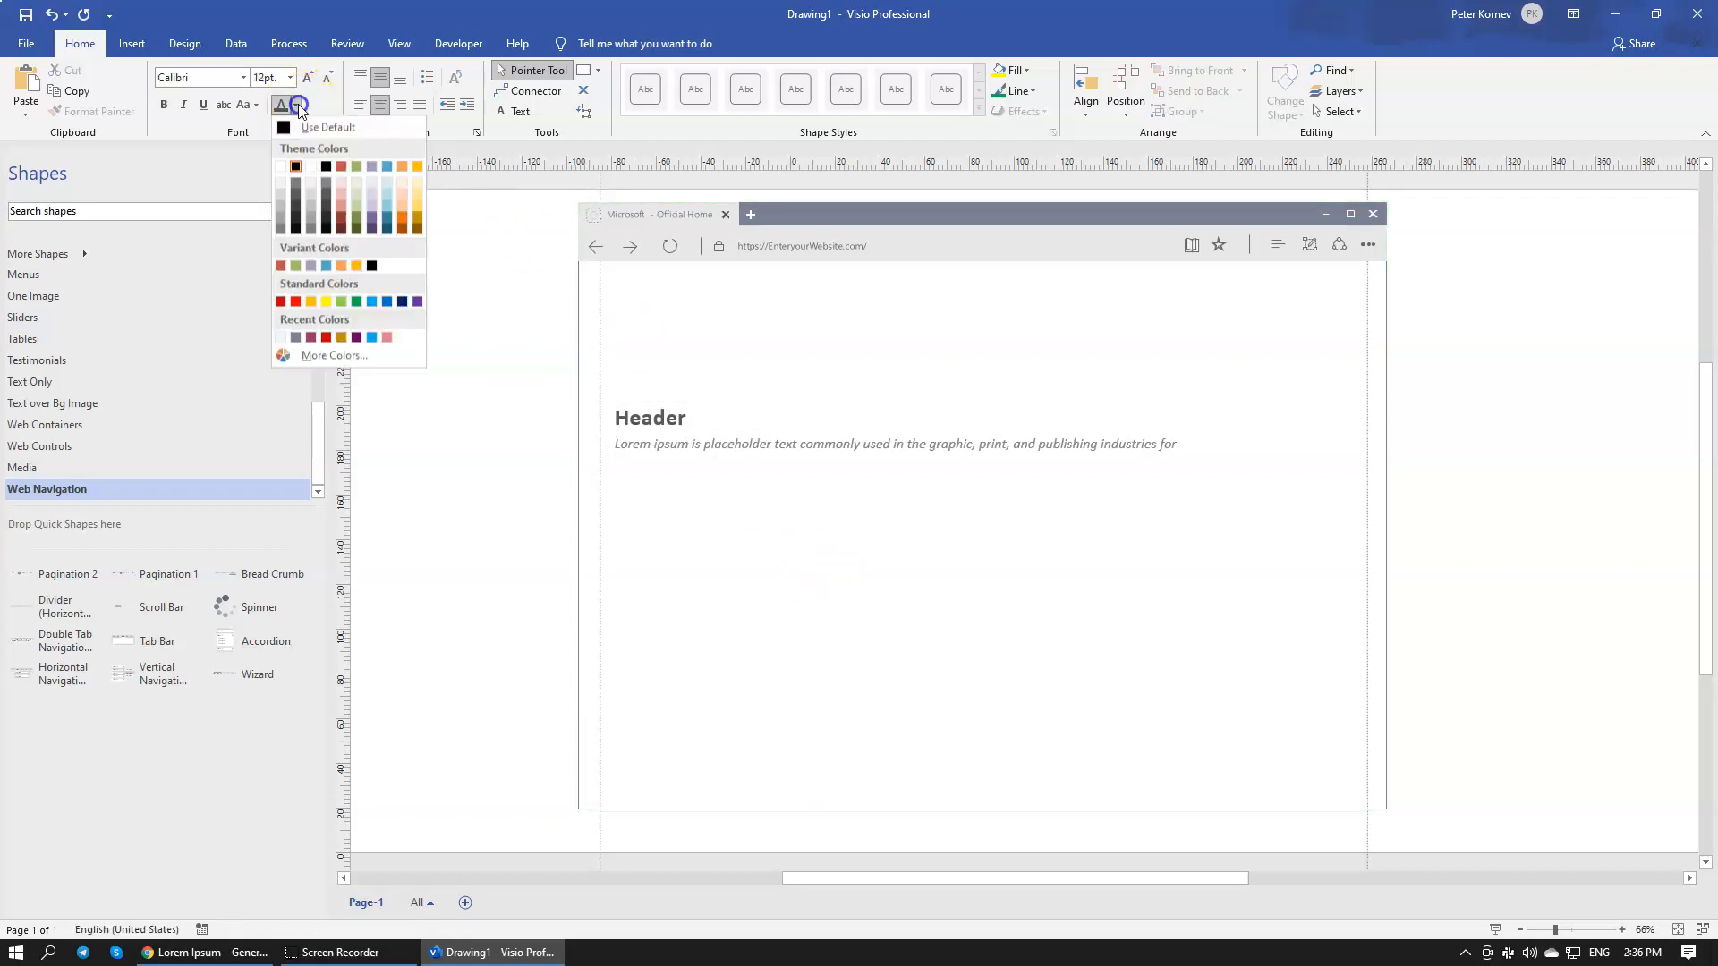
left_click(296, 206)
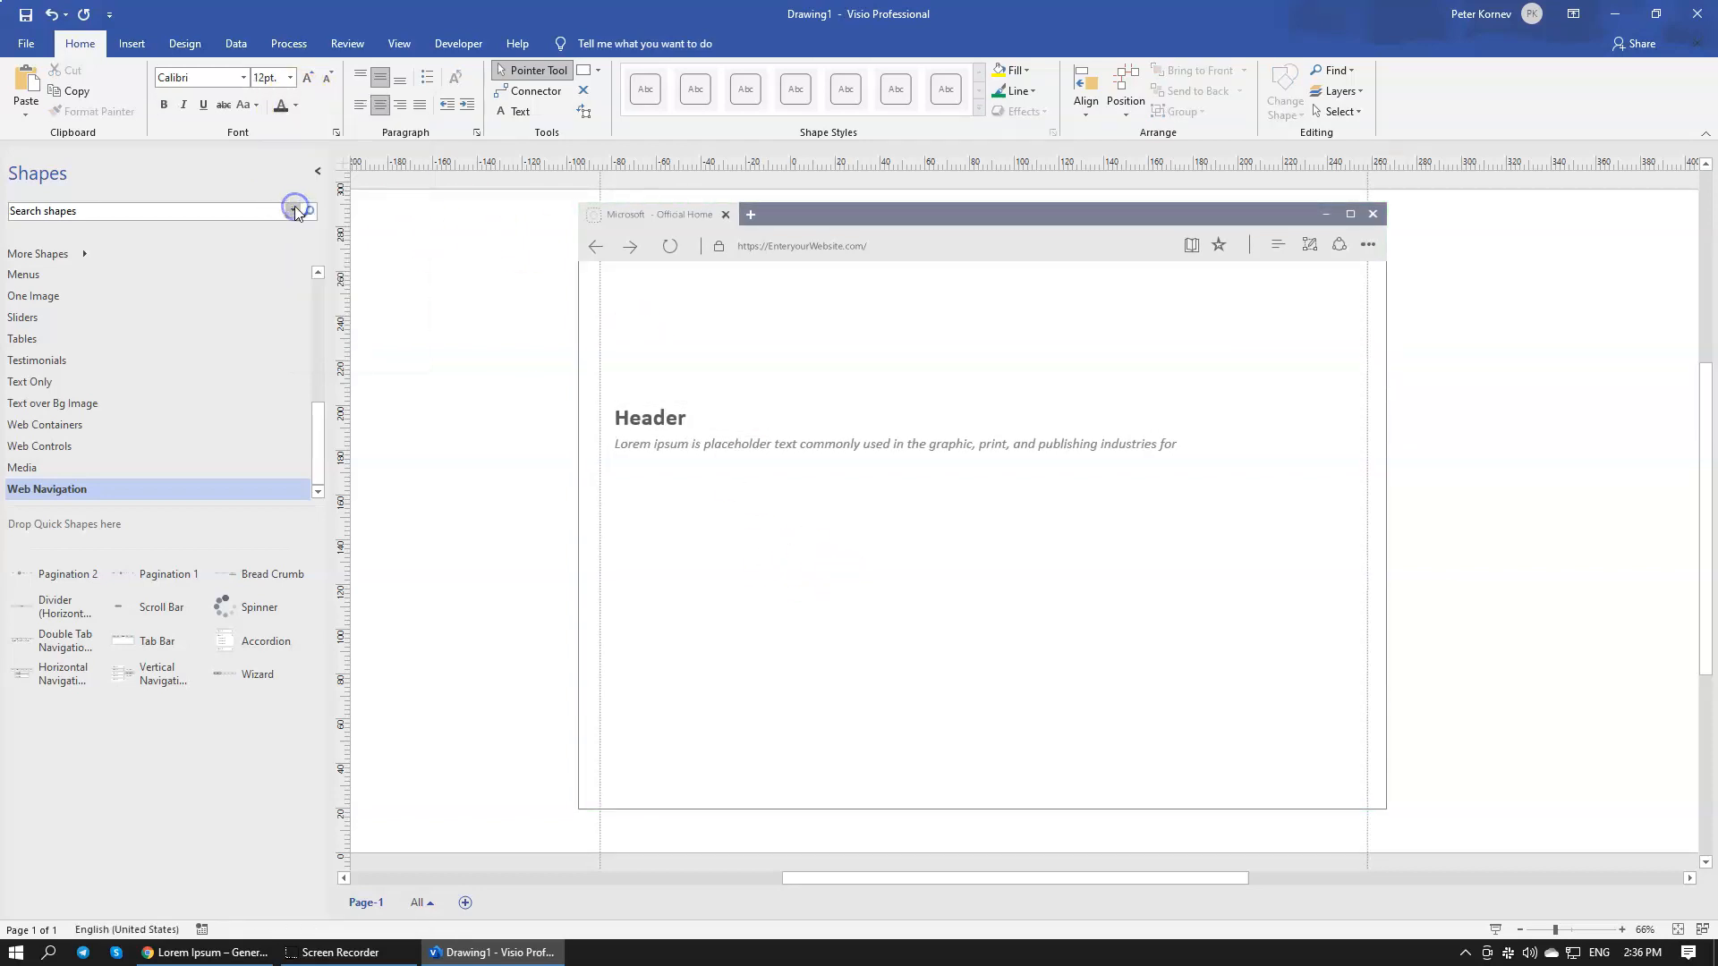
left_click(296, 106)
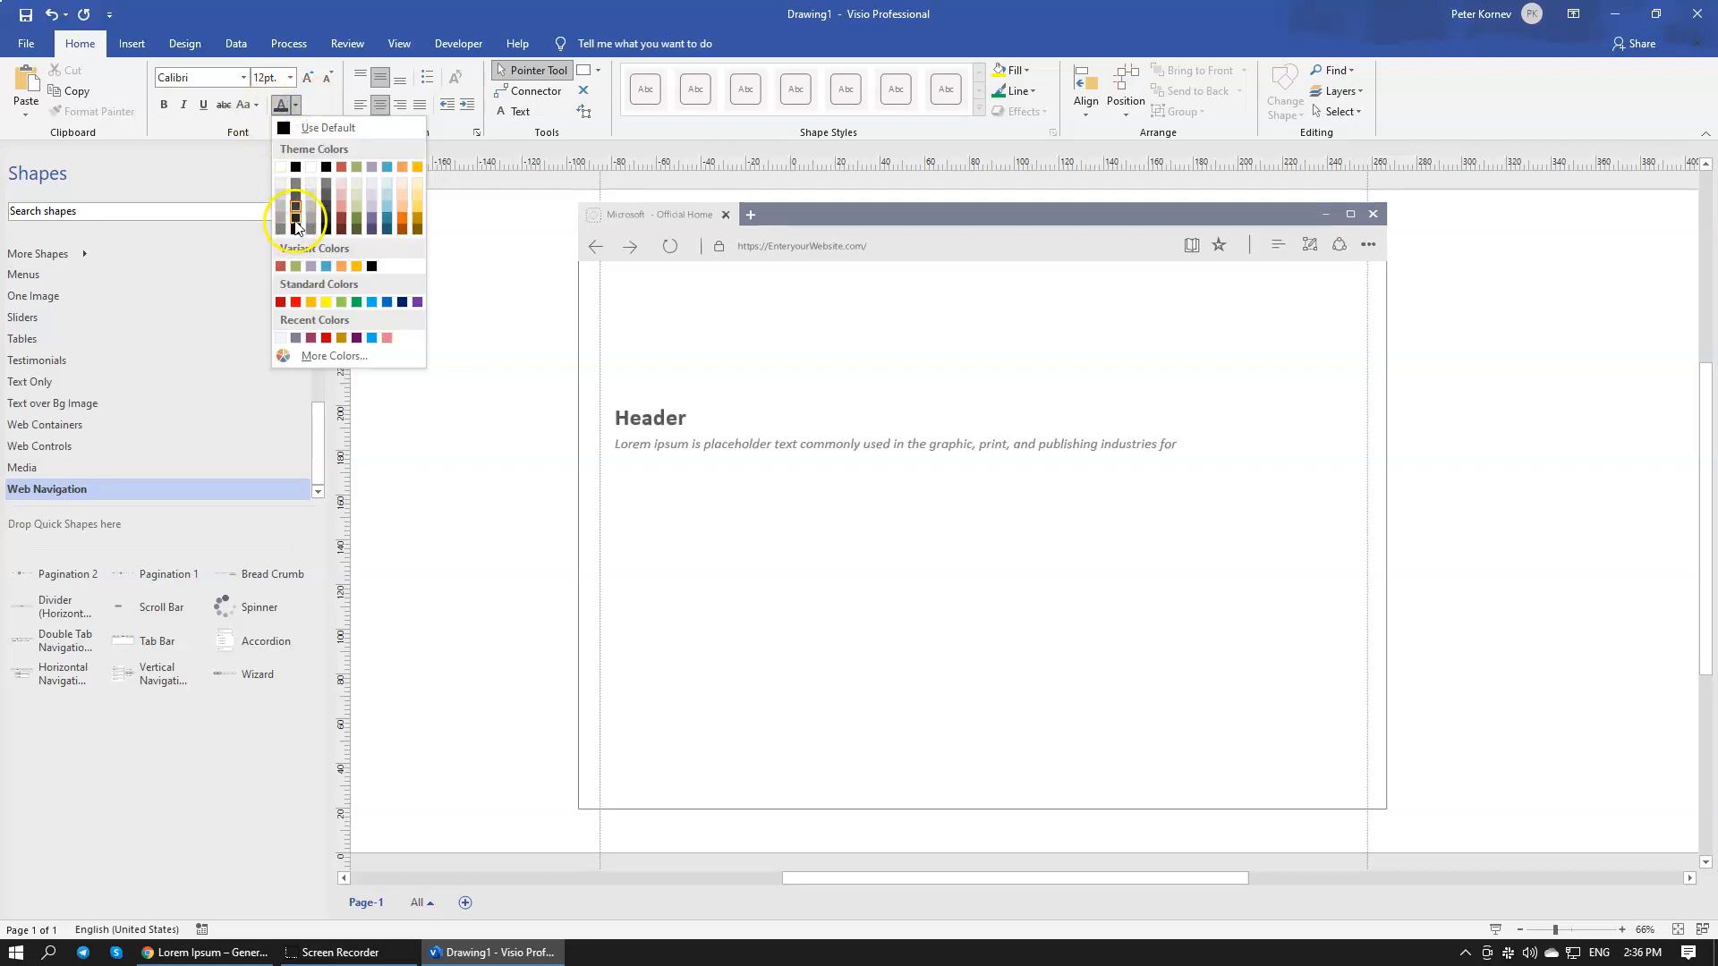
left_click(295, 221)
Step: Recolour the large Header text with a very dark grey theme shade
left_click(671, 421)
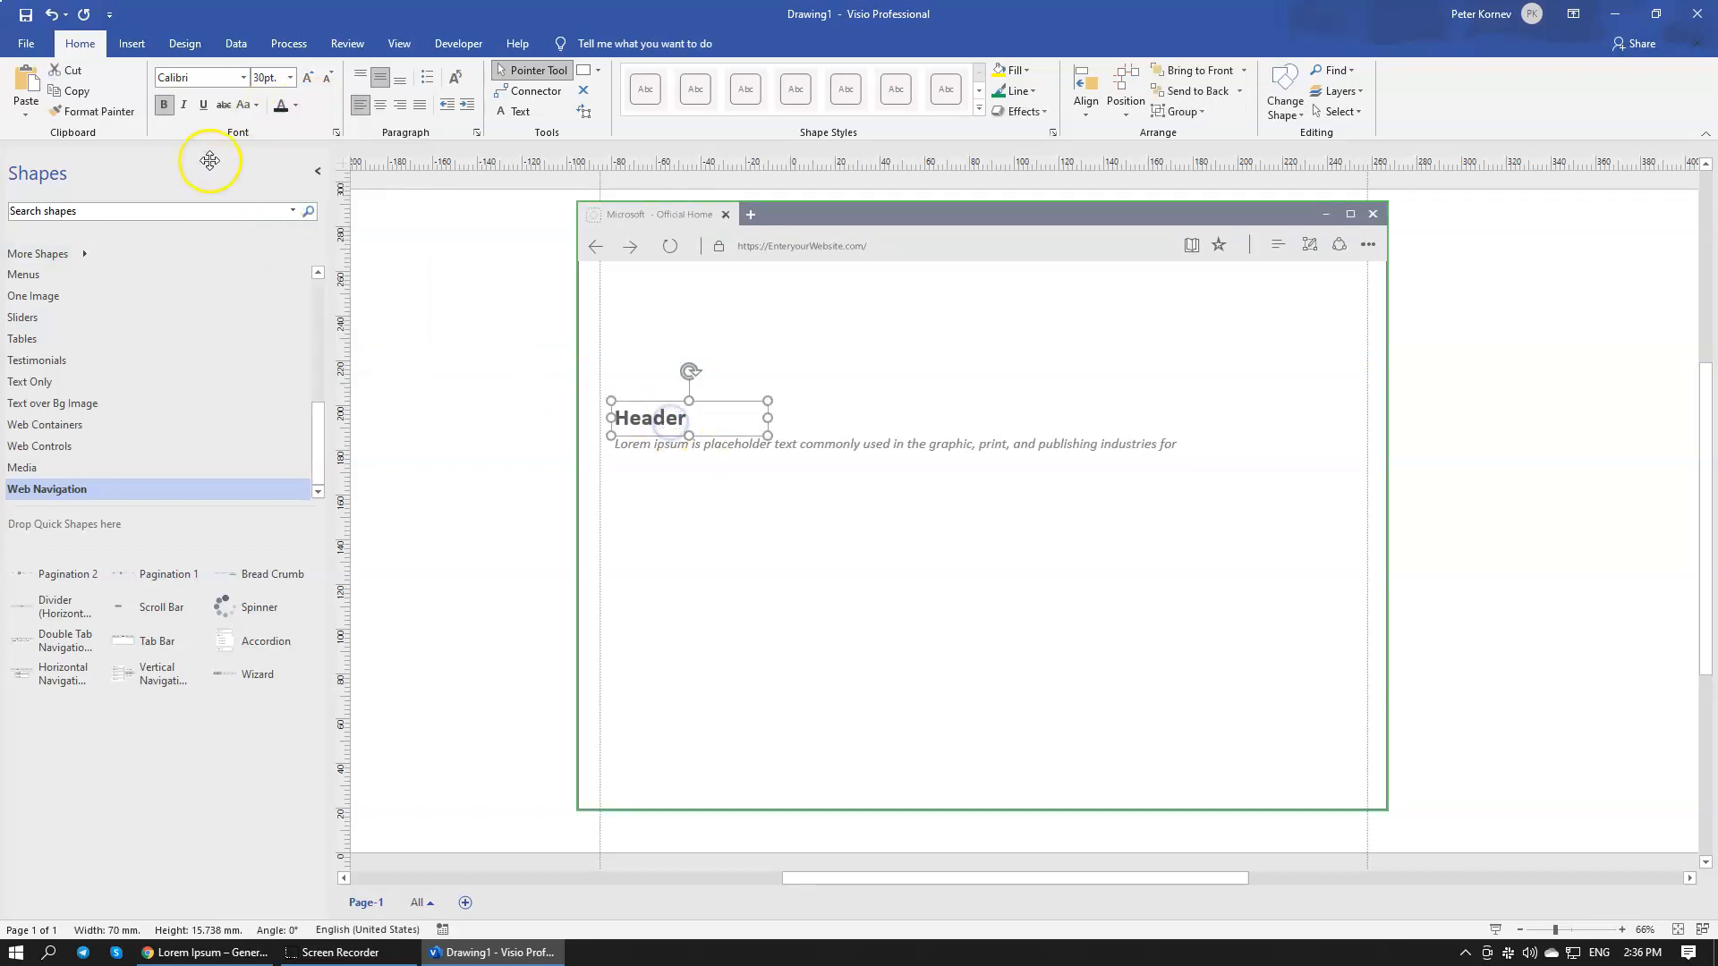
left_click(296, 106)
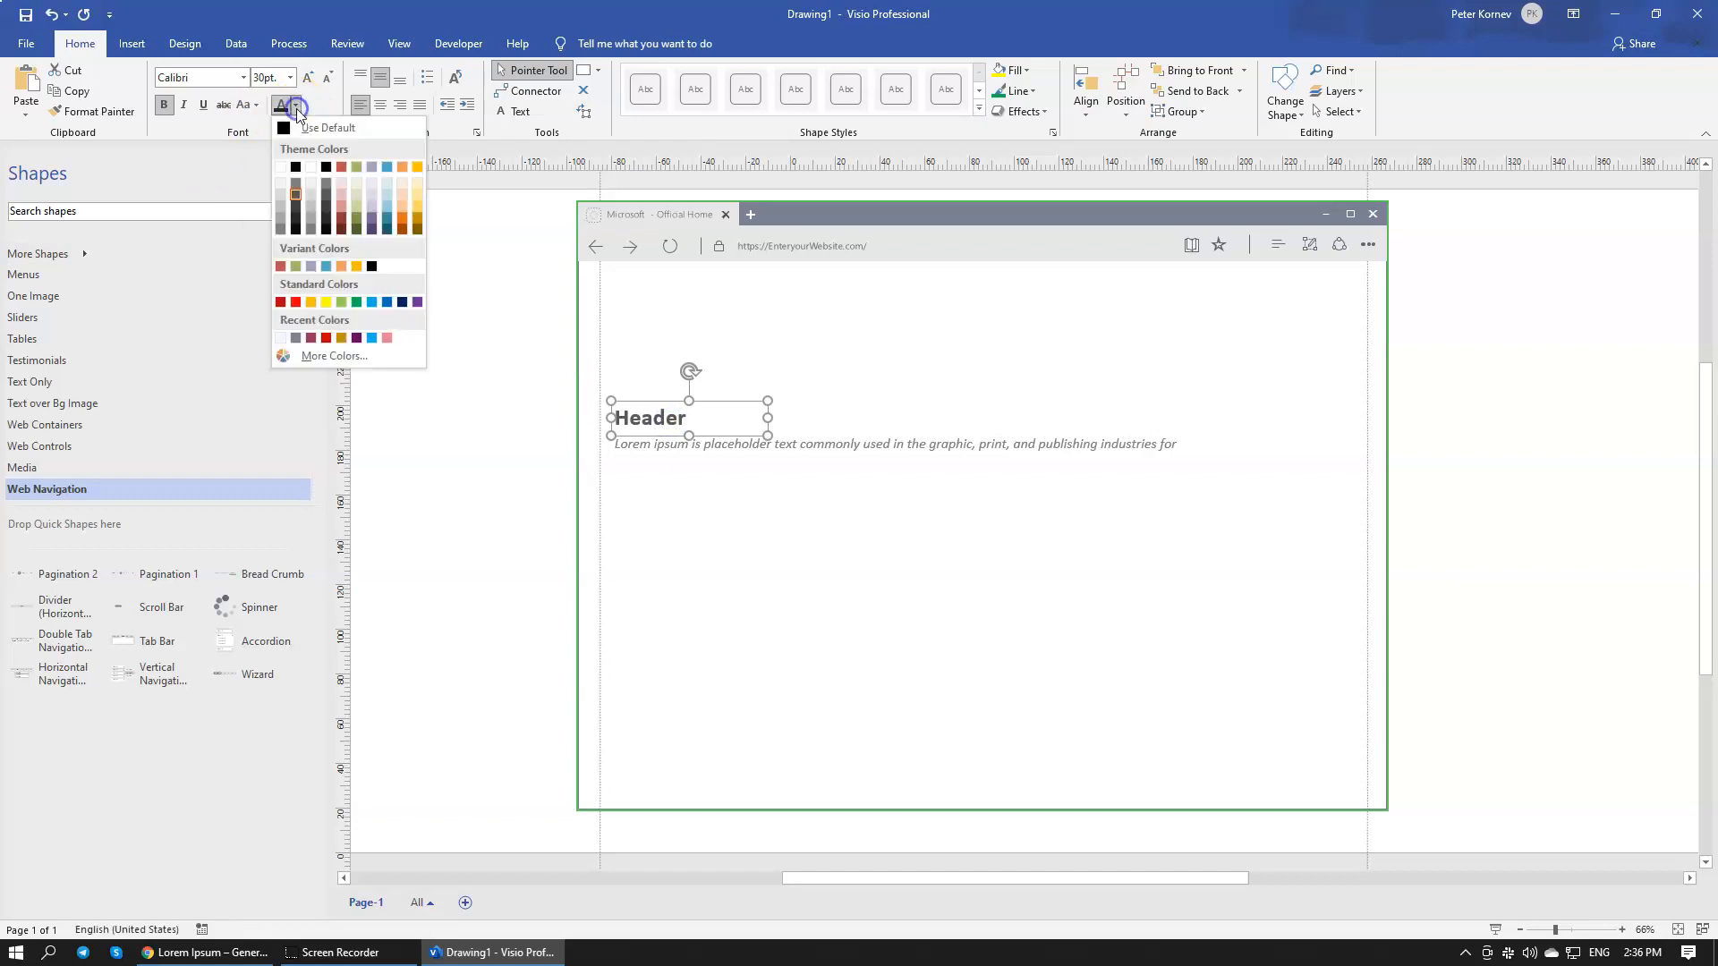
left_click(300, 221)
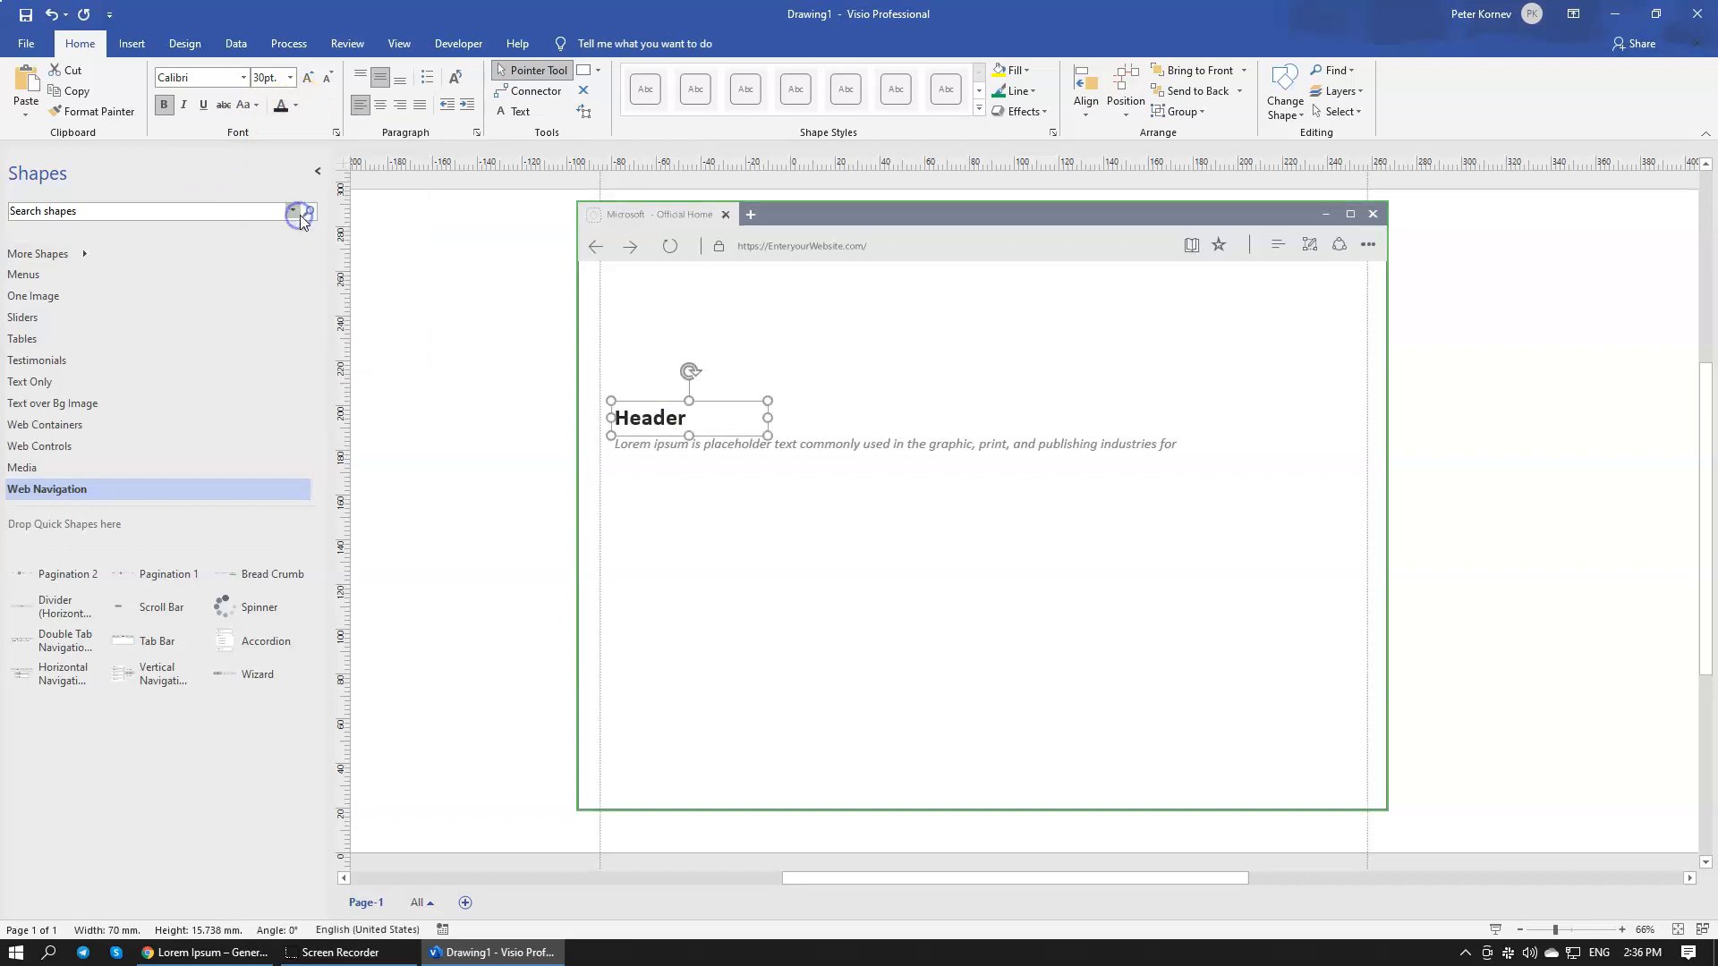
left_click(965, 614)
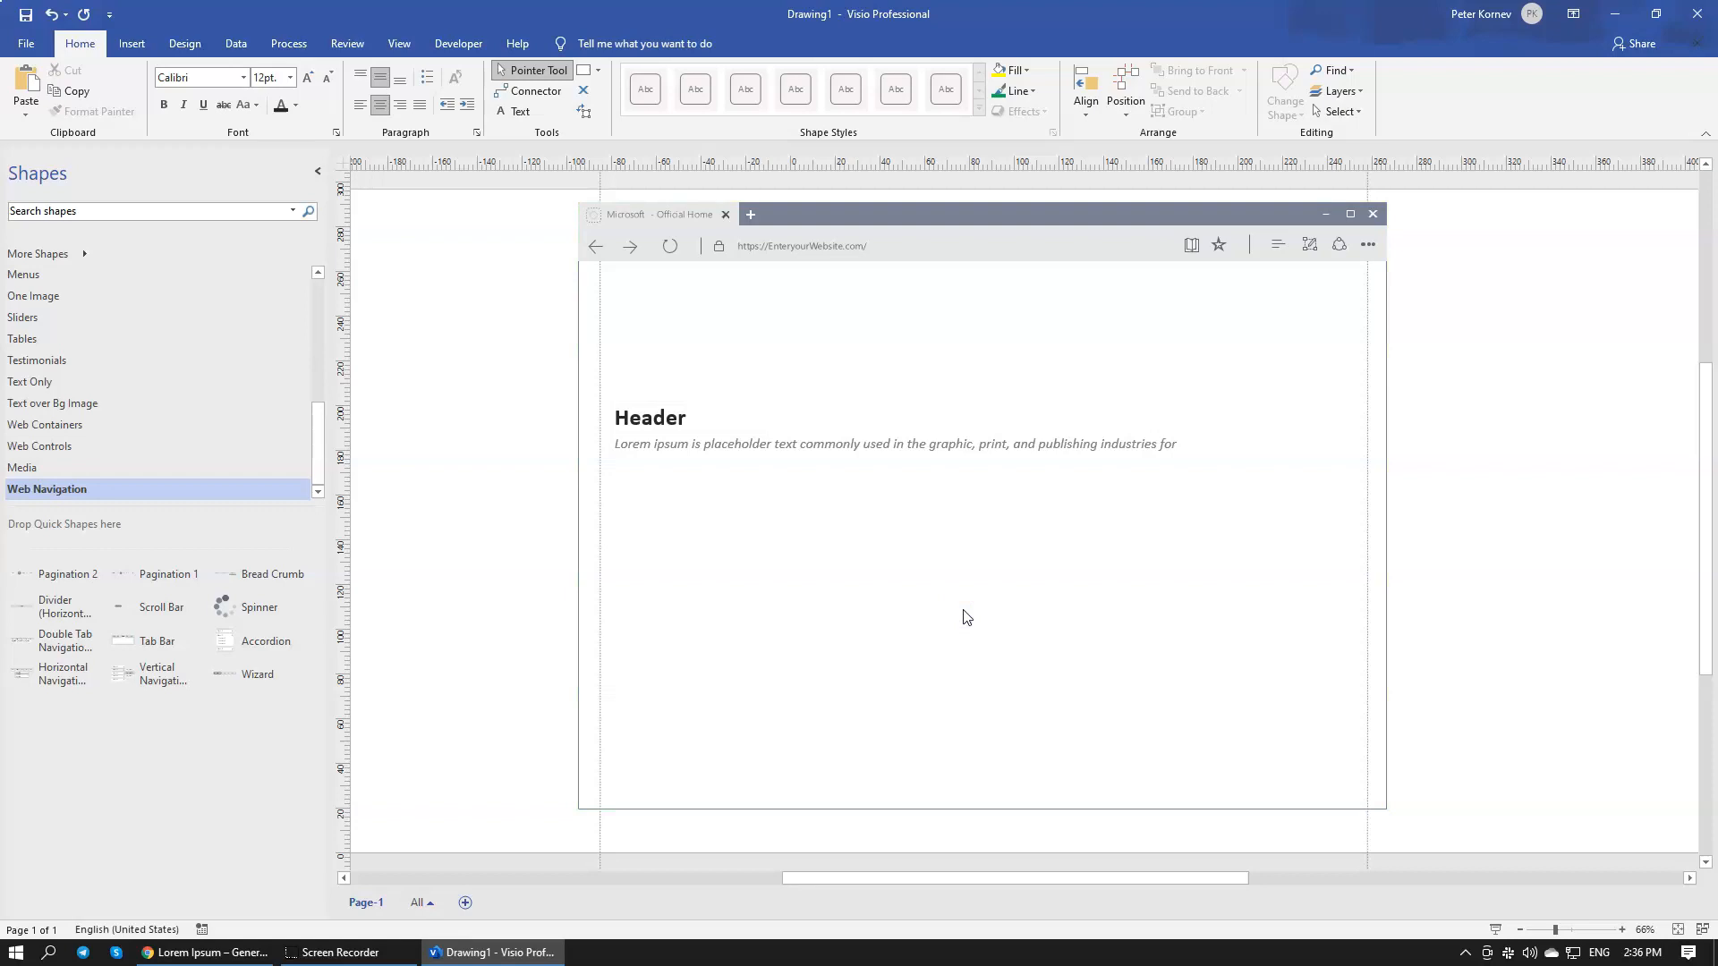
Step: In Chrome, close the Lorem Ipsum tab and review the Areas of Study carousel on rasmussen.edu before returning to Visio
left_click(251, 954)
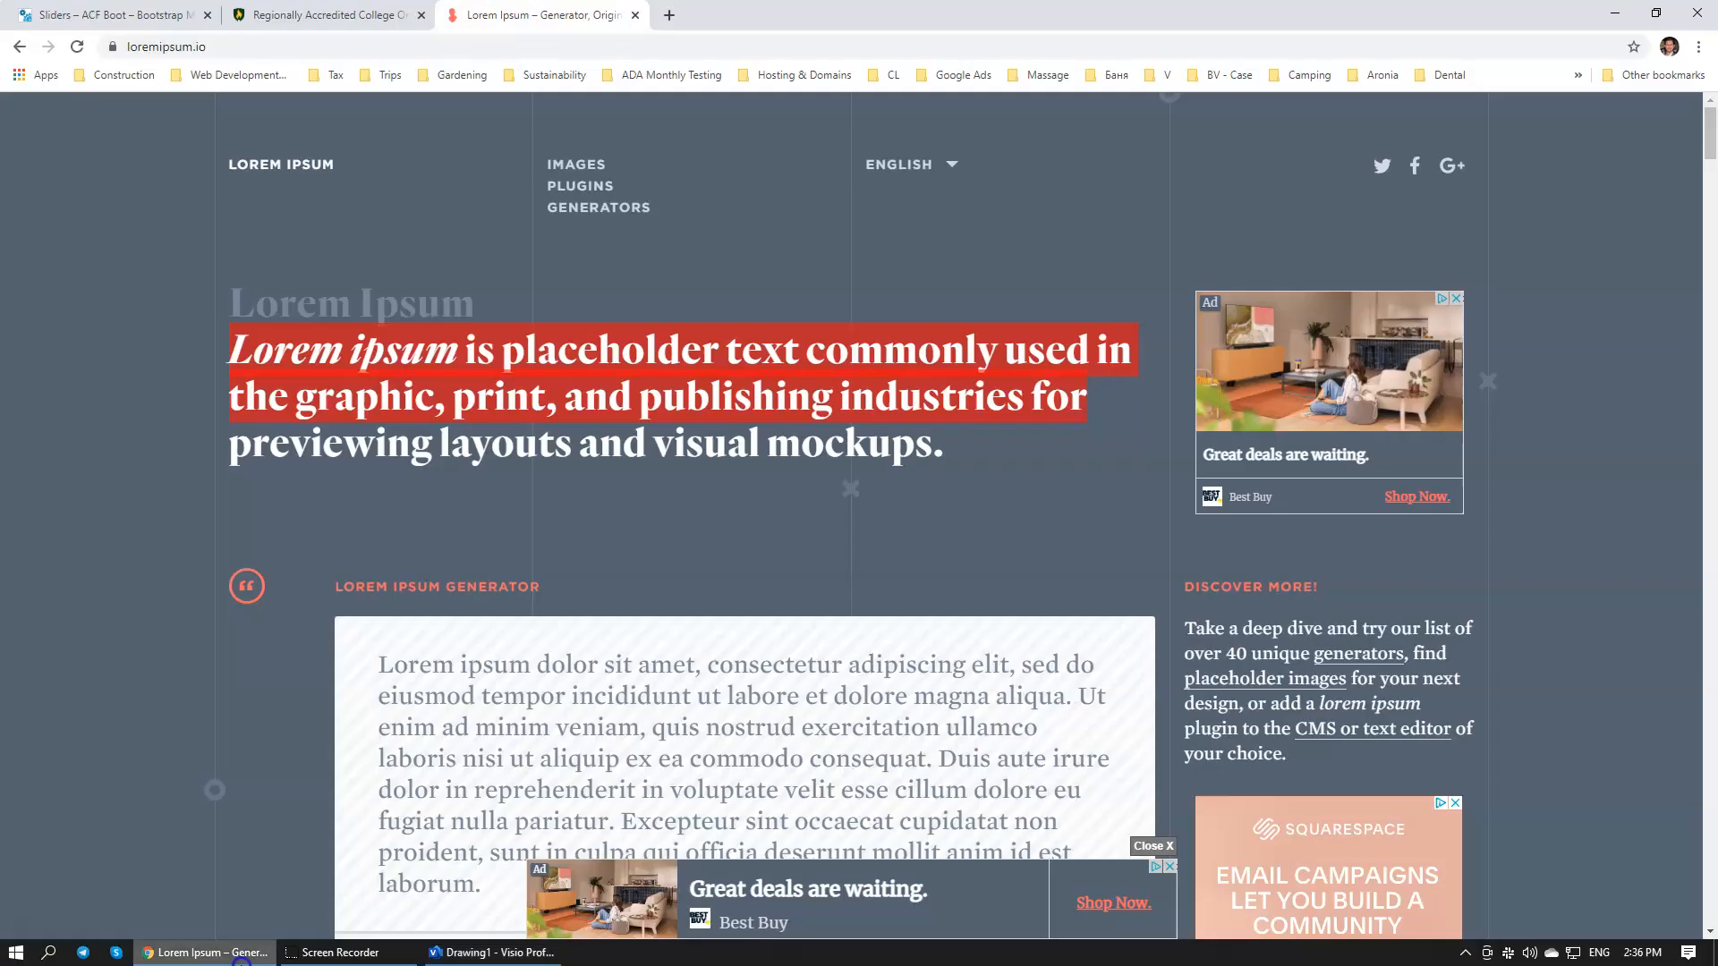
left_click(633, 15)
scroll(549, 567, "down", 3)
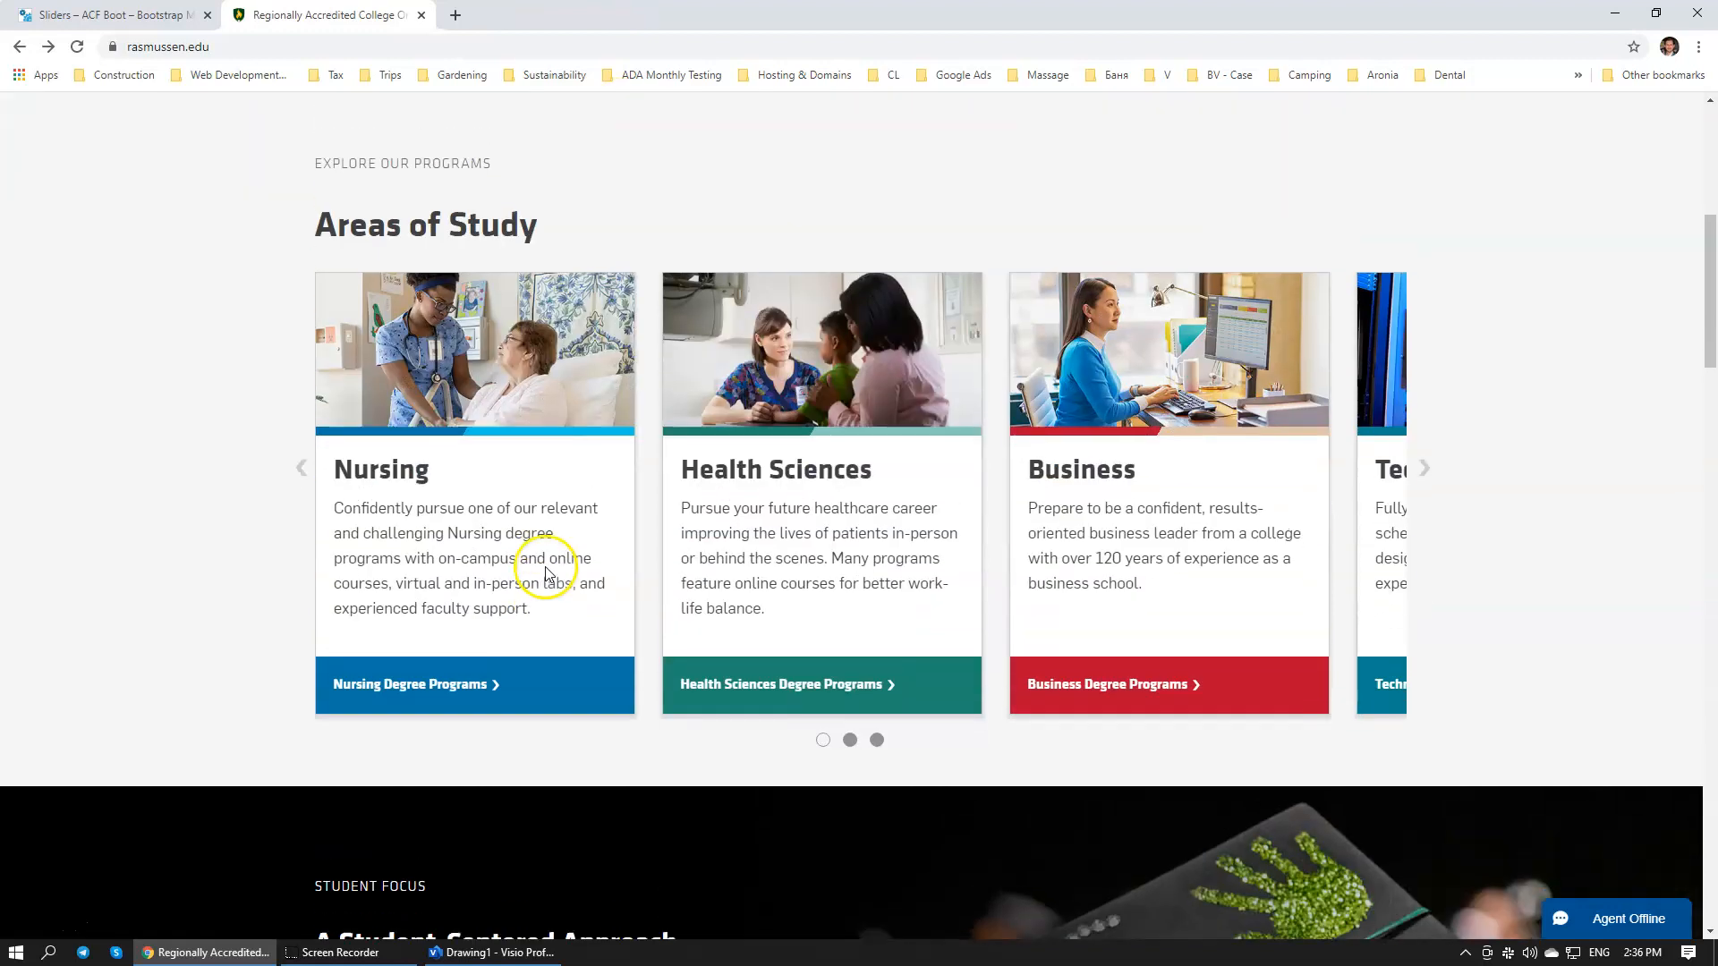
scroll(407, 548, "up", 1)
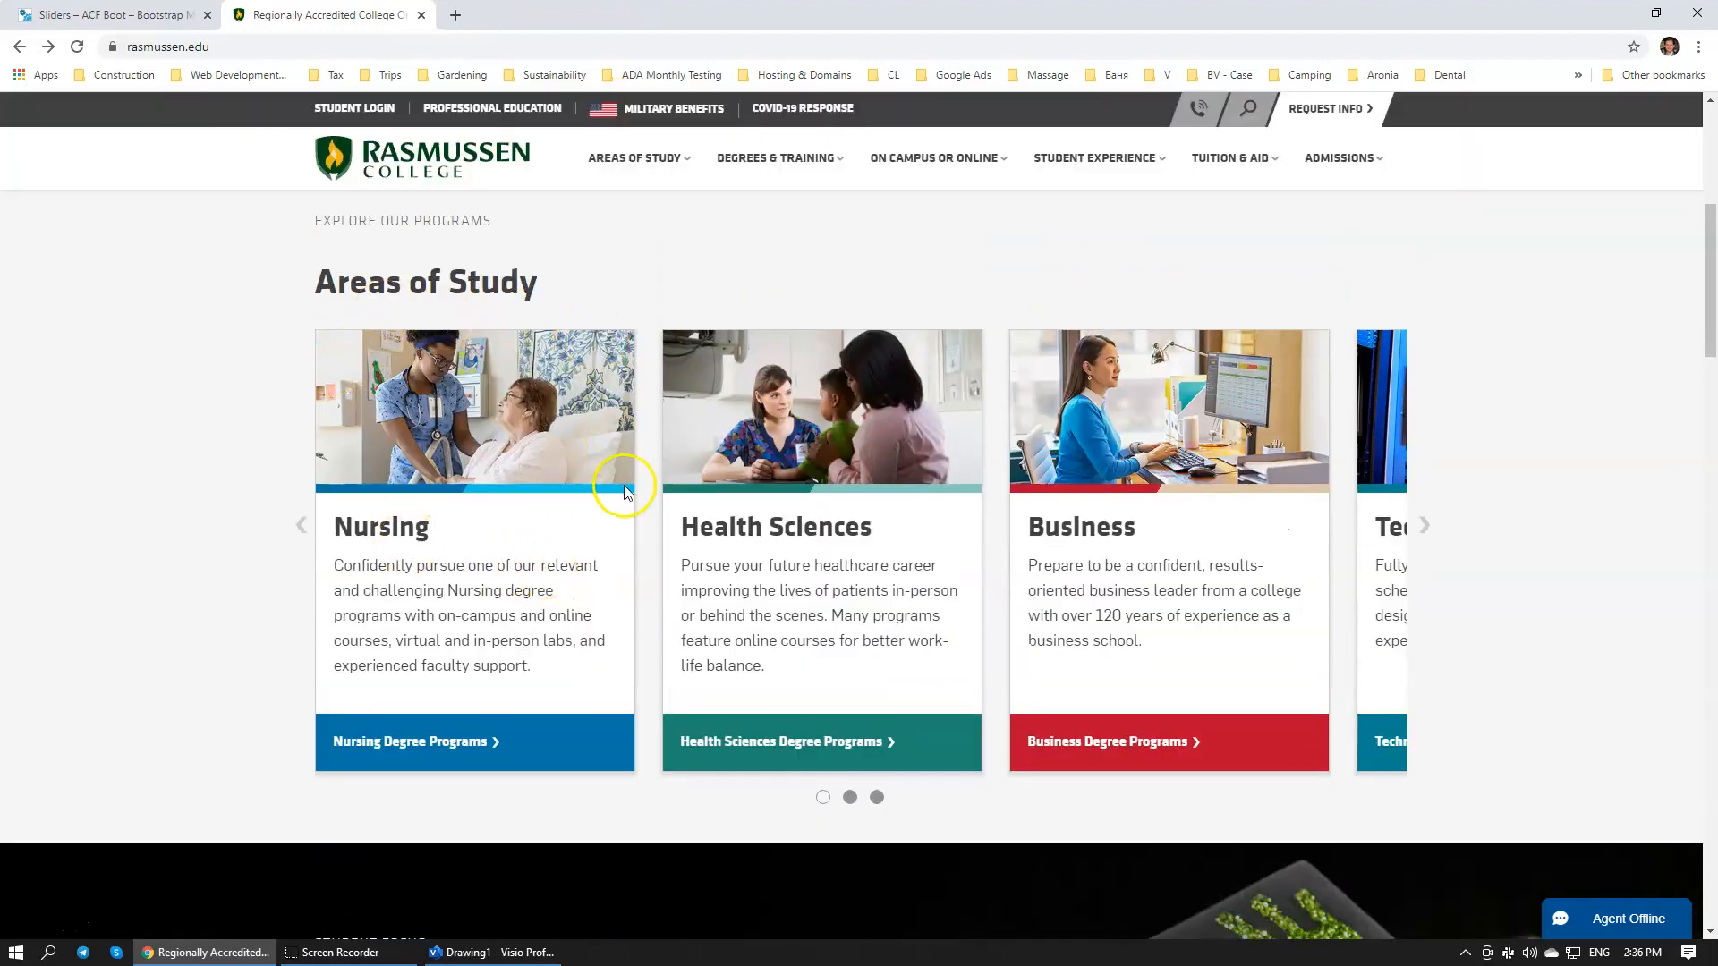
left_click(467, 952)
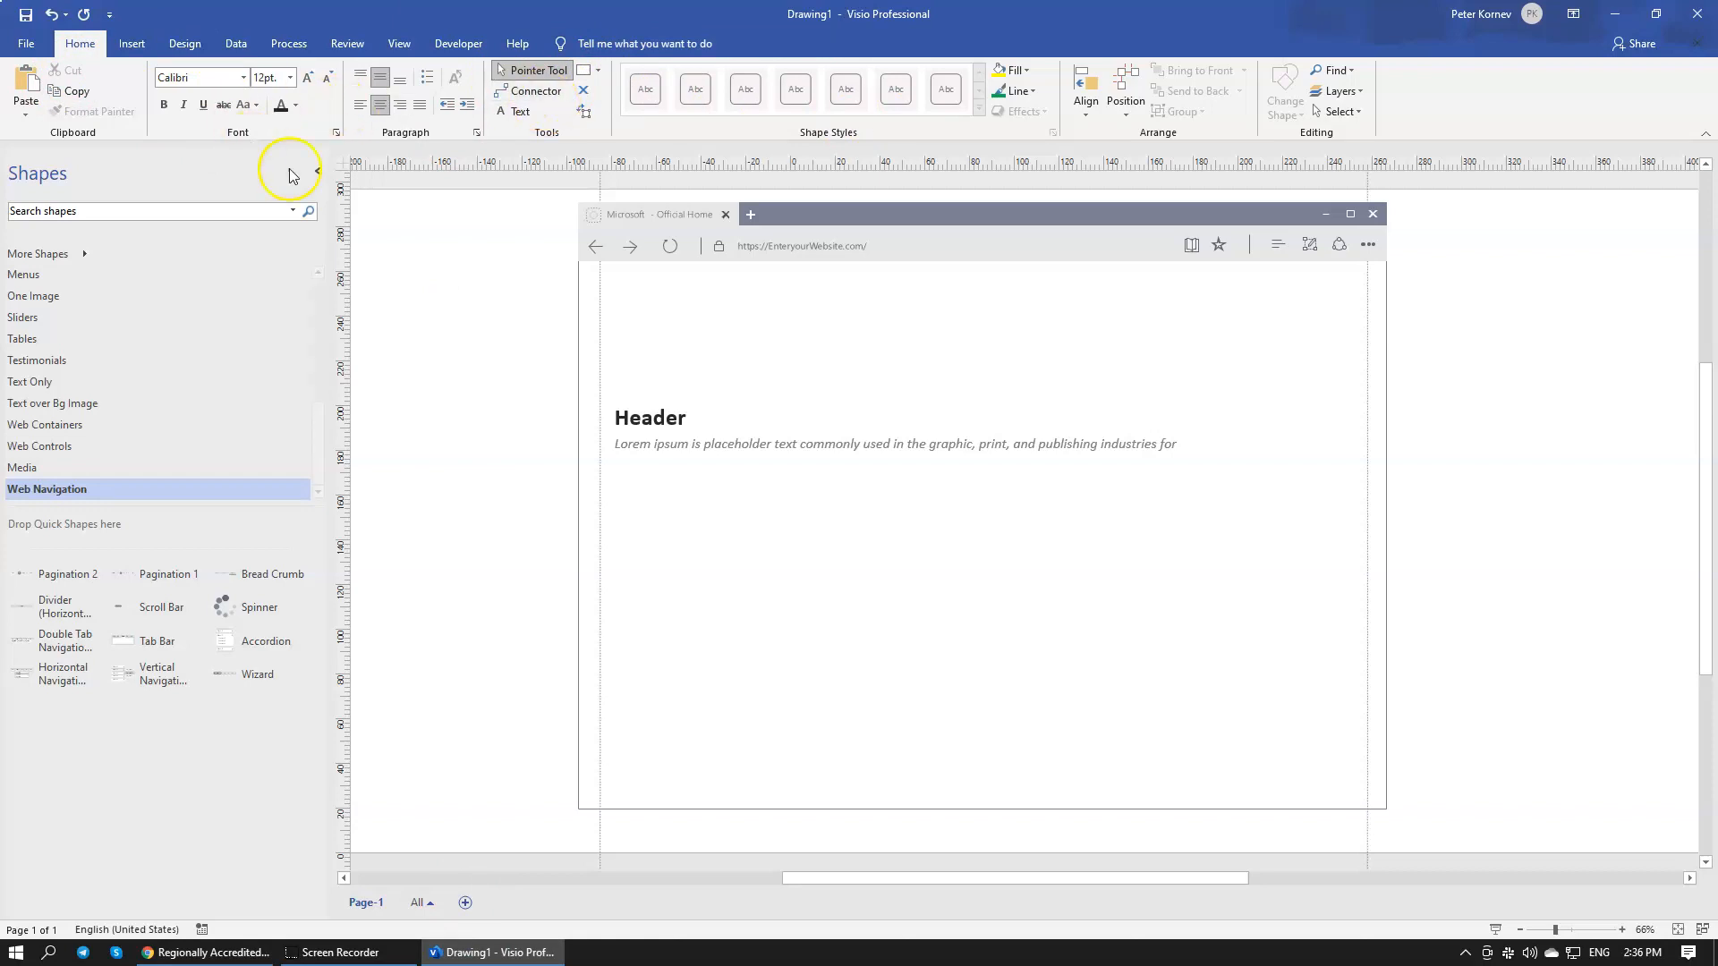
Step: Add a "<" text box below the placeholder line and narrow it to about 16 mm wide
left_click(529, 115)
left_click_drag(732, 559, 852, 580)
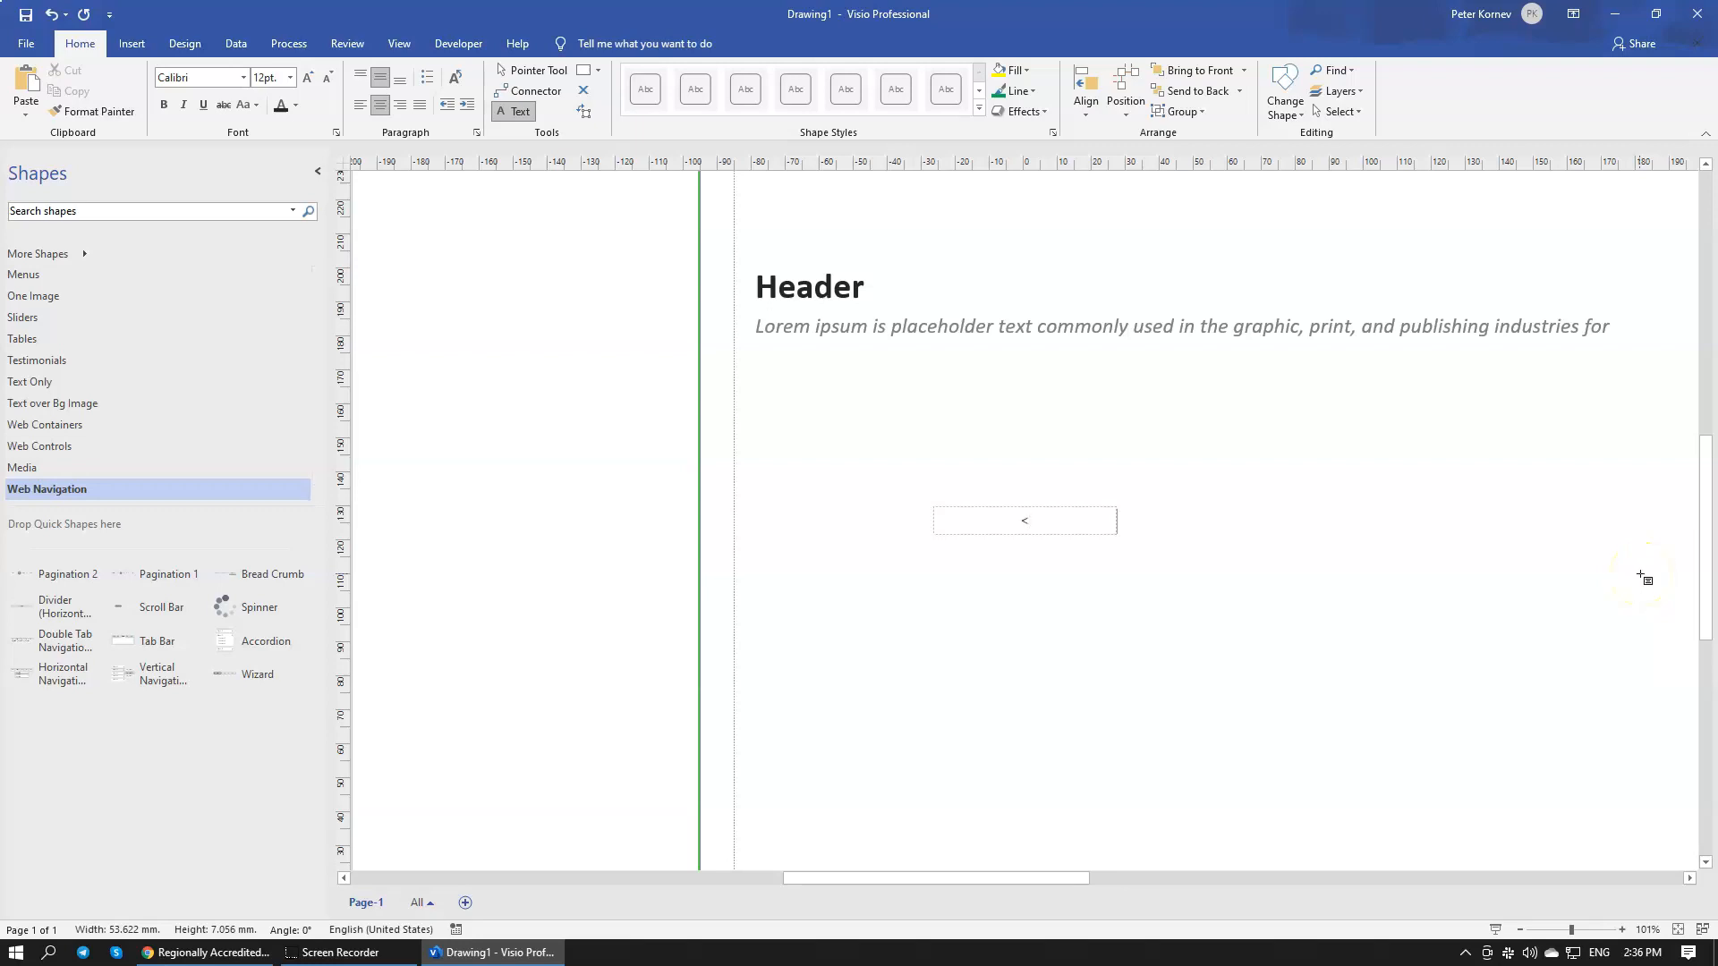
left_click(532, 70)
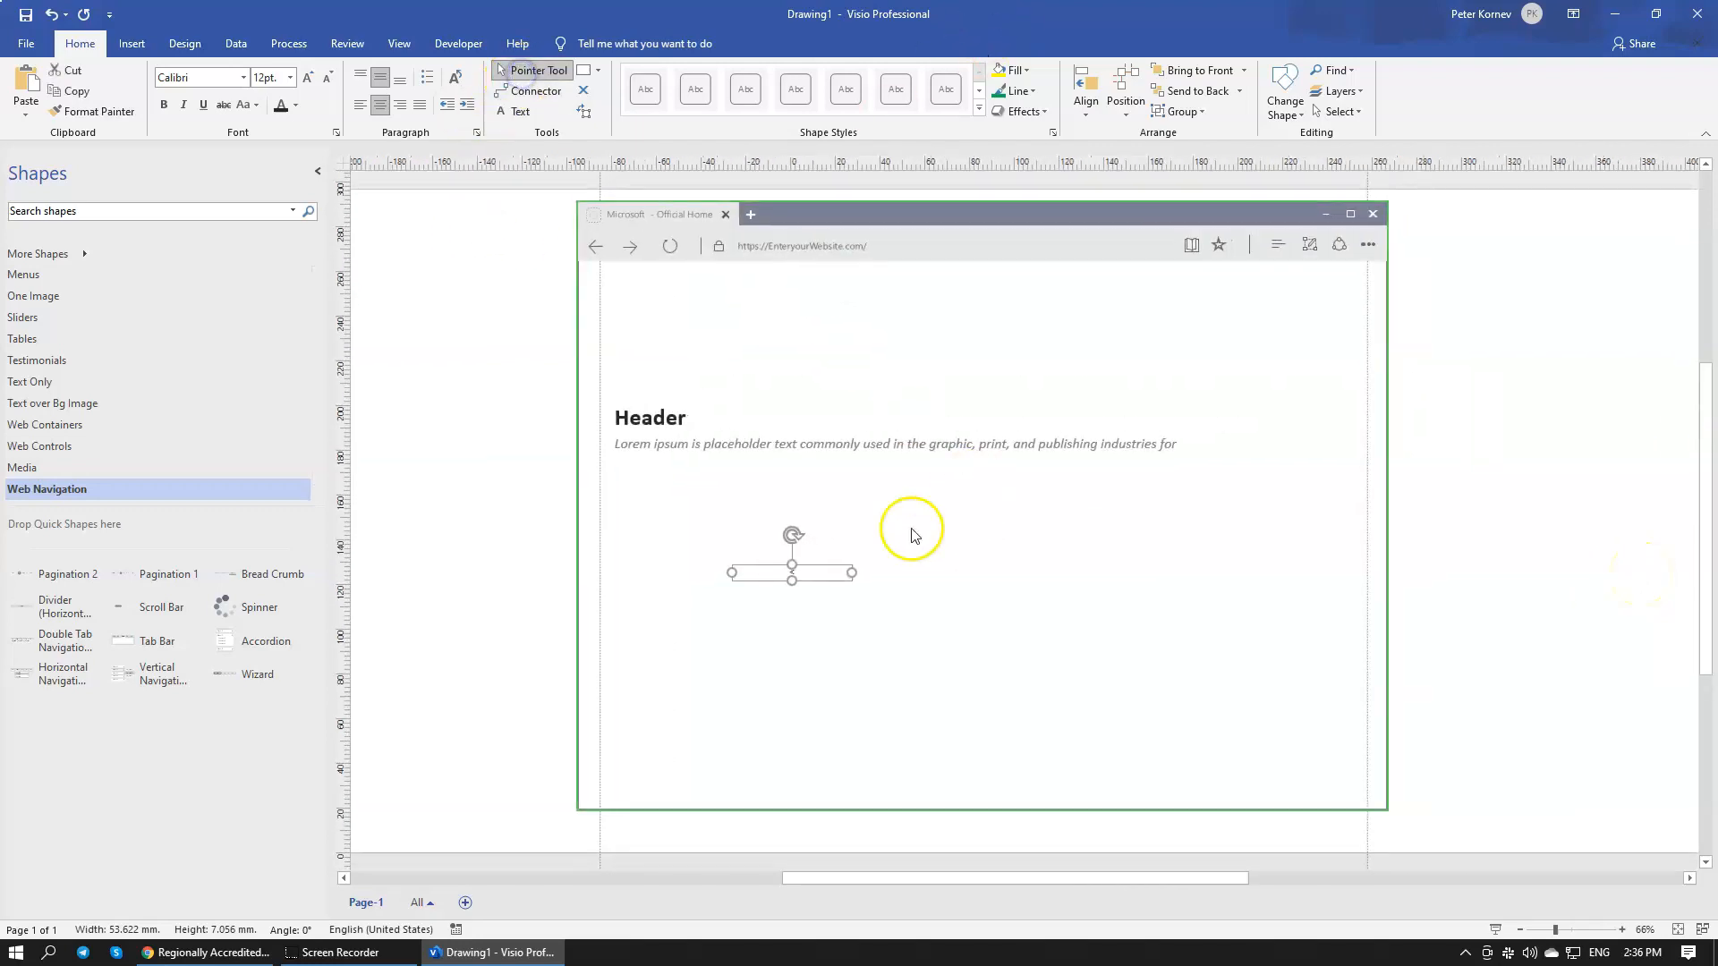
left_click_drag(858, 576, 761, 558)
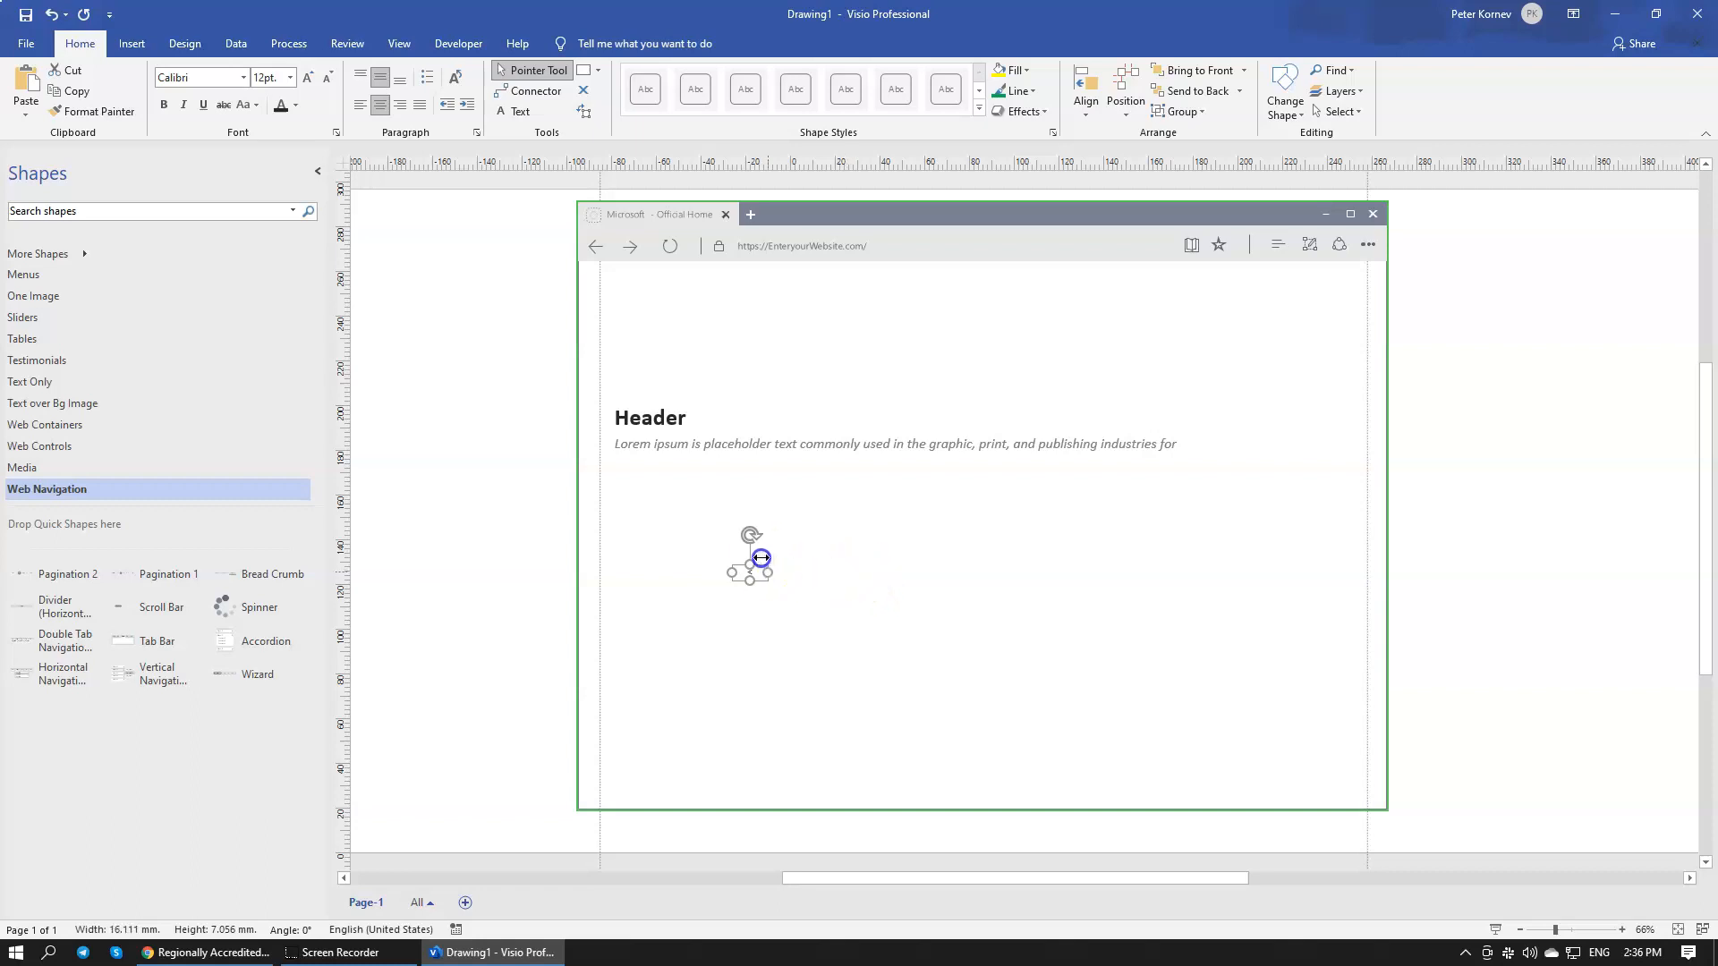
left_click(828, 600)
Step: Format the "<" arrow as 36 pt bold text and resize its box to about 14 × 16 mm
left_click(750, 577)
left_click(307, 79)
left_click(169, 109)
left_click_drag(750, 580, 757, 612)
left_click(886, 613)
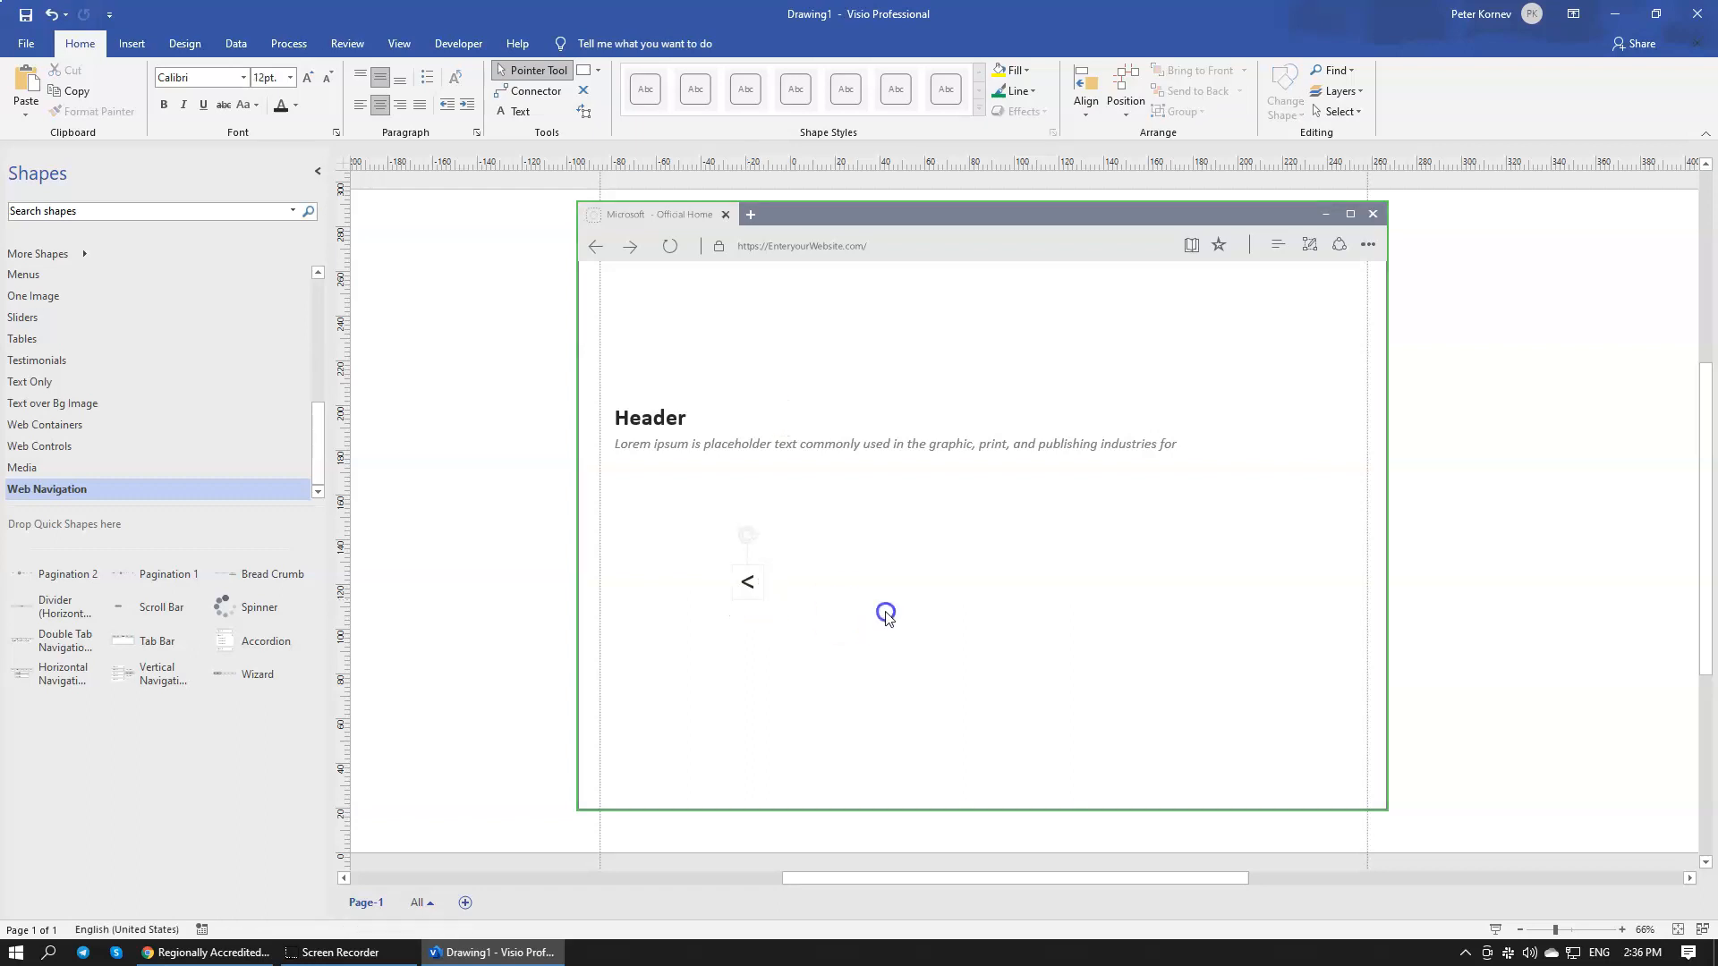
left_click(751, 585)
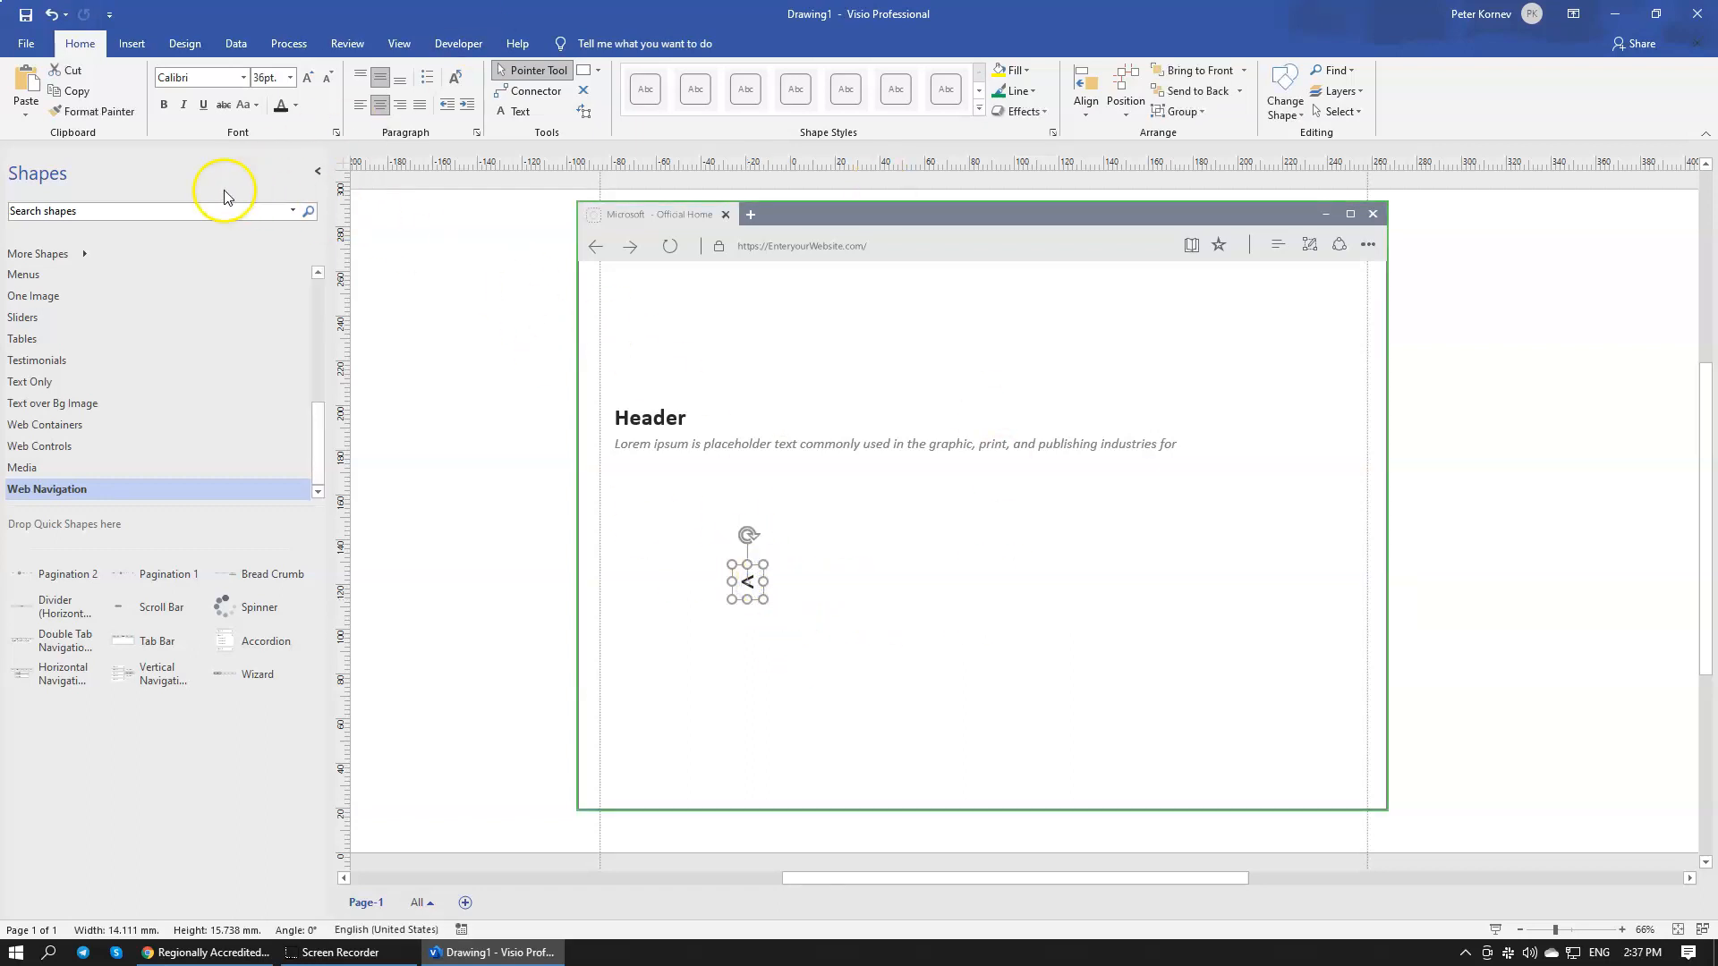
left_click(163, 105)
left_click(846, 591)
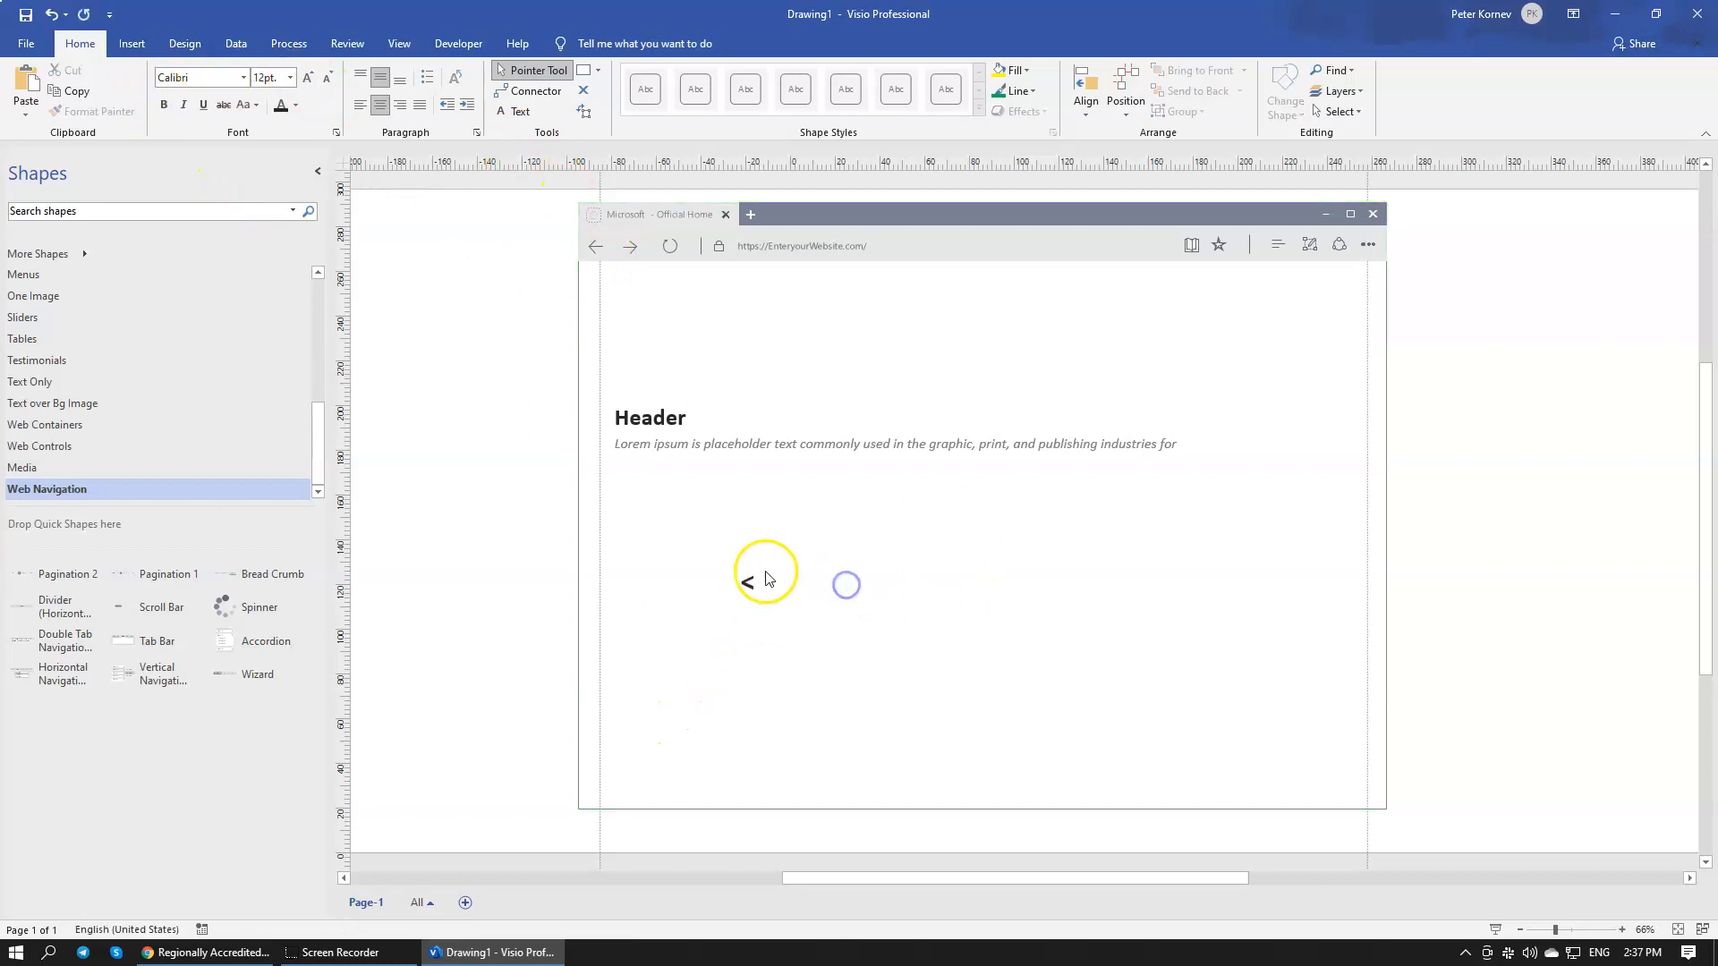
Step: Enlarge the "<" arrow to 60 pt and centre it on the left vertical guide below the placeholder text
left_click(752, 585)
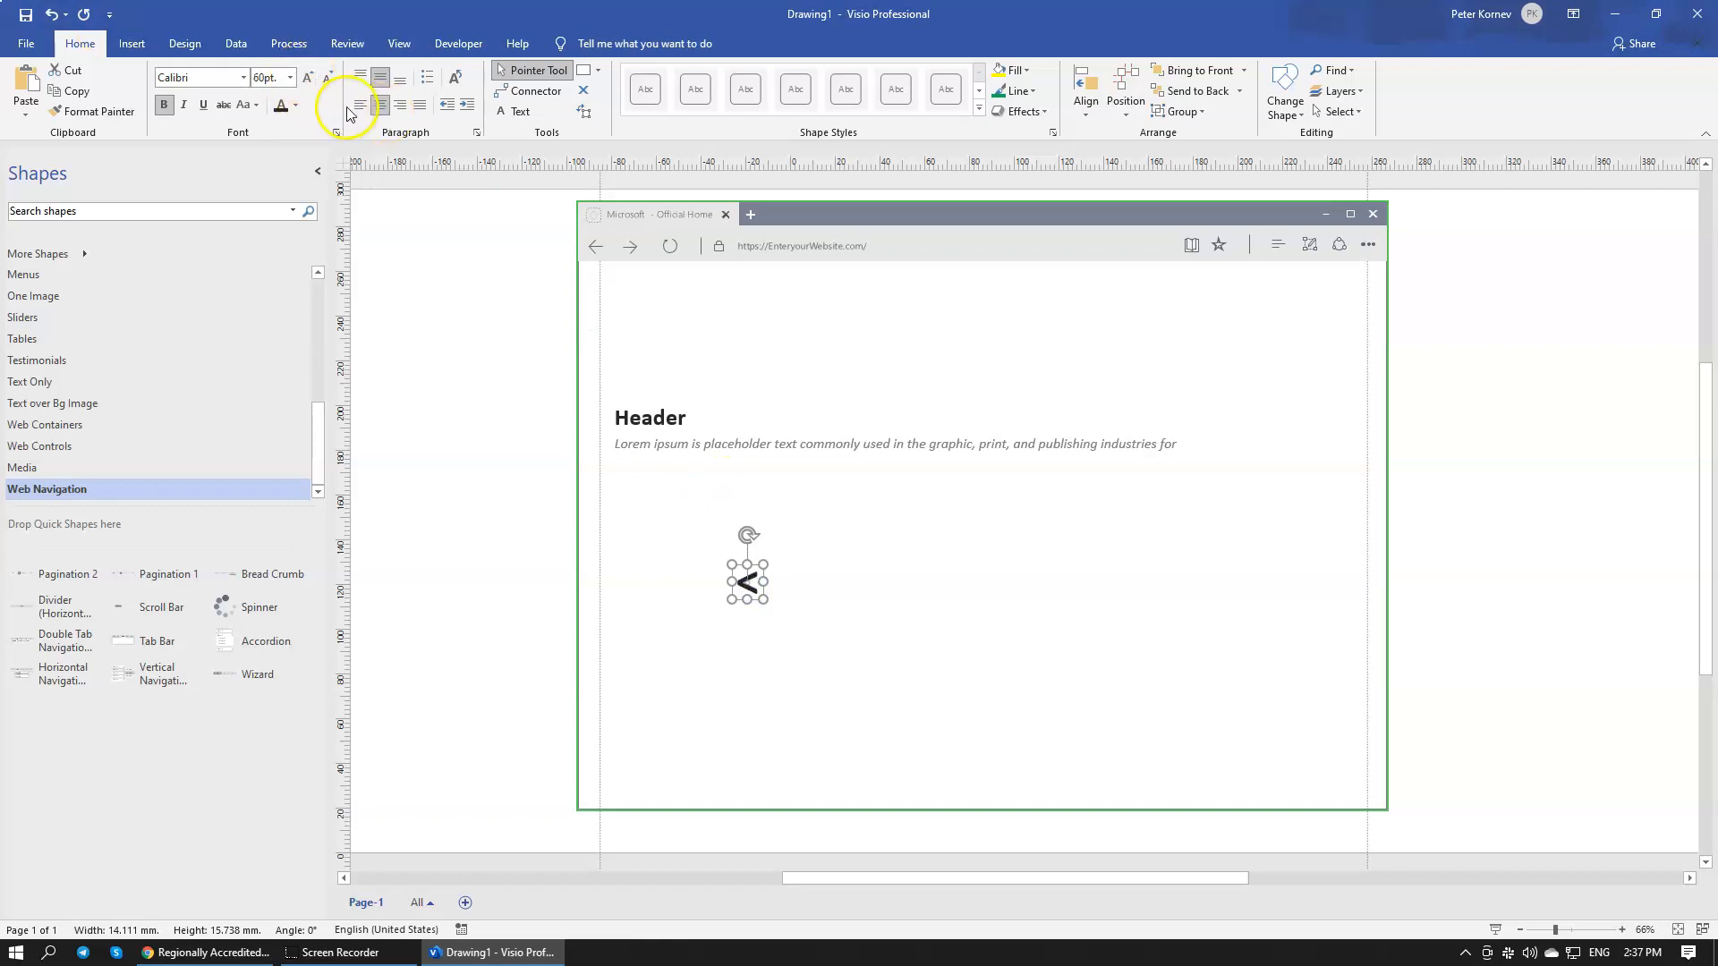
left_click(754, 585)
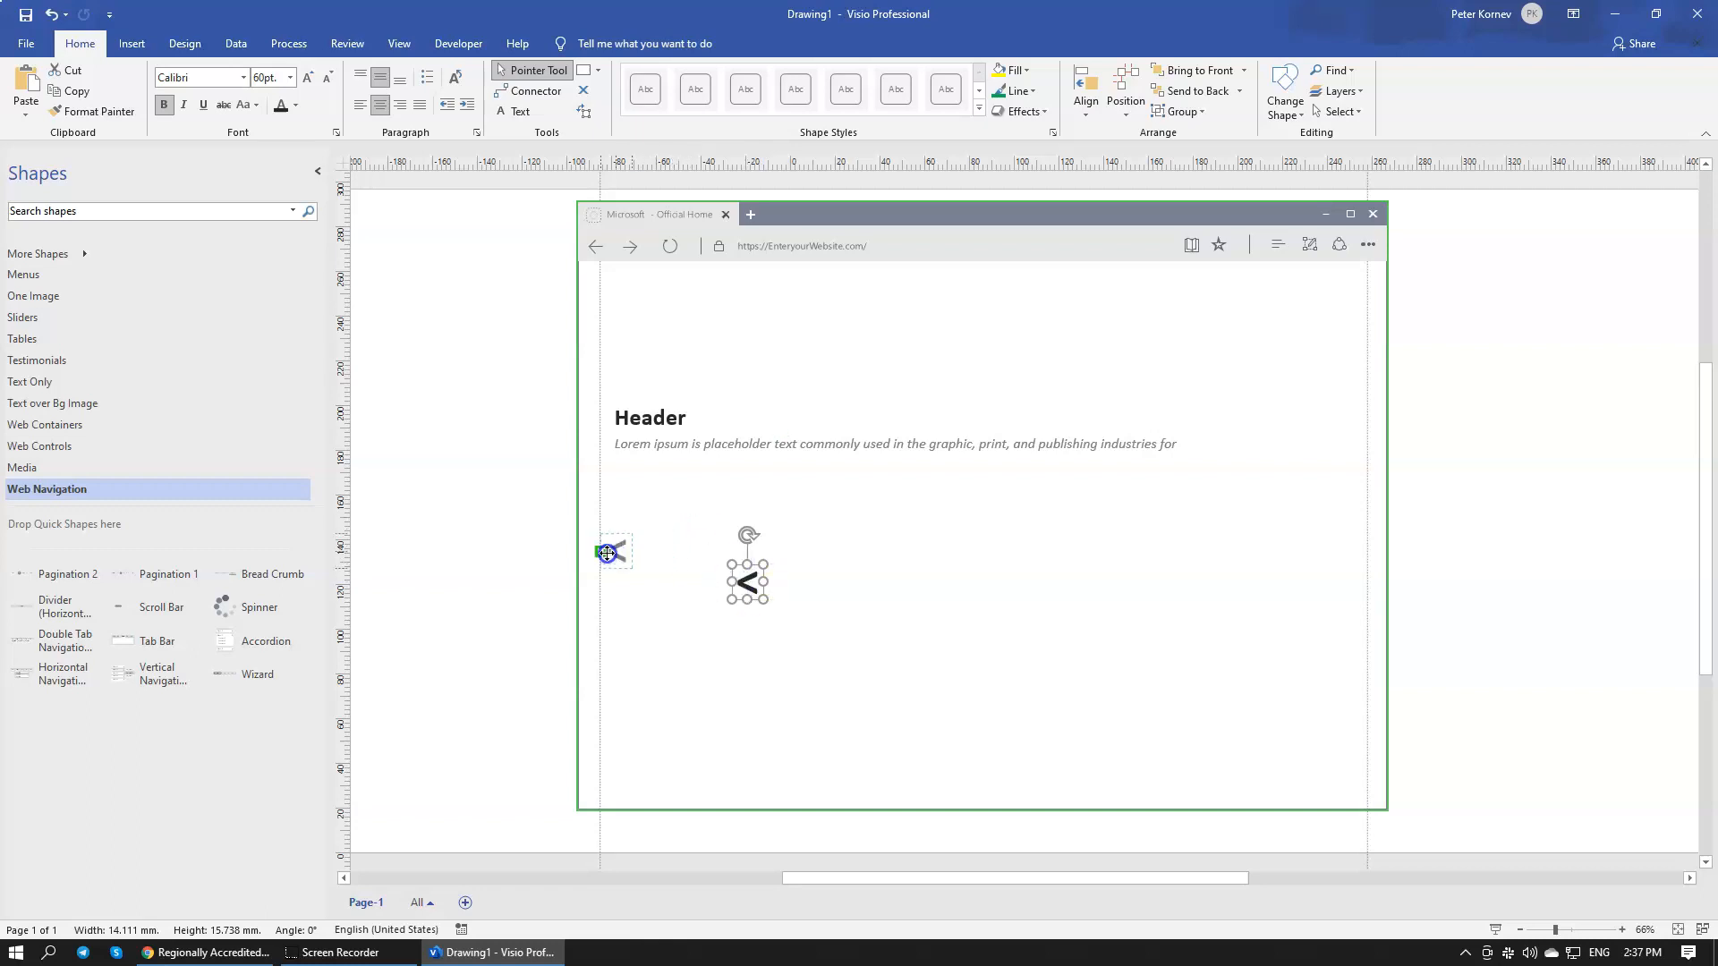
left_click_drag(604, 552, 599, 551)
left_click(649, 554)
left_click_drag(609, 565, 609, 566)
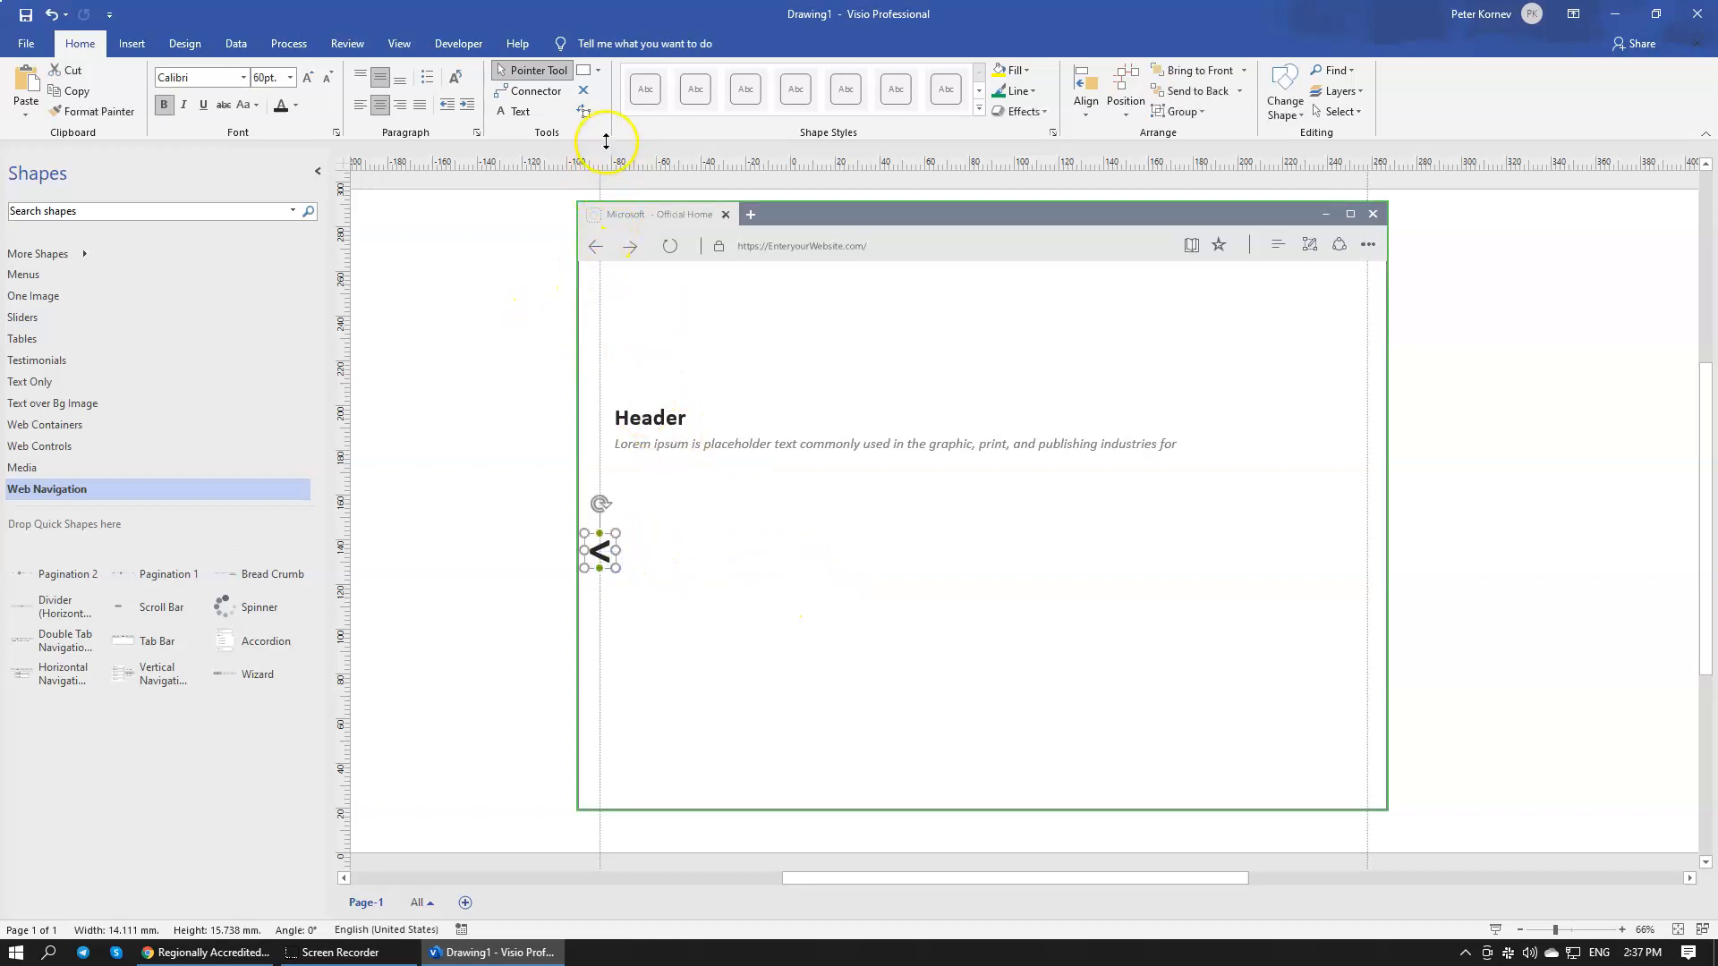
Step: Resize the "<" box to about 17 × 19 mm and format the arrow as 36 pt medium grey text
left_click_drag(611, 539, 622, 536)
left_click(328, 78)
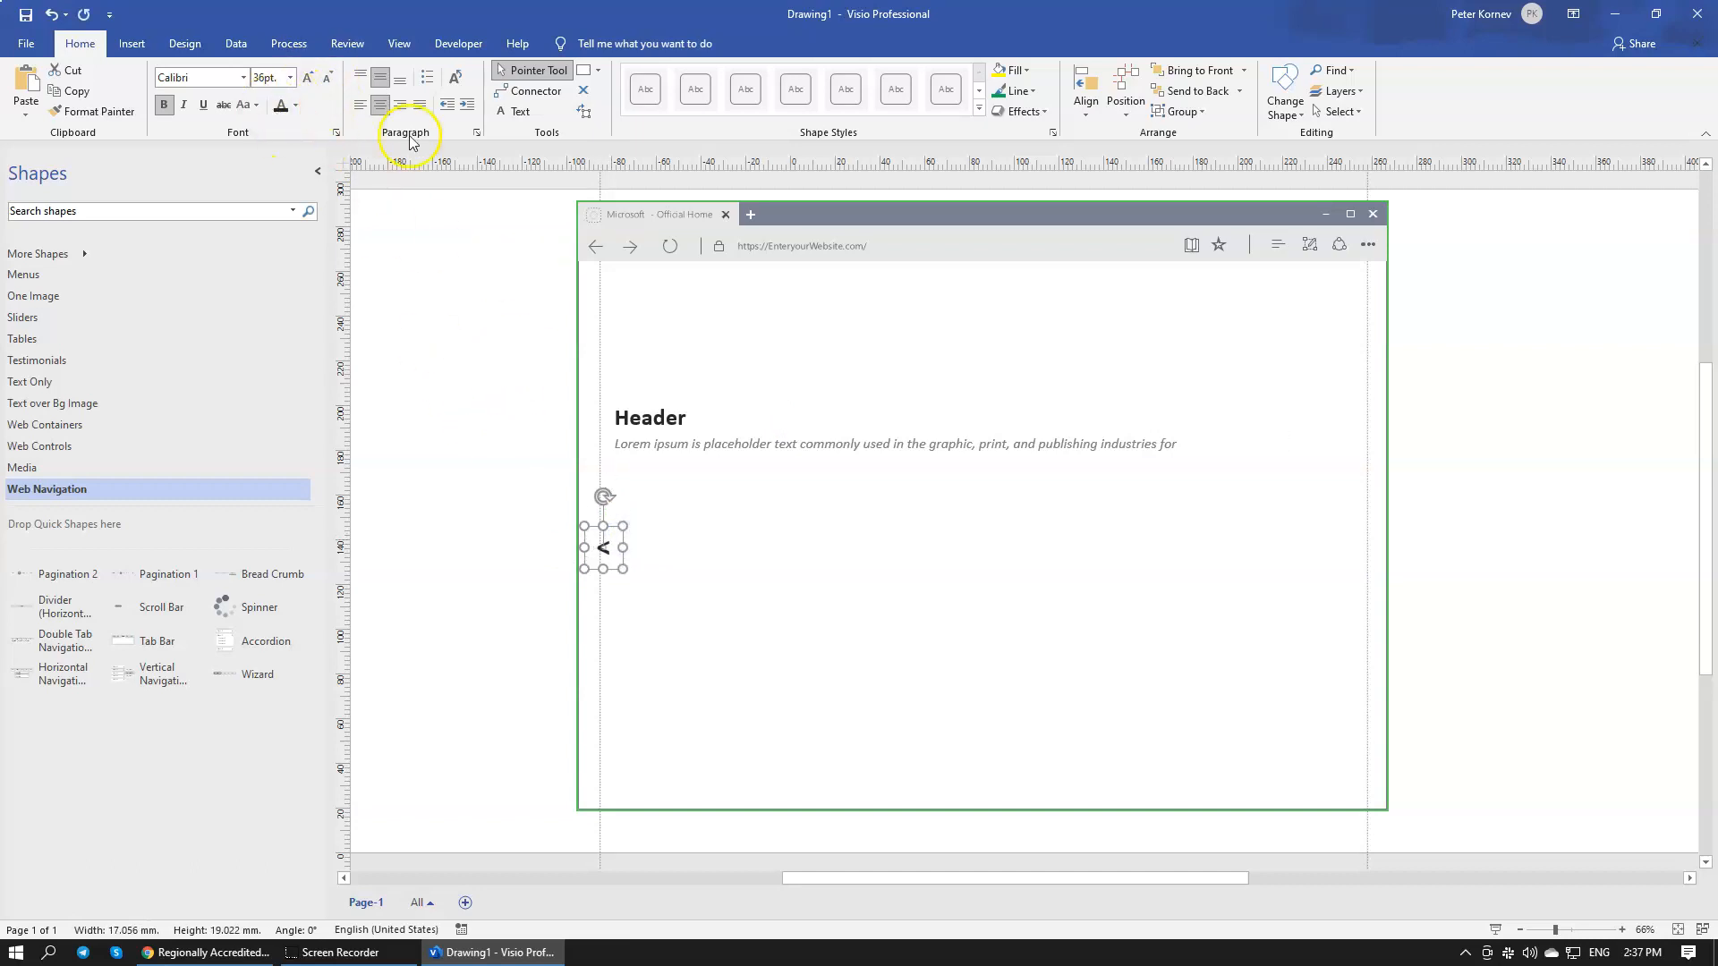
left_click(296, 106)
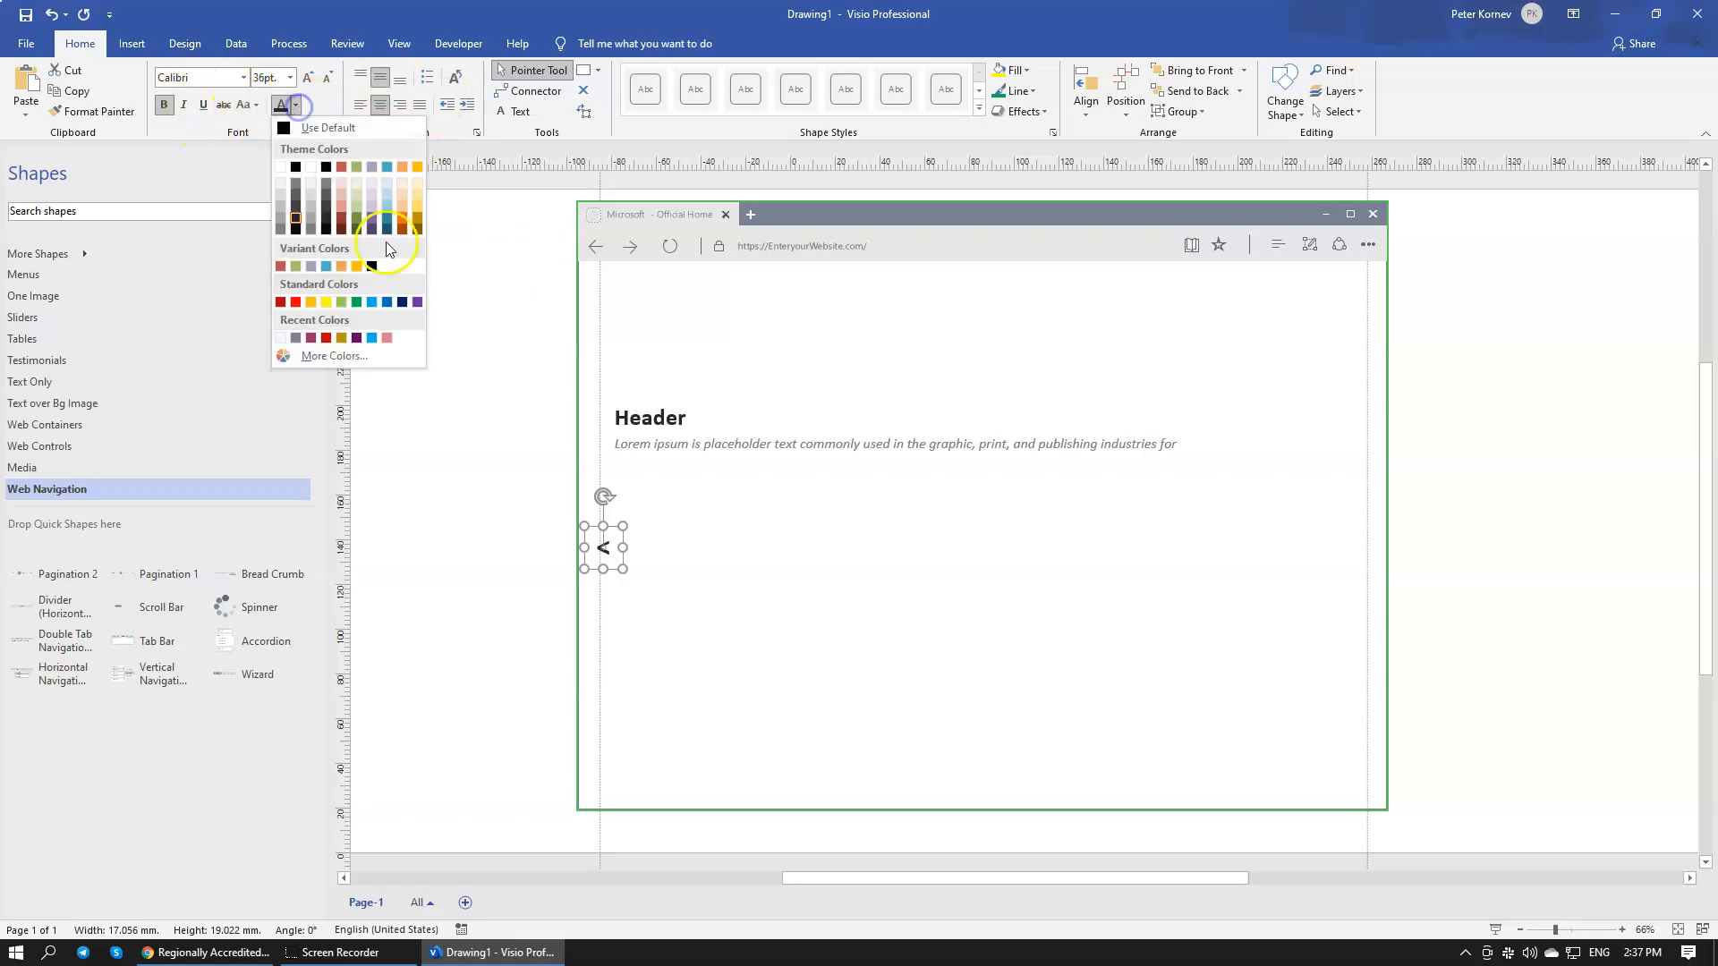
left_click(282, 231)
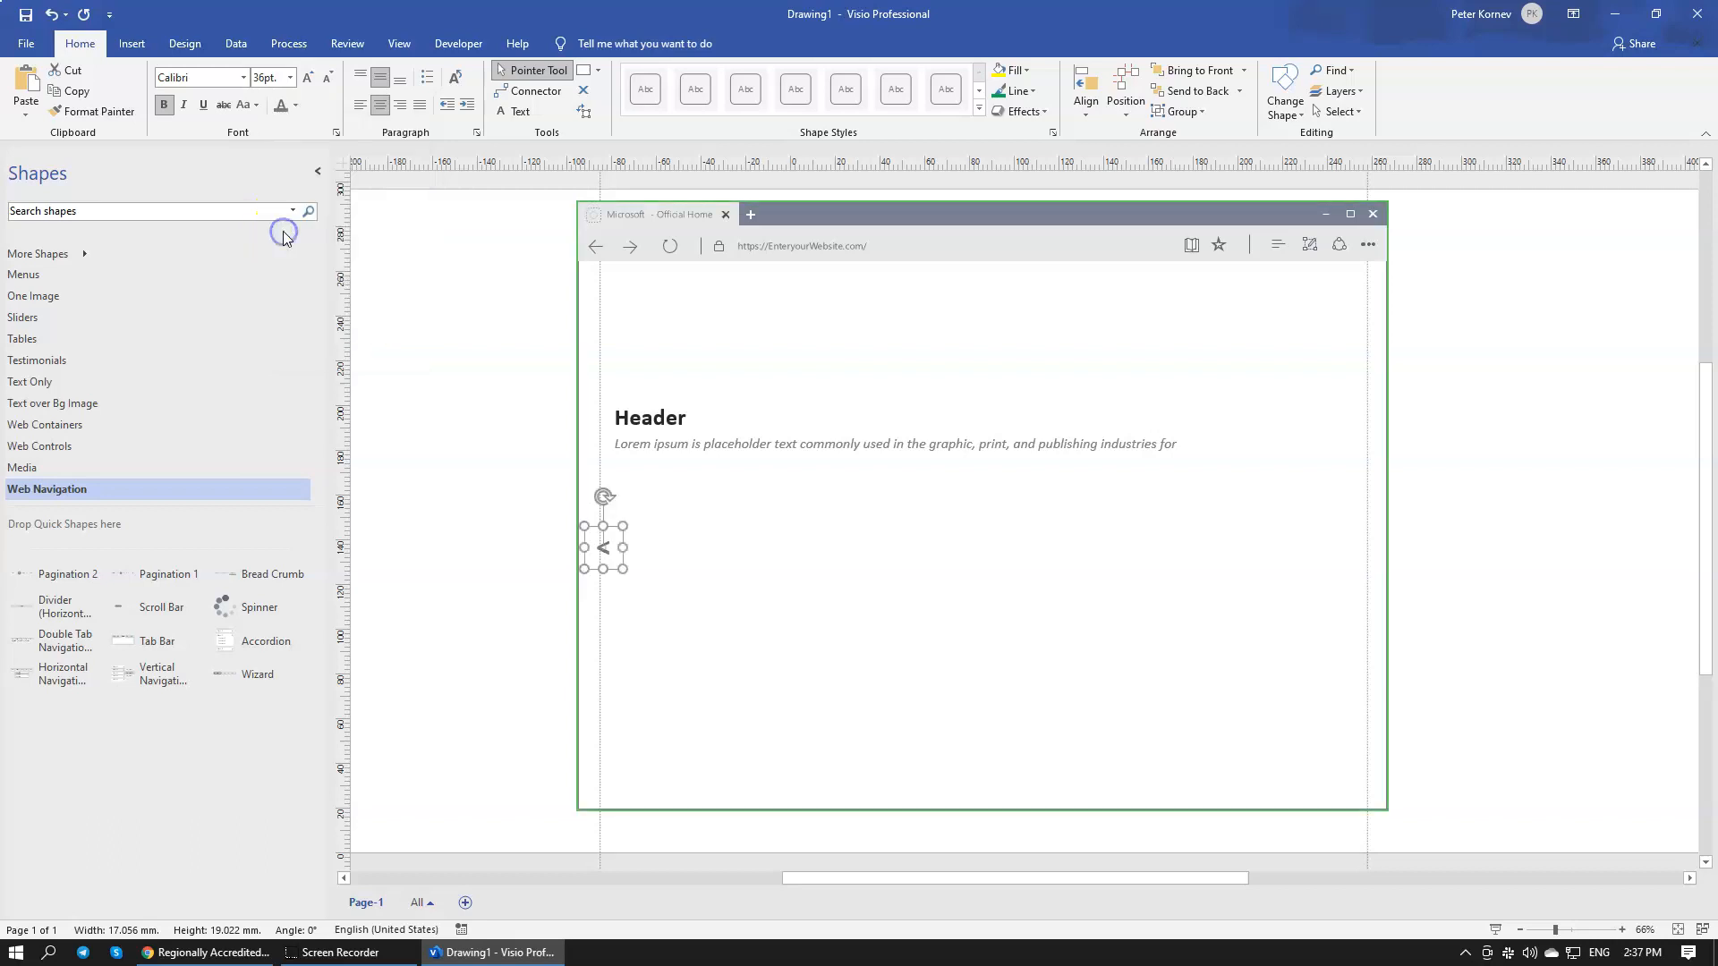
left_click(649, 549)
Step: Duplicate the "<" arrow box and change the copy's text to ">"
left_click(607, 547)
left_click_drag(611, 529, 675, 592)
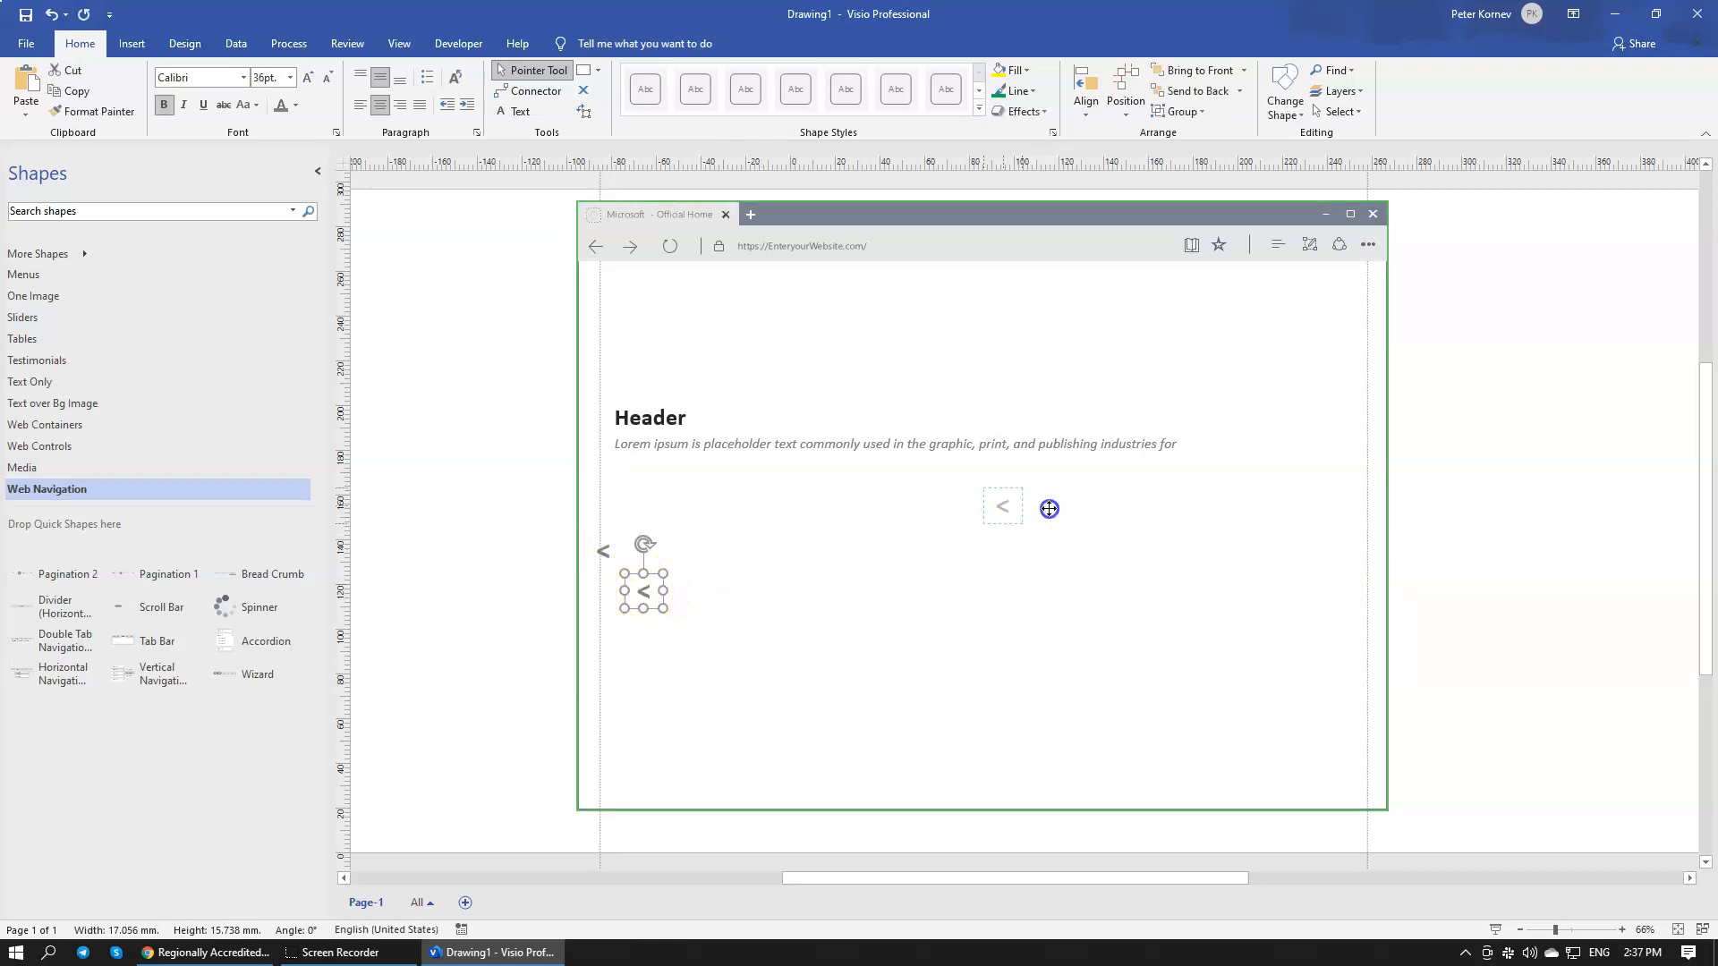
left_click_drag(1082, 556, 1082, 556)
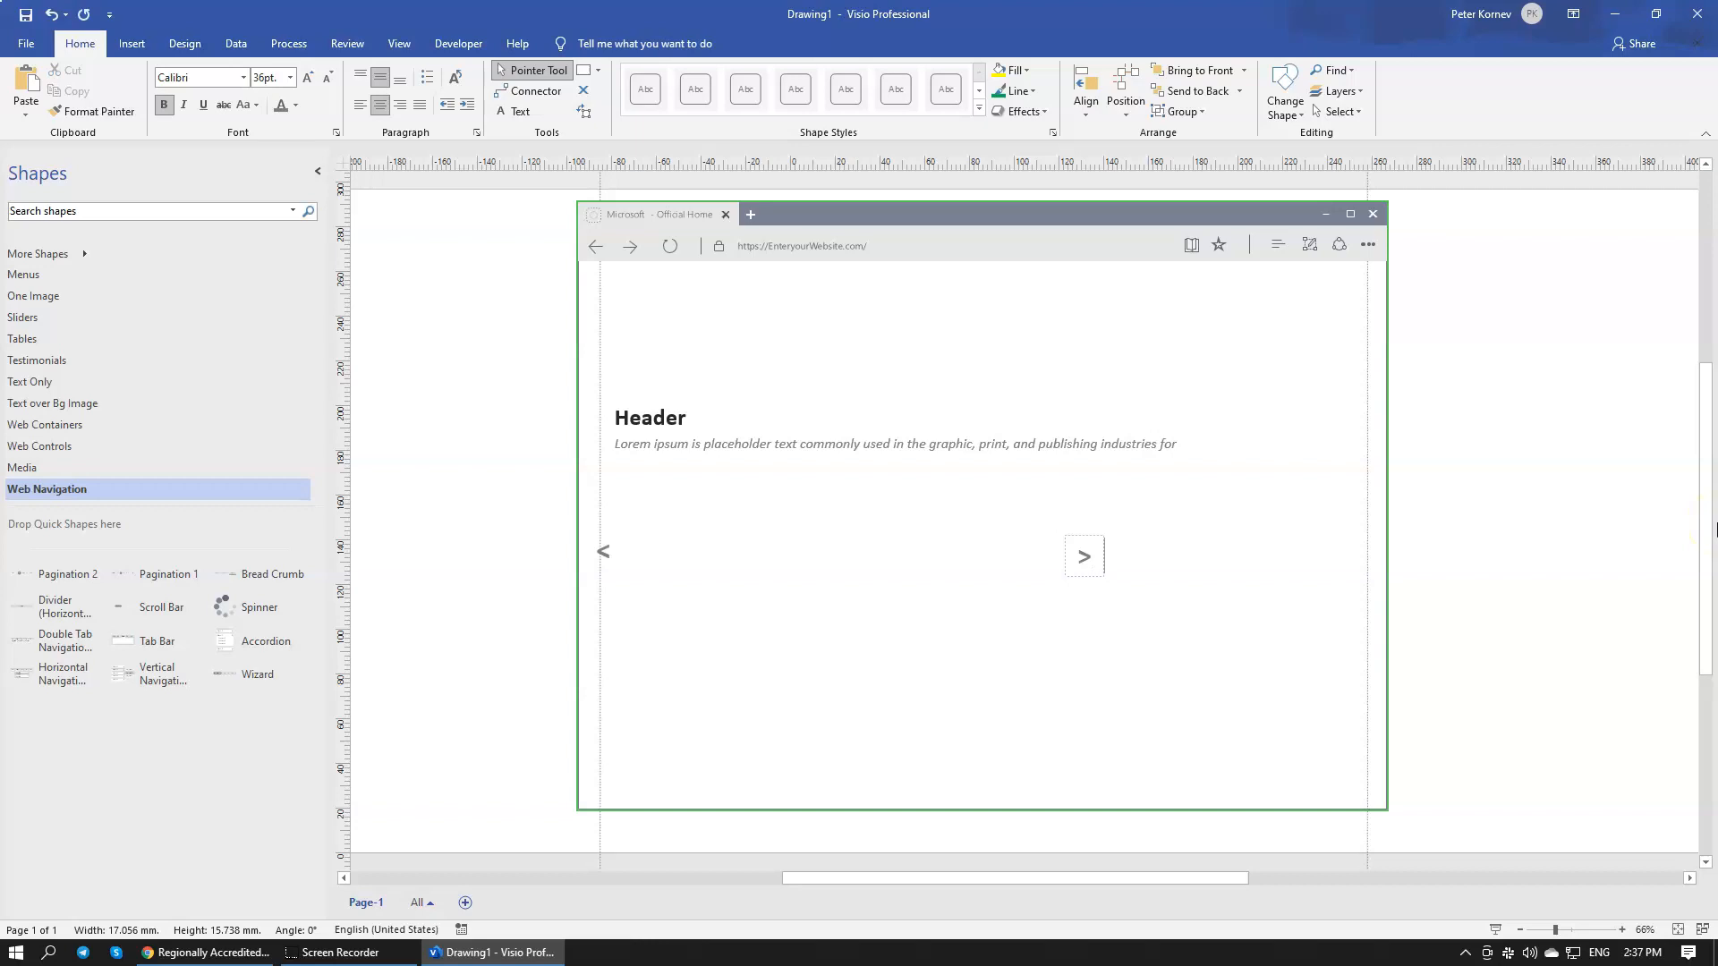
left_click(1171, 656)
Step: Centre the ">" arrow on the right vertical guide and move the "<" arrow slightly up on the left guide
left_click_drag(1088, 559, 1201, 552)
left_click_drag(1371, 560, 1367, 558)
left_click(1233, 563)
left_click_drag(614, 554, 600, 529)
left_click(832, 624)
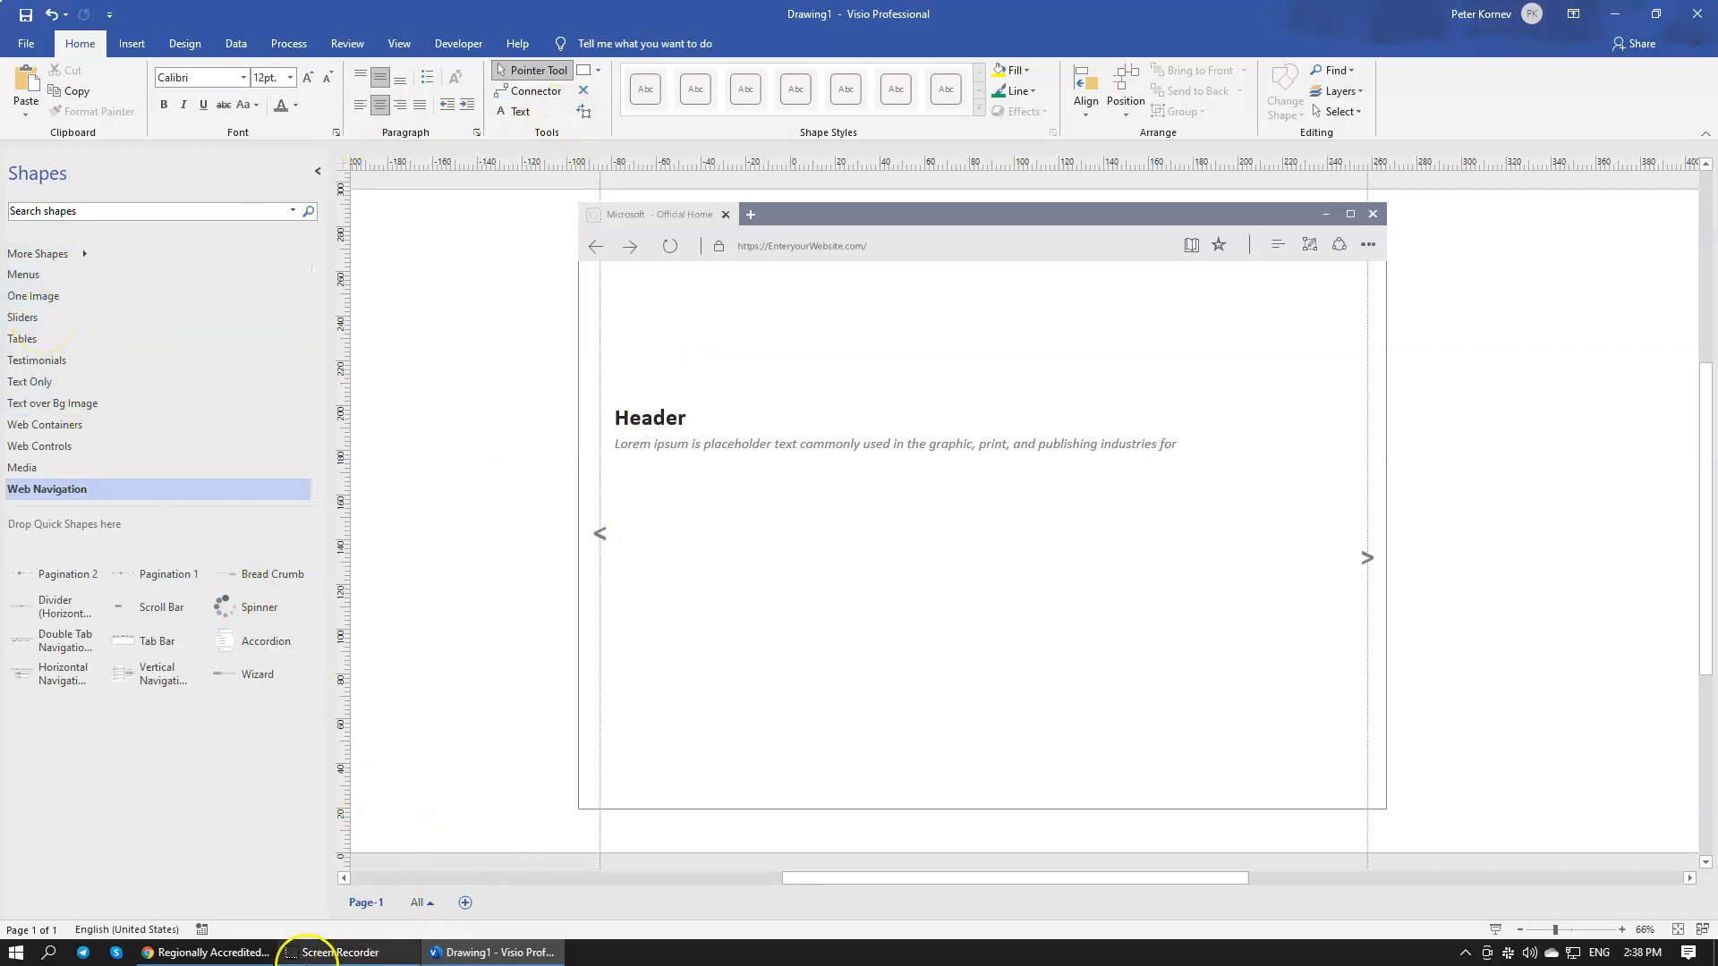
Step: Check the card layout on the Rasmussen site in Chrome, and draw a card rectangle about 75 × 120 mm below the placeholder line in Visio
left_click(250, 954)
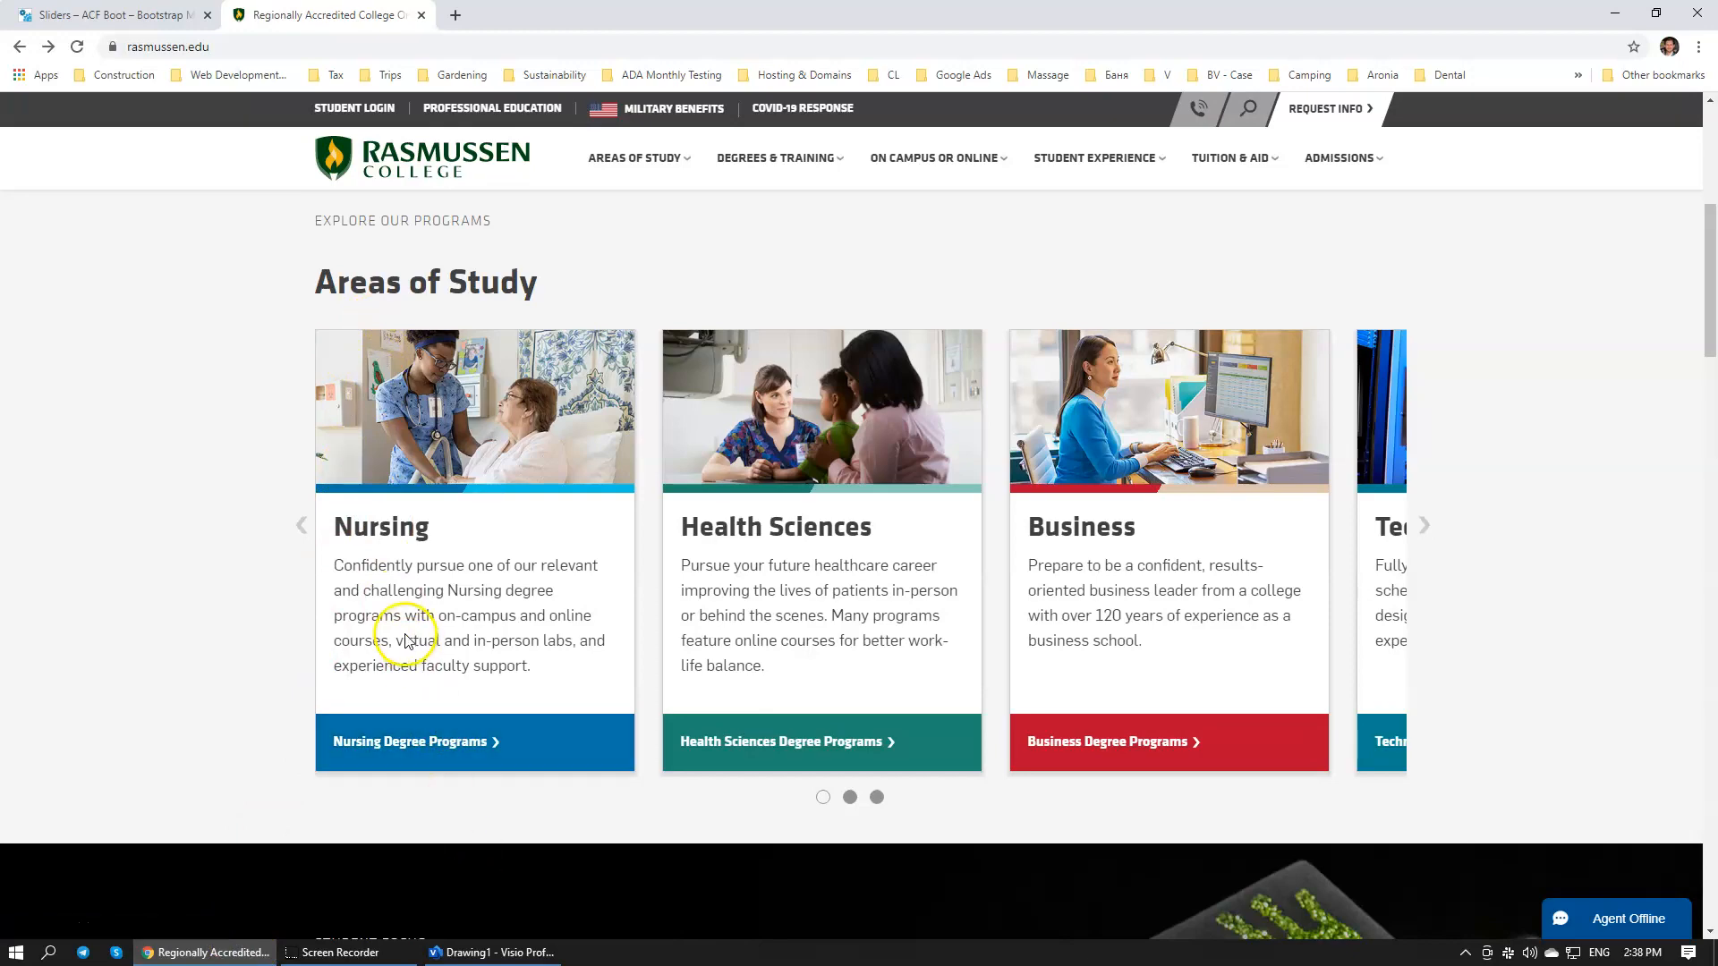
left_click(507, 954)
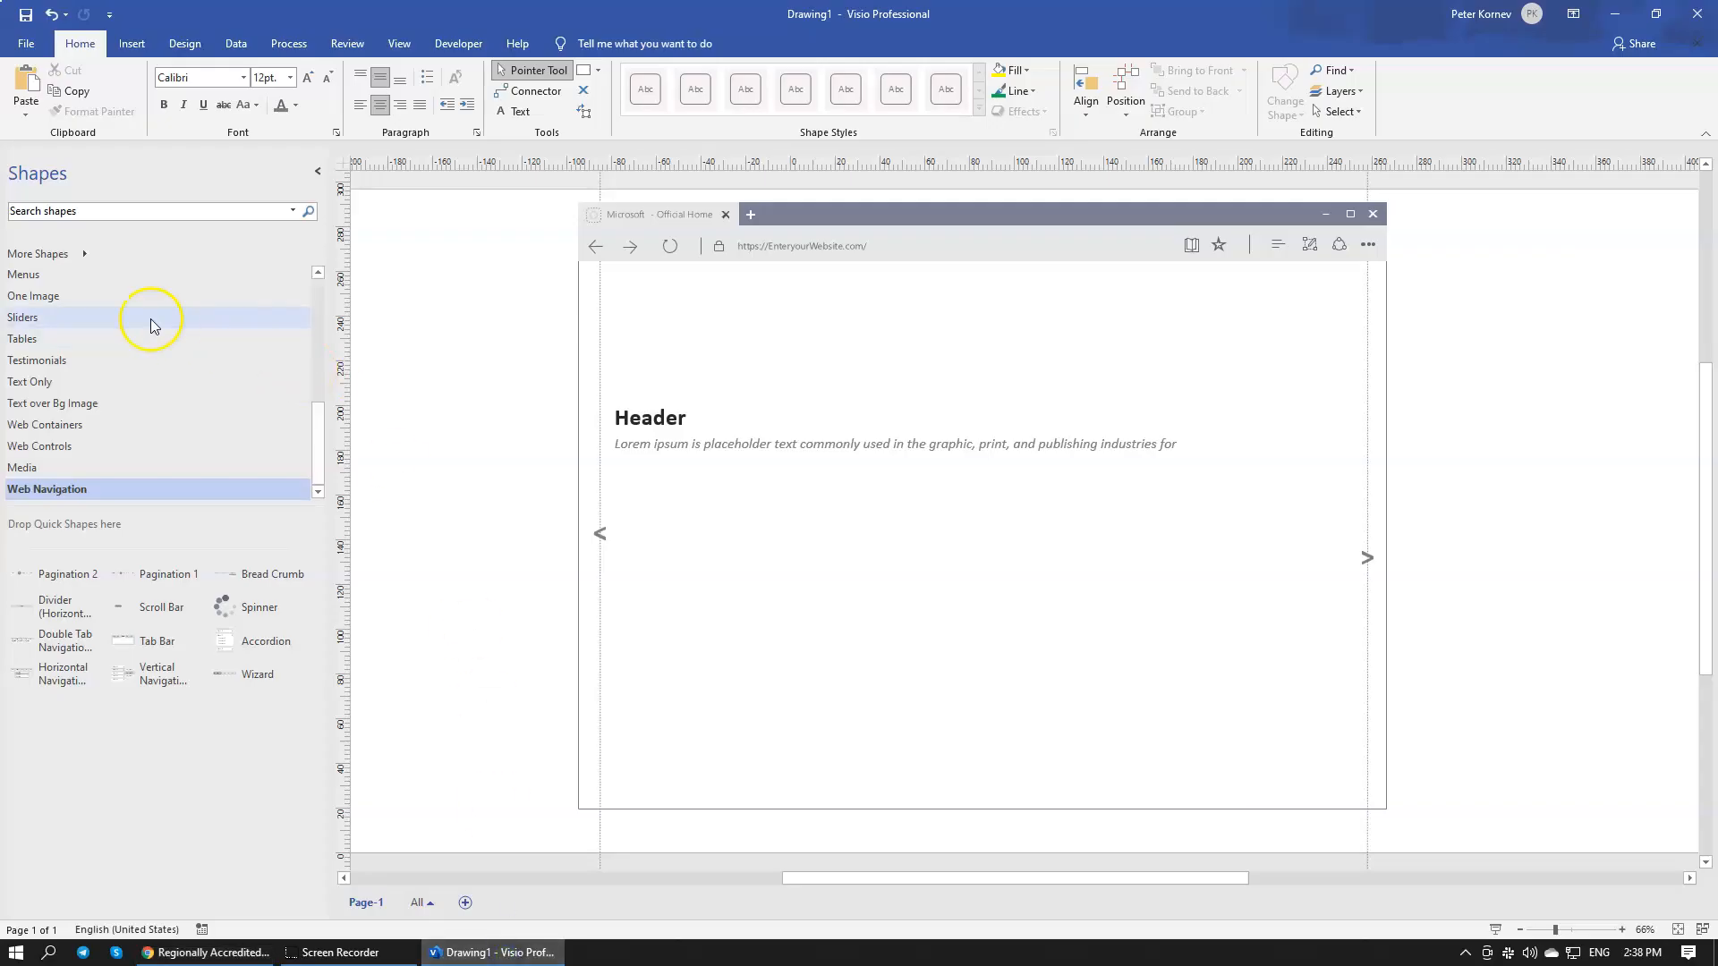
left_click(583, 69)
left_click_drag(611, 472, 634, 664)
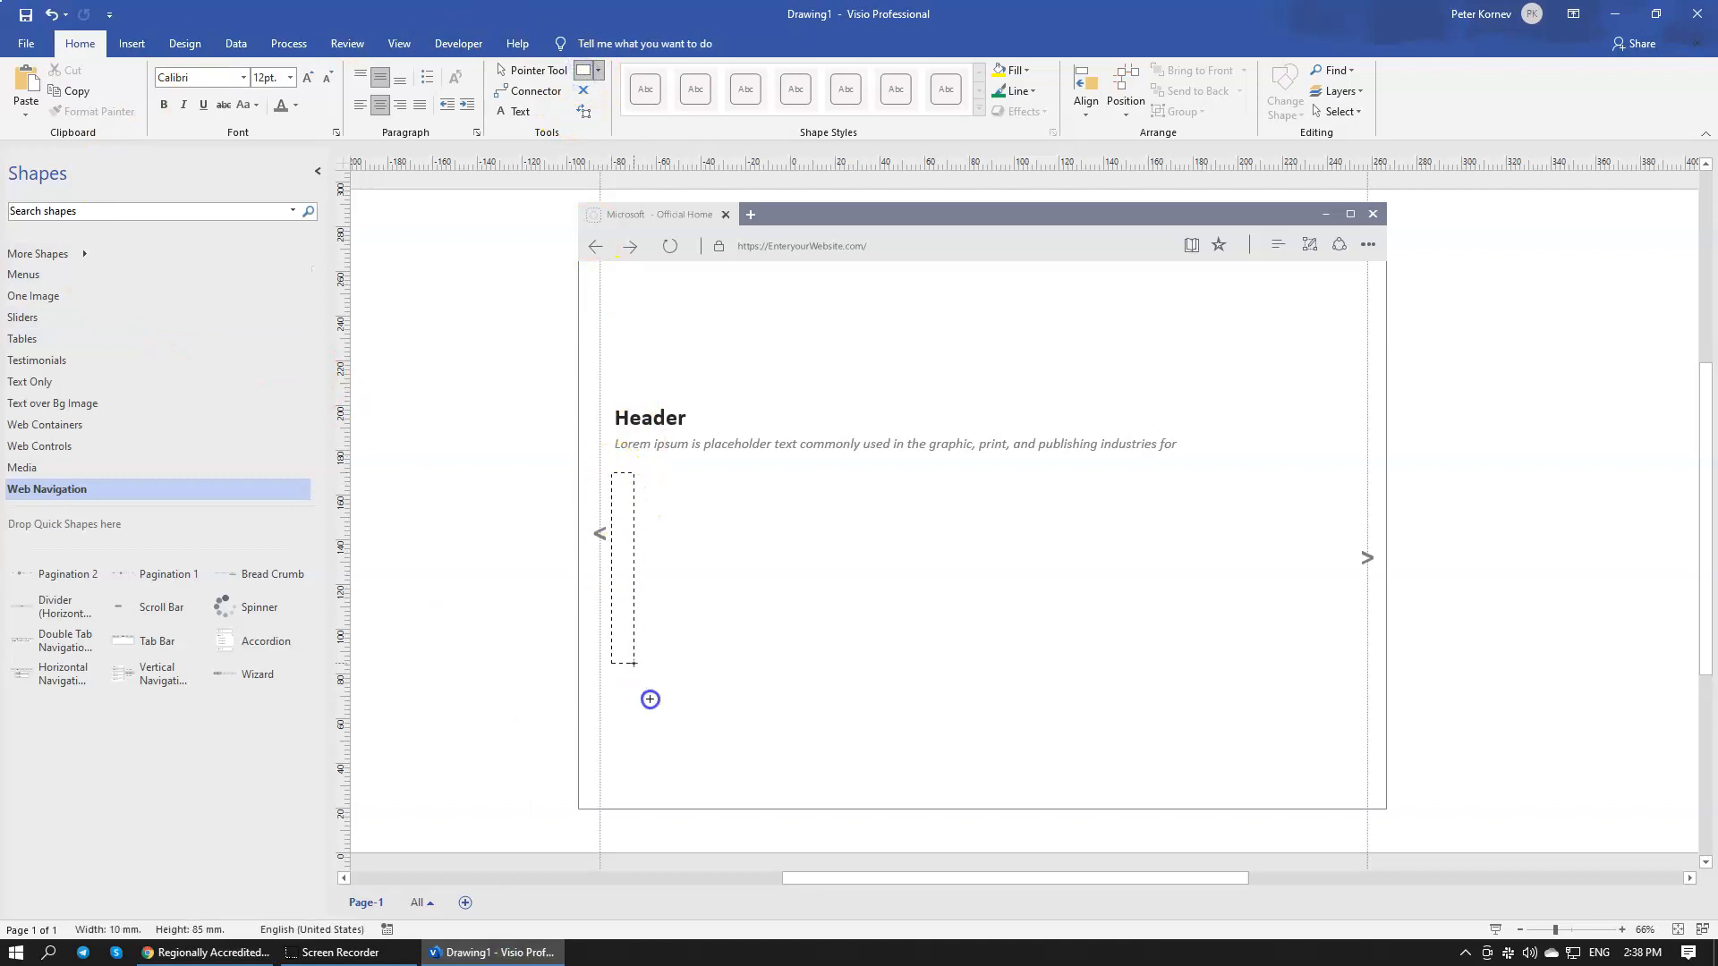
left_click_drag(712, 732, 765, 744)
left_click_drag(781, 739, 779, 741)
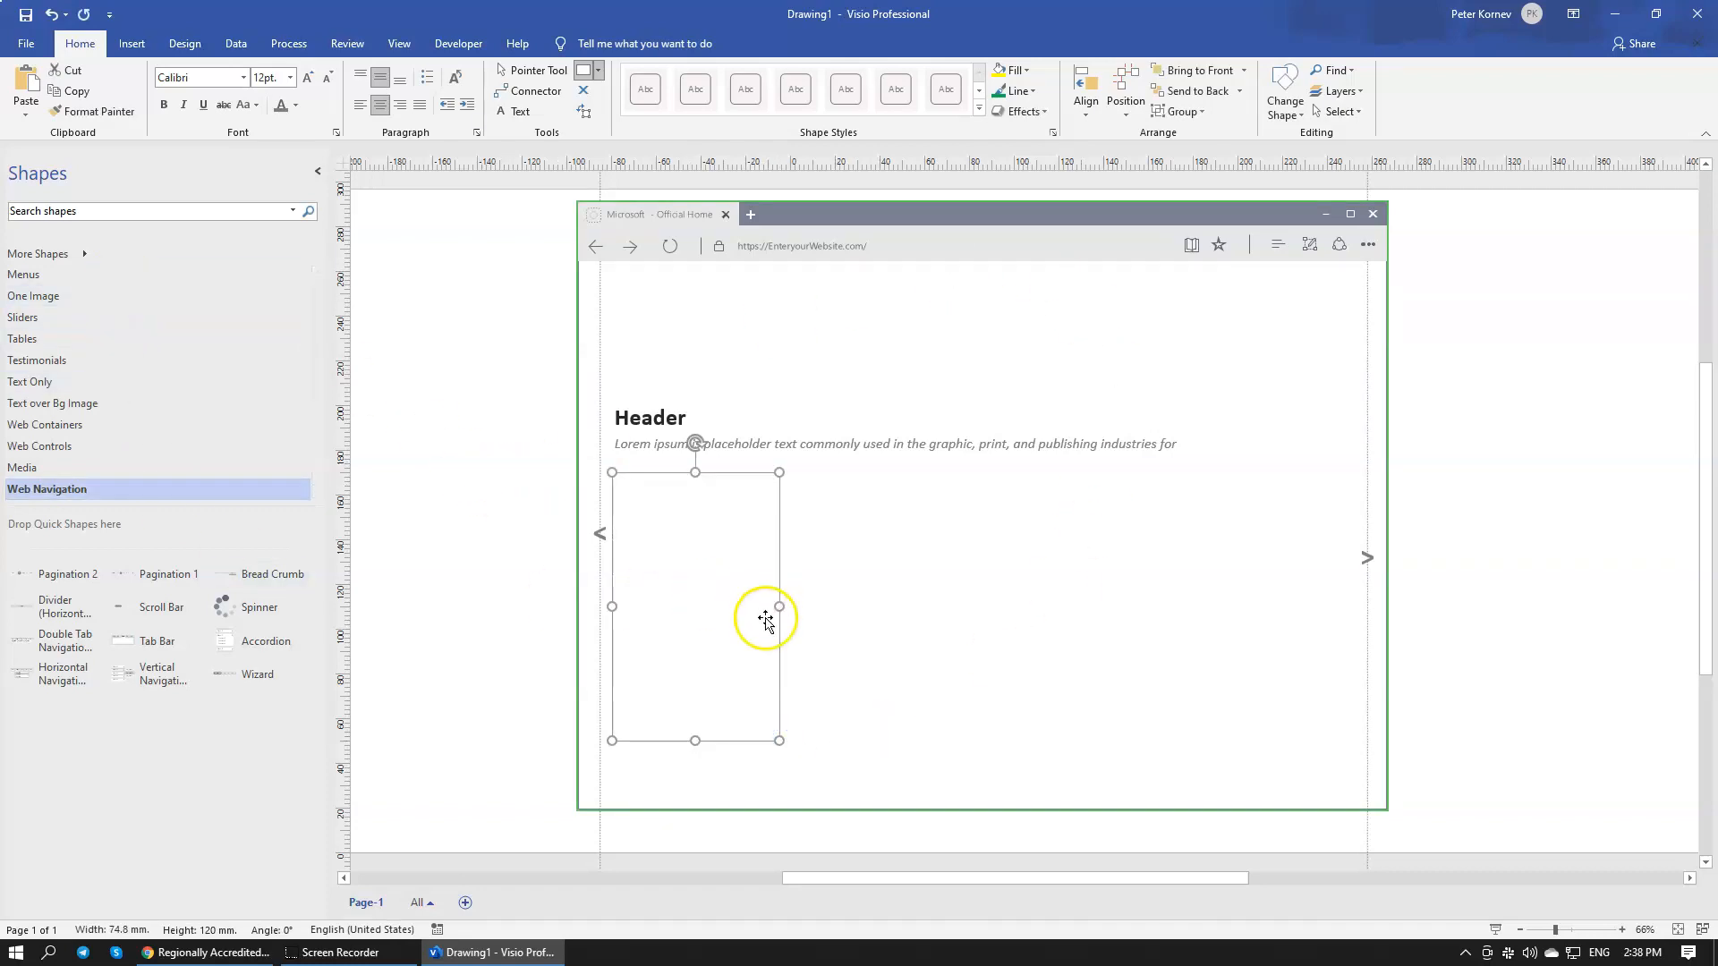
Step: Add a Media Image placeholder and fit it across the card's upper edge at about 75 × 35 mm, using the Rasmussen page in Chrome as reference
left_click(205, 952)
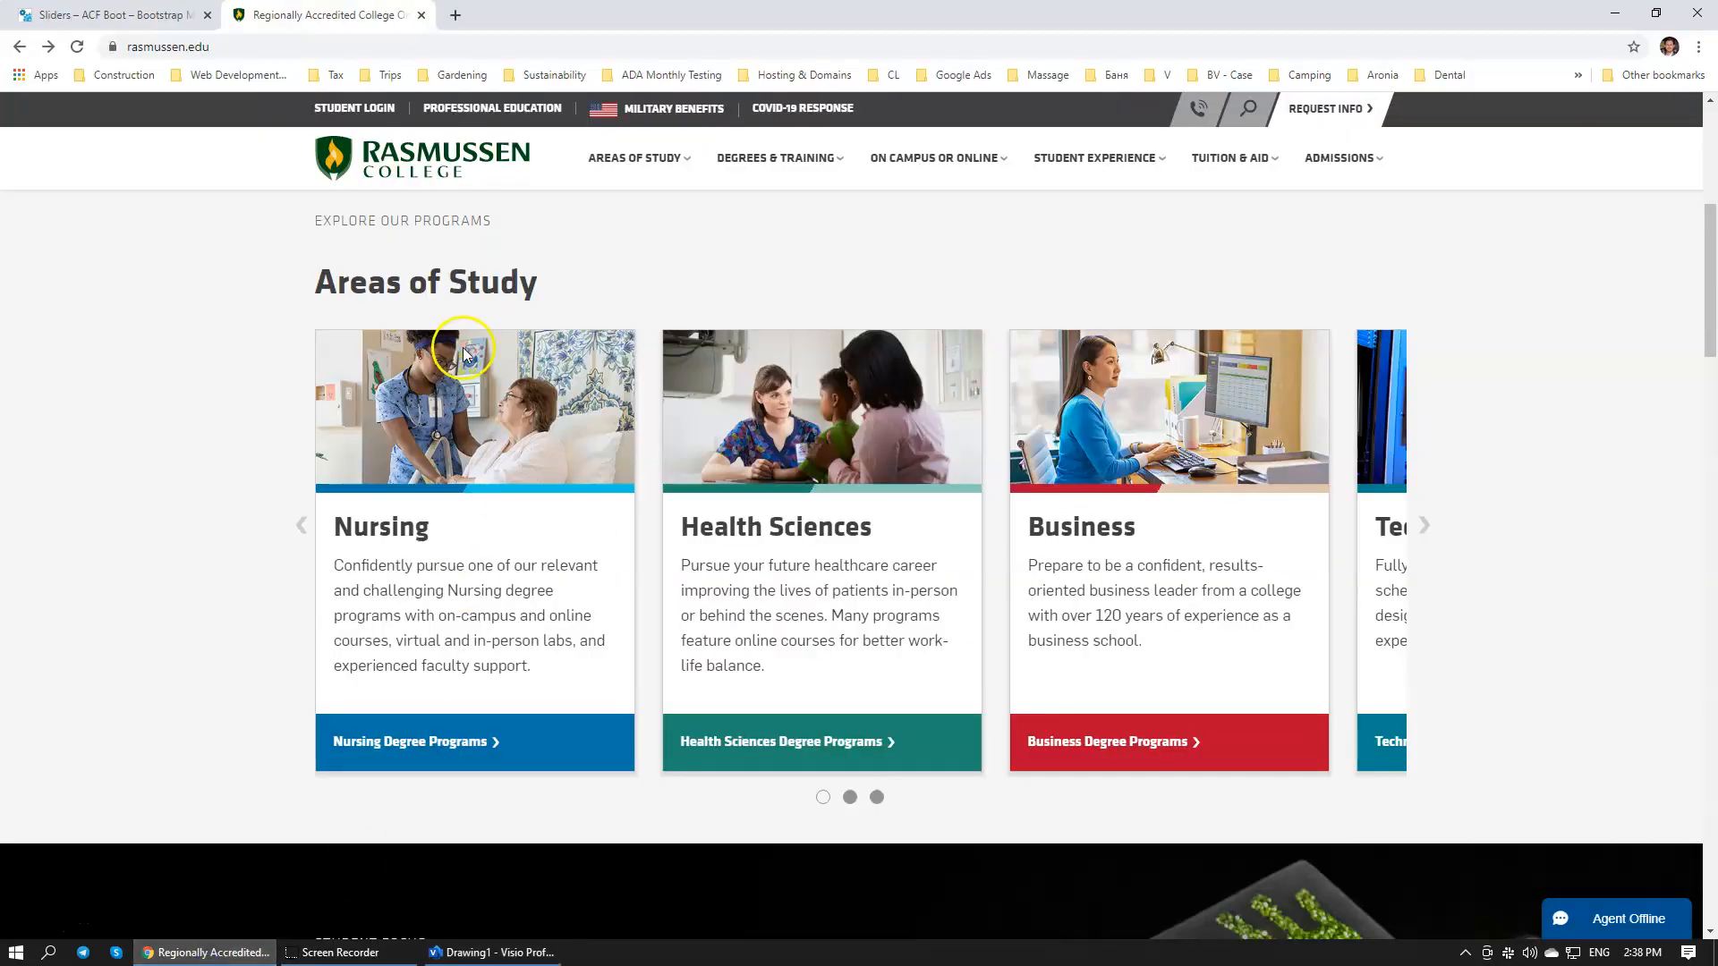
left_click(492, 952)
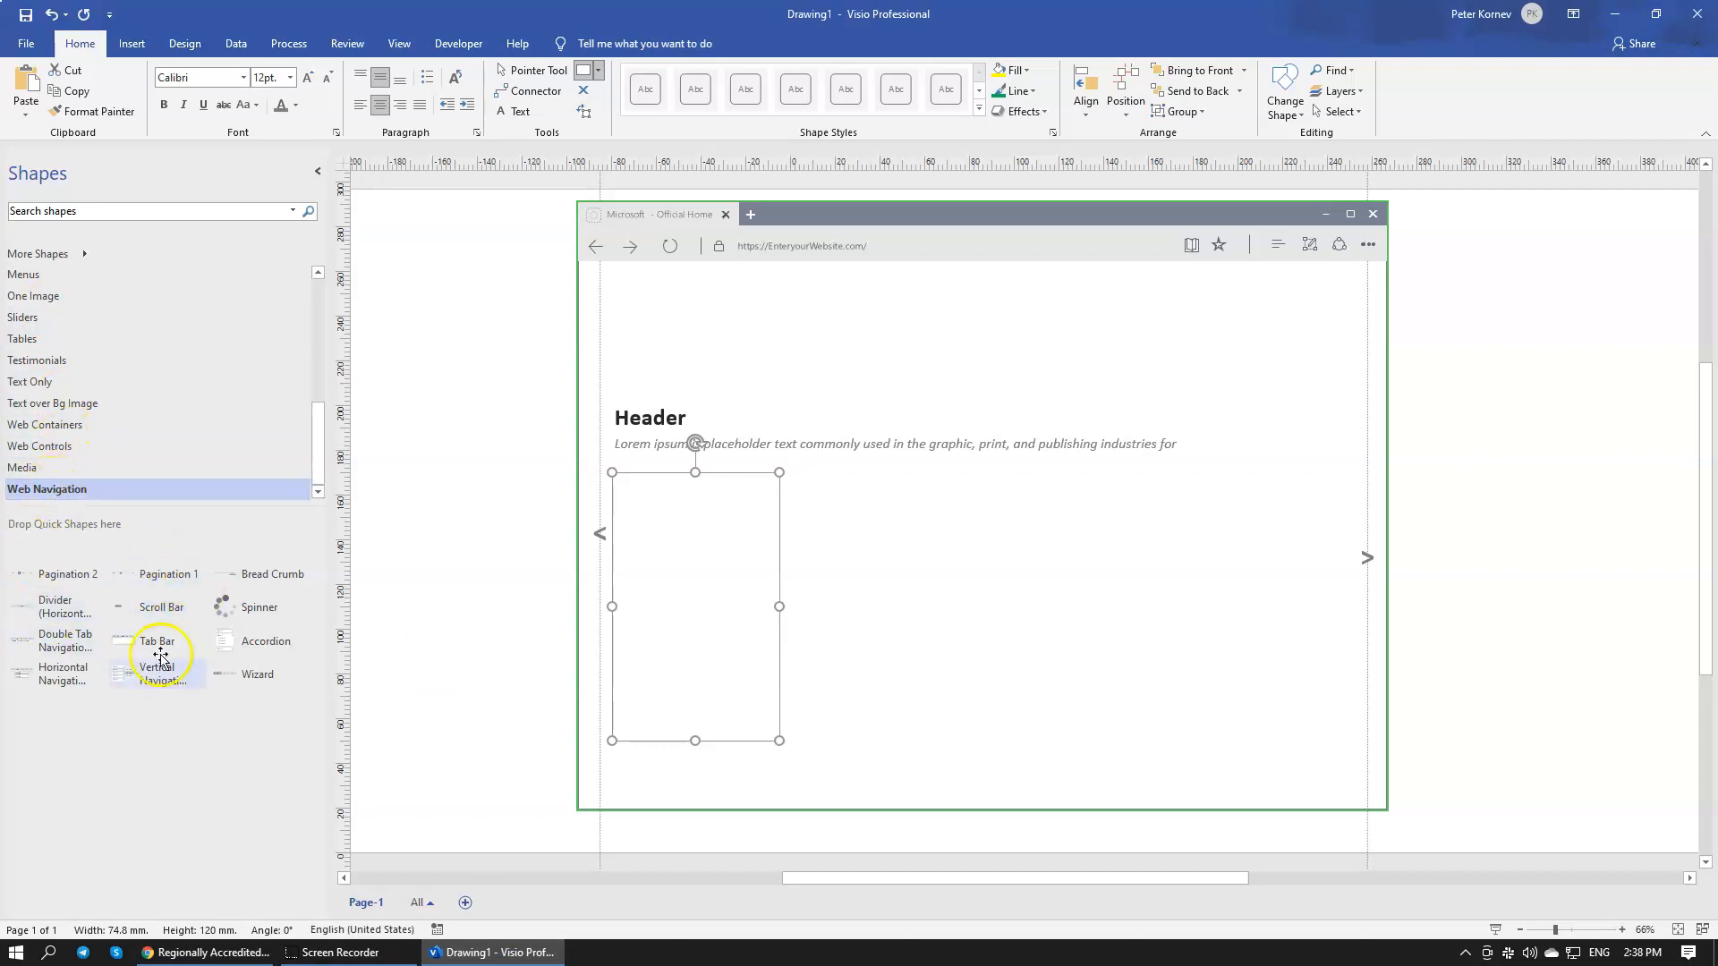
left_click(44, 473)
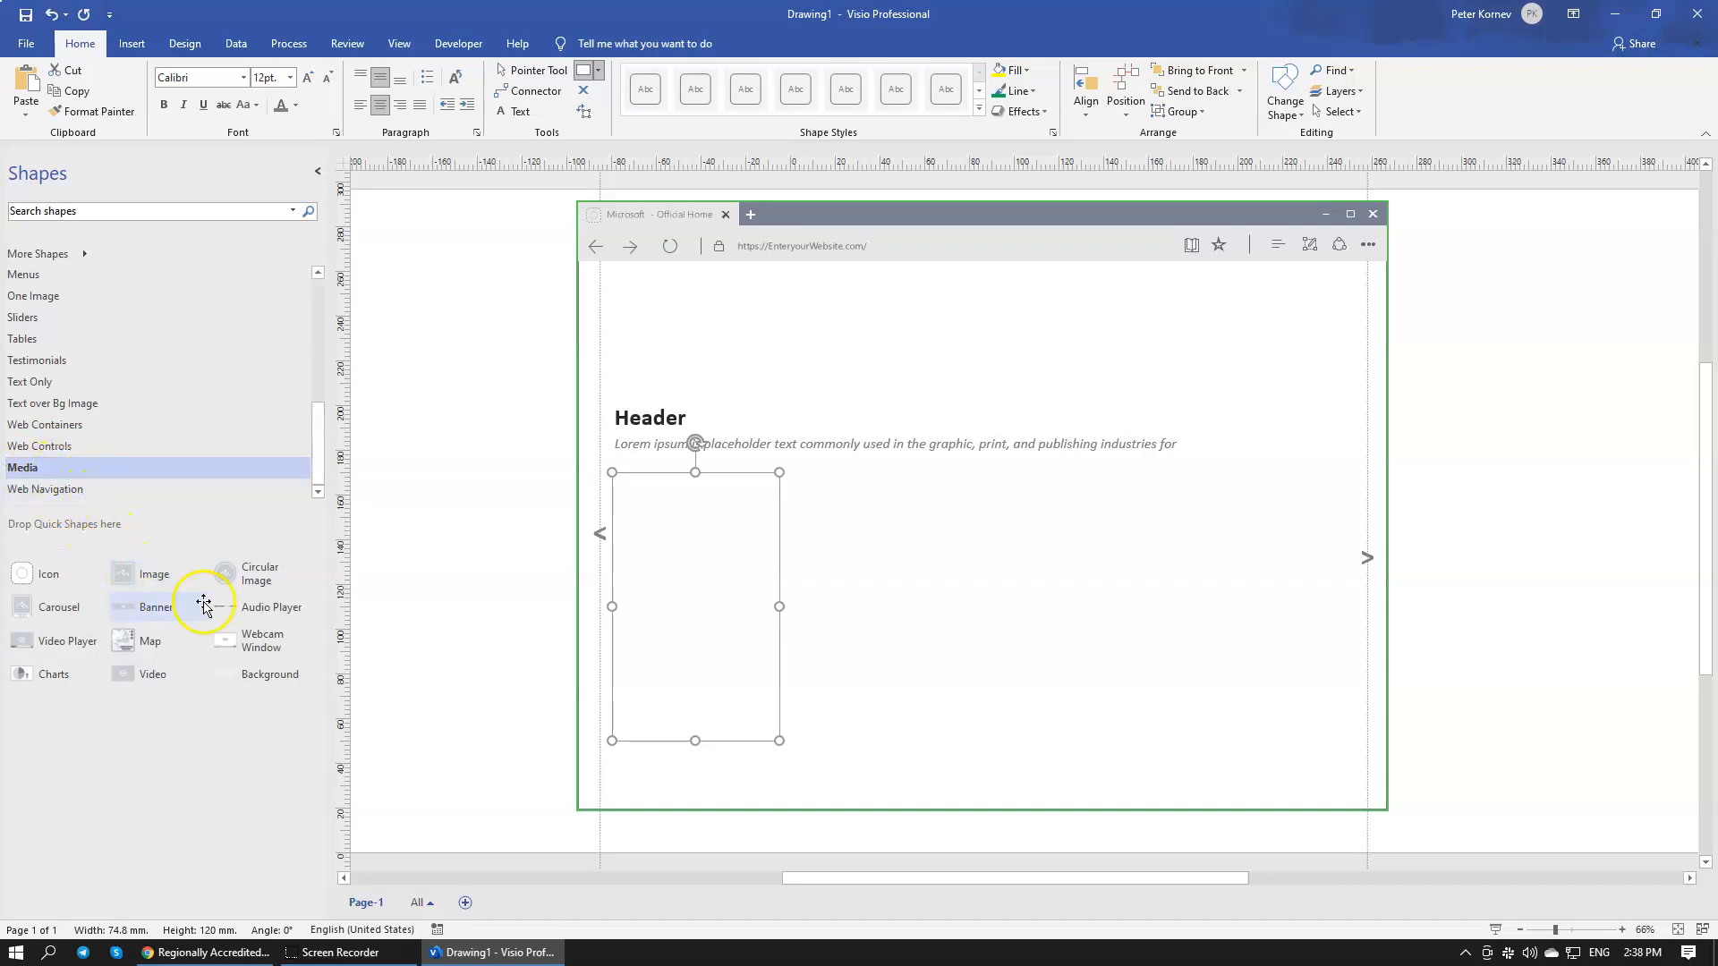
left_click_drag(143, 573, 962, 573)
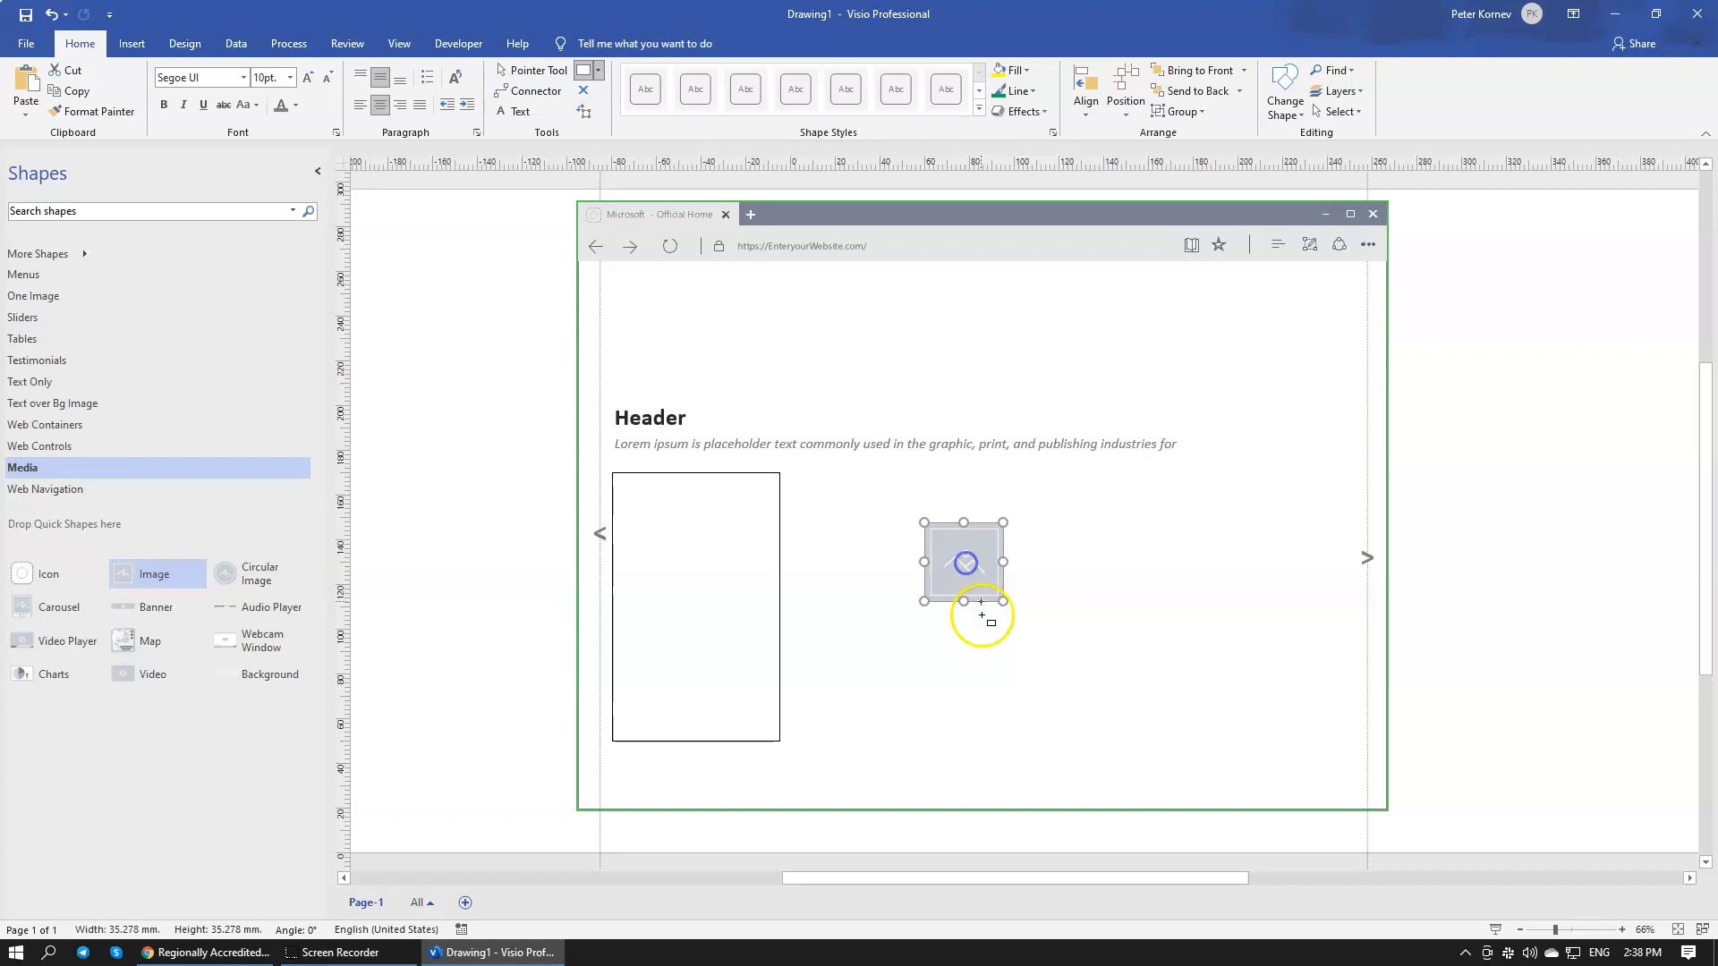
left_click(528, 70)
left_click_drag(955, 556, 779, 512)
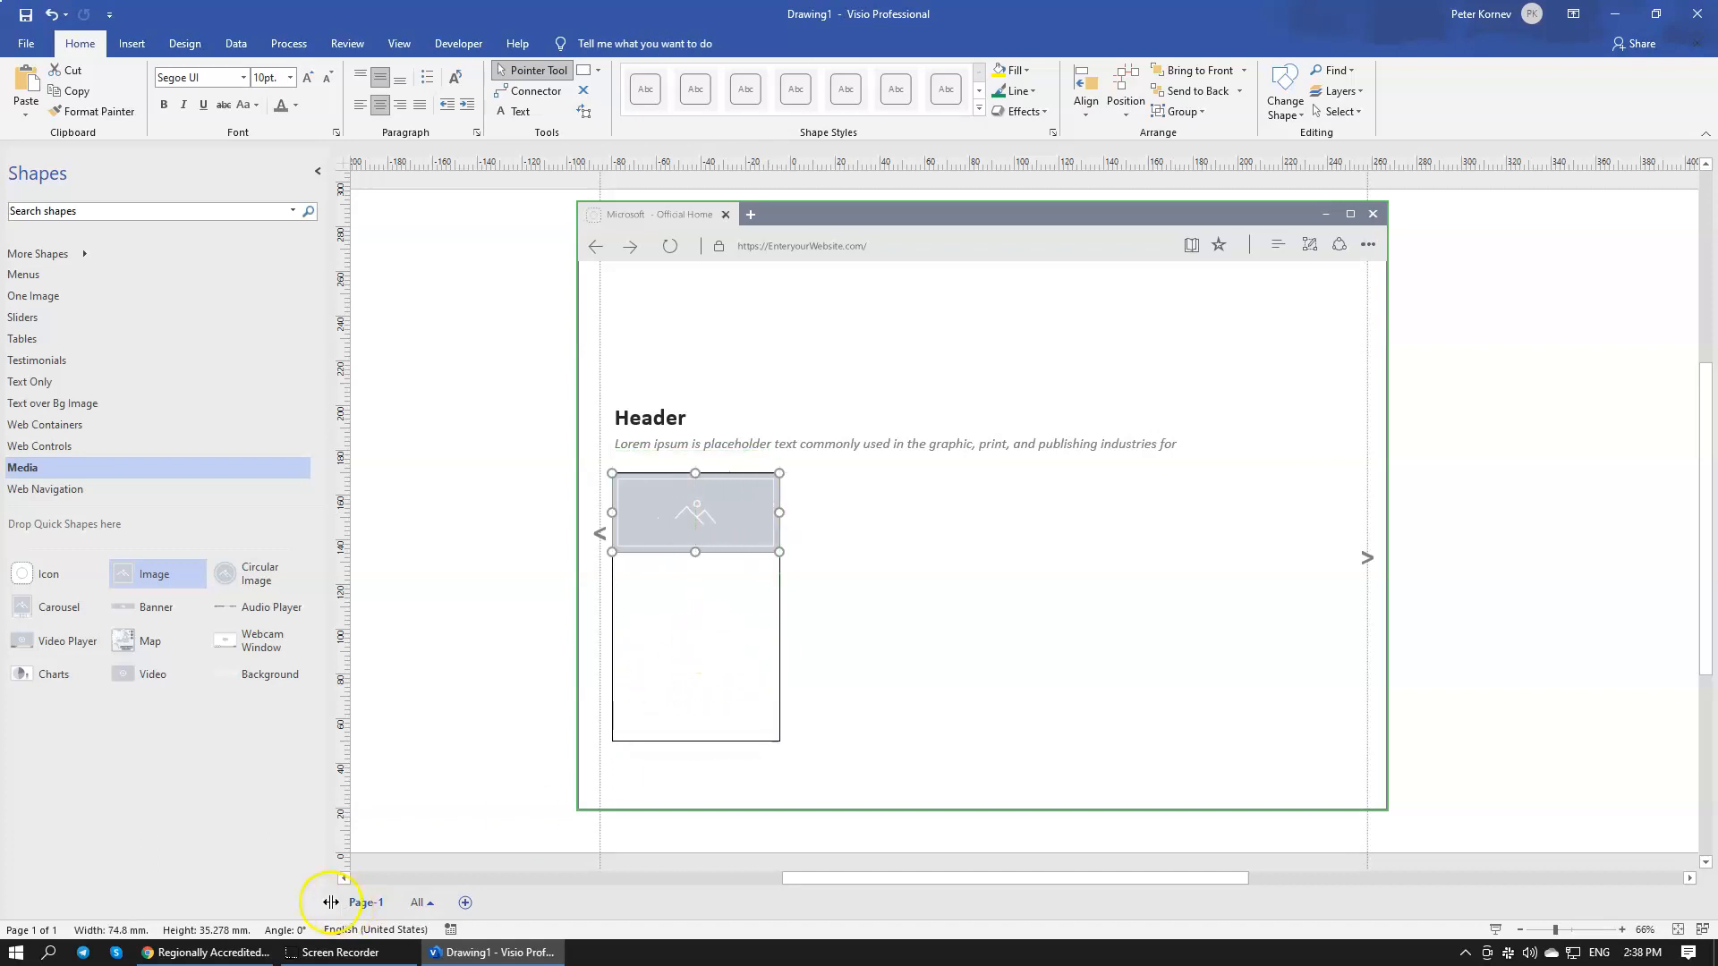
left_click(1090, 658)
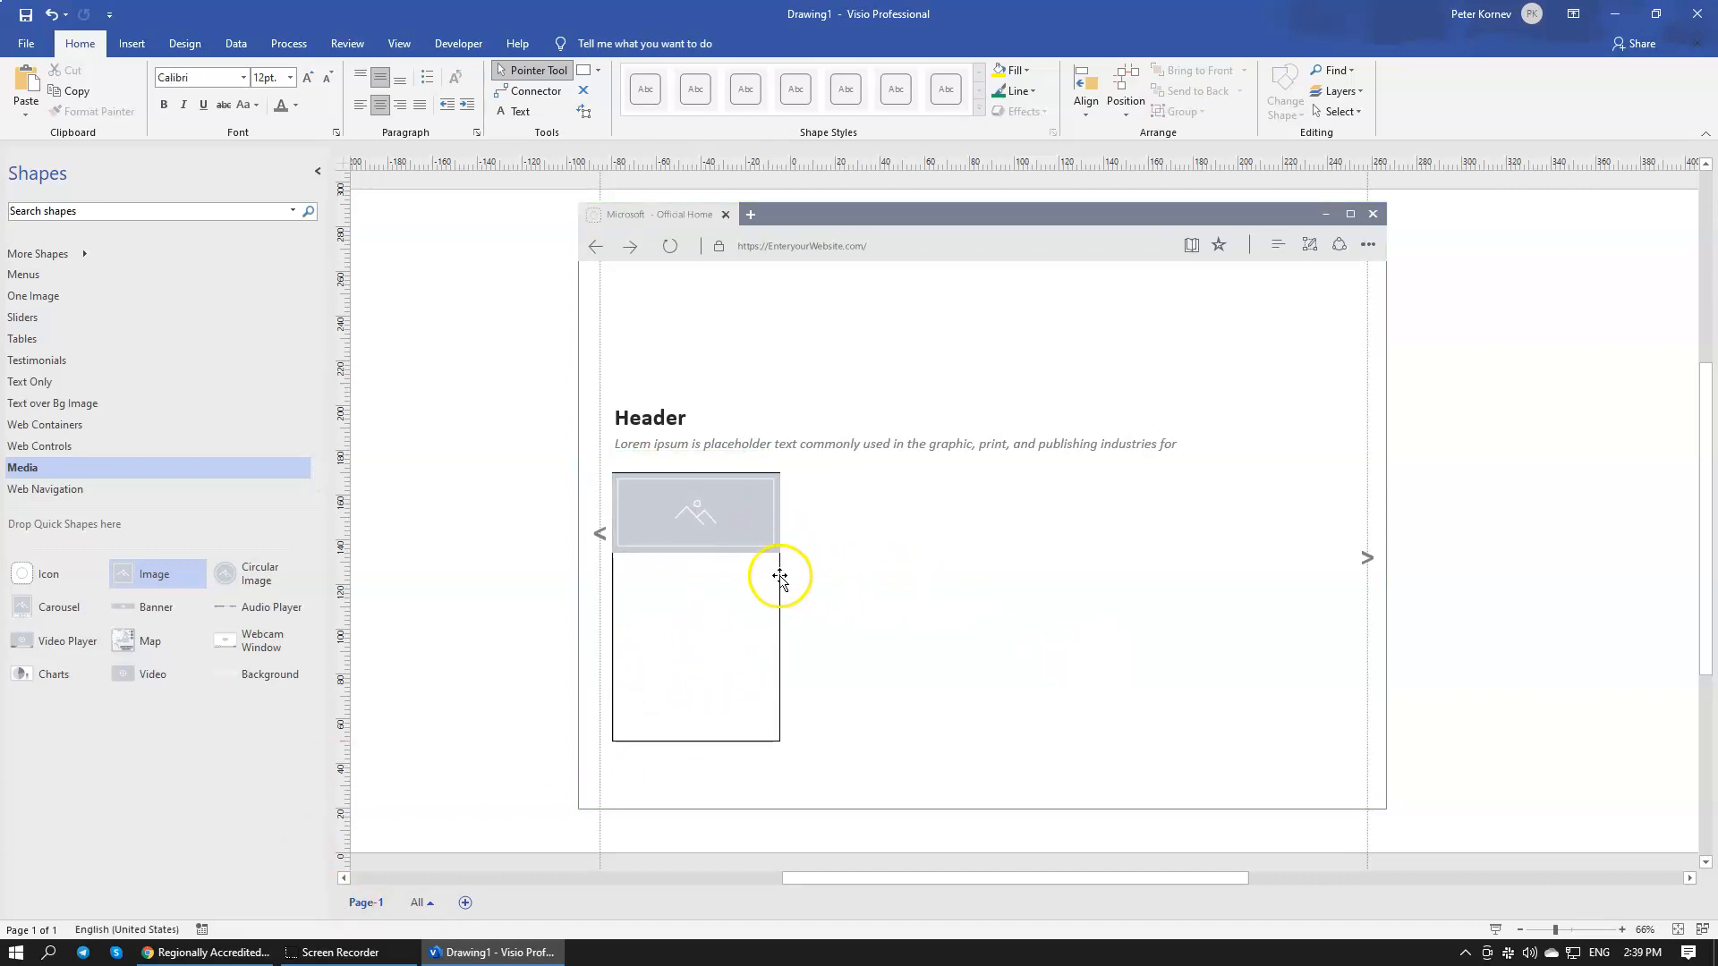
Step: Bring the card rectangle to the front and set its fill to No Fill
left_click(749, 506)
left_click(989, 621)
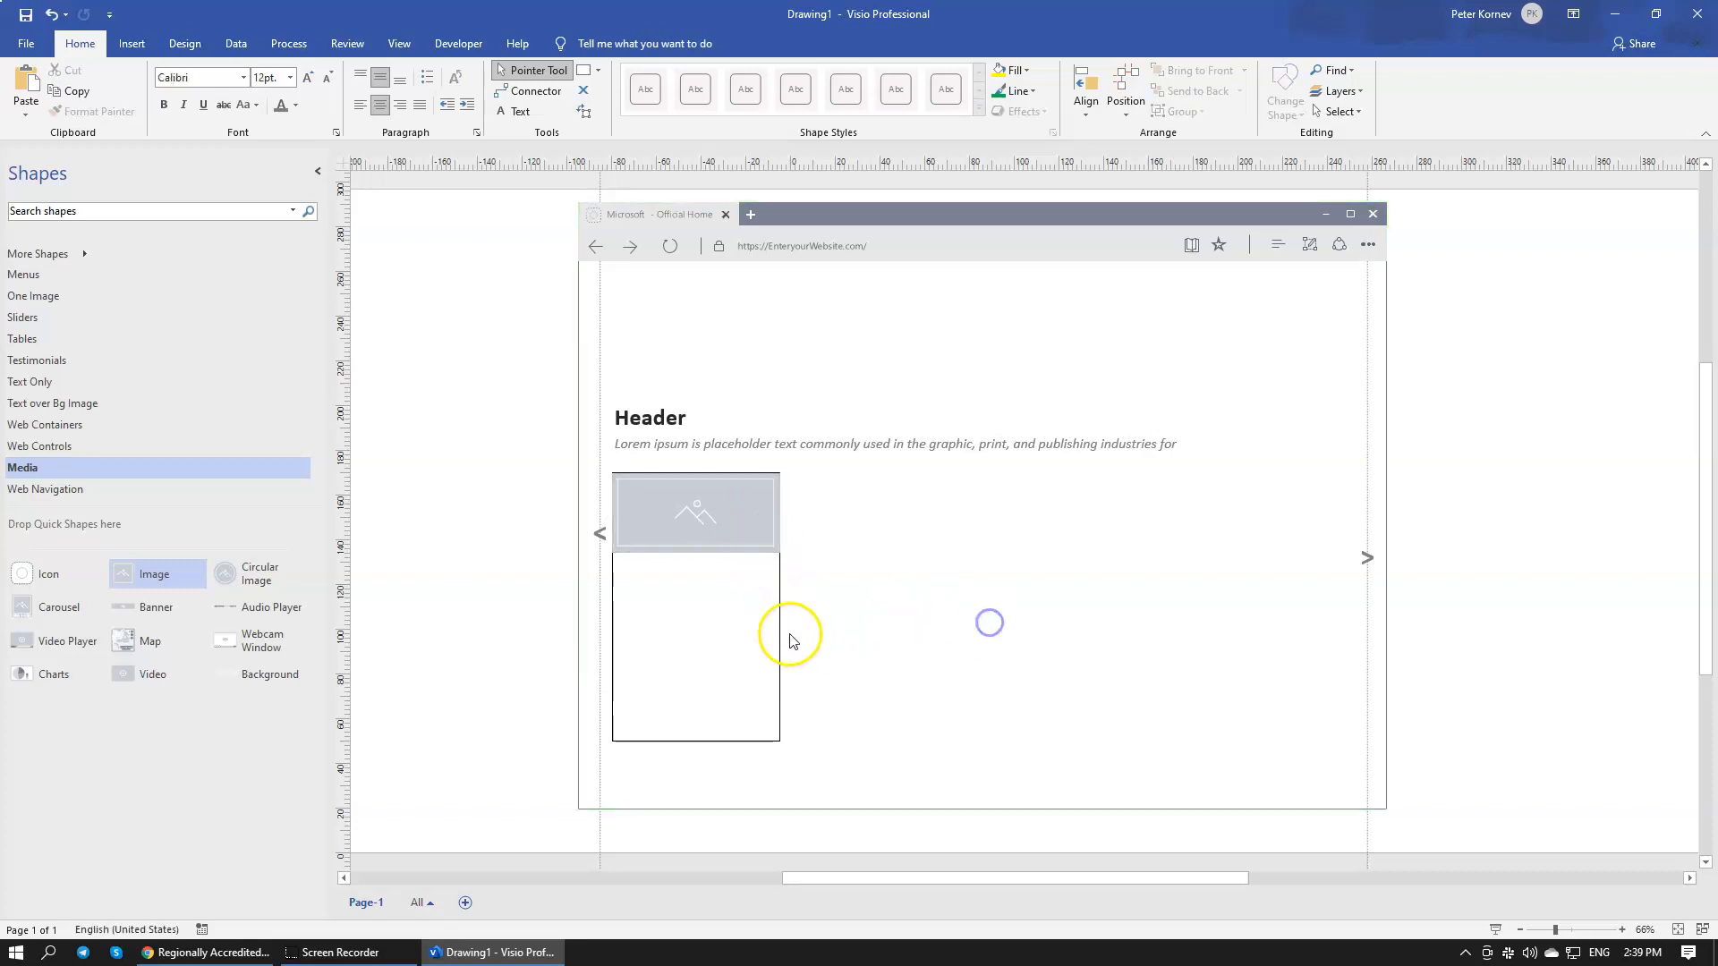
left_click(782, 611)
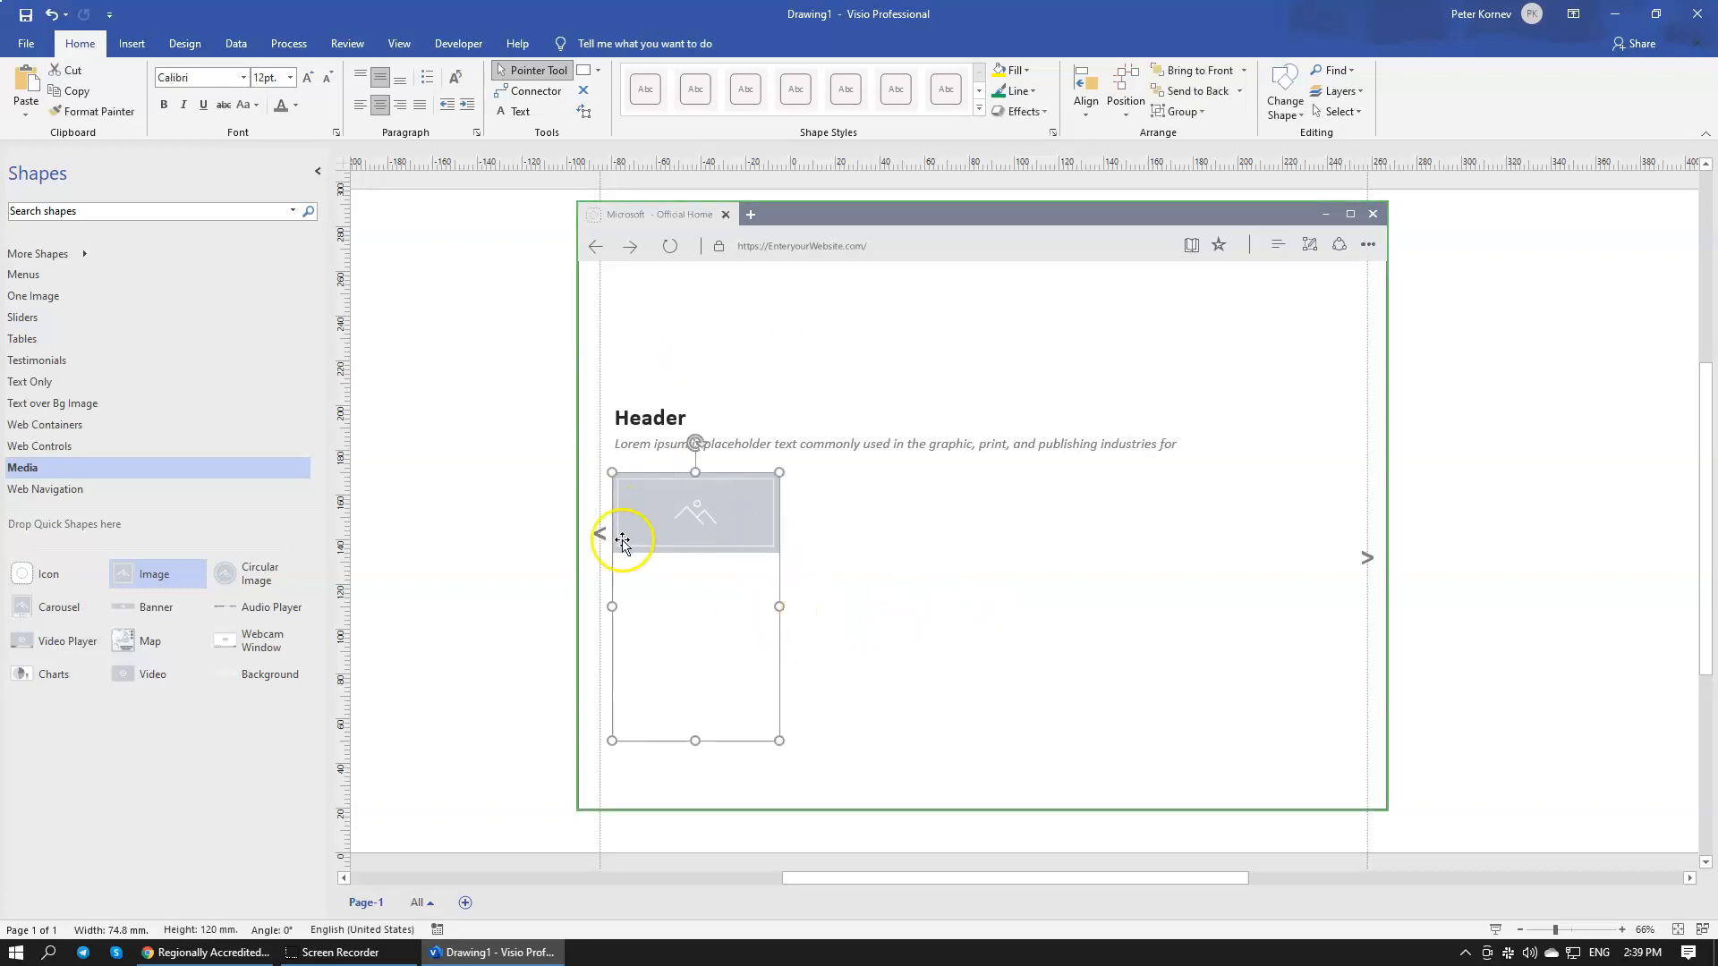
left_click(1178, 75)
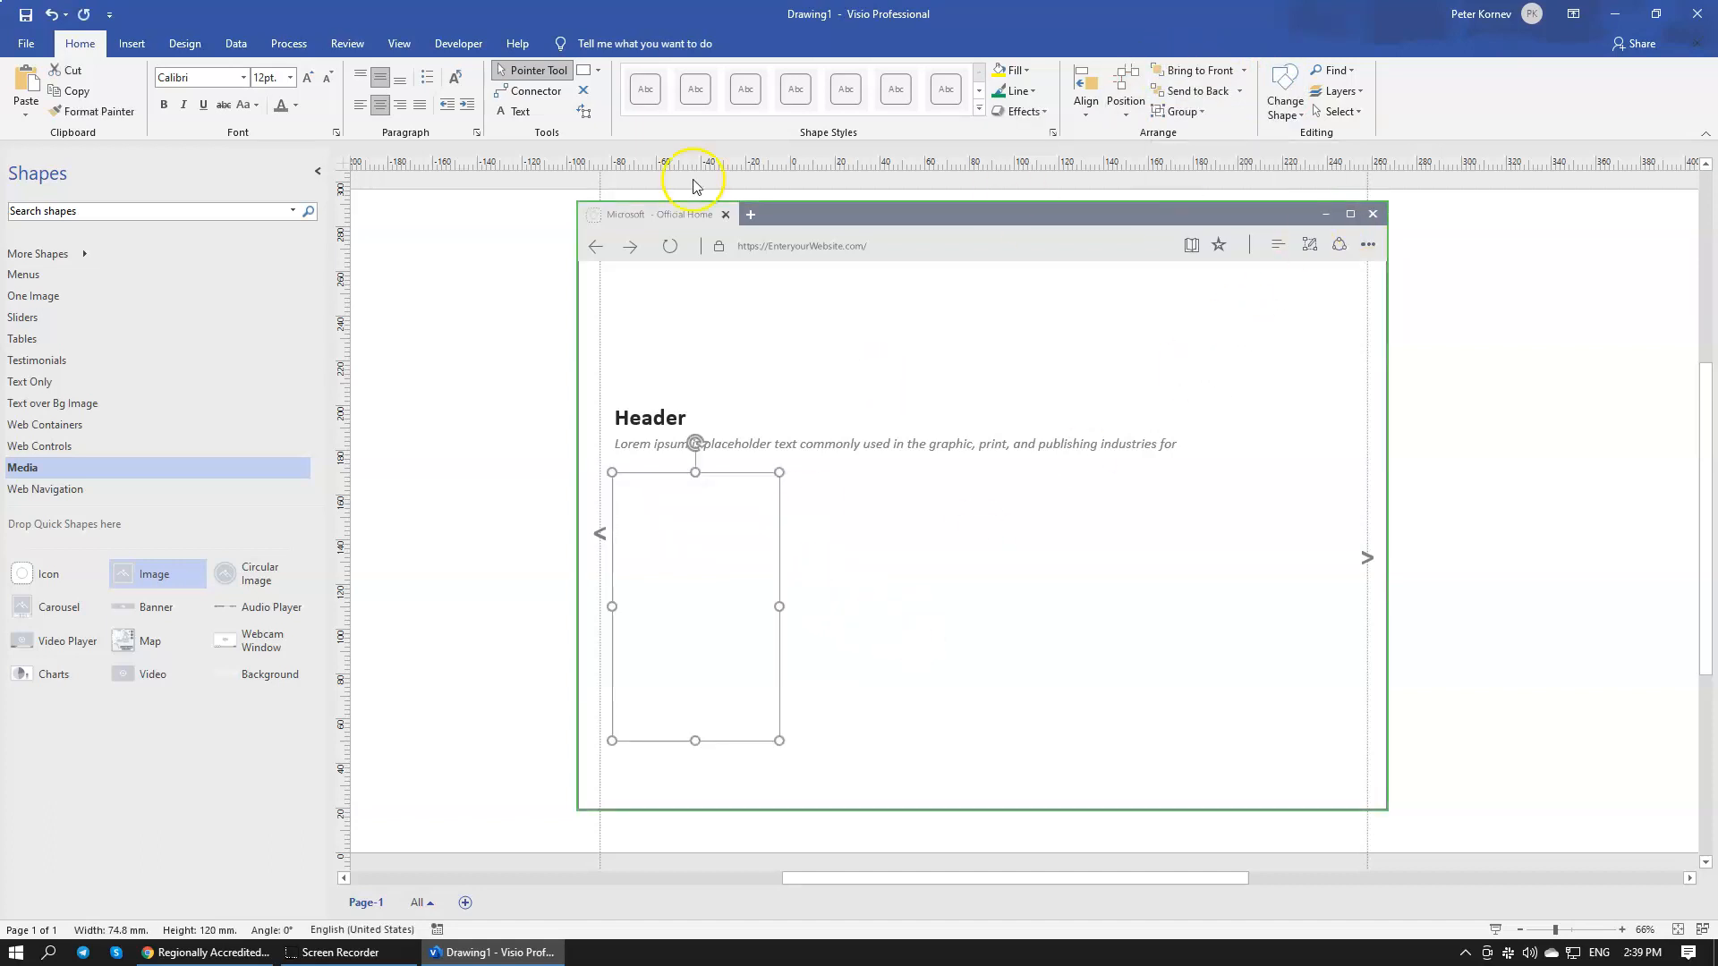
left_click(1027, 74)
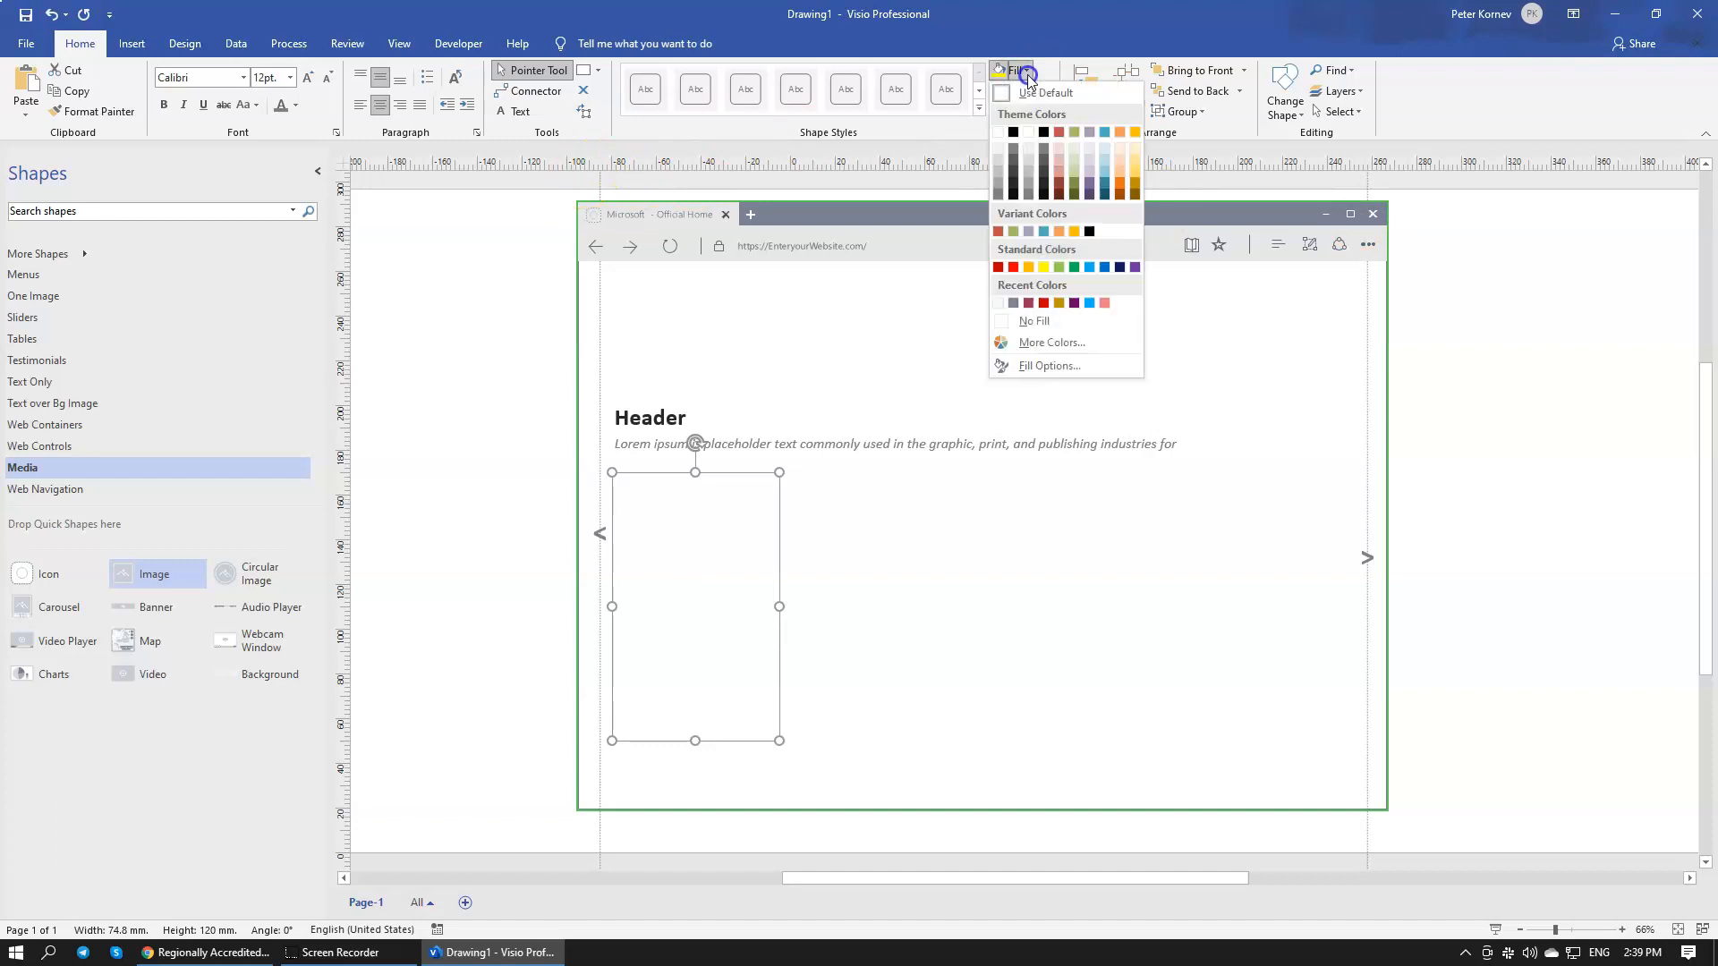
left_click(1029, 322)
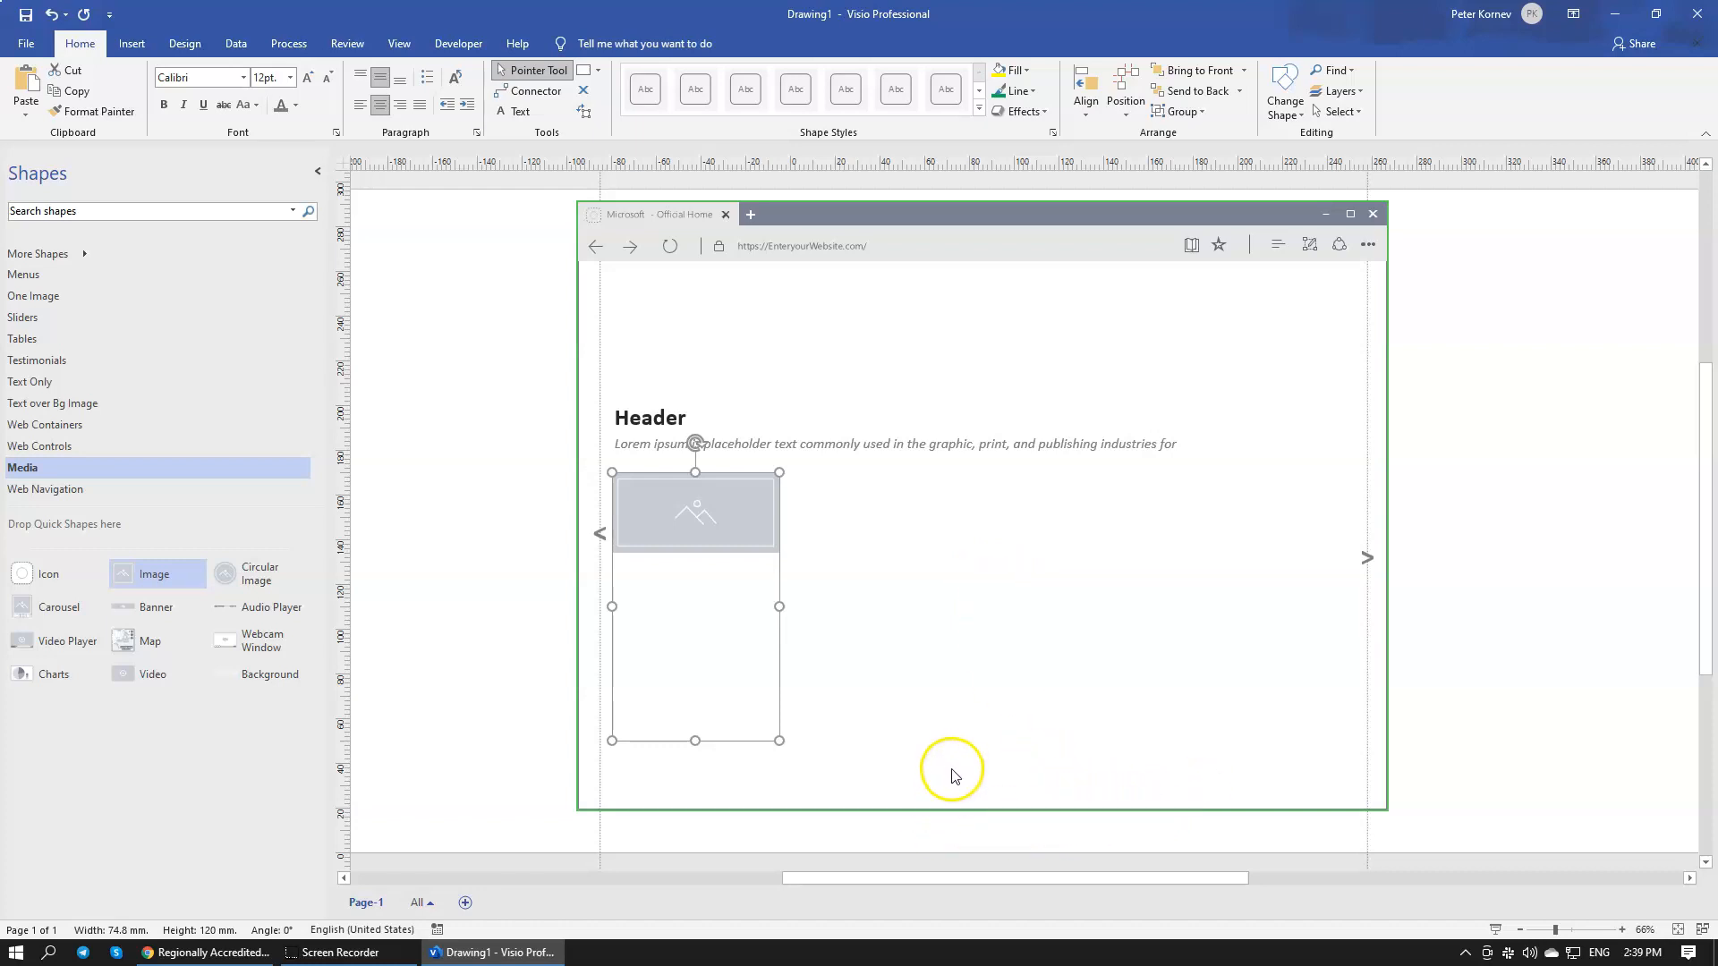
left_click(966, 624)
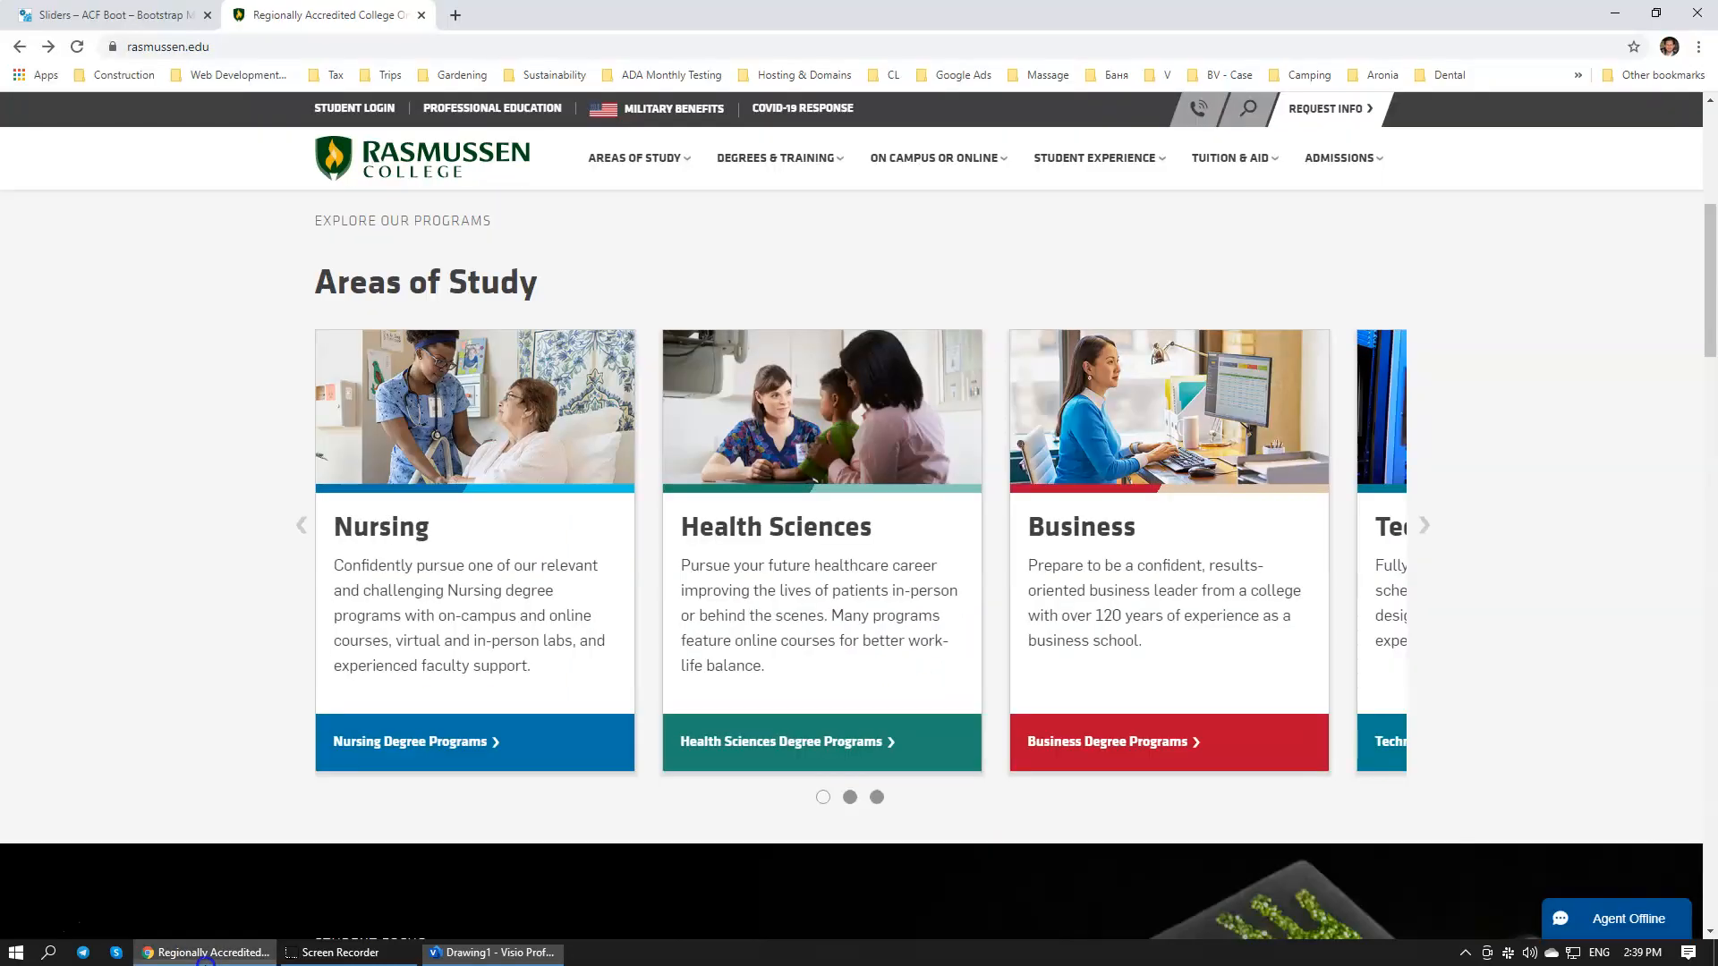
Step: Switch to Chrome to examine the coloured strip below the Nursing card's image, and return to Visio
left_click(205, 955)
left_click(205, 959)
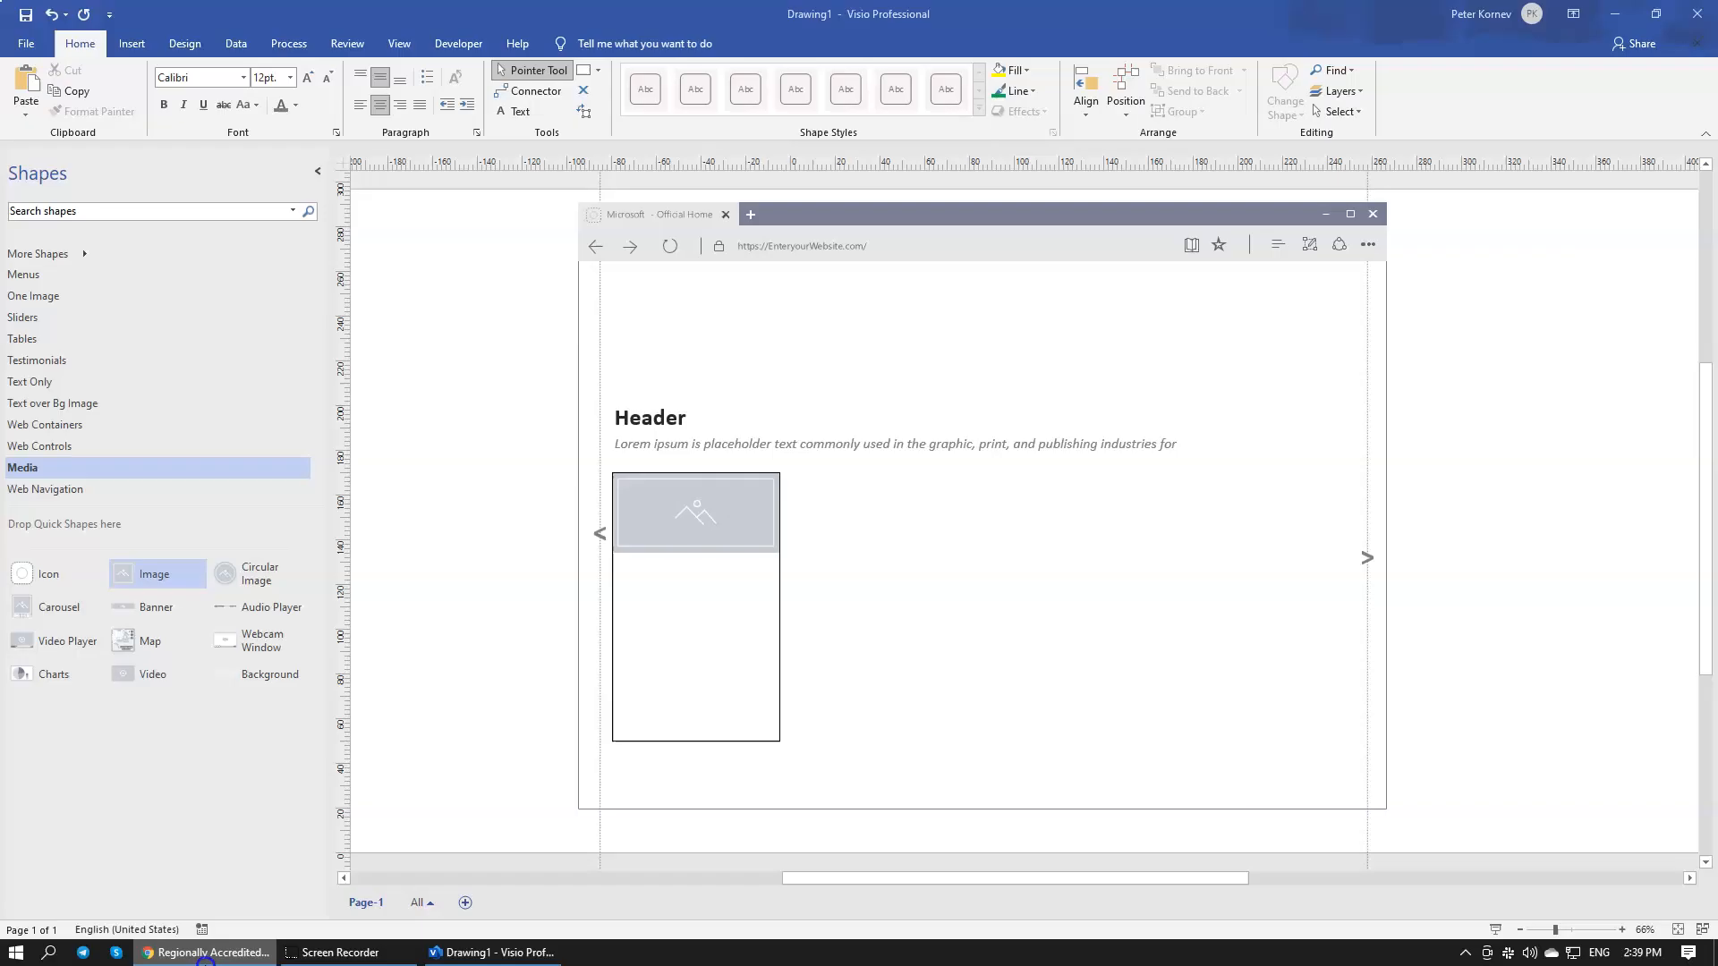
left_click(205, 958)
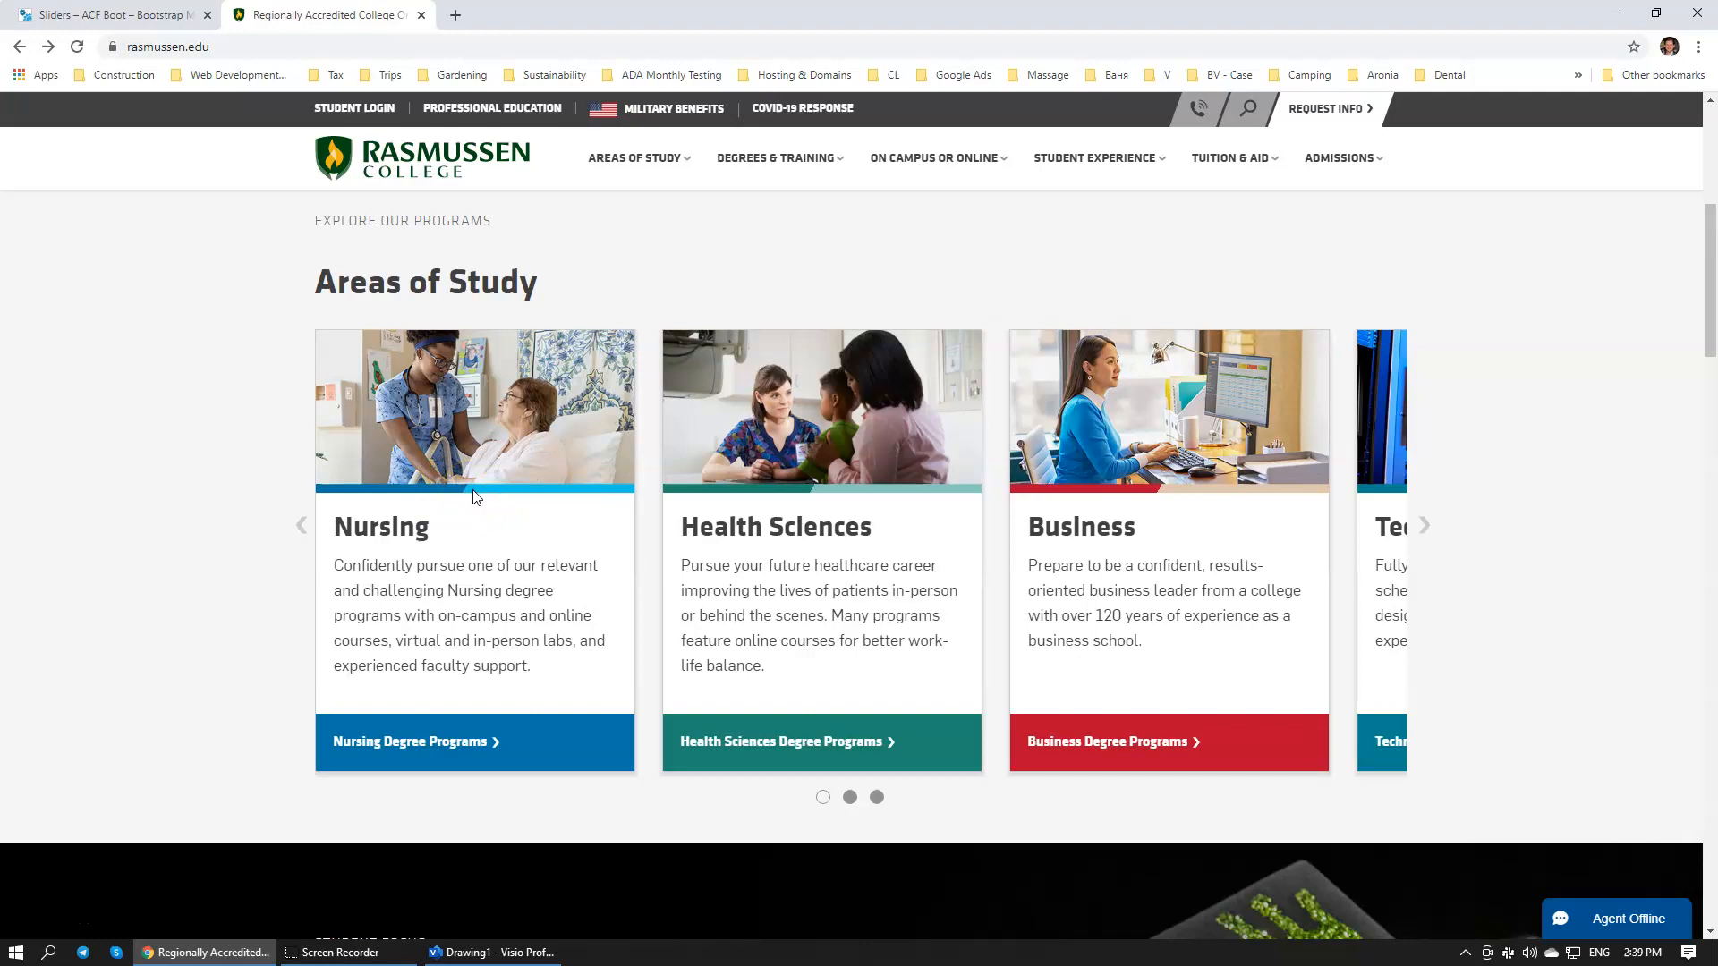
left_click(490, 951)
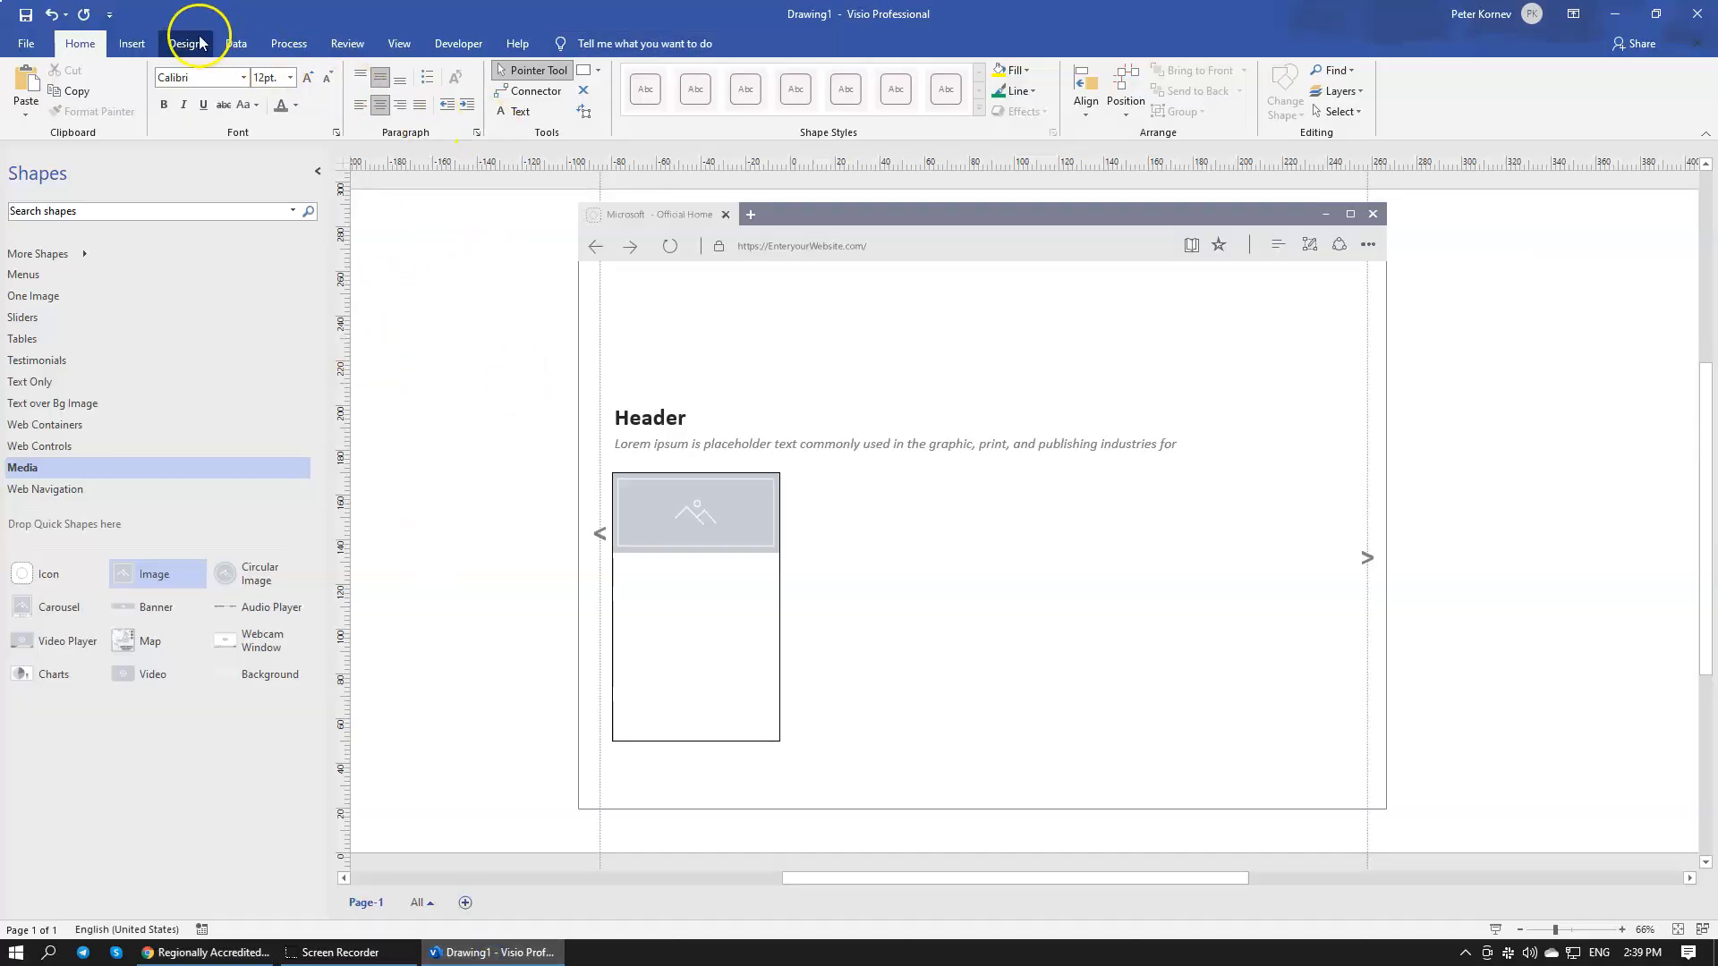
left_click(126, 45)
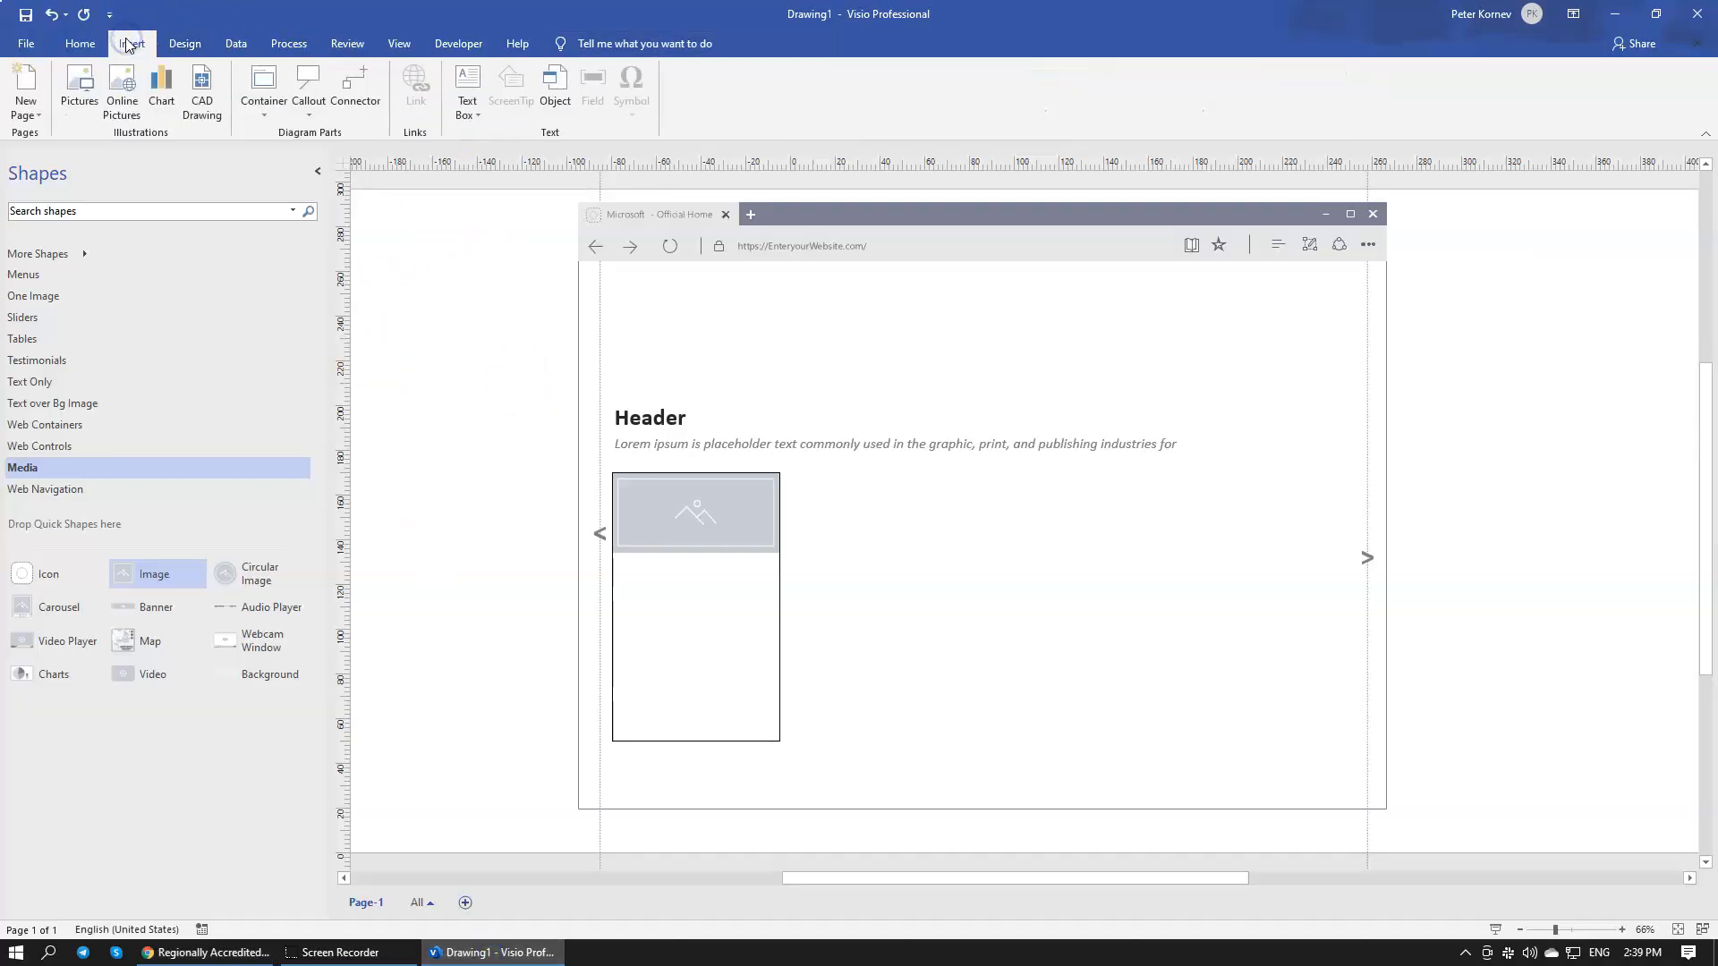
left_click(184, 44)
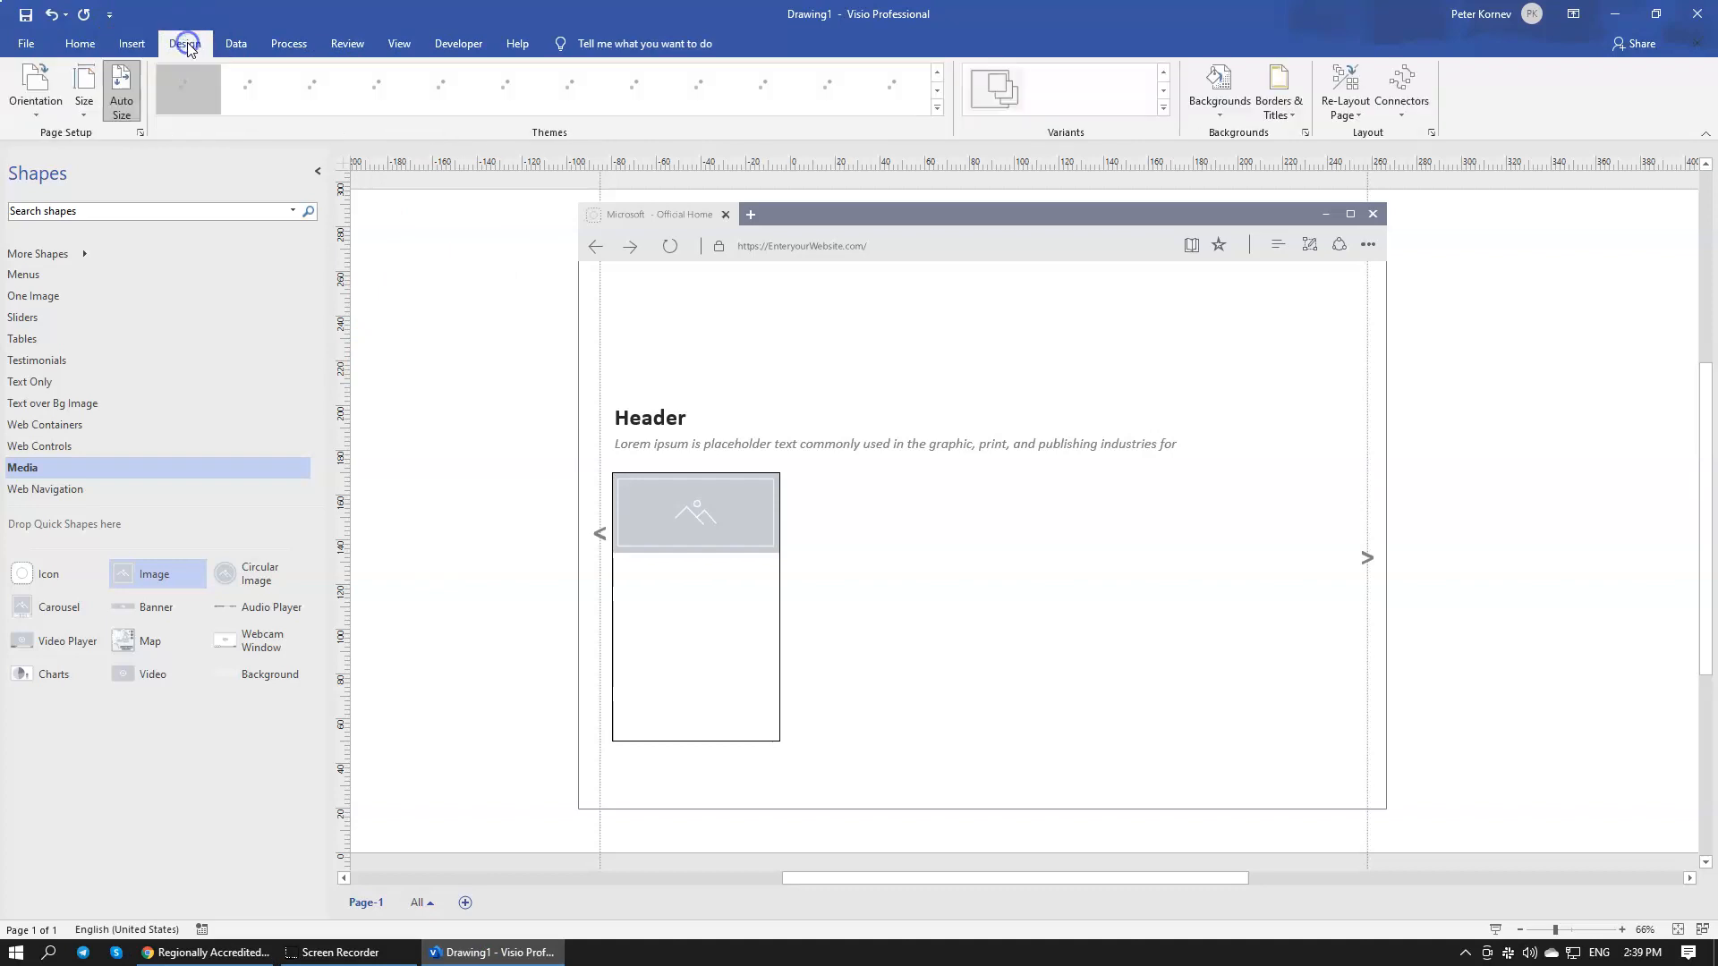
left_click(131, 45)
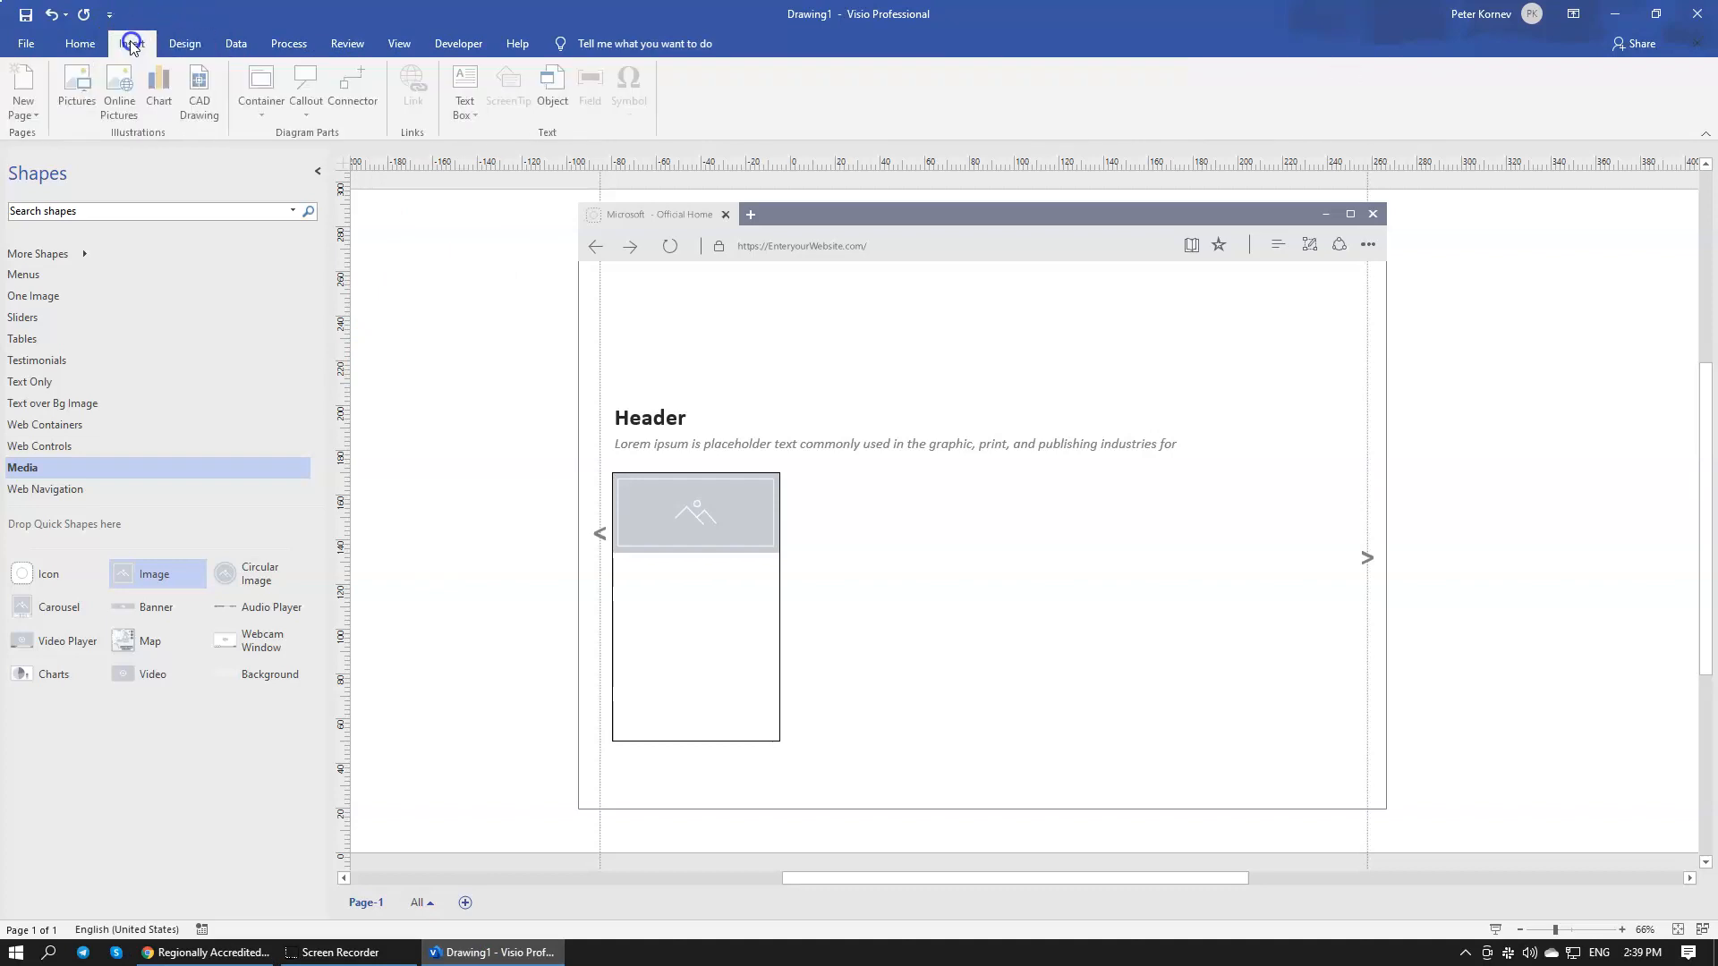
left_click(74, 43)
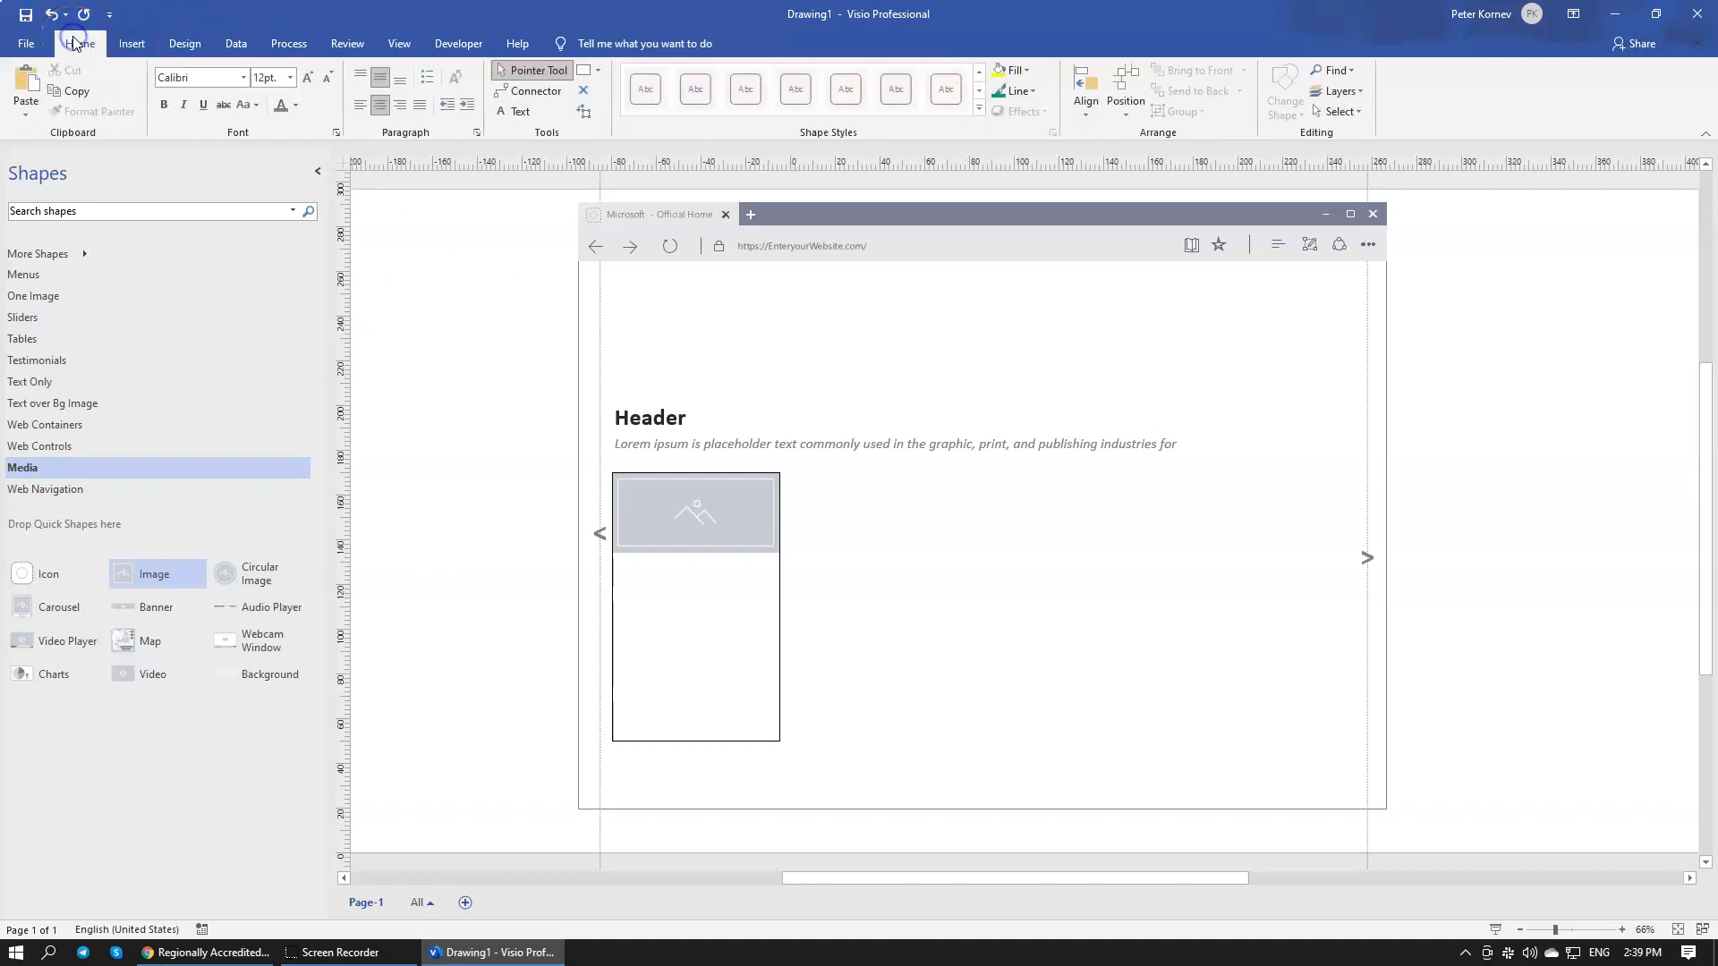
Step: Draw a thin strip about 74.5 × 4.5 mm under the card's image and move it to the empty area beside the card
left_click(583, 69)
left_click_drag(613, 553, 646, 553)
left_click_drag(785, 565, 785, 565)
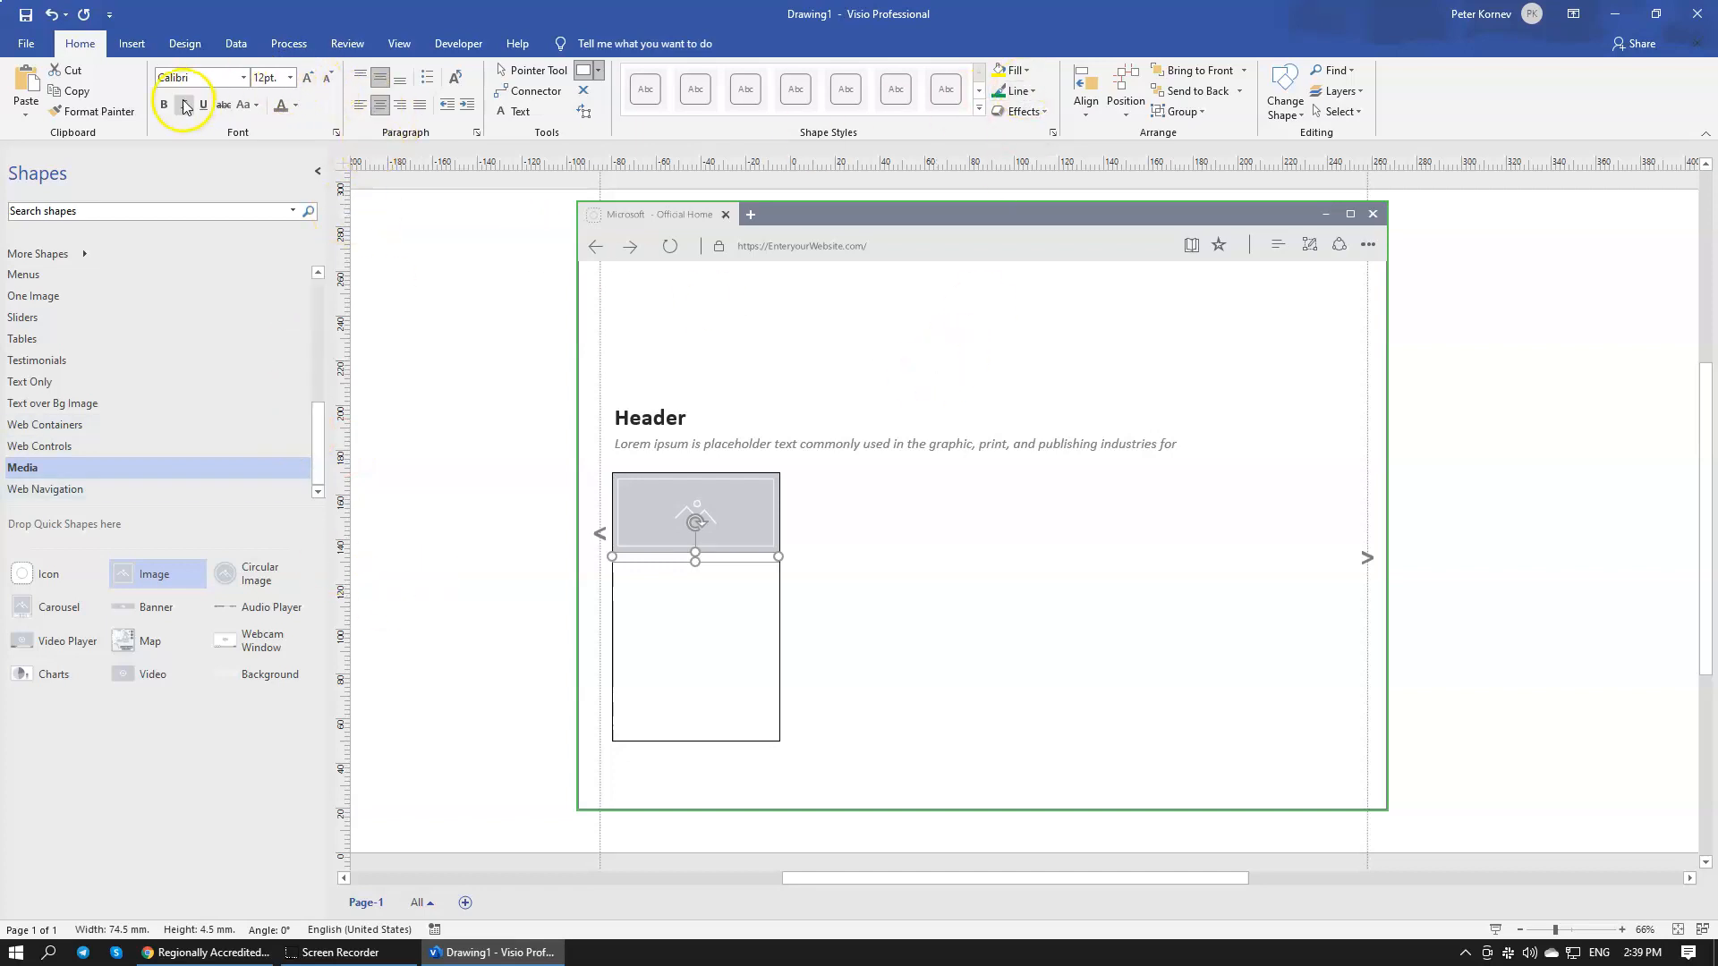
left_click(534, 69)
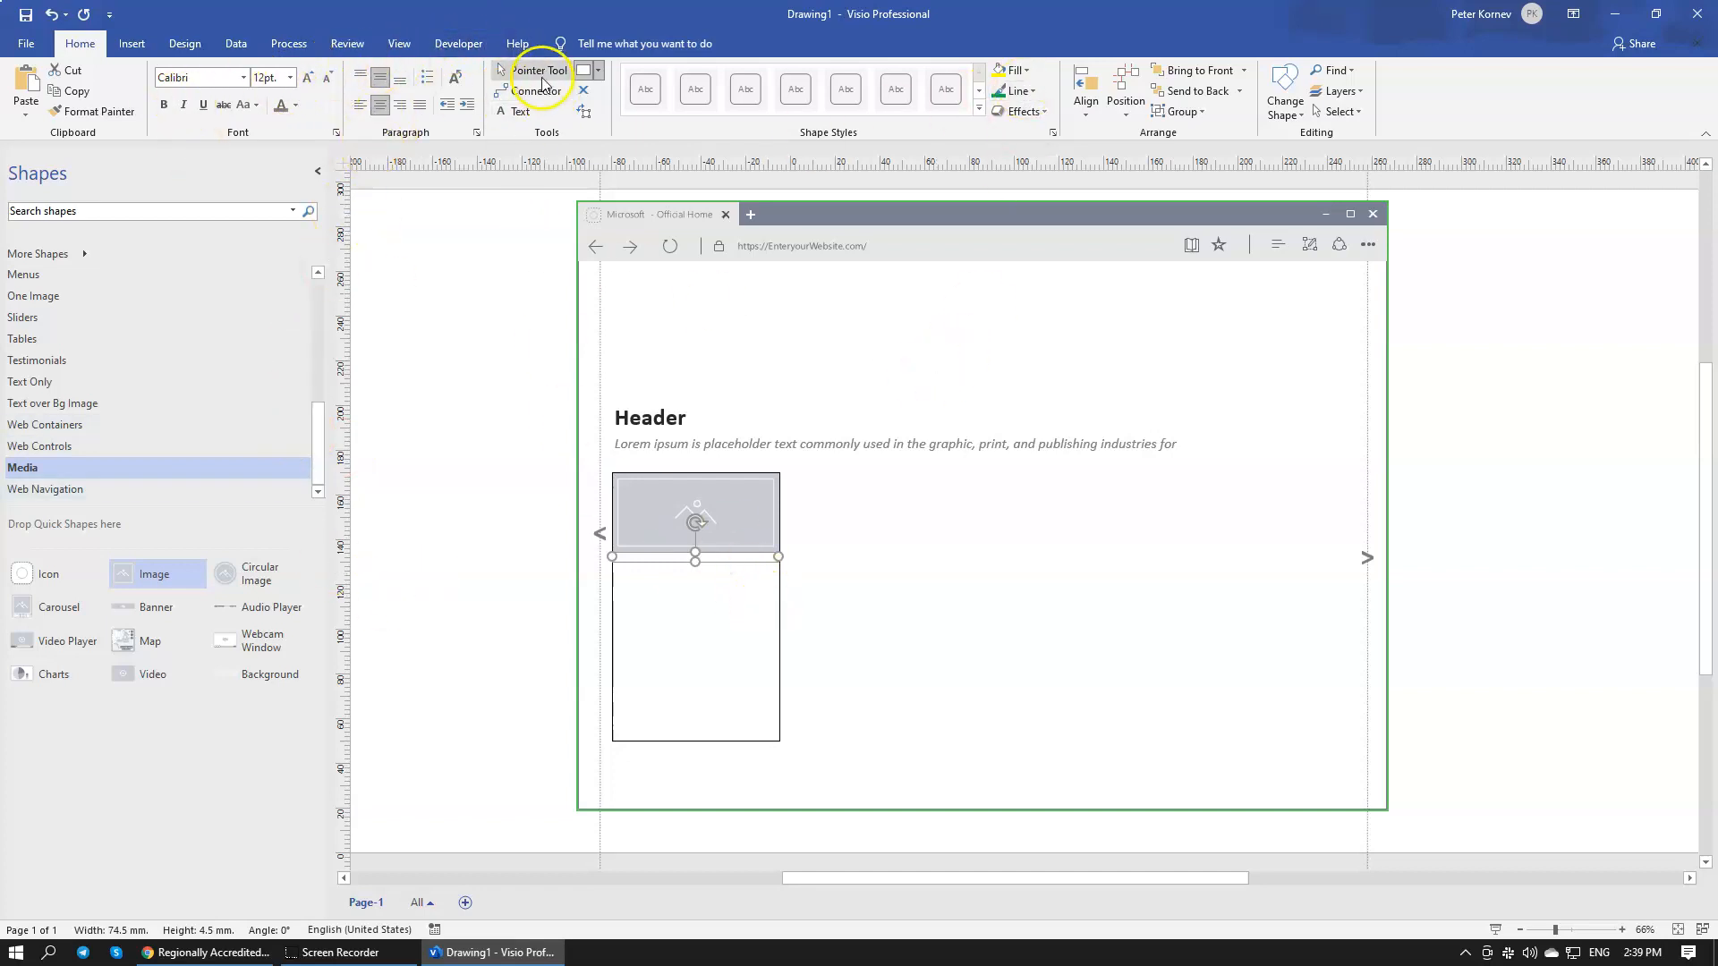
left_click(1060, 630)
left_click(744, 561)
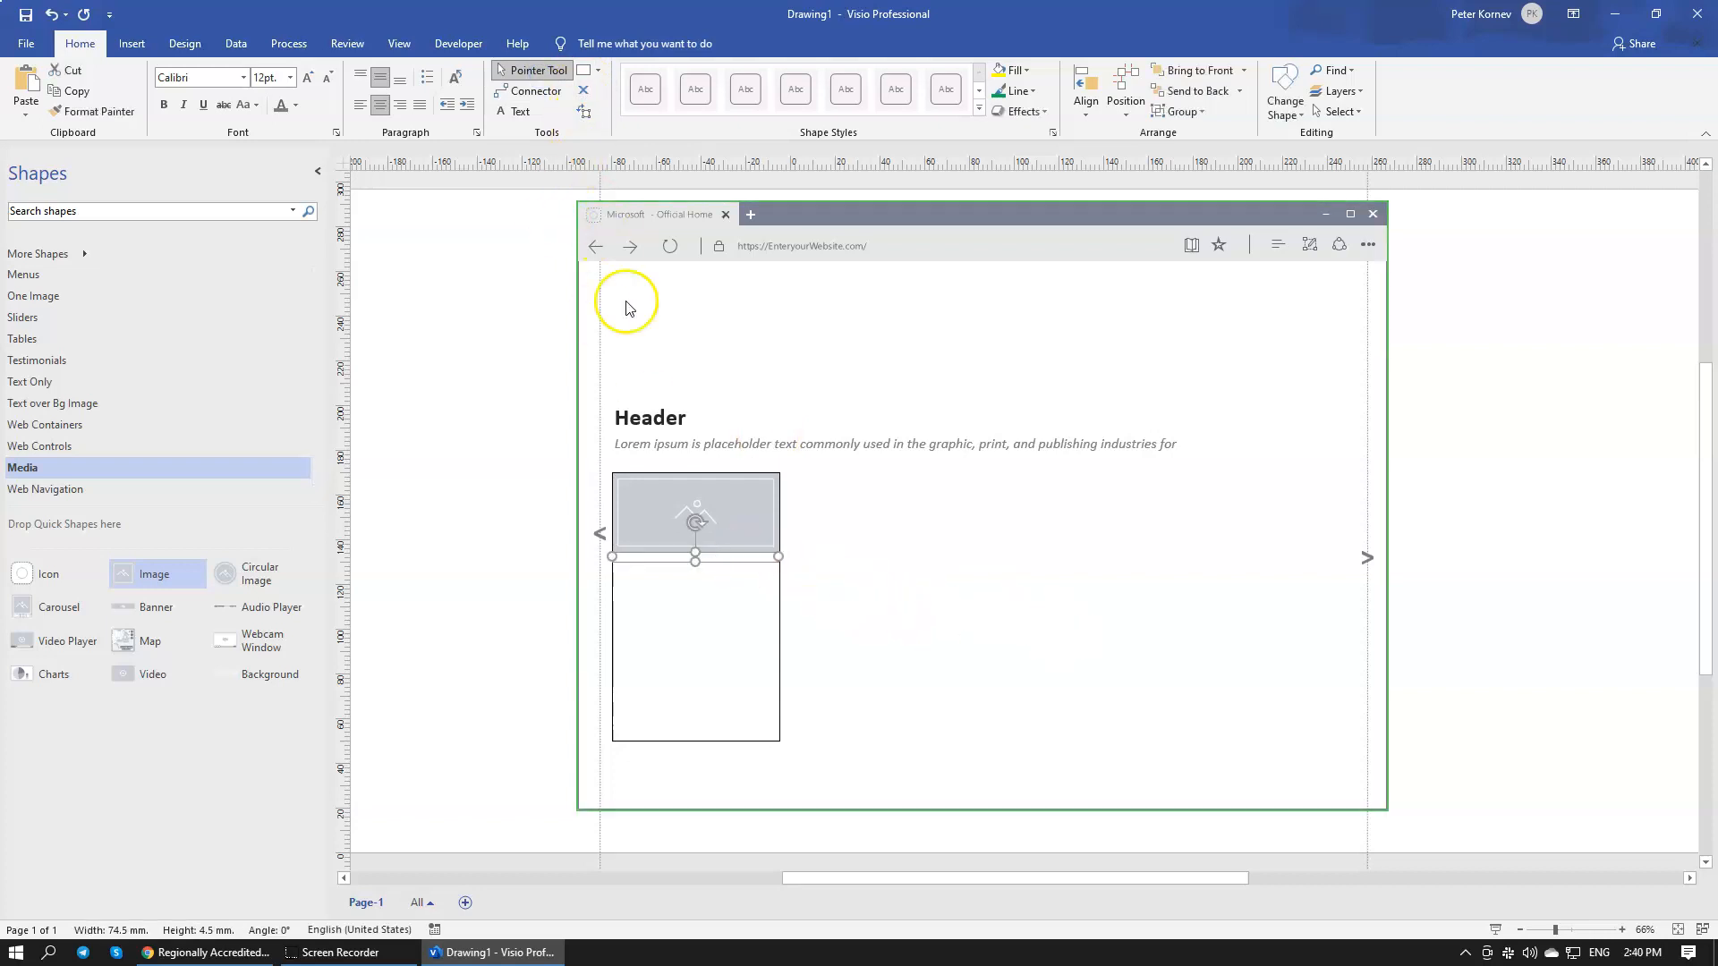
left_click_drag(685, 559, 987, 542)
left_click(1038, 698)
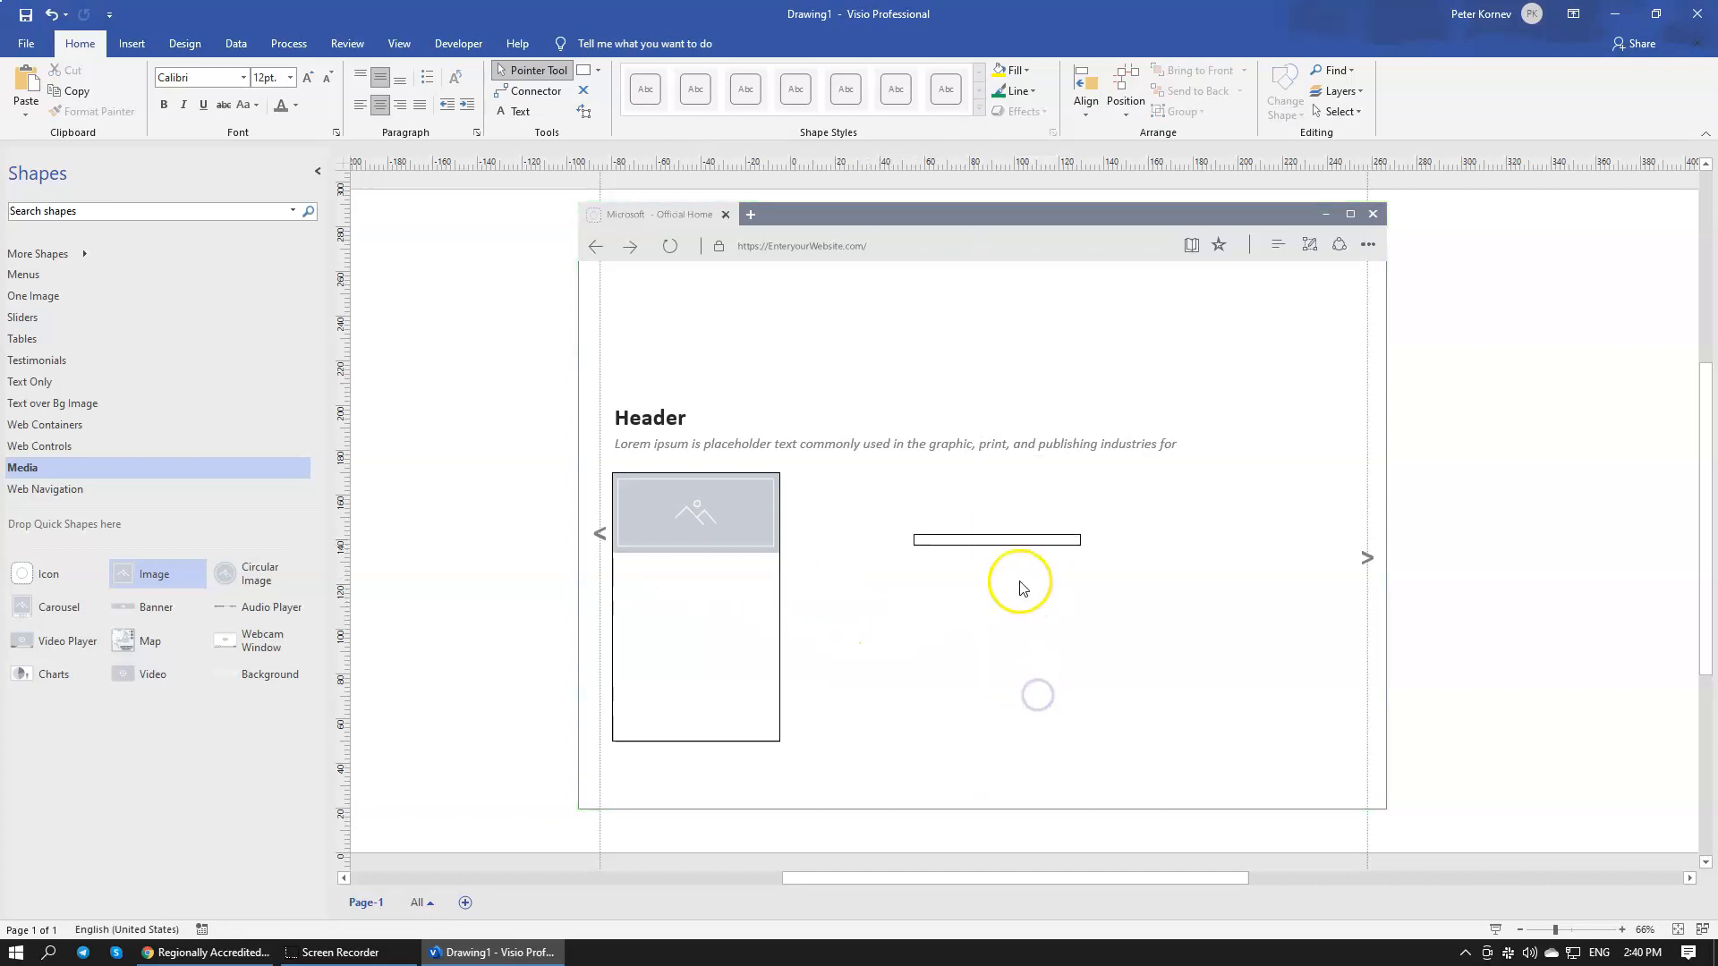
Step: Draw a narrow rectangle about 8 × 30 mm below the loose strip and rotate it to -15°
left_click(591, 71)
left_click(459, 45)
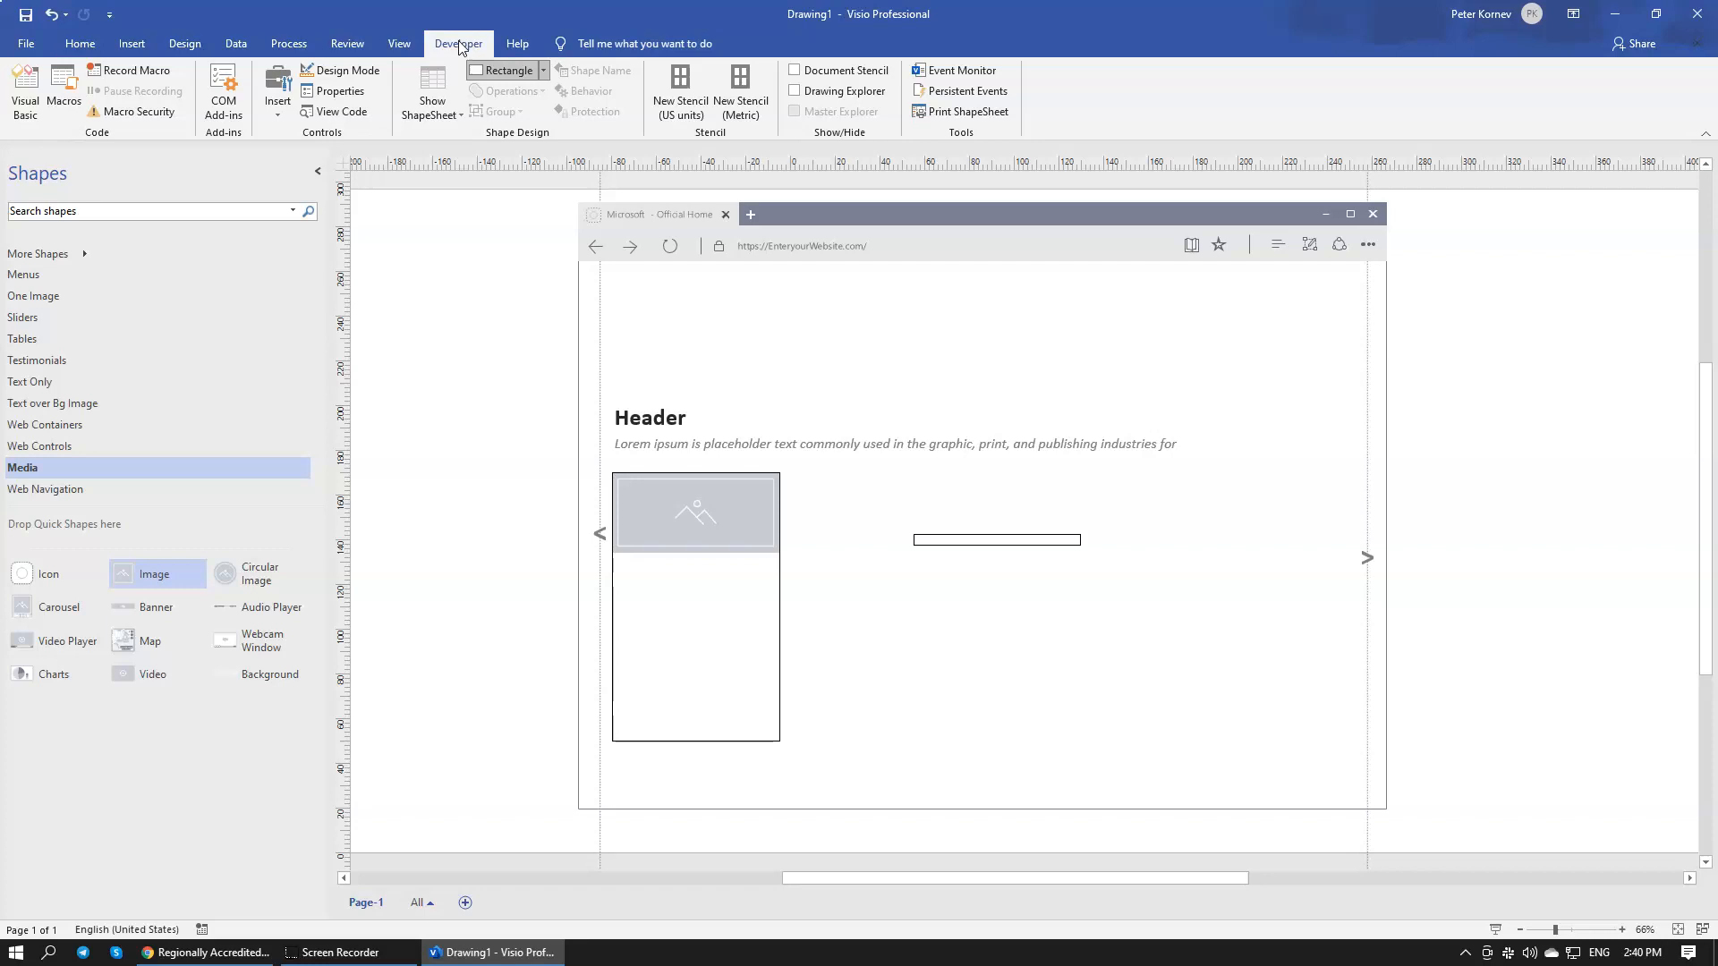
left_click(542, 71)
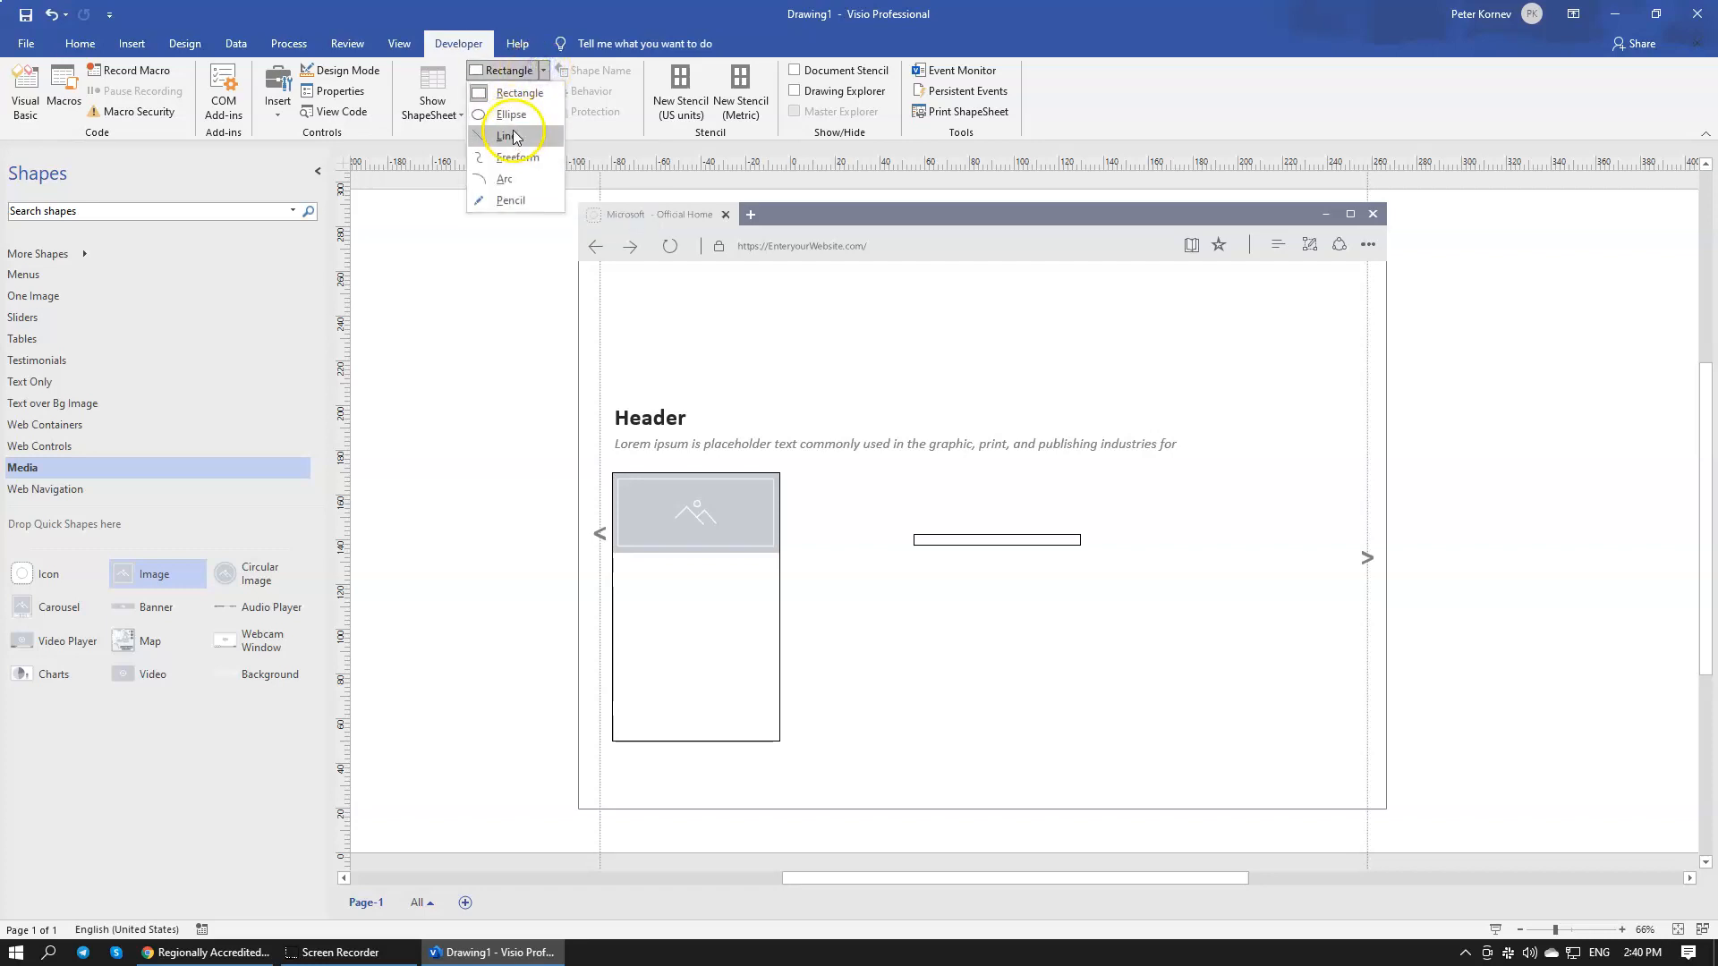
left_click(508, 95)
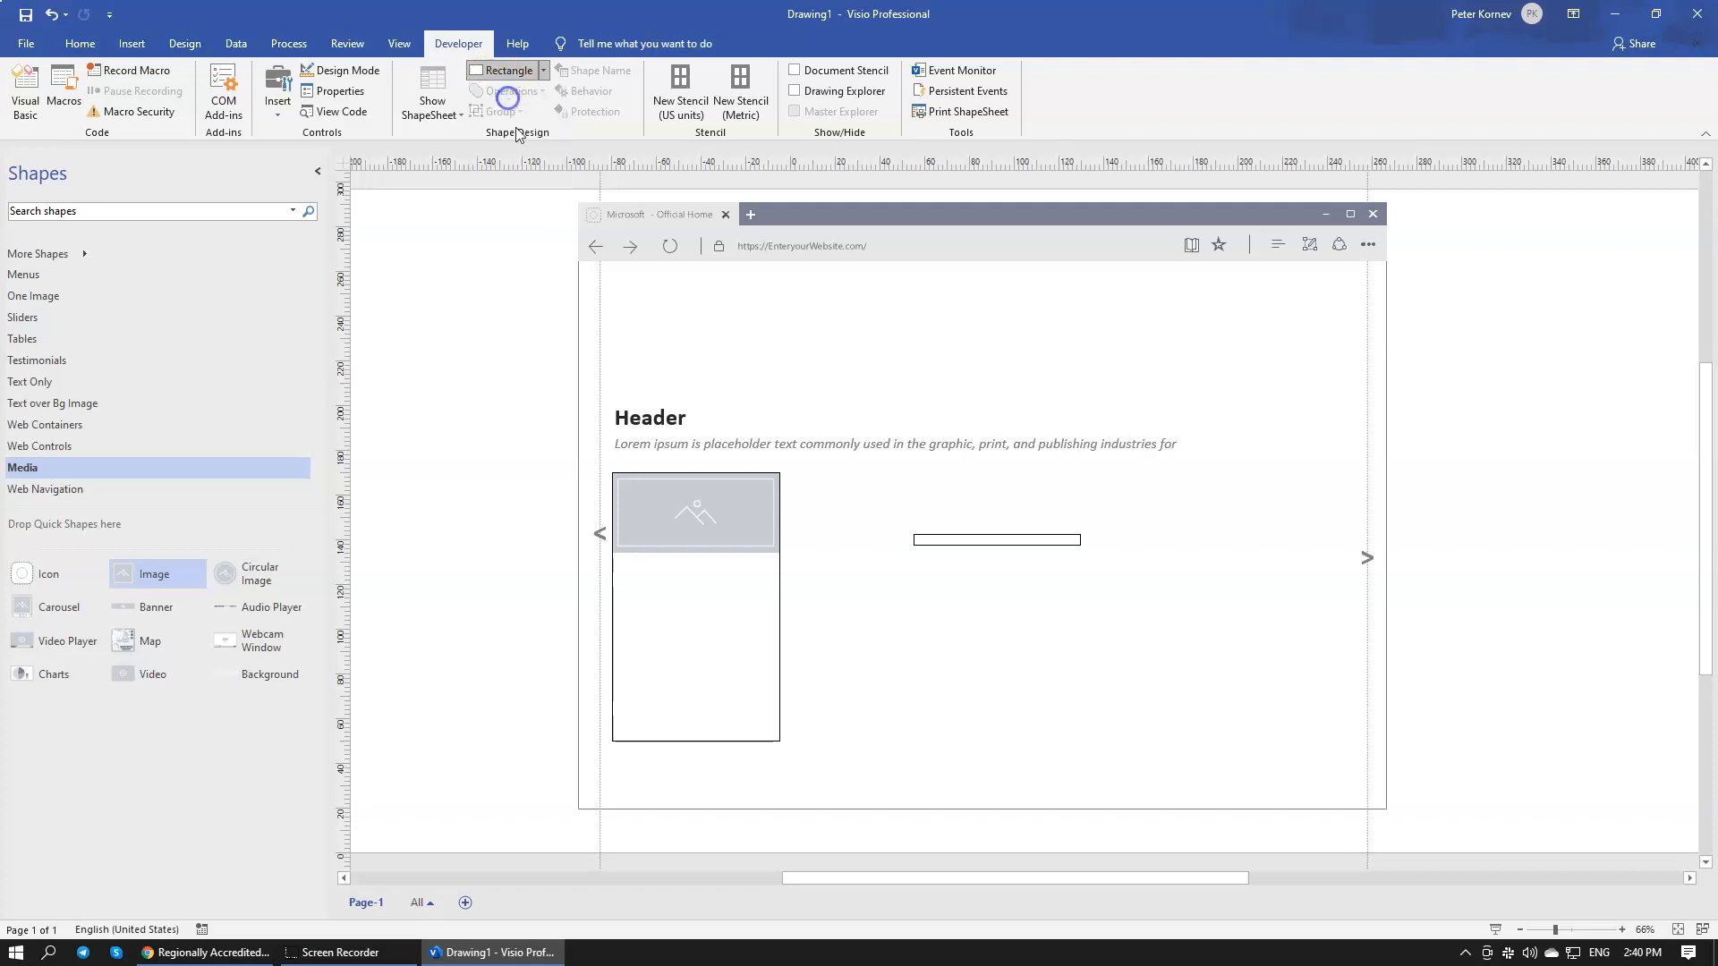
left_click_drag(928, 596, 947, 663)
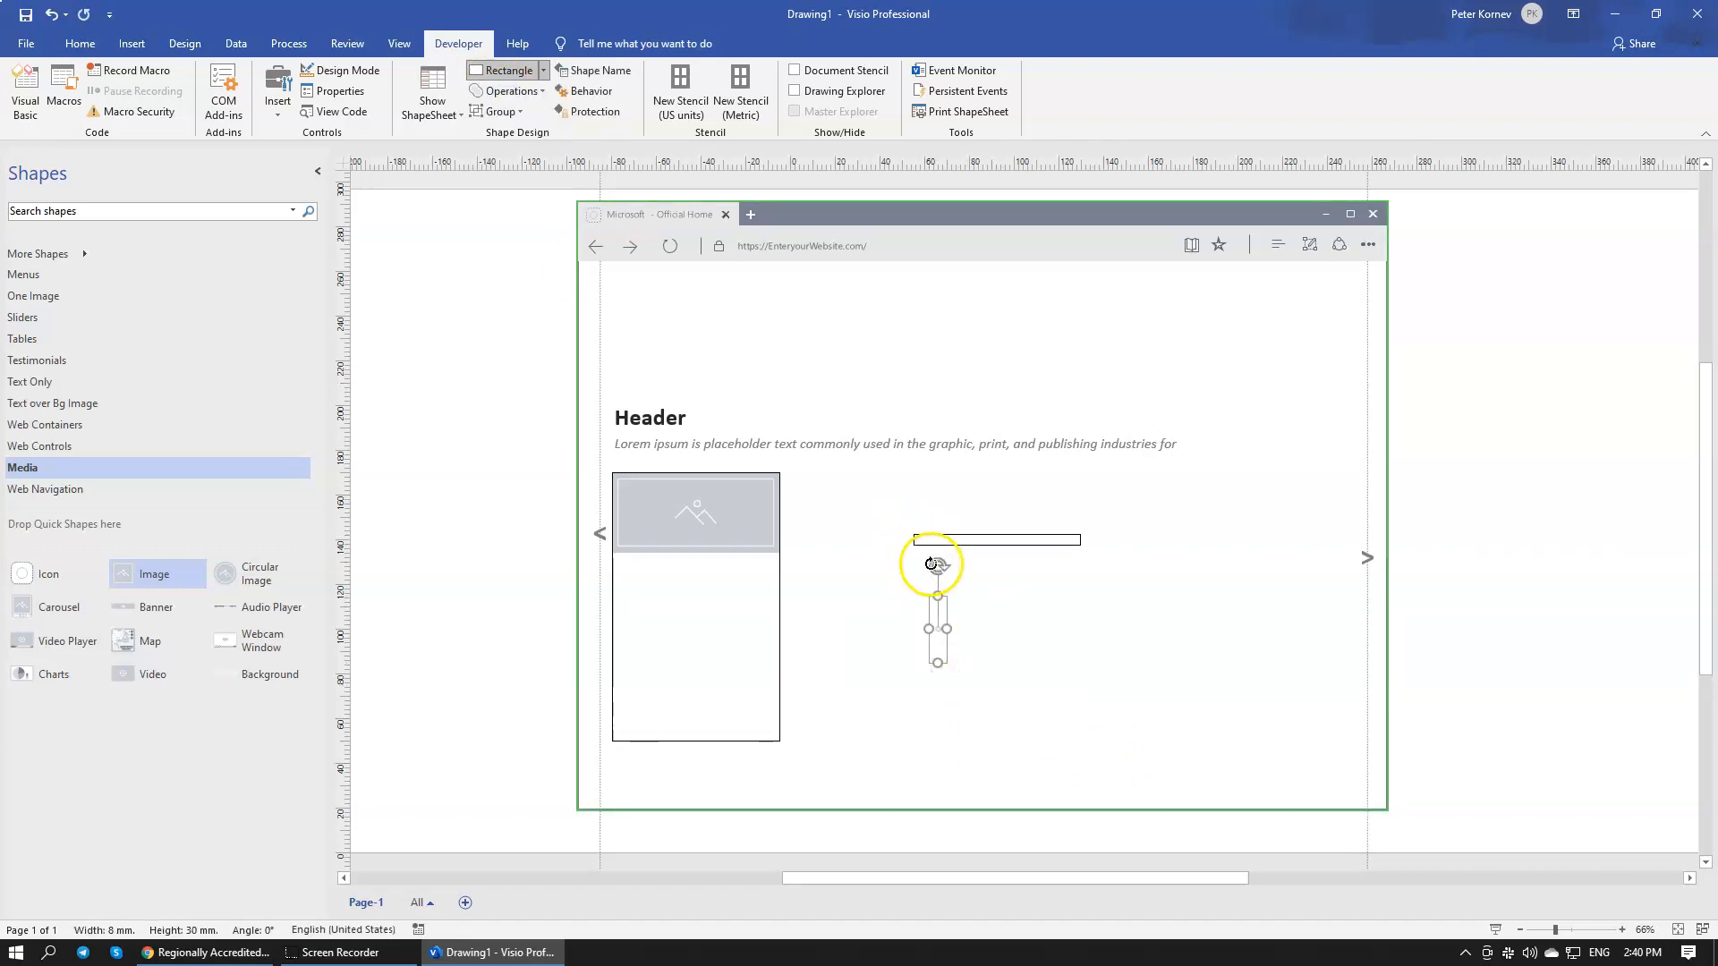
left_click_drag(936, 565, 959, 565)
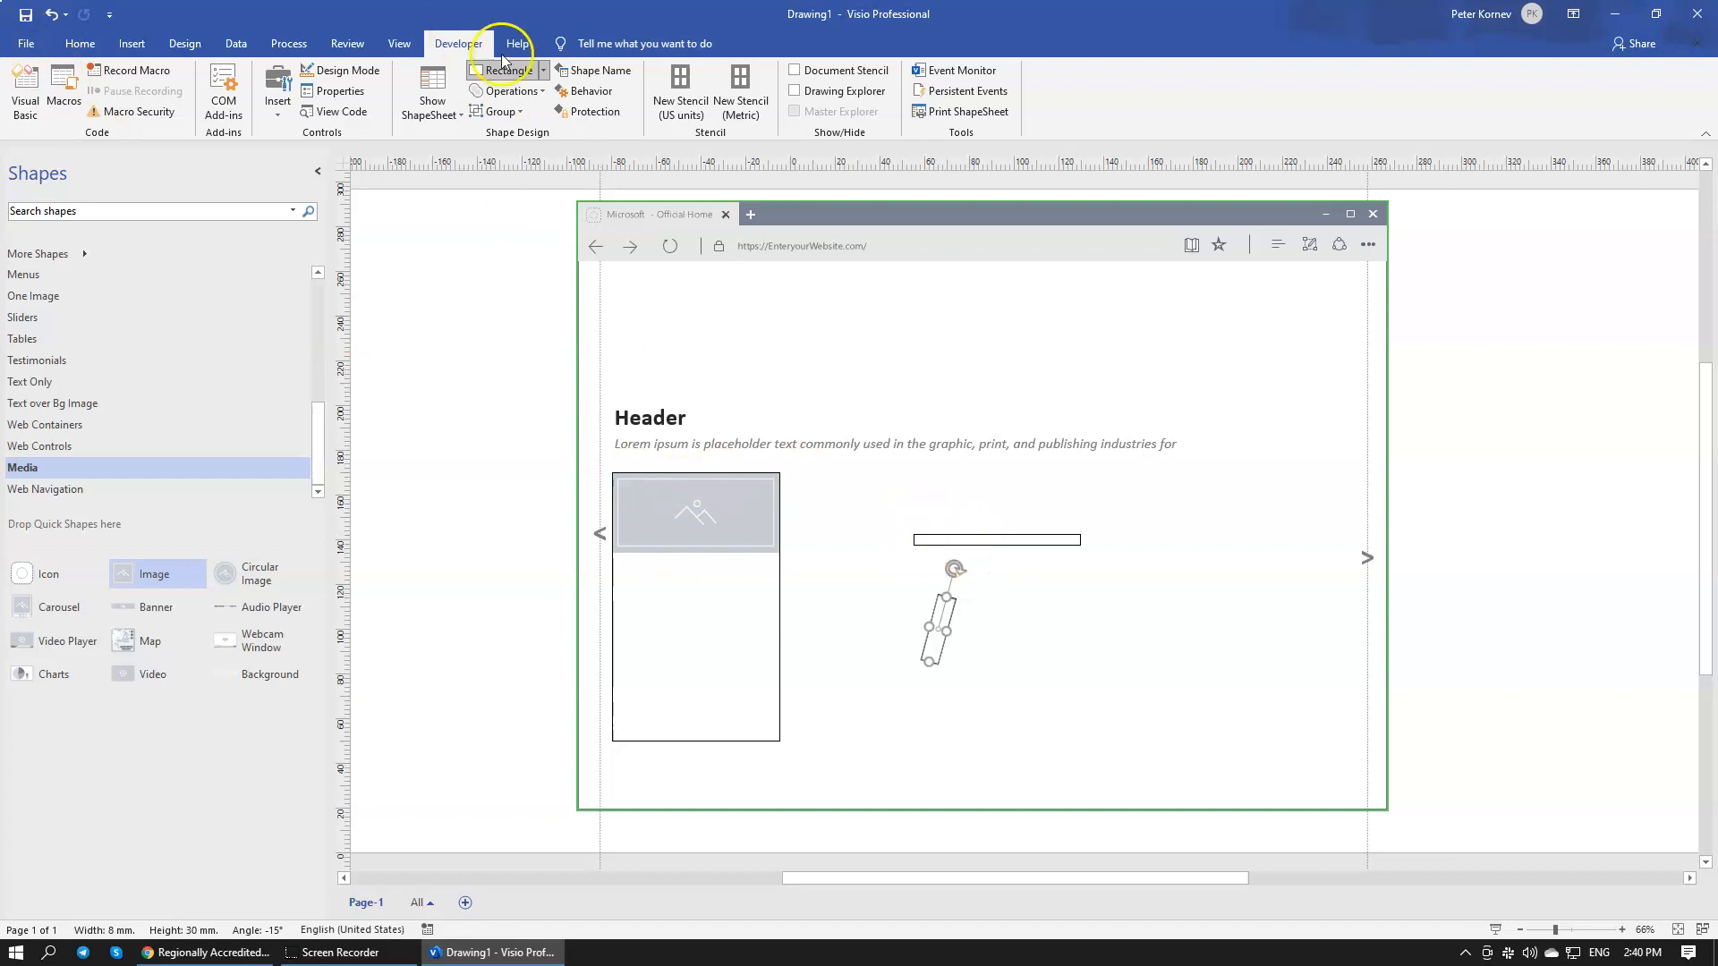
Step: Widen the loose strip to about 96.6 mm and place the slanted rectangle across its middle
left_click(543, 70)
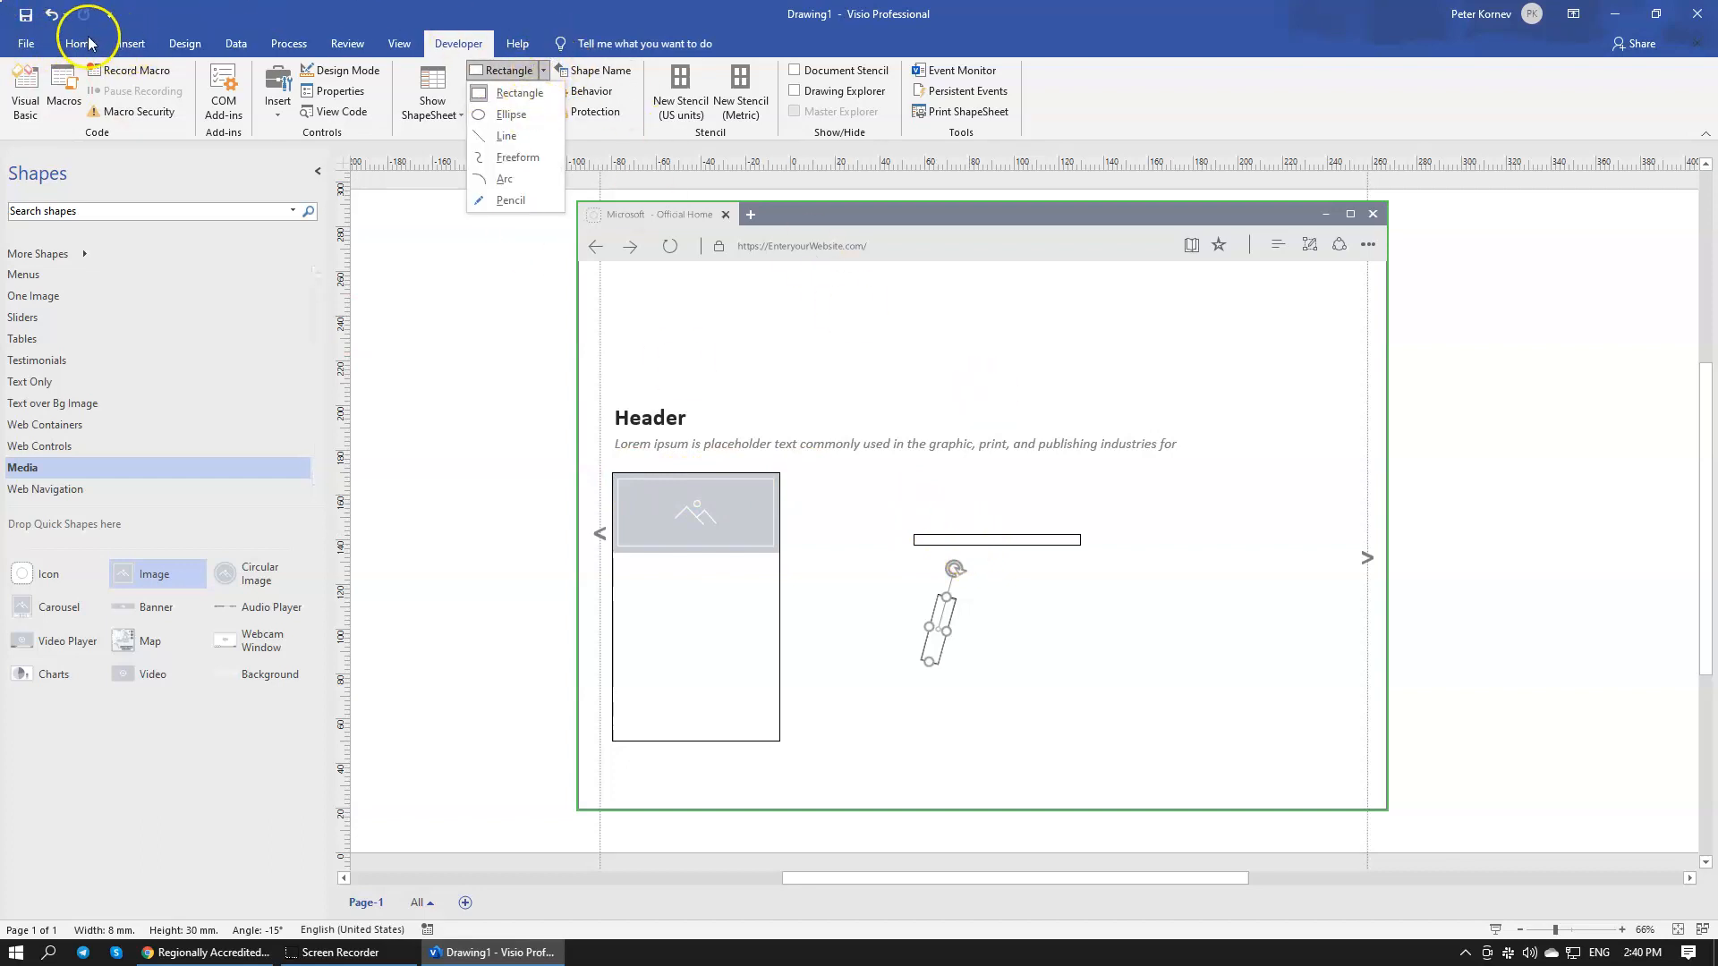
left_click(87, 43)
left_click(532, 70)
left_click(1056, 653)
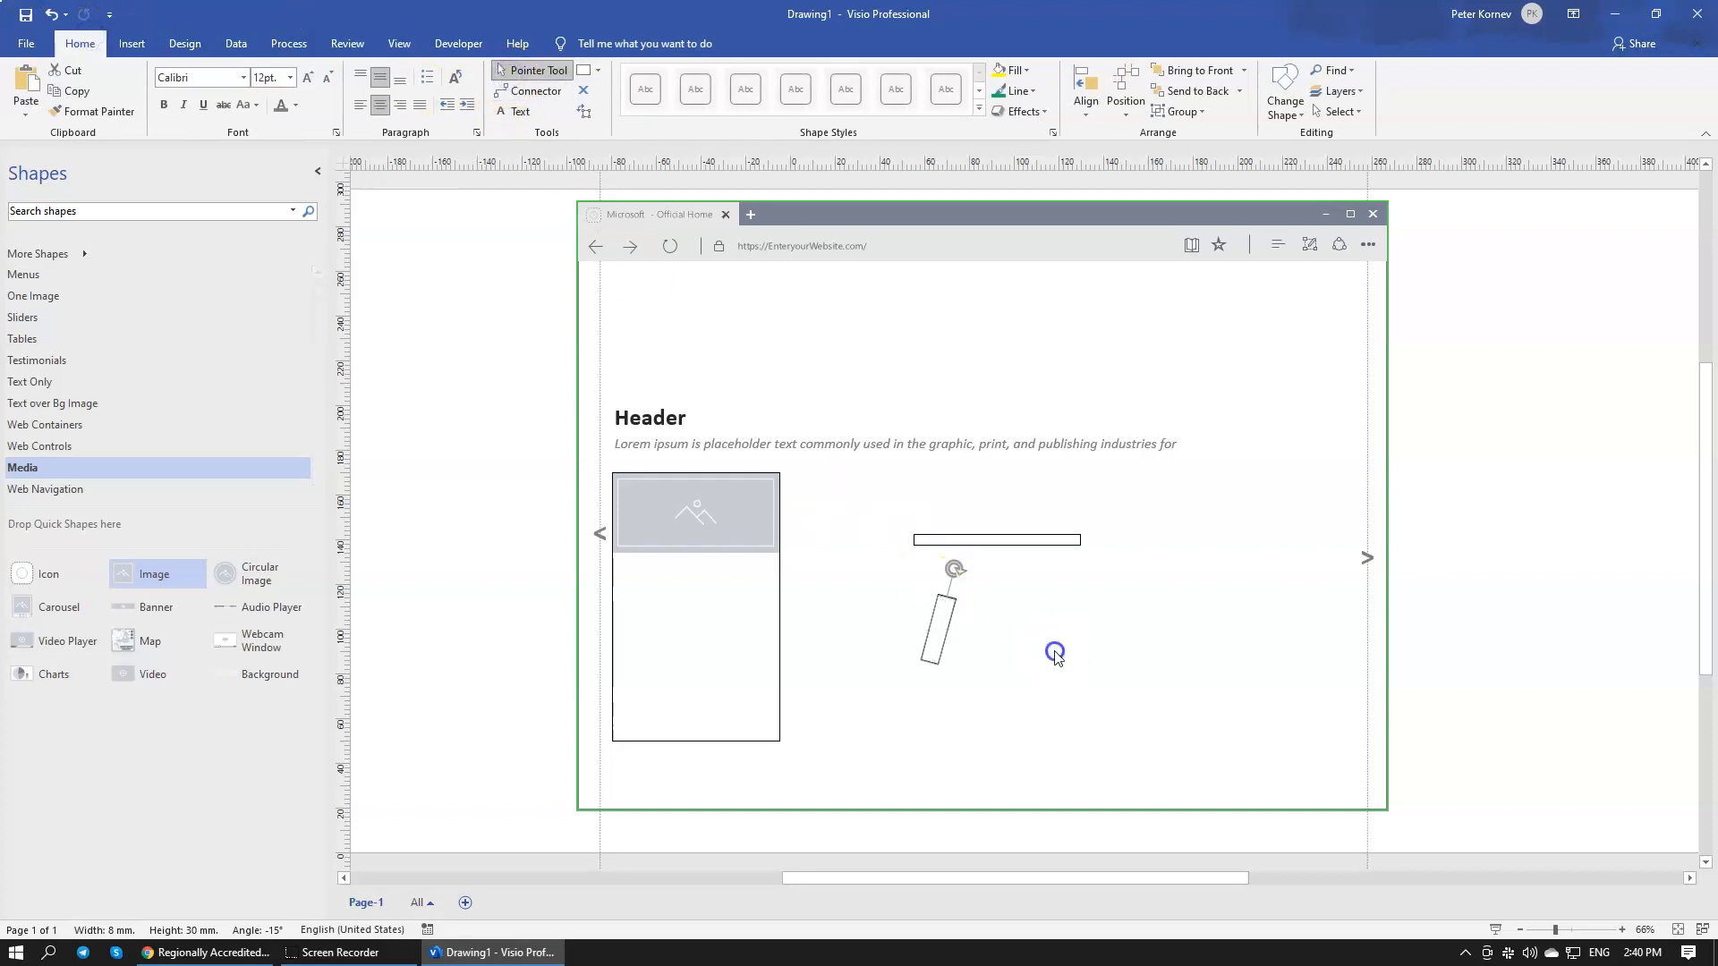
left_click_drag(1039, 543, 1112, 505)
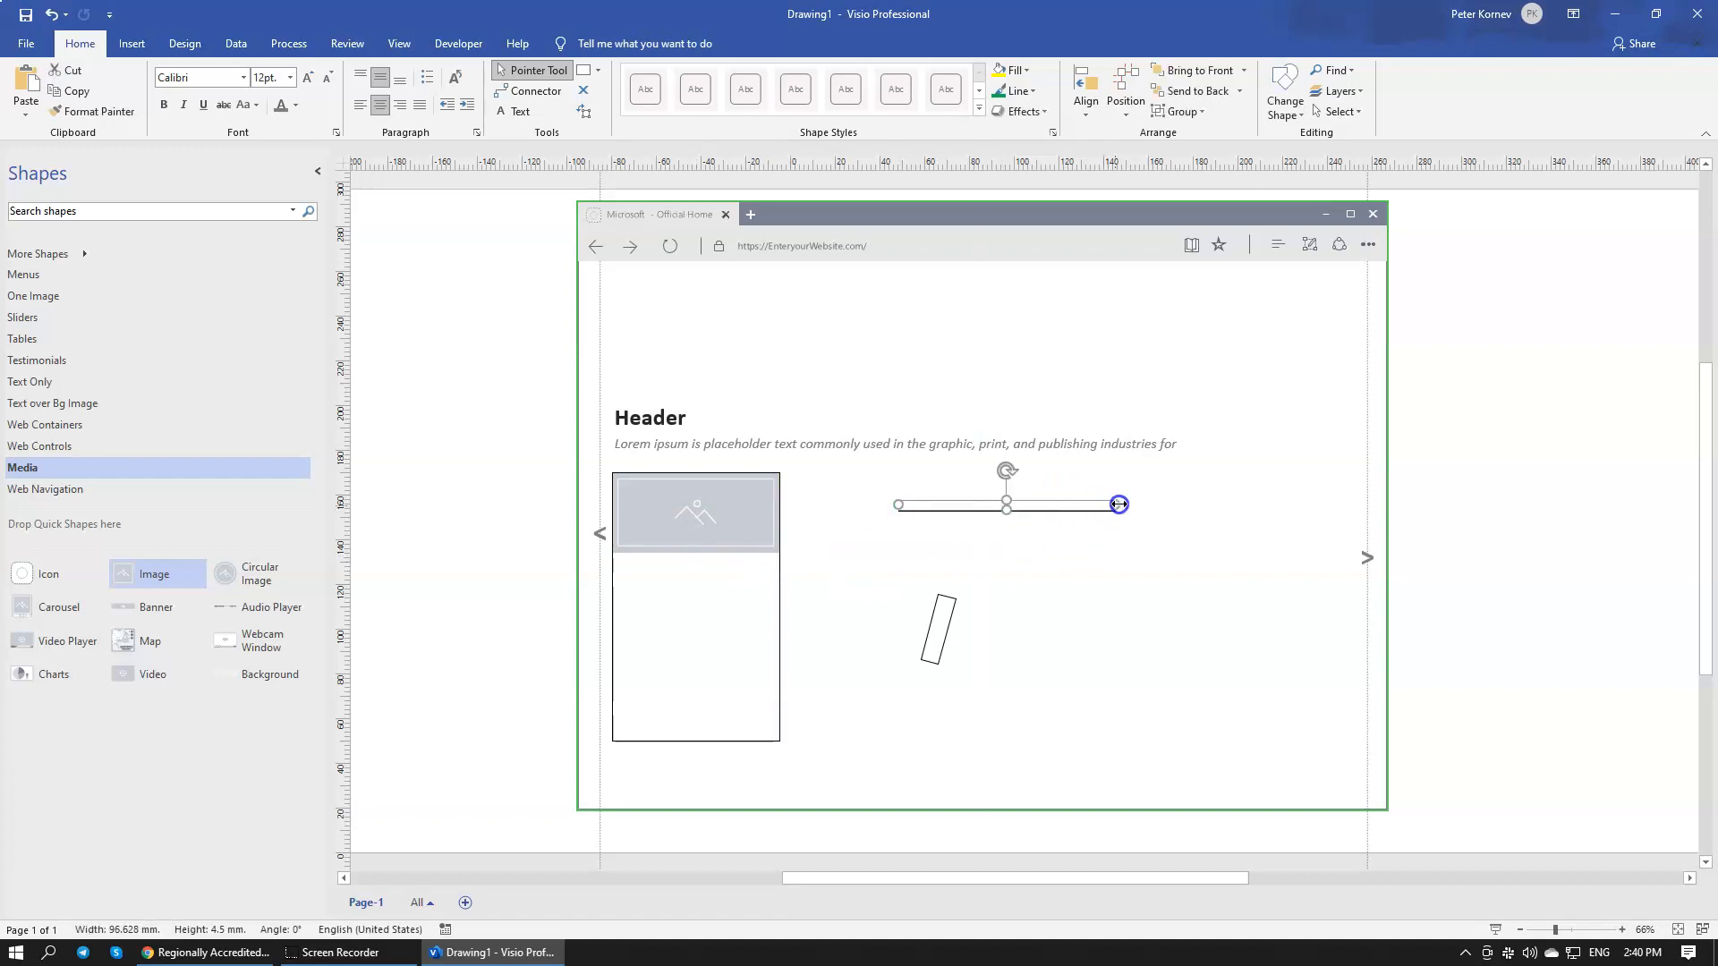
left_click_drag(1004, 517, 1006, 507)
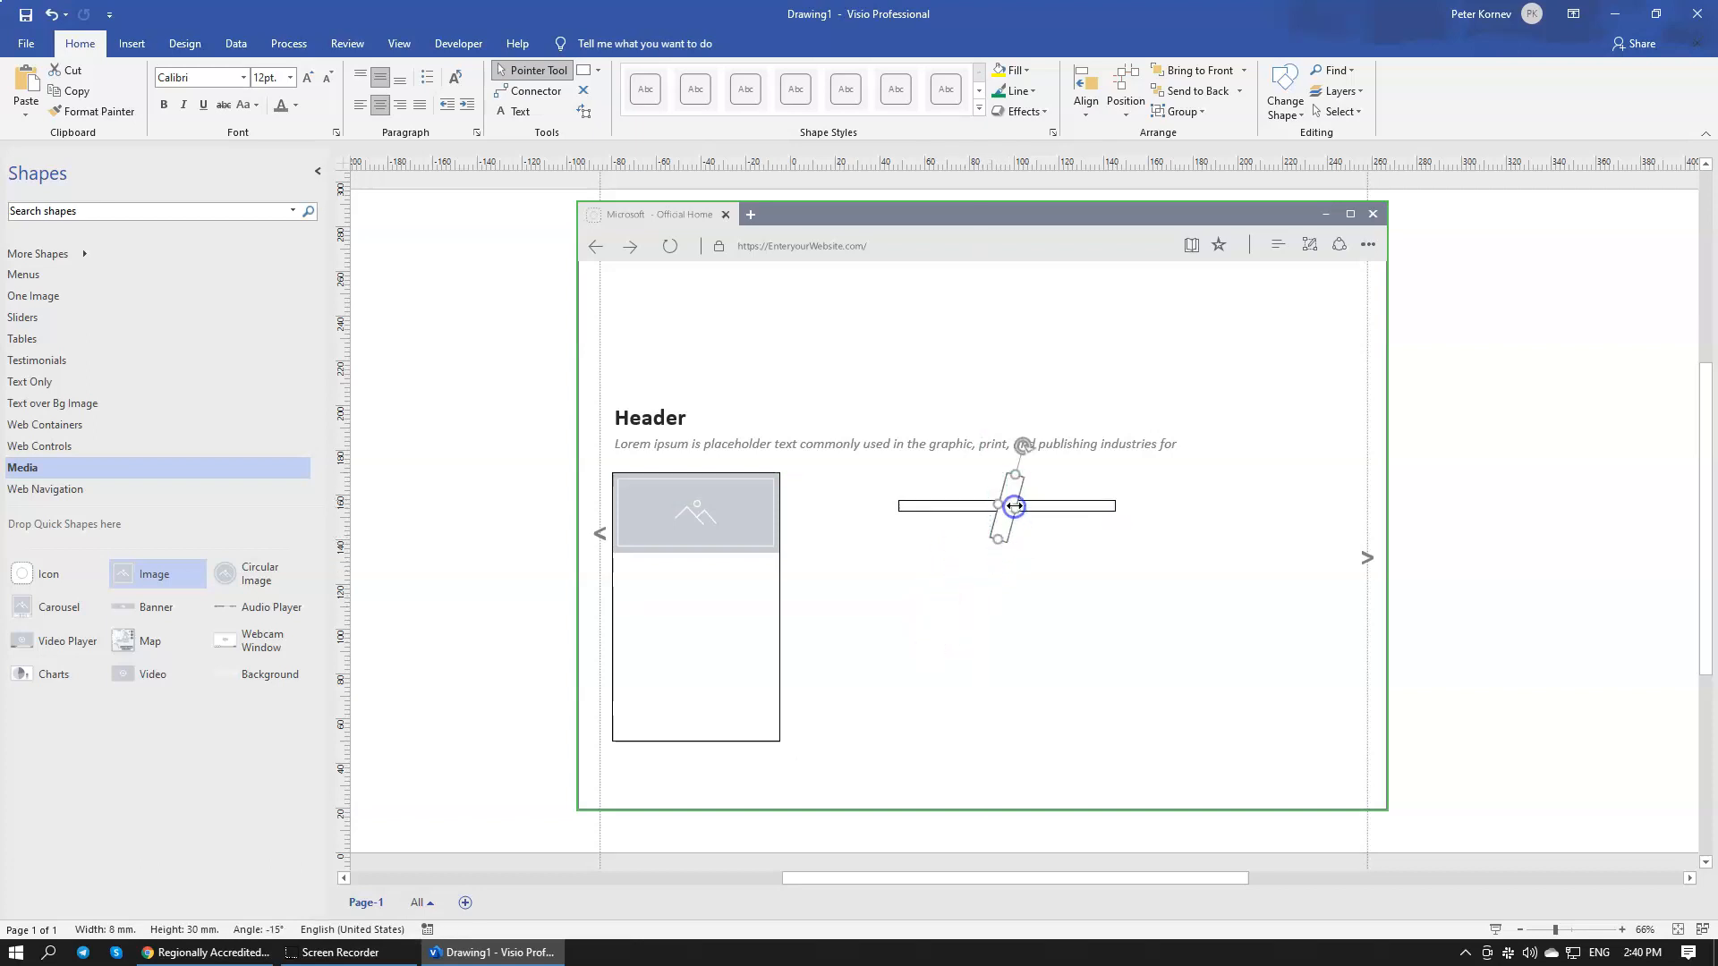
Step: Try to subtract the horizontal strip from the slanted rectangle, and undo the operation
left_click(456, 44)
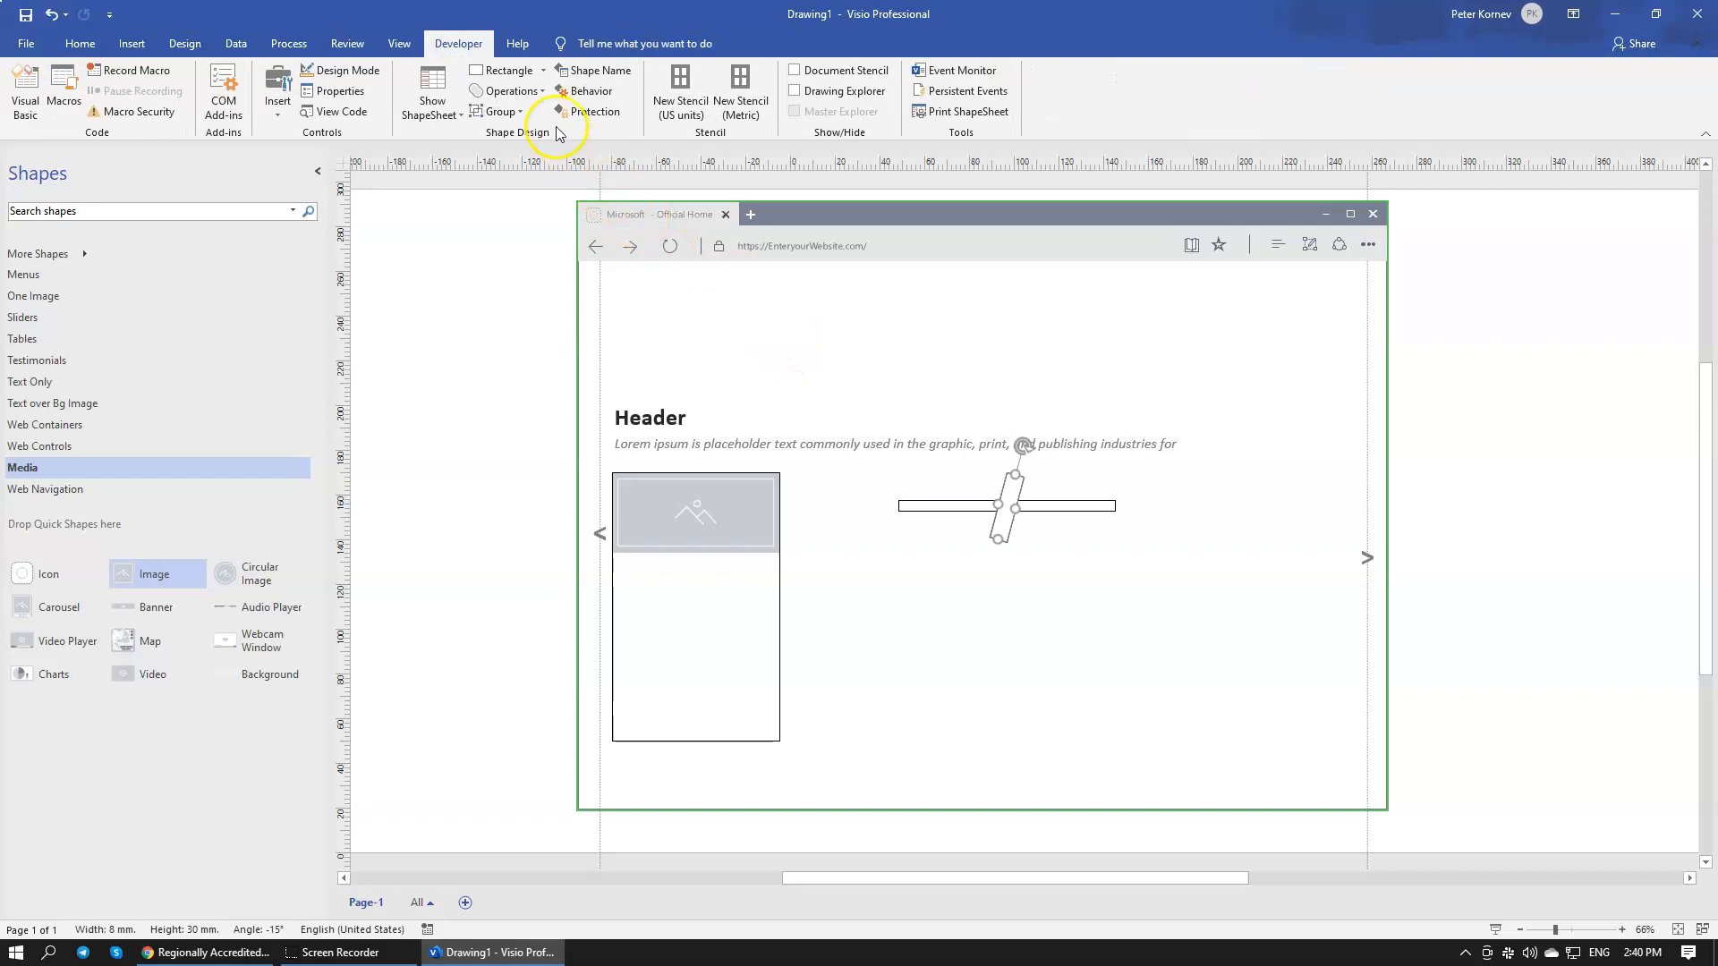
left_click(1266, 579)
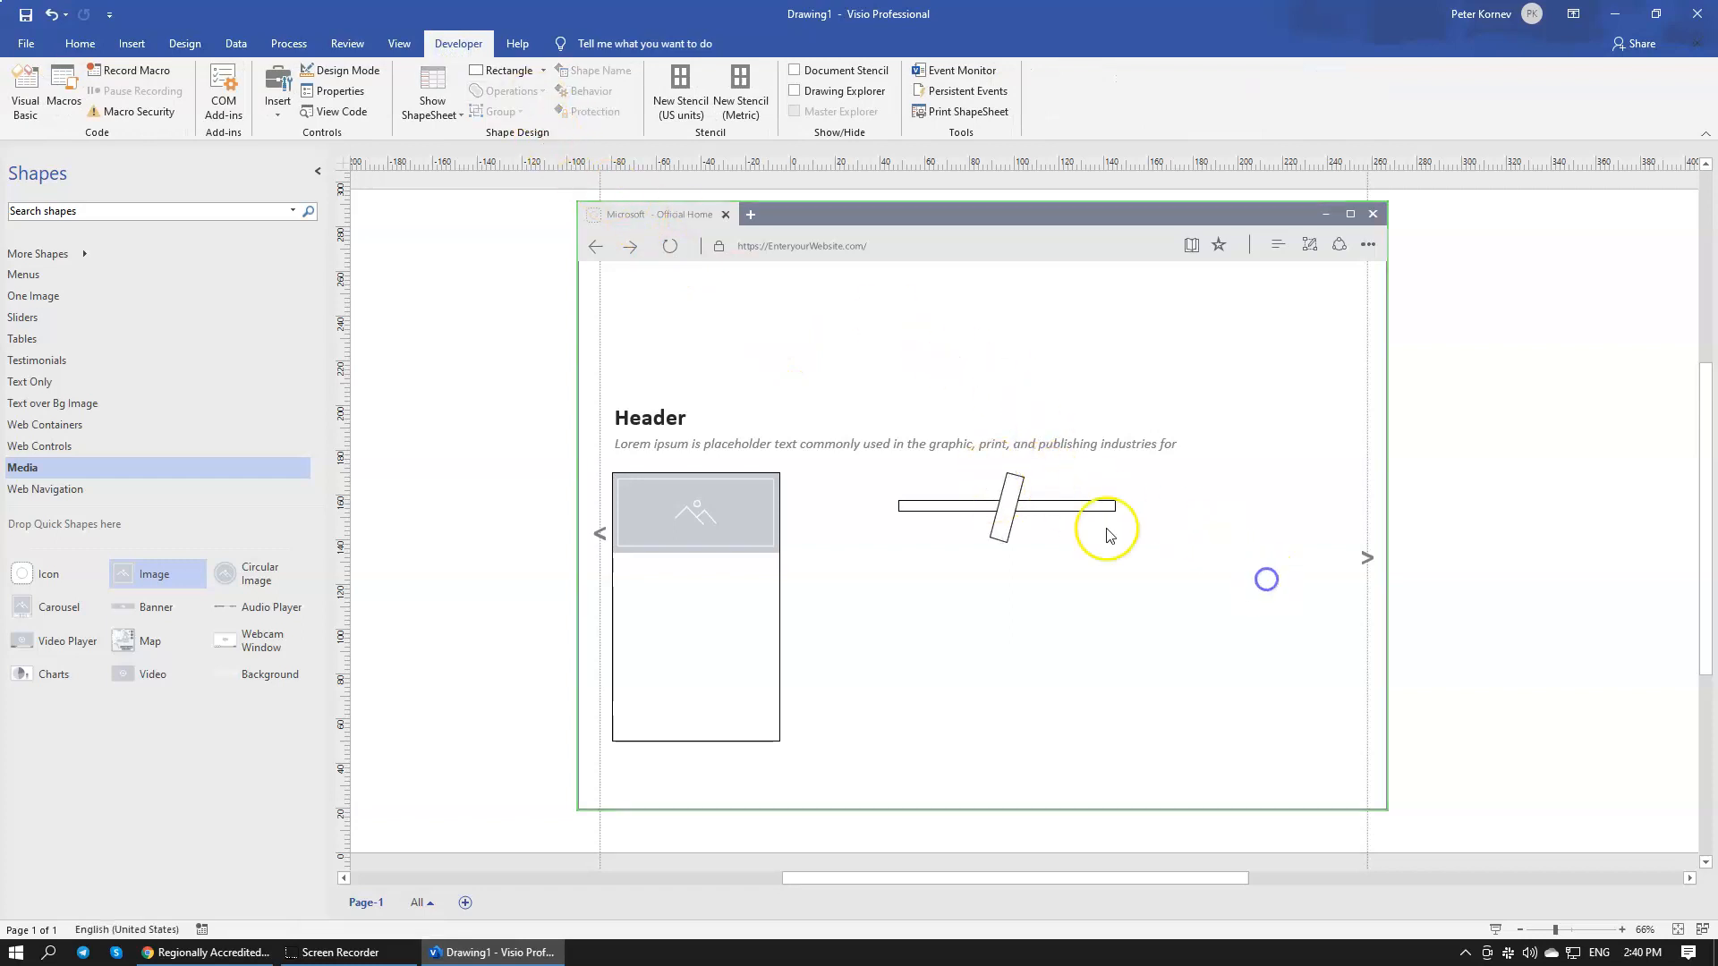
left_click(1022, 489)
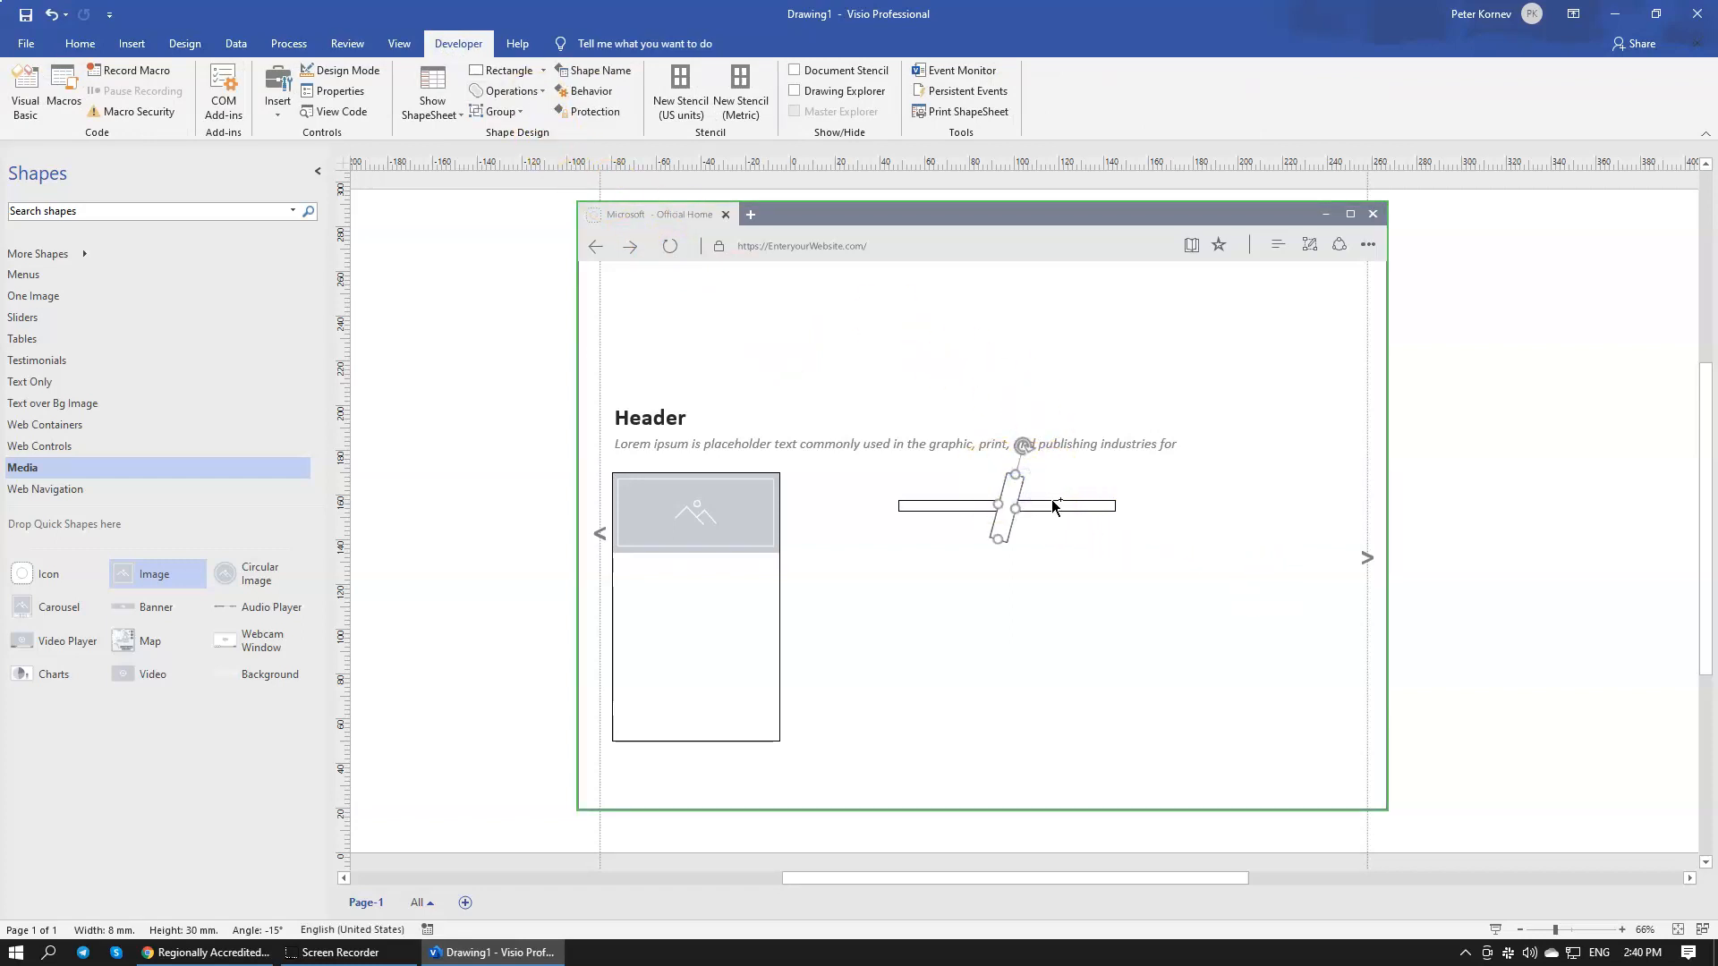
left_click(1052, 506, "shift")
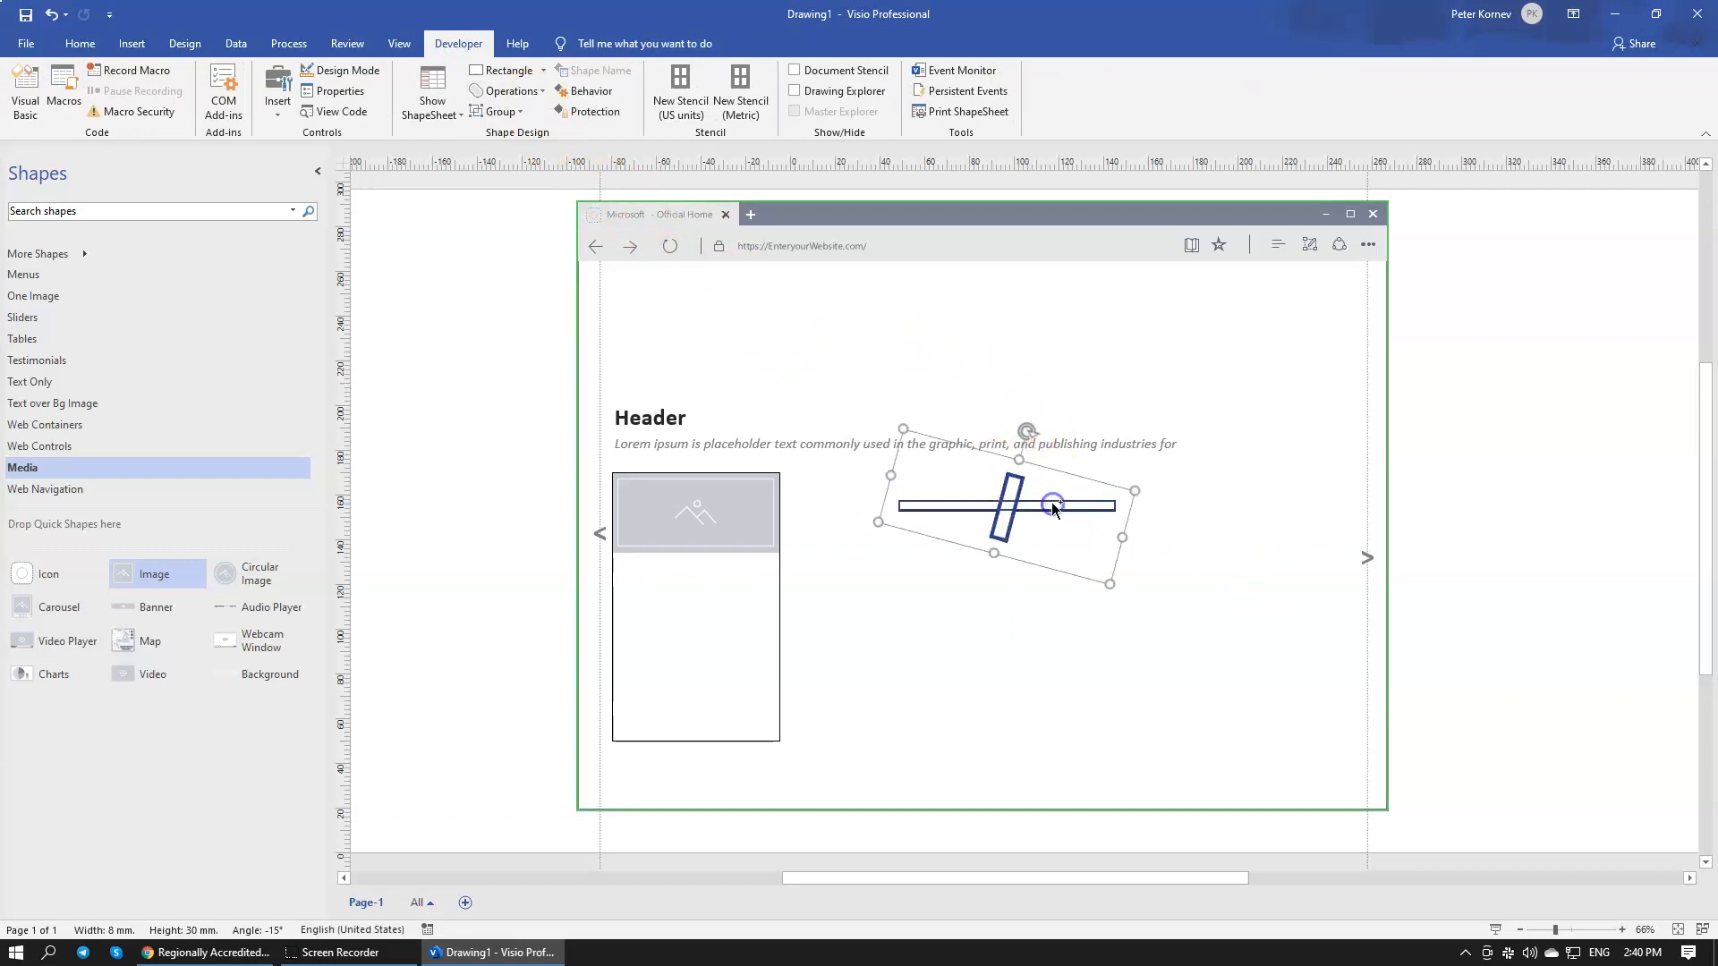
left_click(540, 92)
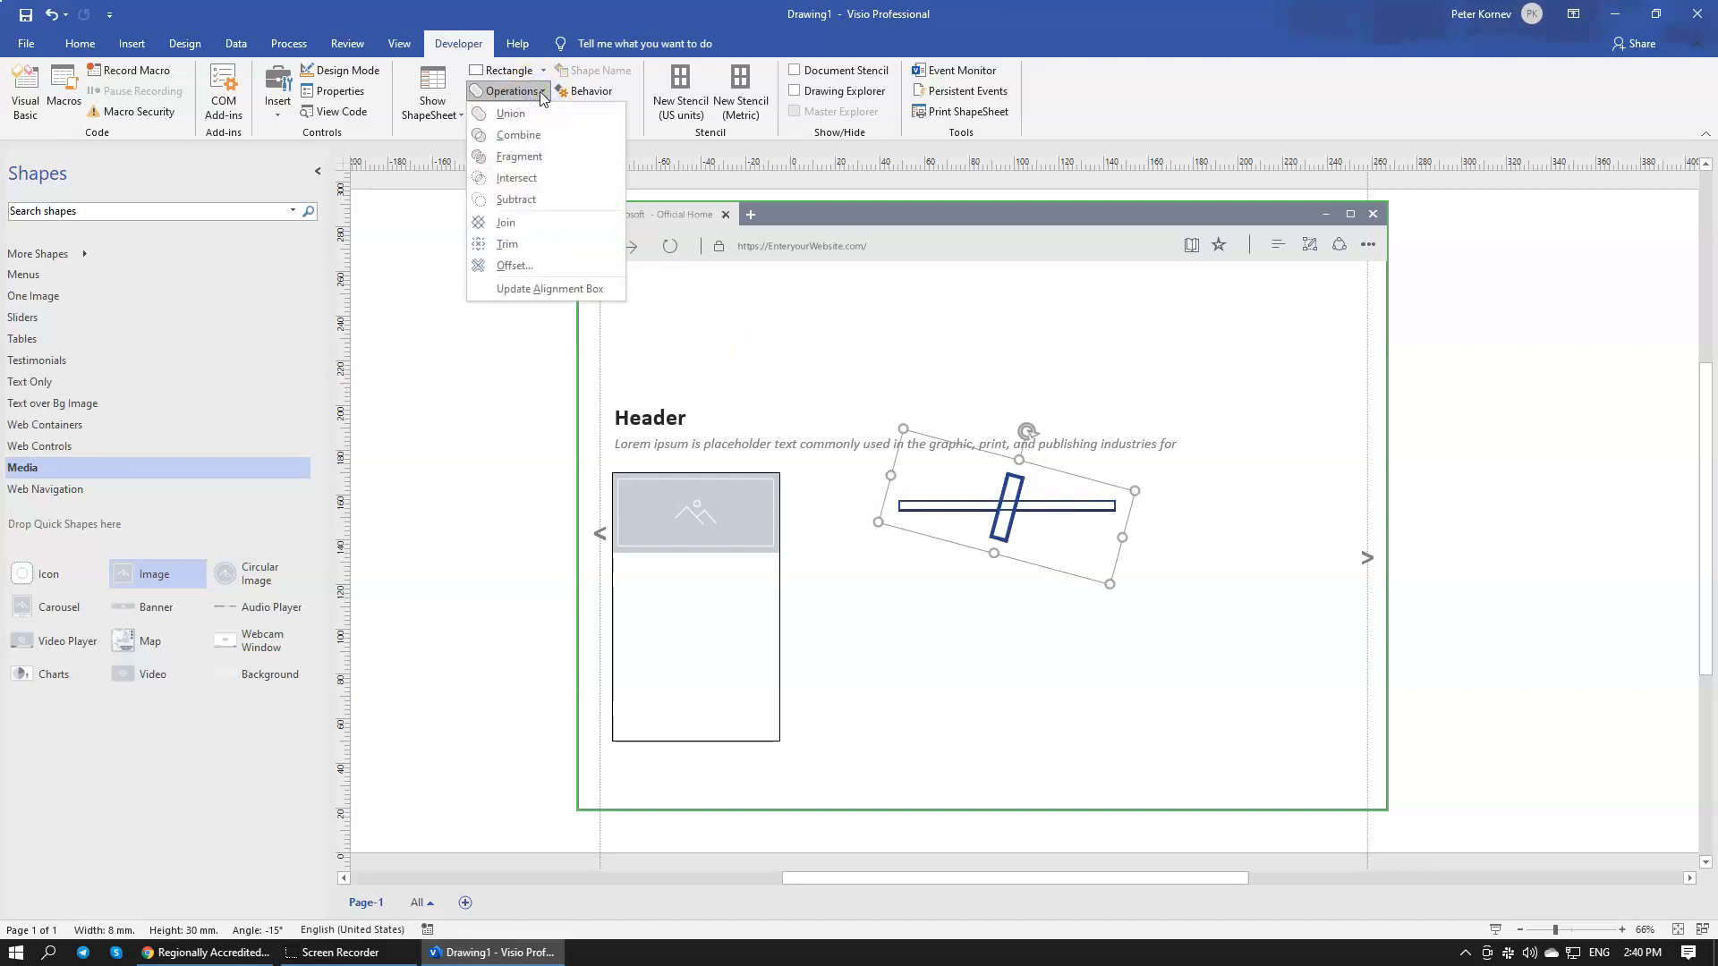
left_click(532, 202)
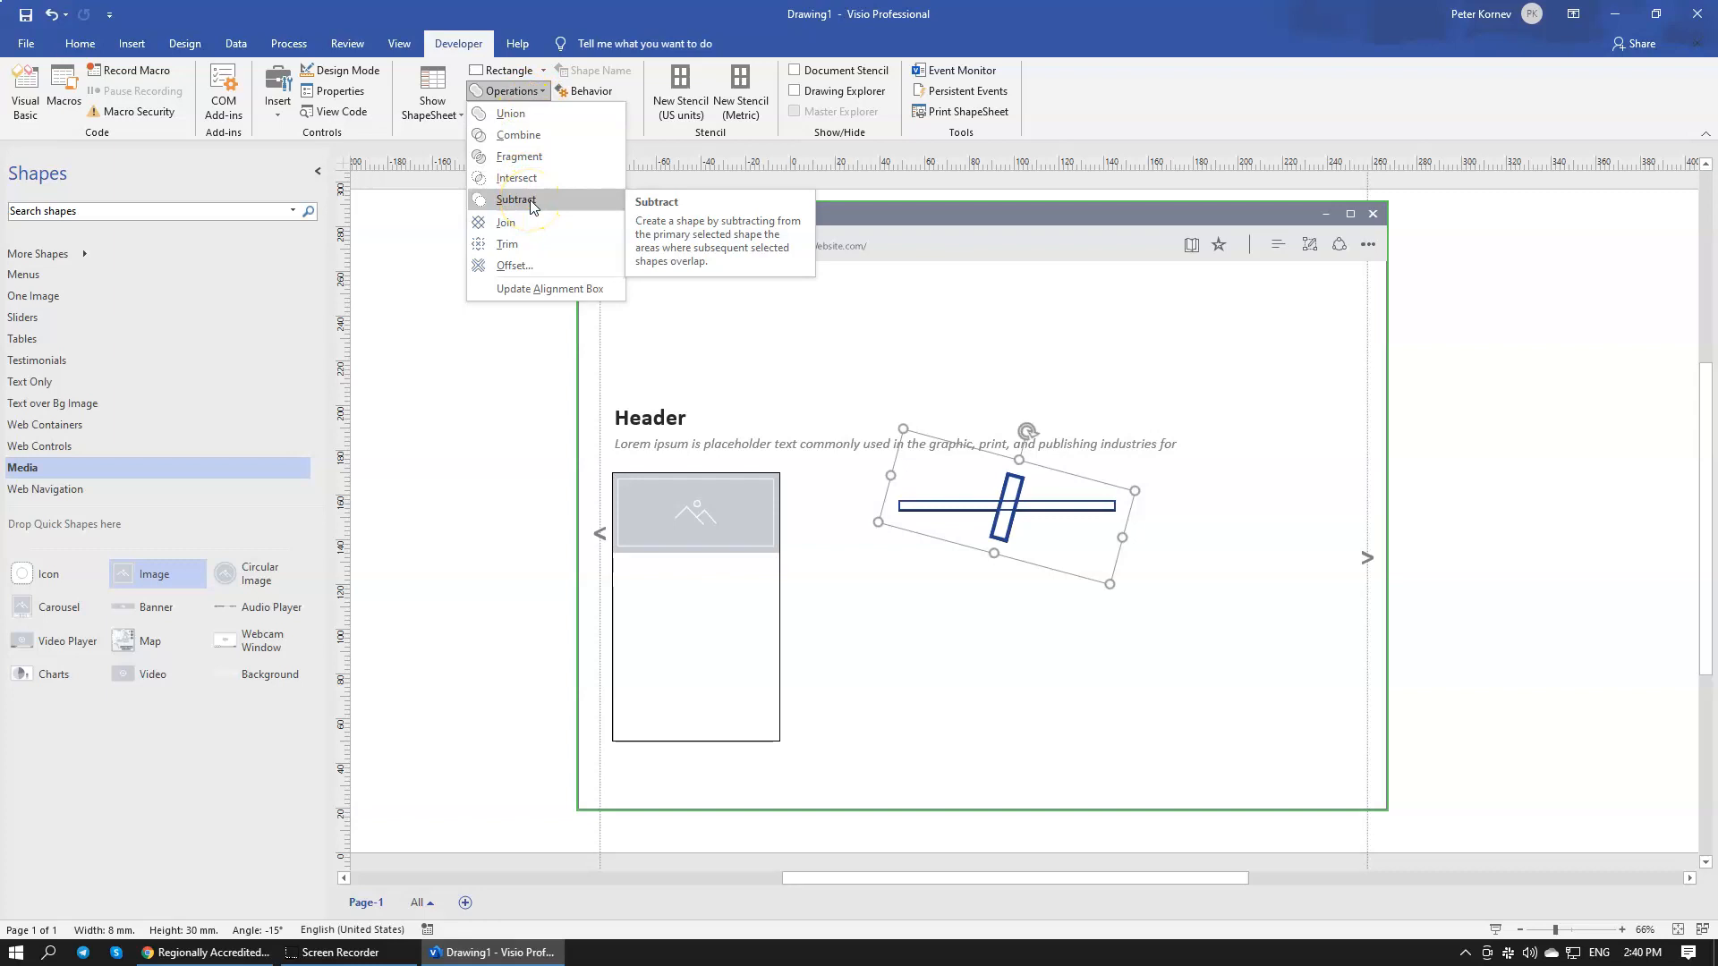
left_click(530, 201)
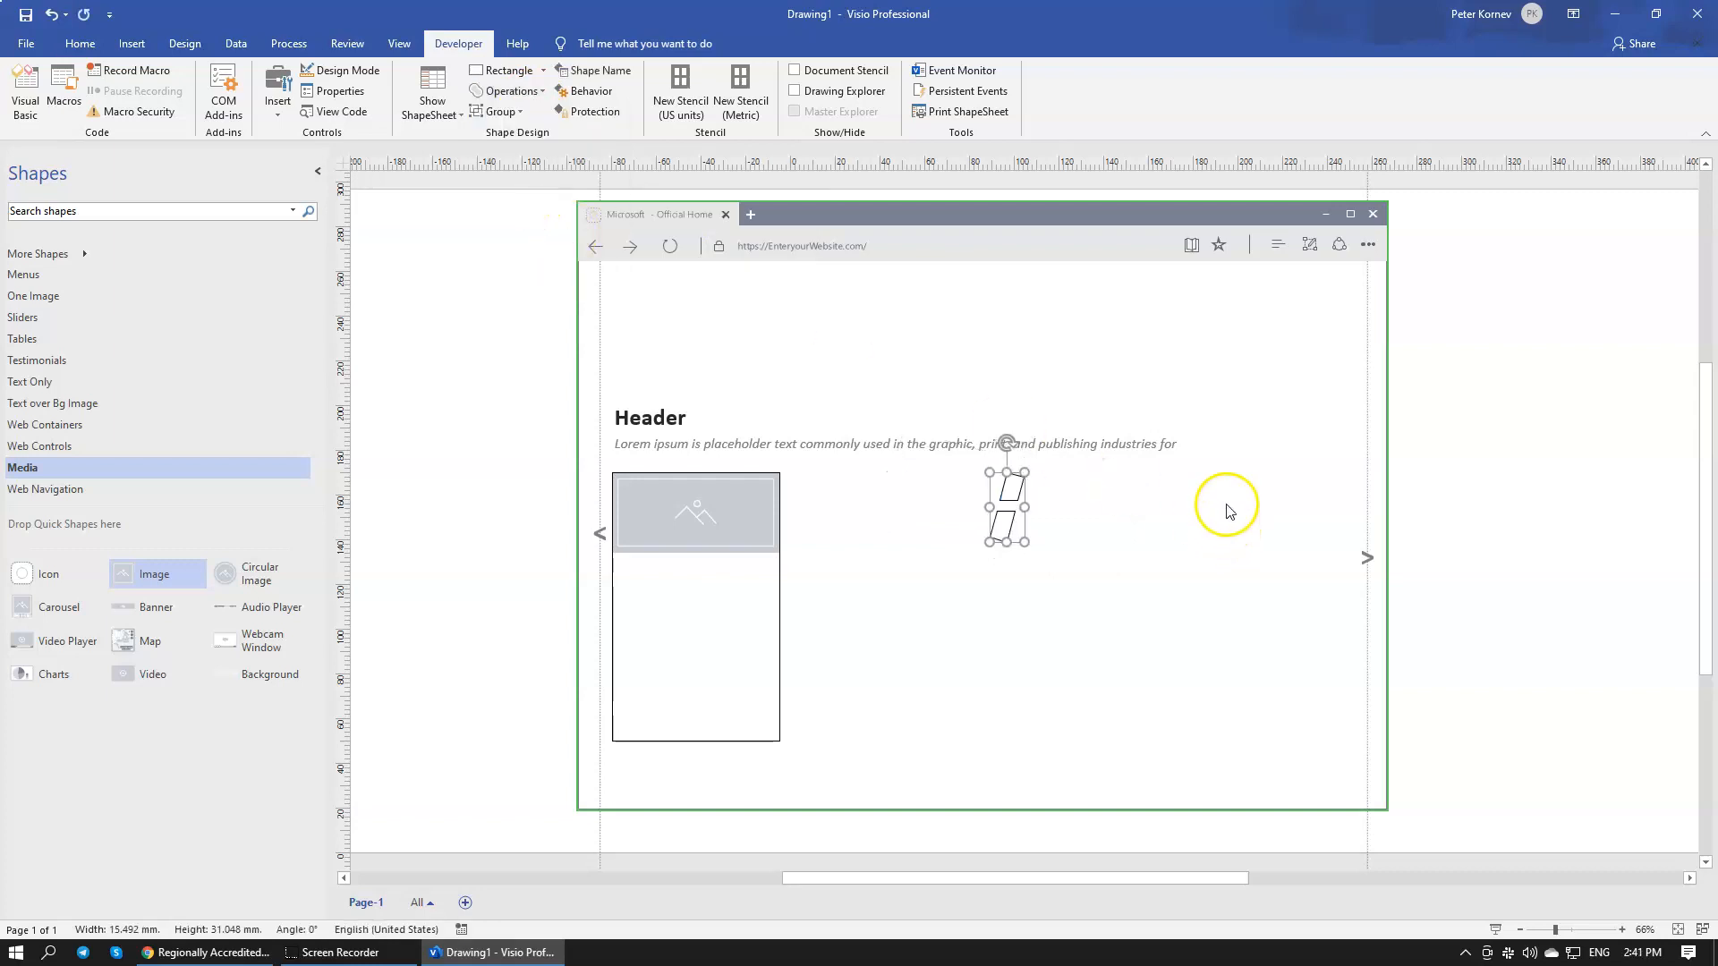
key("ctrl+z")
left_click(1190, 616)
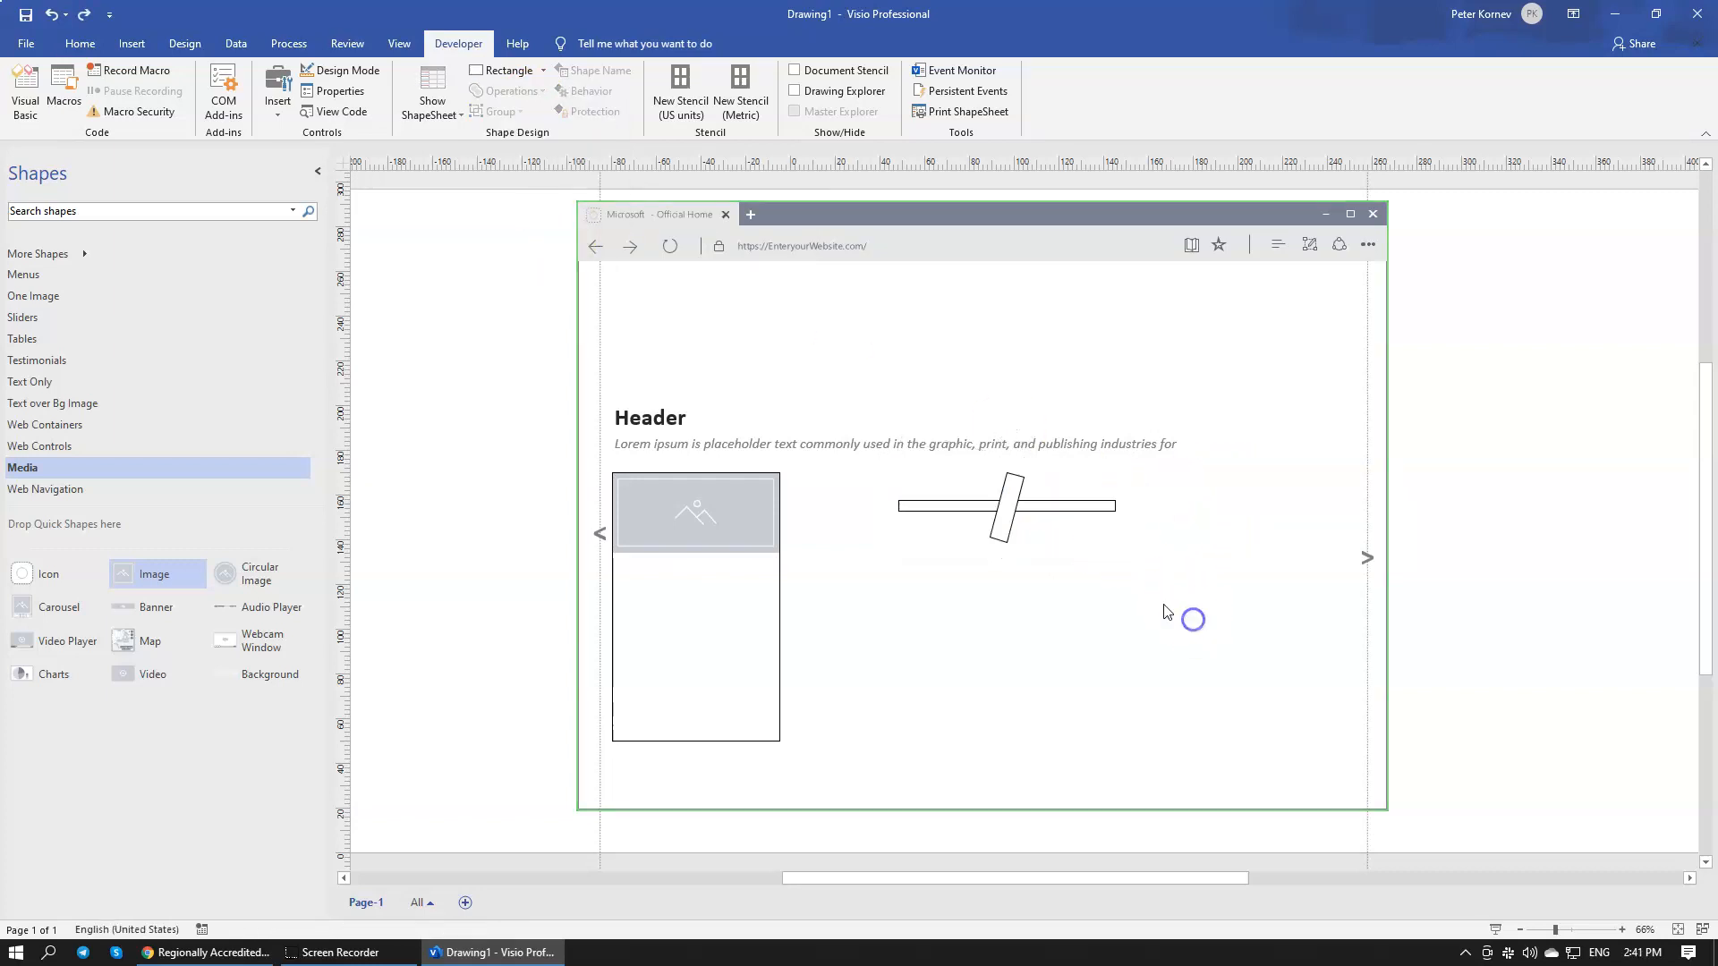
Step: Subtract the slanted rectangle from the horizontal strip, making the strip the primary shape
left_click(1090, 510)
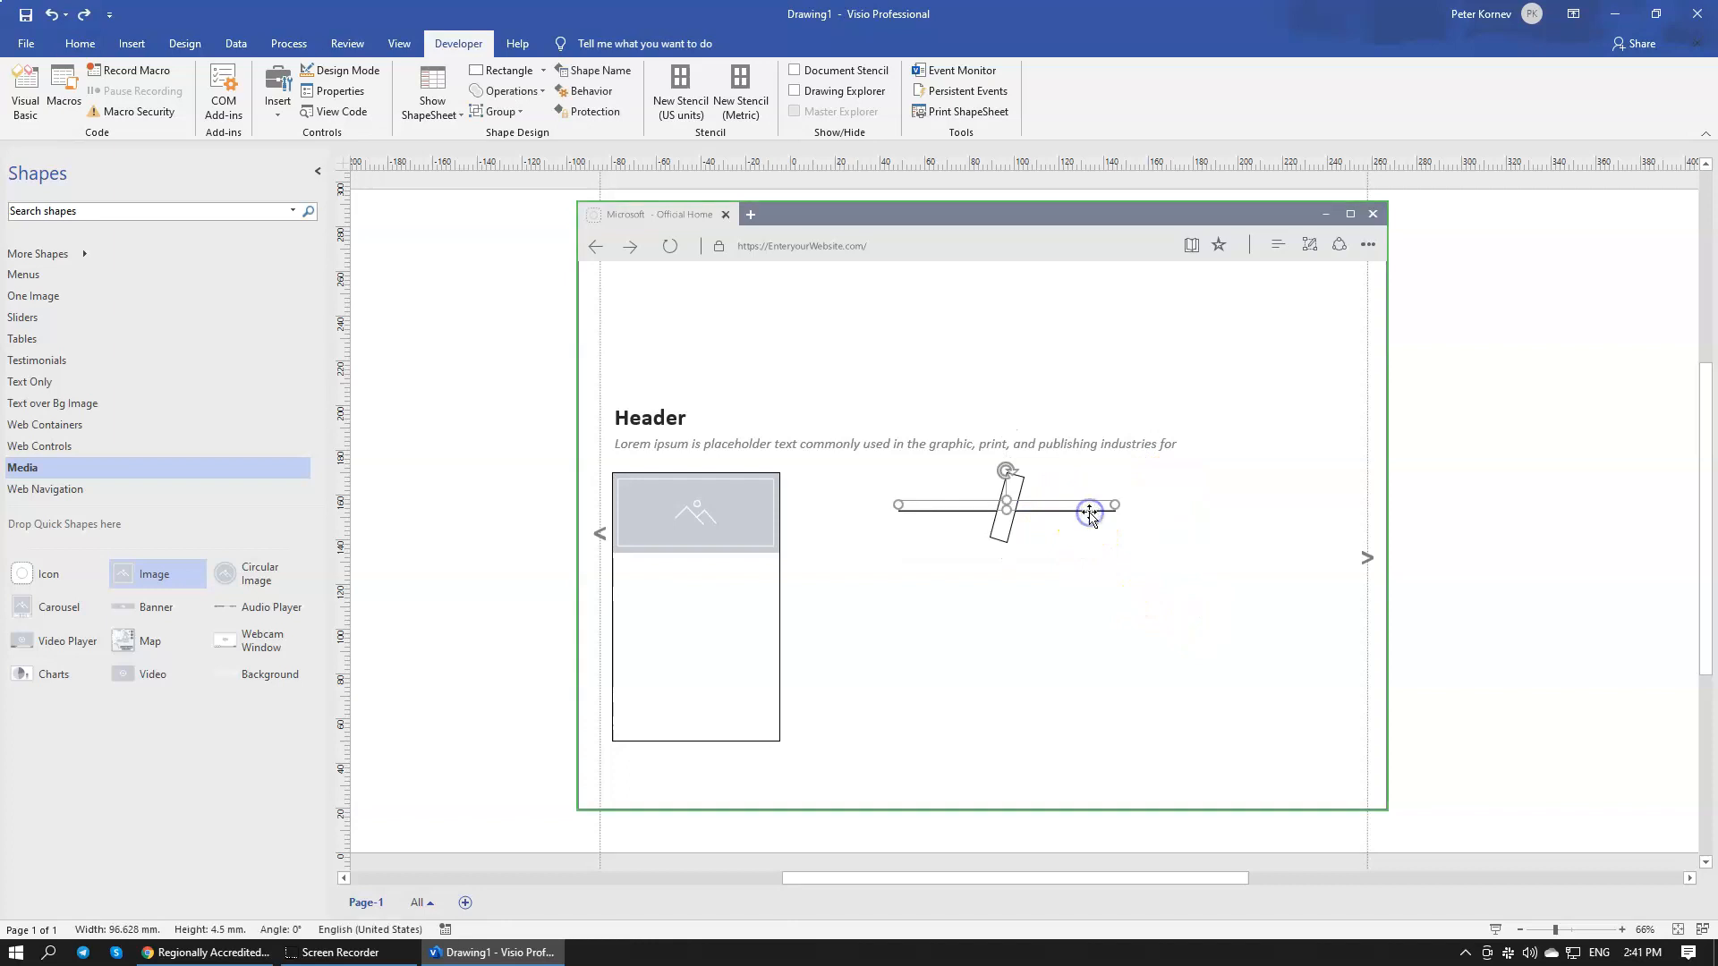
left_click(1002, 539, "shift")
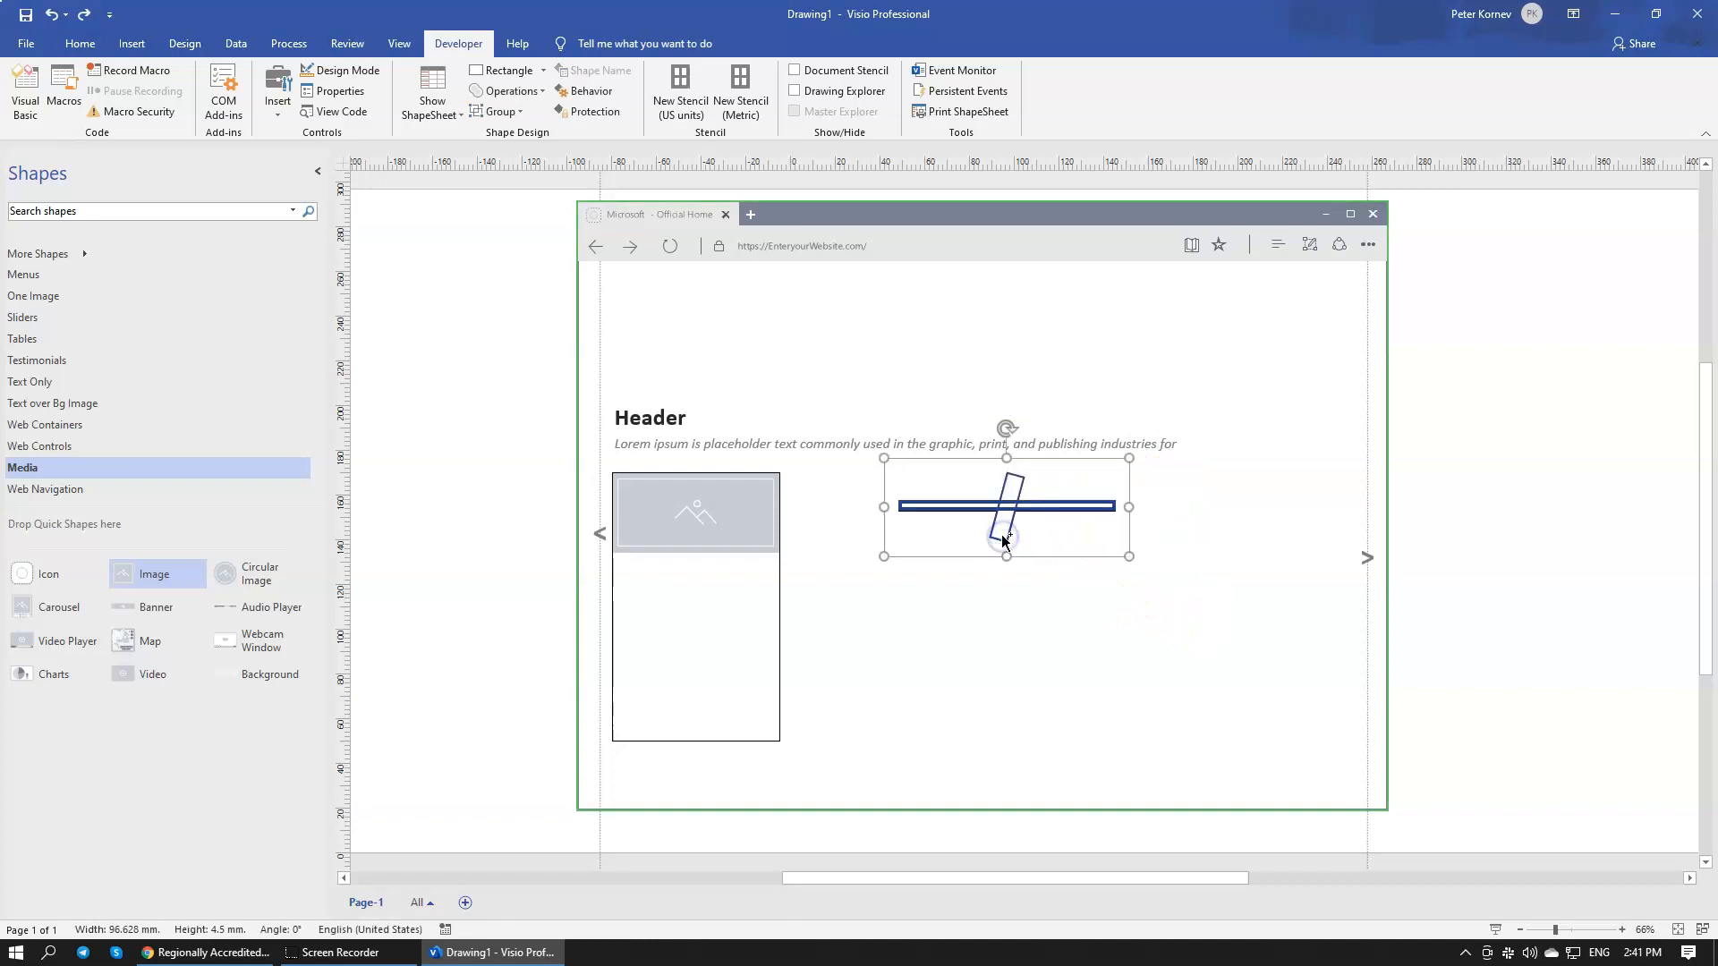
left_click(528, 91)
left_click(517, 200)
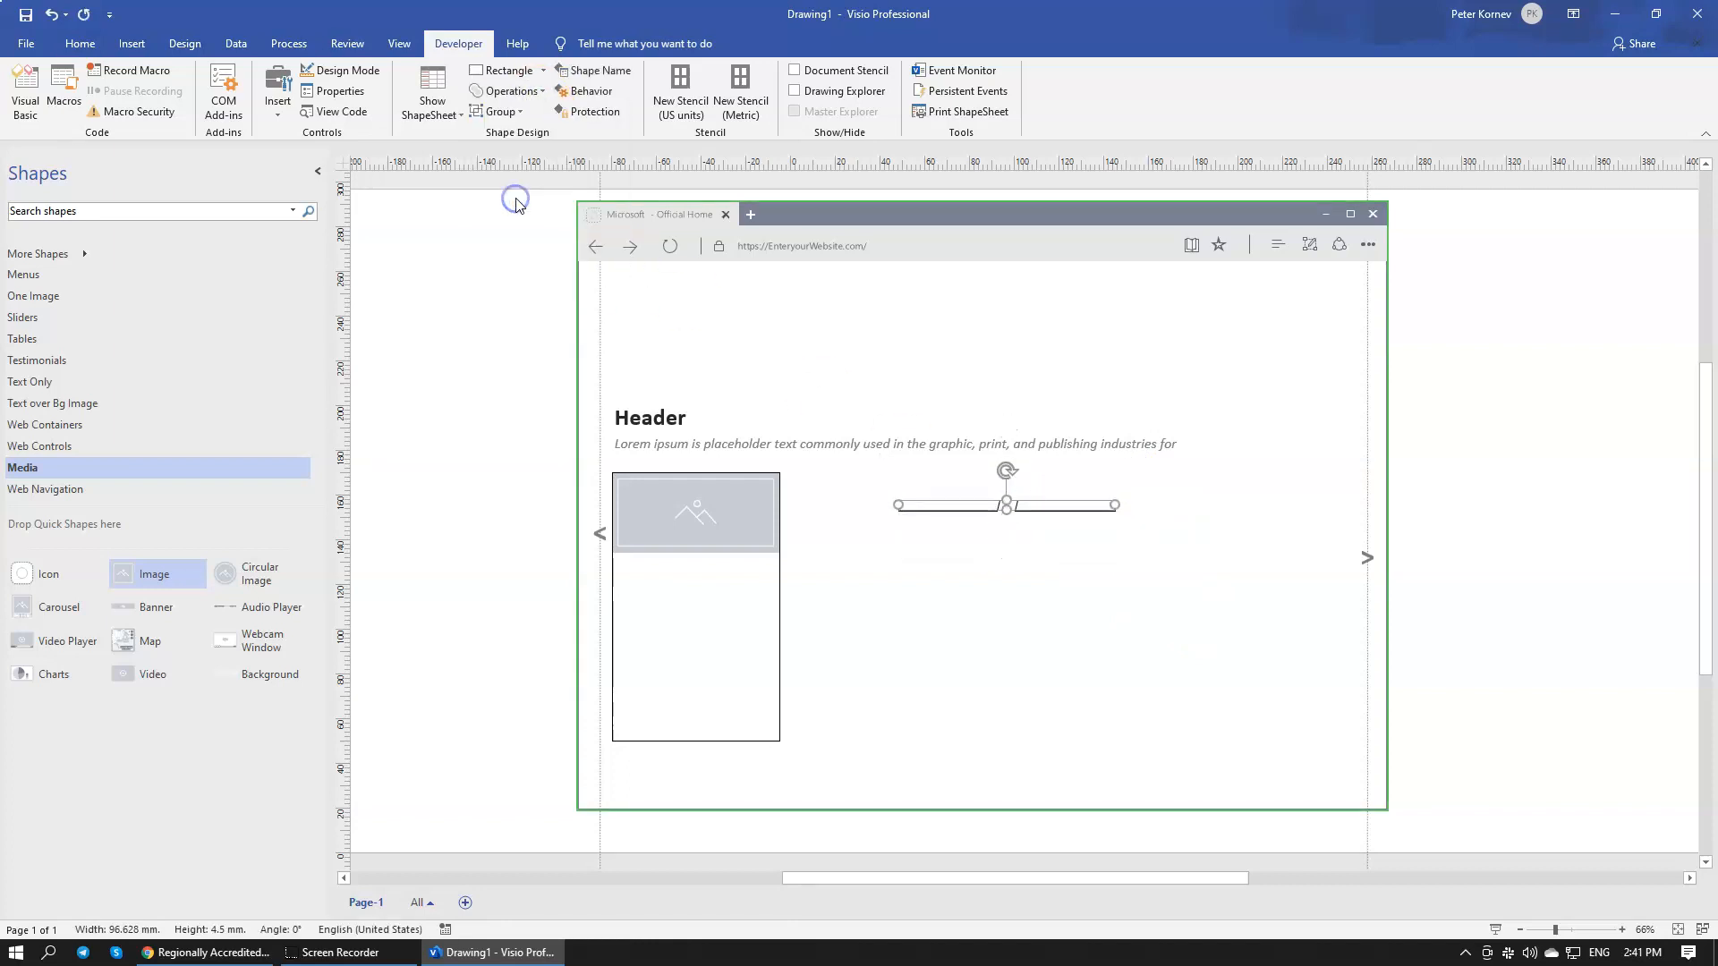
left_click(996, 678)
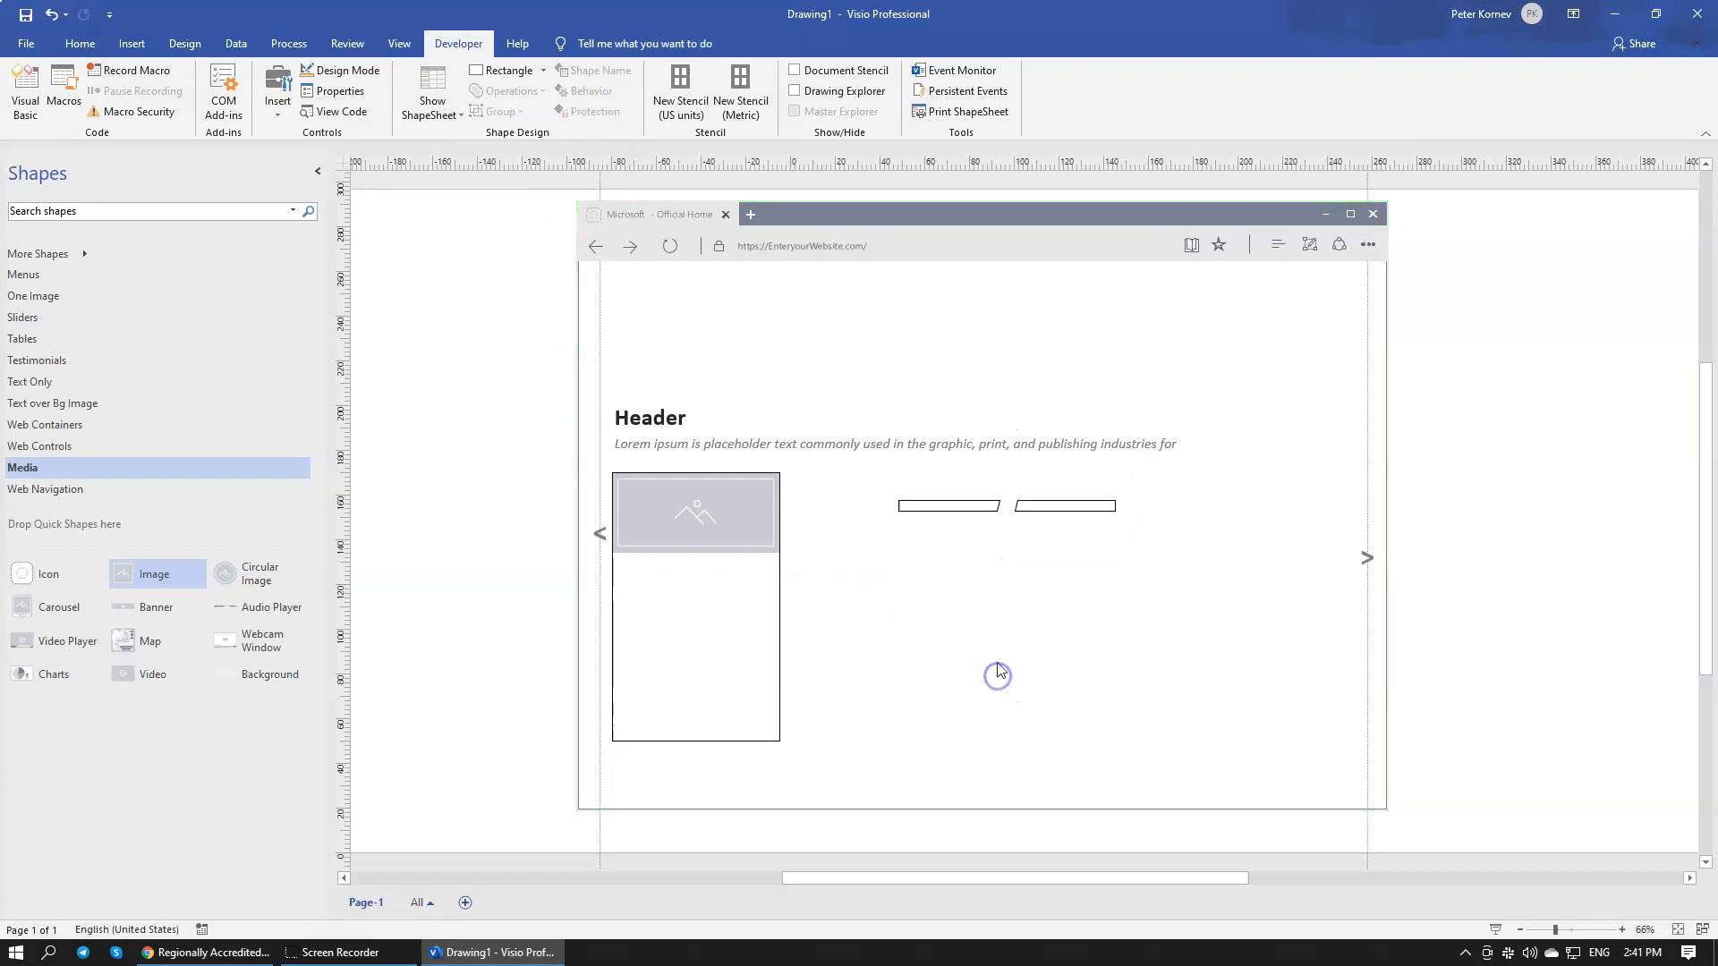
Step: Move the split strip toward the lower right of the empty card area and narrow it to about 74.8 mm
left_click(1030, 507)
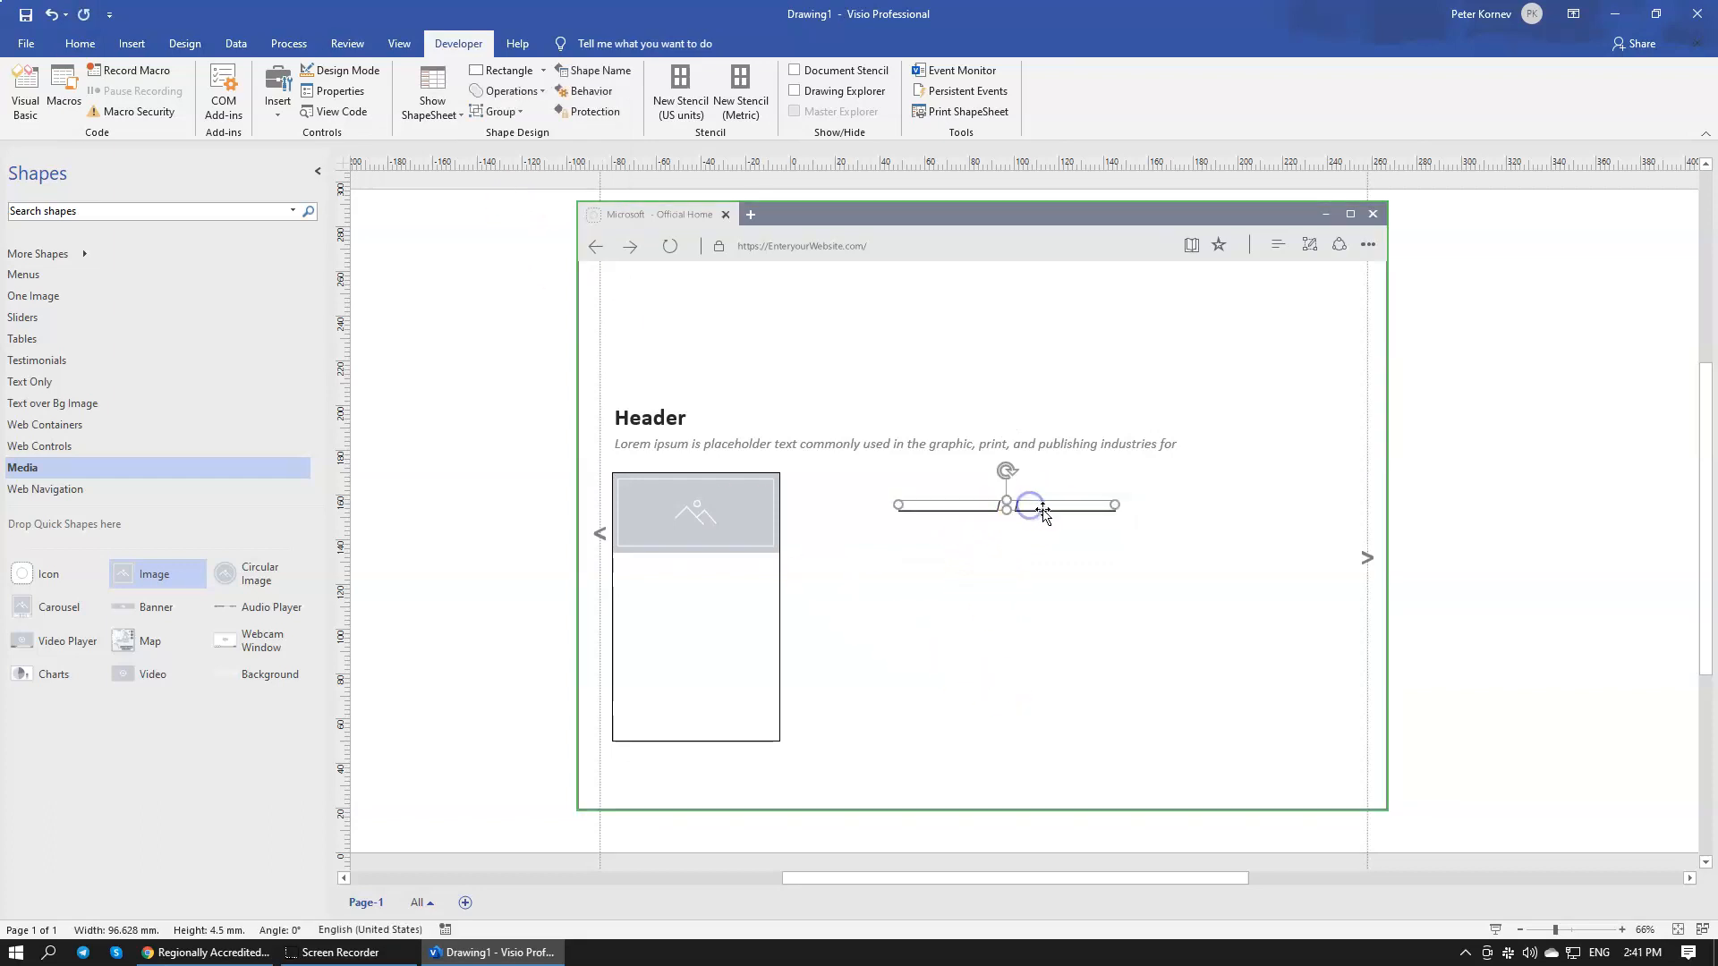
left_click_drag(1046, 510, 1210, 592)
left_click(951, 579)
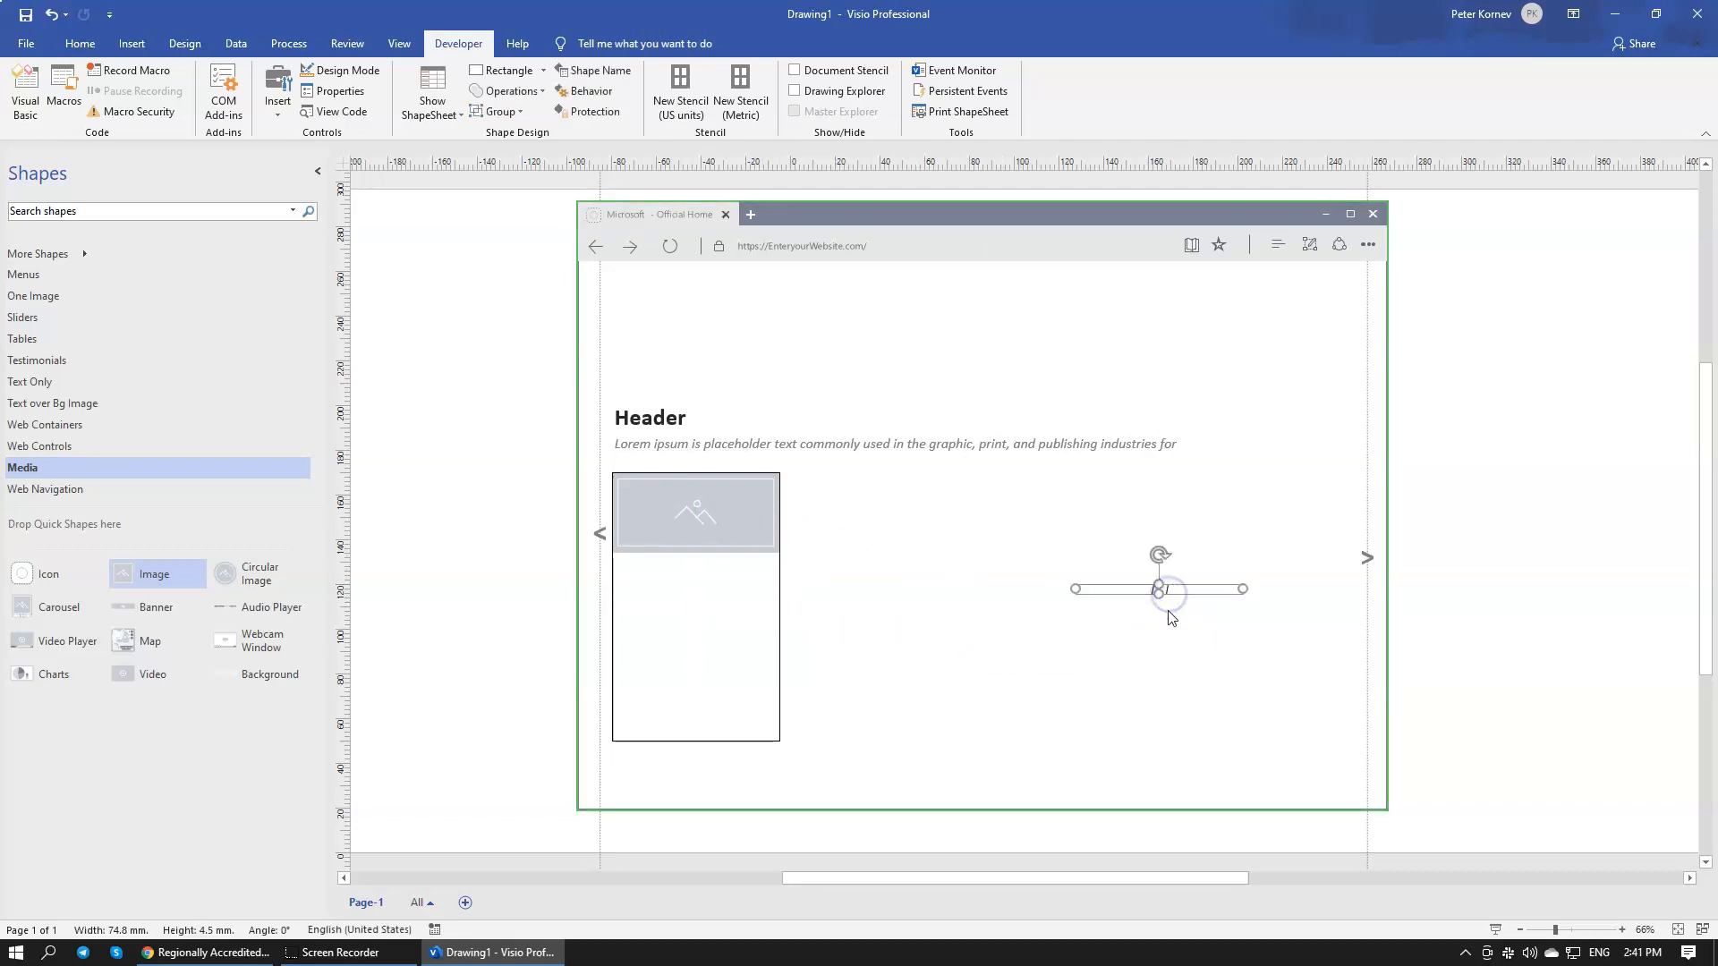
Step: Try the Fragment operation on the split strip, check the resulting pieces, and undo it
left_click(534, 92)
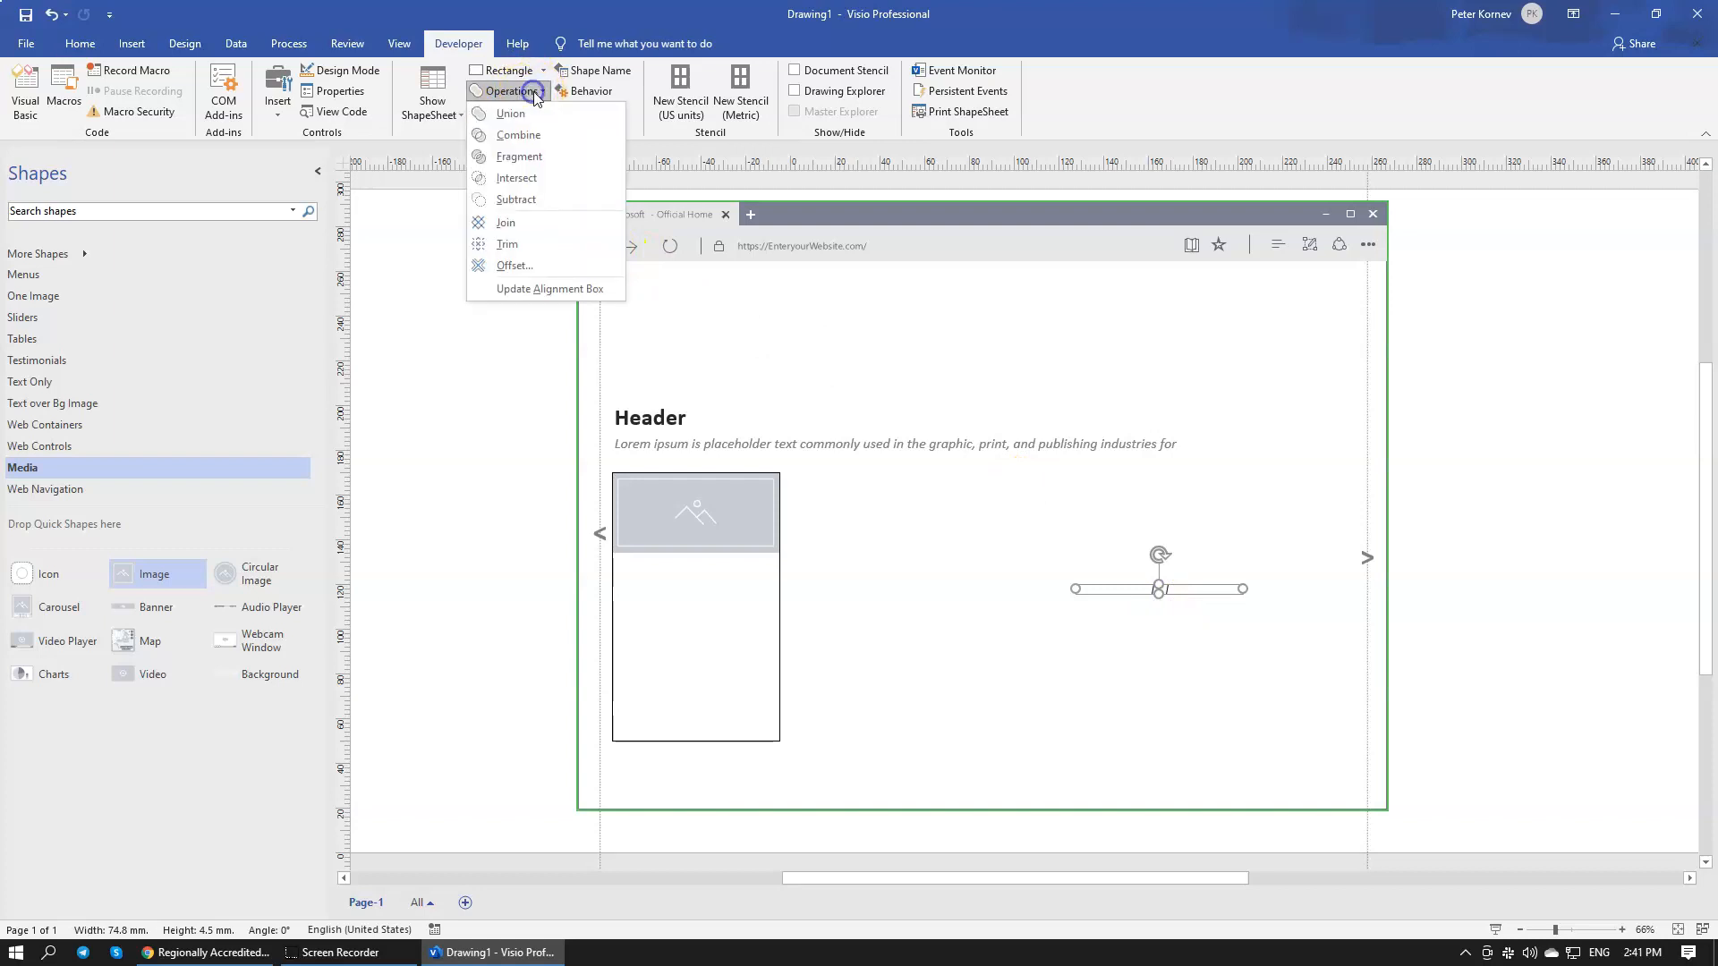
left_click(565, 158)
left_click(1121, 683)
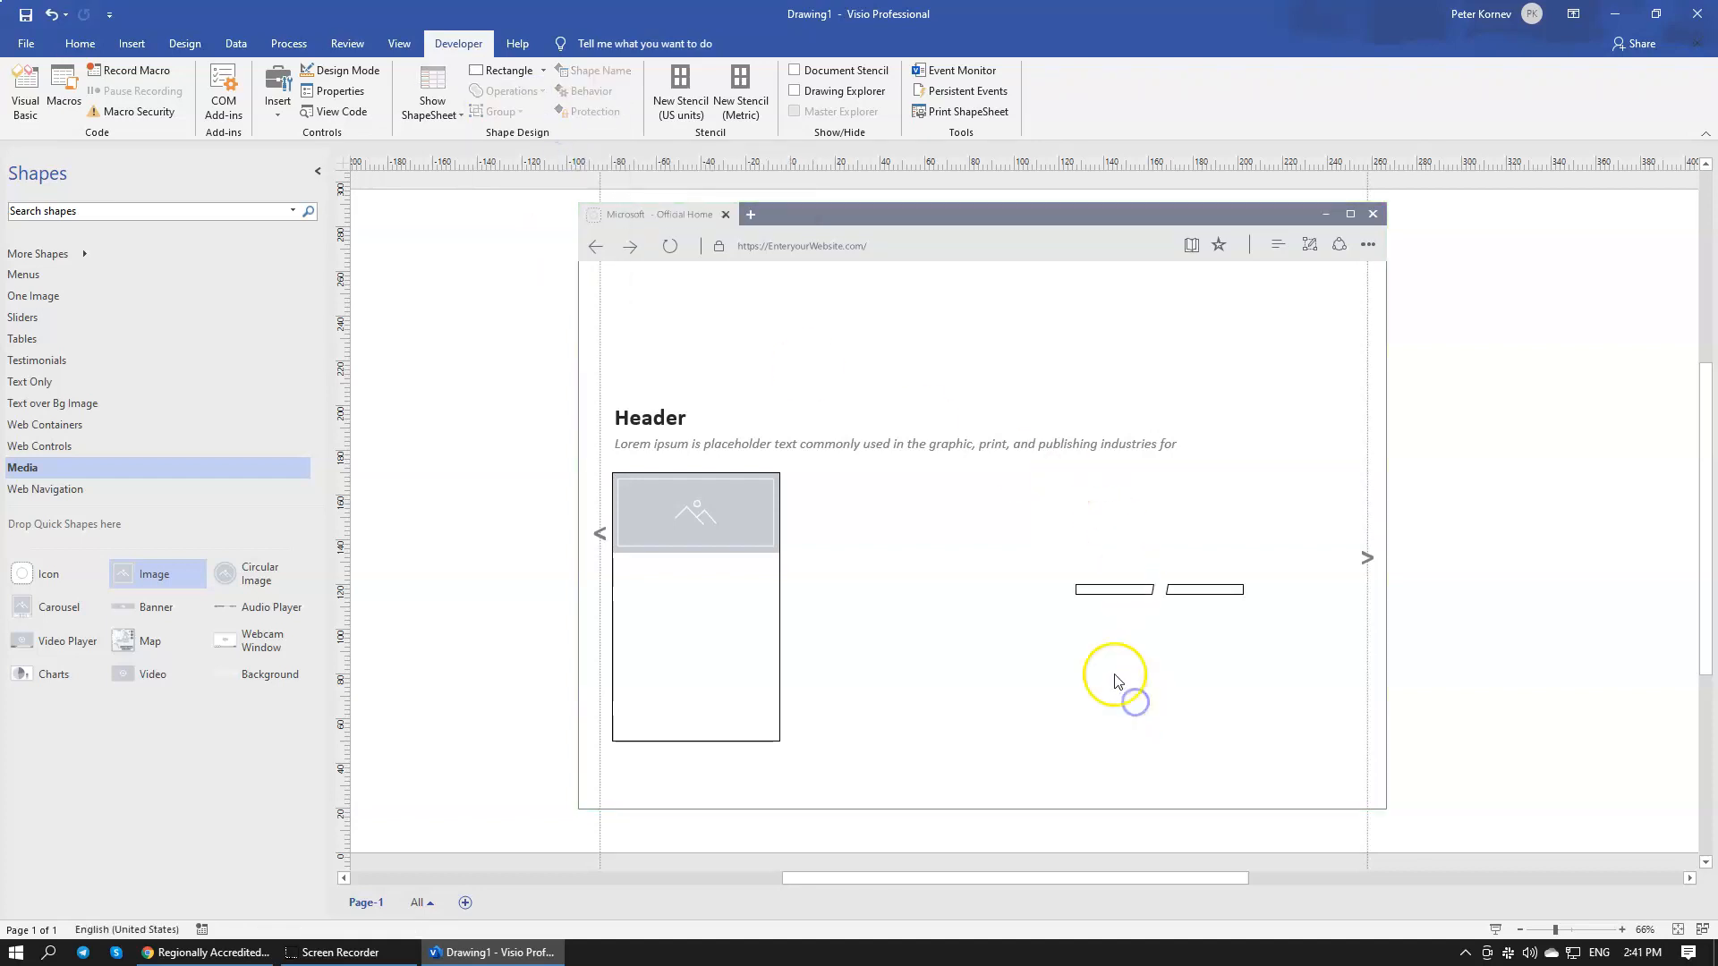
left_click(1101, 593)
left_click(1052, 655)
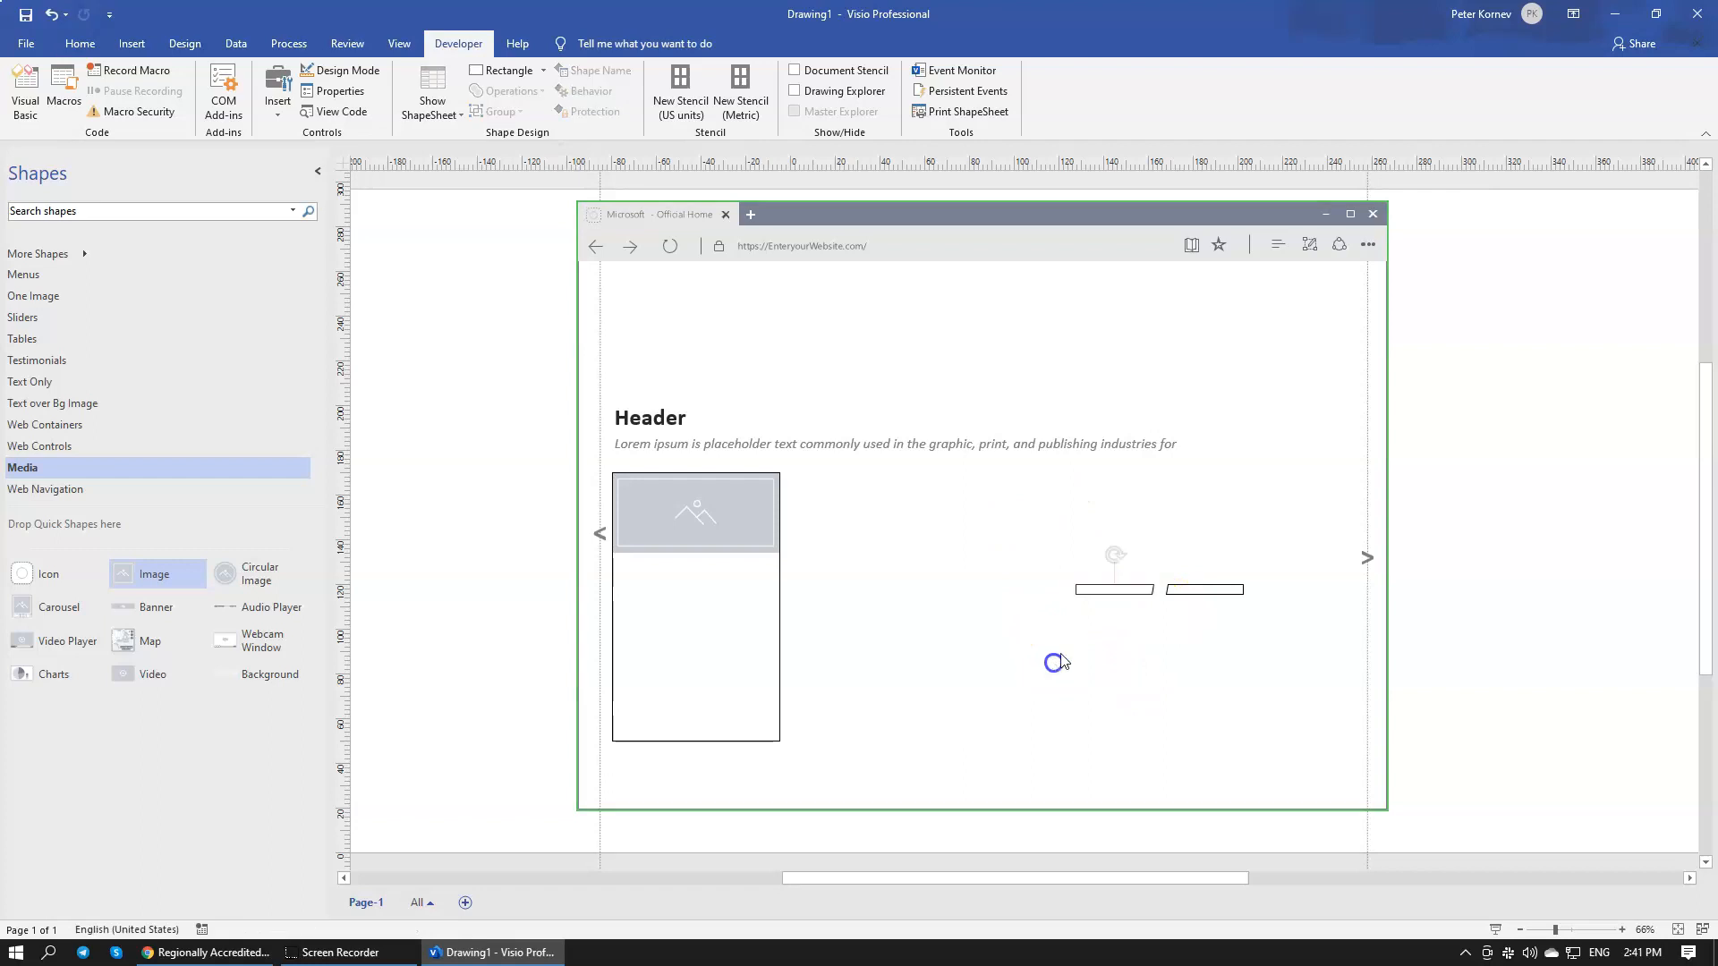
key("ctrl+z")
left_click(1181, 685)
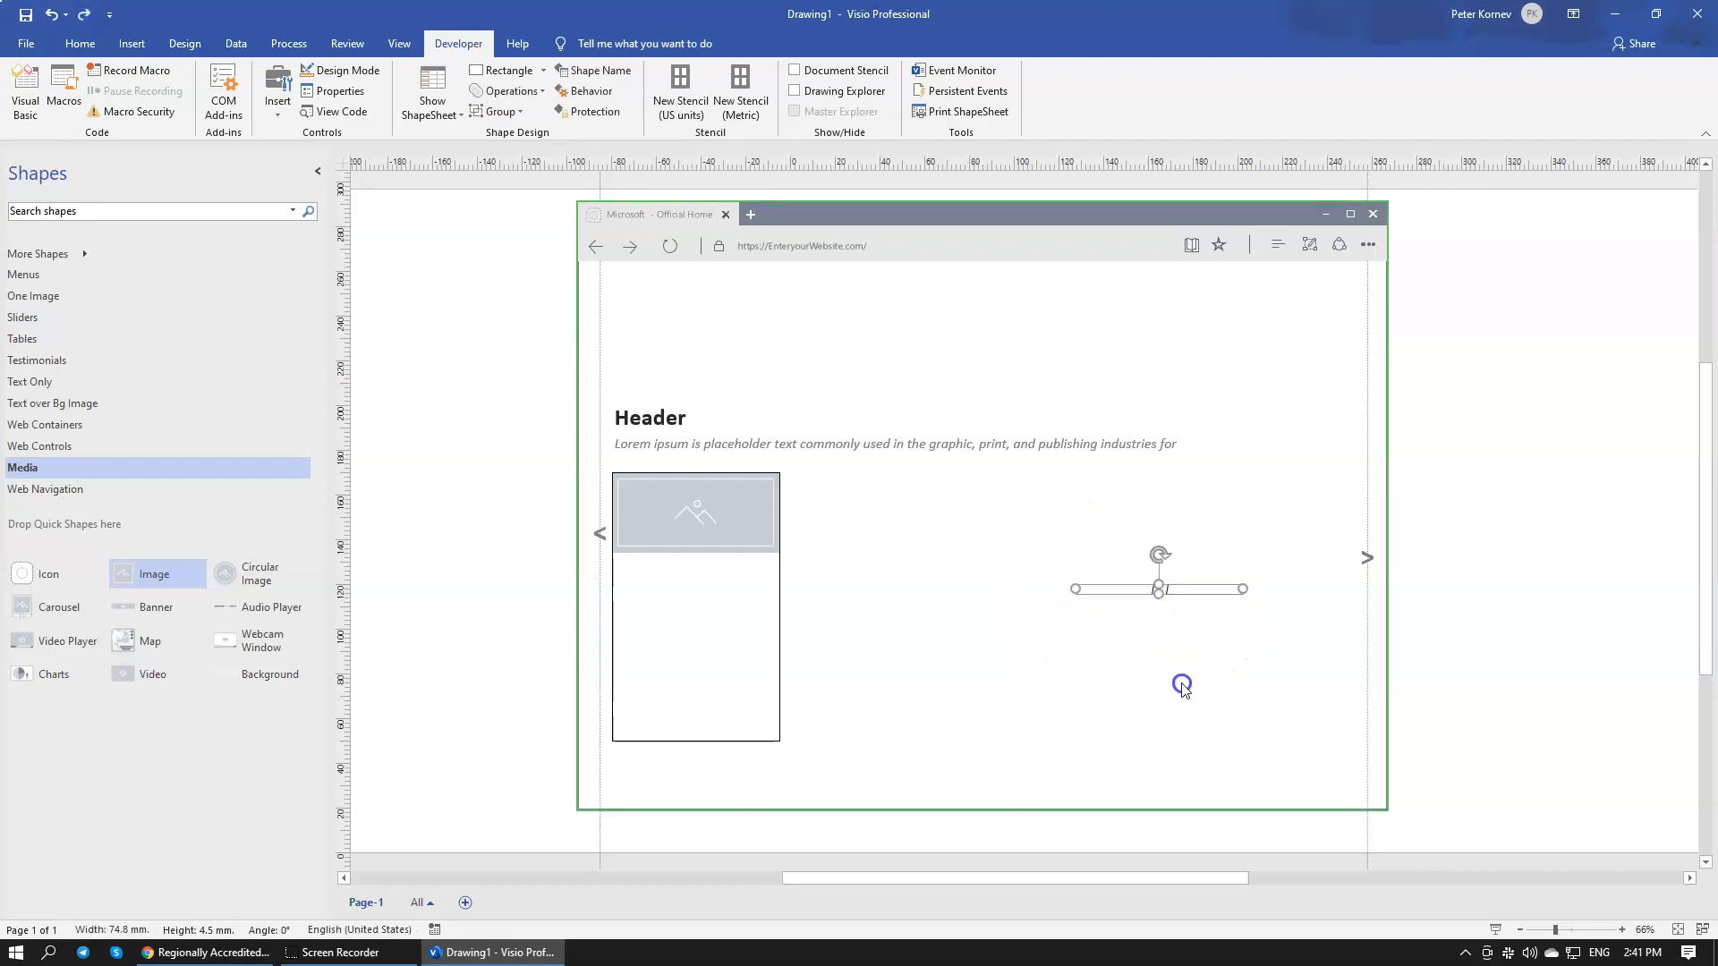
Step: Fragment the split strip into two independent slanted-end pieces
left_click(1141, 593)
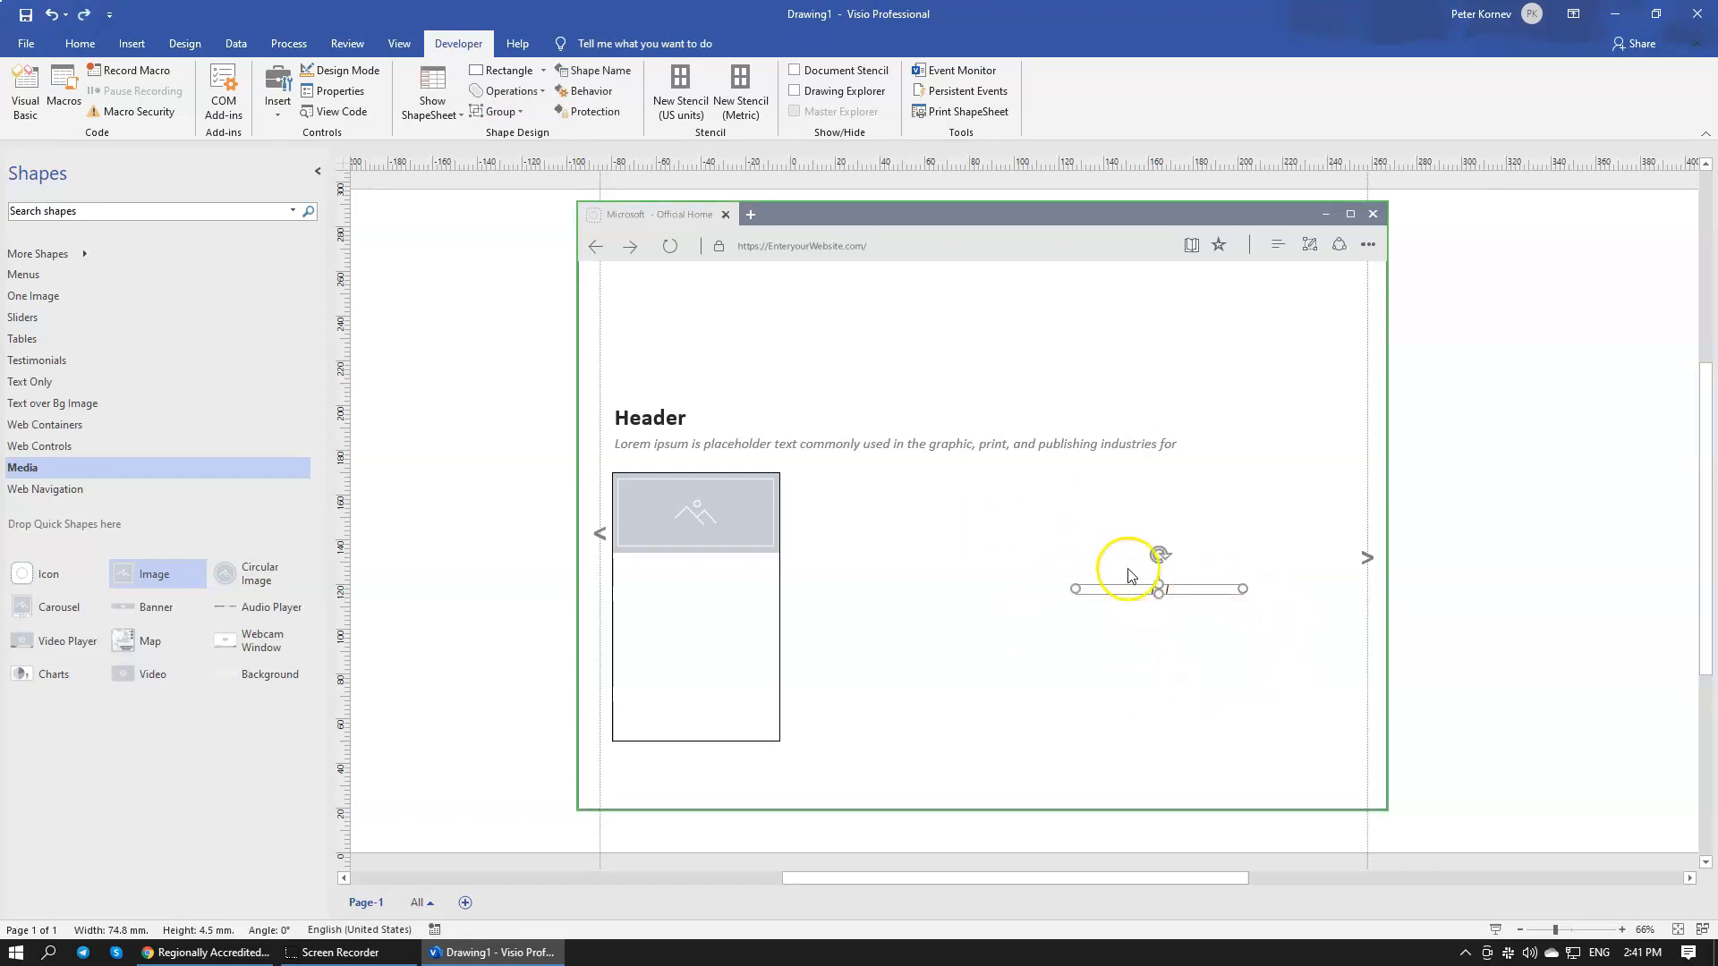
left_click(541, 93)
left_click(499, 161)
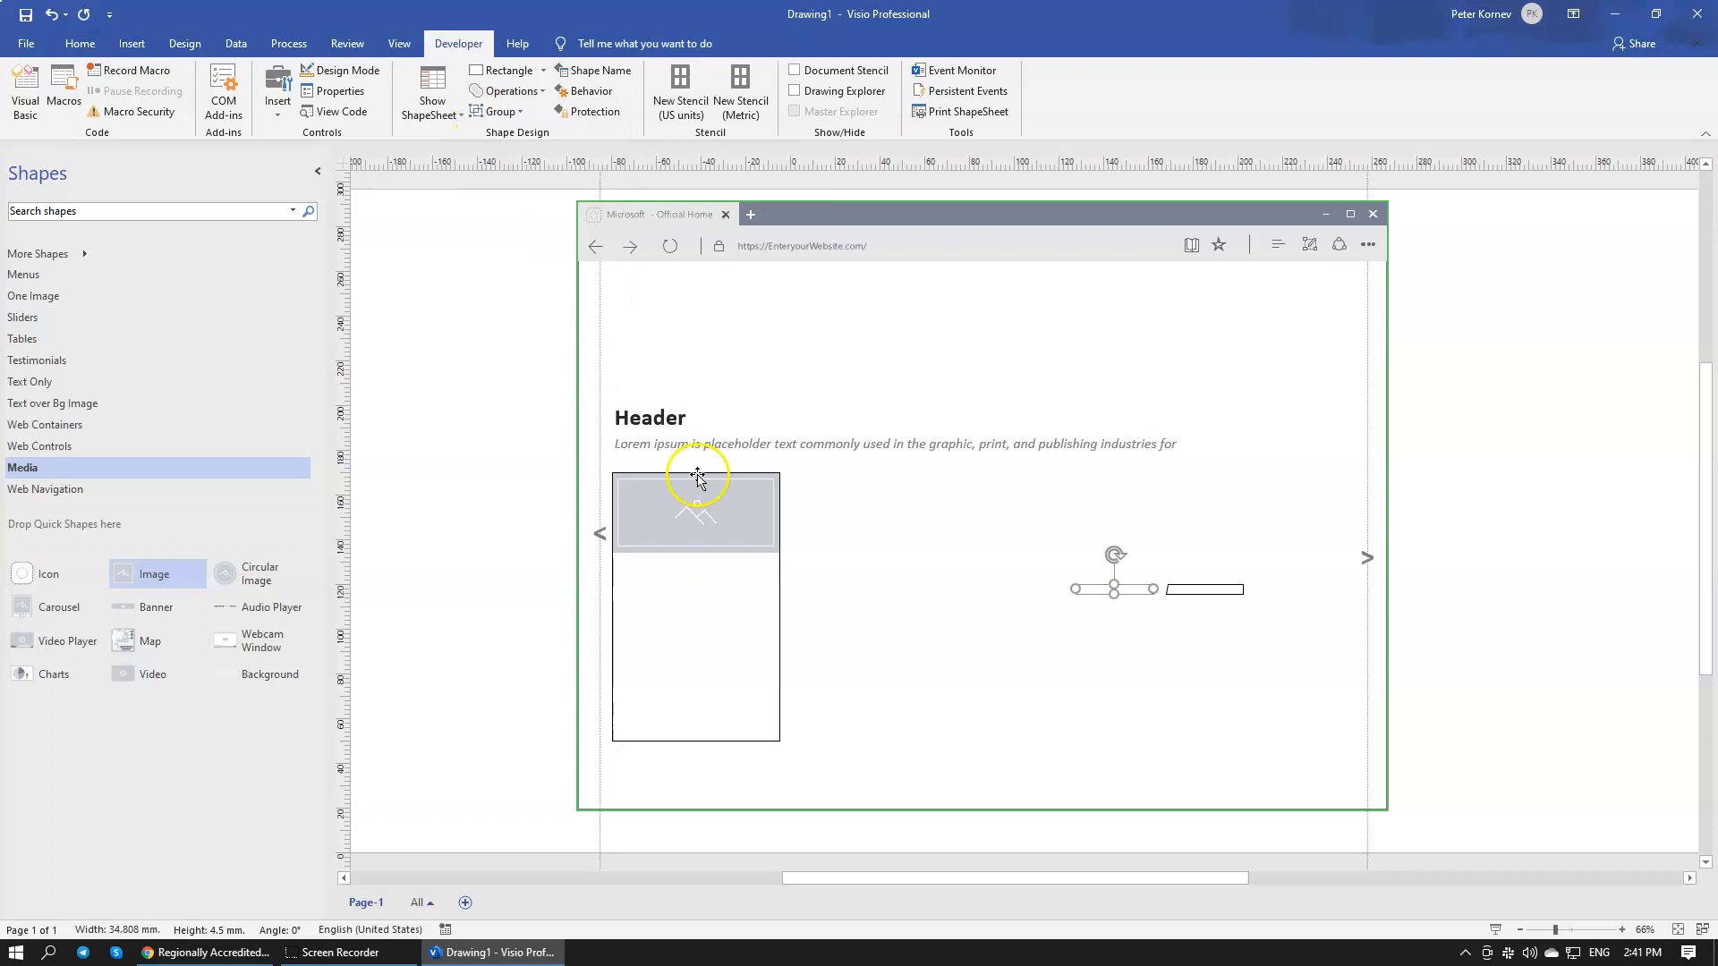
left_click(998, 713)
left_click(1193, 590)
left_click(1178, 645)
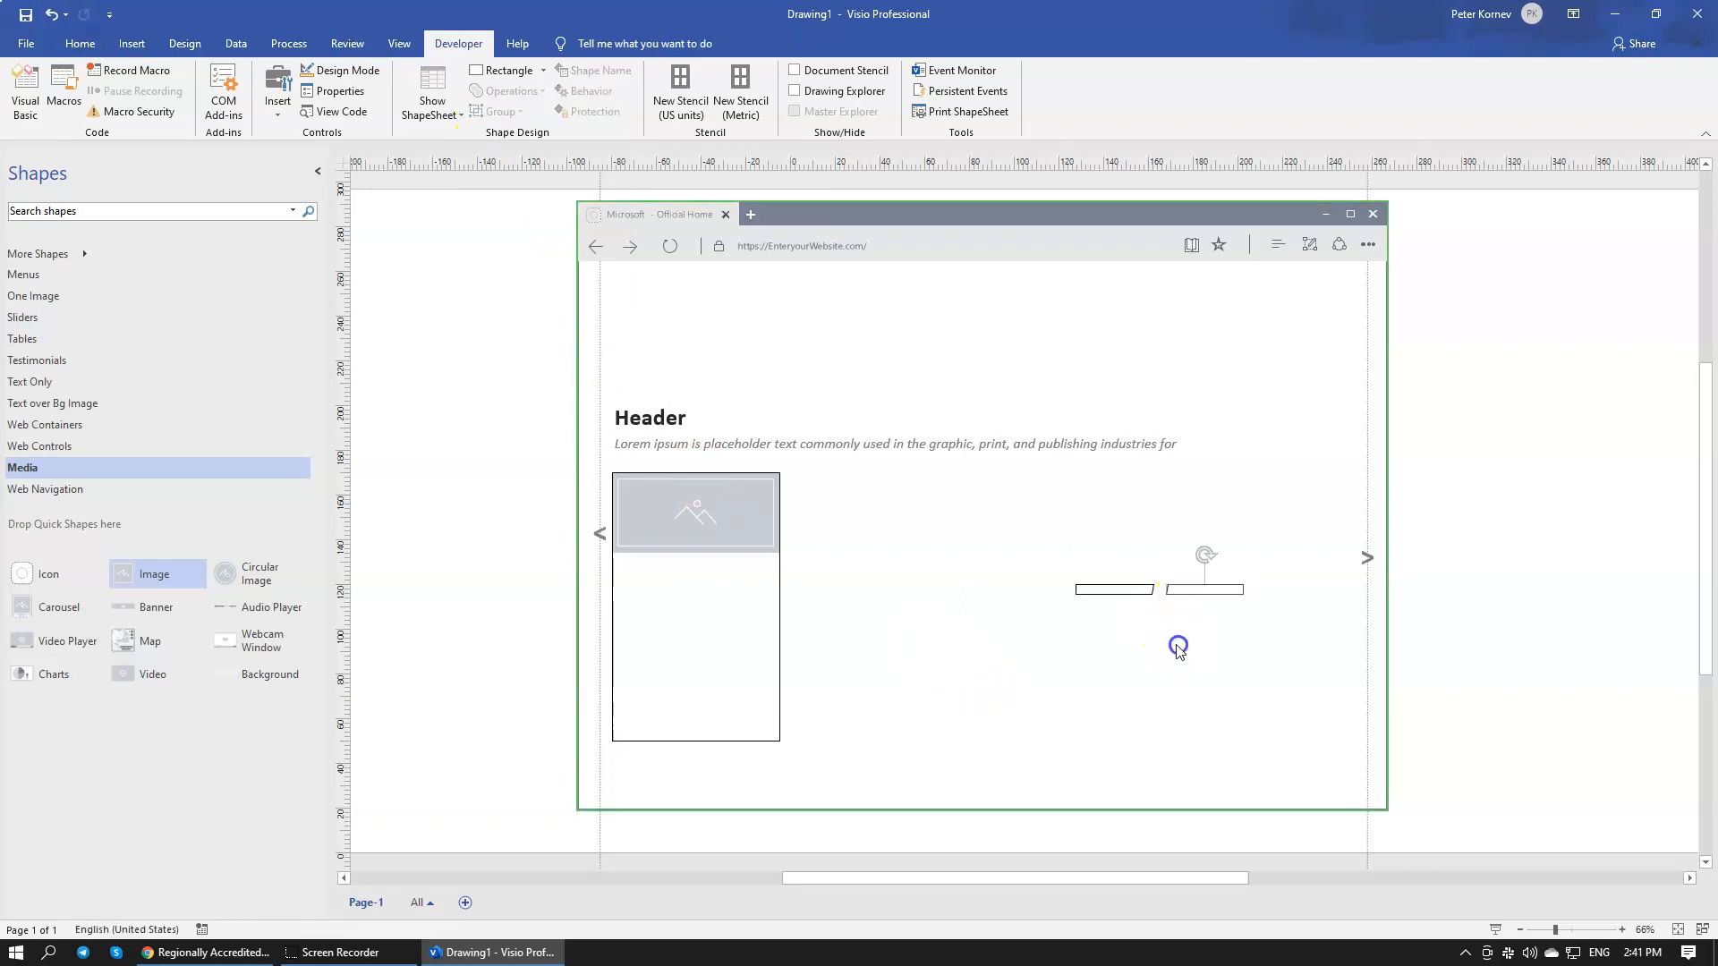
Step: Place both slanted pieces directly under the card's image and stretch them until they meet, about 37.4 mm and 45 mm wide
left_click(1089, 589)
left_click_drag(1099, 596, 643, 561)
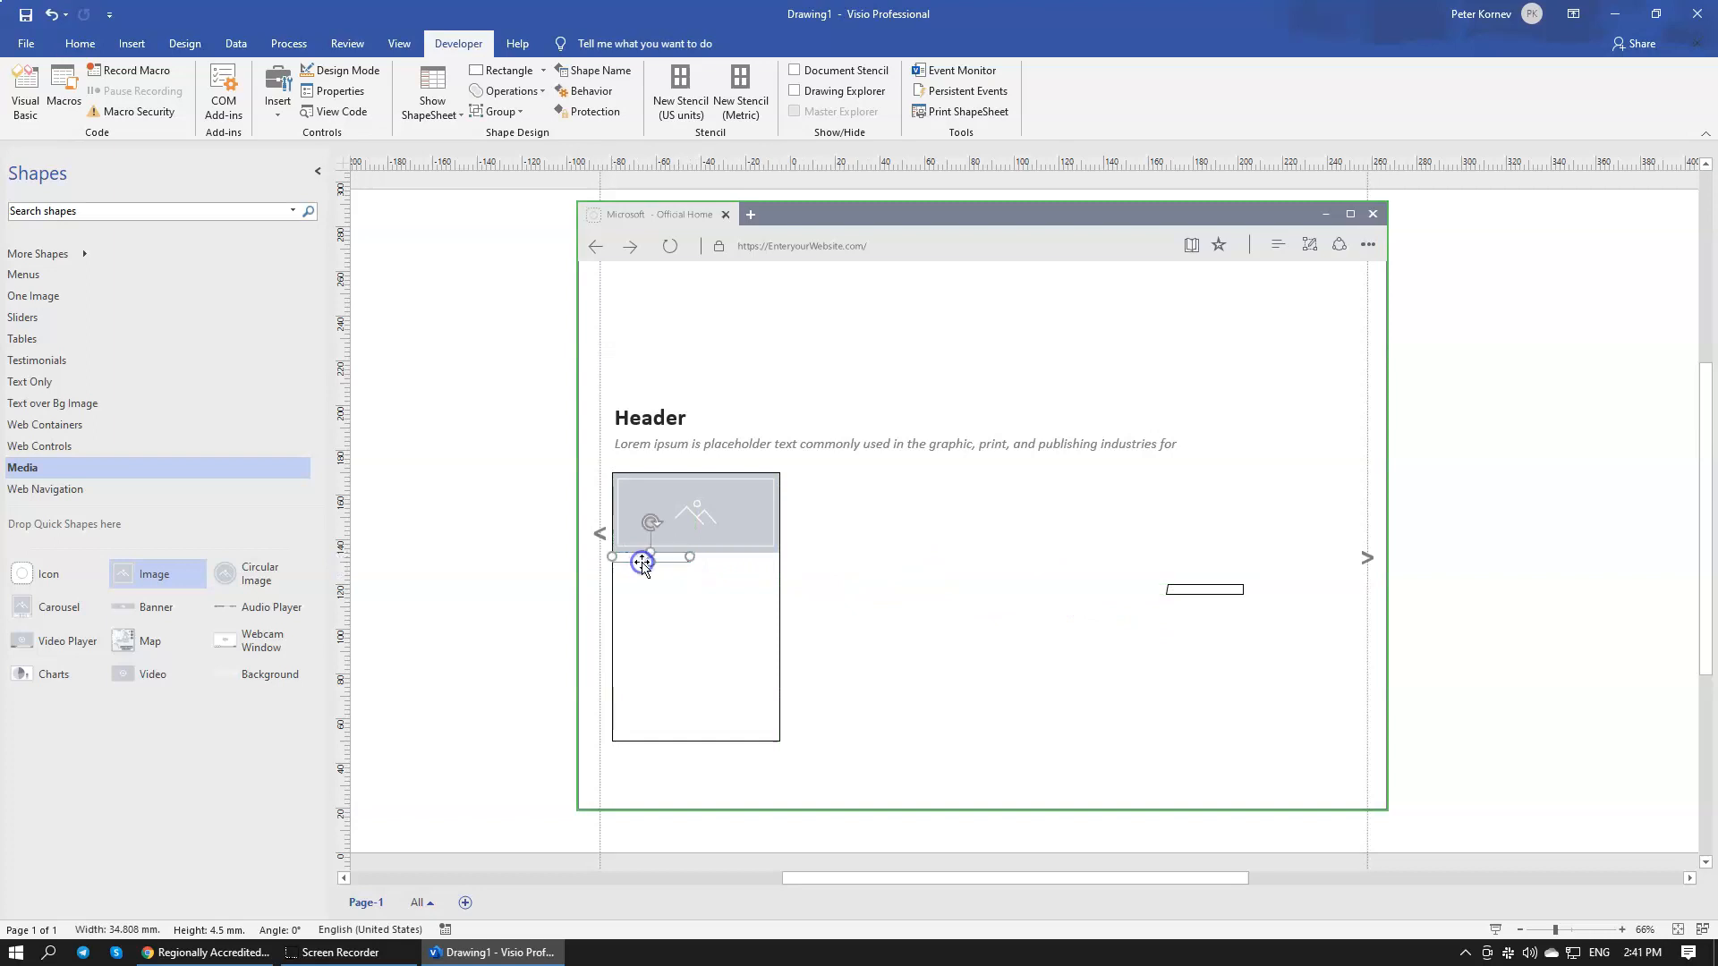
left_click(931, 614)
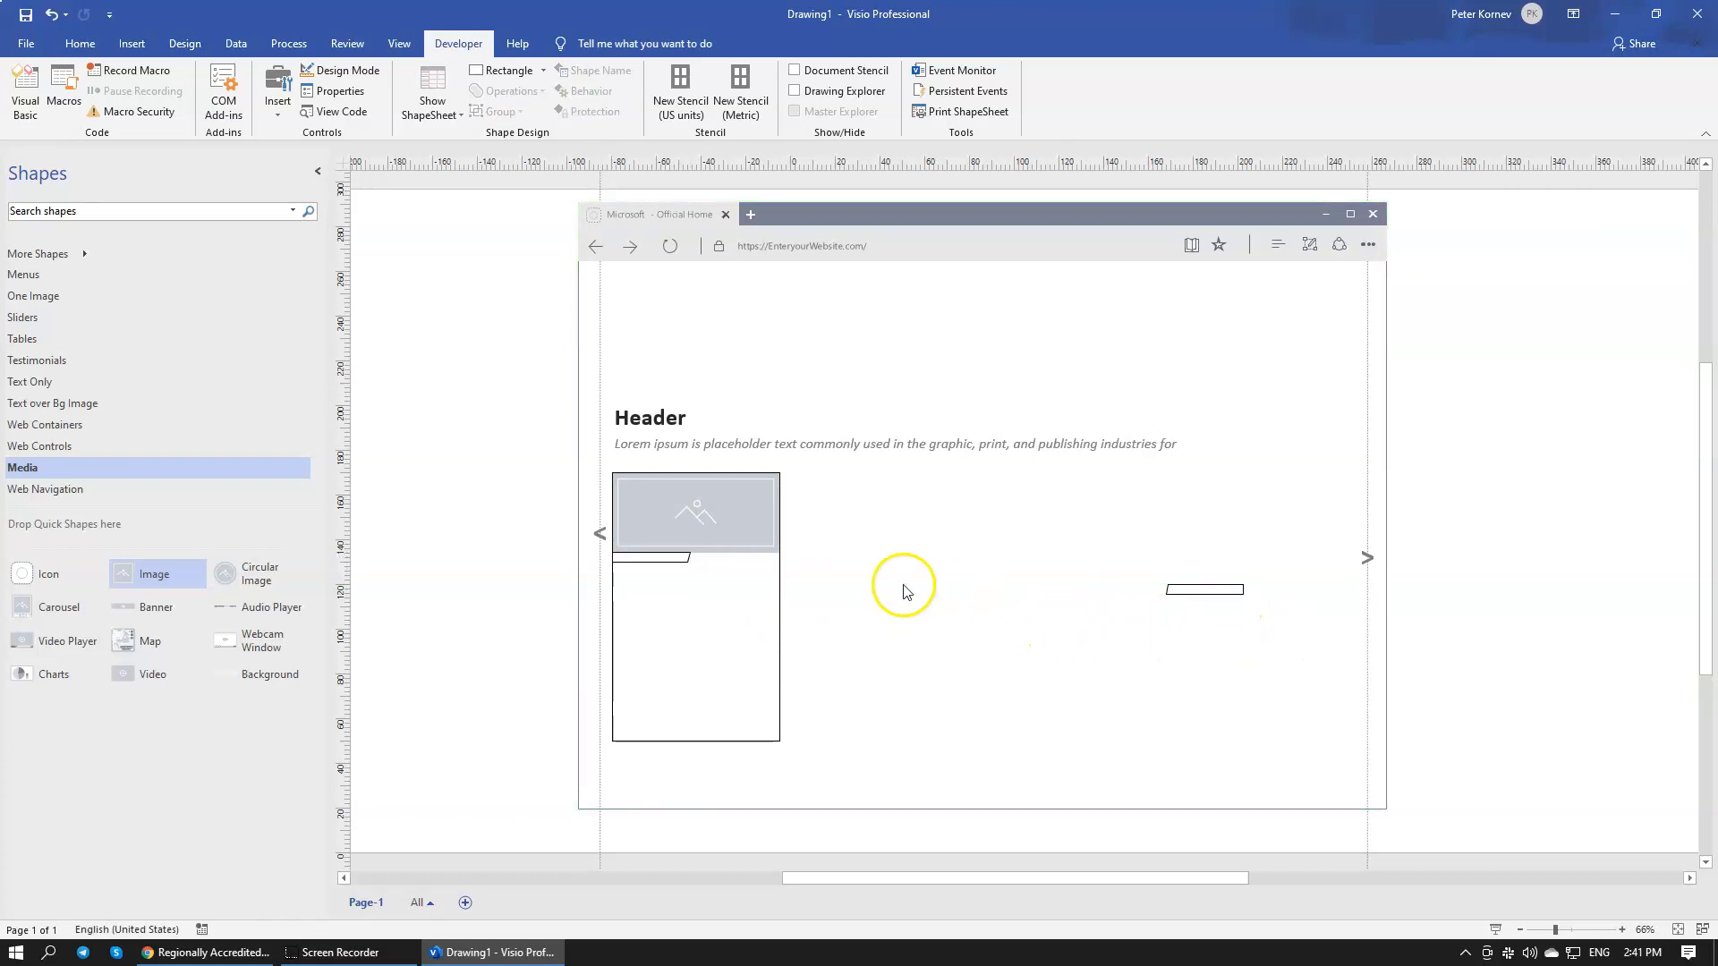
left_click_drag(1202, 589, 677, 559)
left_click(913, 641)
left_click_drag(728, 560, 684, 560)
left_click(1062, 580)
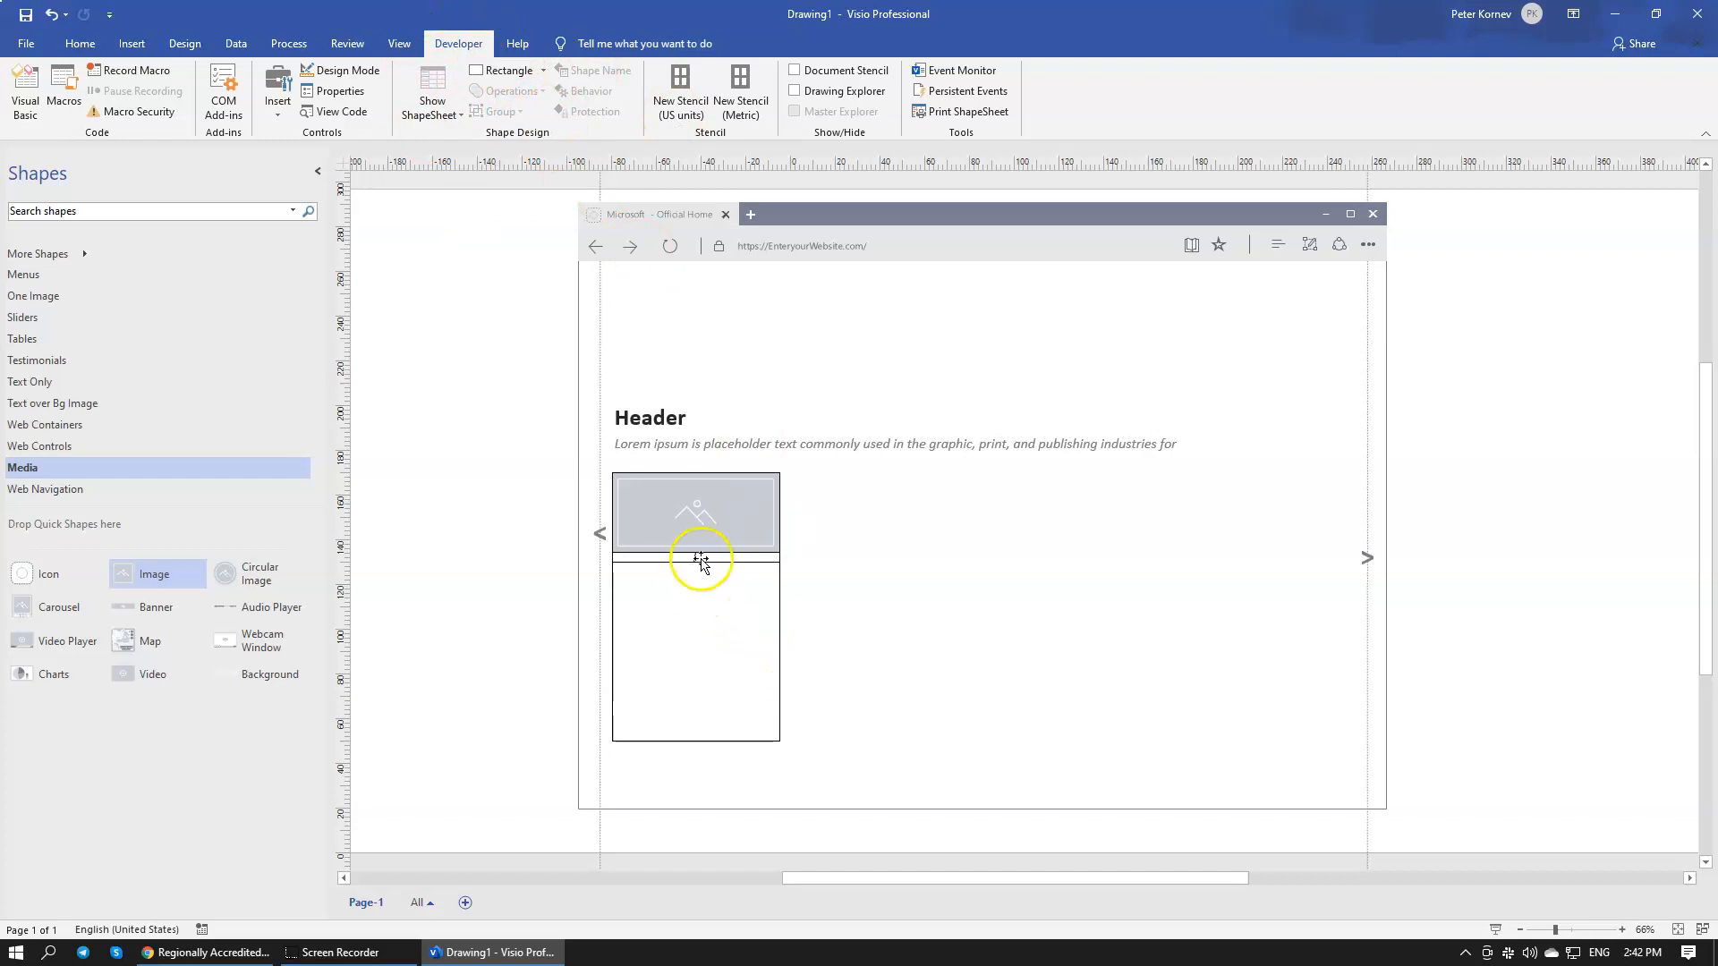
Step: Switch to Chrome to compare the card's strip with the two-tone strip under the Nursing image, and return to Visio
left_click(671, 561)
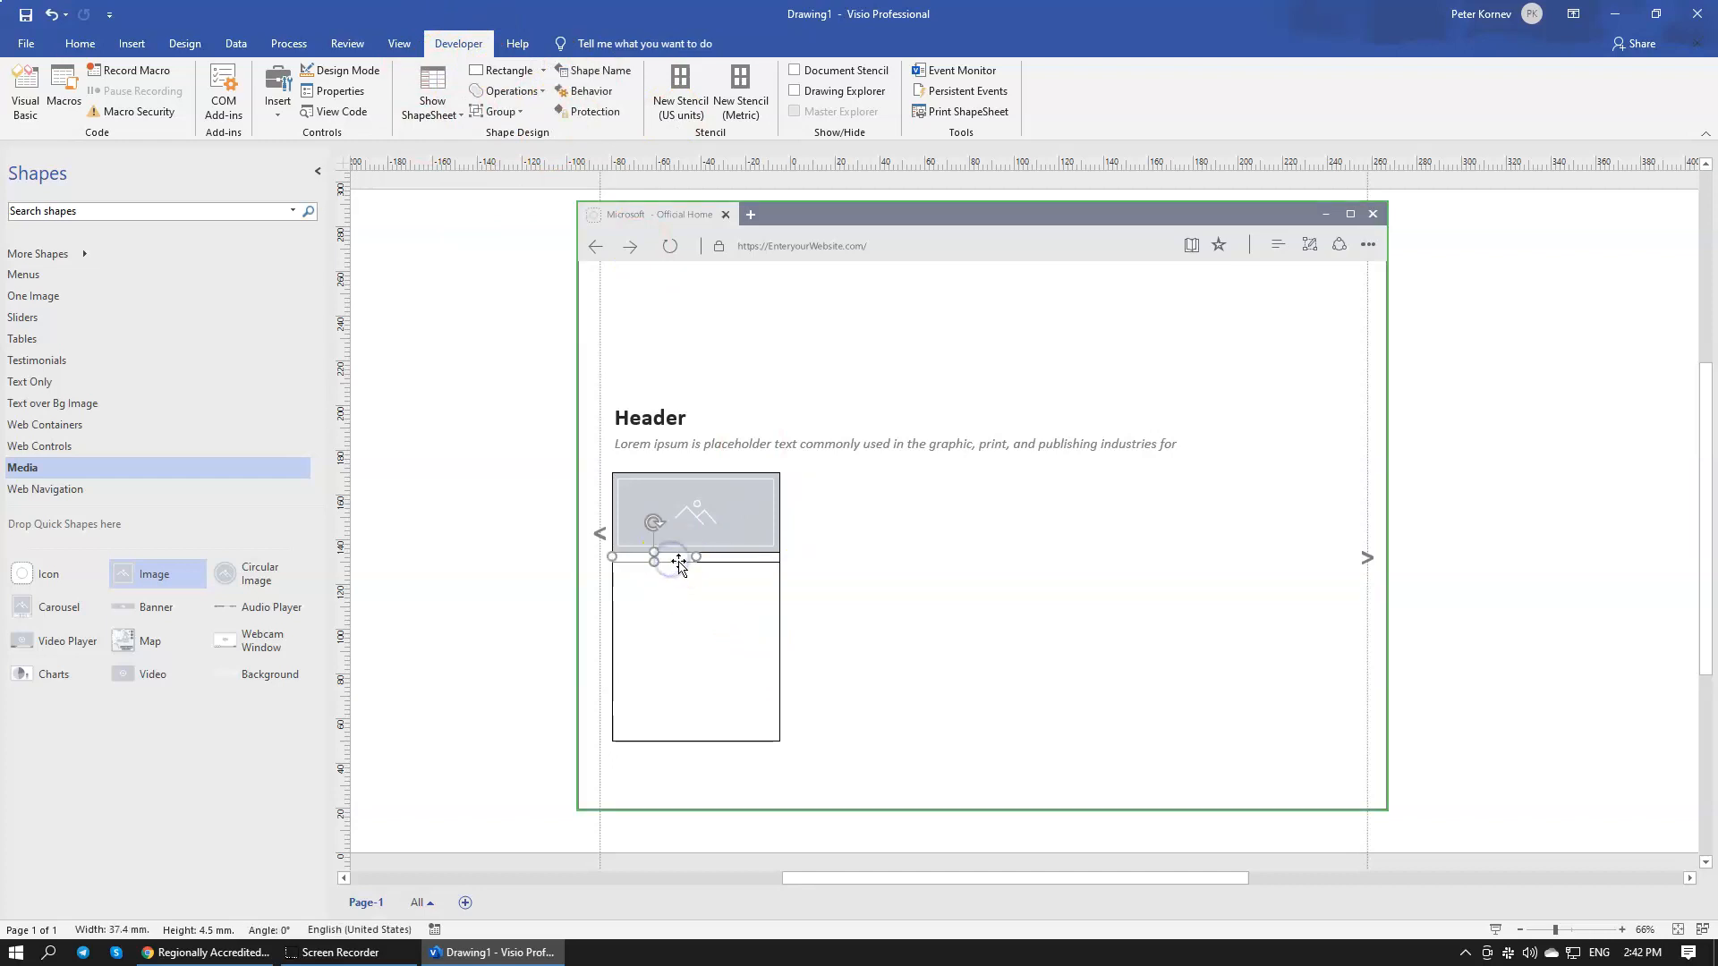
left_click(995, 571)
left_click(668, 561)
left_click(86, 49)
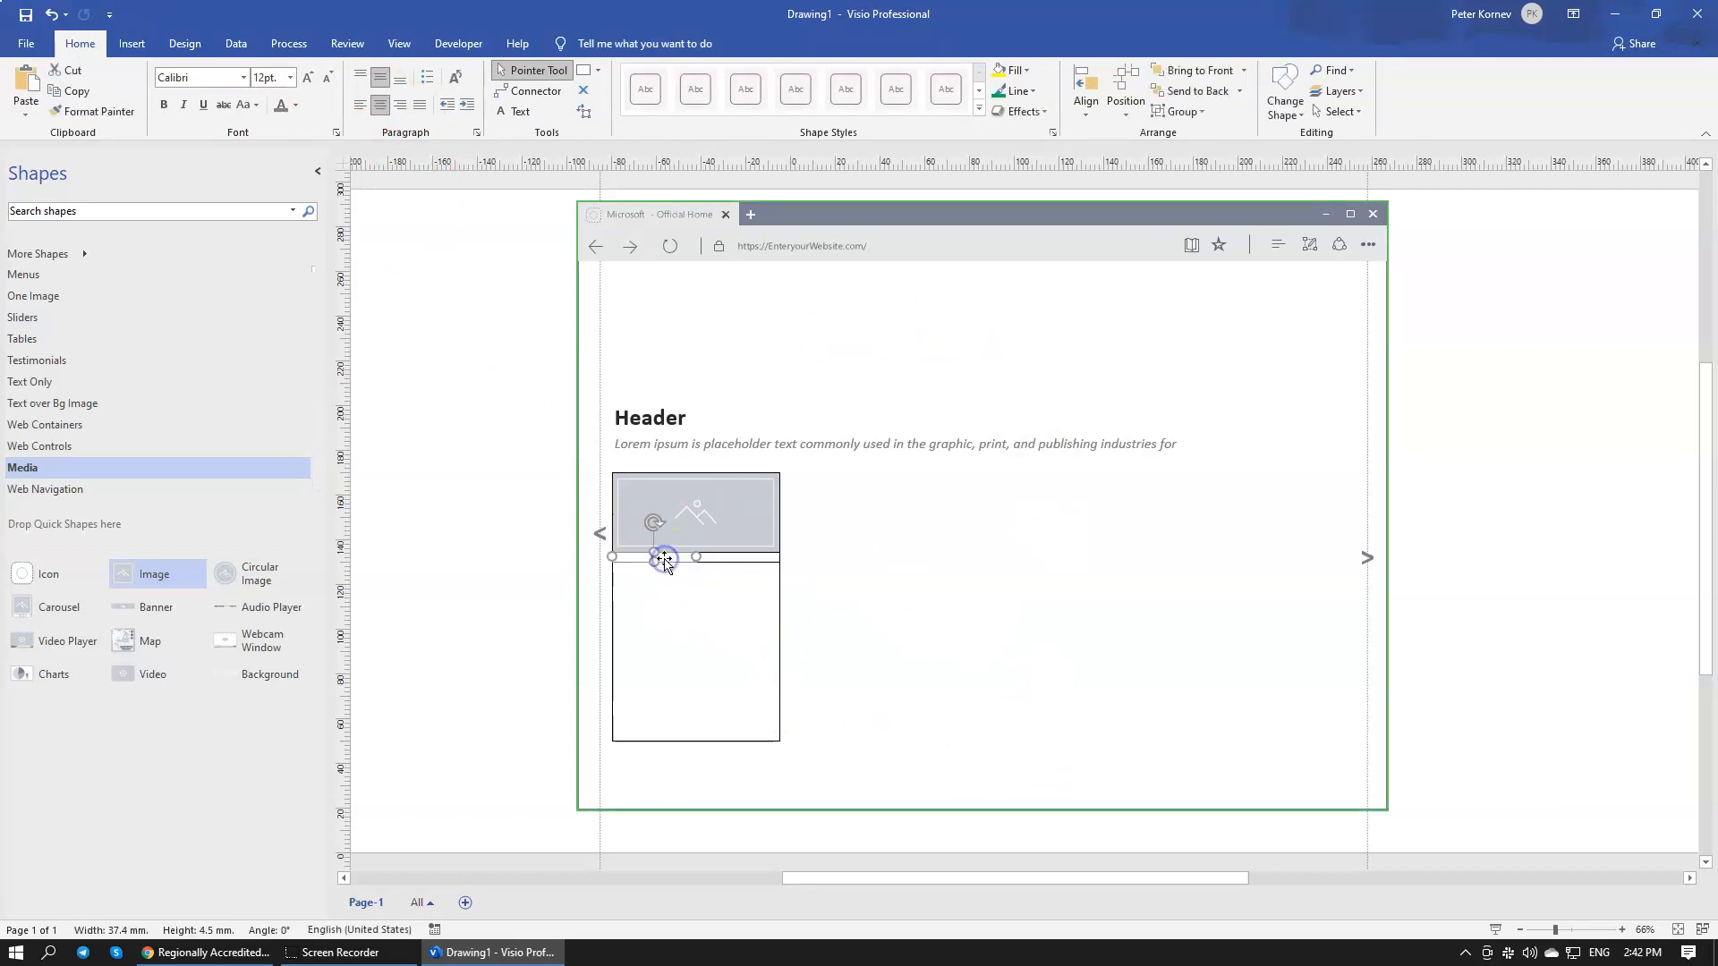
left_click(188, 956)
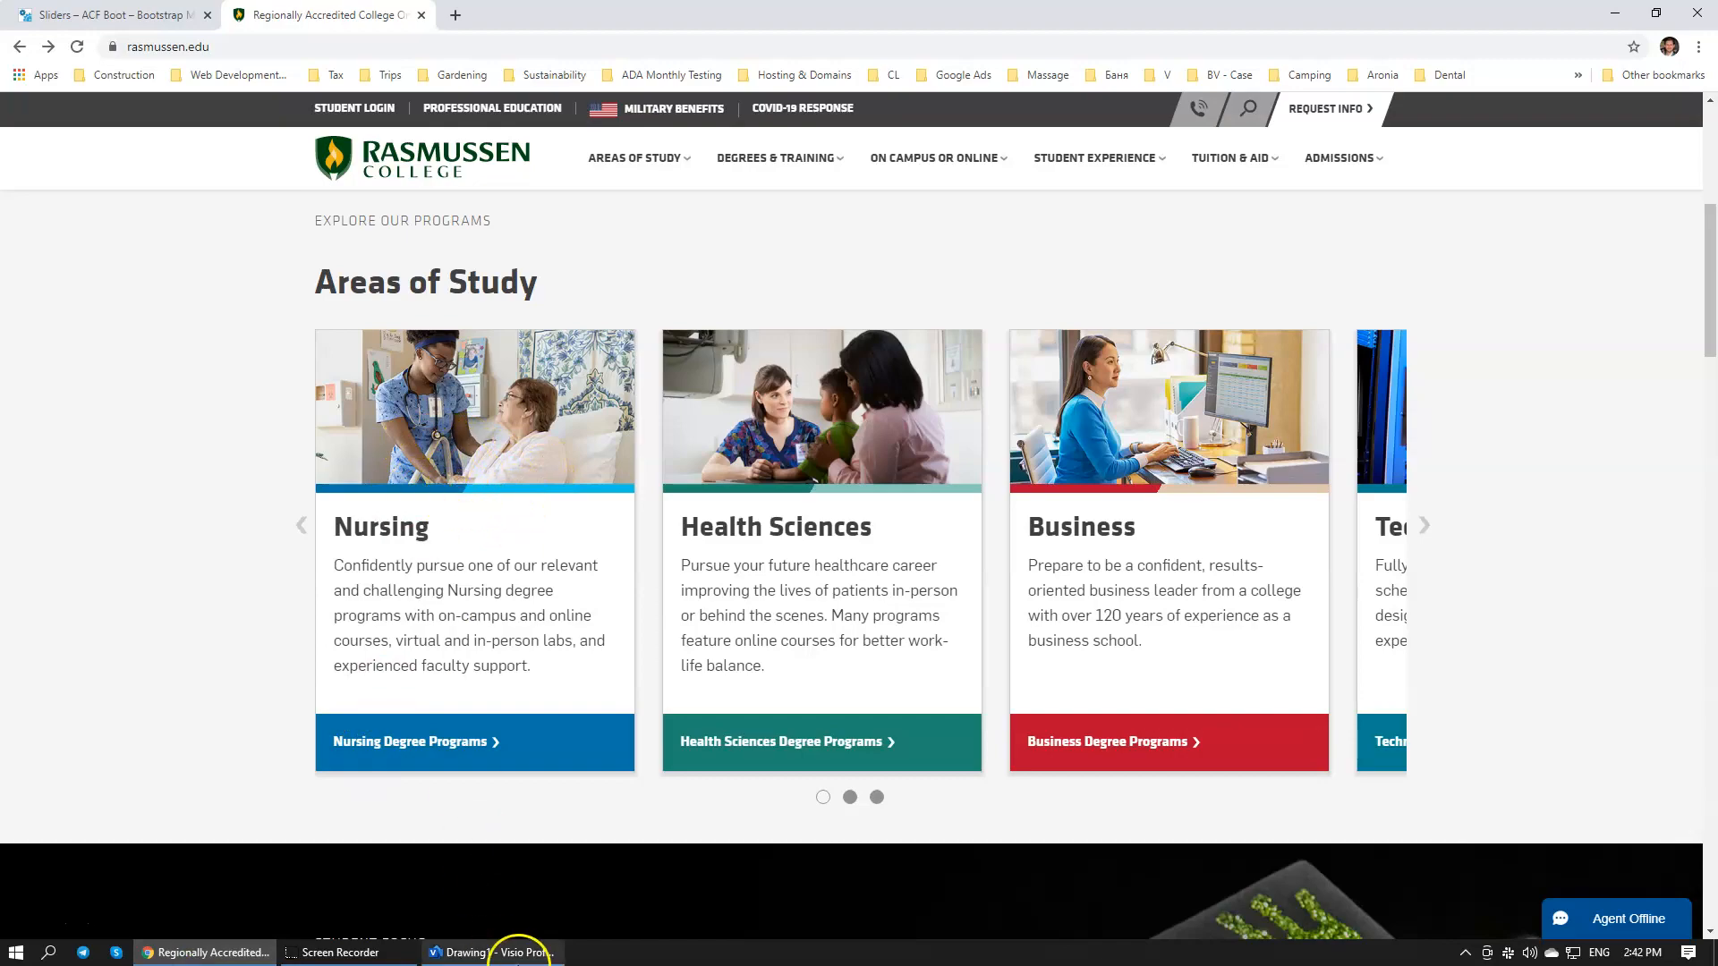
left_click(501, 952)
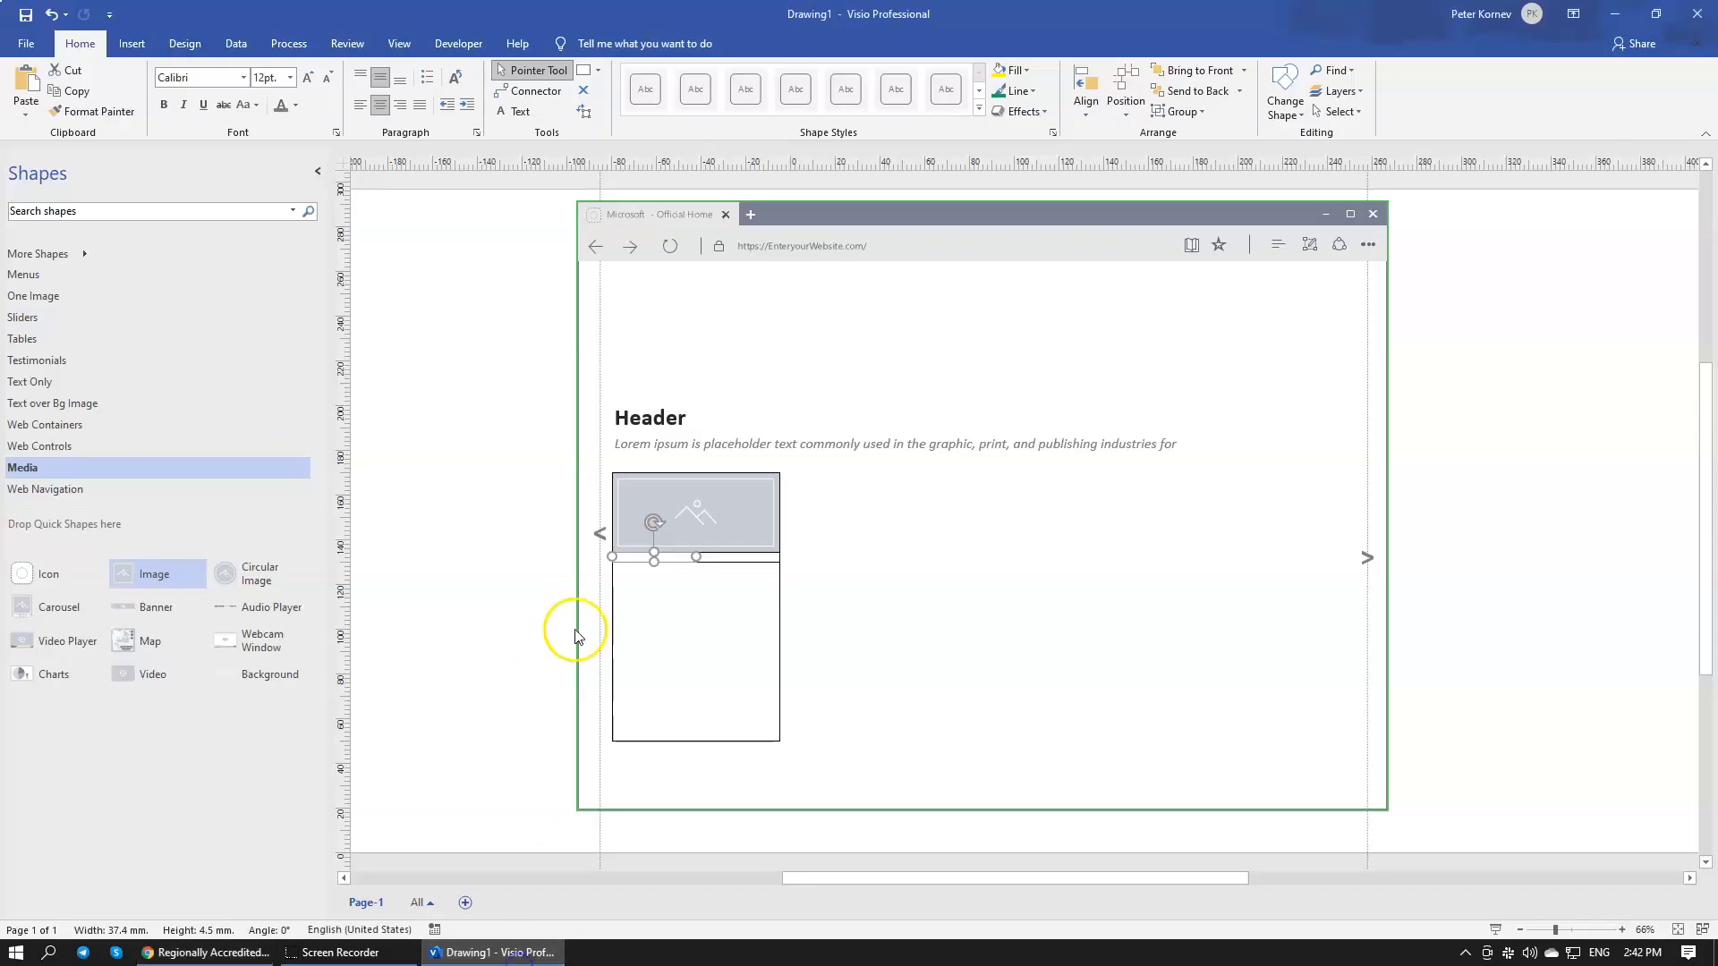
Step: Undo the strip edits back to the whole strip crossed by the slanted rectangle, before the subtraction
left_click(704, 557)
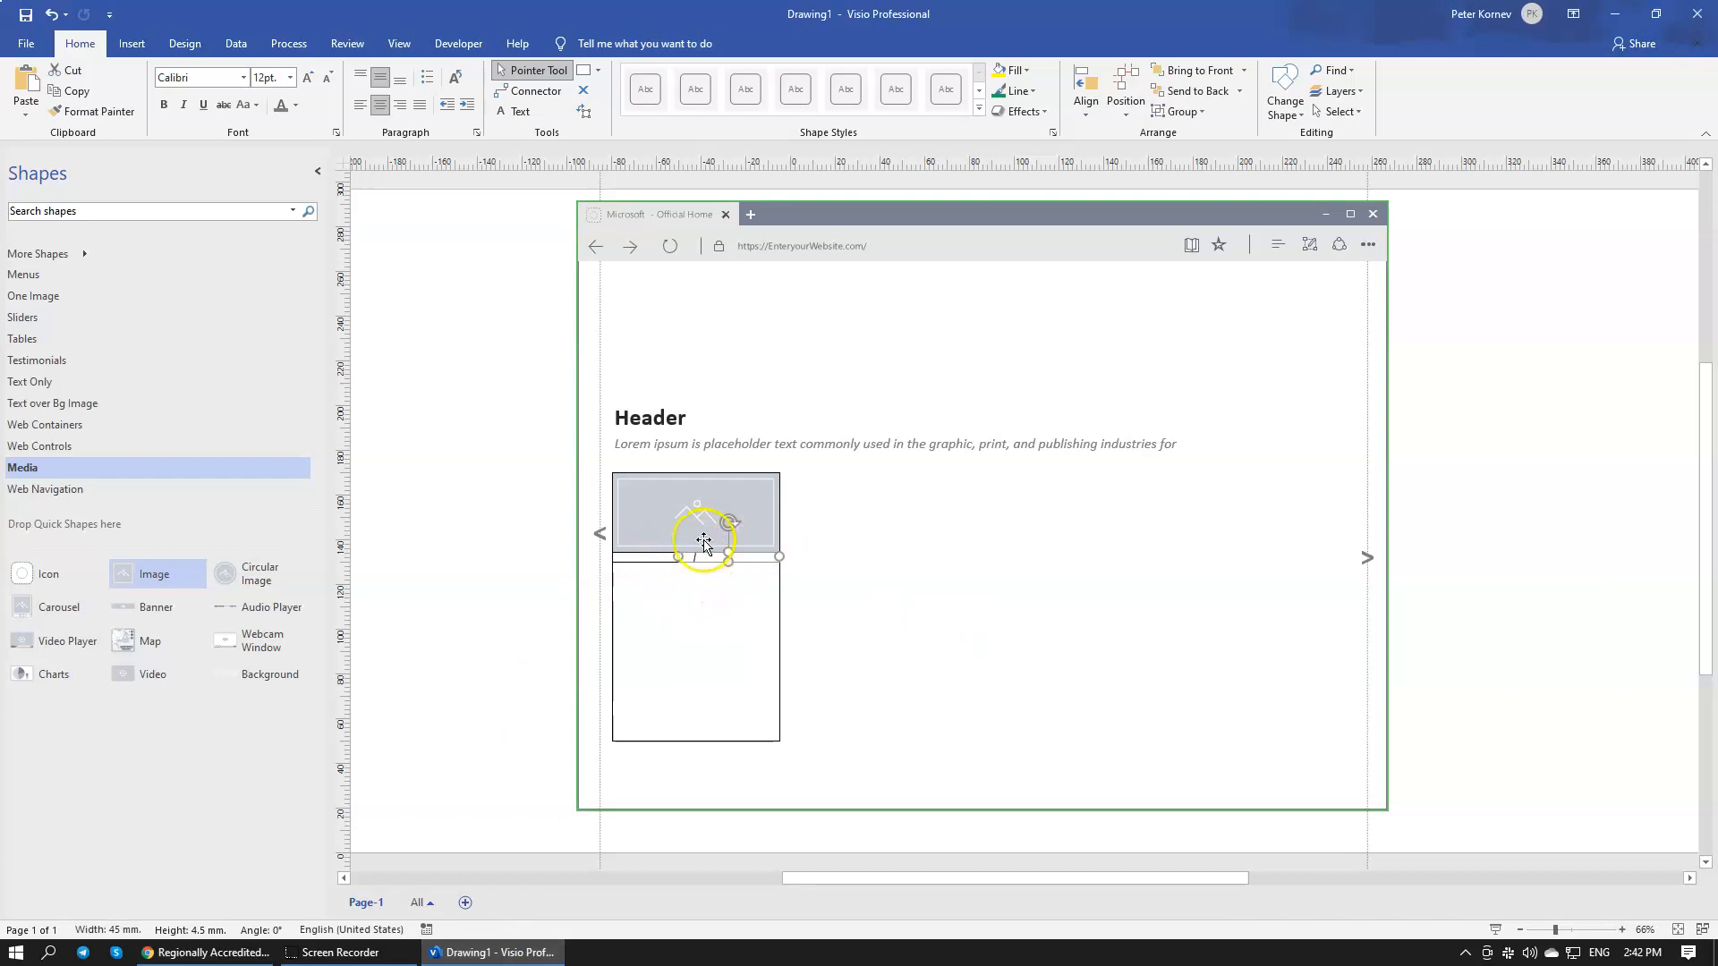
left_click(970, 599)
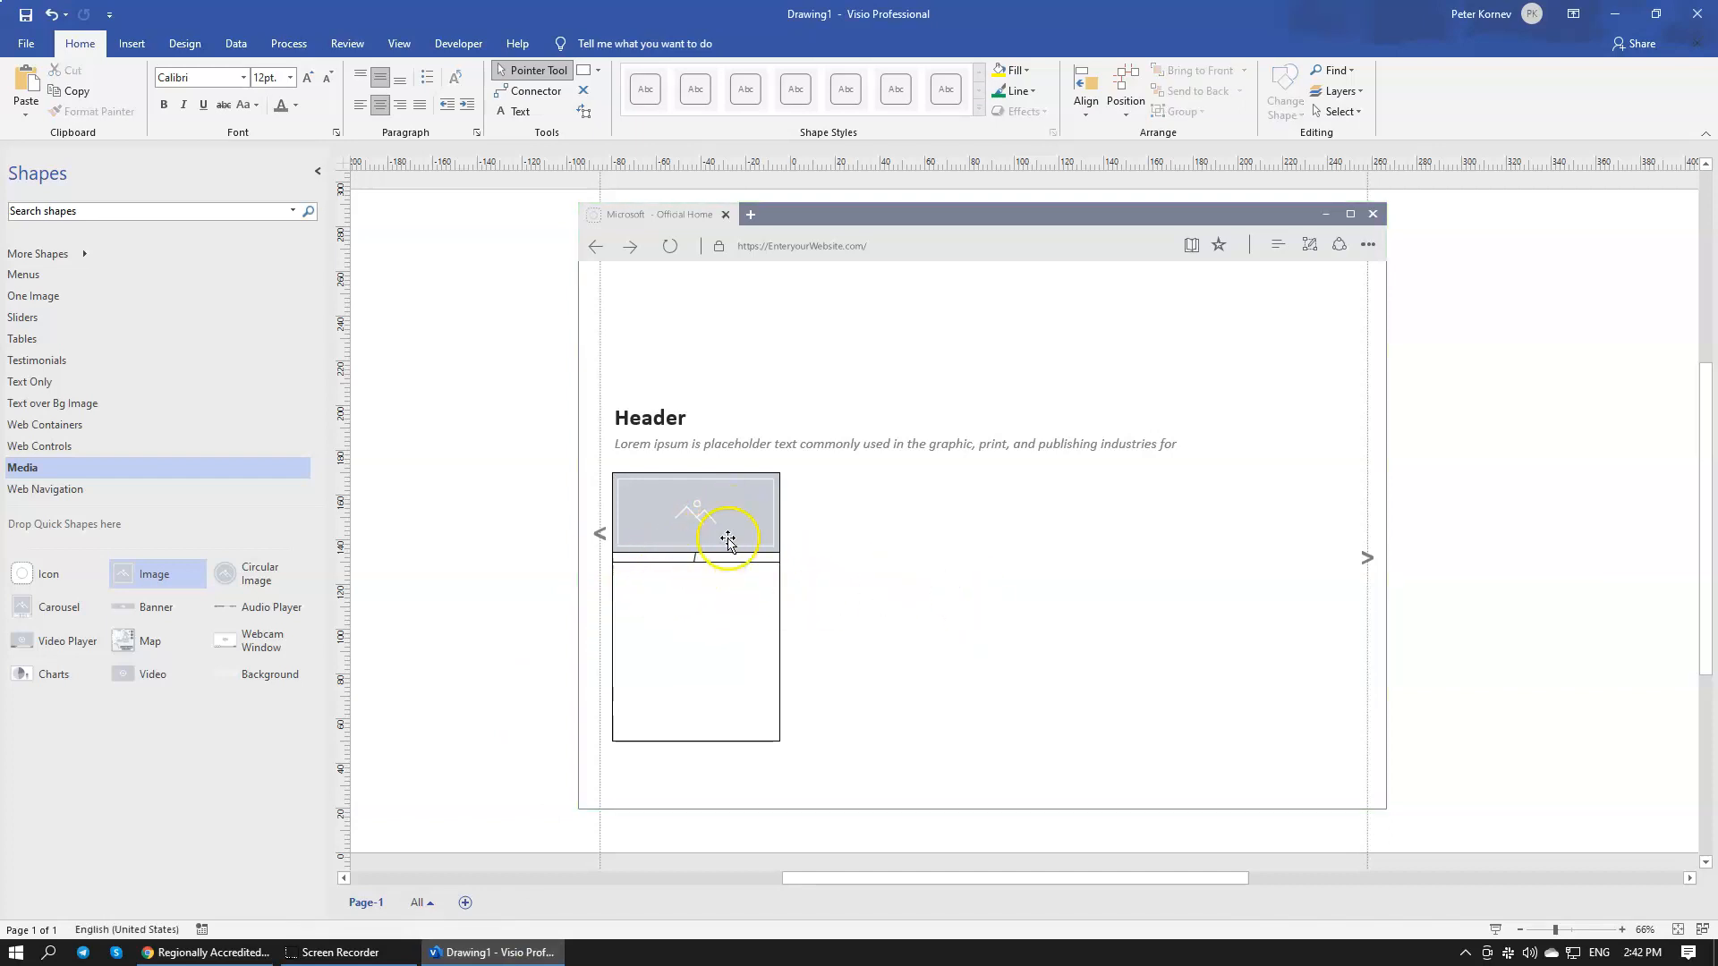
left_click_drag(741, 537, 1192, 631)
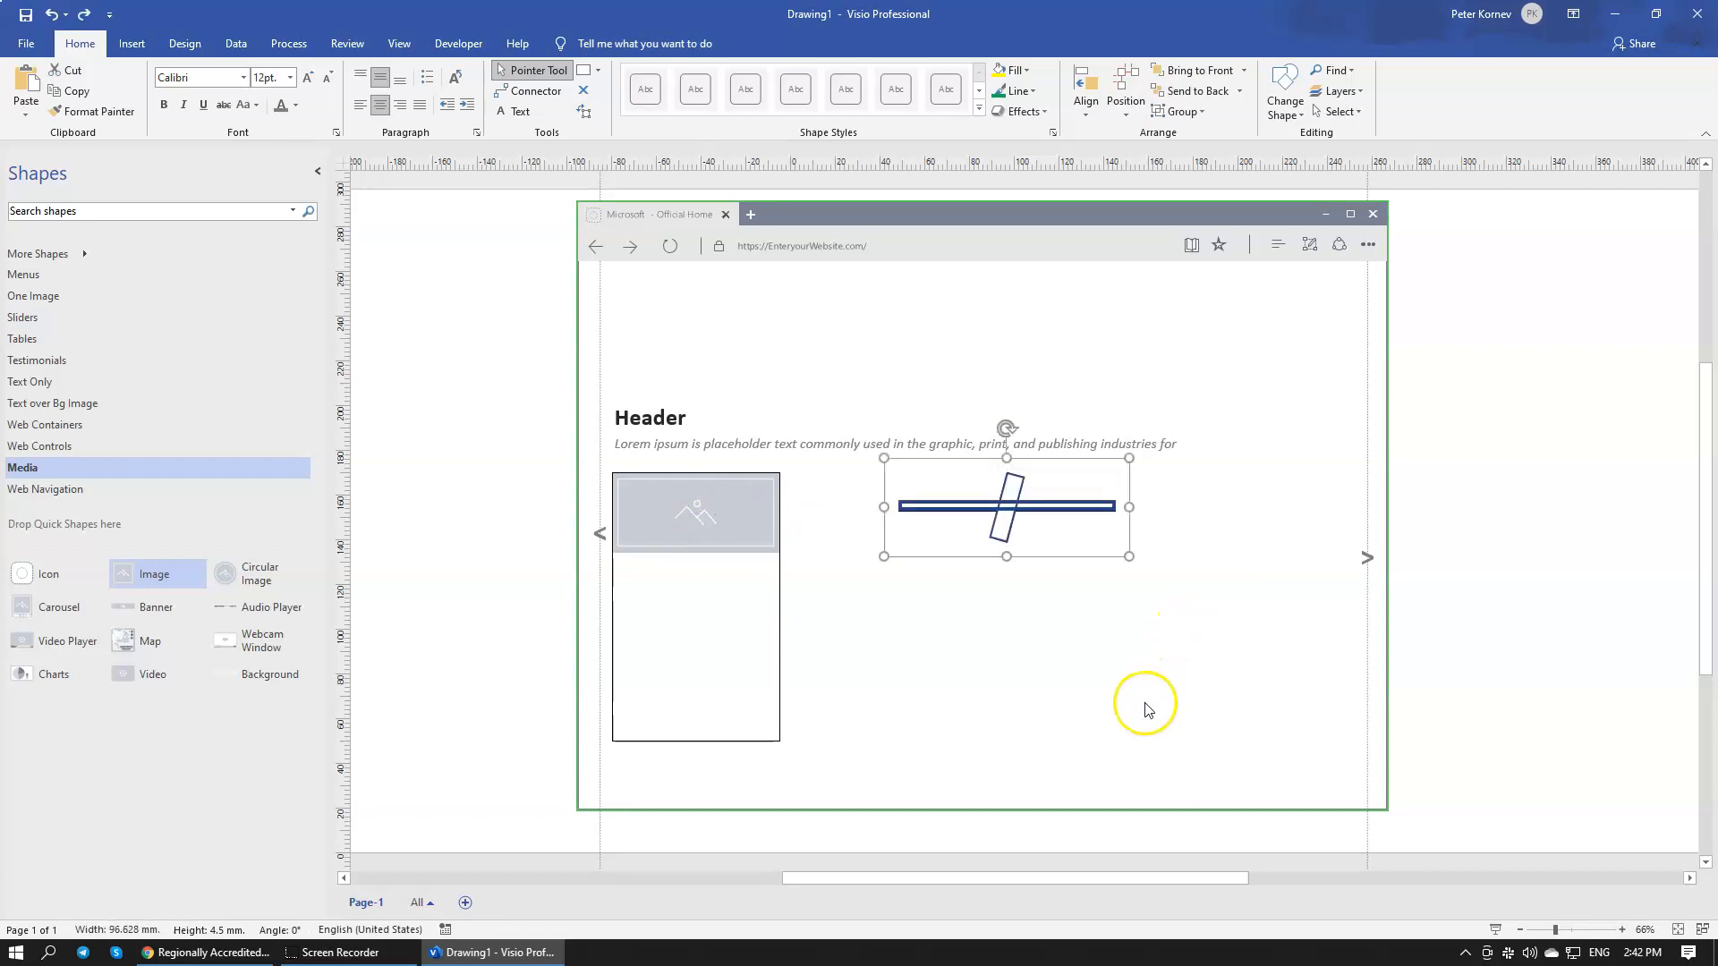
Step: Rotate the slanted rectangle crossing the strip to -45° and narrow it to about 2.4 mm
left_click(1000, 528)
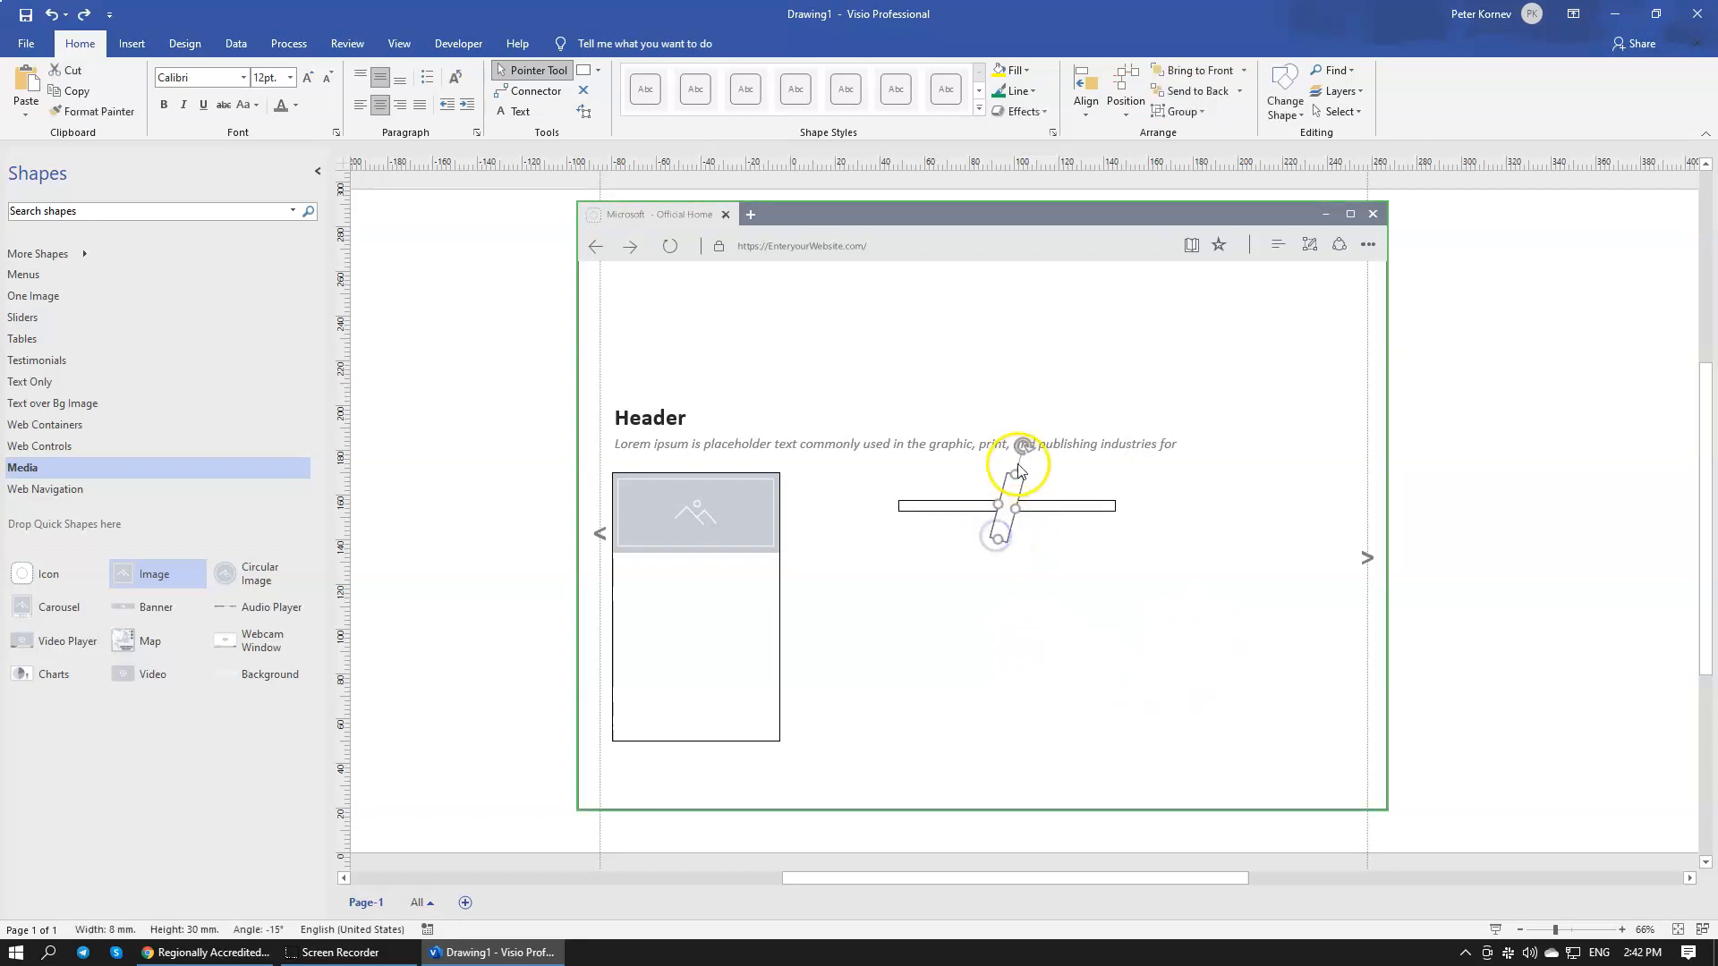
left_click_drag(1029, 443, 1076, 463)
left_click(1102, 713)
left_click(1005, 531)
left_click_drag(1012, 517, 998, 514)
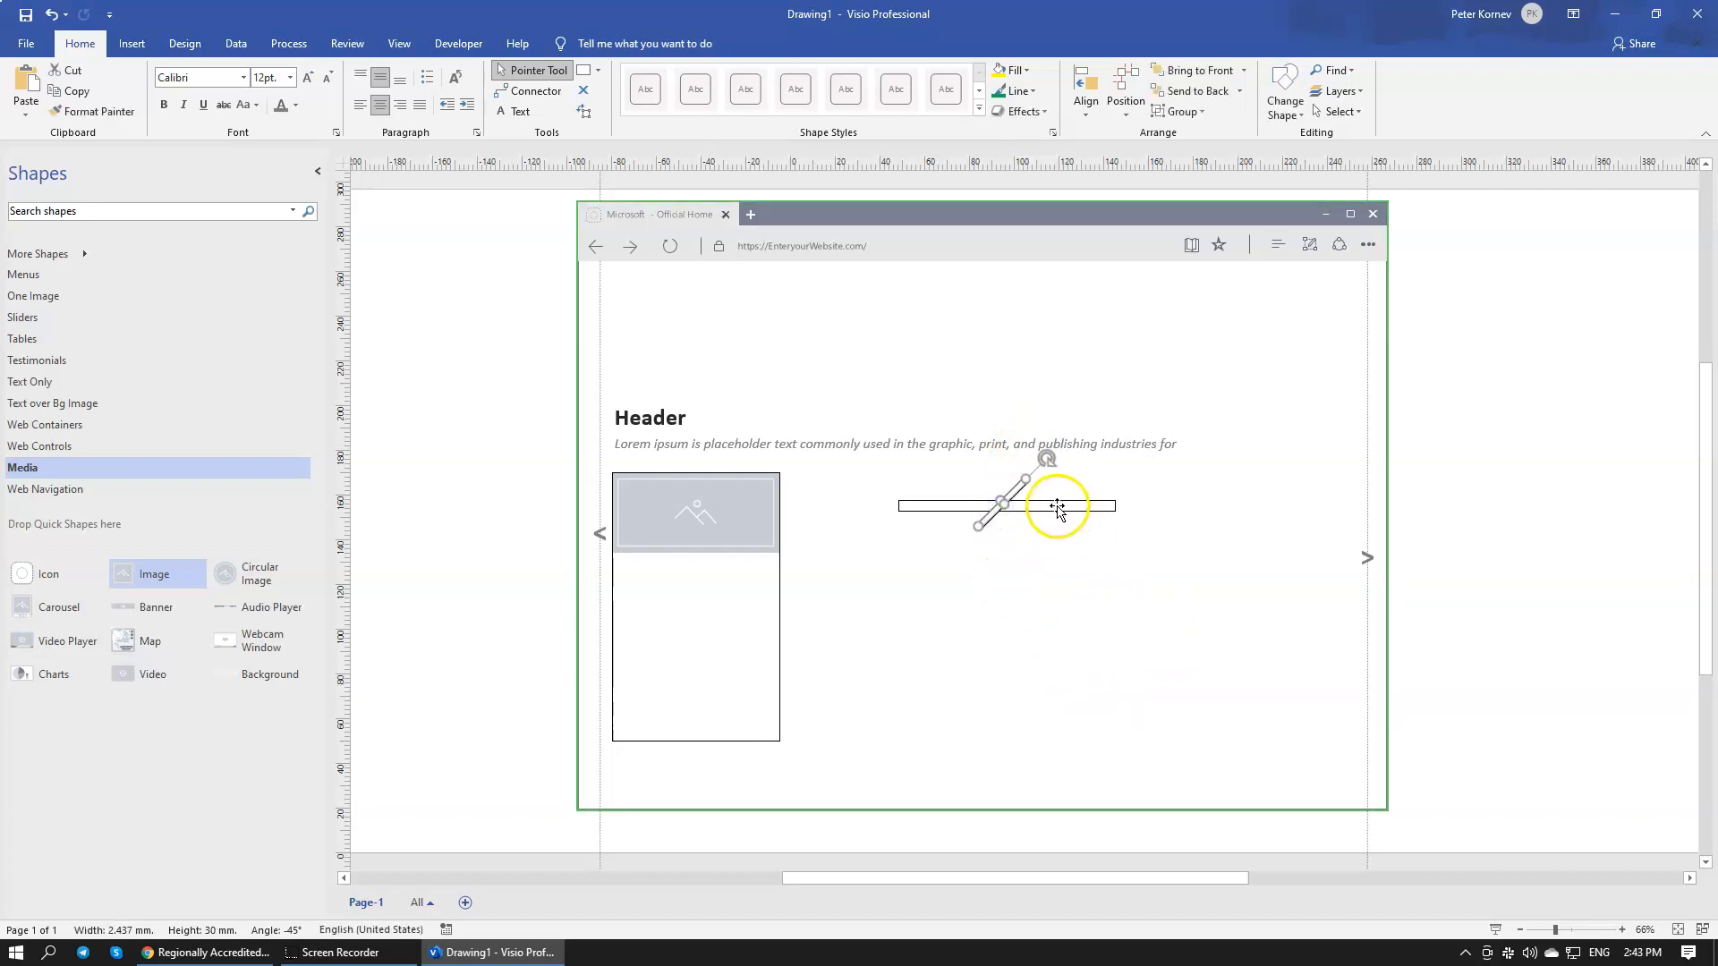
Step: Subtract the narrowed slanted rectangle from the long horizontal strip
left_click(1130, 565)
left_click(1078, 510)
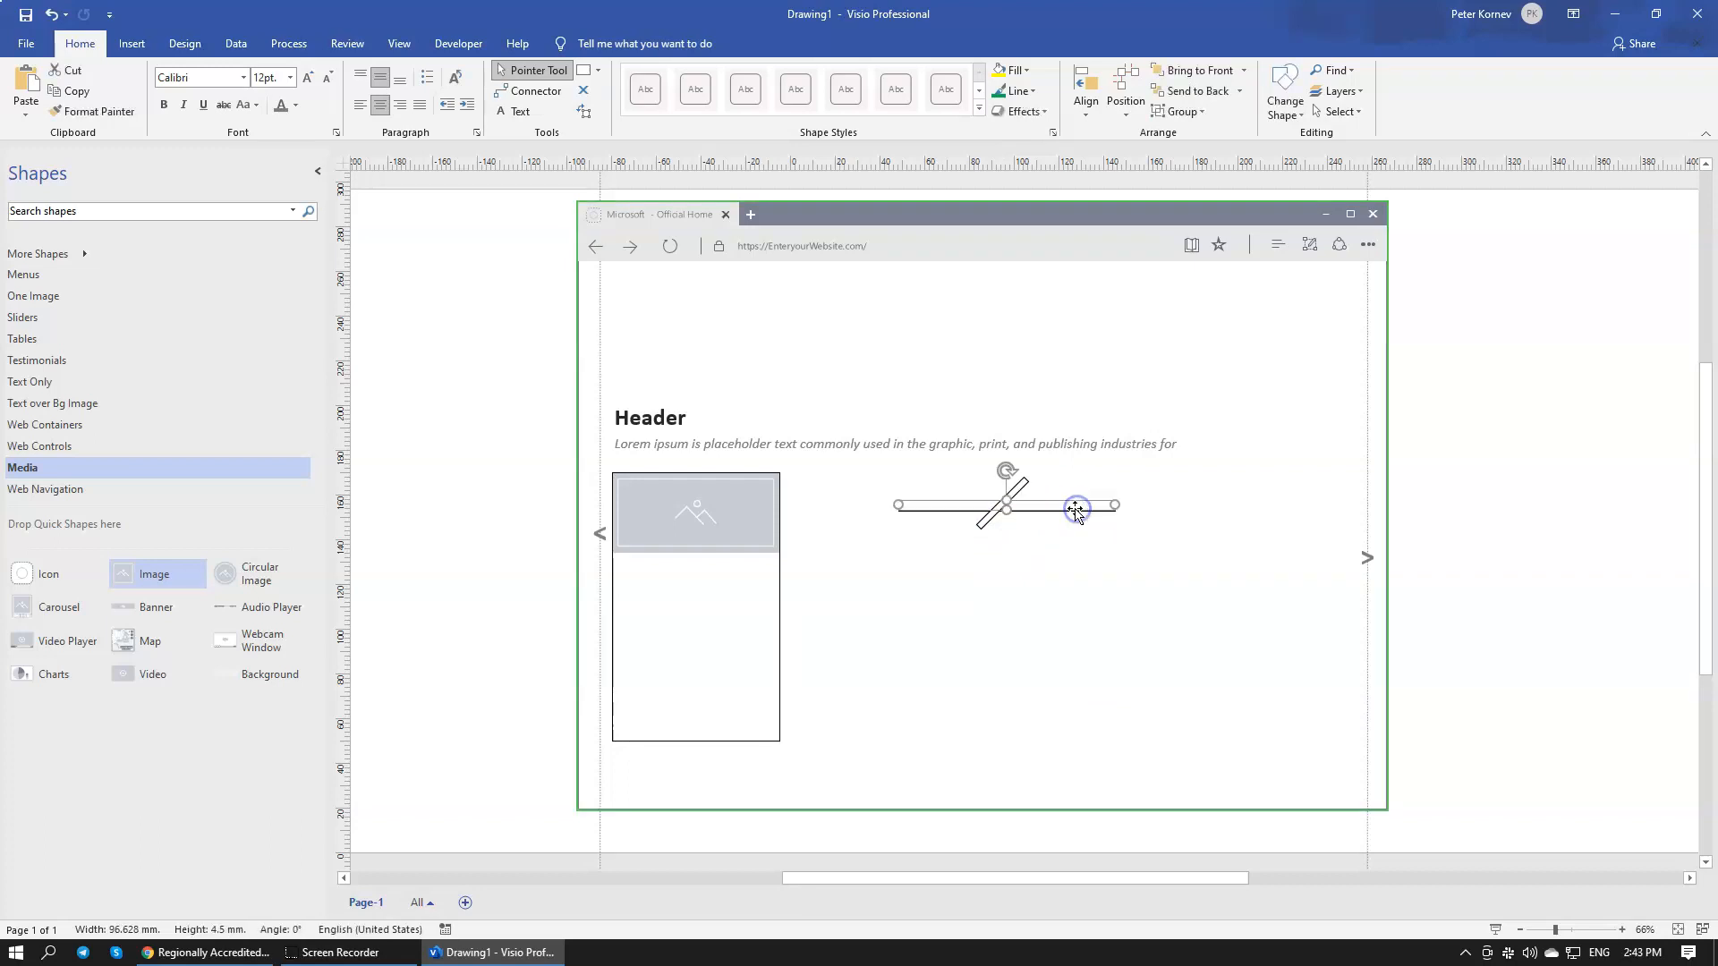
left_click(1026, 483, "shift")
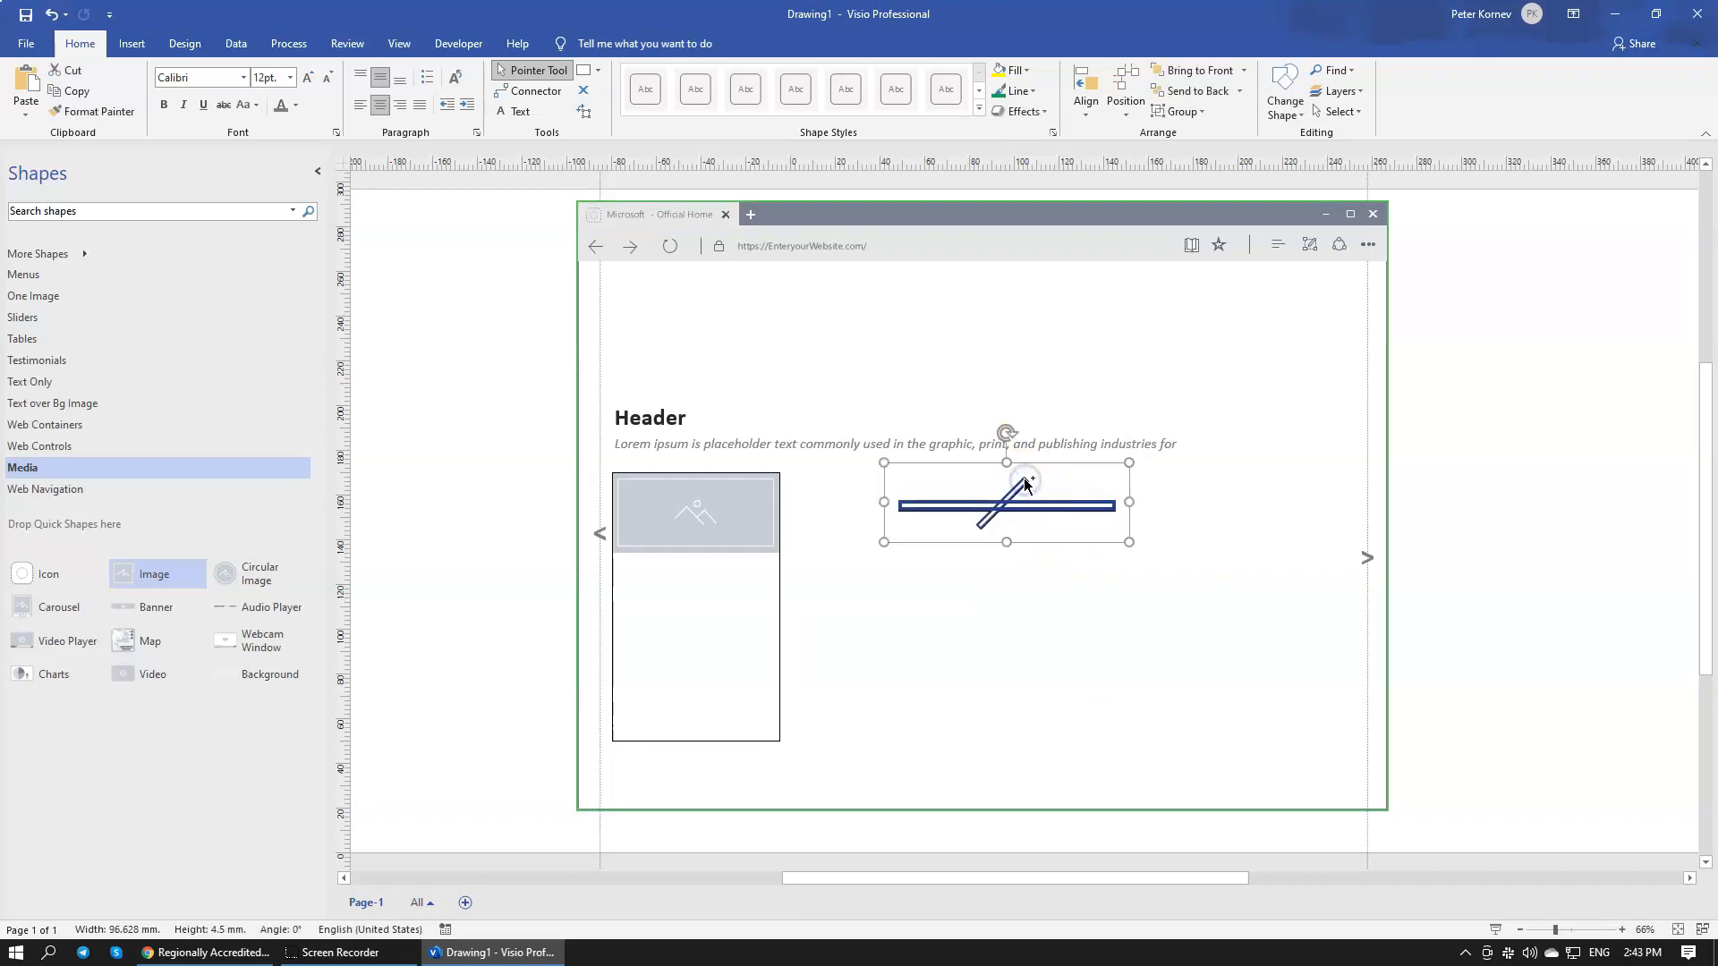
left_click(457, 43)
left_click(507, 91)
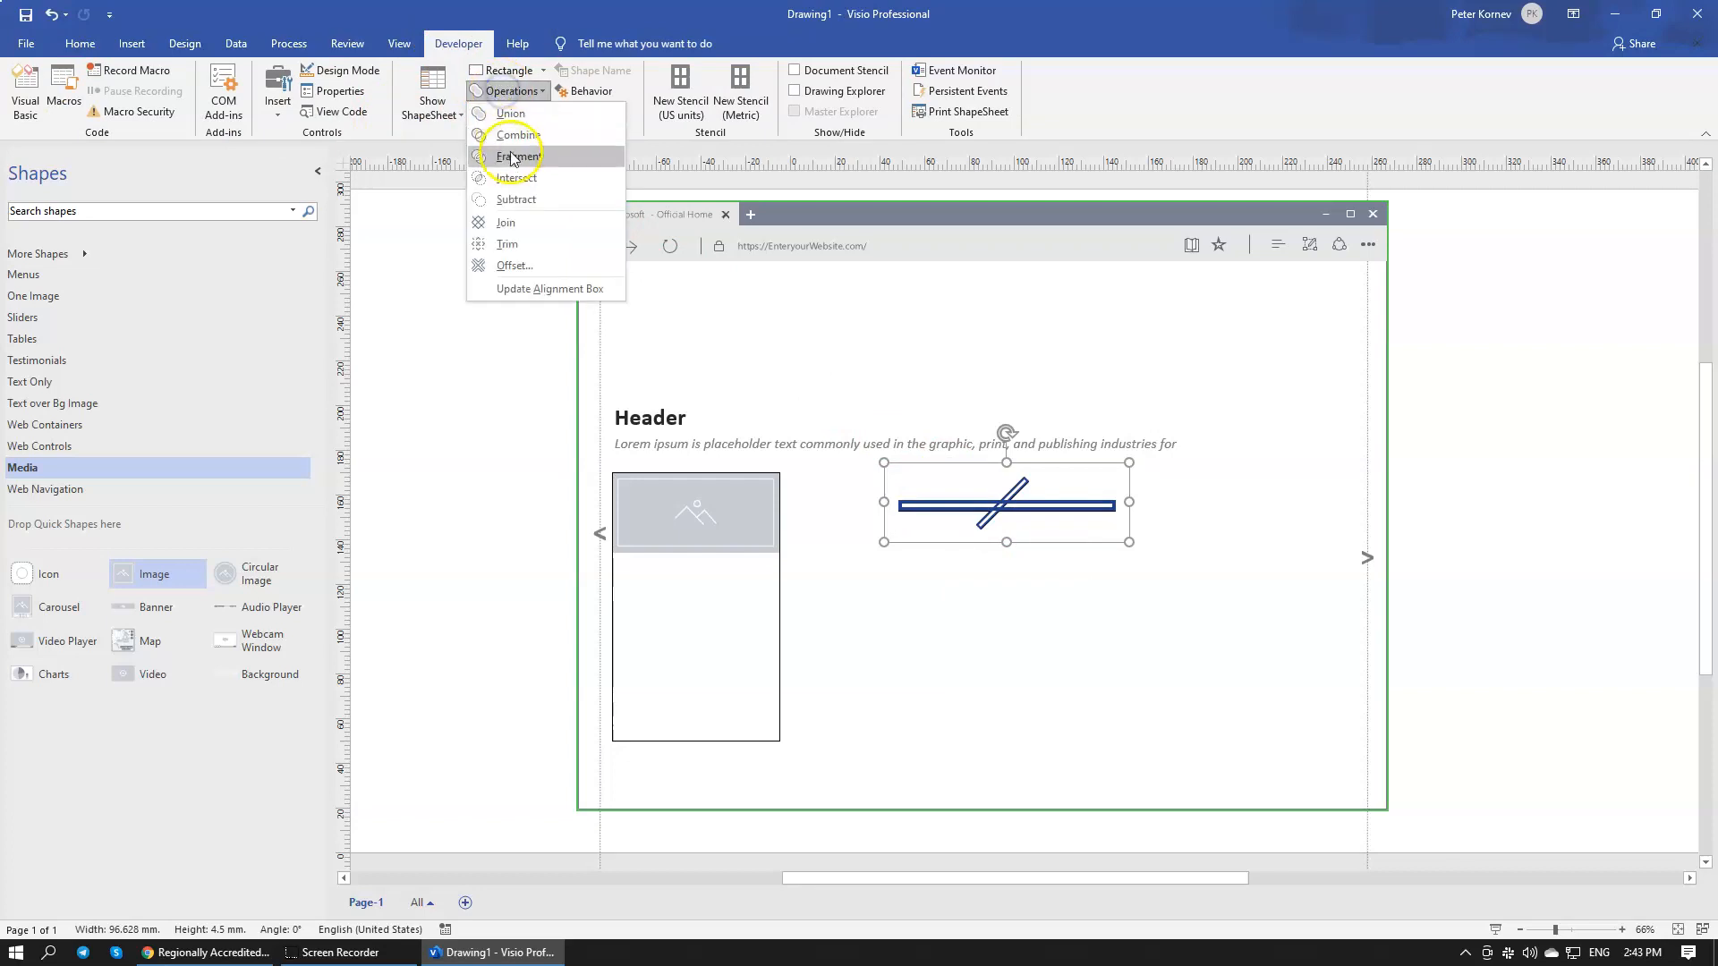
left_click(546, 177)
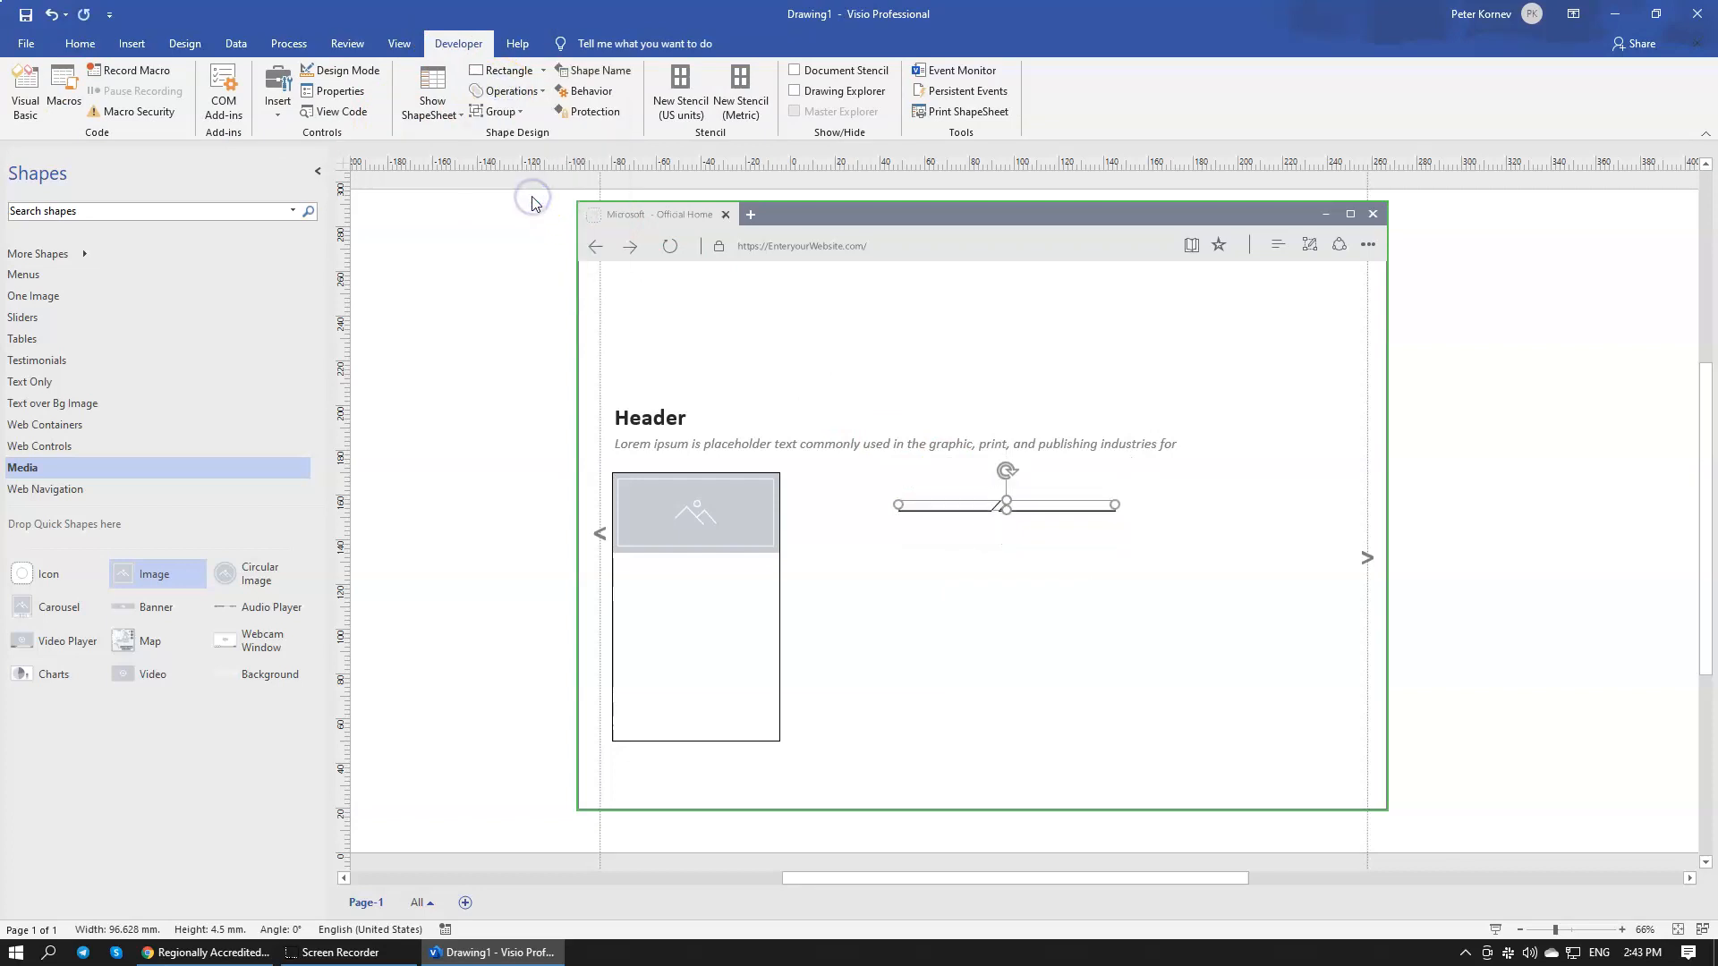
Step: Fragment the cut strip into two separate pieces with 45° slanted ends
left_click(510, 91)
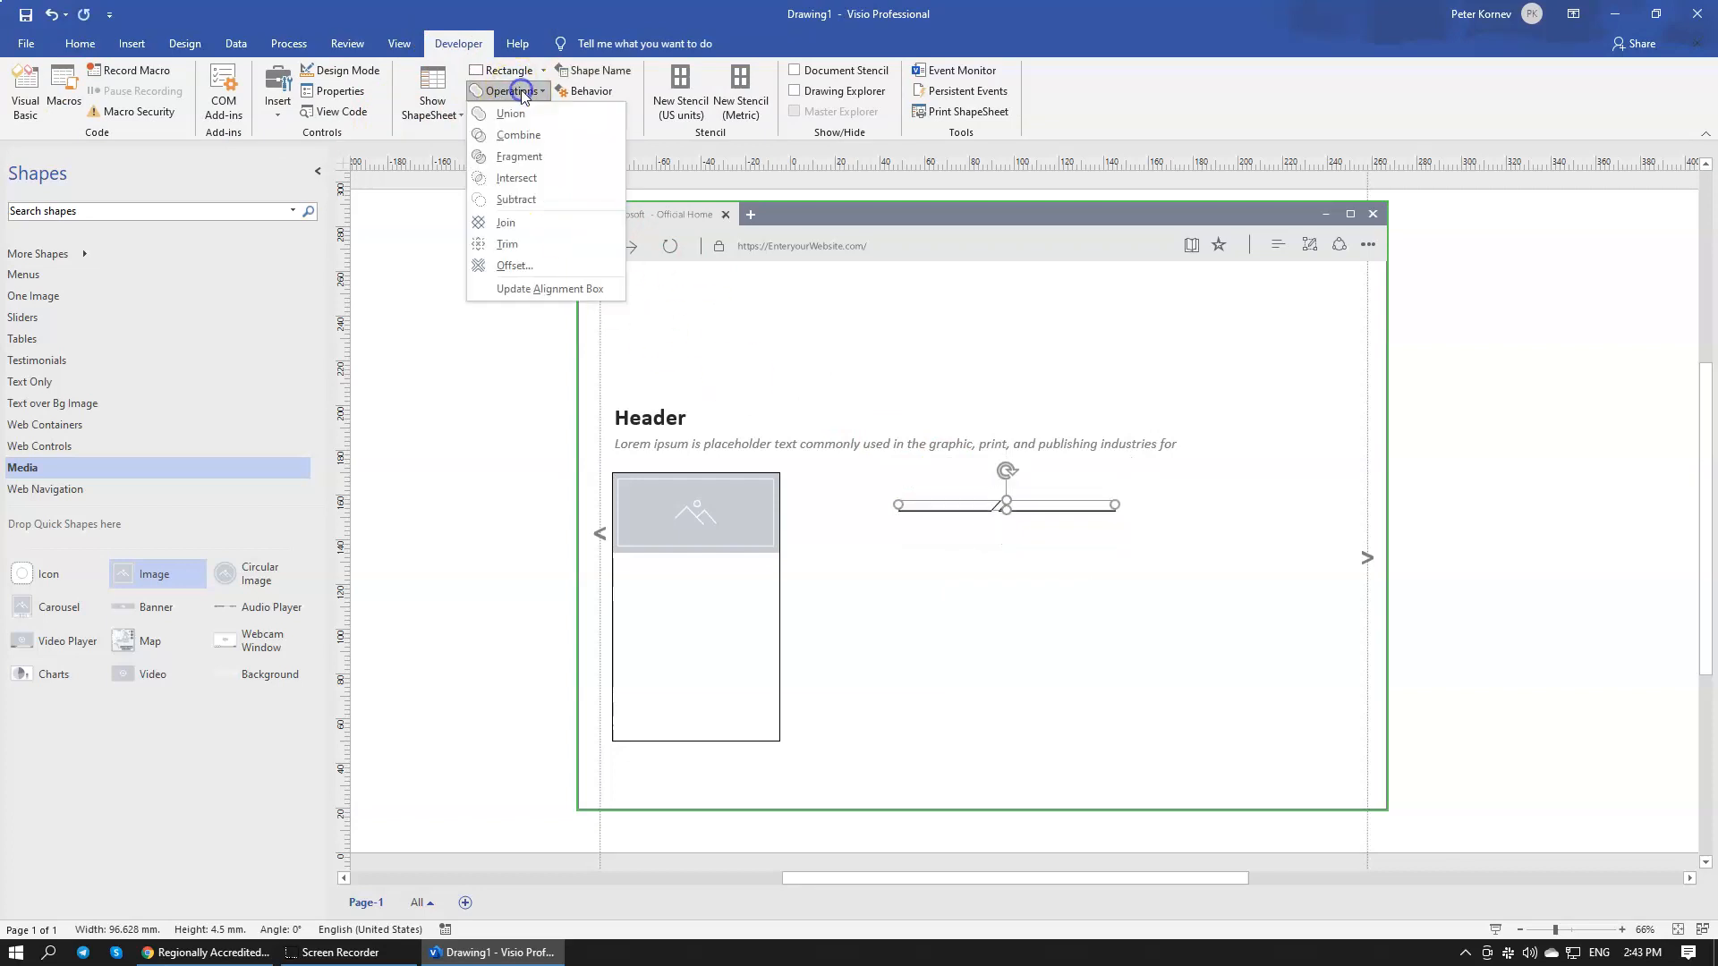
left_click(519, 177)
left_click(940, 575)
Step: Place both slanted pieces directly under the card's image and resize them to meet across its full width, about 37.4 mm and 45 mm wide
left_click_drag(960, 512, 674, 564)
left_click(693, 559)
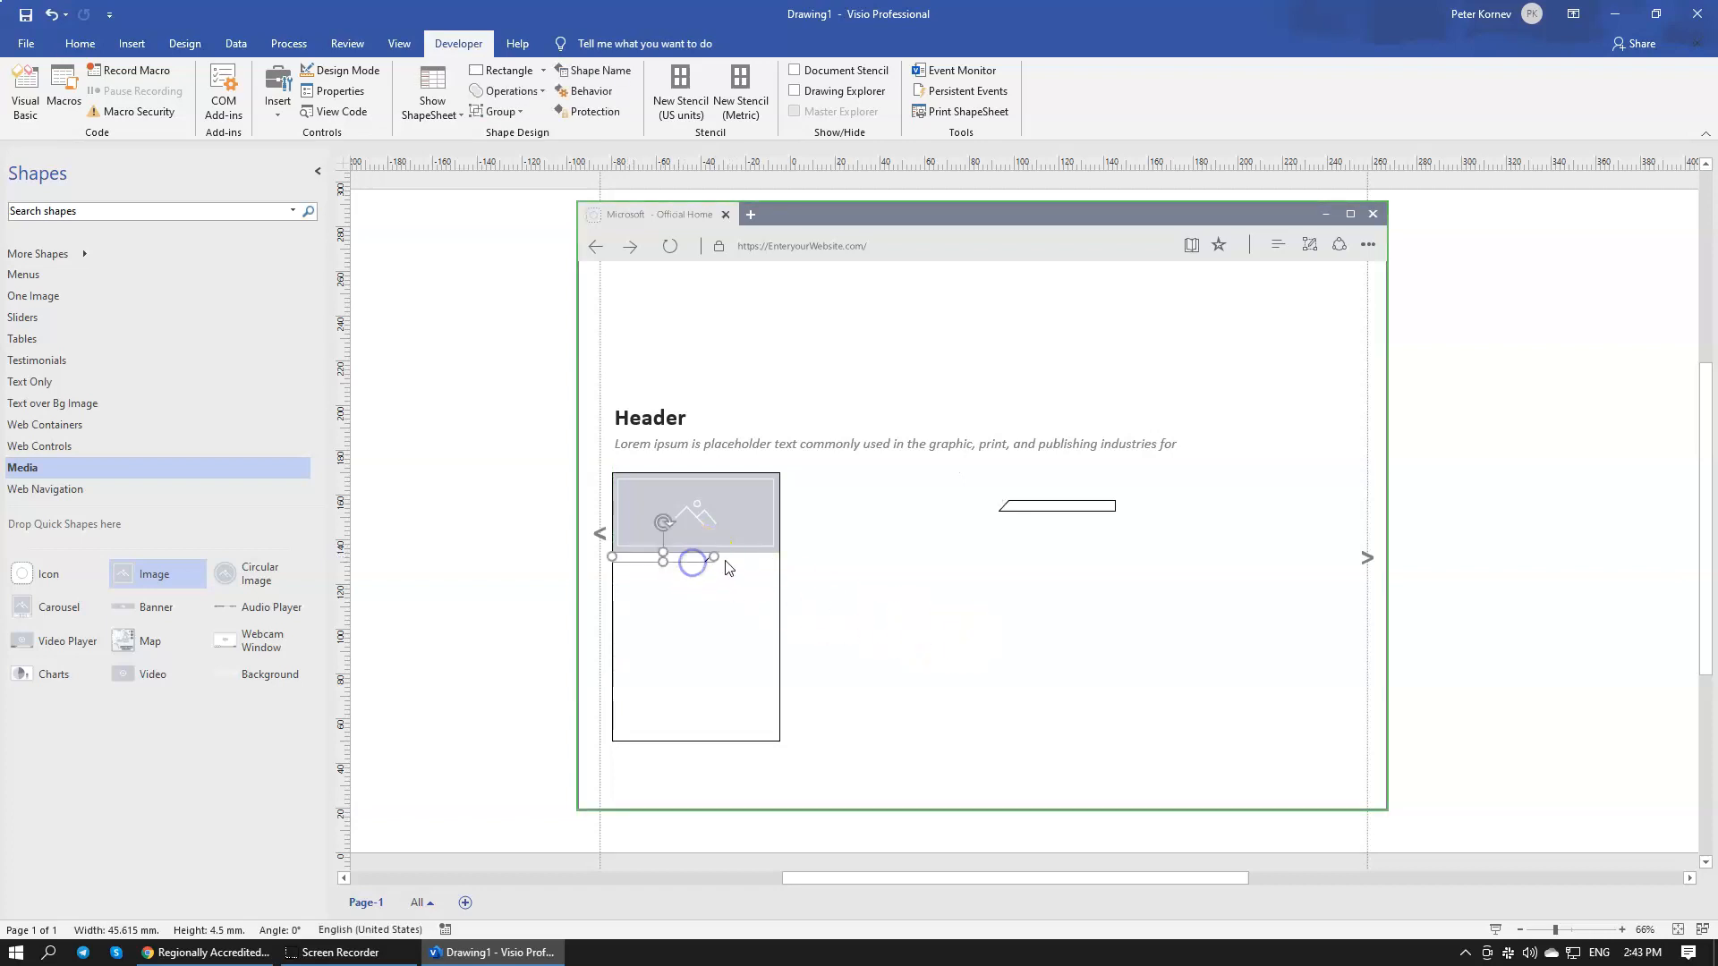
left_click(1058, 507)
left_click_drag(1077, 517, 669, 560)
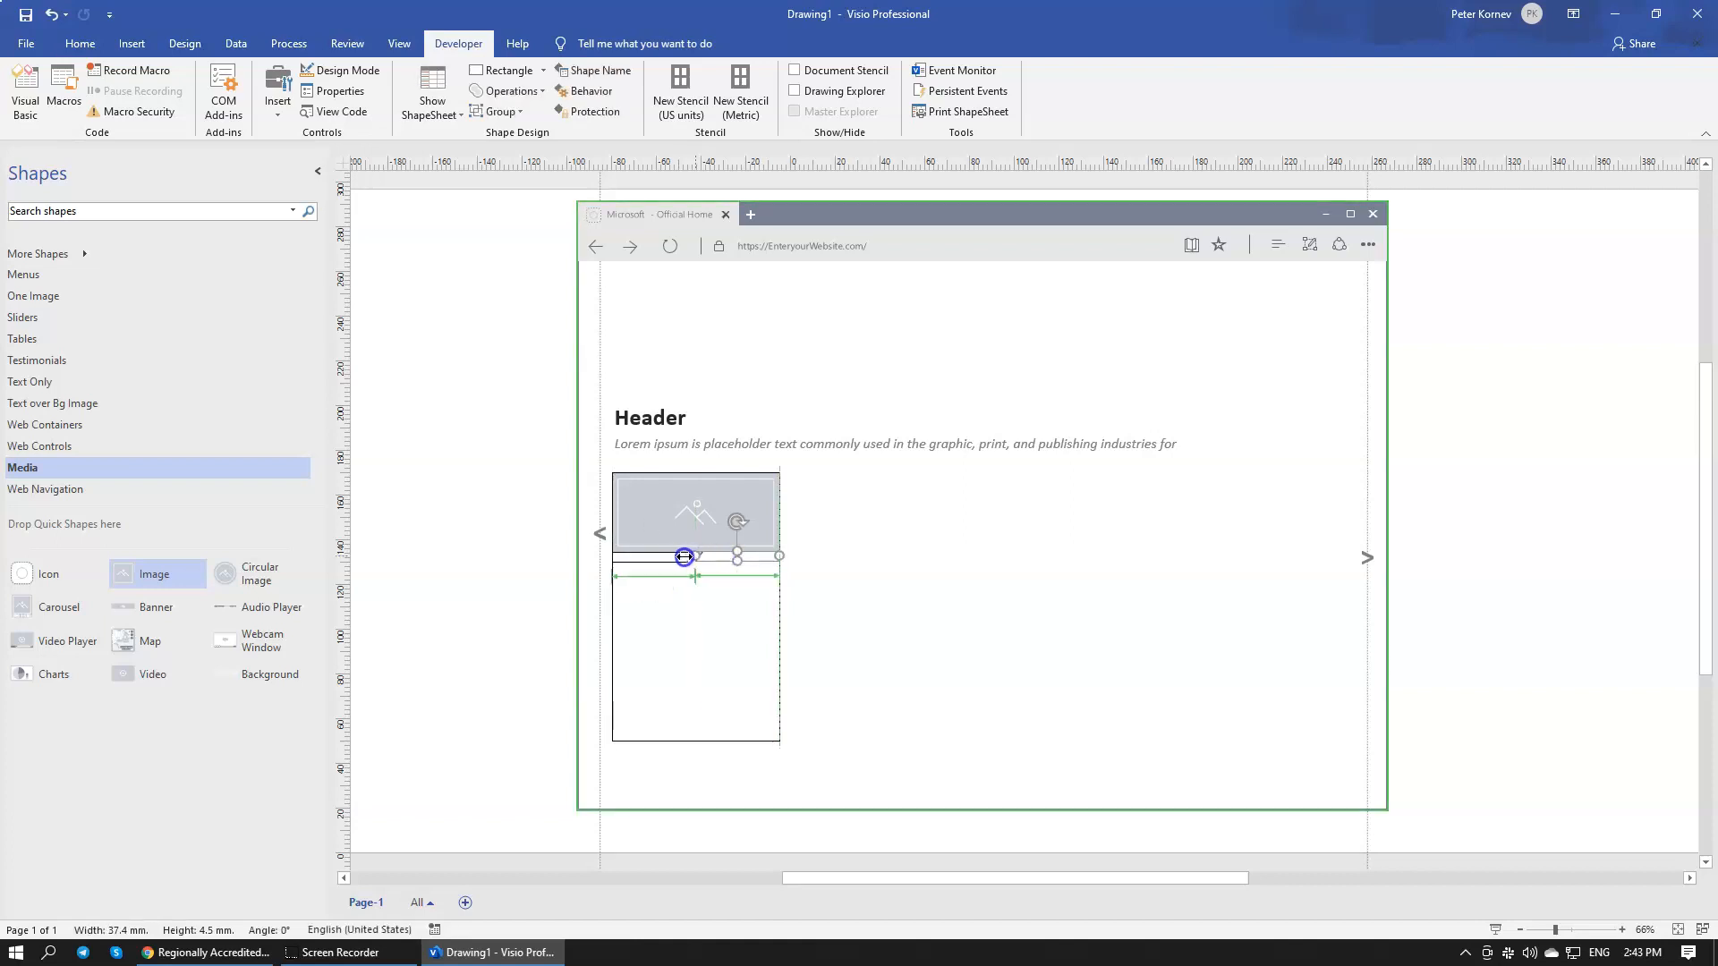
left_click_drag(683, 555, 682, 555)
left_click(644, 606)
left_click(741, 563)
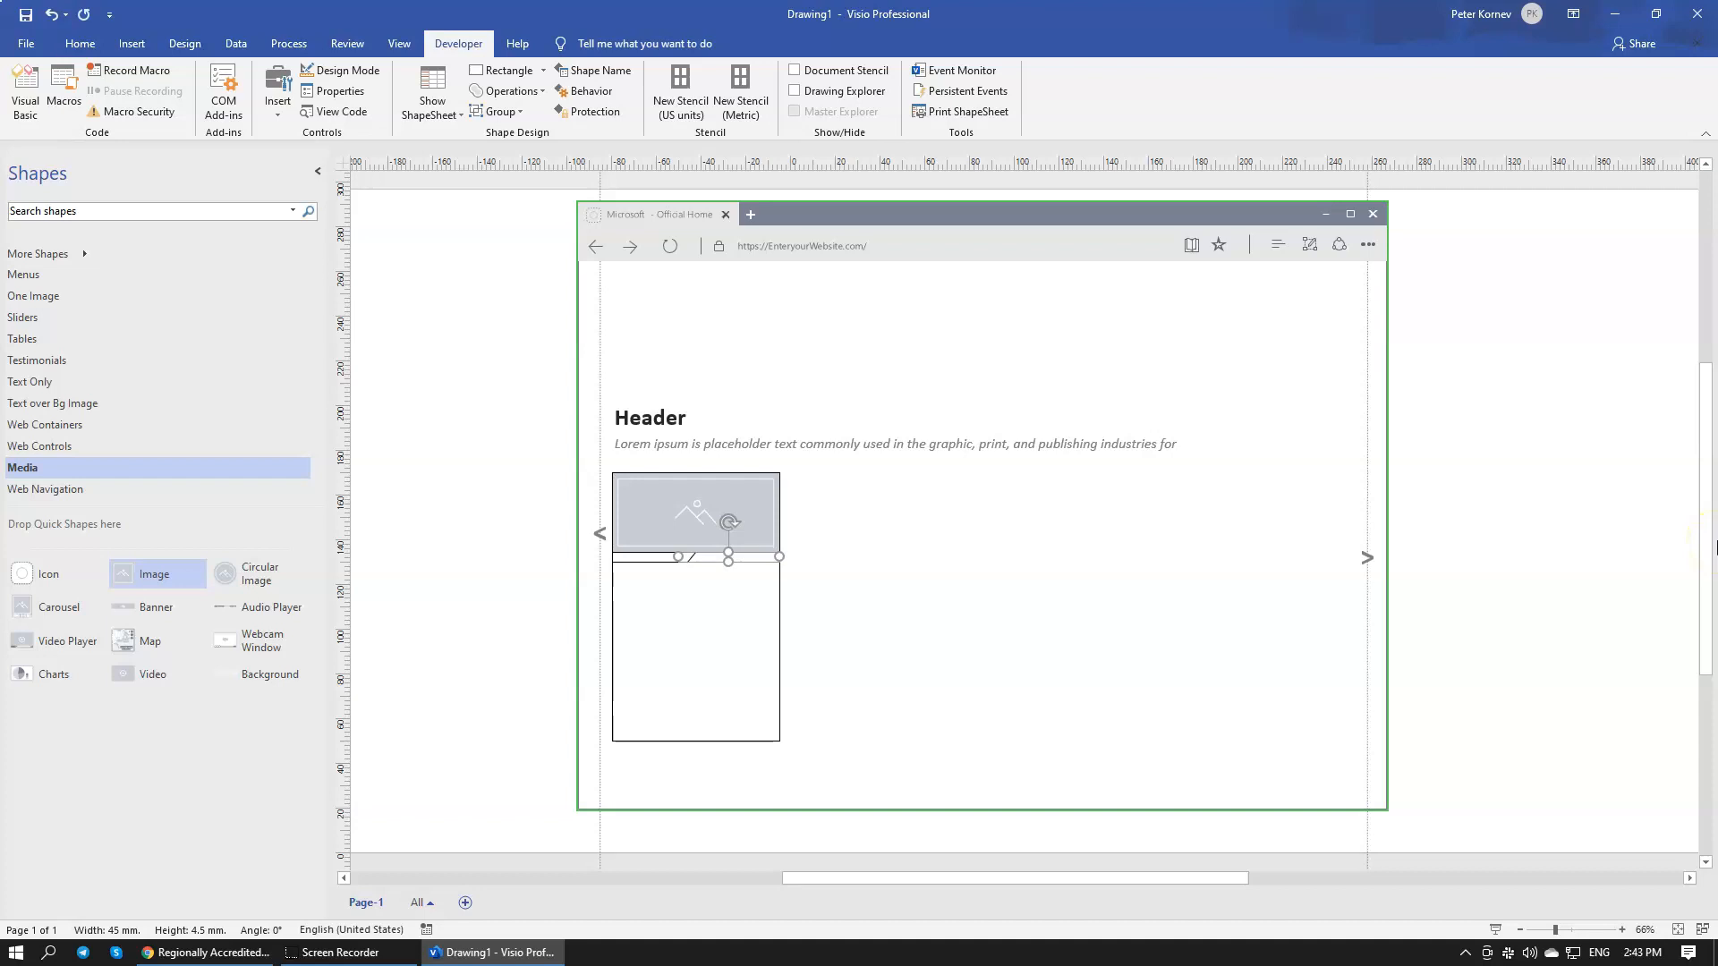
left_click(1152, 658)
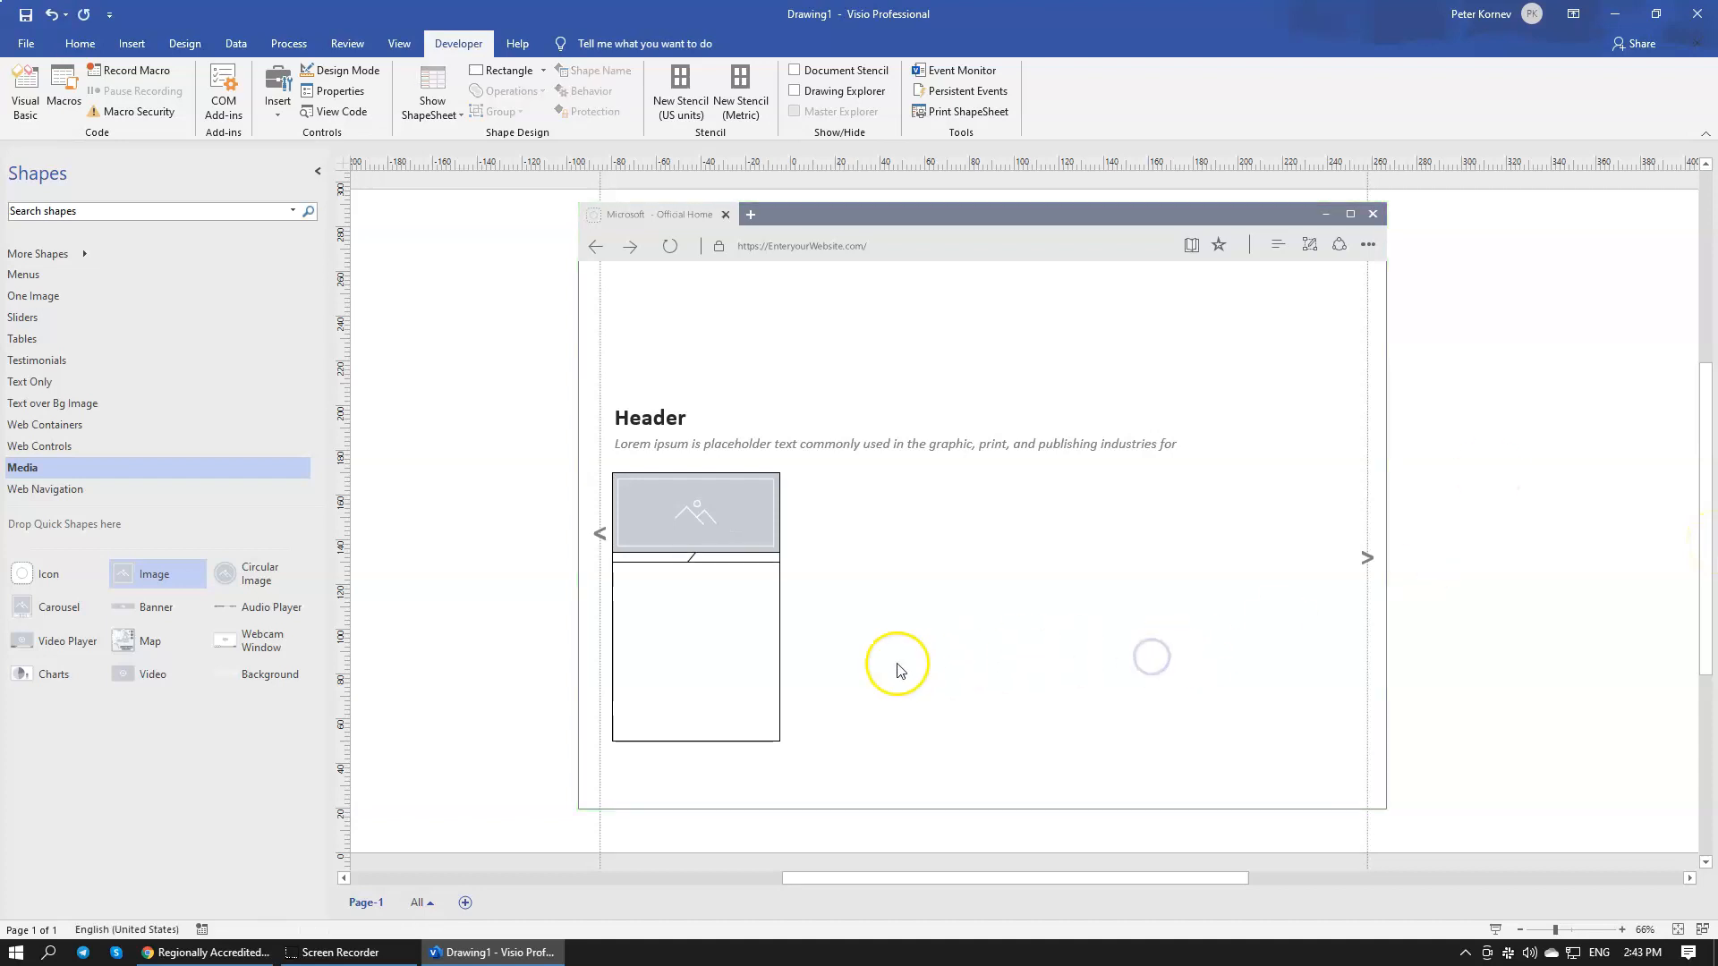
Step: Fill the 45 mm wide strip piece under the card's image with a medium grey theme colour
left_click(720, 563)
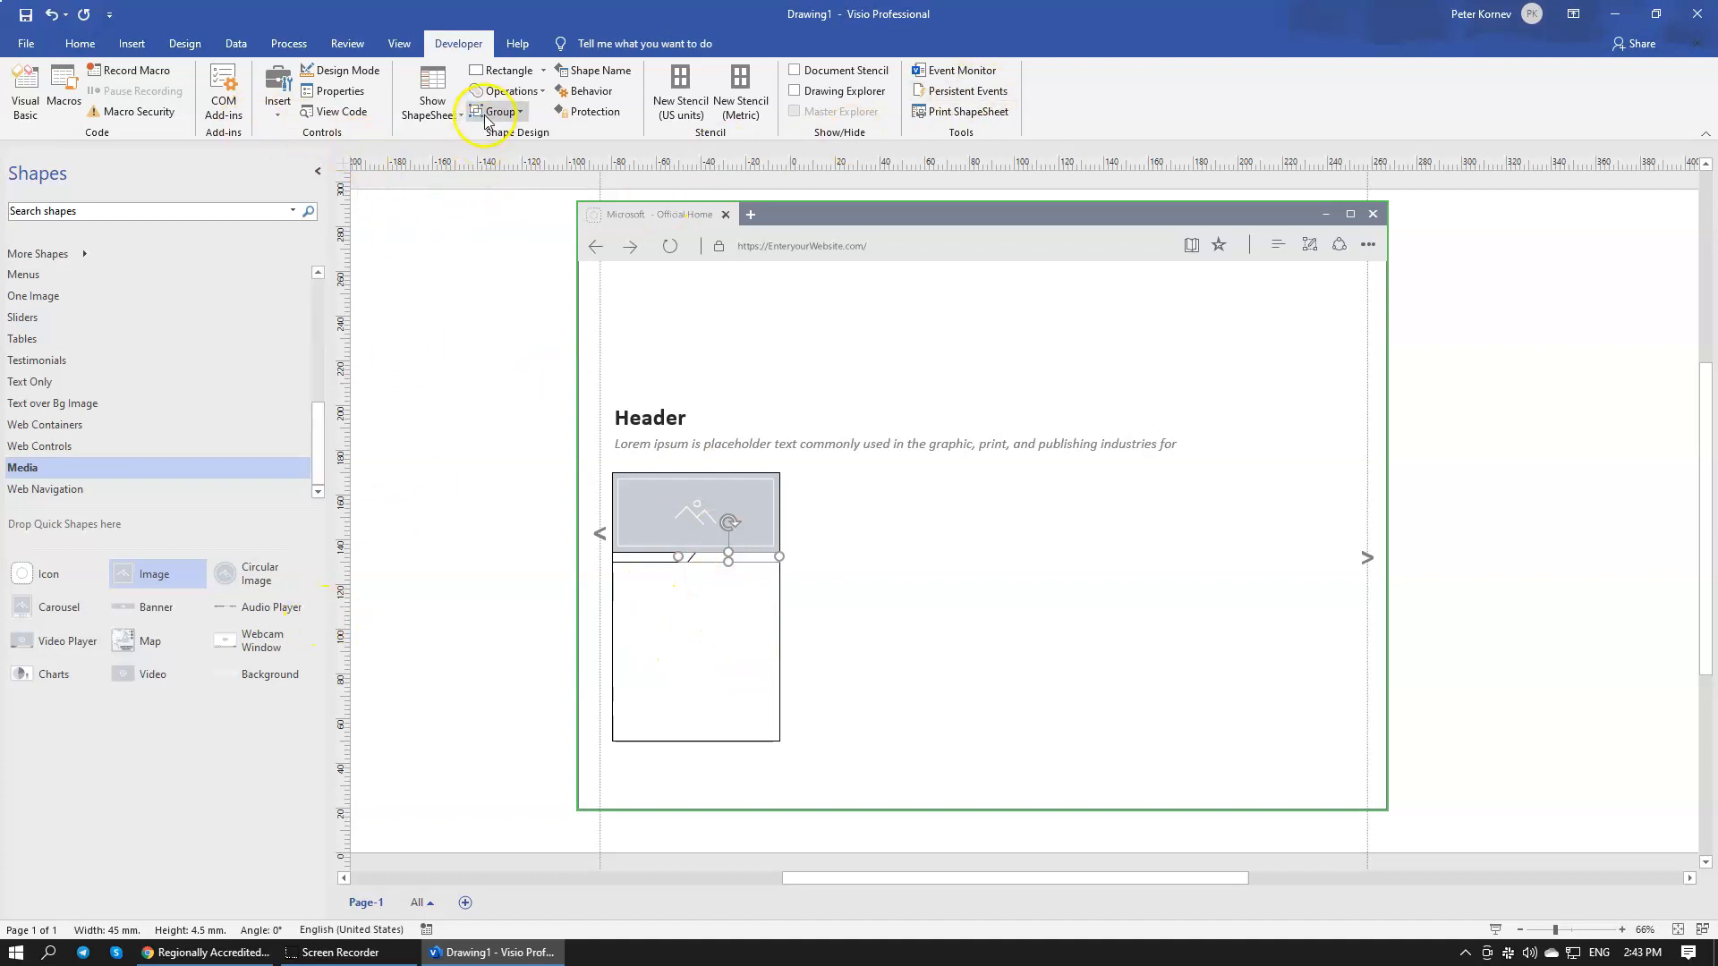
left_click(73, 45)
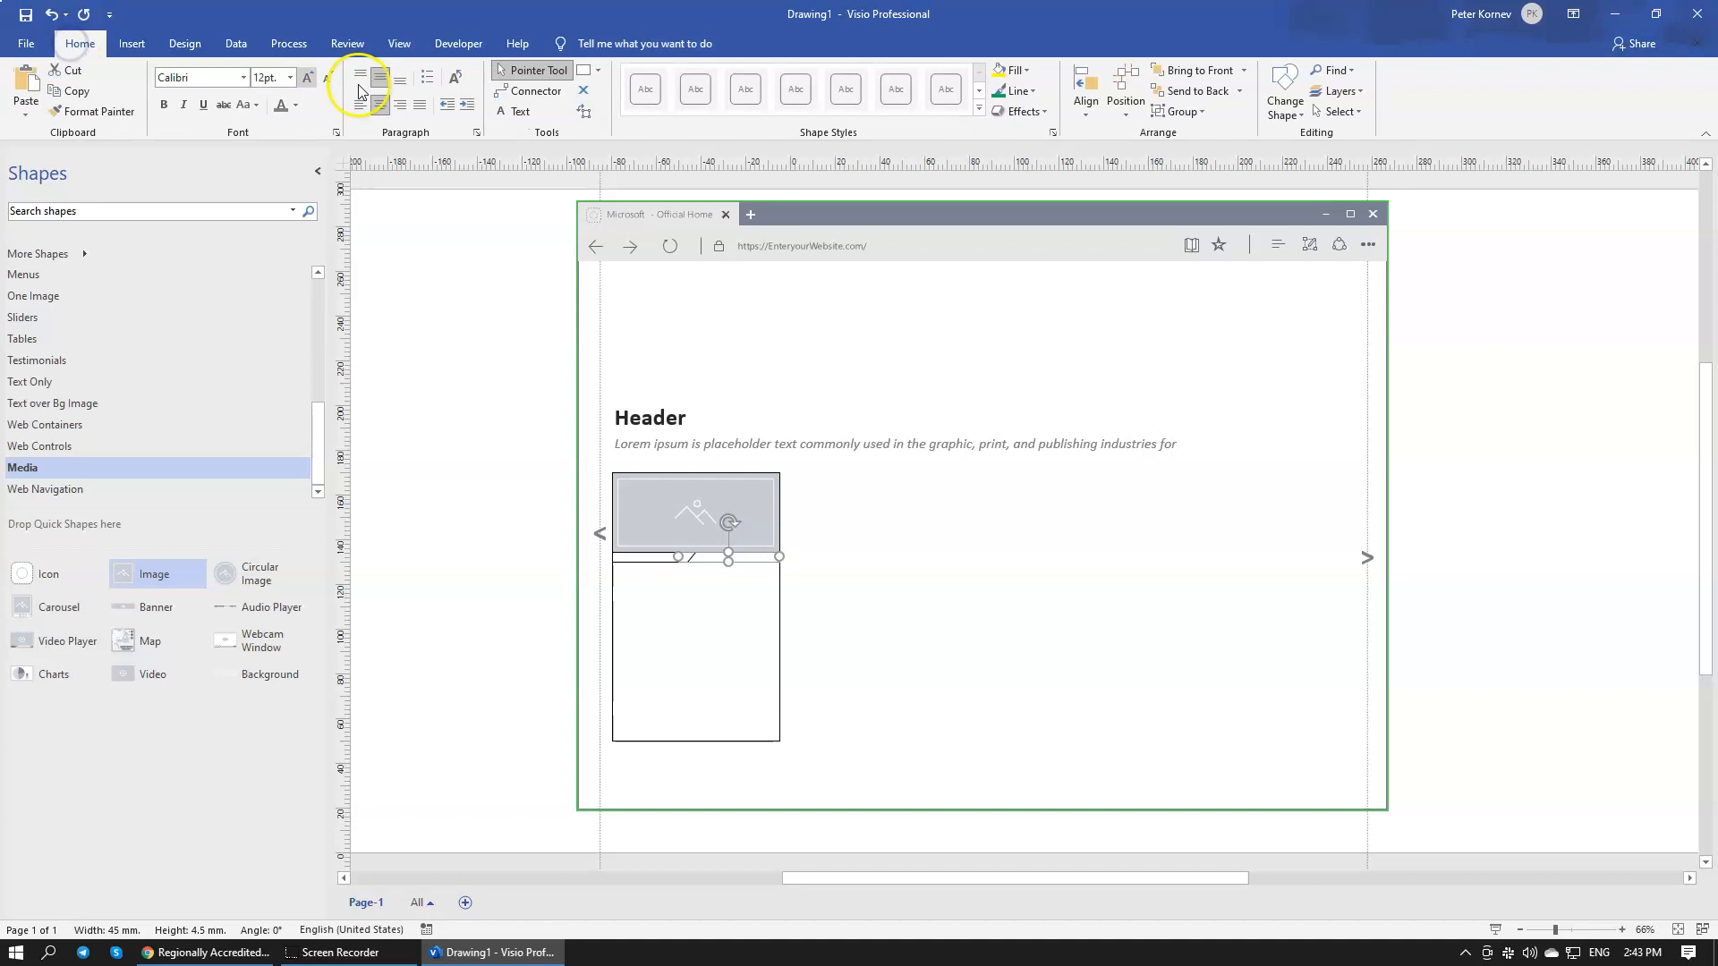
left_click(1018, 70)
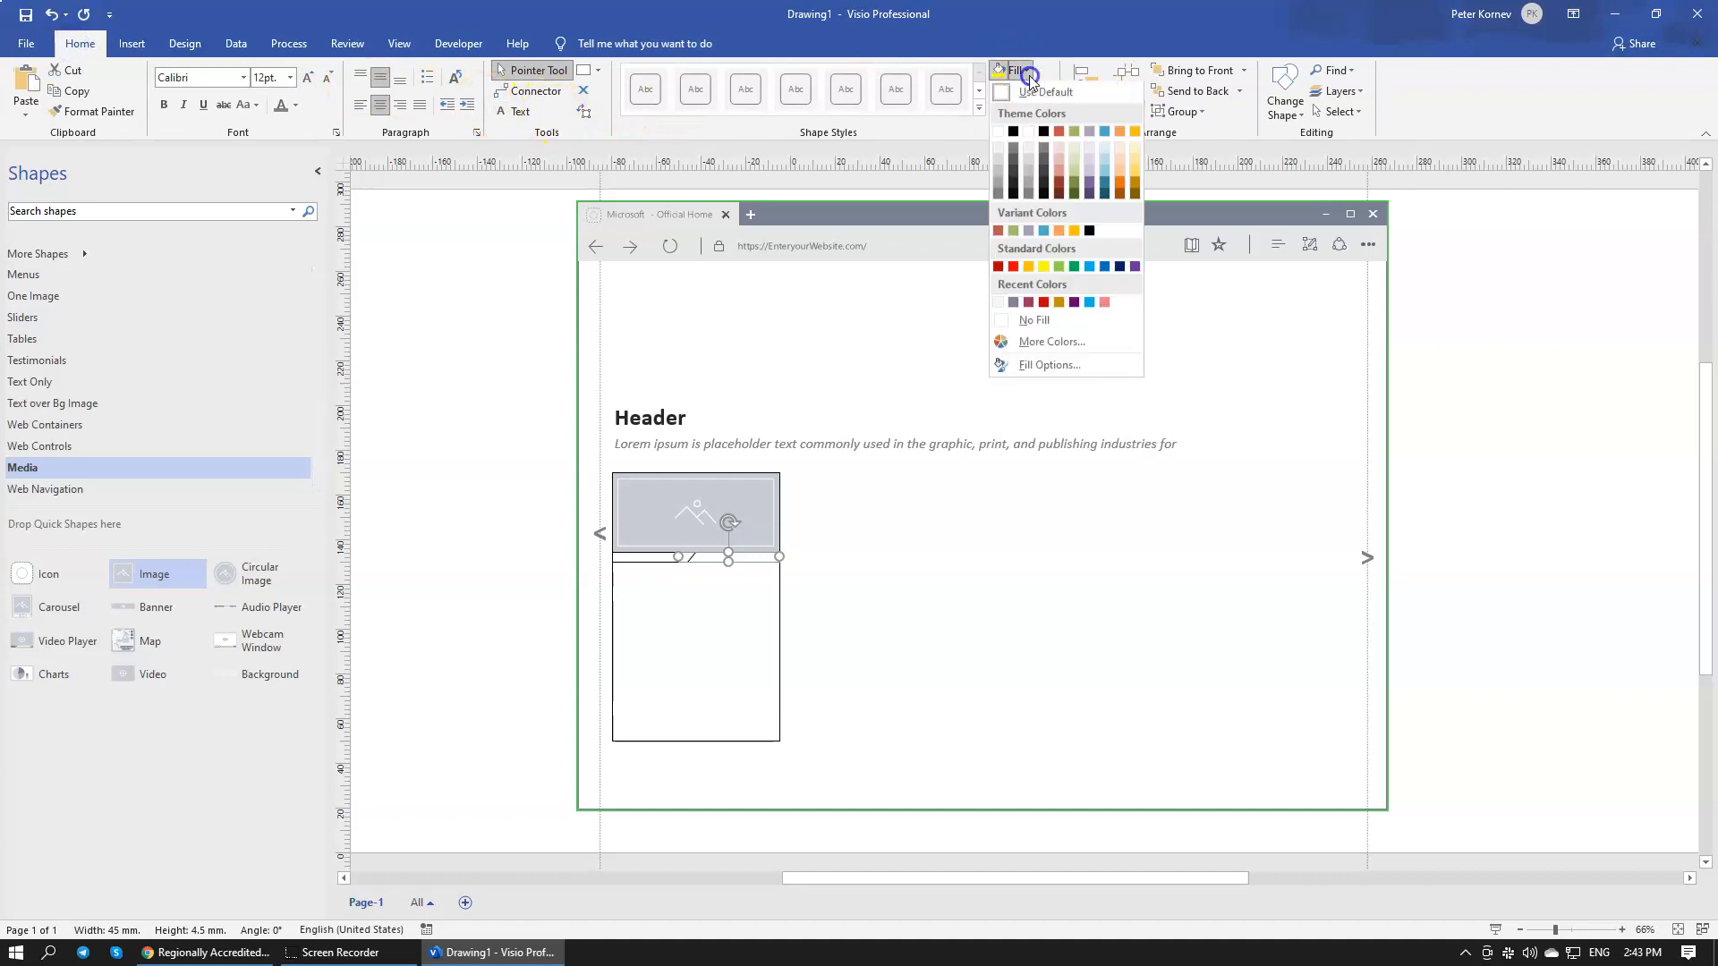
left_click(1029, 186)
Step: Fill the 37.4 mm wide strip piece with dark grey, compare it with the Rasmussen cards in Chrome, and return to Visio
left_click_drag(646, 559, 612, 558)
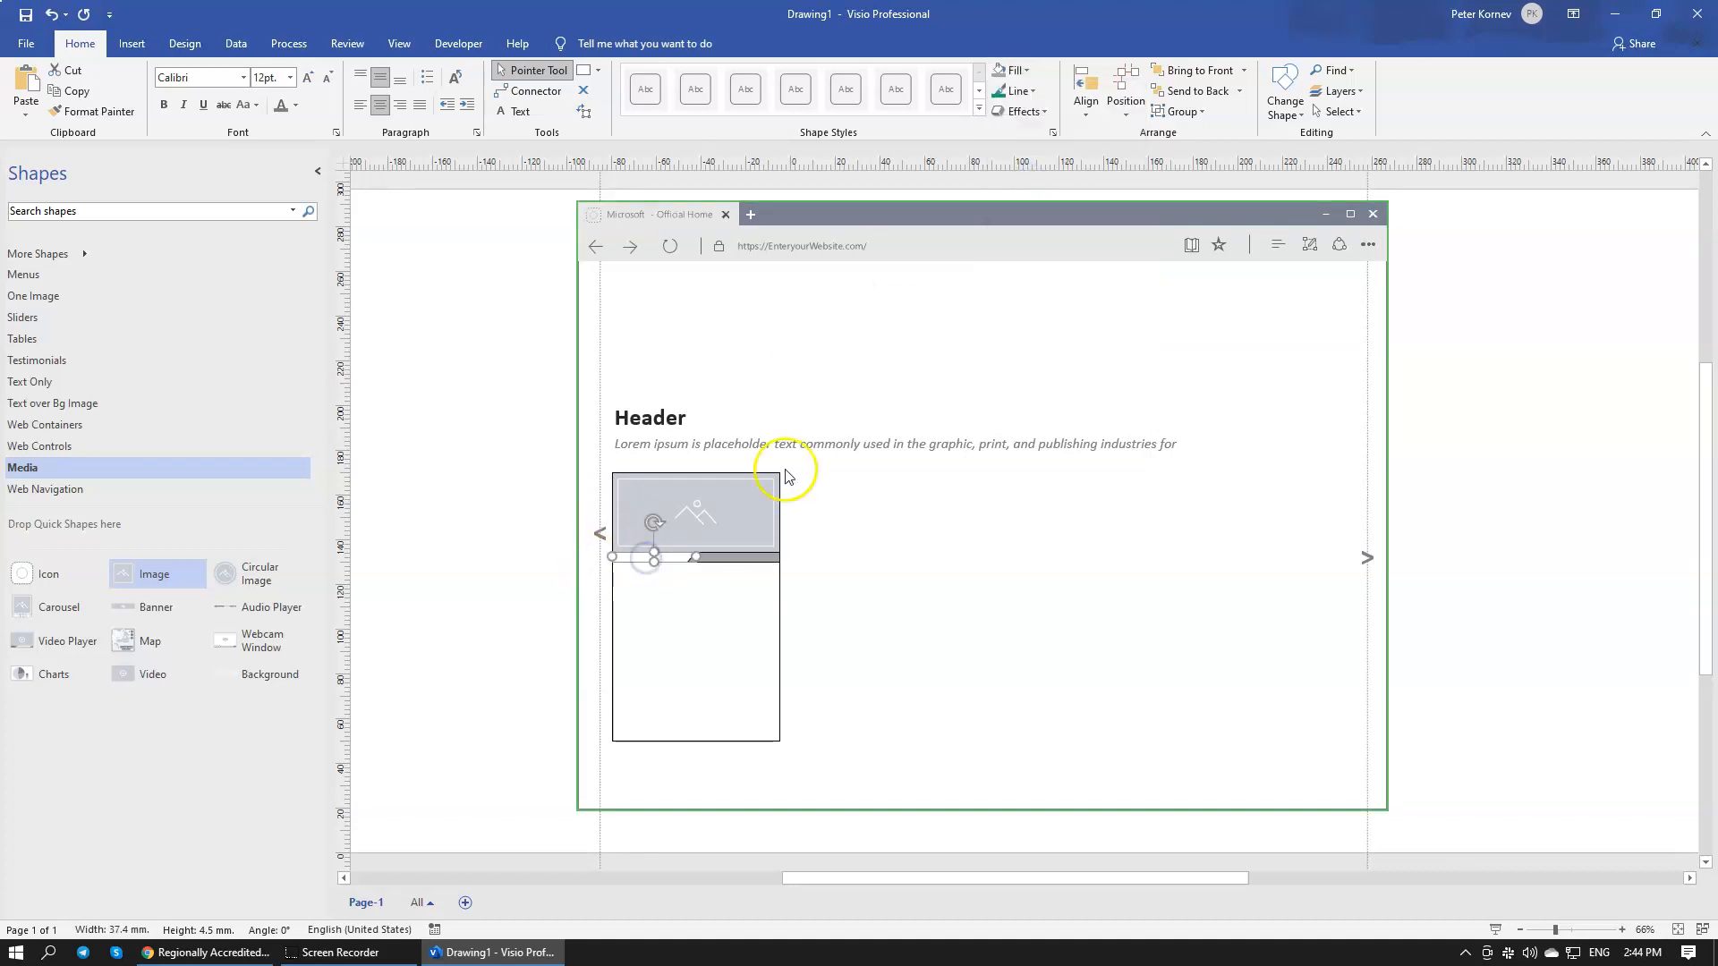
left_click(1020, 70)
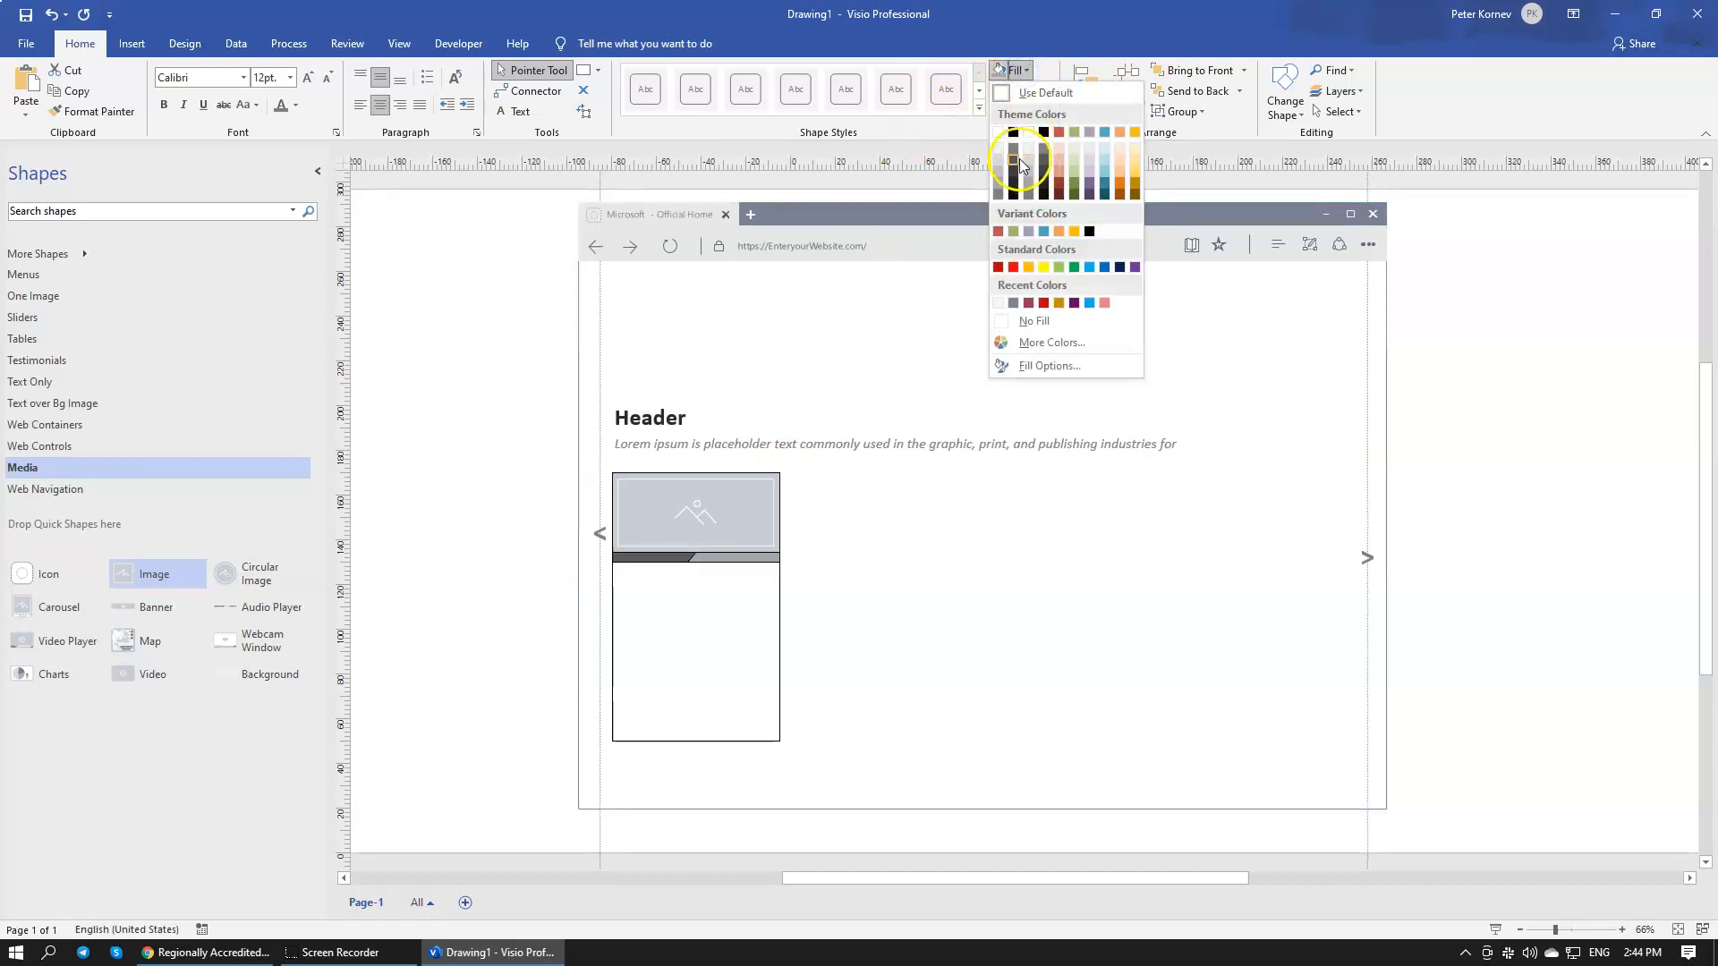
left_click(1017, 156)
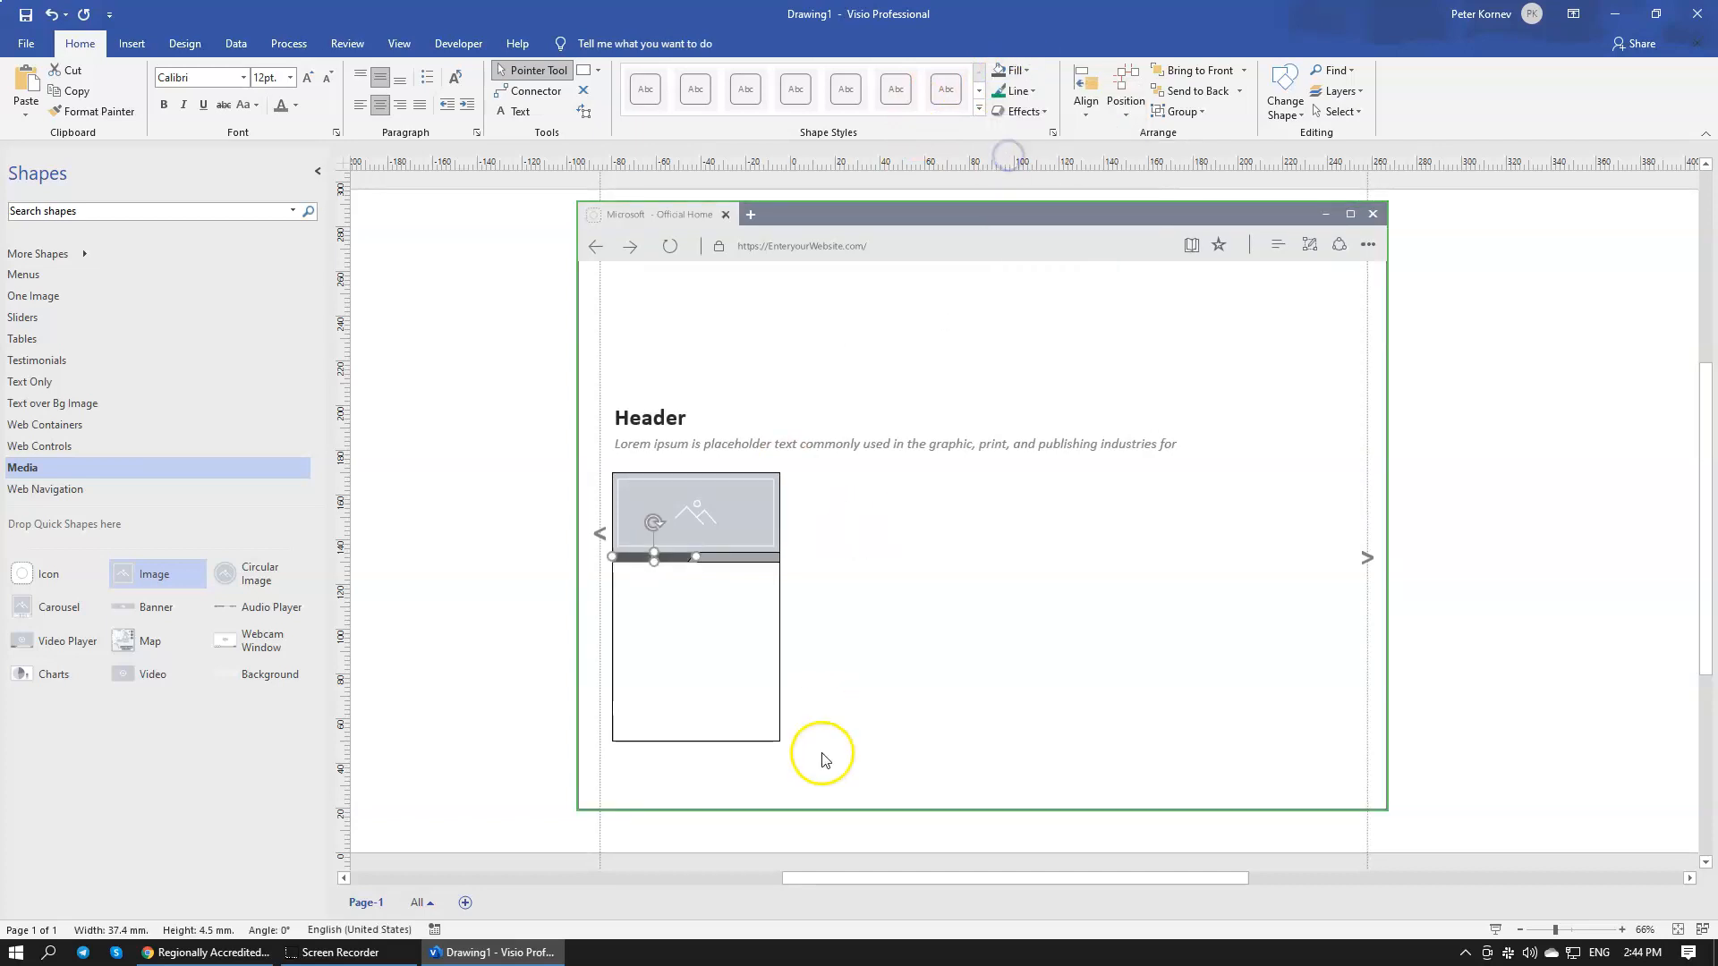
left_click(233, 954)
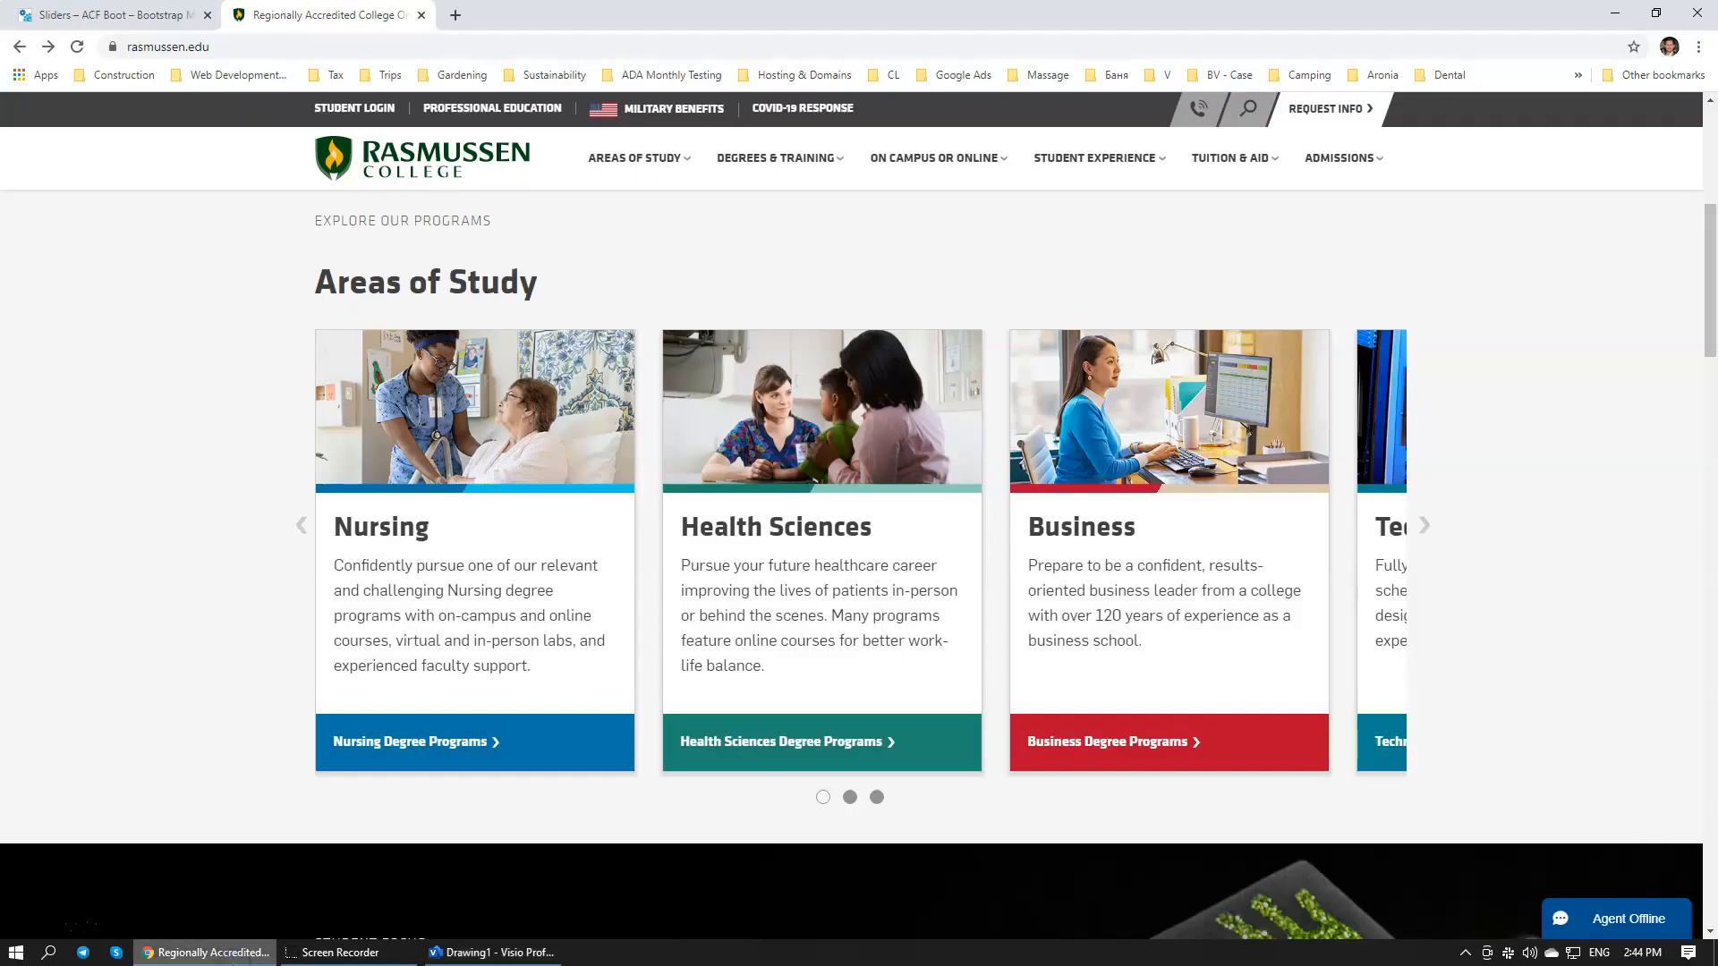
left_click(233, 954)
Step: Group the dark and medium grey strip pieces under the card's image
left_click_drag(833, 579, 587, 550)
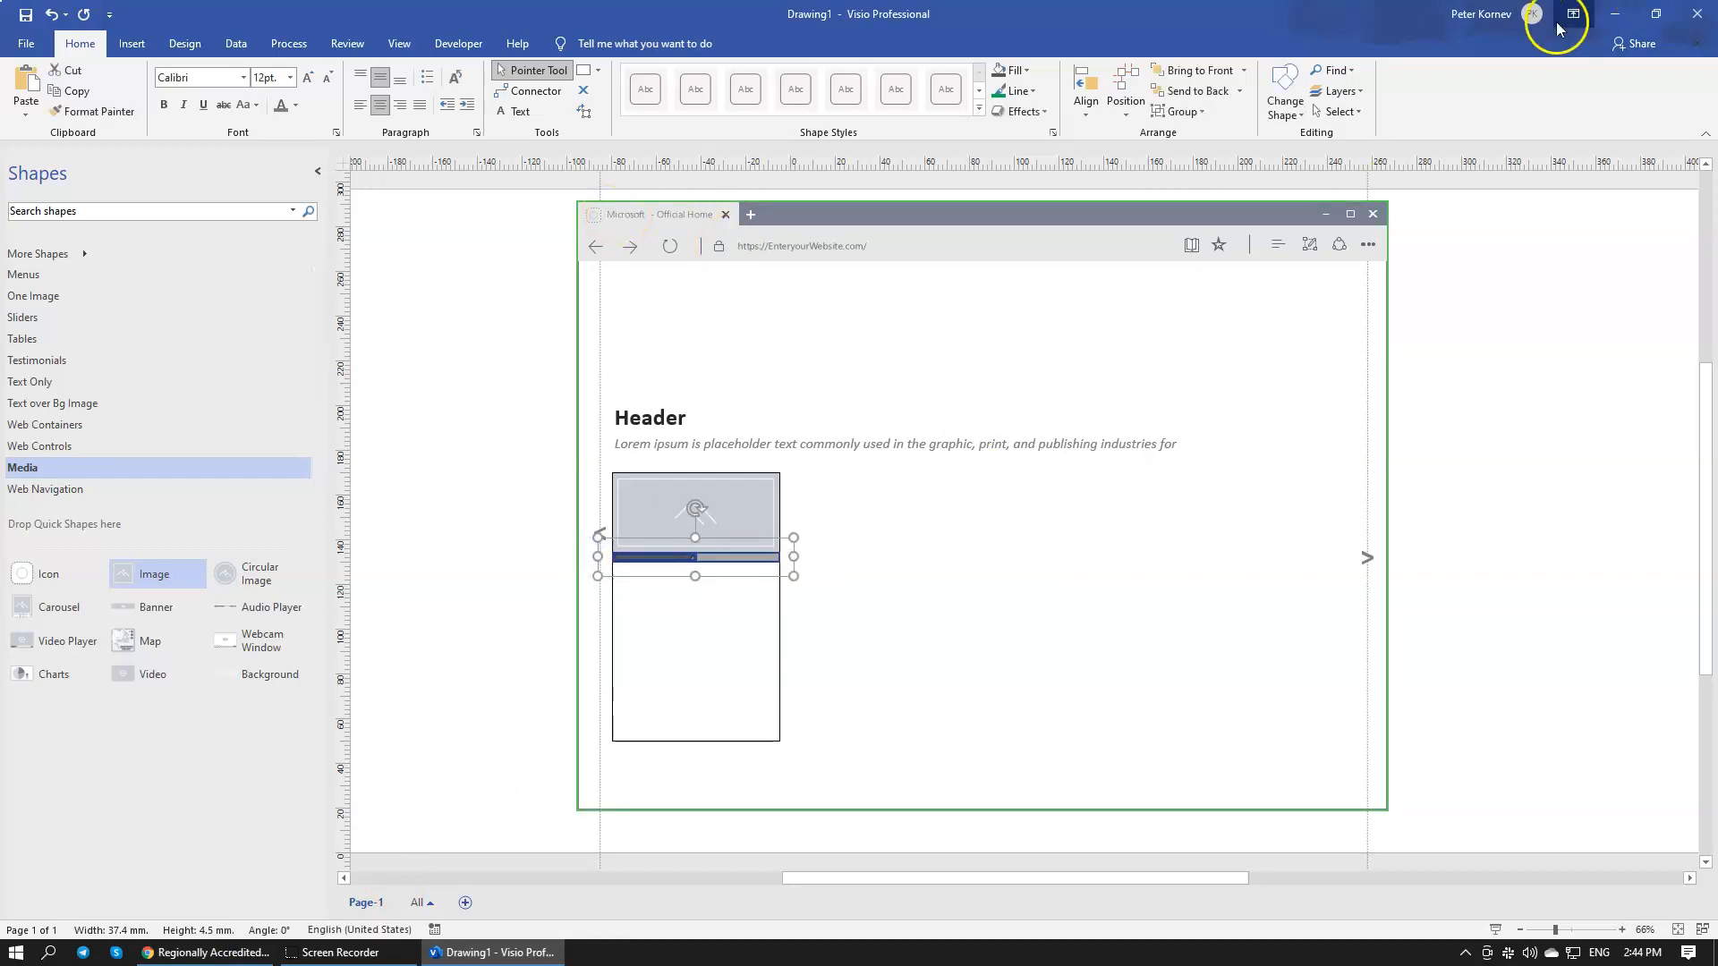
left_click(1190, 116)
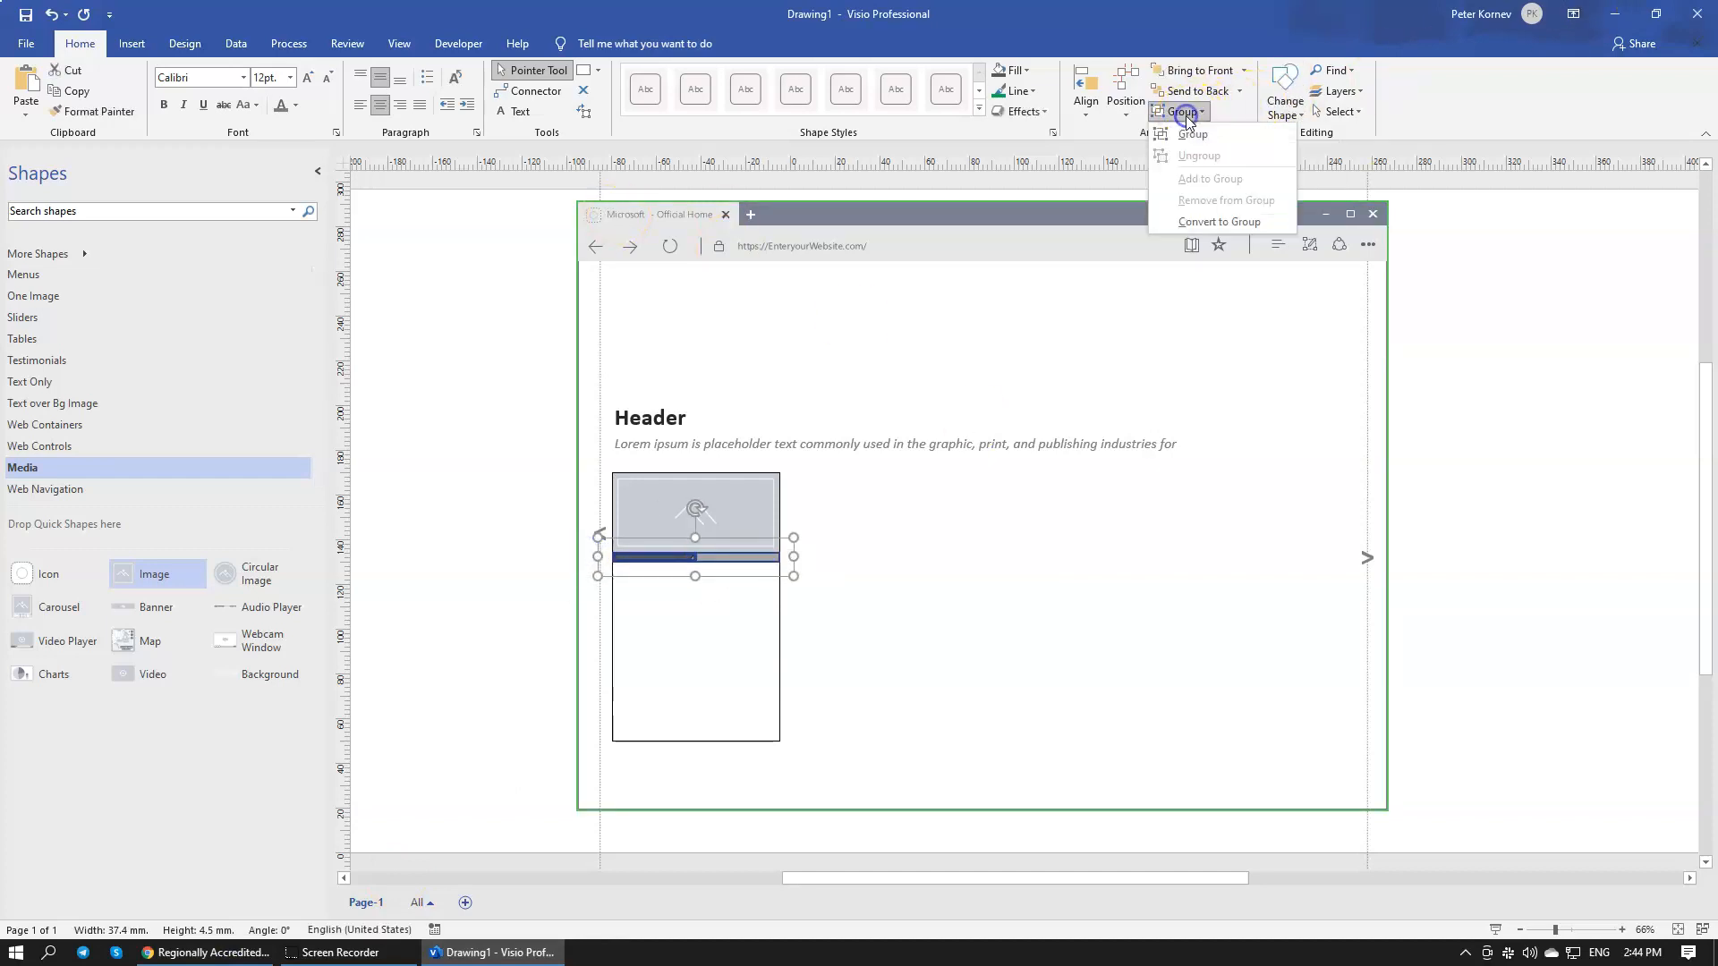
left_click(1183, 137)
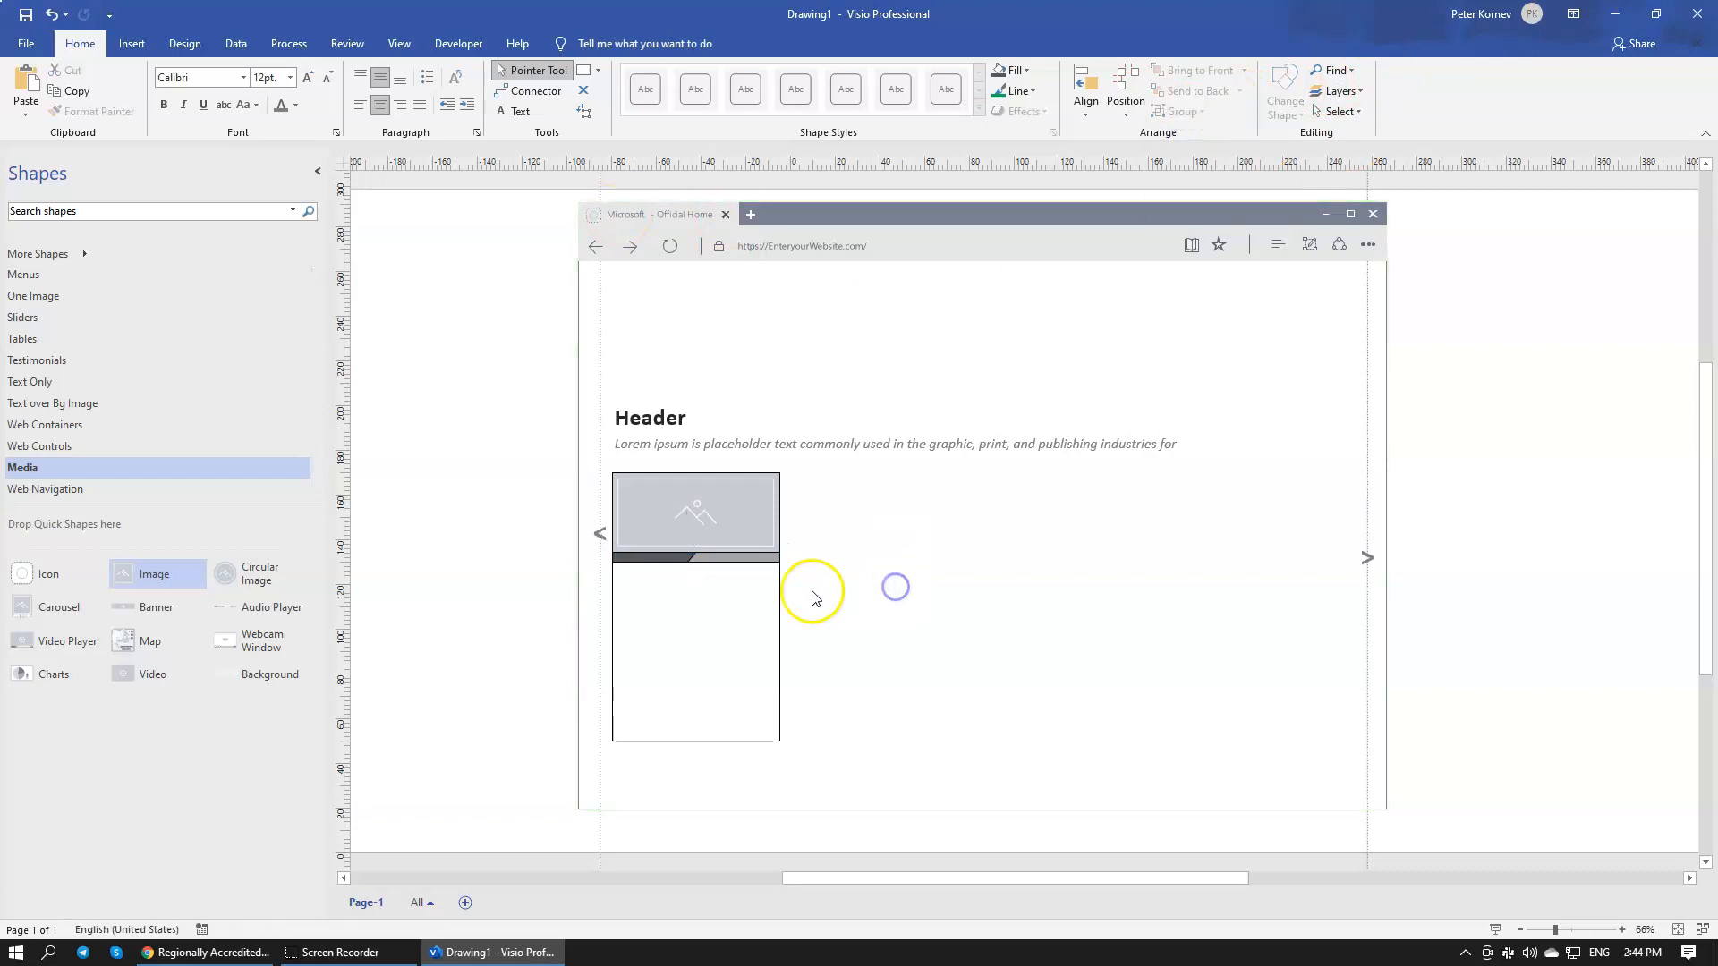
Step: Select the grouped two-tone strip and ungroup it into its two pieces
left_click_drag(782, 560, 564, 544)
left_click(1072, 659)
left_click_drag(781, 559, 580, 547)
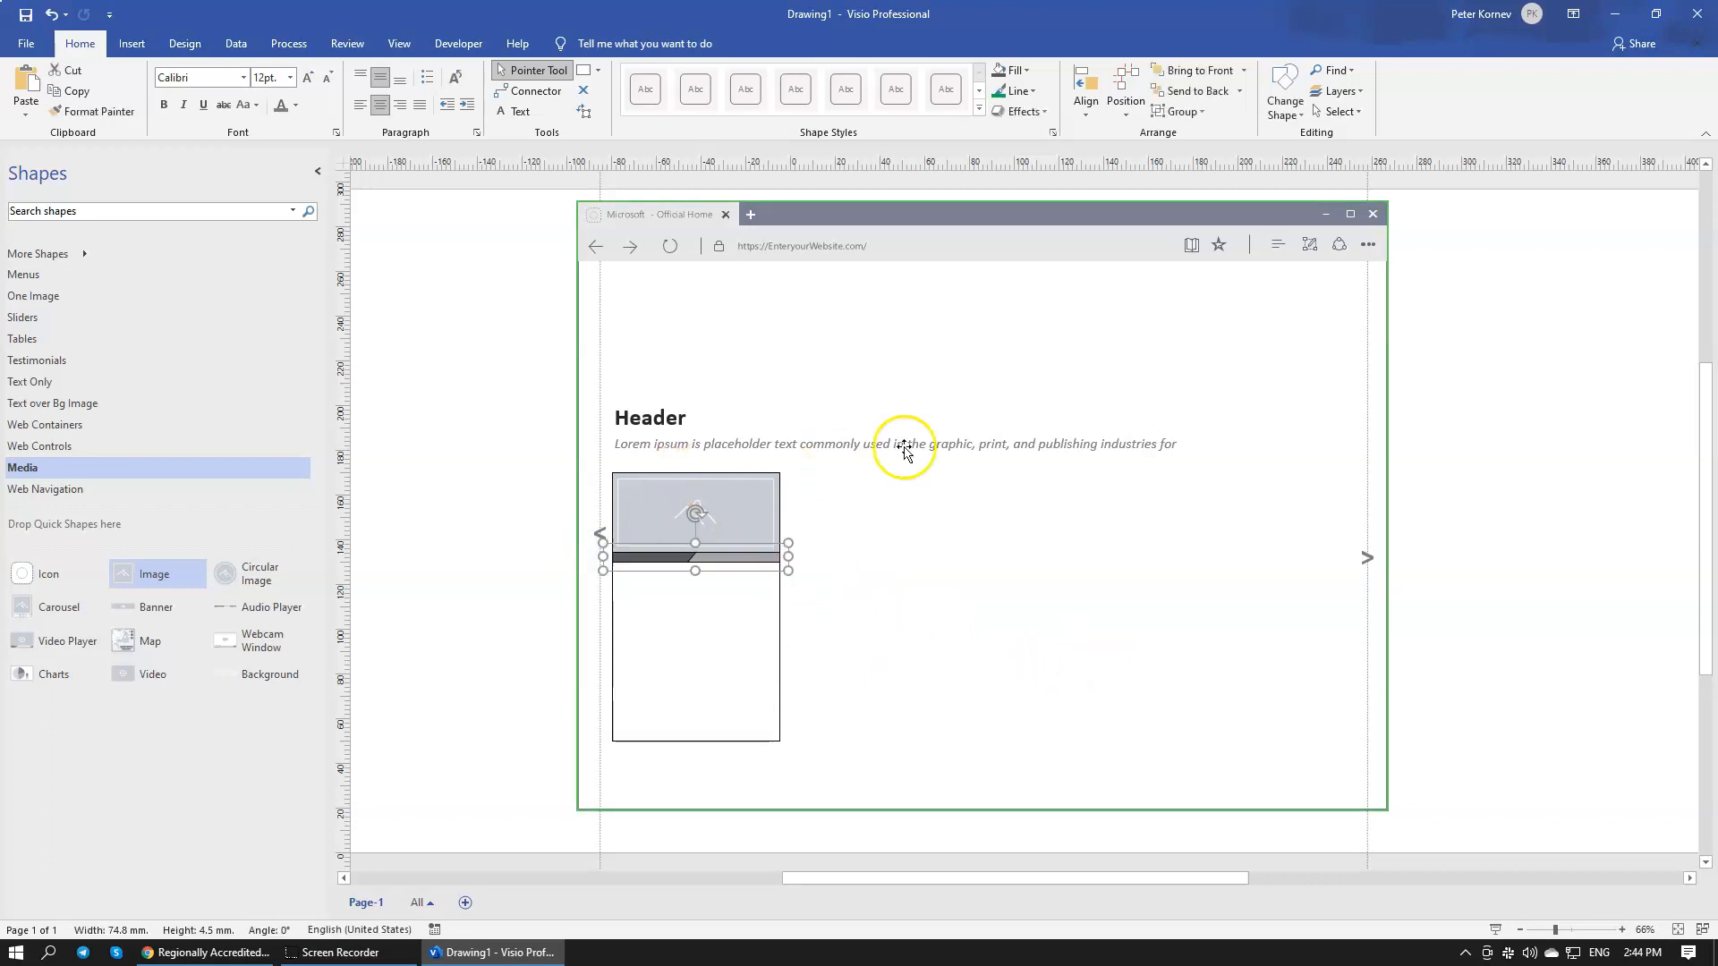
left_click(1179, 113)
left_click(1197, 149)
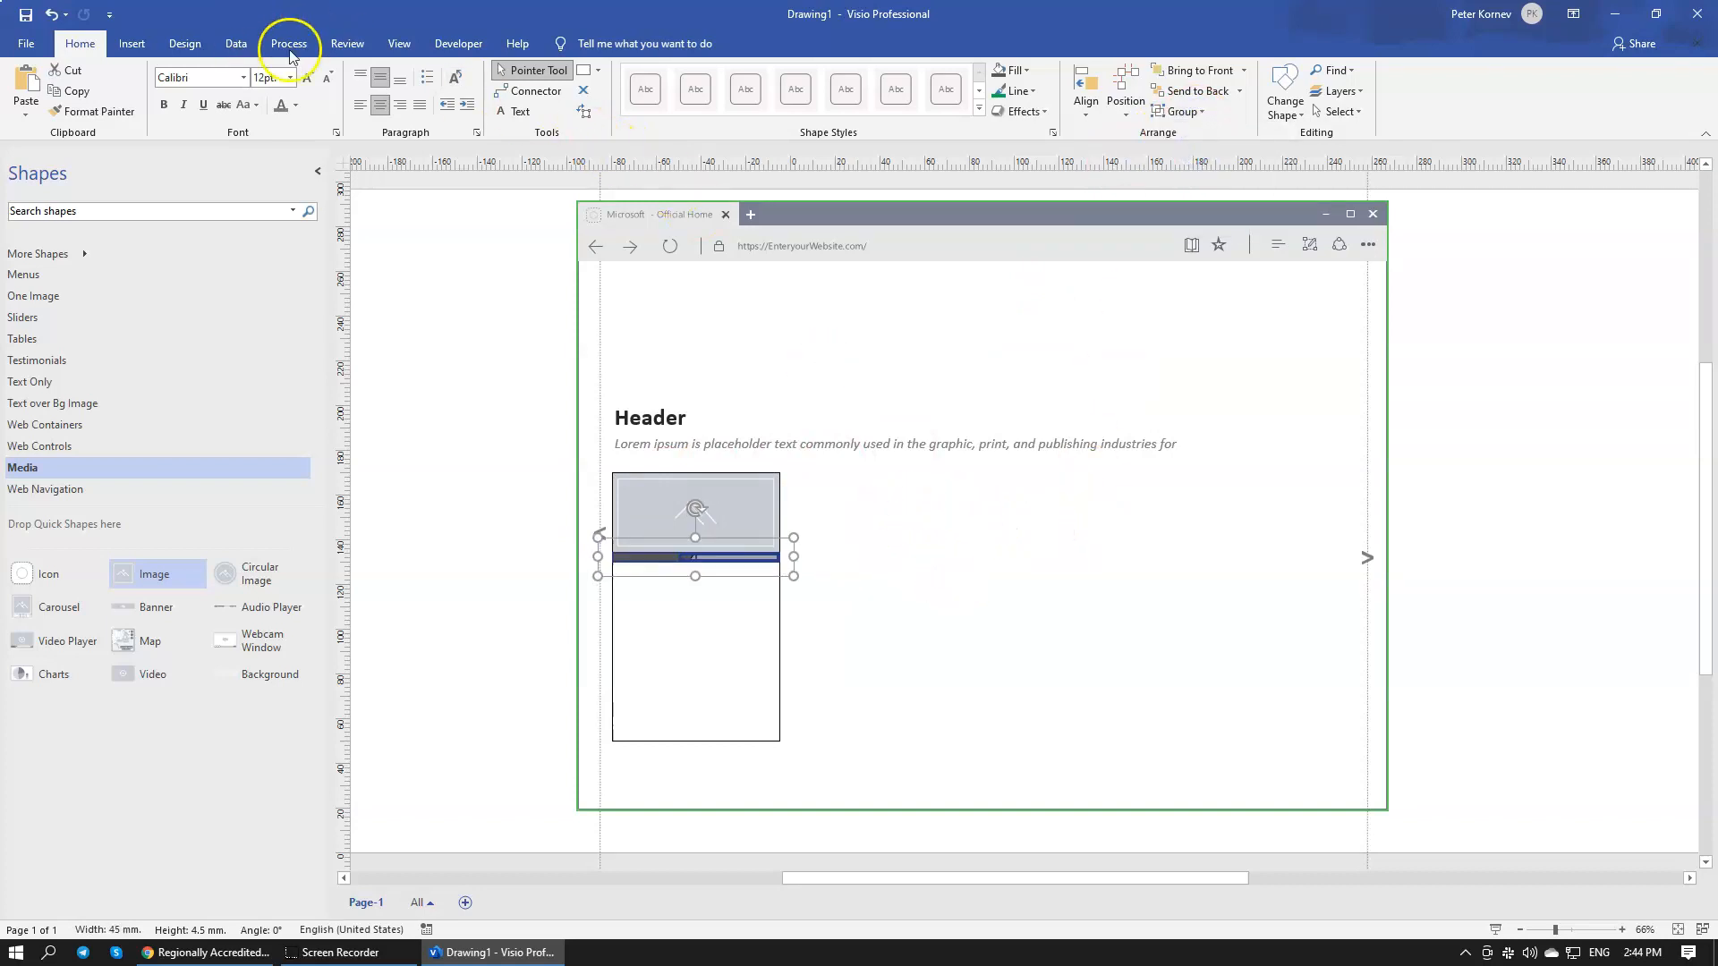
Step: Try the Combine operation on the two strip pieces, then undo it
left_click(455, 45)
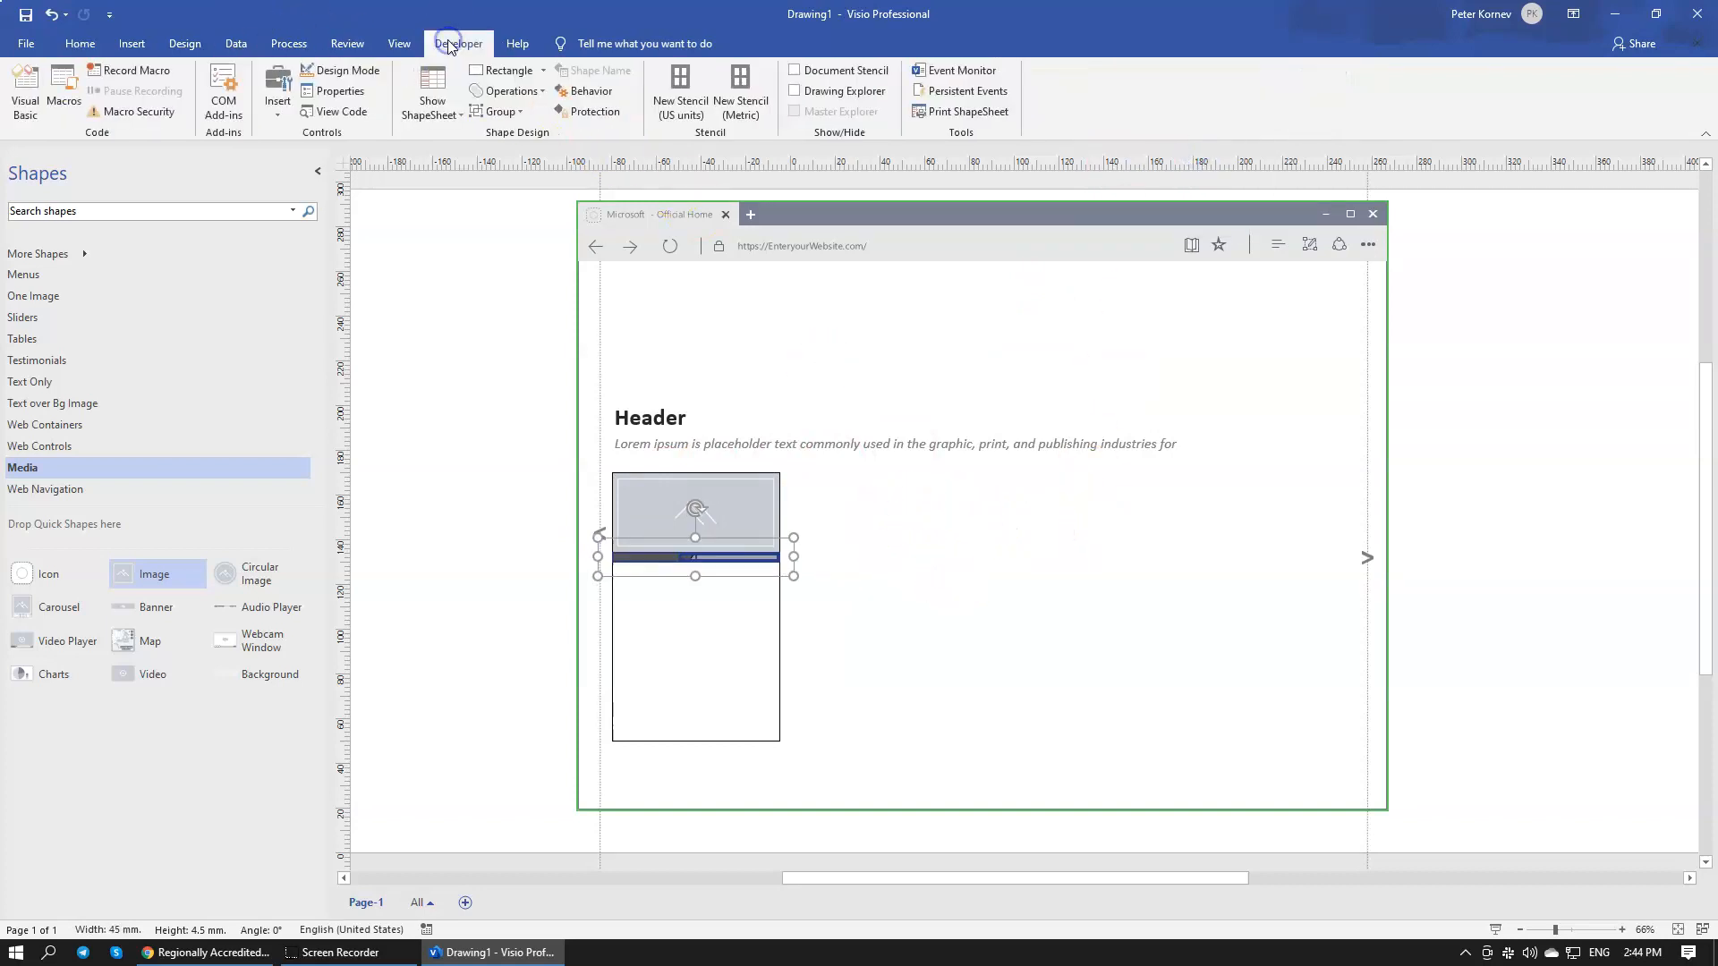
left_click(508, 92)
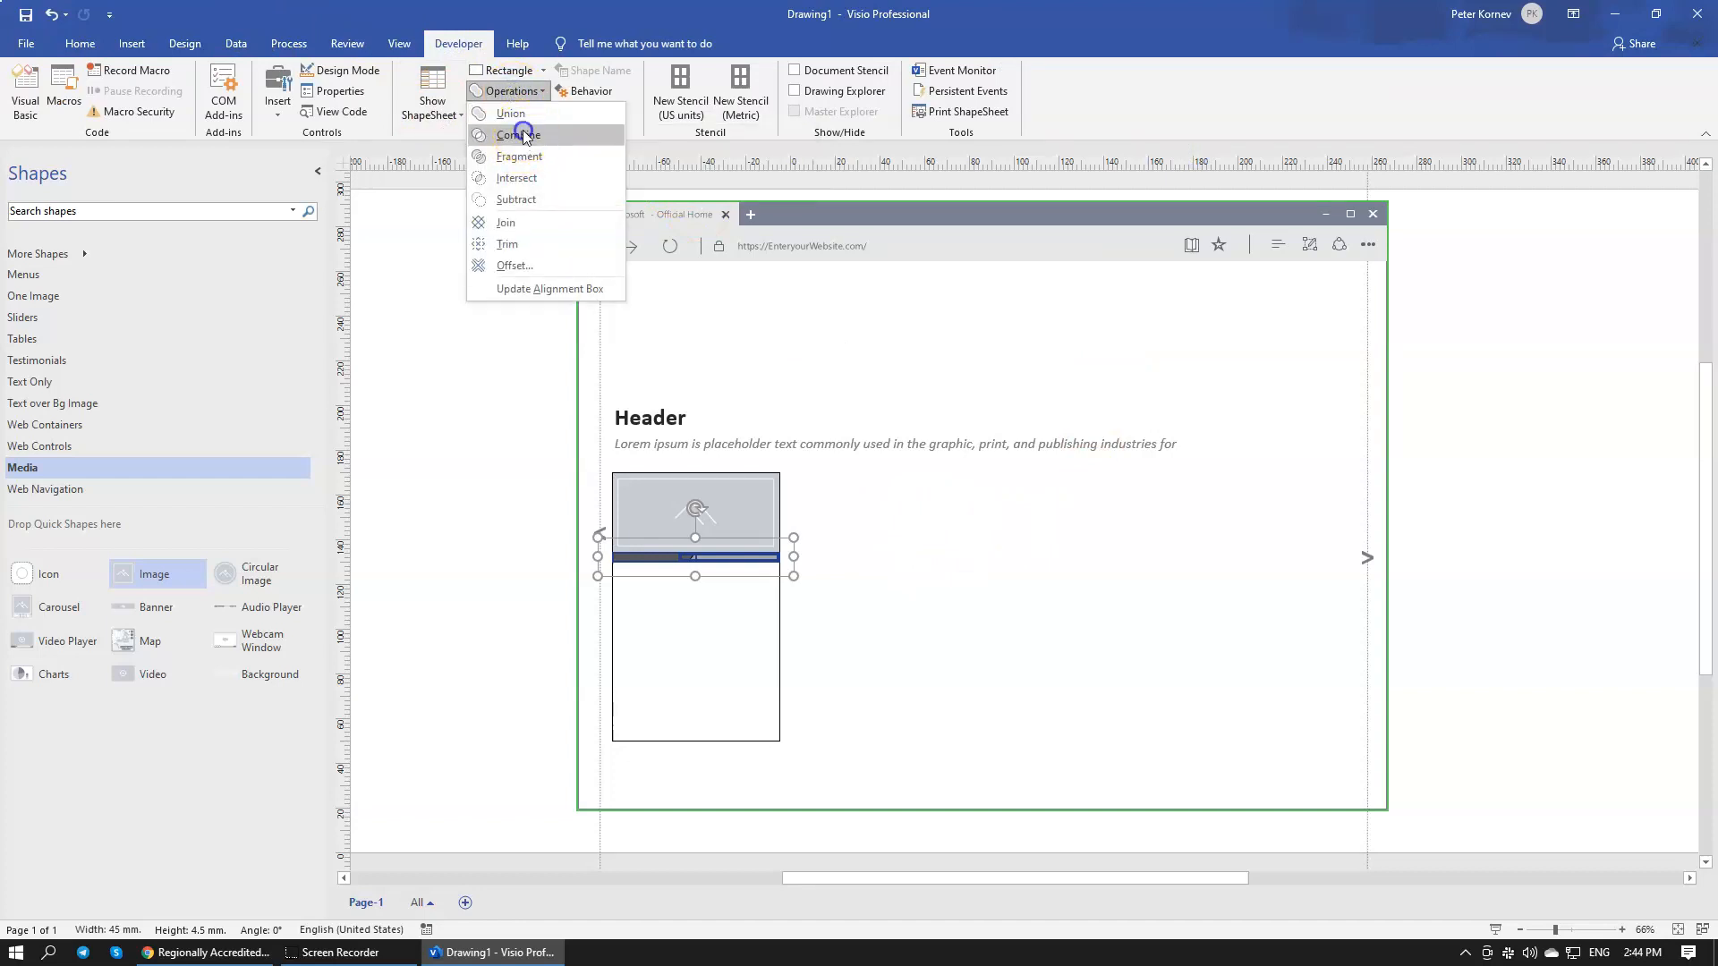
left_click(523, 135)
left_click(1016, 672)
key("ctrl+z")
Step: Try combining the strip pieces with the dark piece selected first, then undo it
left_click(949, 599)
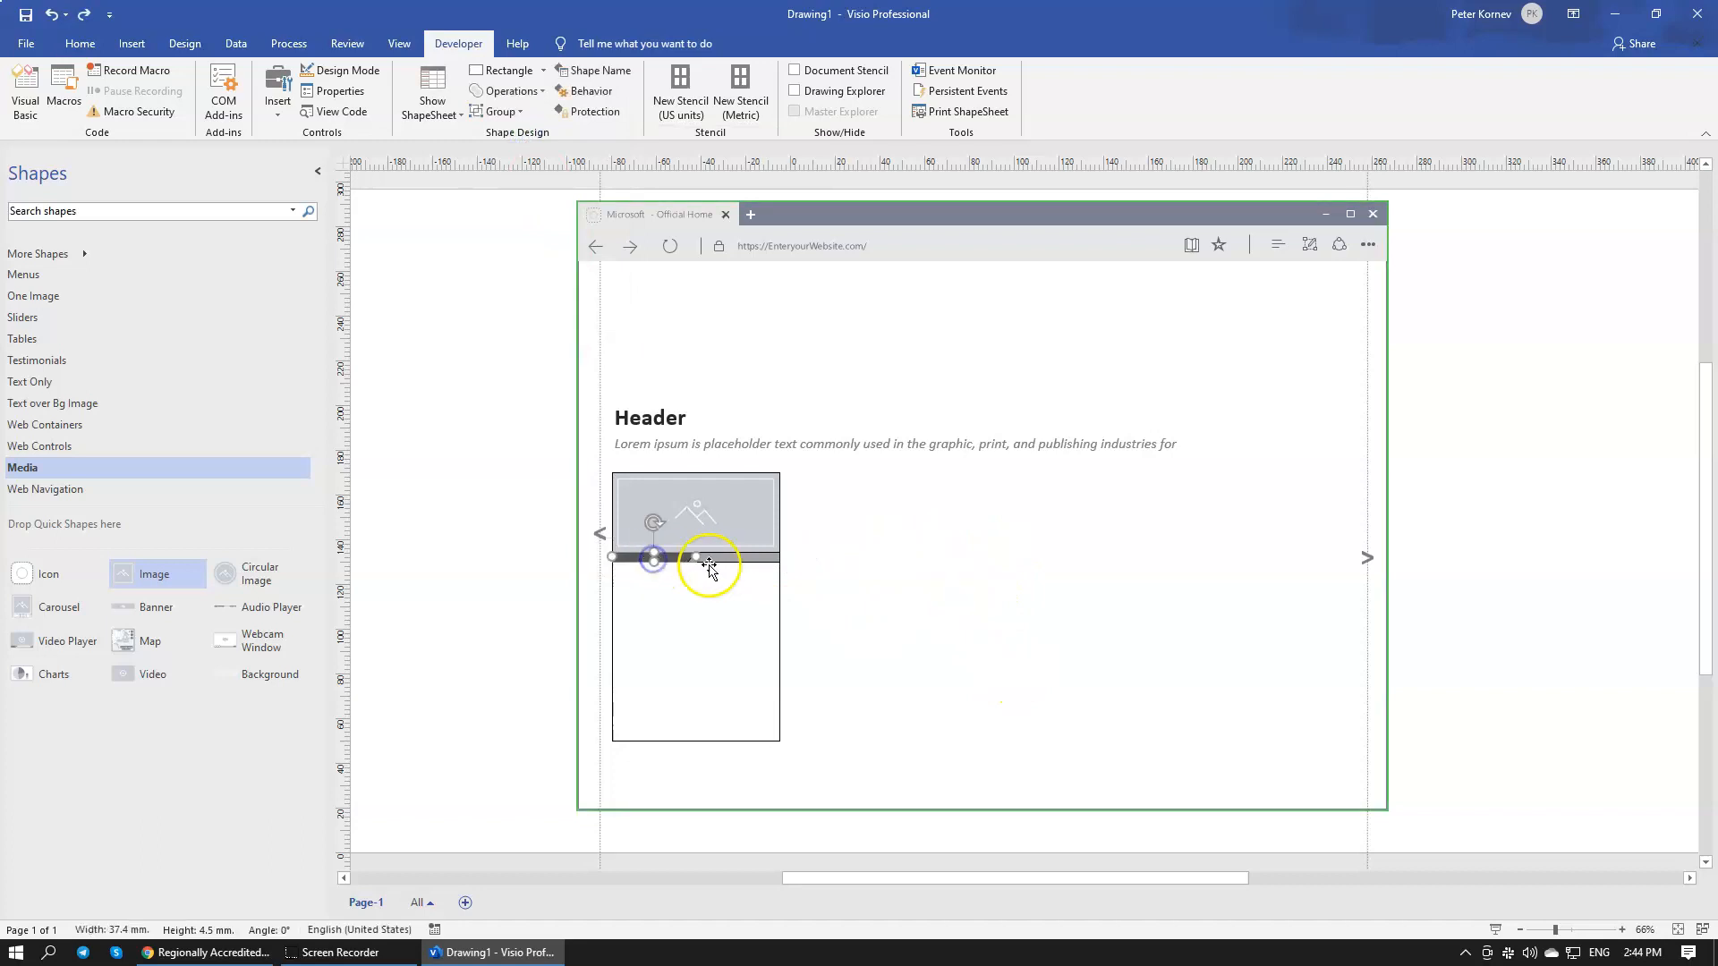
left_click(759, 565)
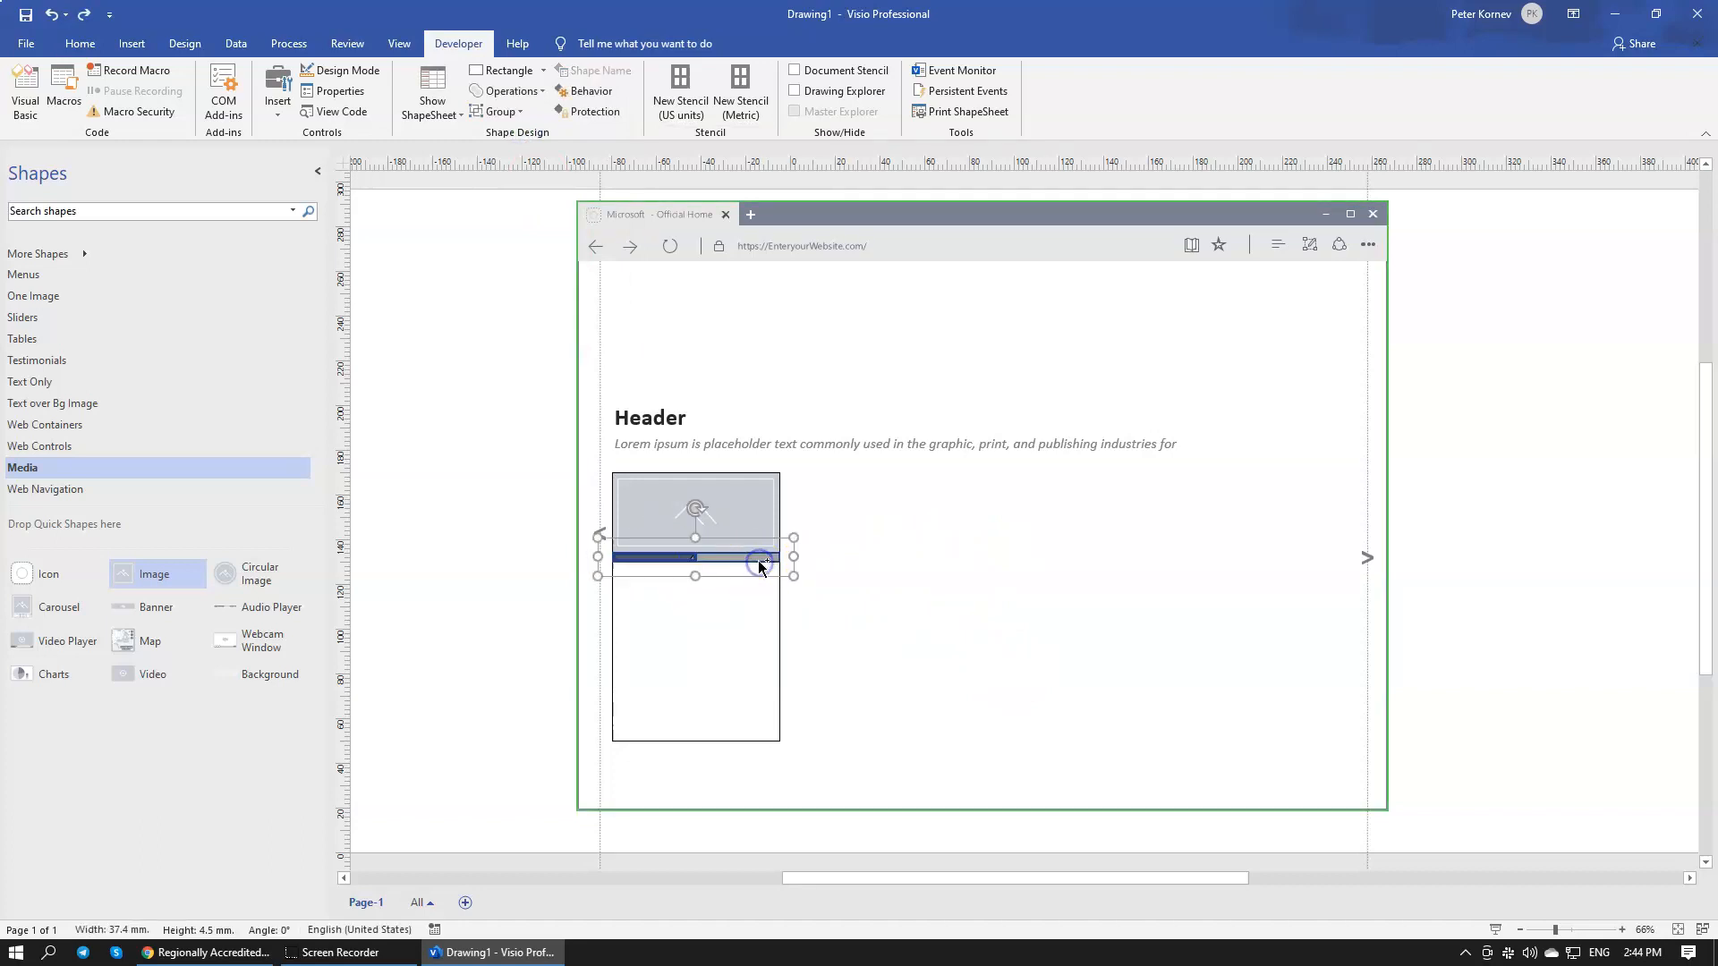
left_click(537, 93)
left_click(528, 135)
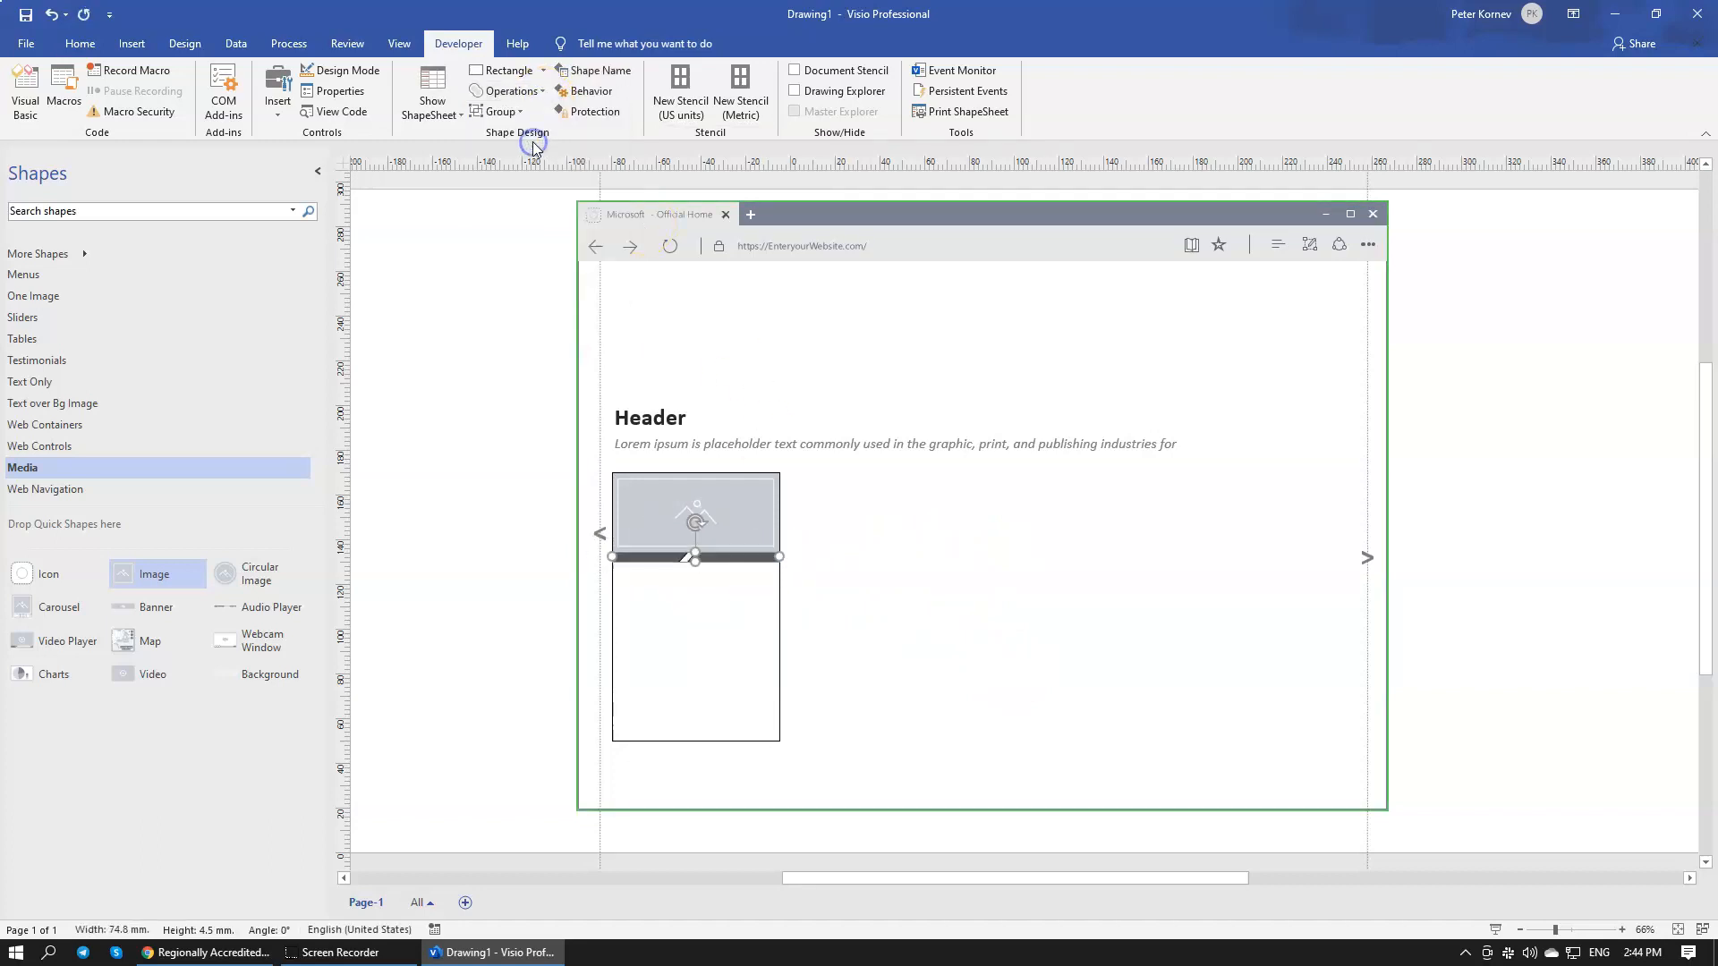
left_click(935, 603)
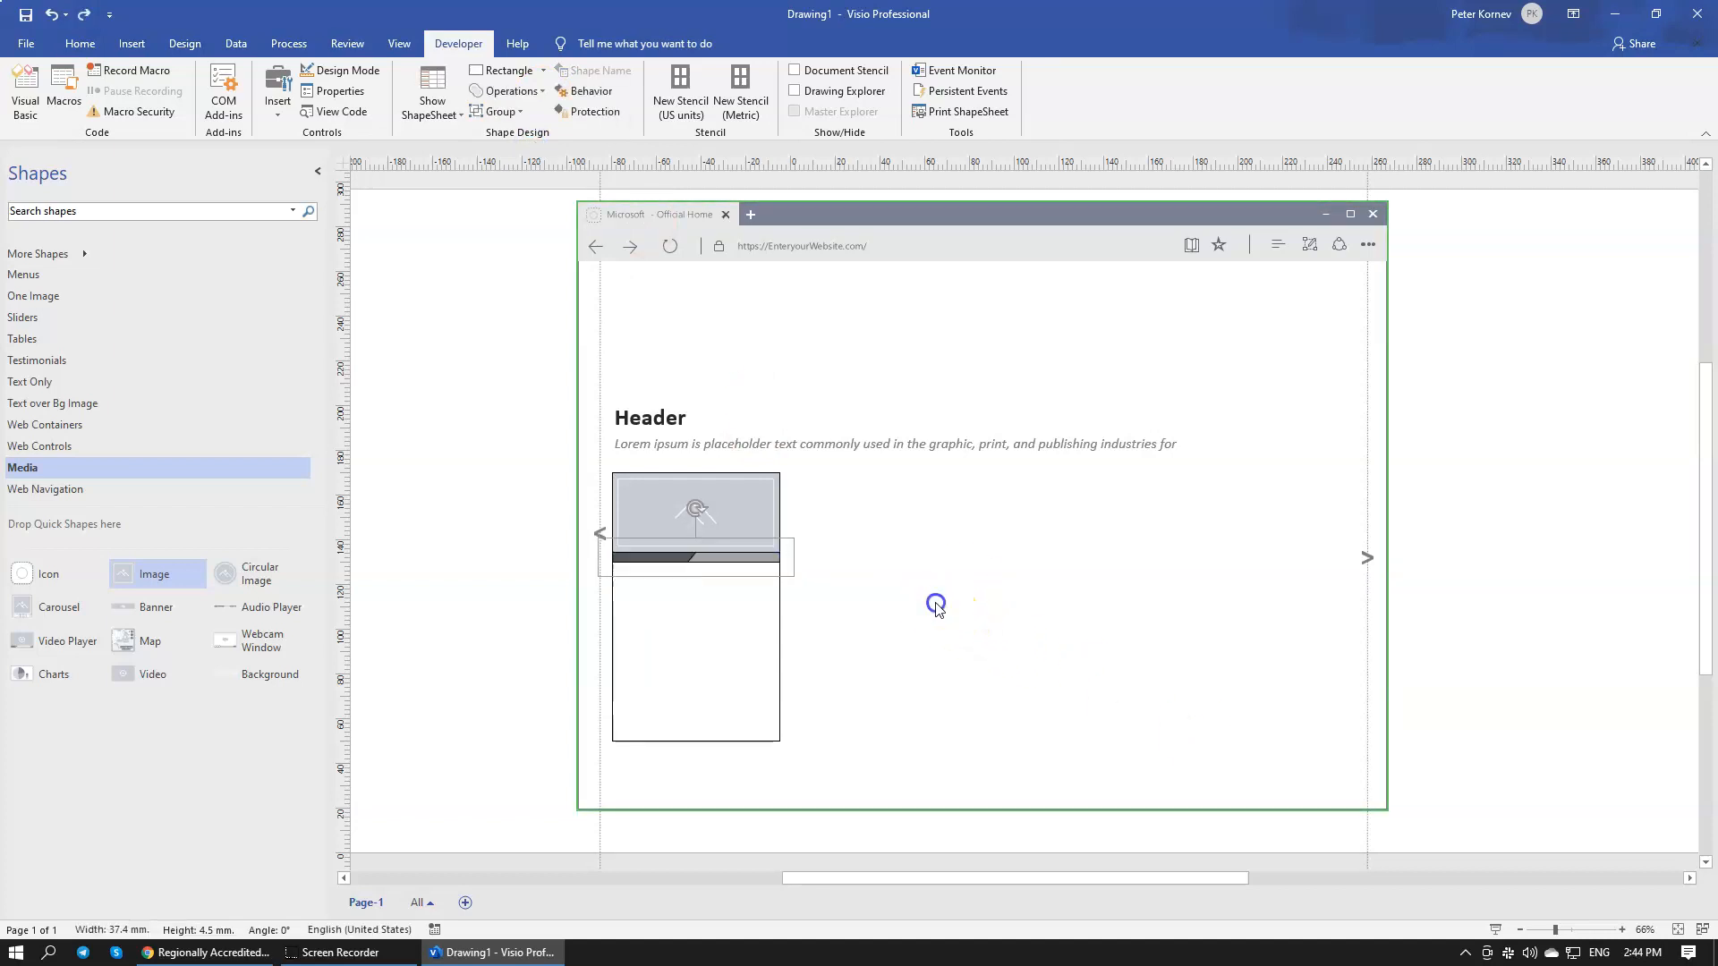
Step: Try combining the strip pieces with the lighter piece selected first, then undo it
left_click(765, 556)
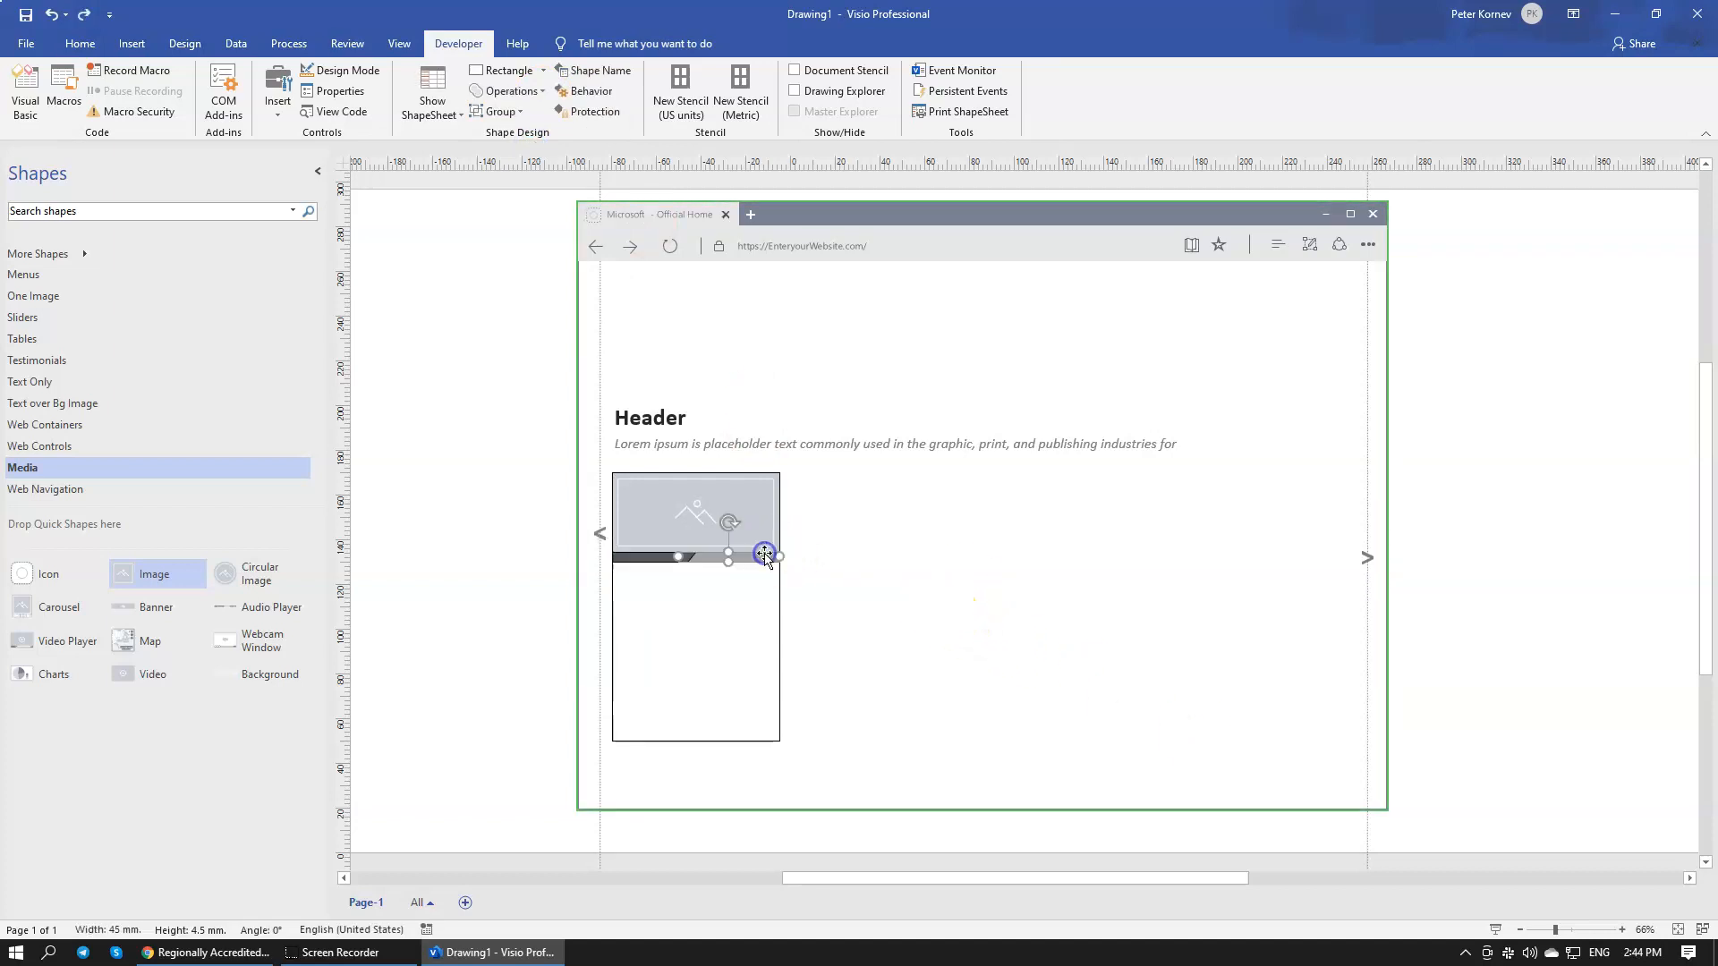
left_click(637, 551, "shift")
left_click(537, 91)
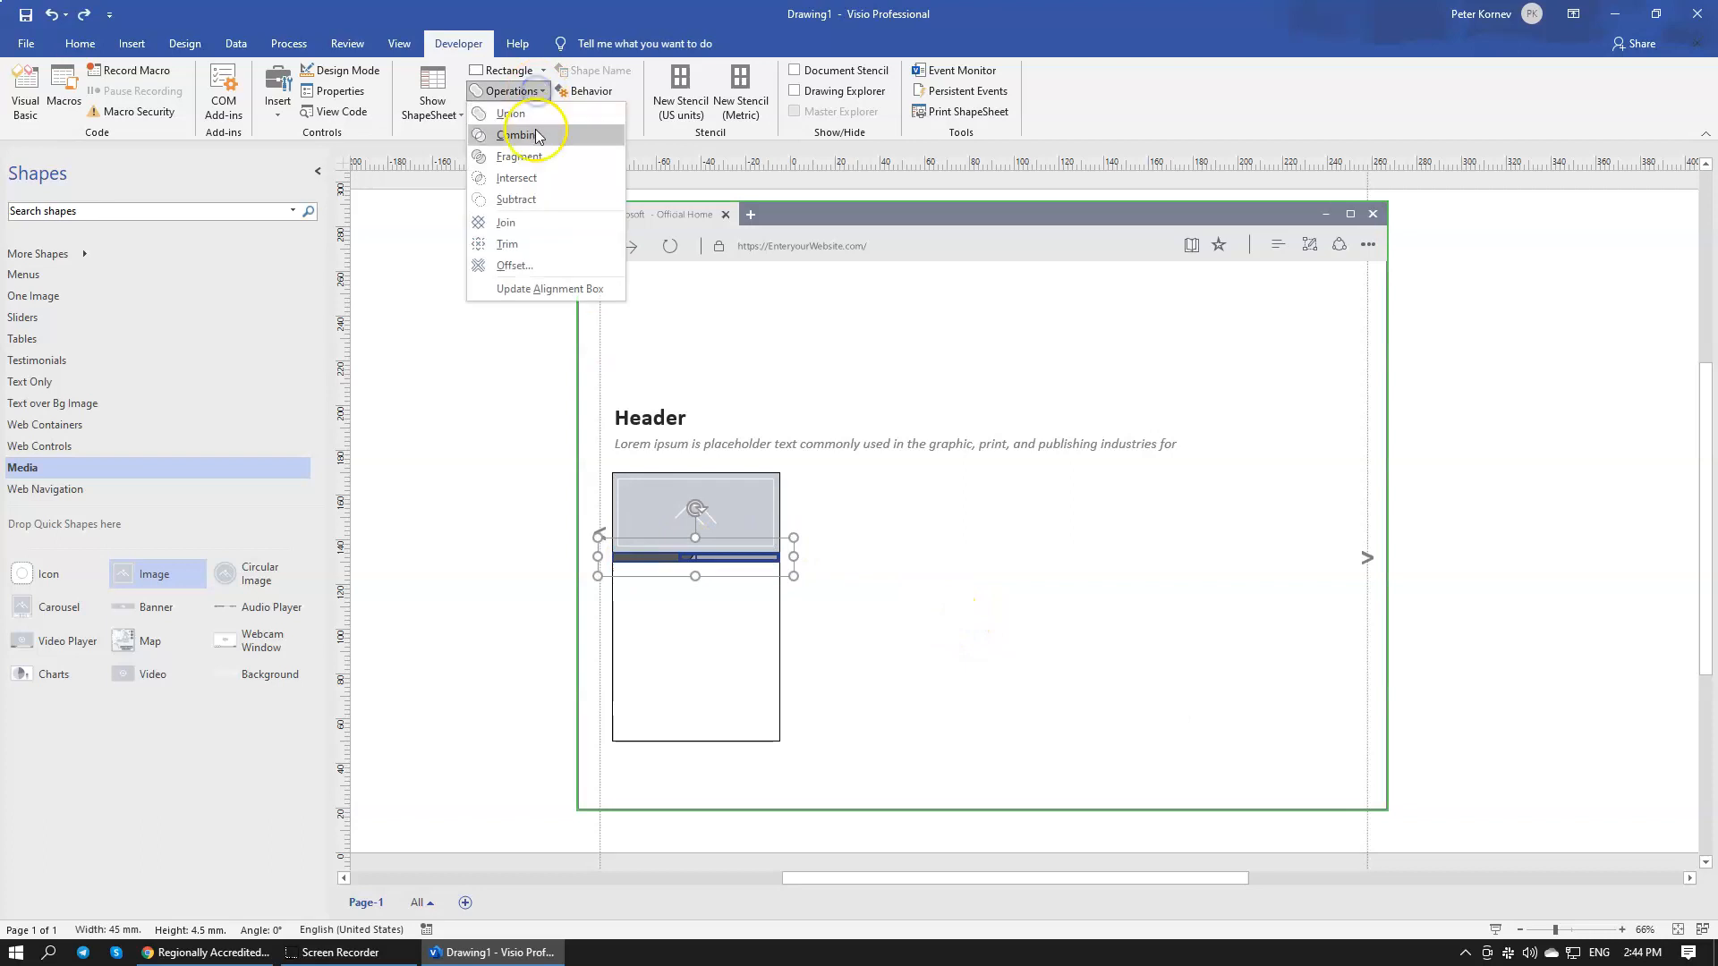
left_click(538, 136)
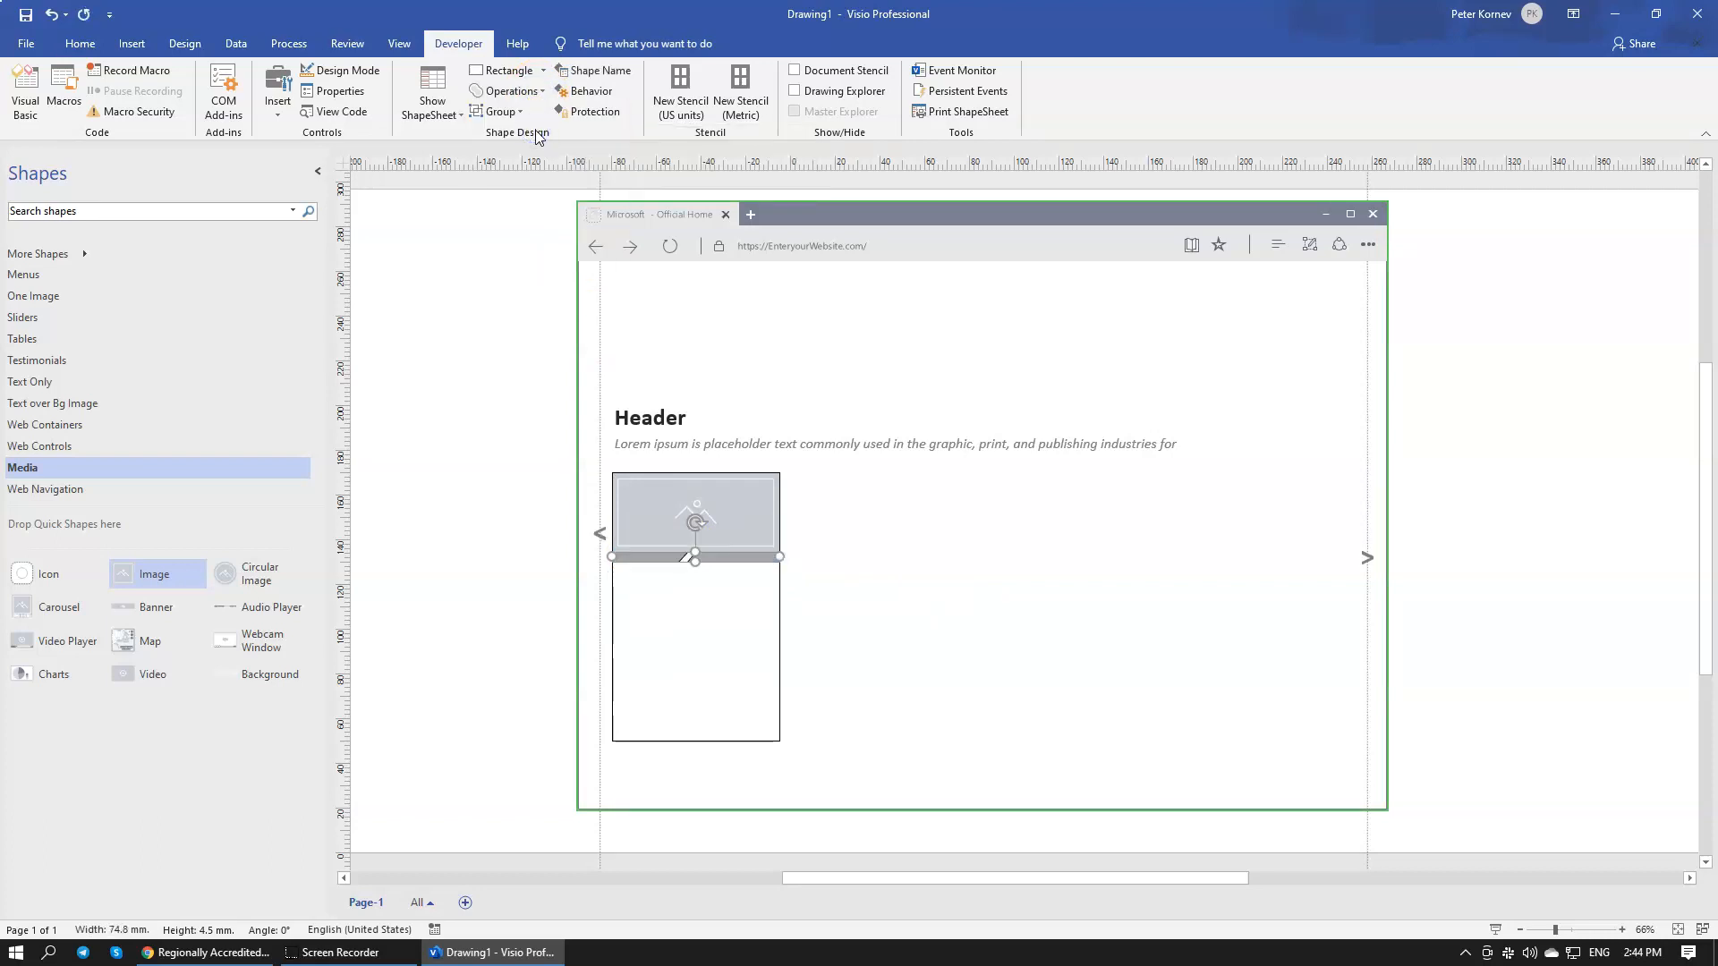
key("ctrl+z")
Step: Try the Union operation on the two strip pieces, then undo it
left_click(530, 92)
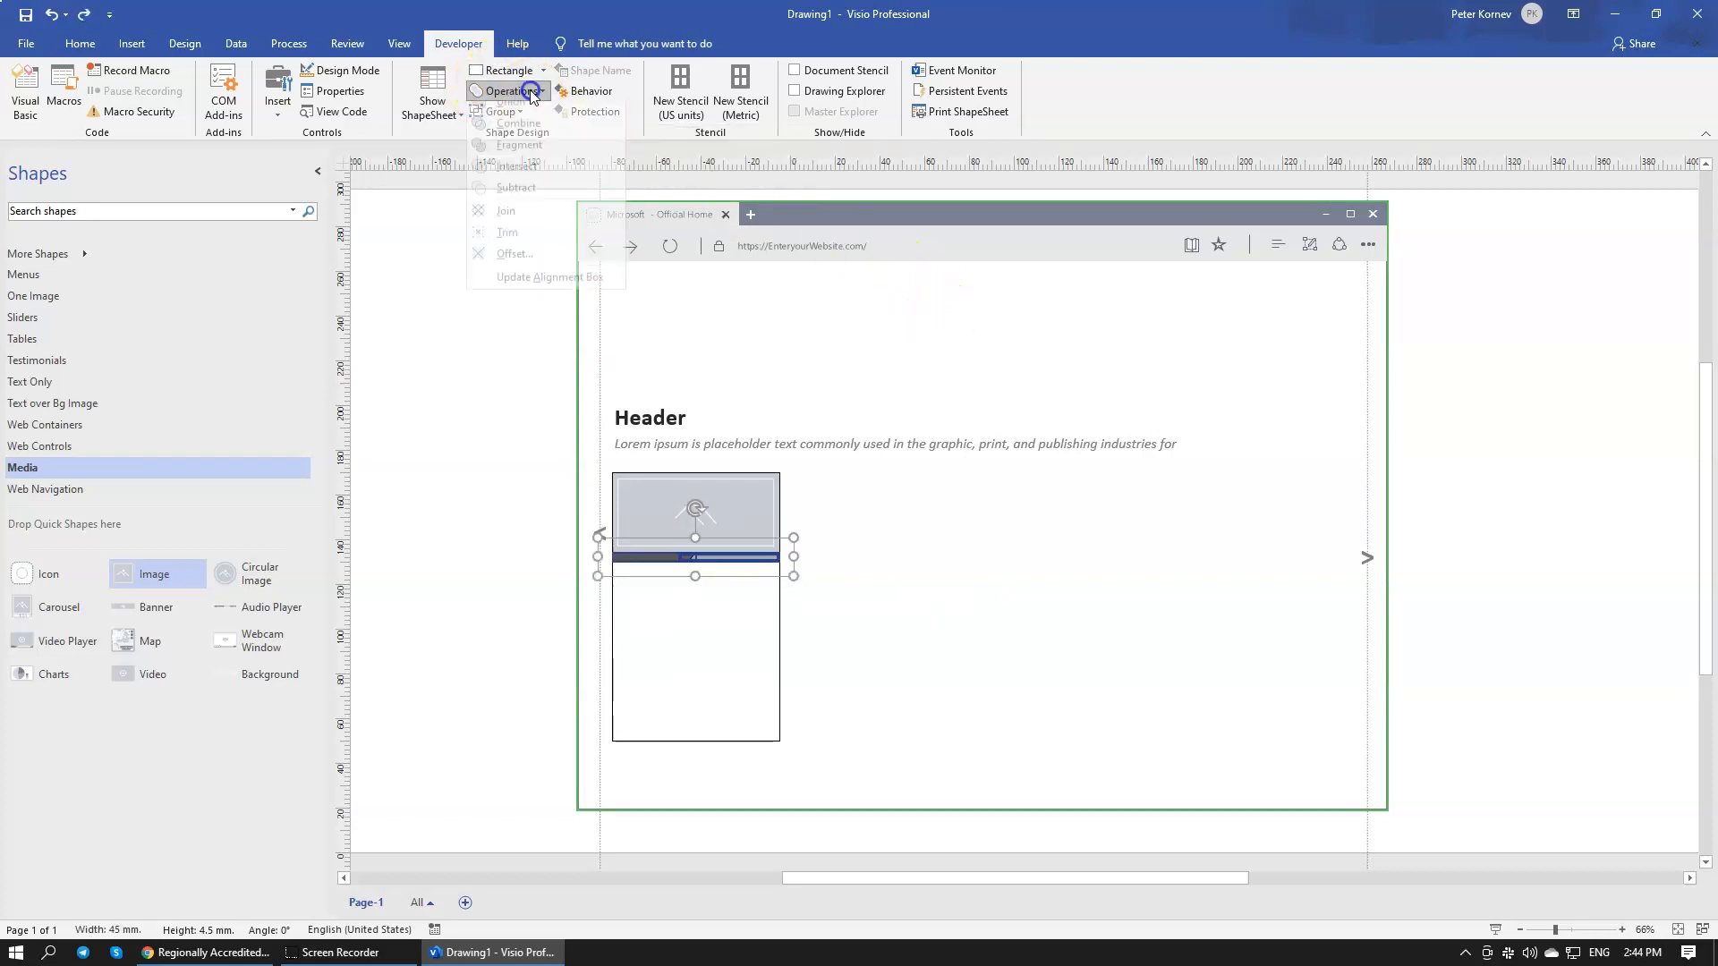
left_click(506, 111)
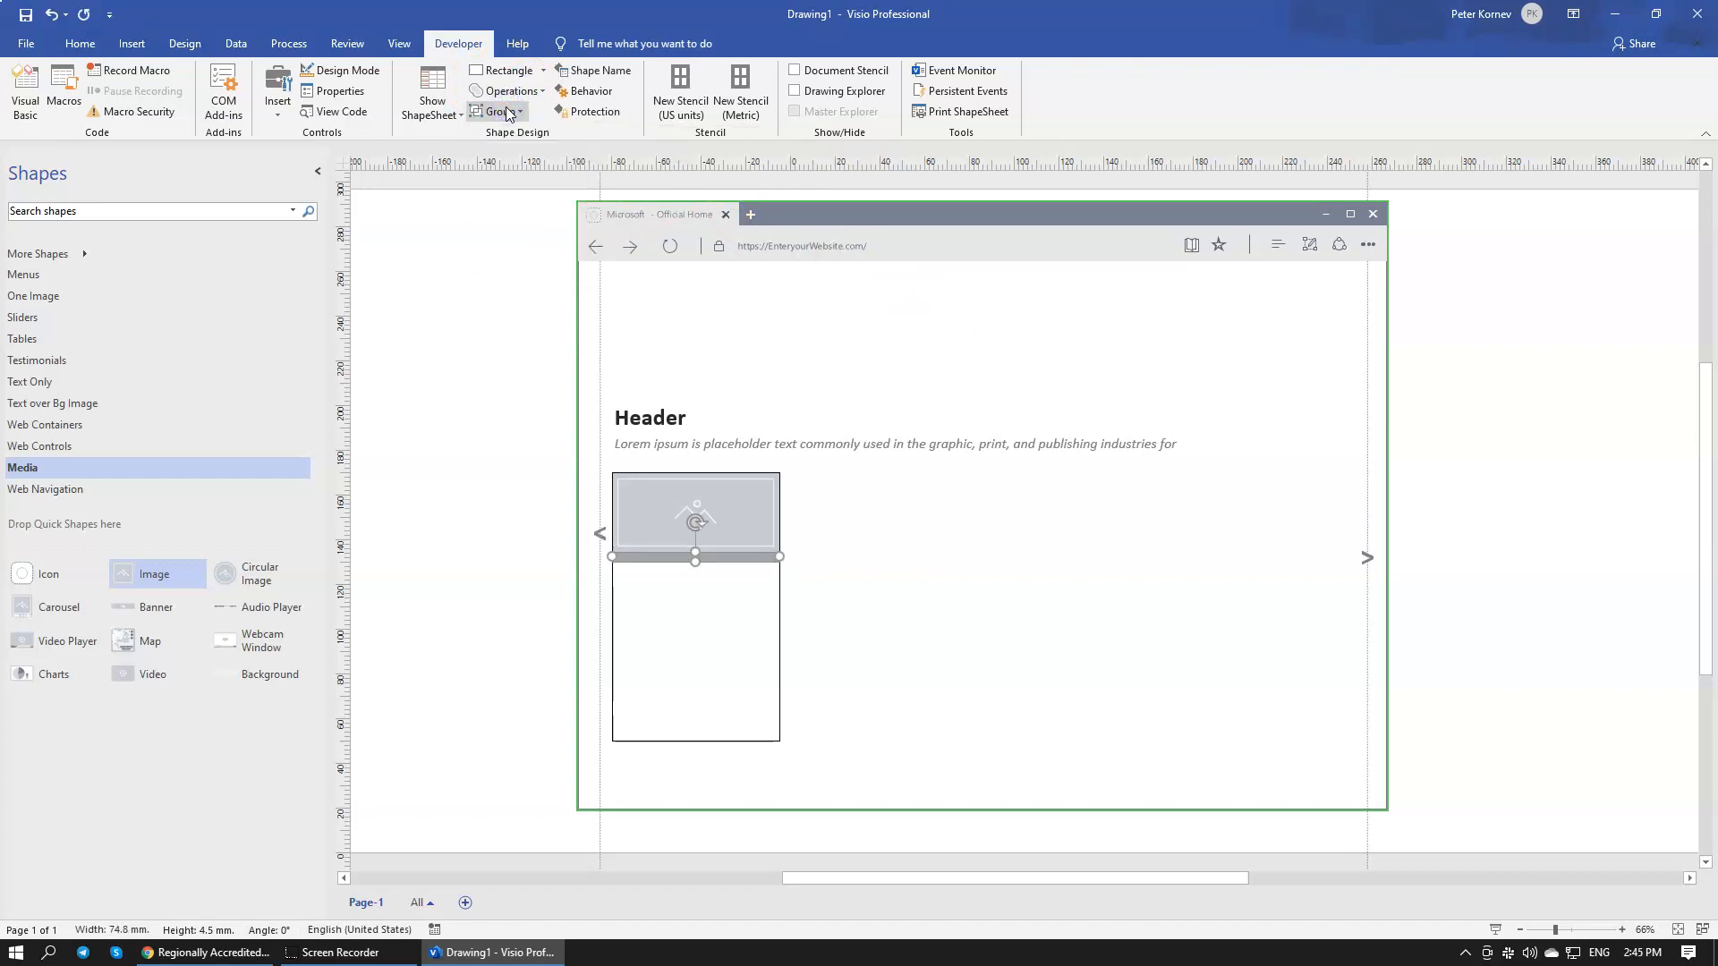
key("ctrl+z")
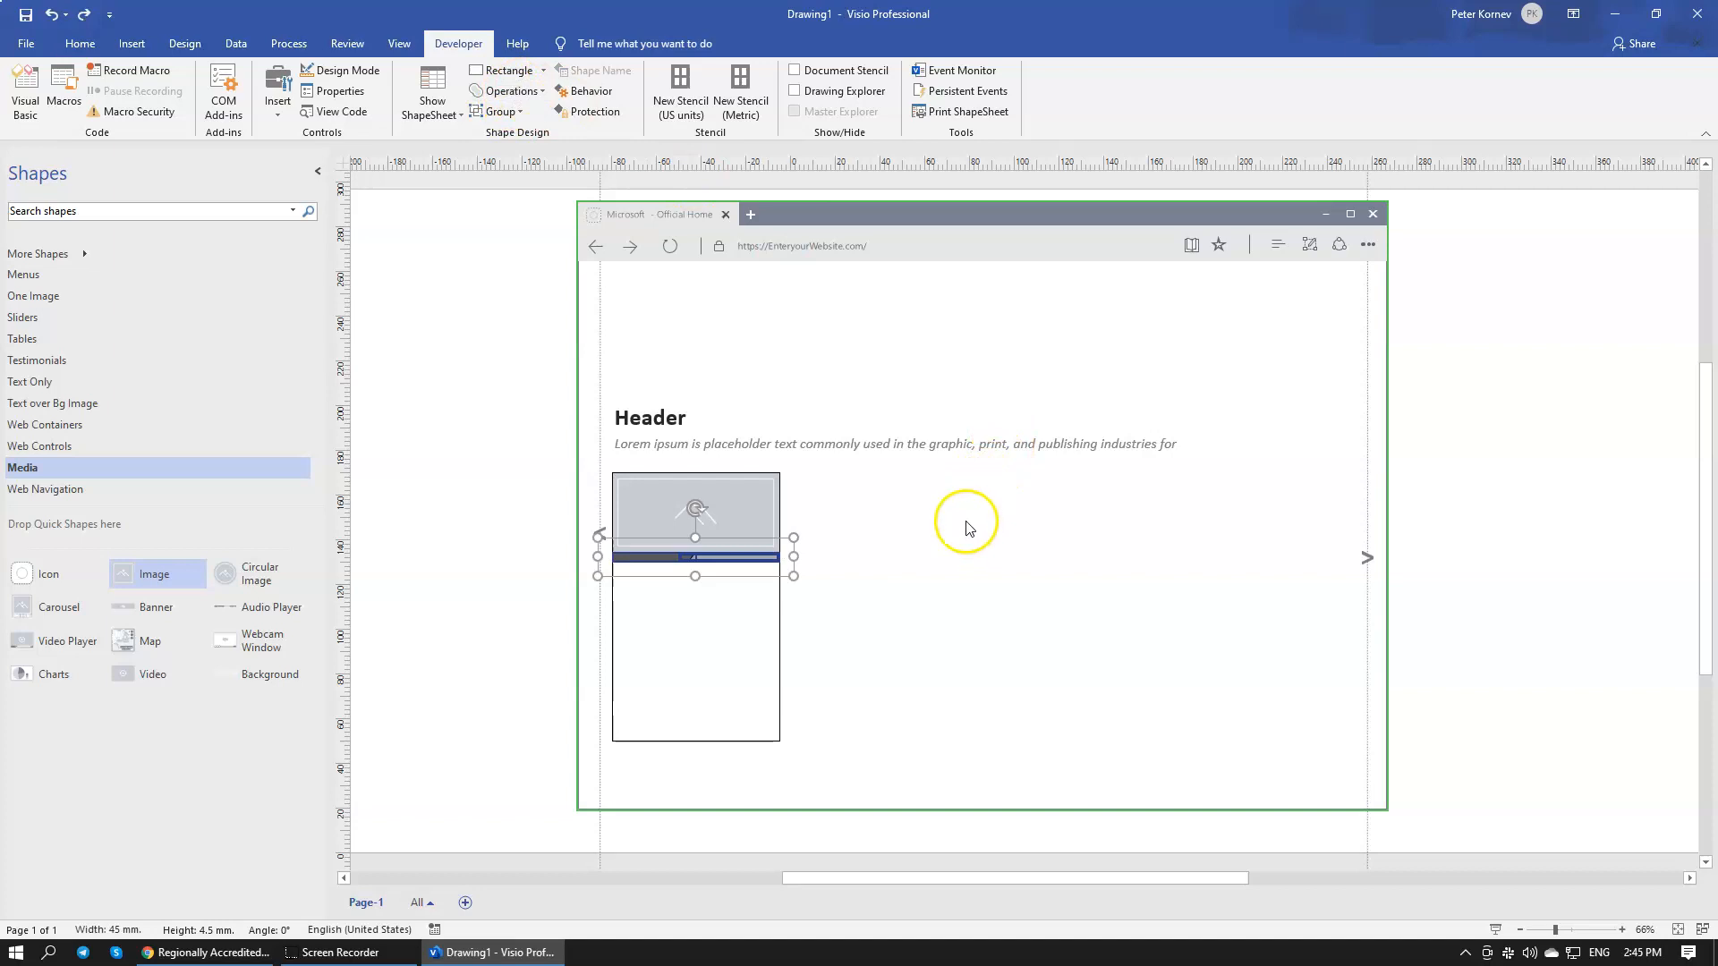
left_click(541, 93)
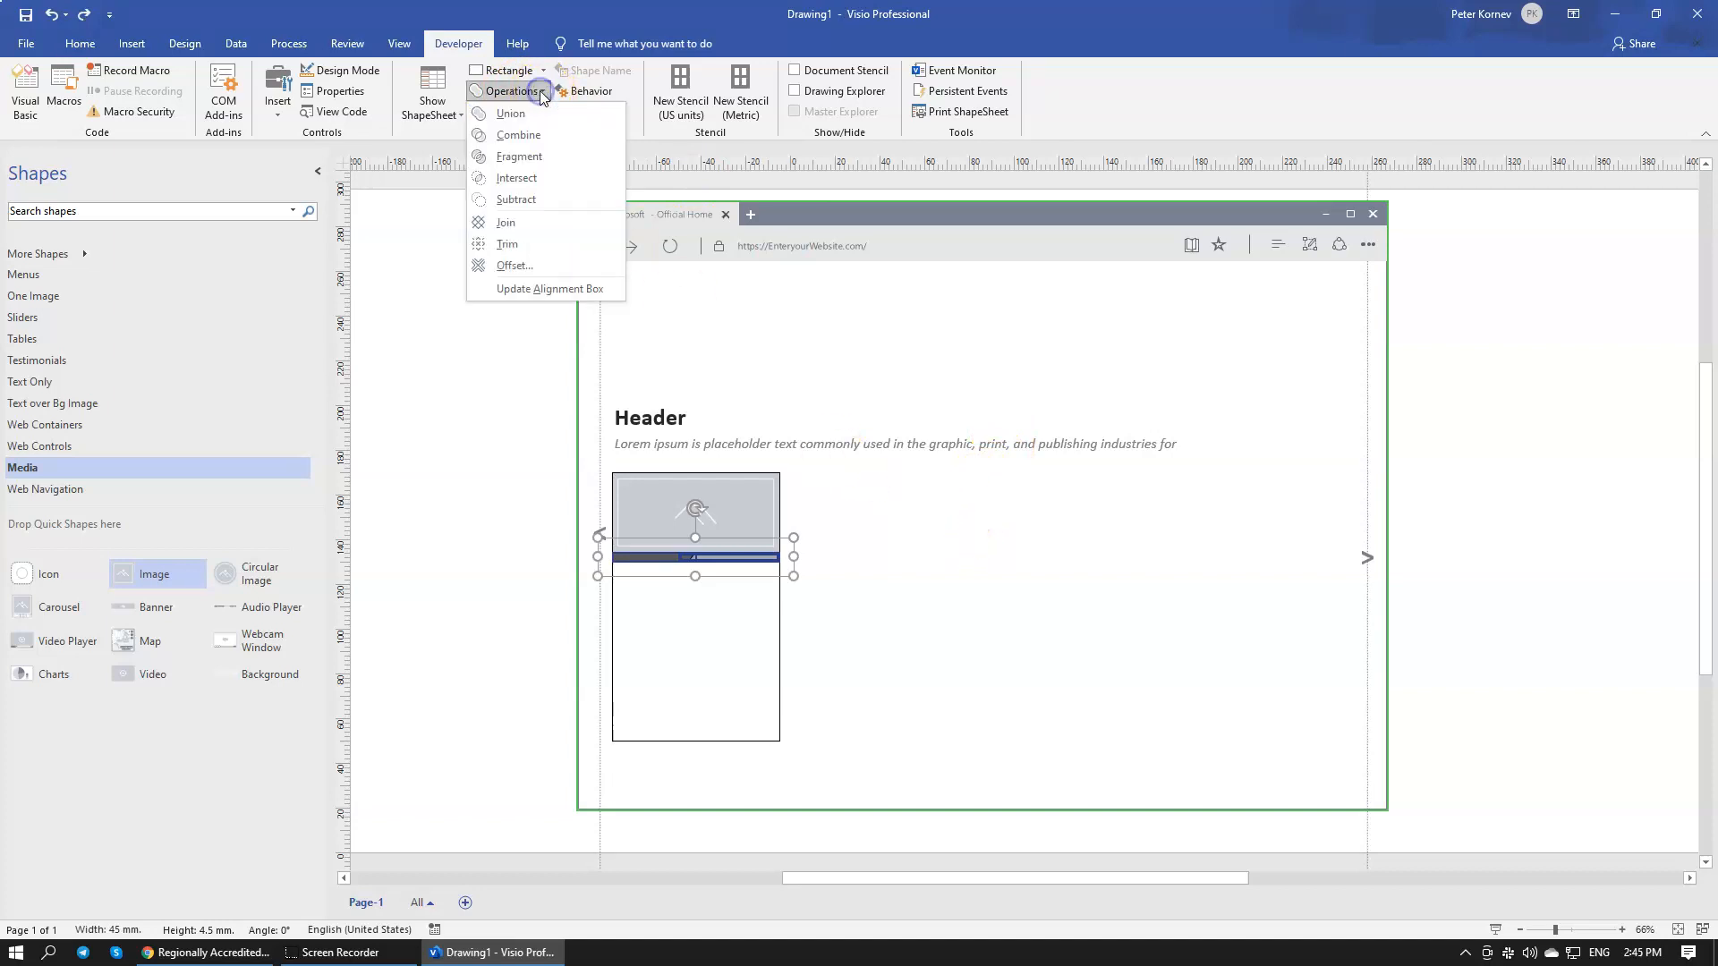
left_click(1146, 690)
left_click(859, 612)
left_click(737, 558)
mouse_move(678, 556)
left_mouse_down()
mouse_move(712, 562)
mouse_move(680, 559)
left_mouse_up()
left_click(660, 558)
left_click(973, 637)
left_click(709, 559)
left_click(1129, 642)
Step: Try the Join operation on the two strip pieces, then undo it
left_click(721, 559)
left_click(655, 556, "shift")
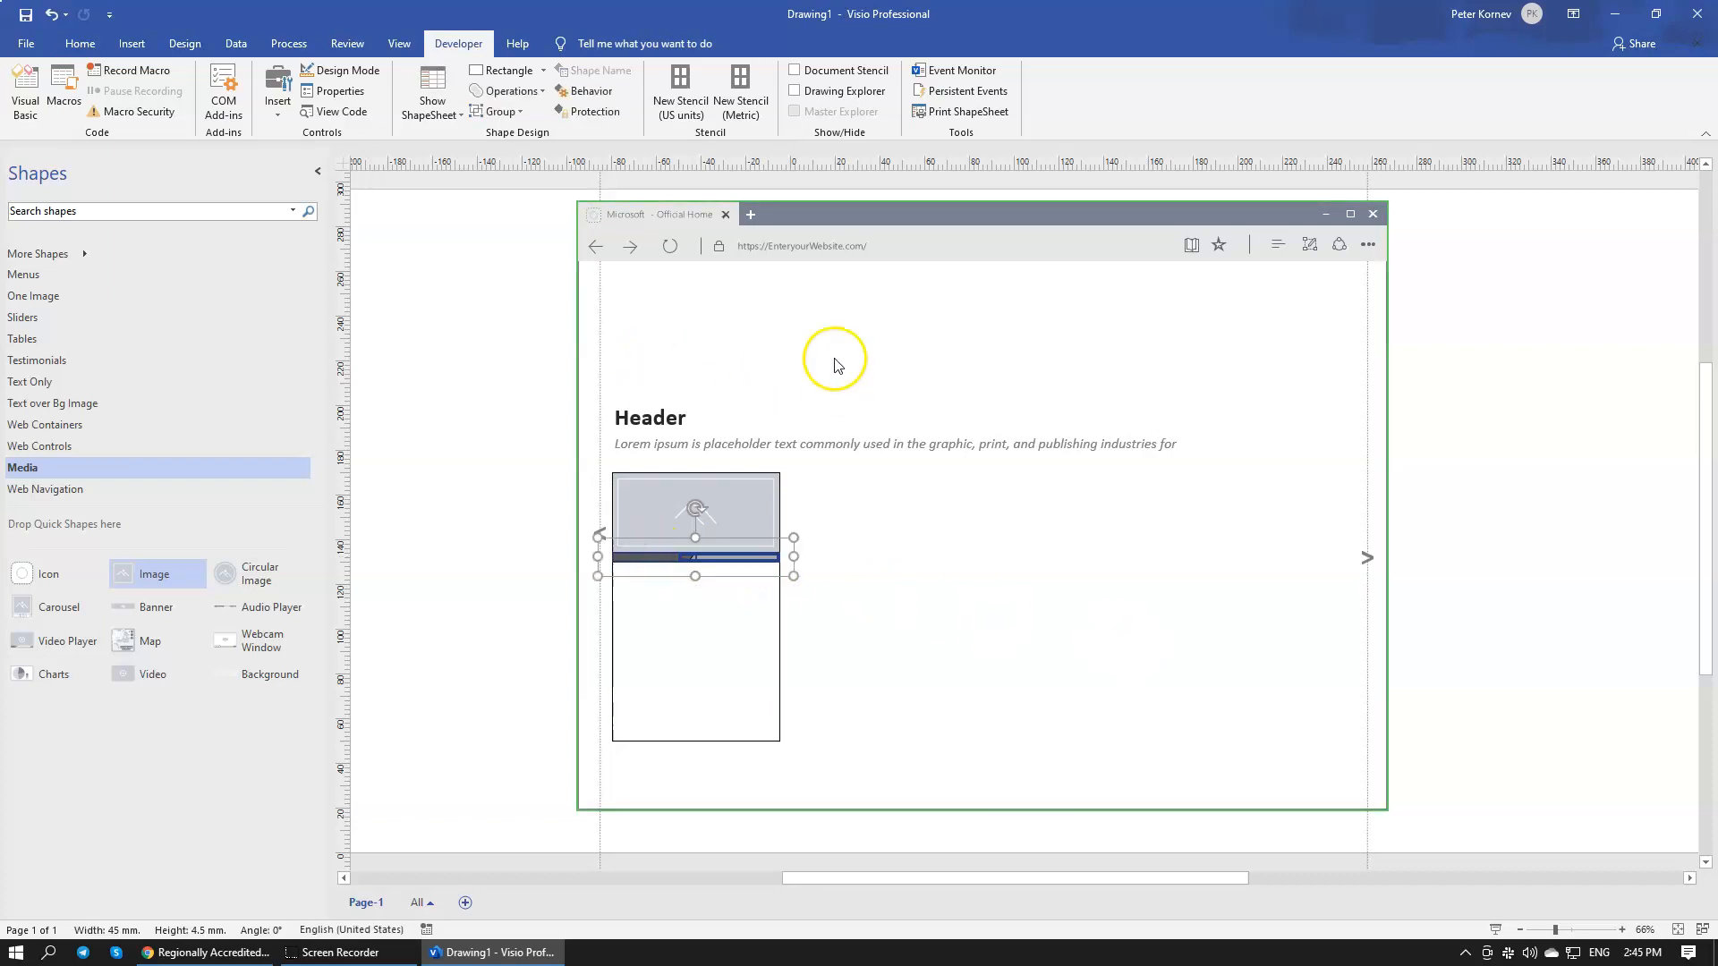
left_click(484, 91)
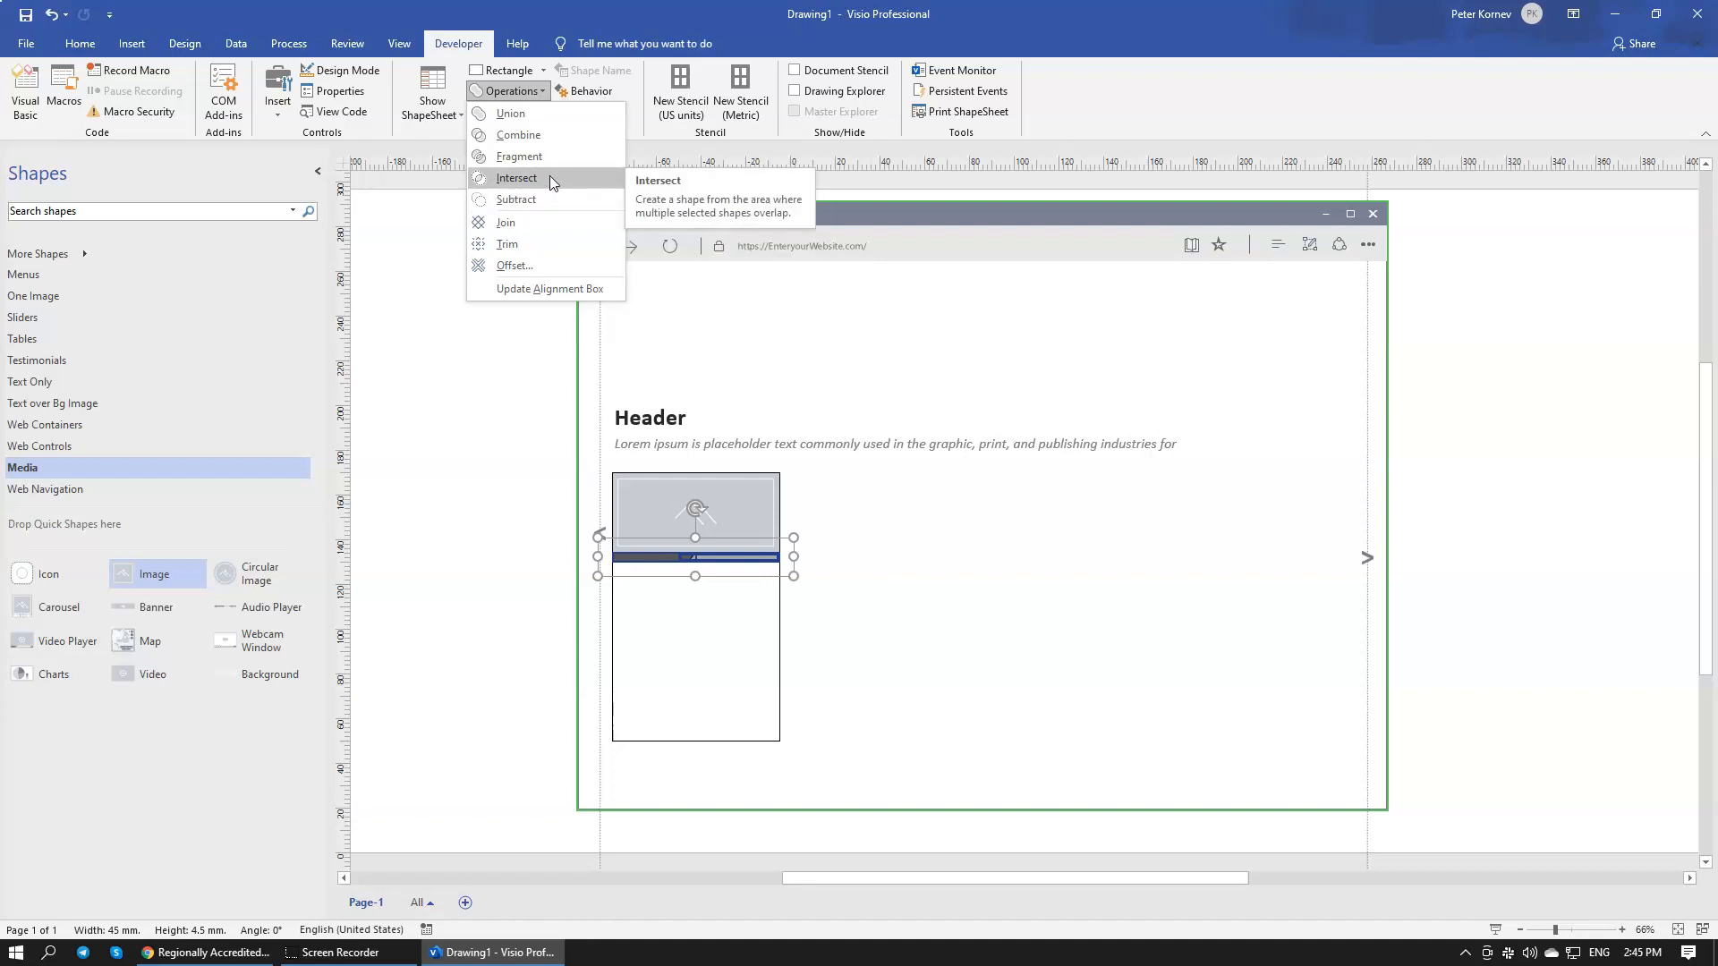
left_click(551, 222)
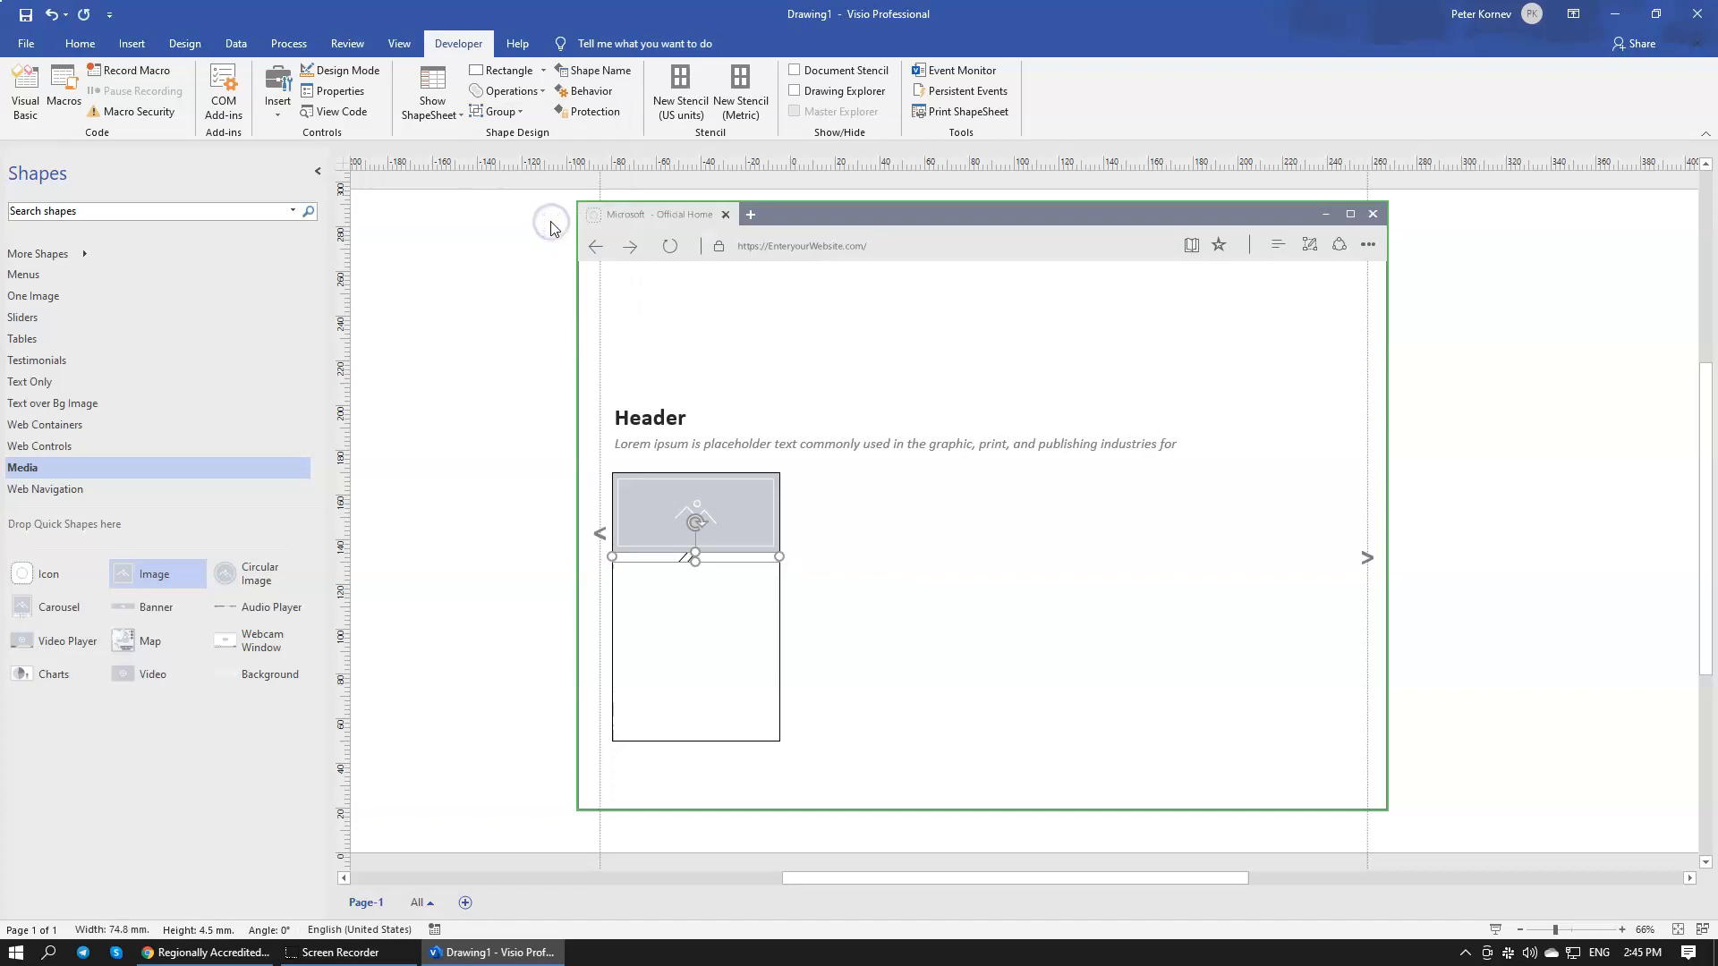
key("ctrl+z")
Step: Group the dark and light strip pieces beneath the card image into one object
left_click(1050, 549)
left_click_drag(826, 563, 569, 550)
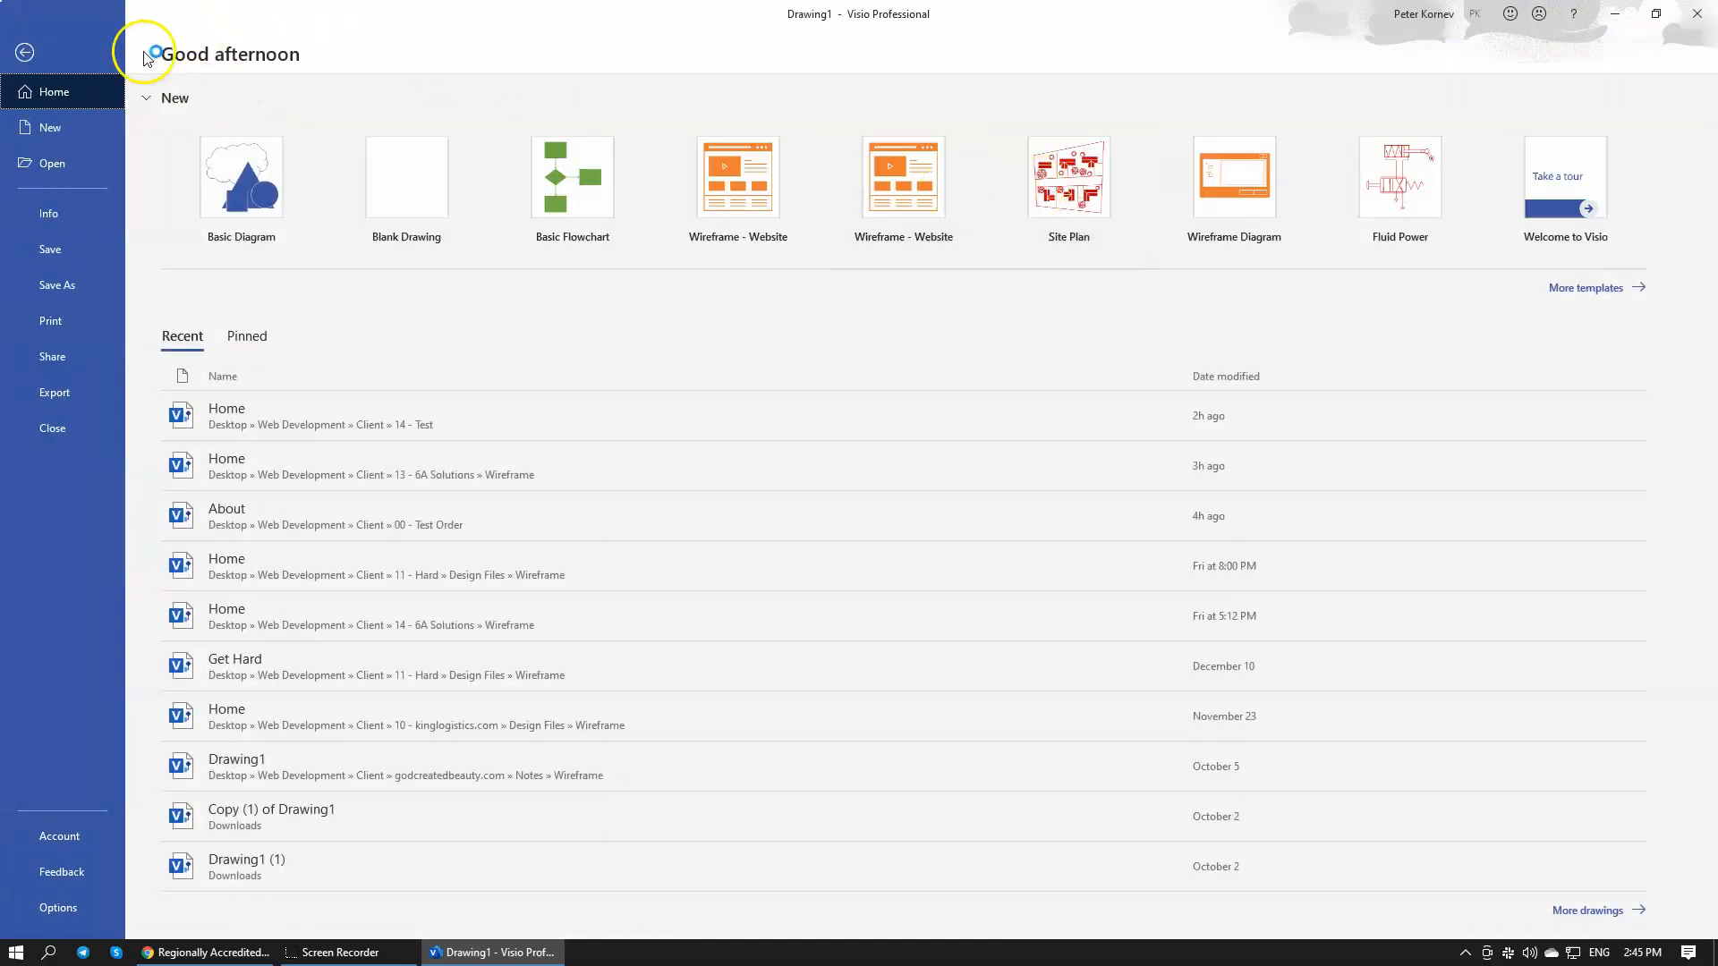
left_click(47, 38)
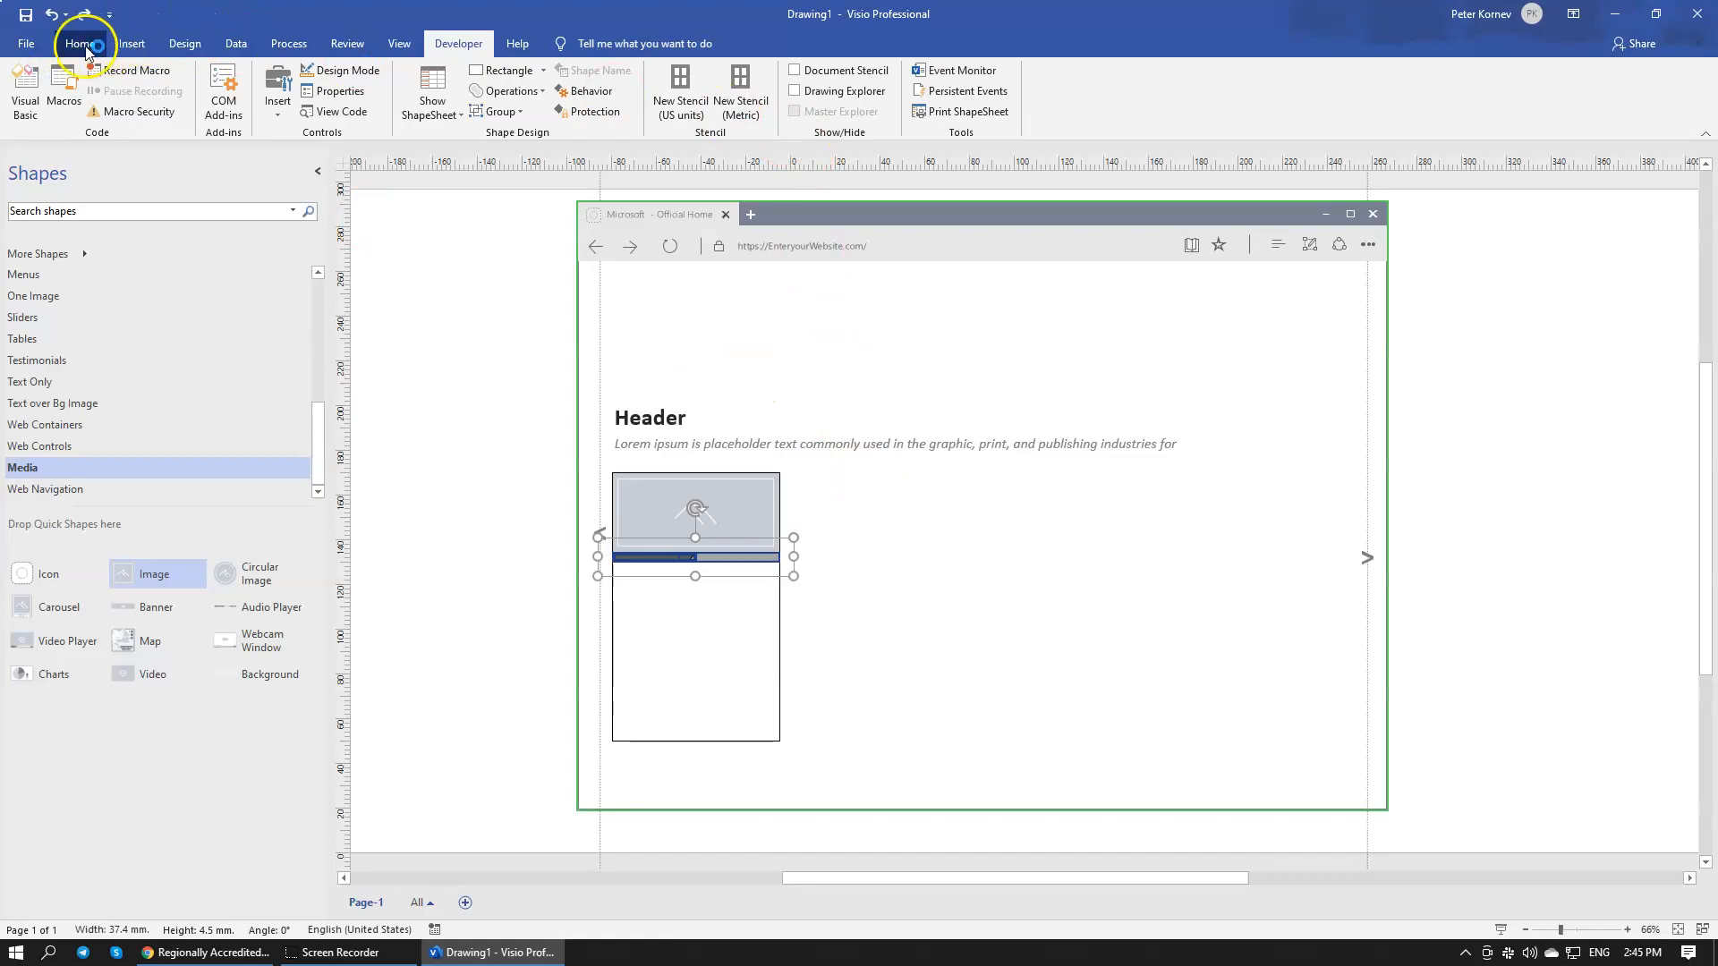
left_click(26, 43)
left_click(52, 54)
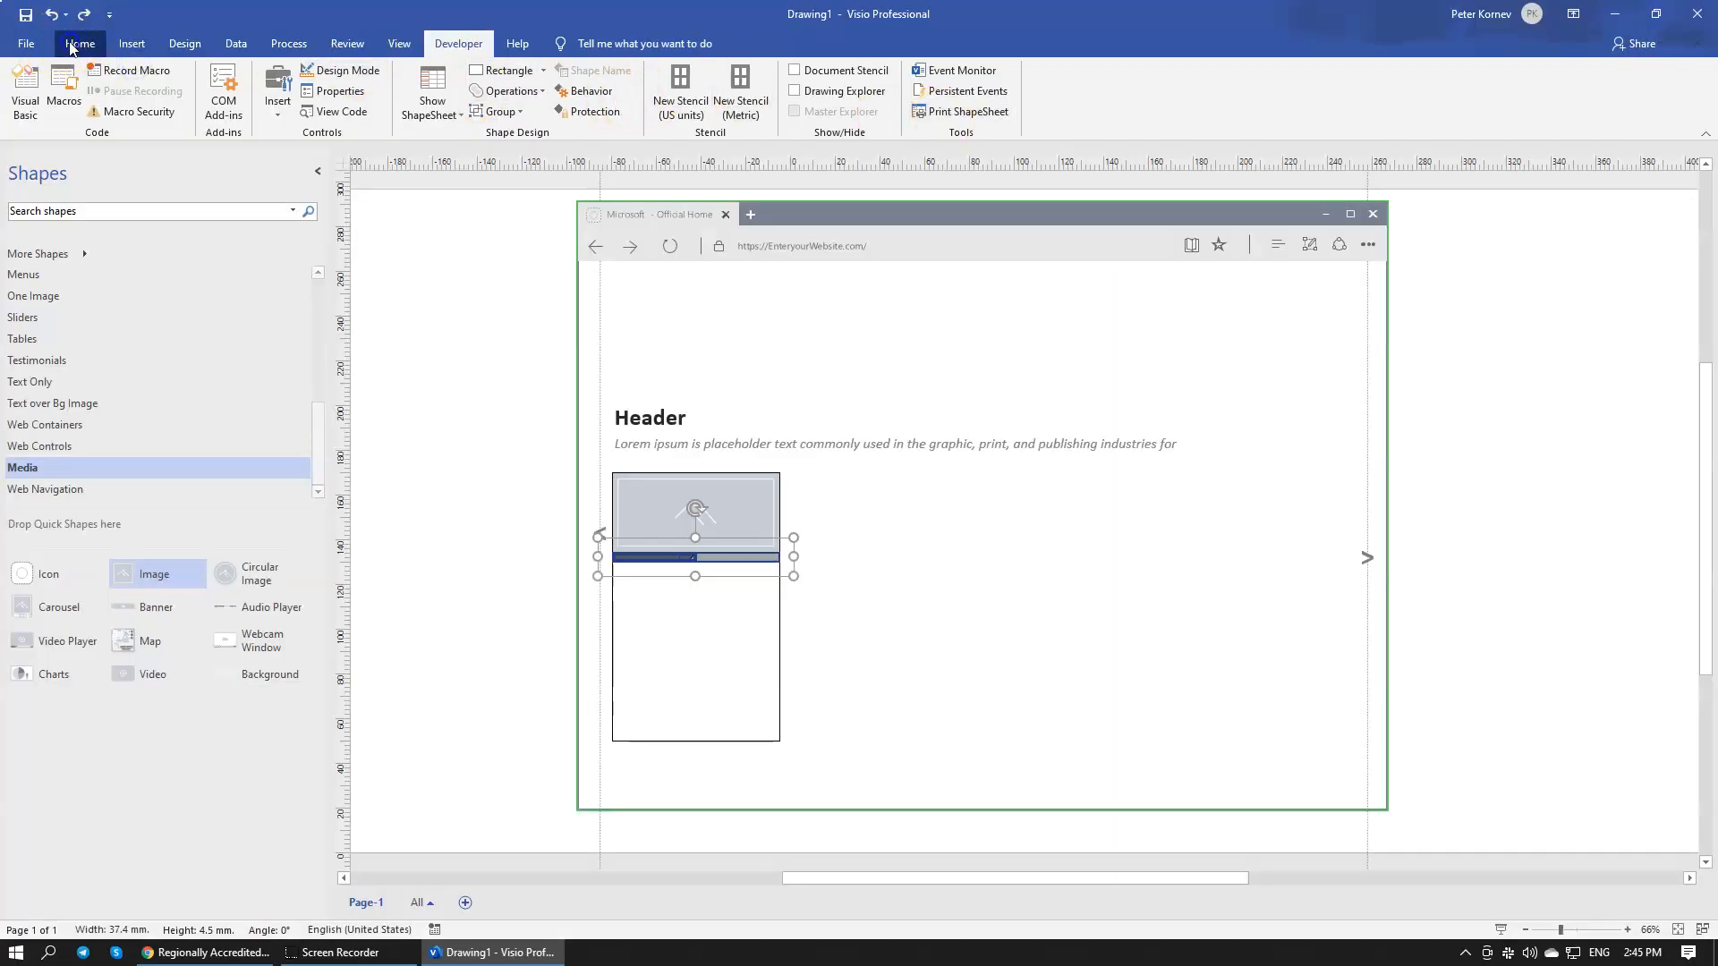
left_click(70, 46)
left_click(1174, 111)
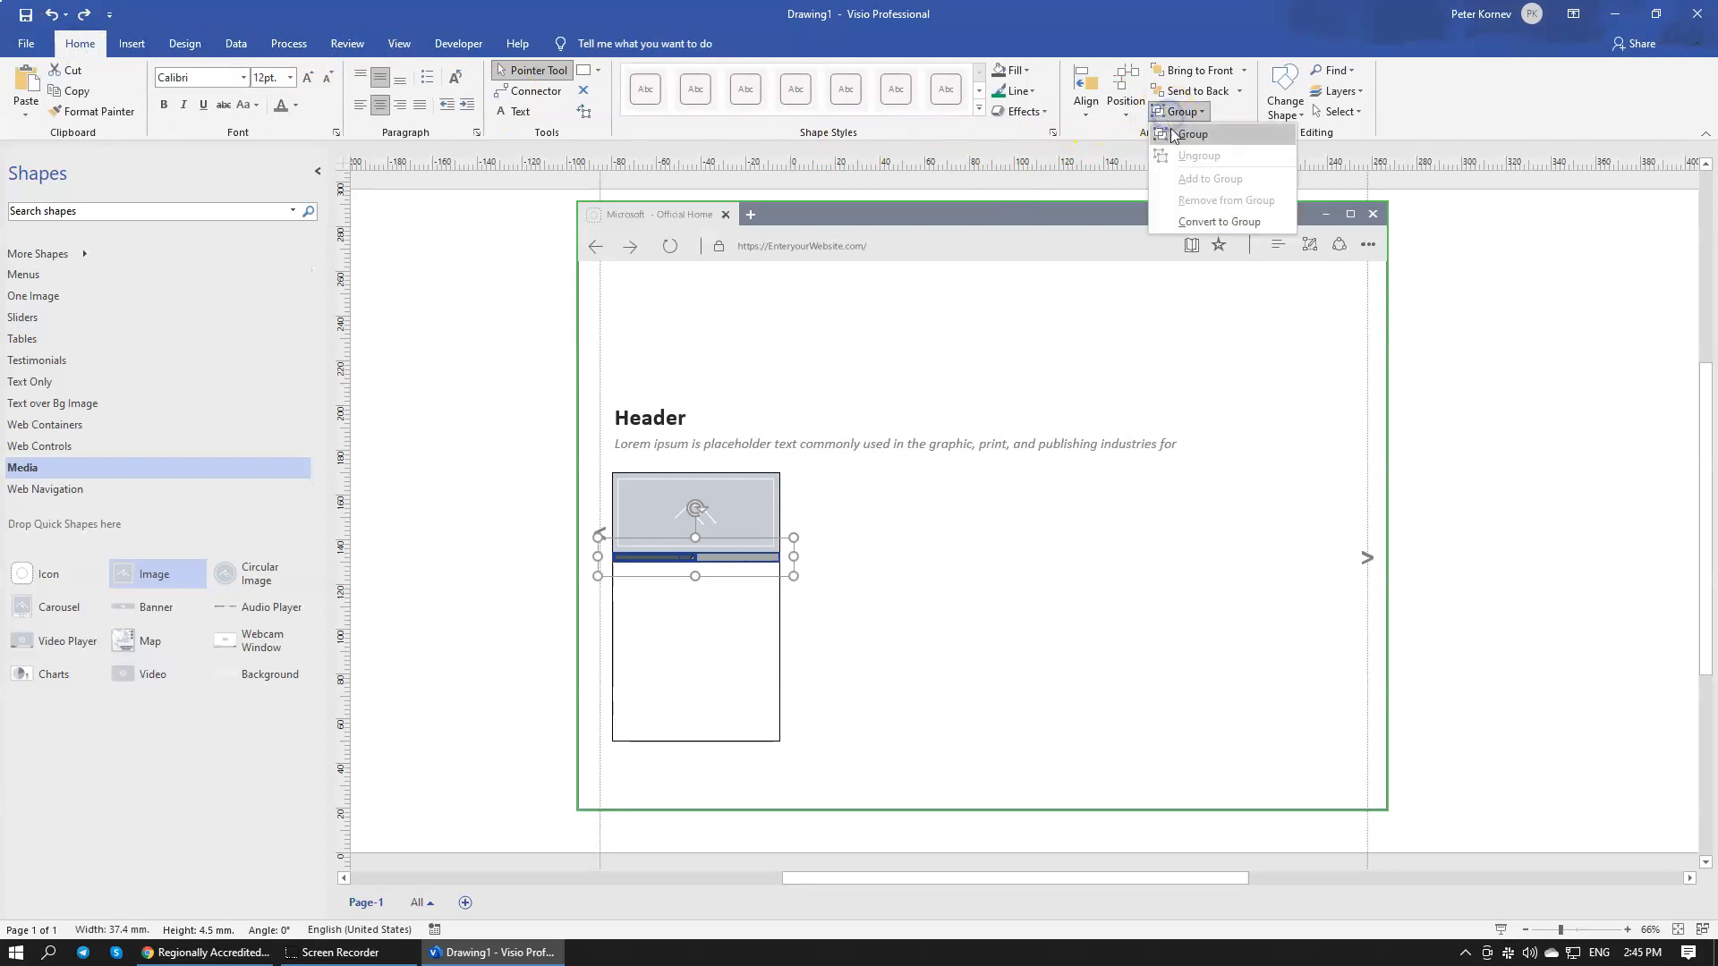
left_click(1174, 134)
left_click(939, 546)
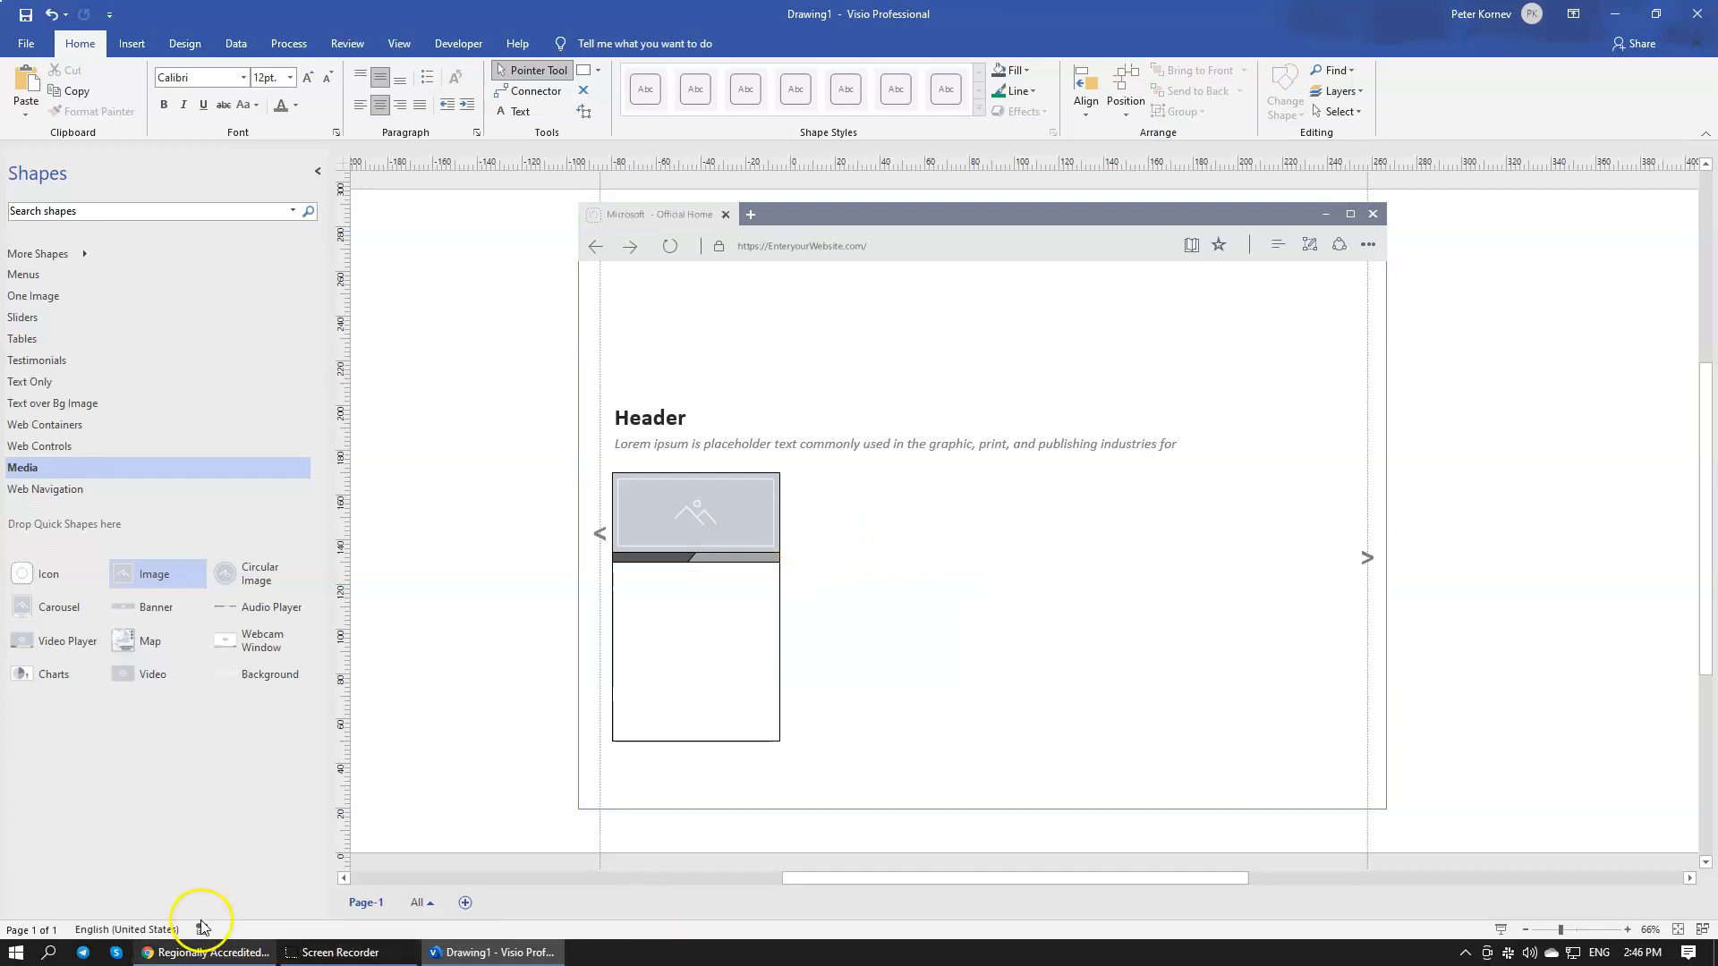
Step: Compare the wireframe card with the Areas of Study cards on the Rasmussen College page in Chrome, then return to Visio
left_click(208, 952)
left_click(492, 952)
left_click(658, 560)
left_click(992, 575)
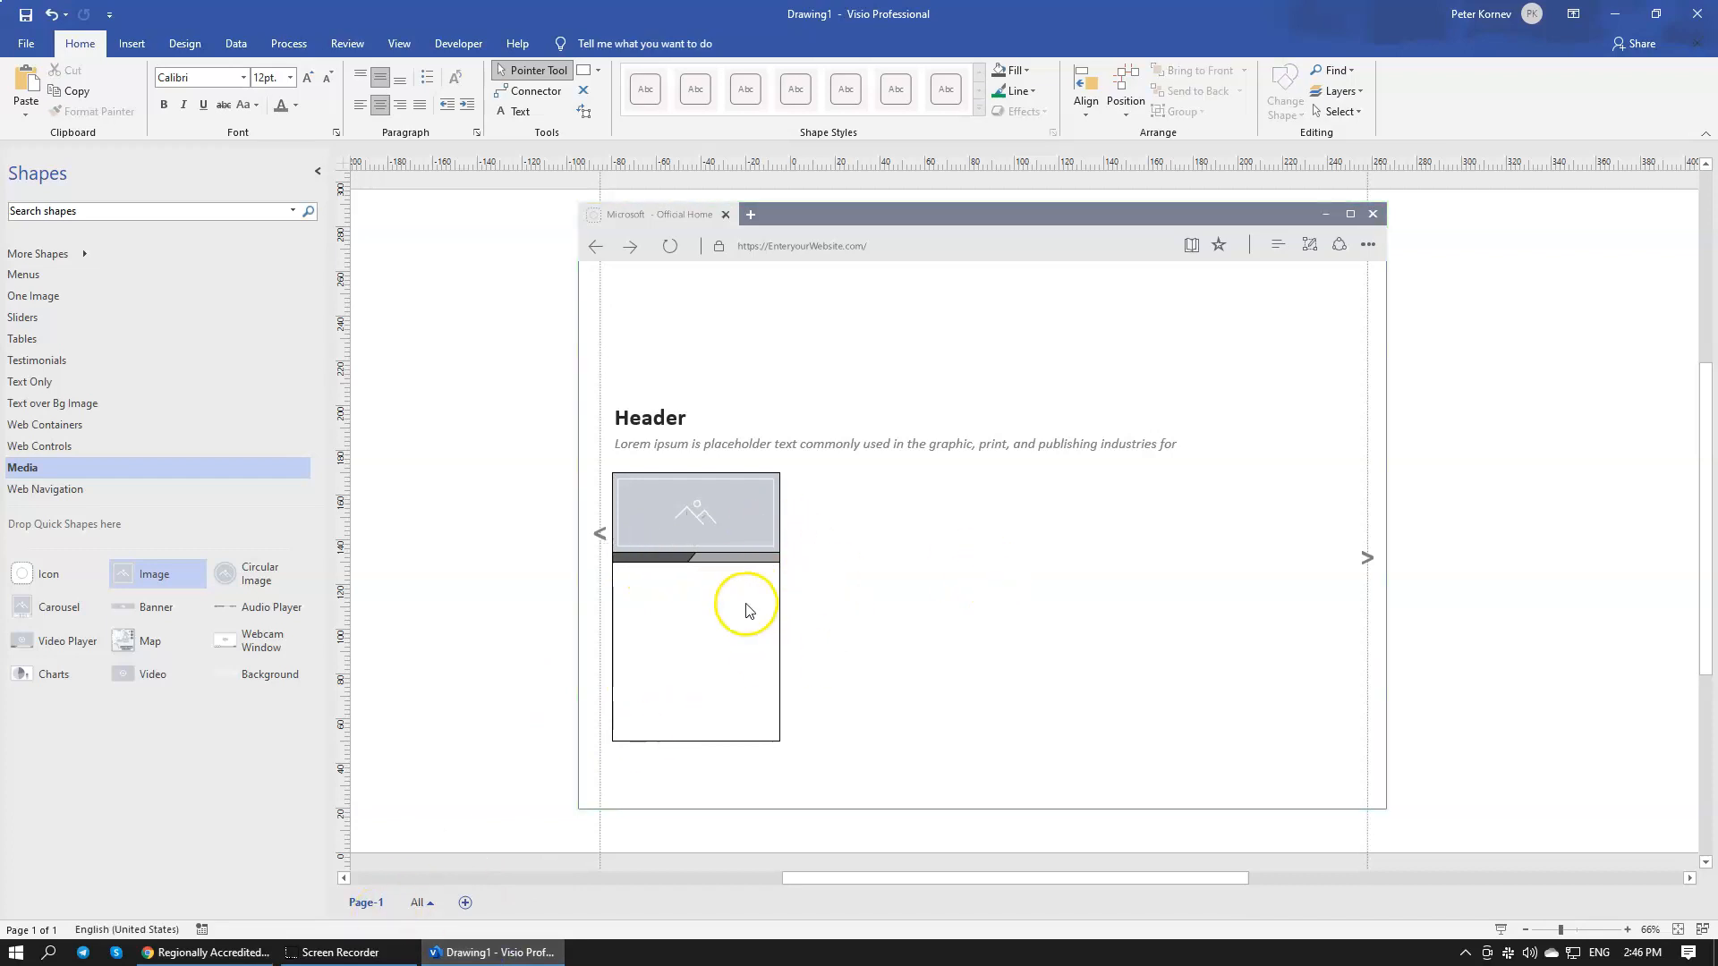
key("alt+Tab")
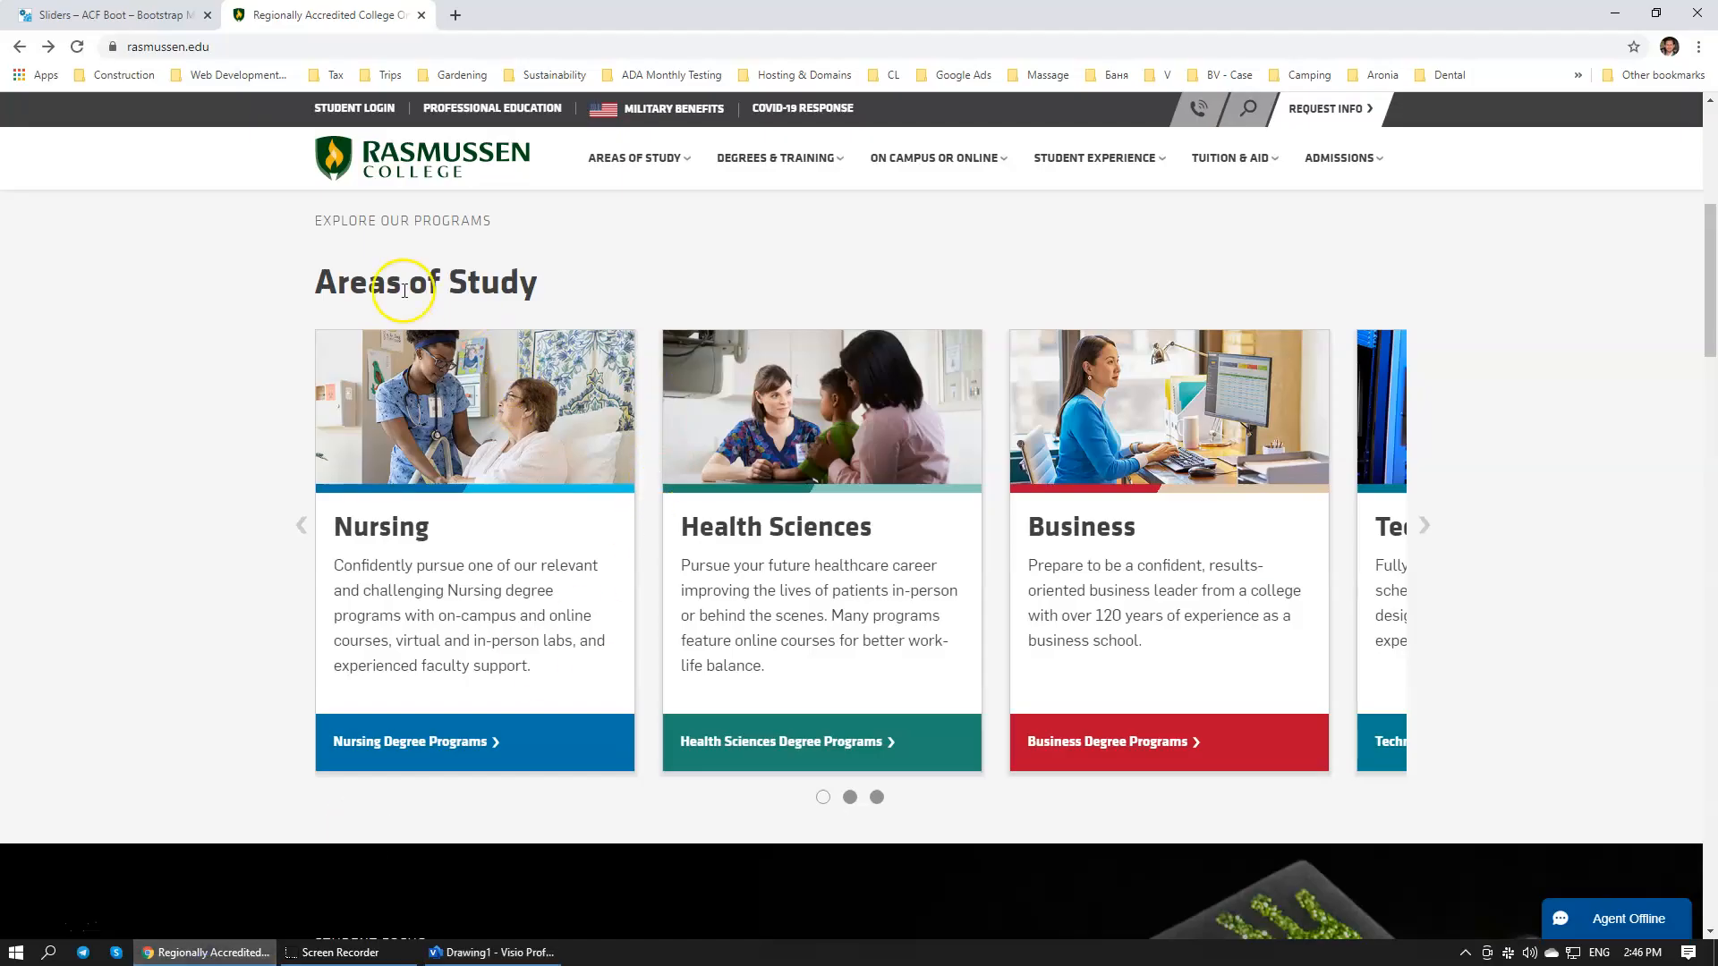
left_click(438, 955)
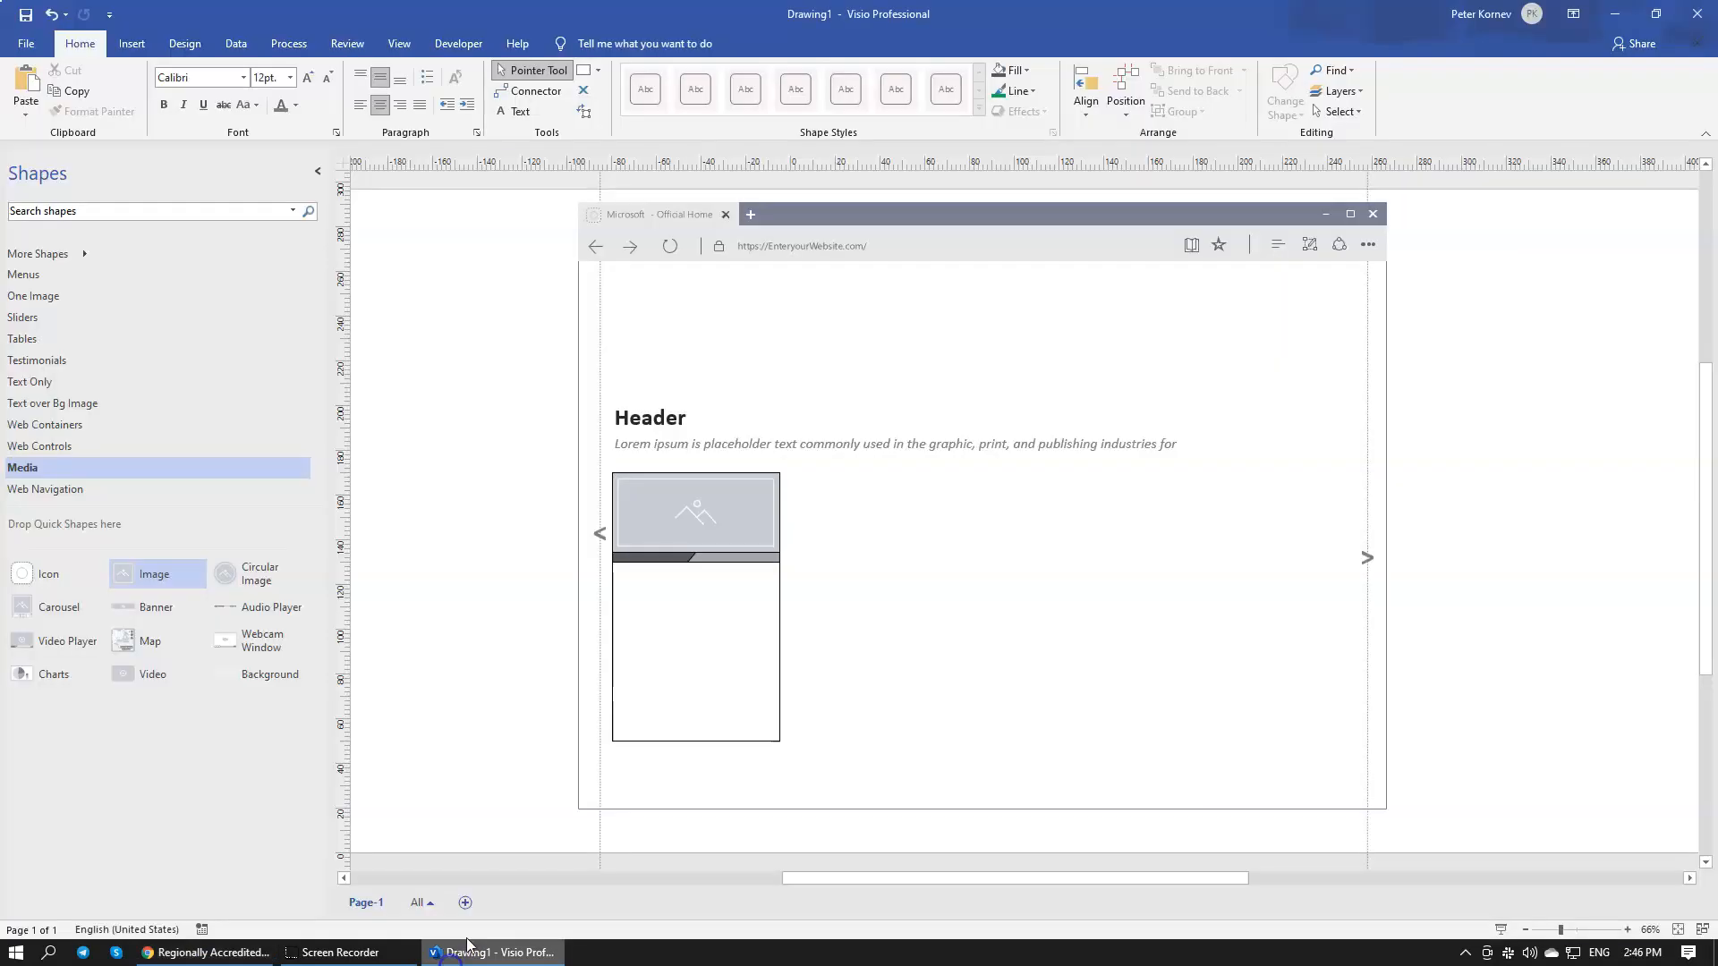
Step: Widen the card frame toward the page centre, stretch the image and strip to the same width, and make the strip thinner
left_click(780, 501)
left_click_drag(781, 609, 827, 607)
left_click(969, 624)
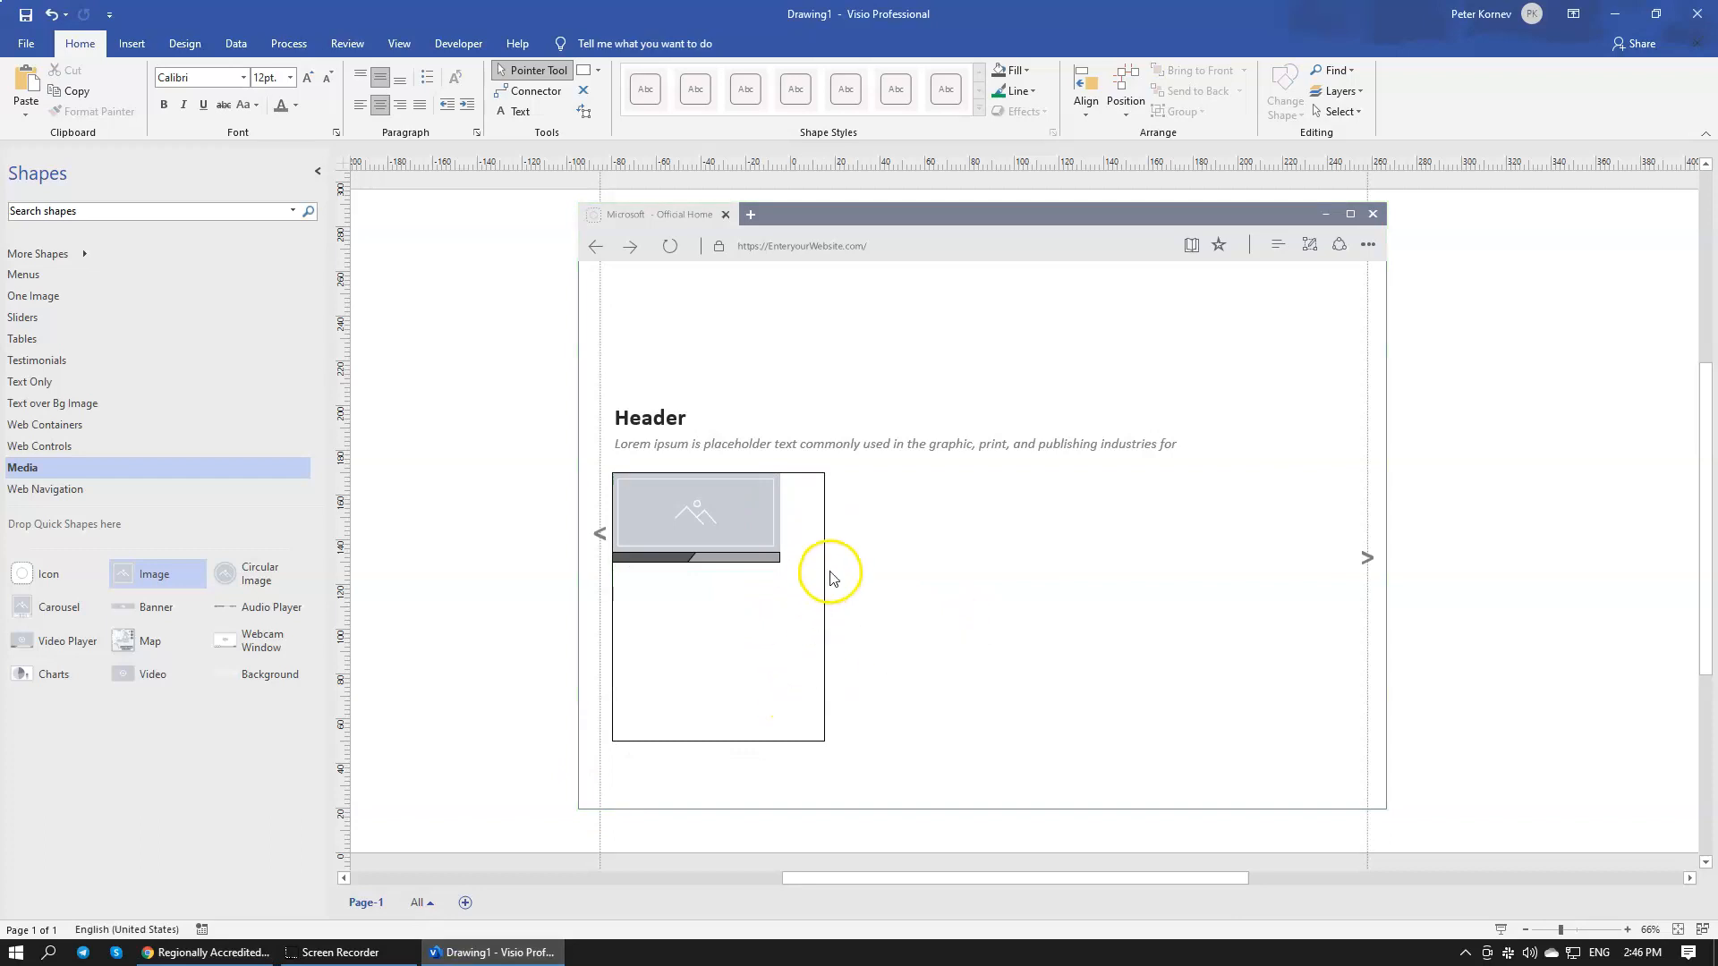
left_click(721, 486)
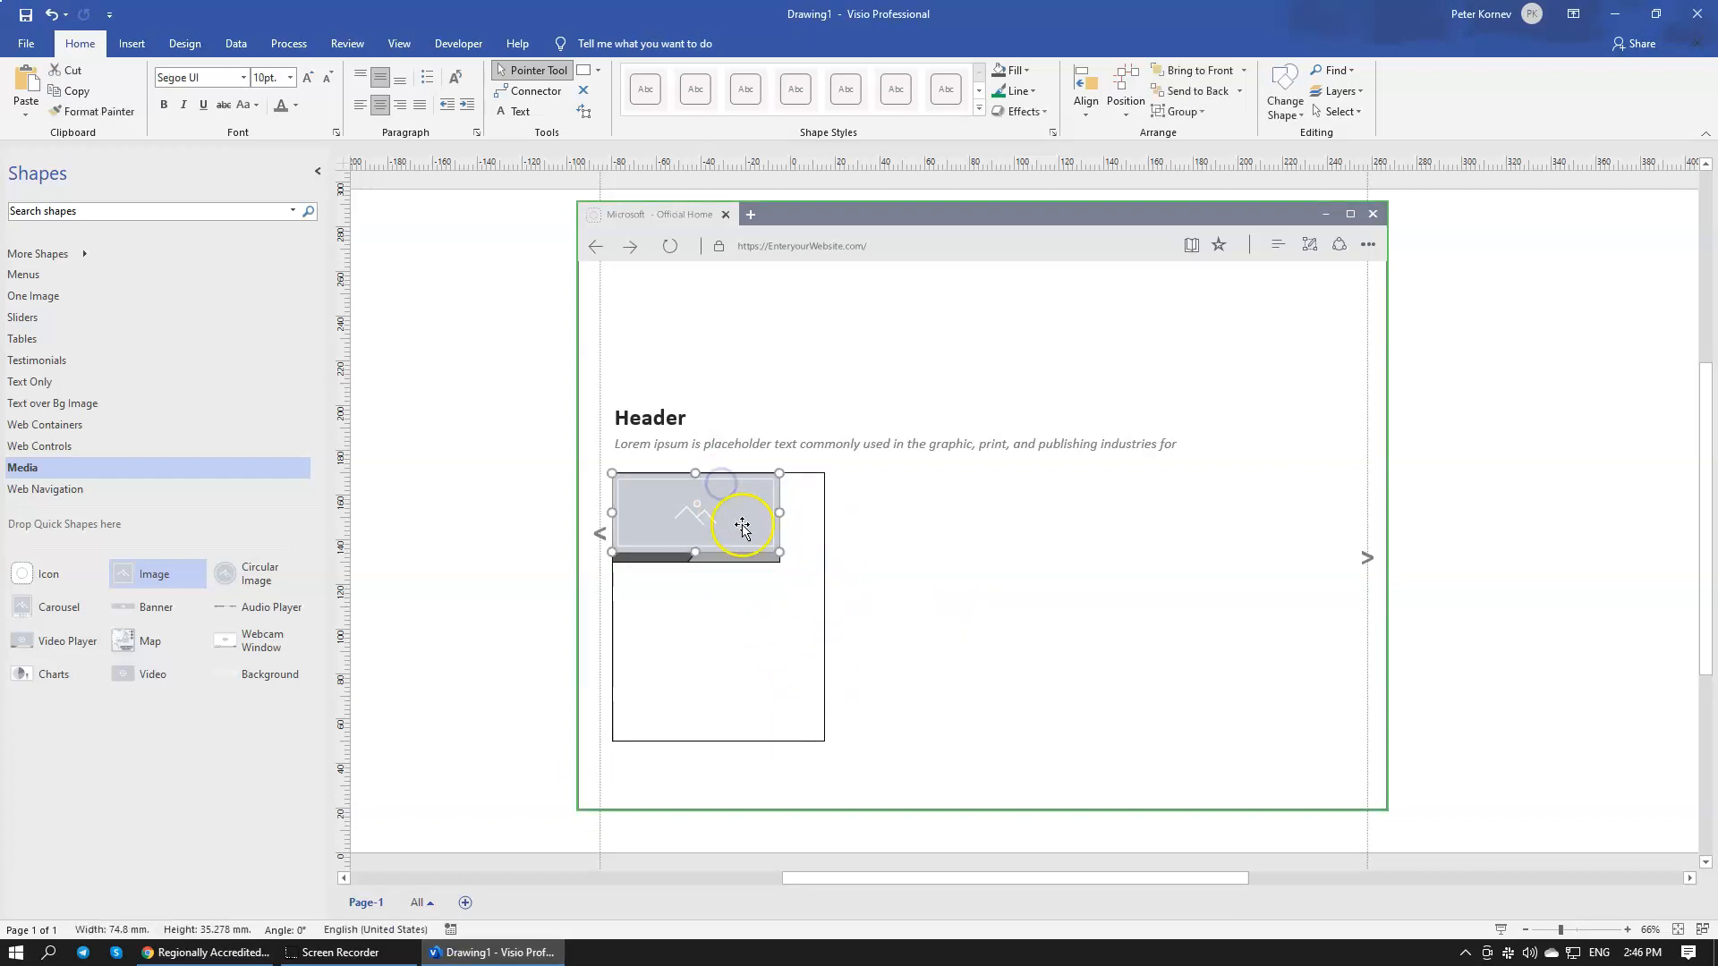
left_click_drag(781, 516, 833, 556)
left_click(953, 581)
left_click(706, 564)
left_click_drag(715, 570, 723, 566)
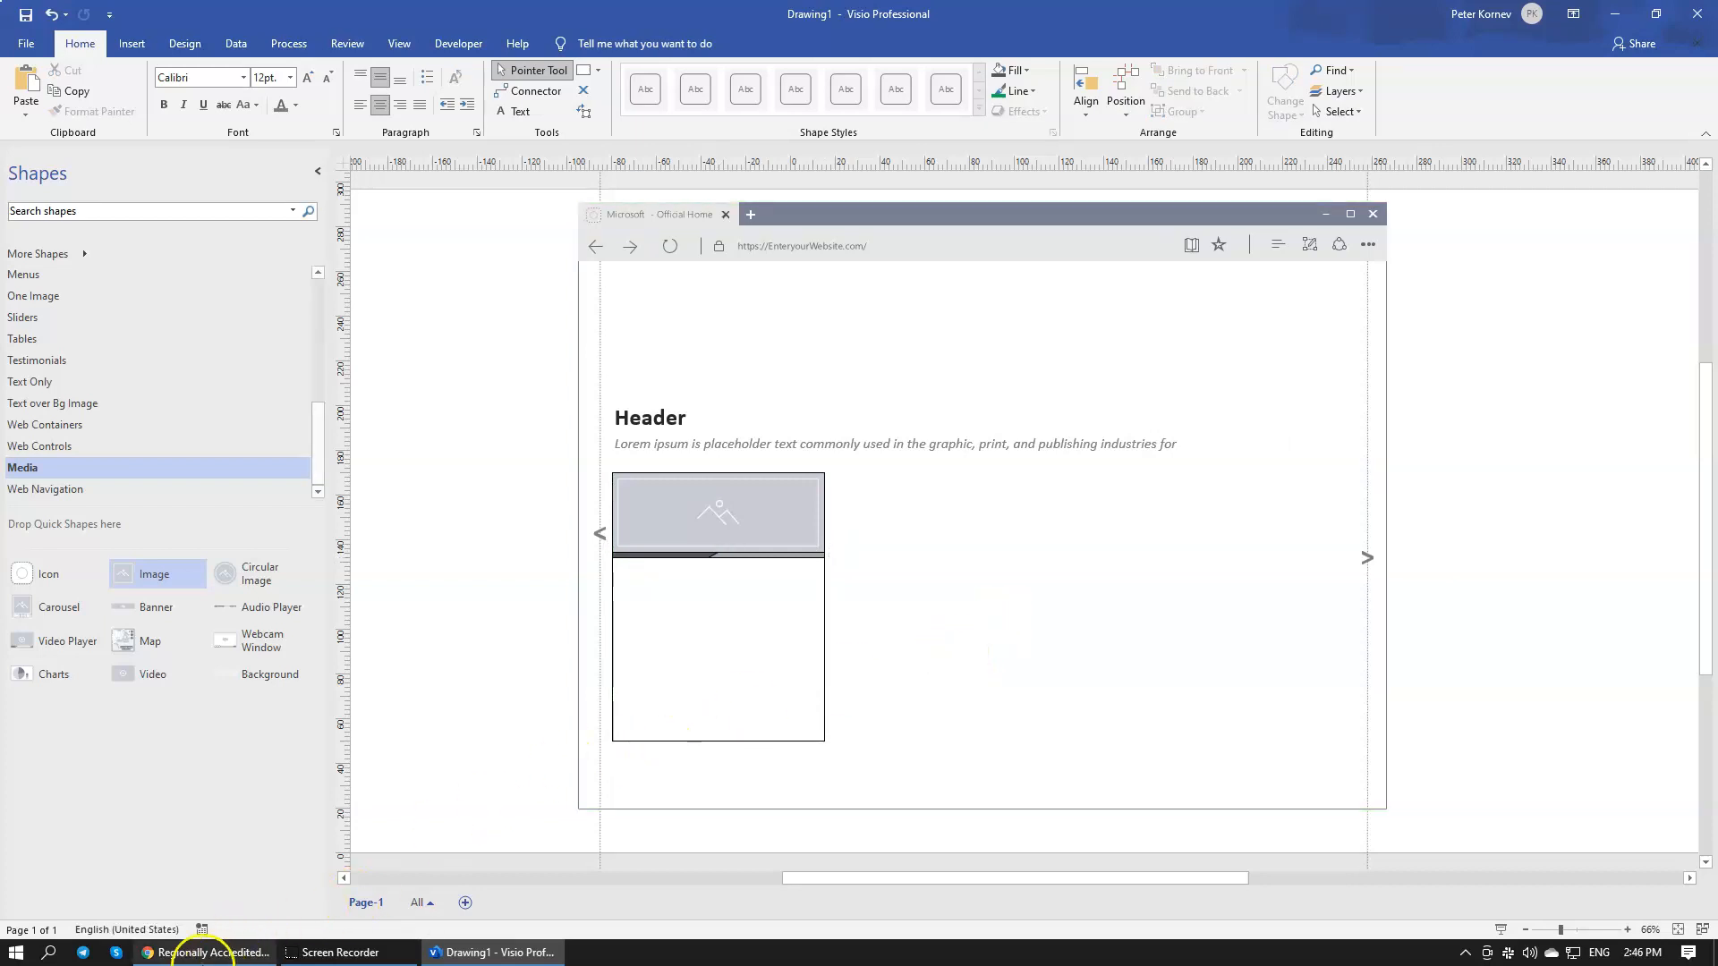
Step: Check the card layout on the Rasmussen page, then duplicate the Header text in Visio and place the copy inside the card below the strip
left_click(206, 952)
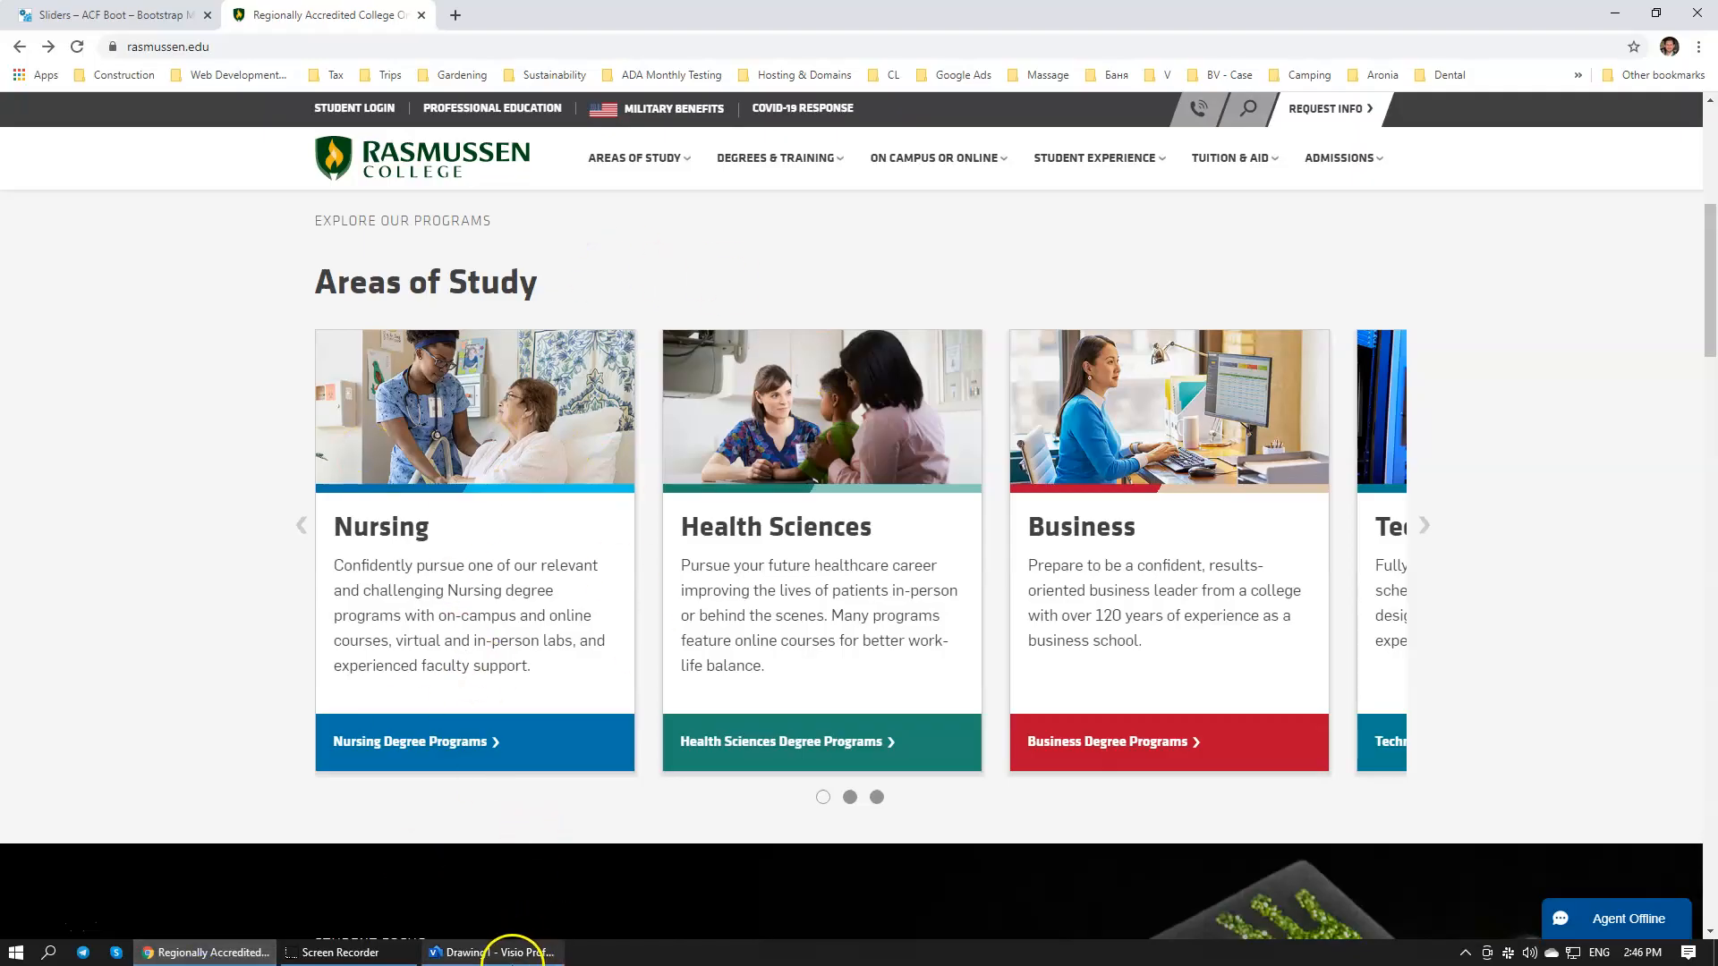
left_click(515, 956)
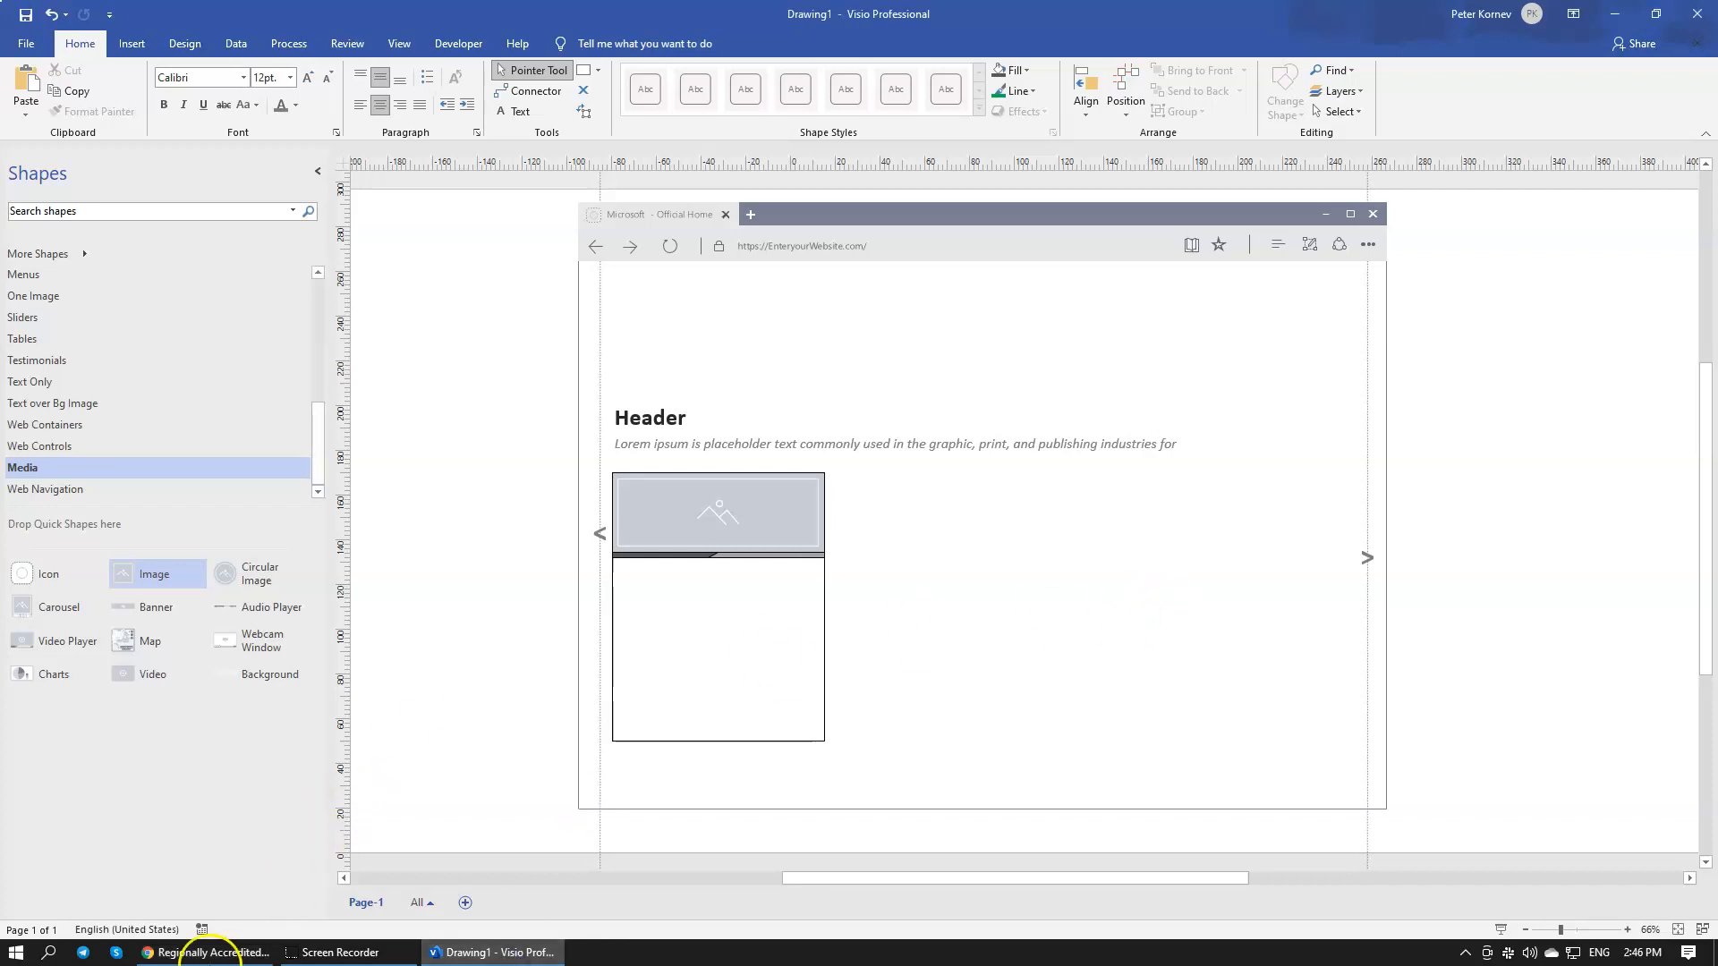
left_click(208, 953)
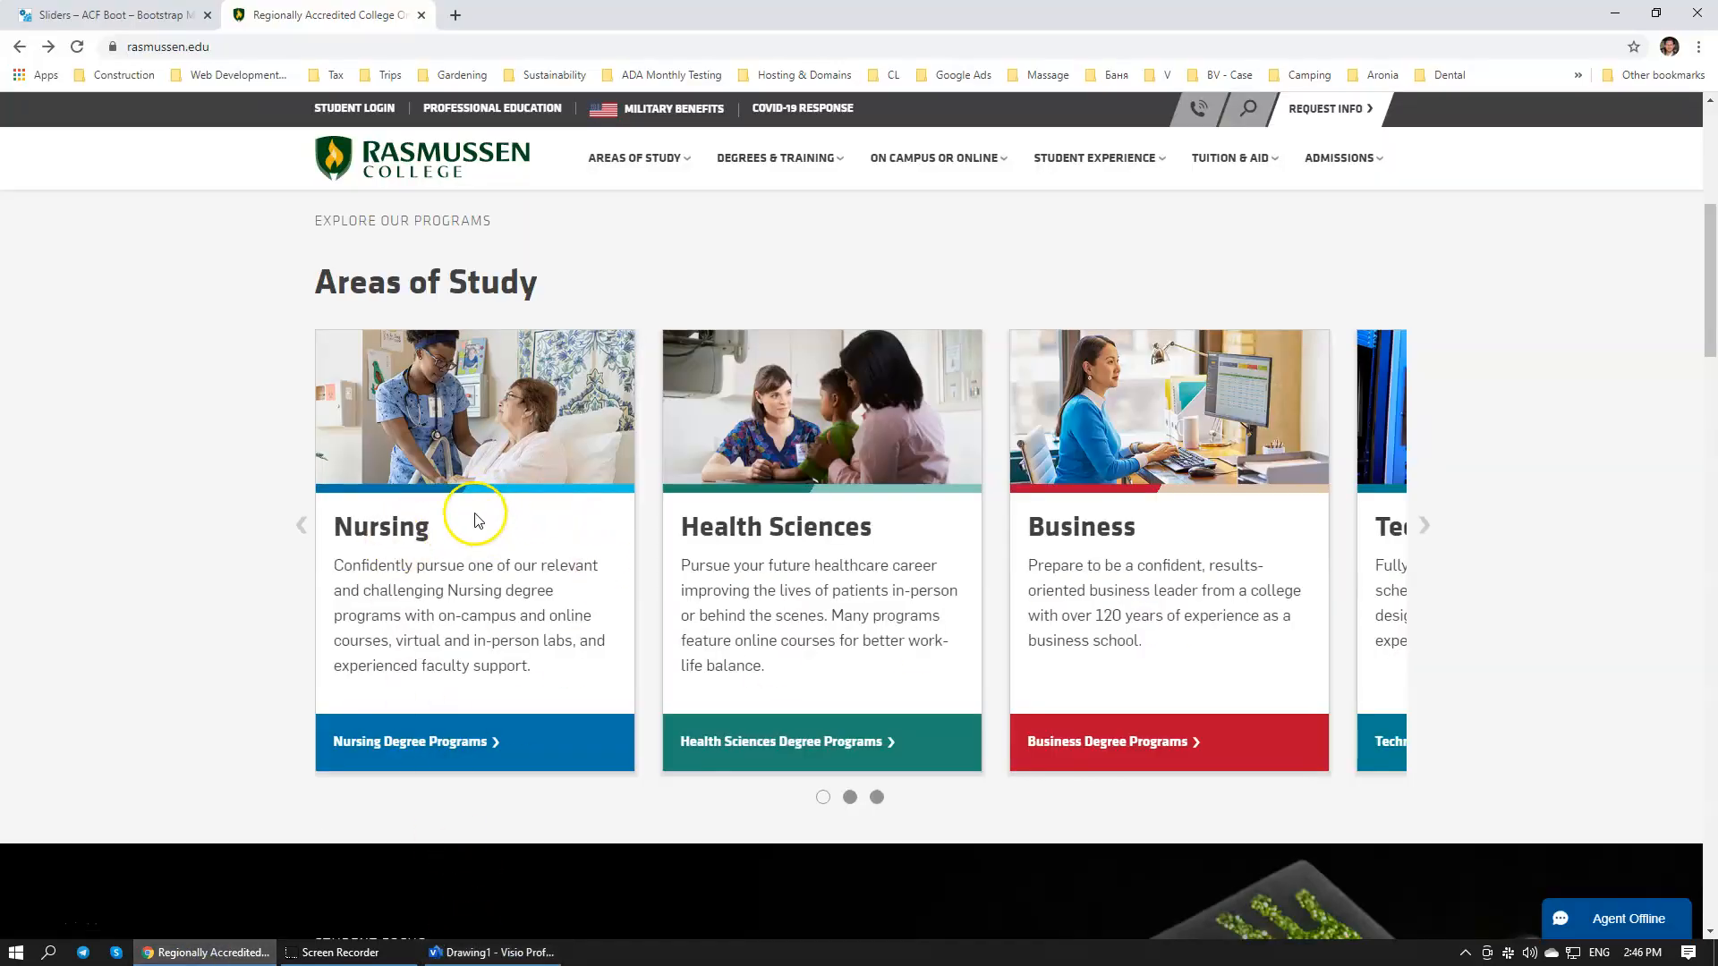
left_click(483, 952)
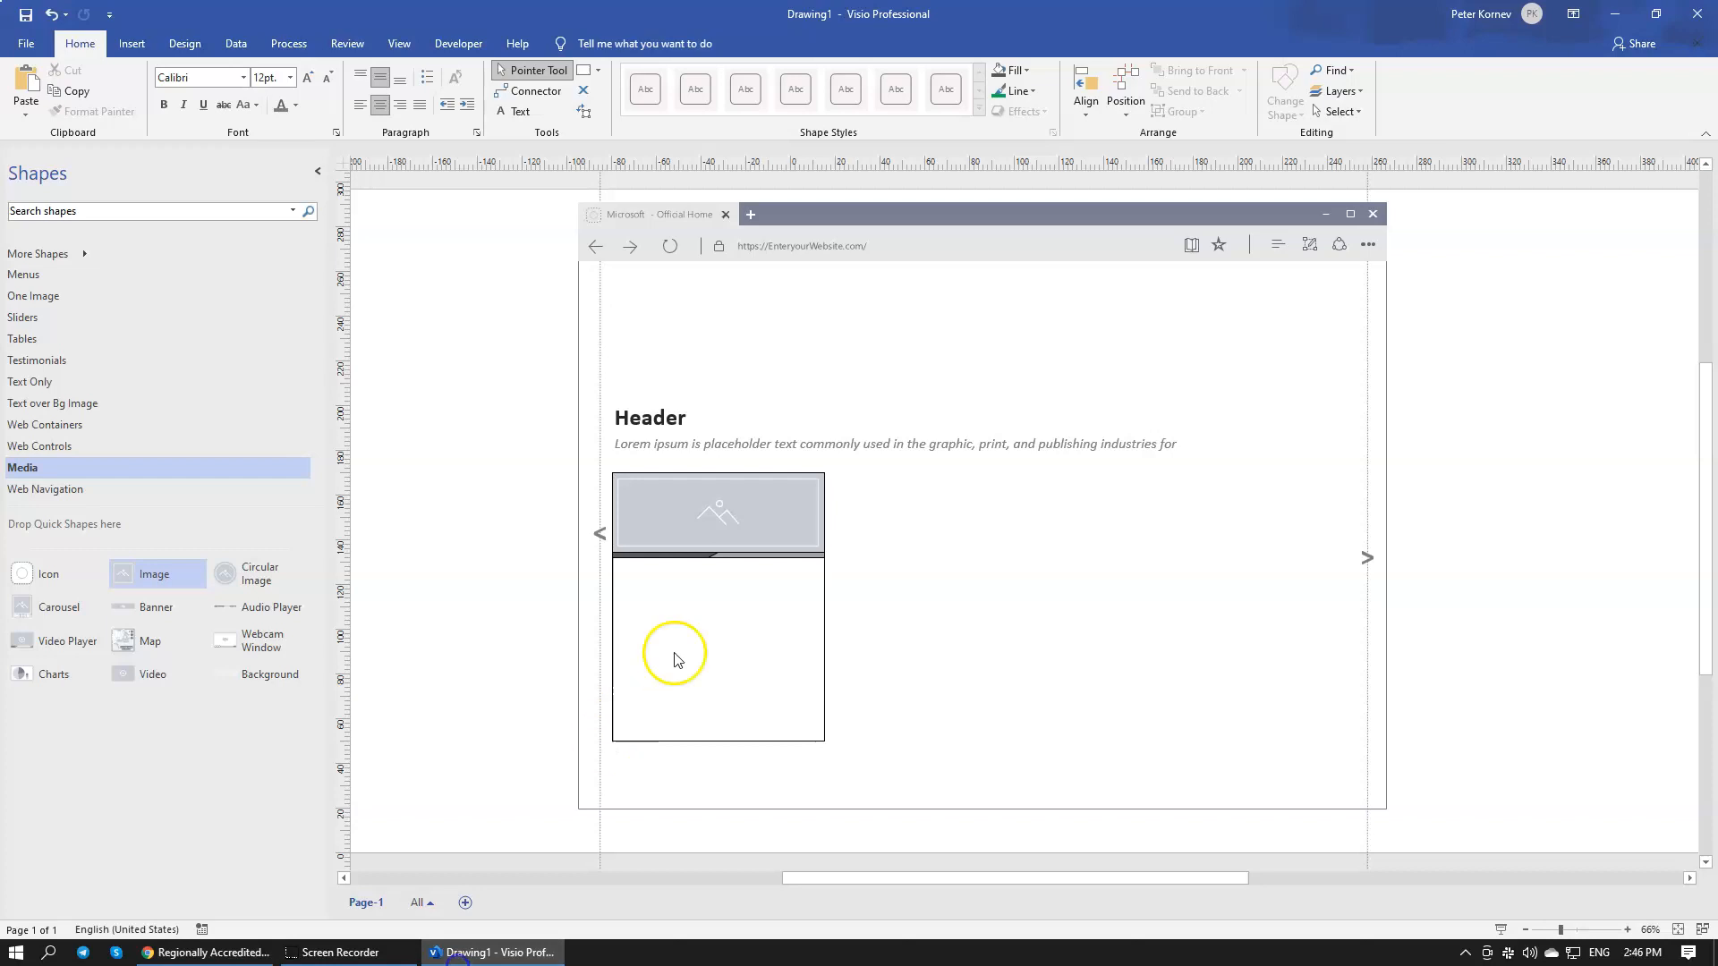
left_click(658, 416)
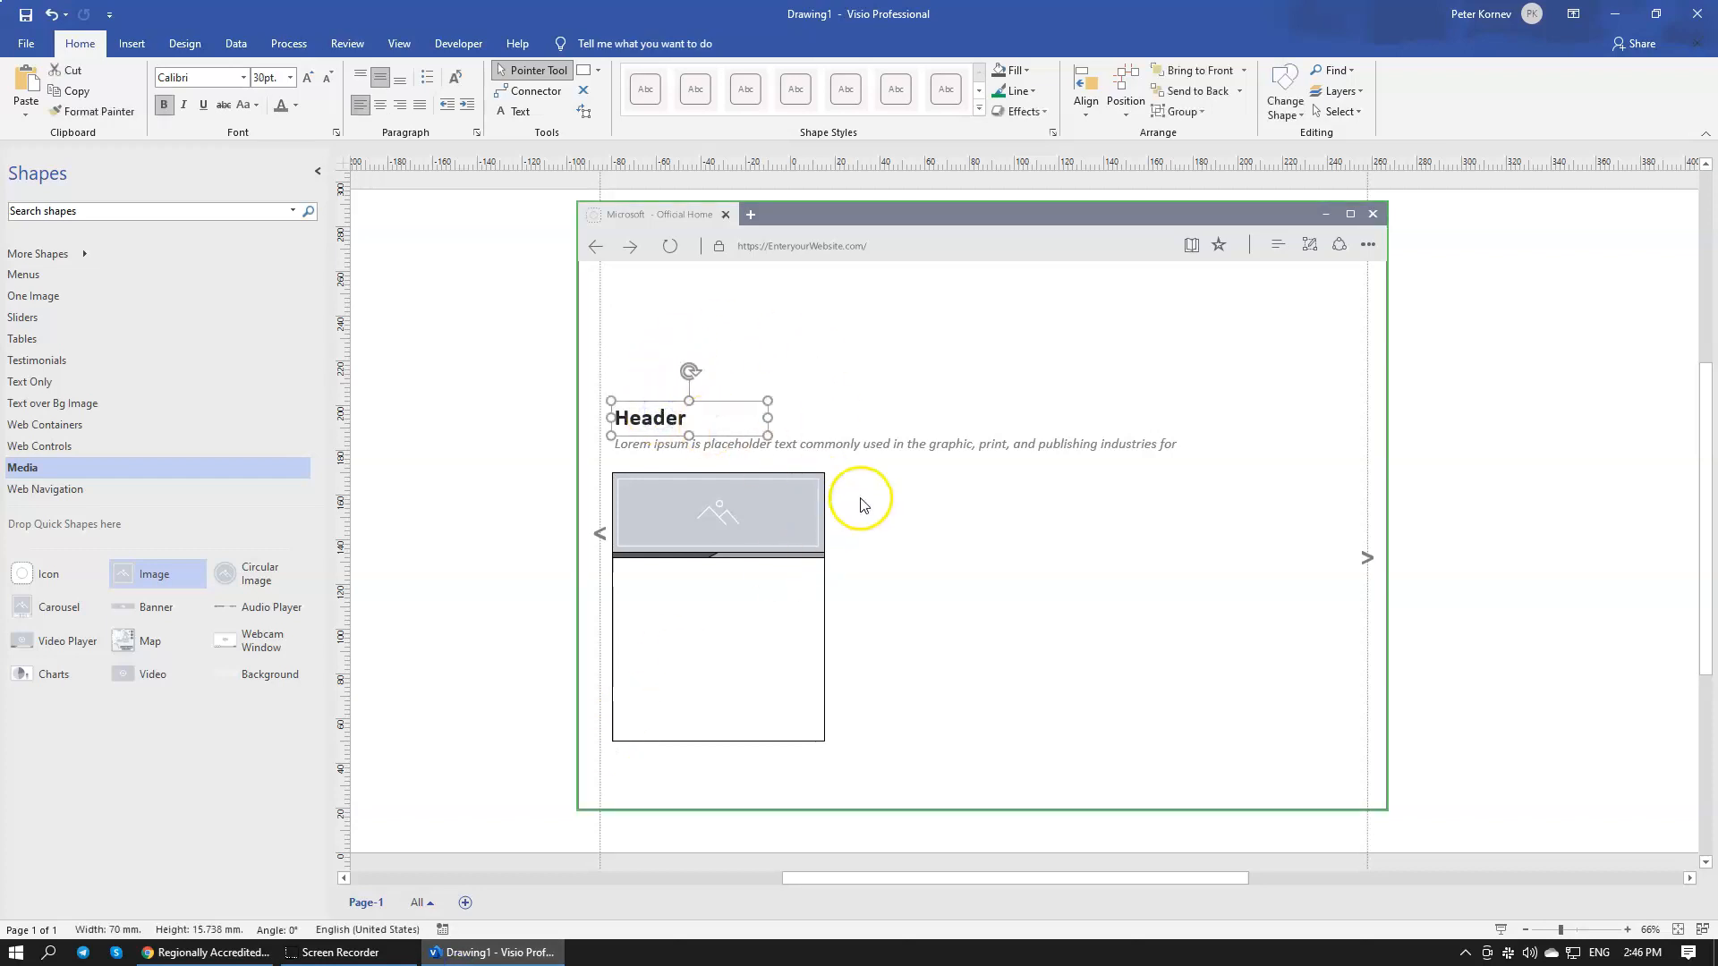
key("ctrl+z")
left_click_drag(716, 467, 685, 594)
left_click(1182, 638)
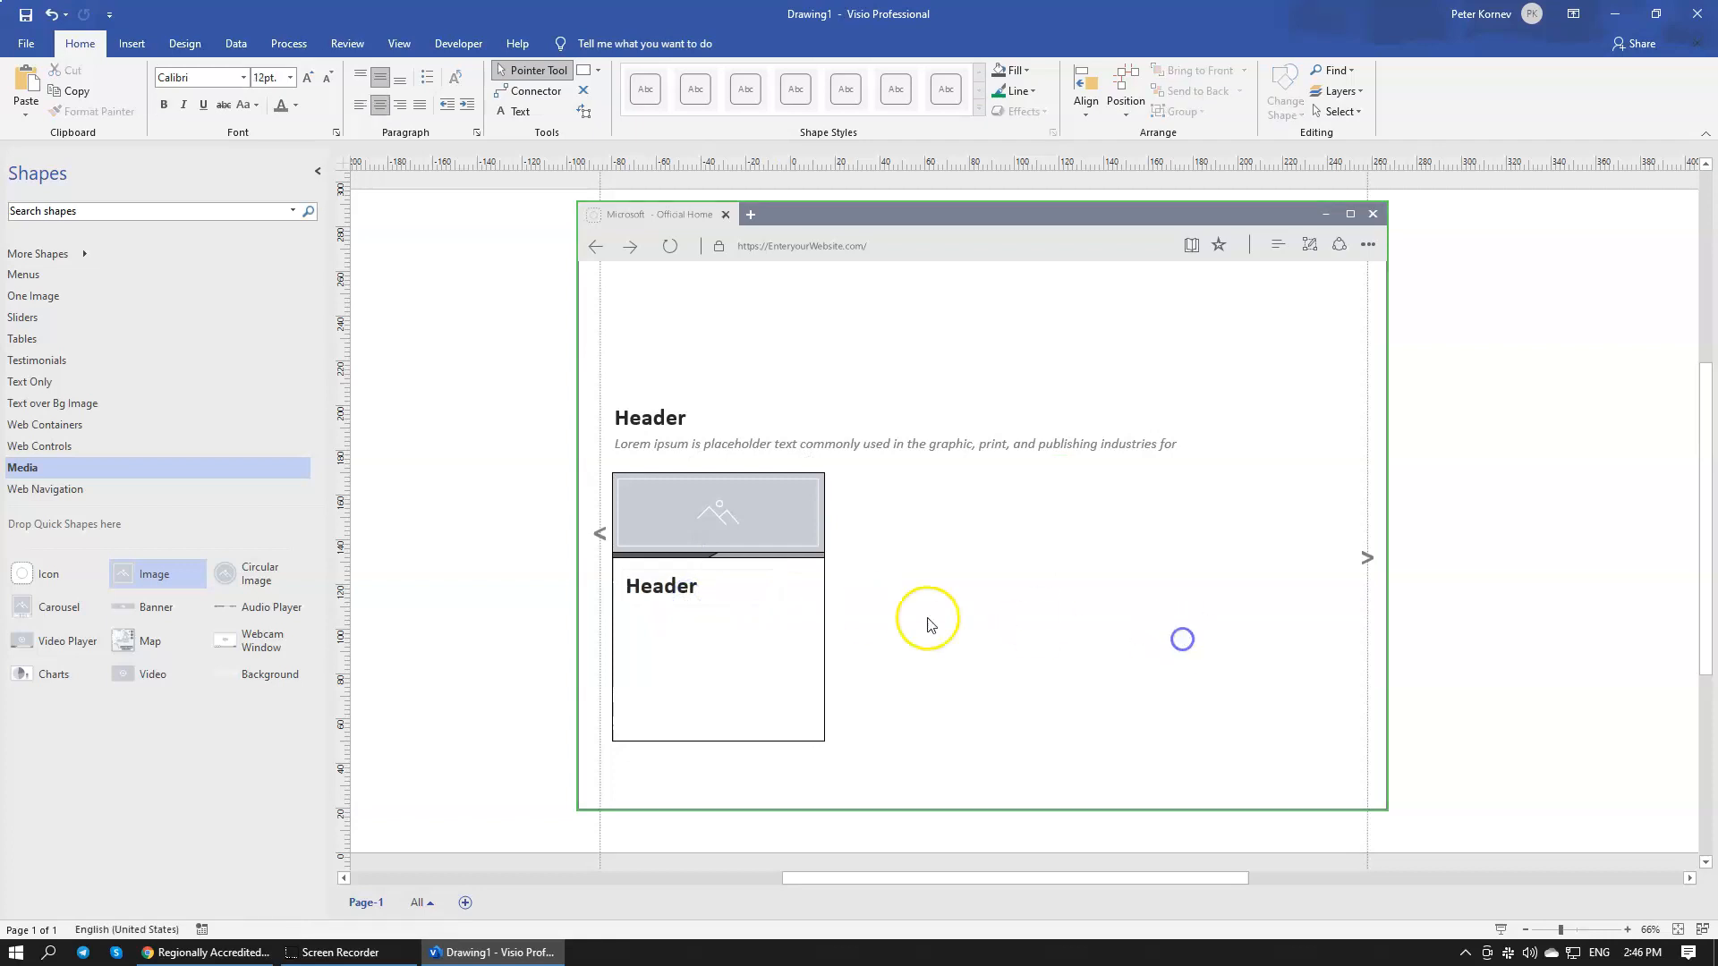
Step: Set the card header's font size to 24 pt and reduce its text box height to about 10.7 mm
left_click(696, 591)
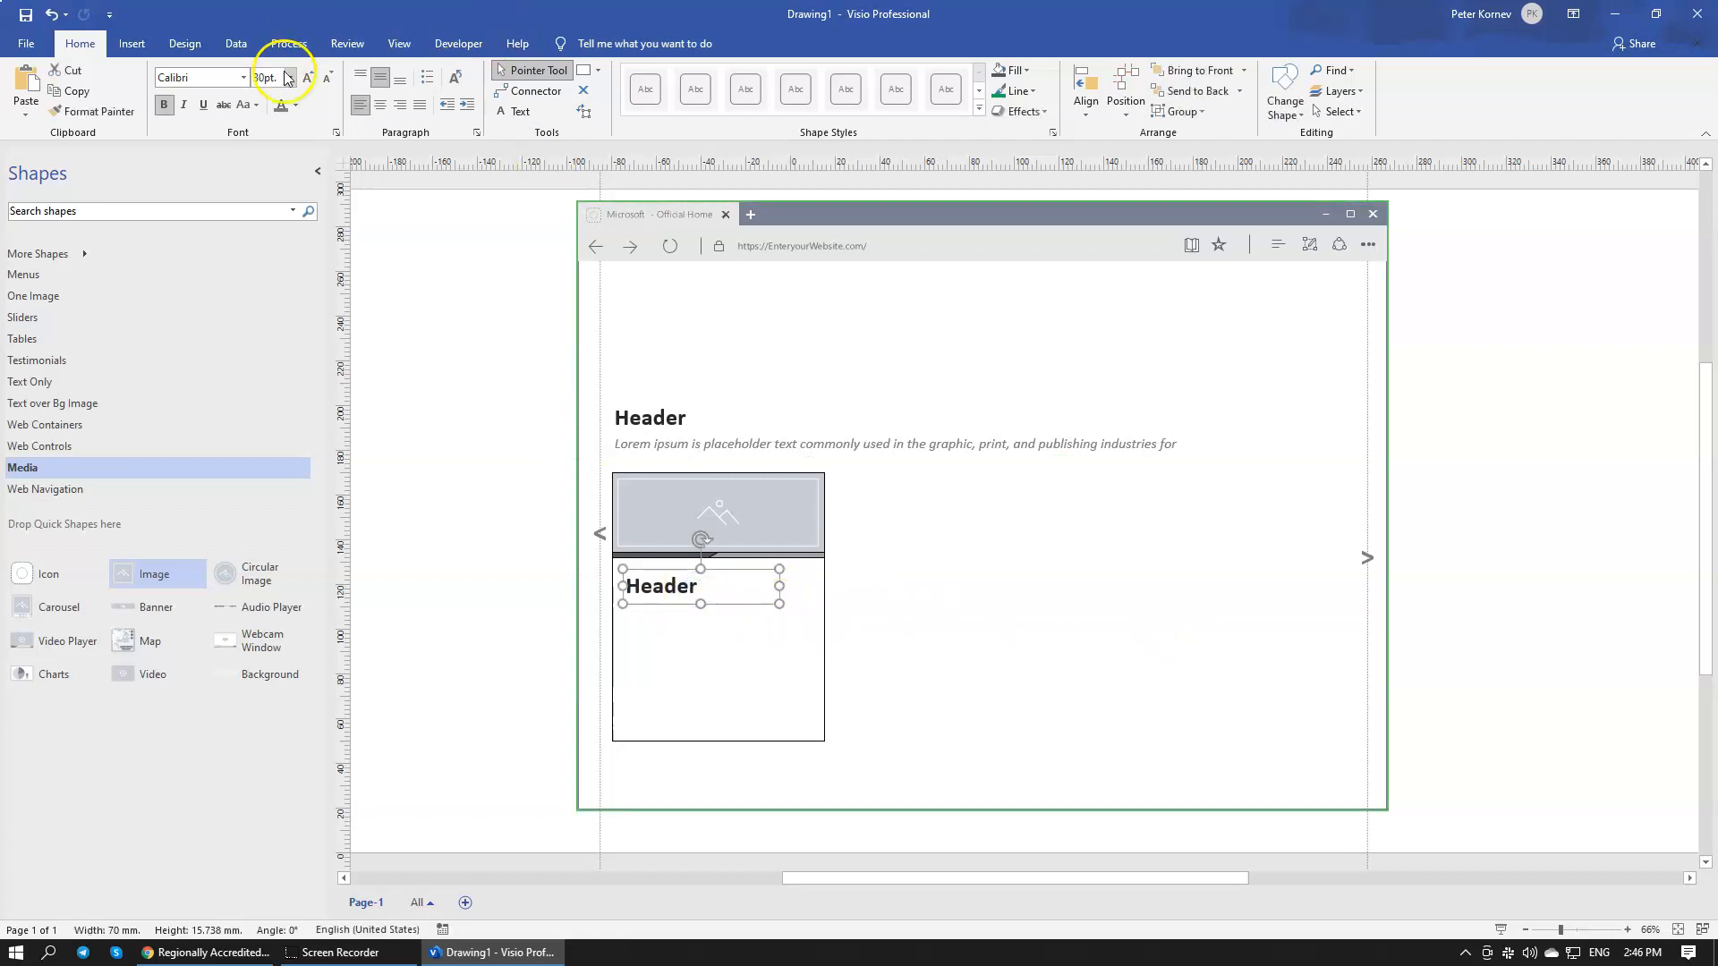
left_click(331, 78)
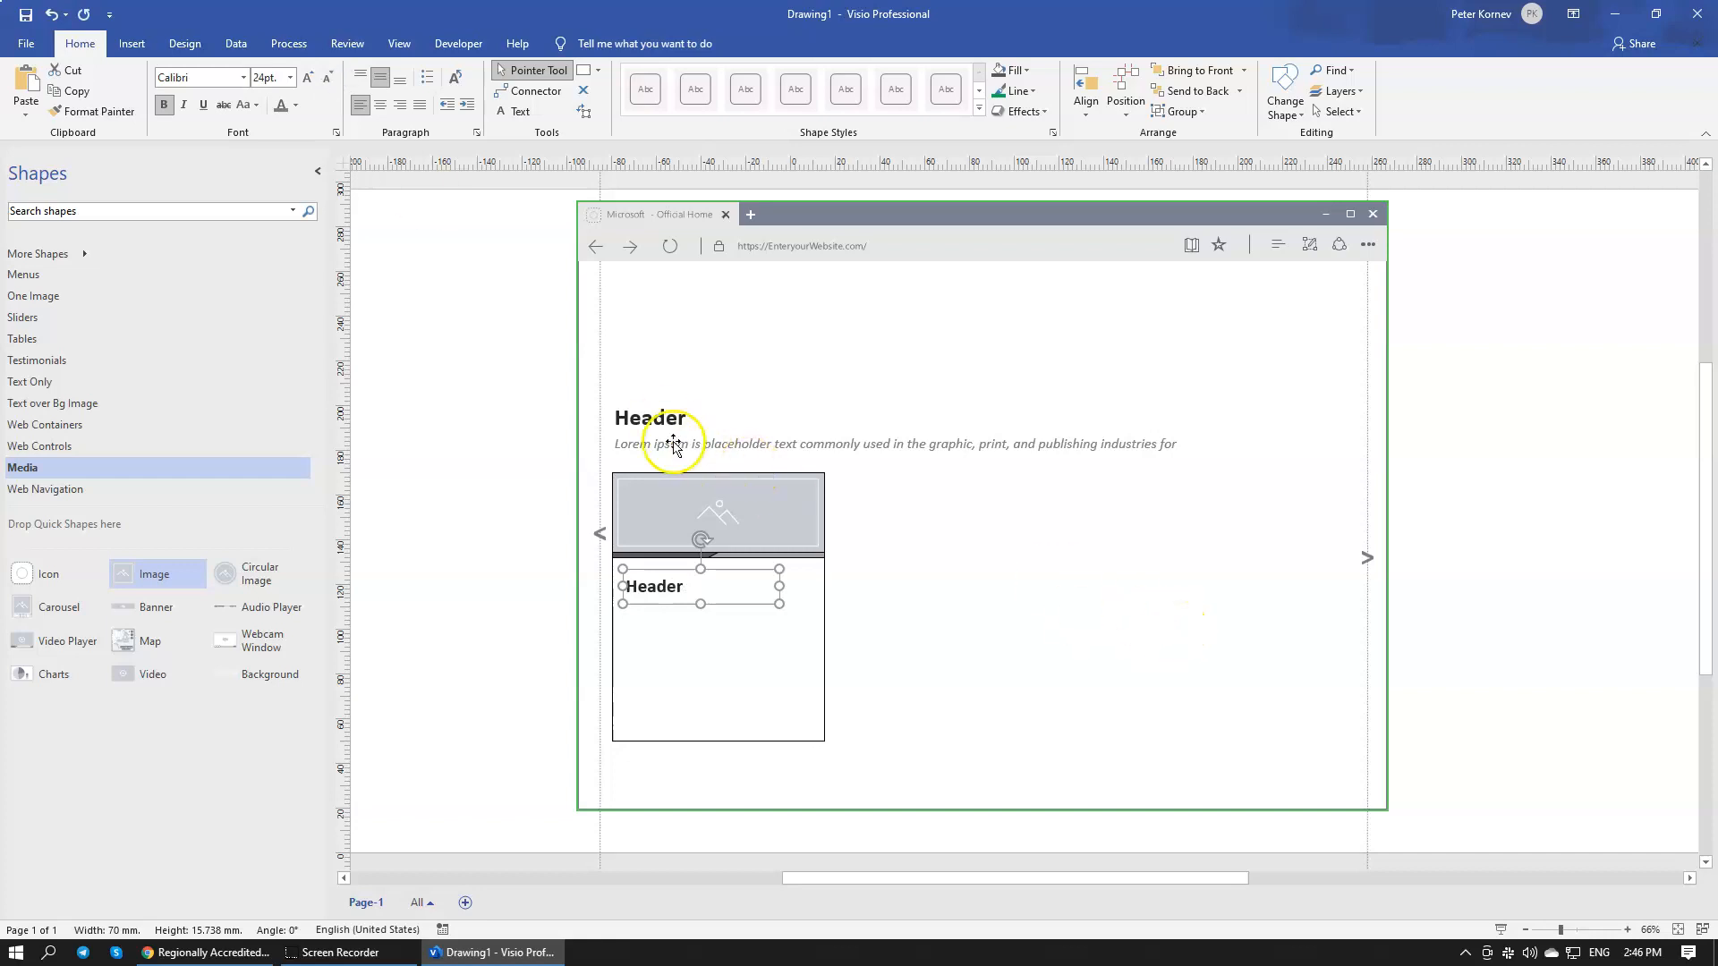
left_click(1166, 601)
left_click(667, 580)
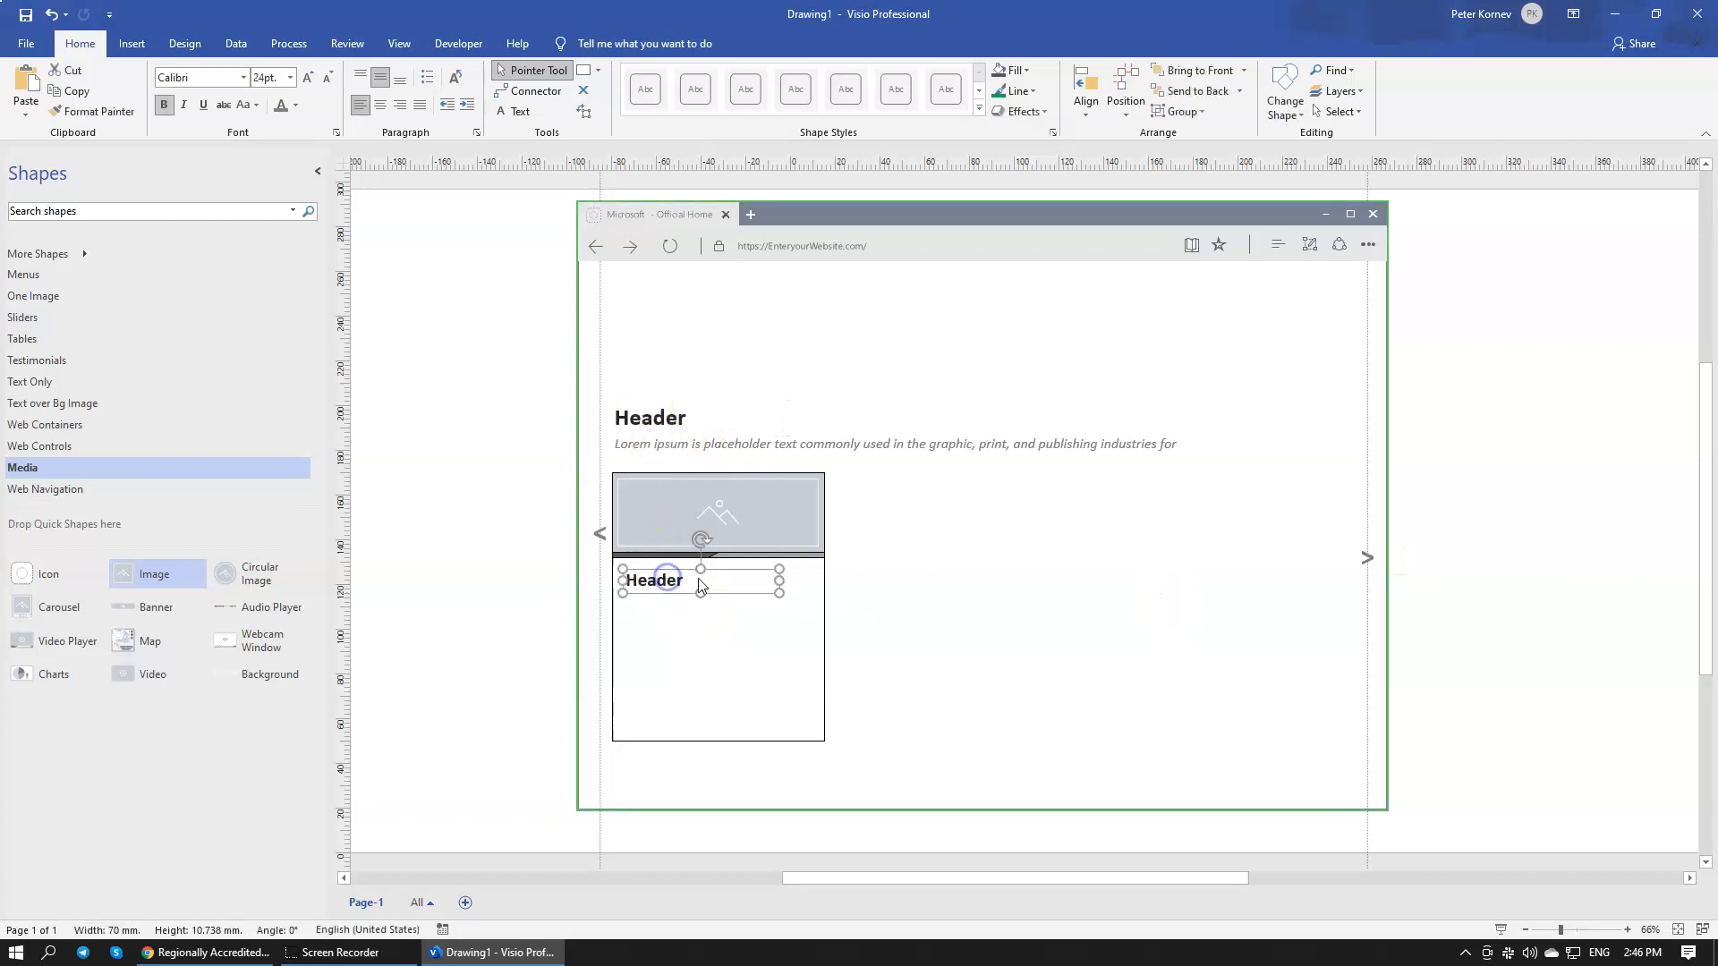
Step: Duplicate the Lorem ipsum subtitle, place it beneath the card header, and resize it to 70 mm wide and about 41 mm high
left_click(691, 444)
key("ctrl+d")
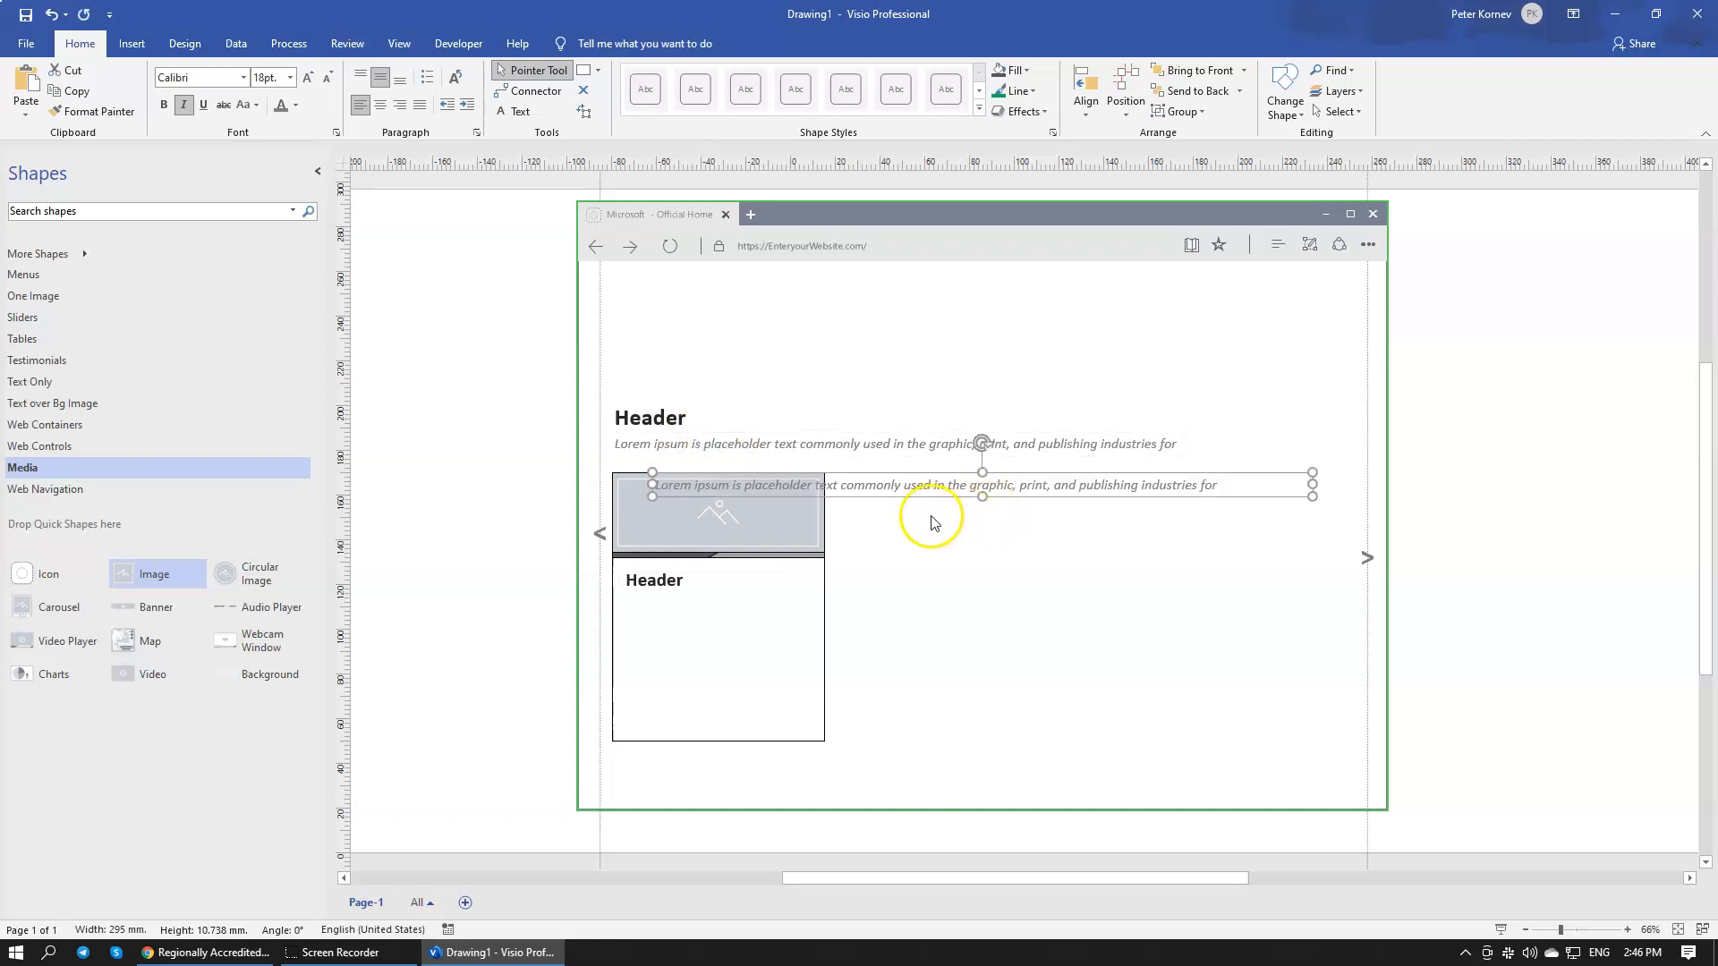
left_click_drag(923, 498, 899, 627)
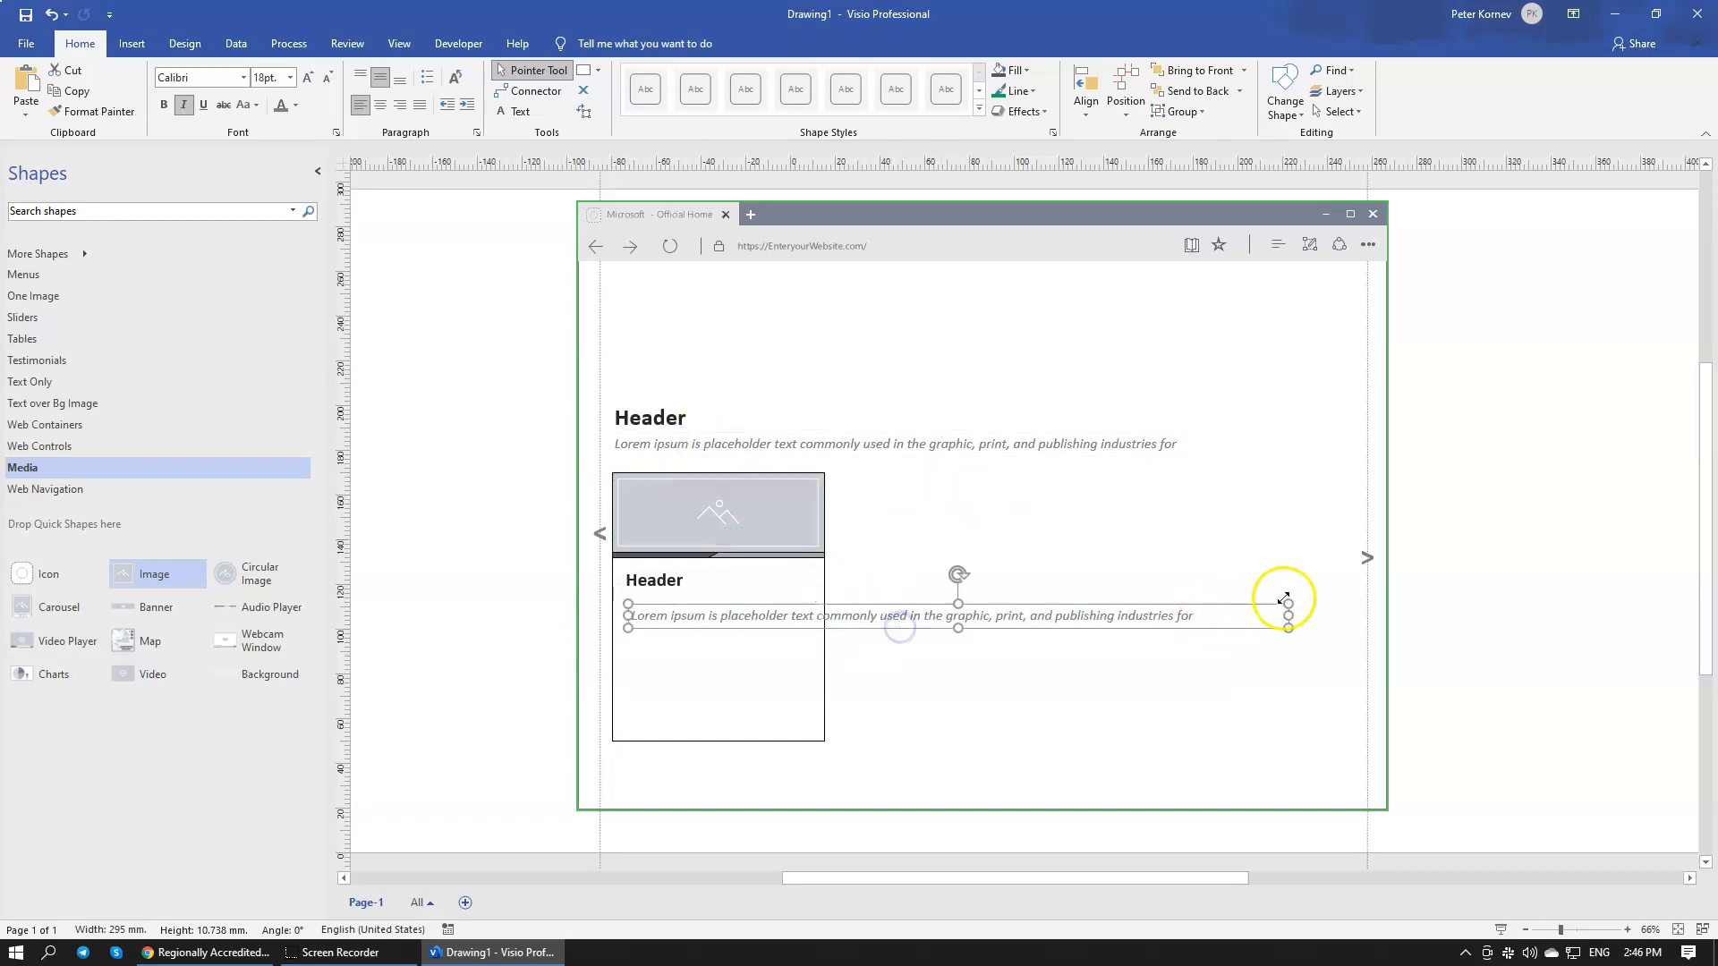
left_click_drag(1291, 616, 715, 697)
left_click_drag(705, 617, 678, 607)
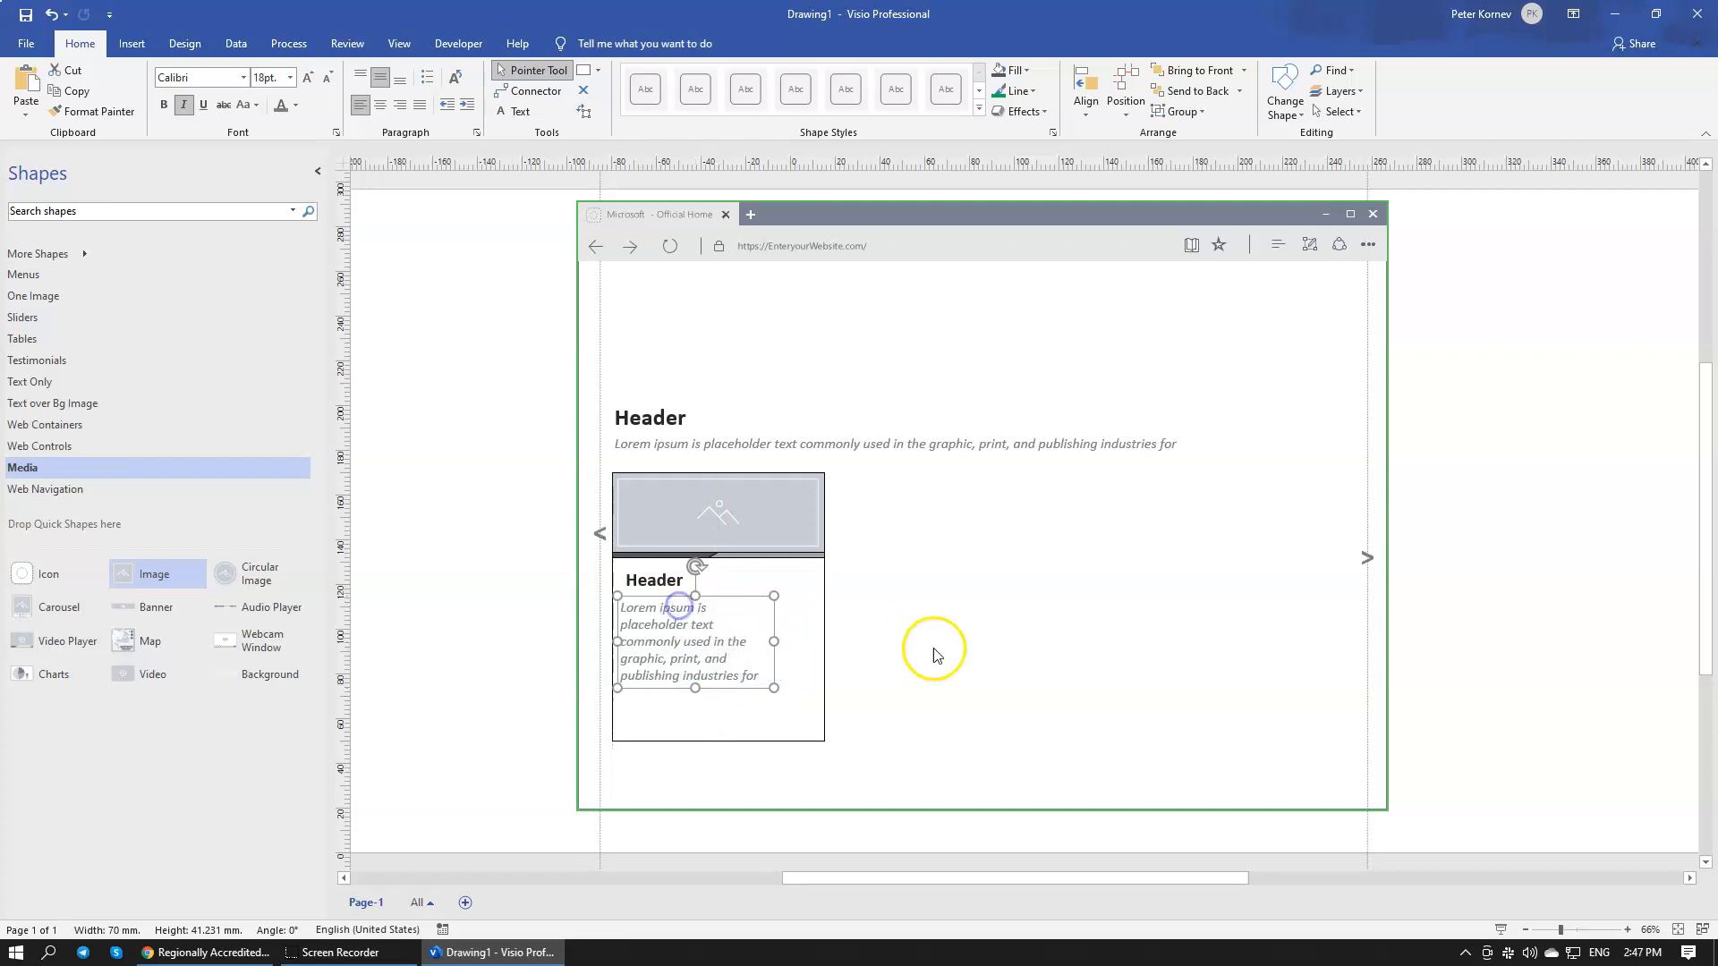
key("ctrl+z")
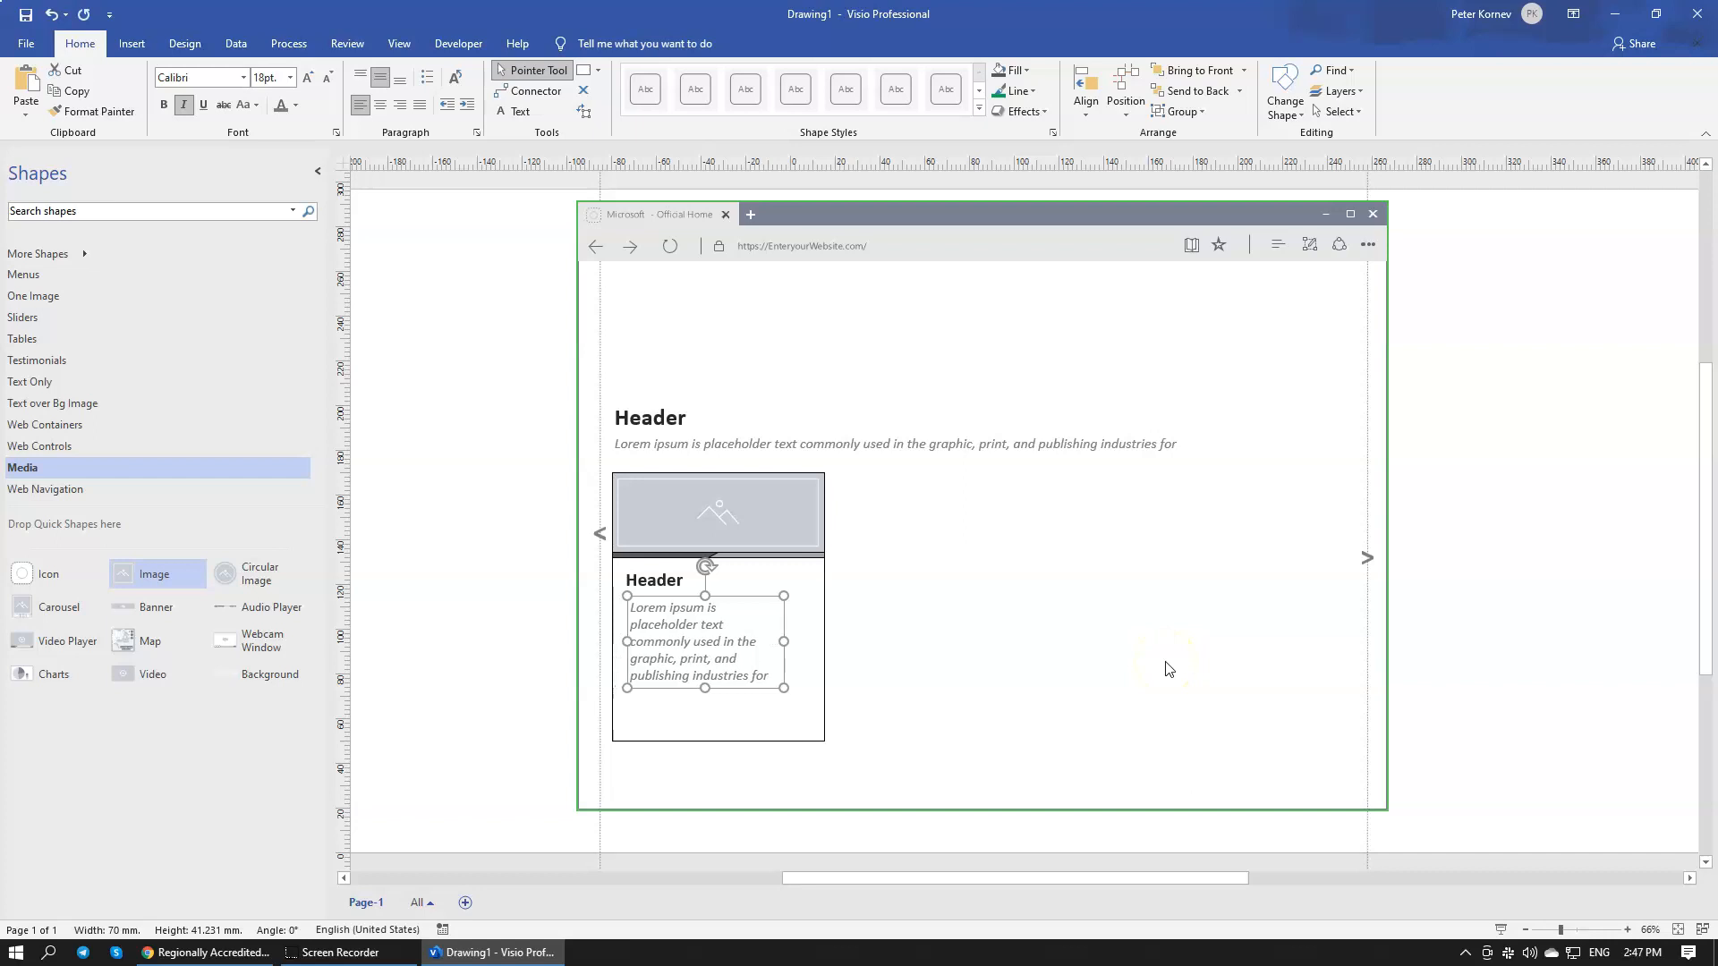
left_click(1187, 591)
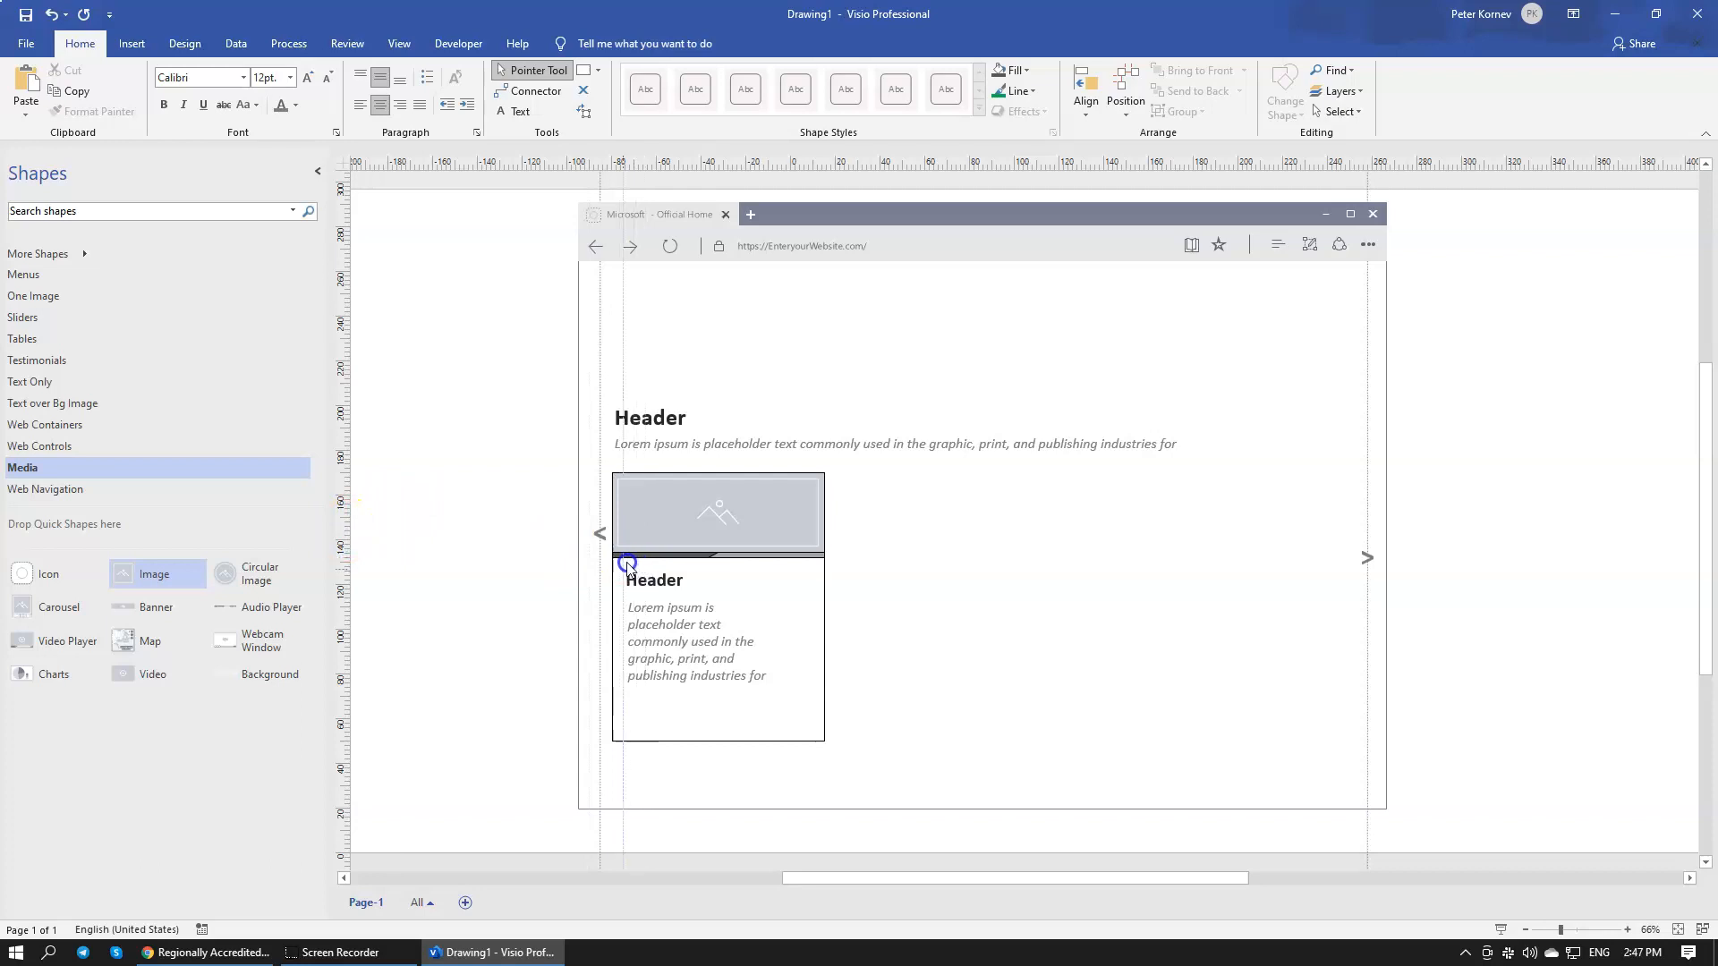
Step: Place a vertical guide along the left edge of the card's header and paragraph and nudge it slightly right to check their alignment
left_click_drag(628, 563, 628, 563)
left_click(666, 629)
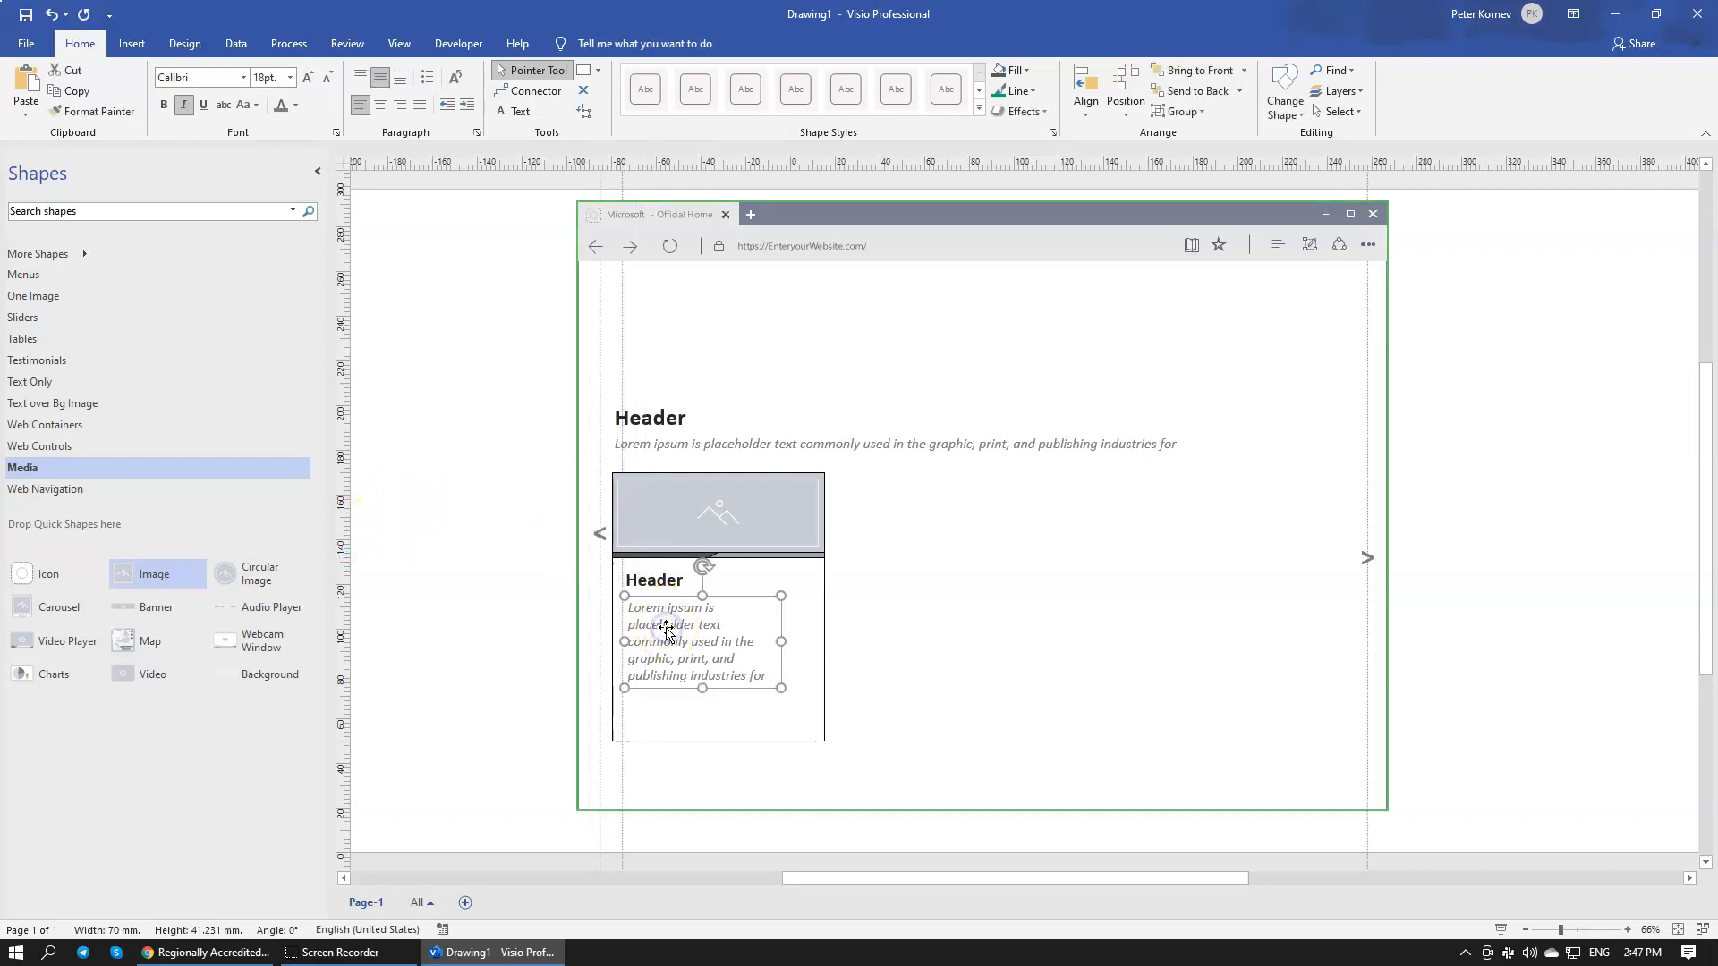
left_click(623, 330)
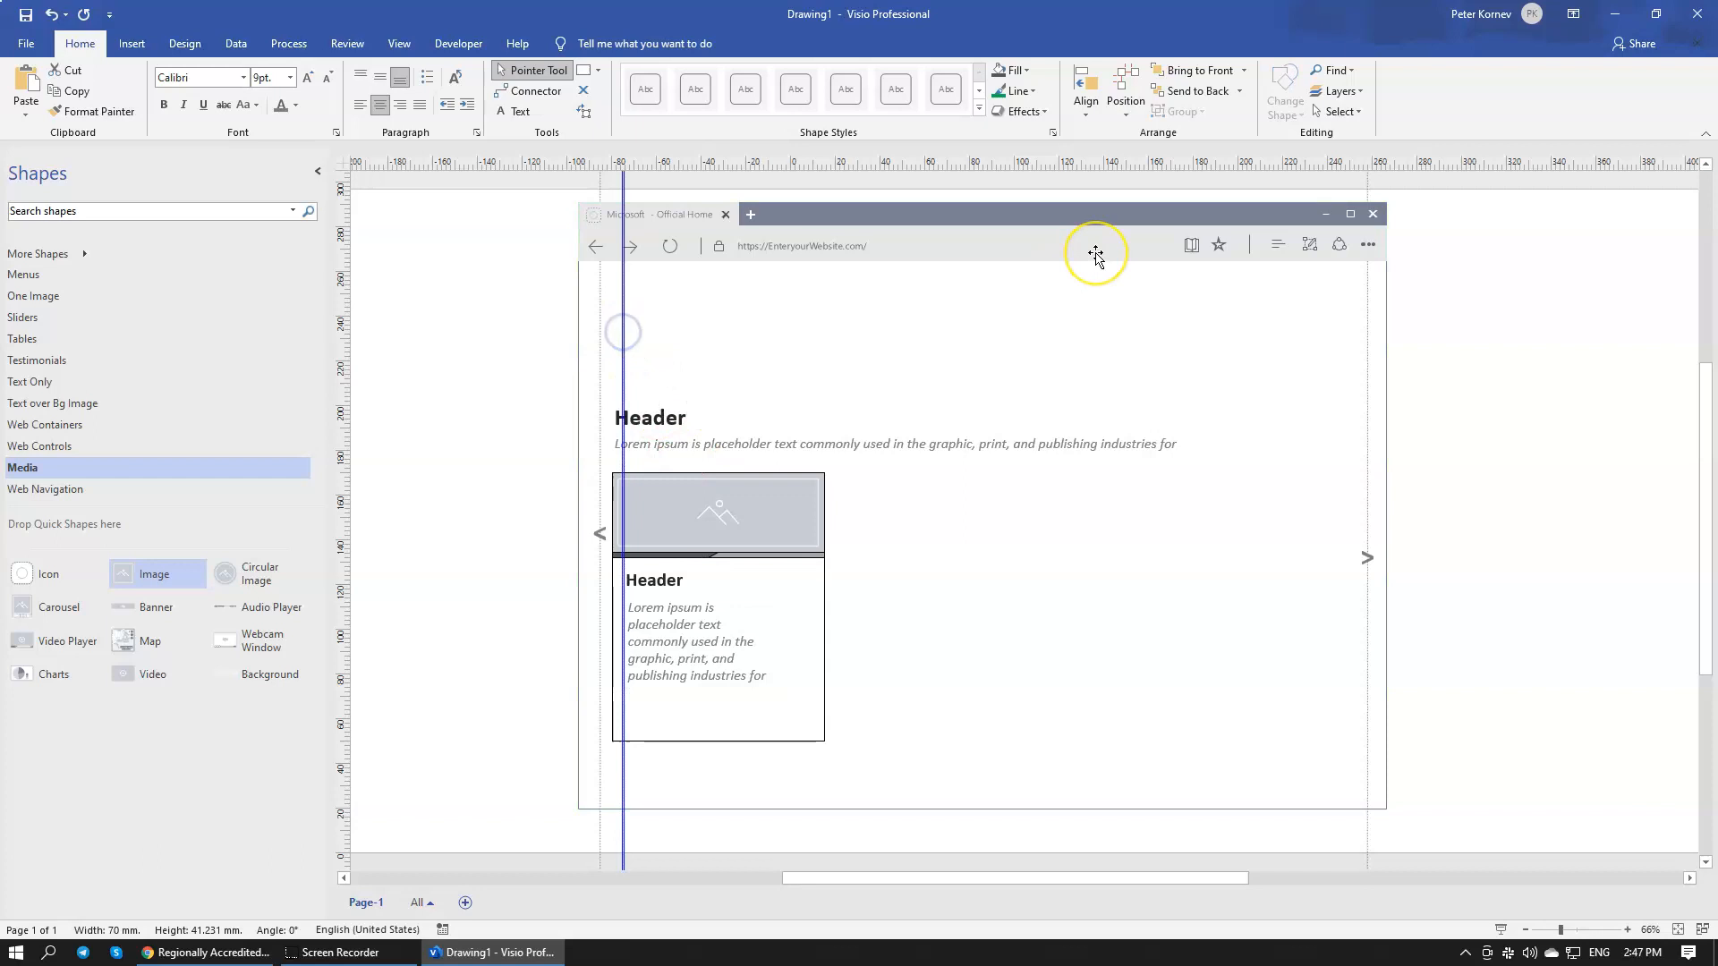
key("Right")
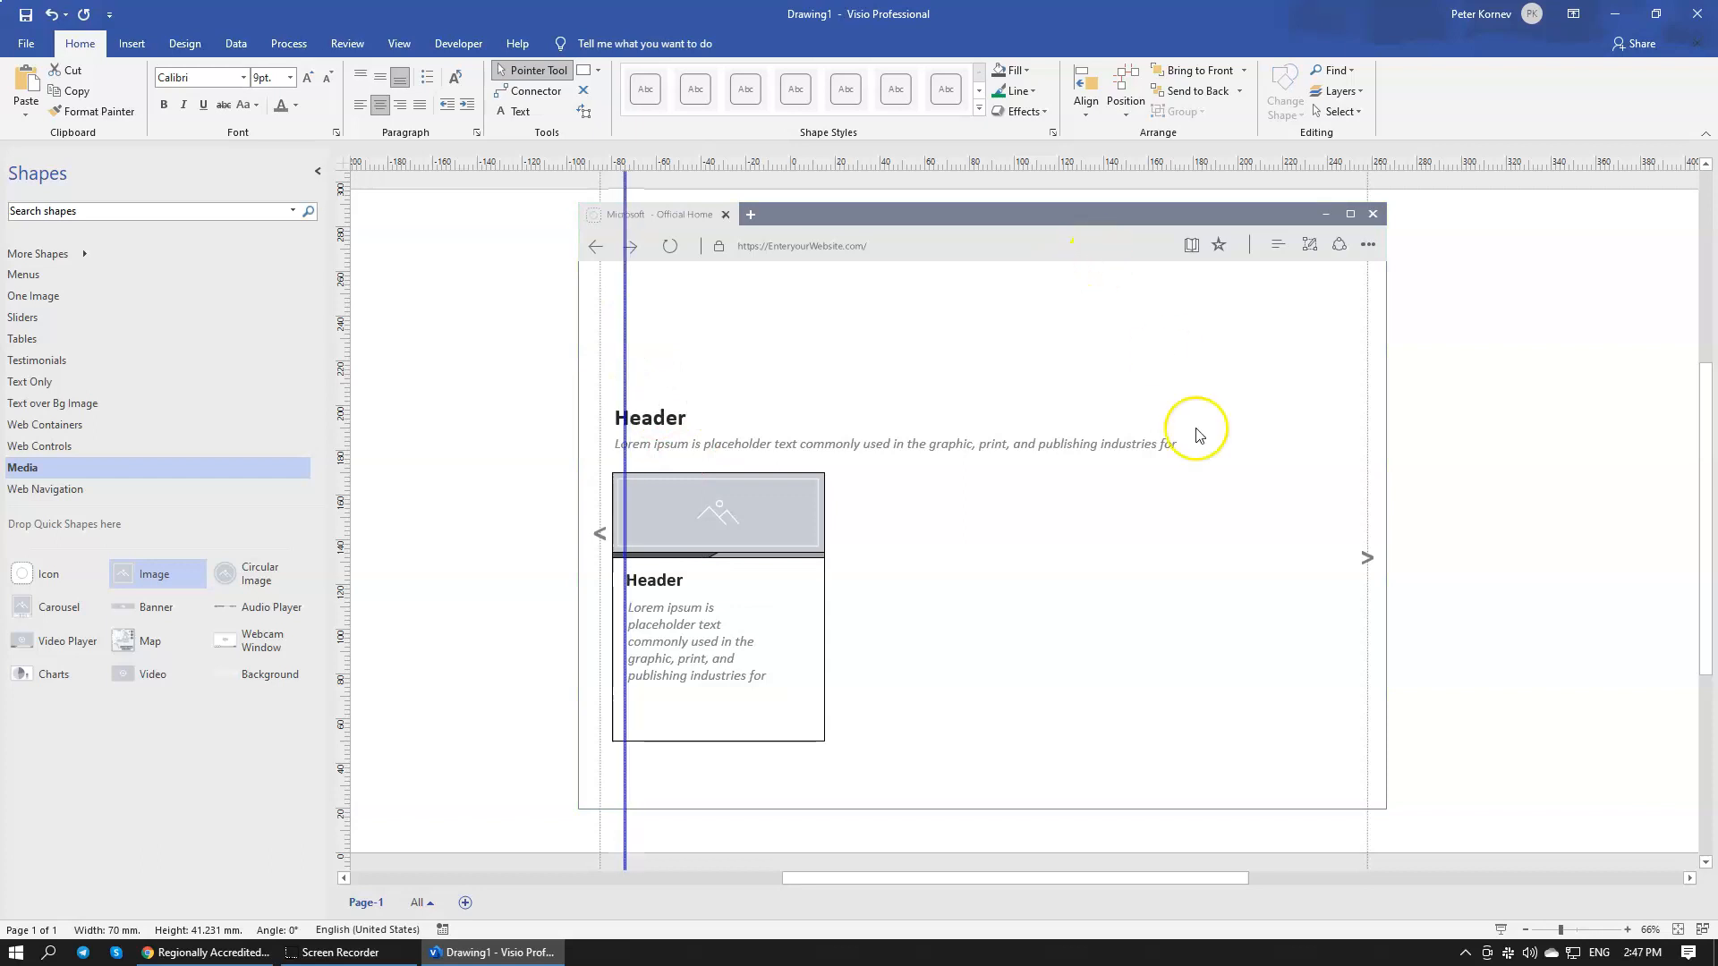
left_click(1141, 688)
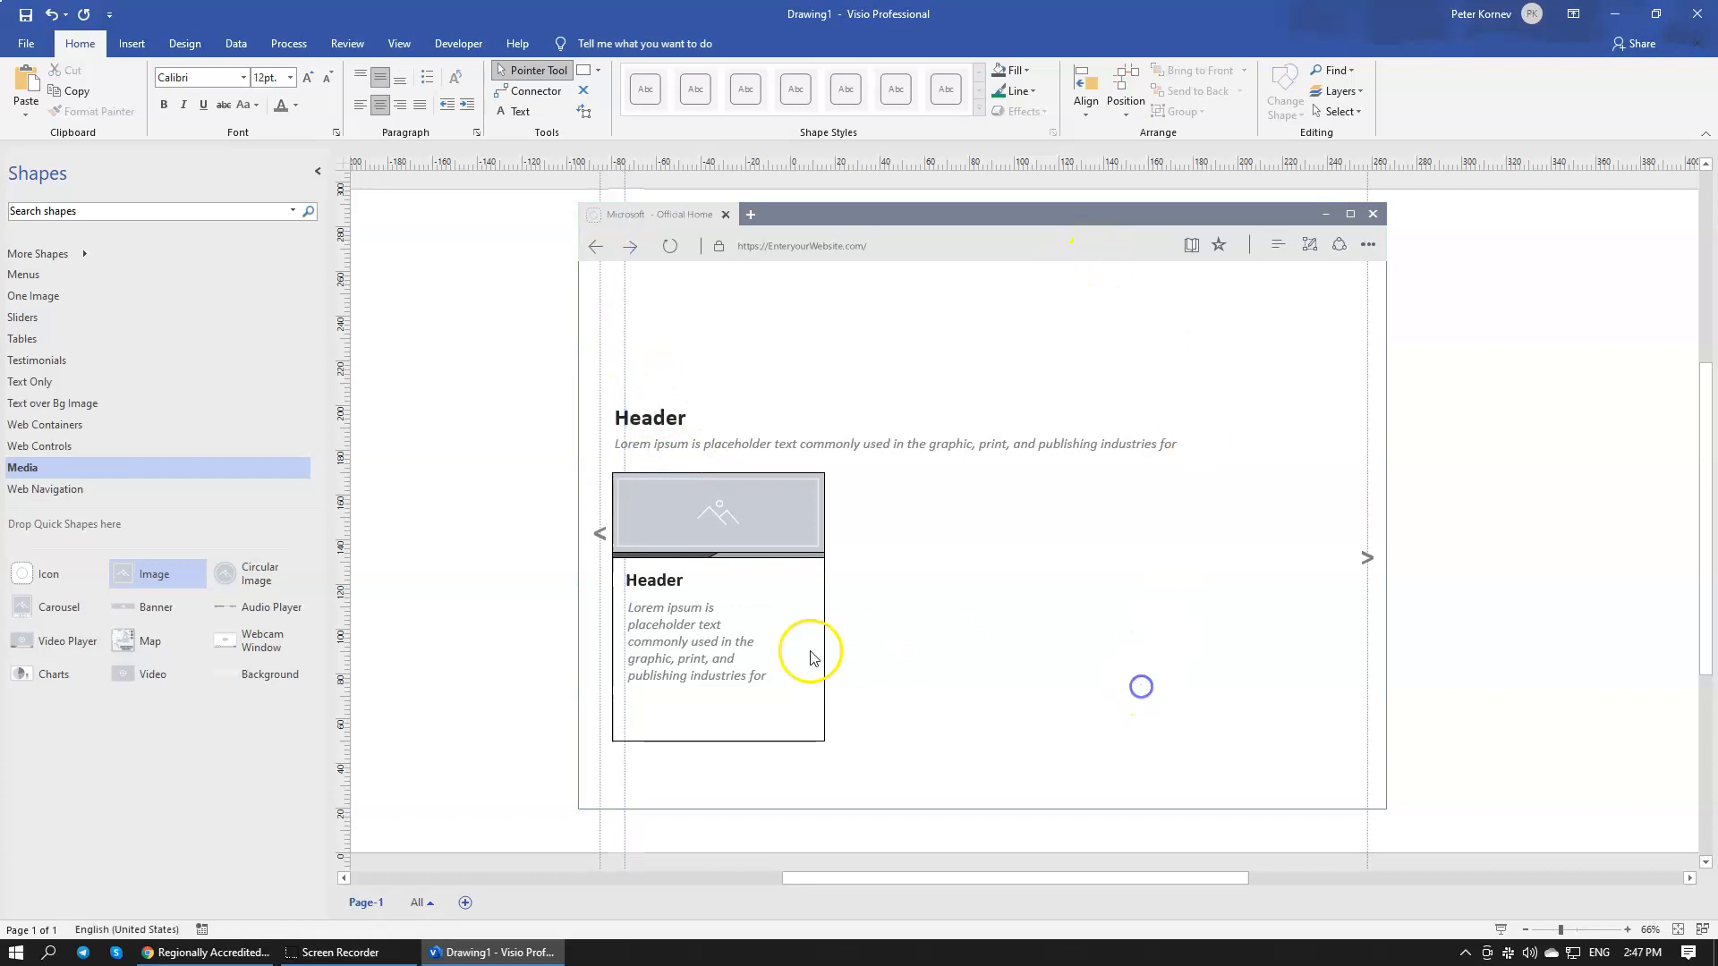
left_click(702, 654)
left_click_drag(671, 659, 671, 659)
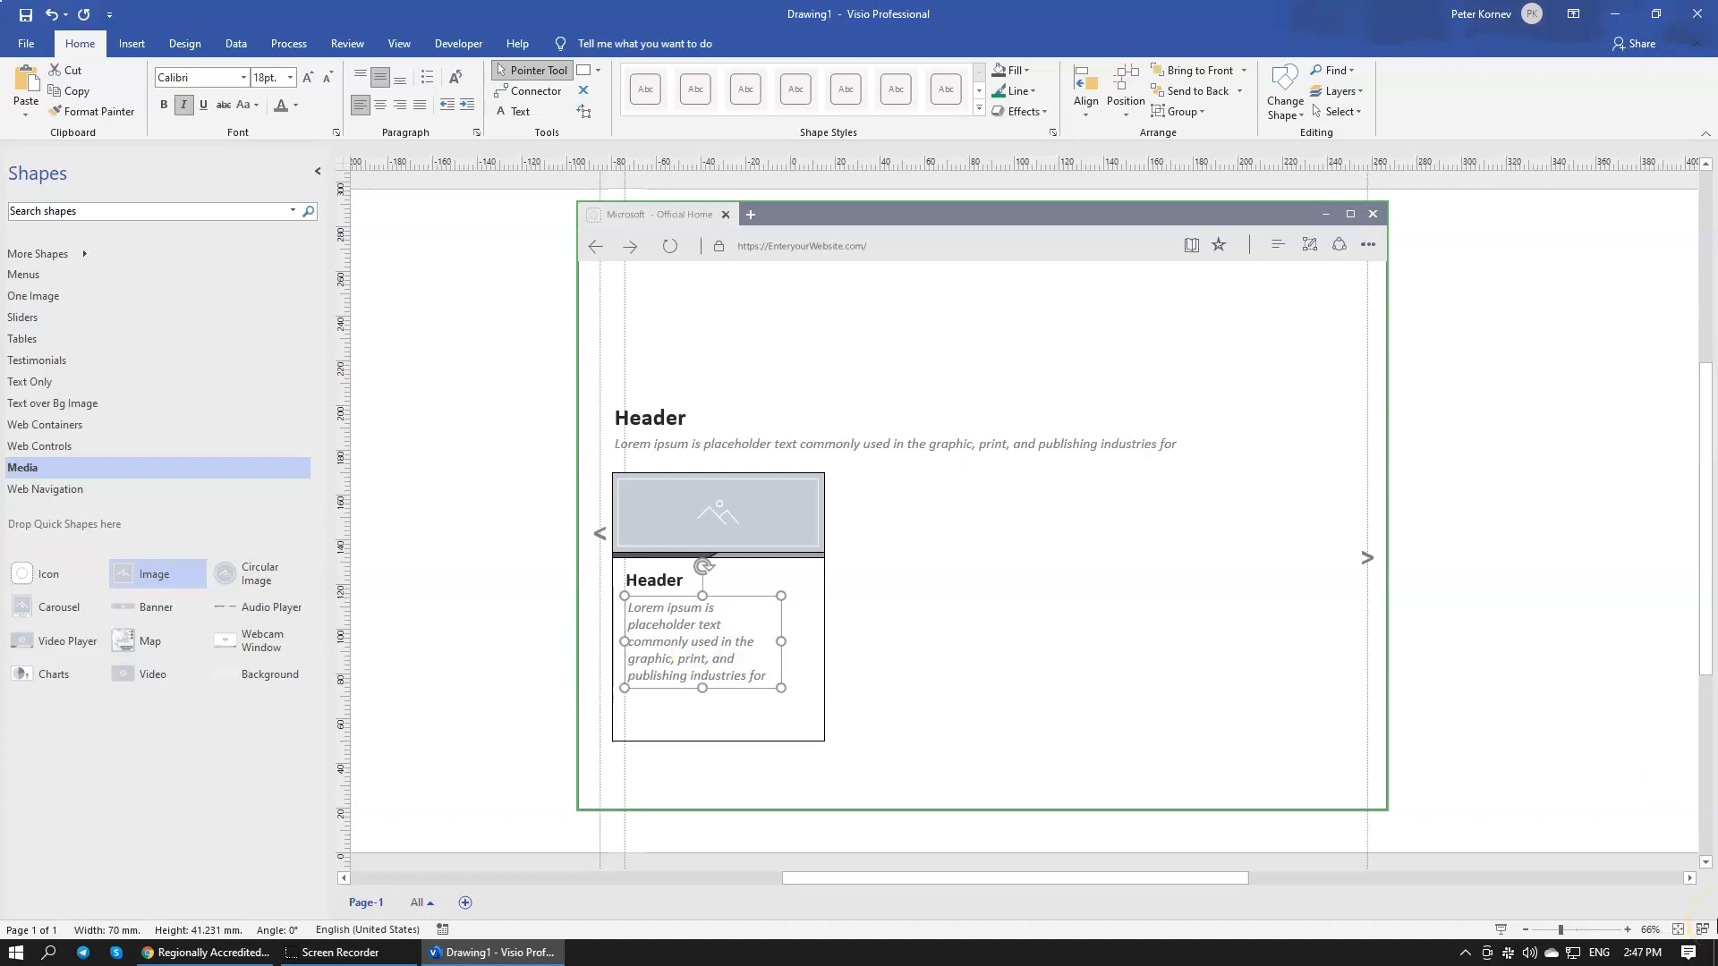
left_click(1065, 677)
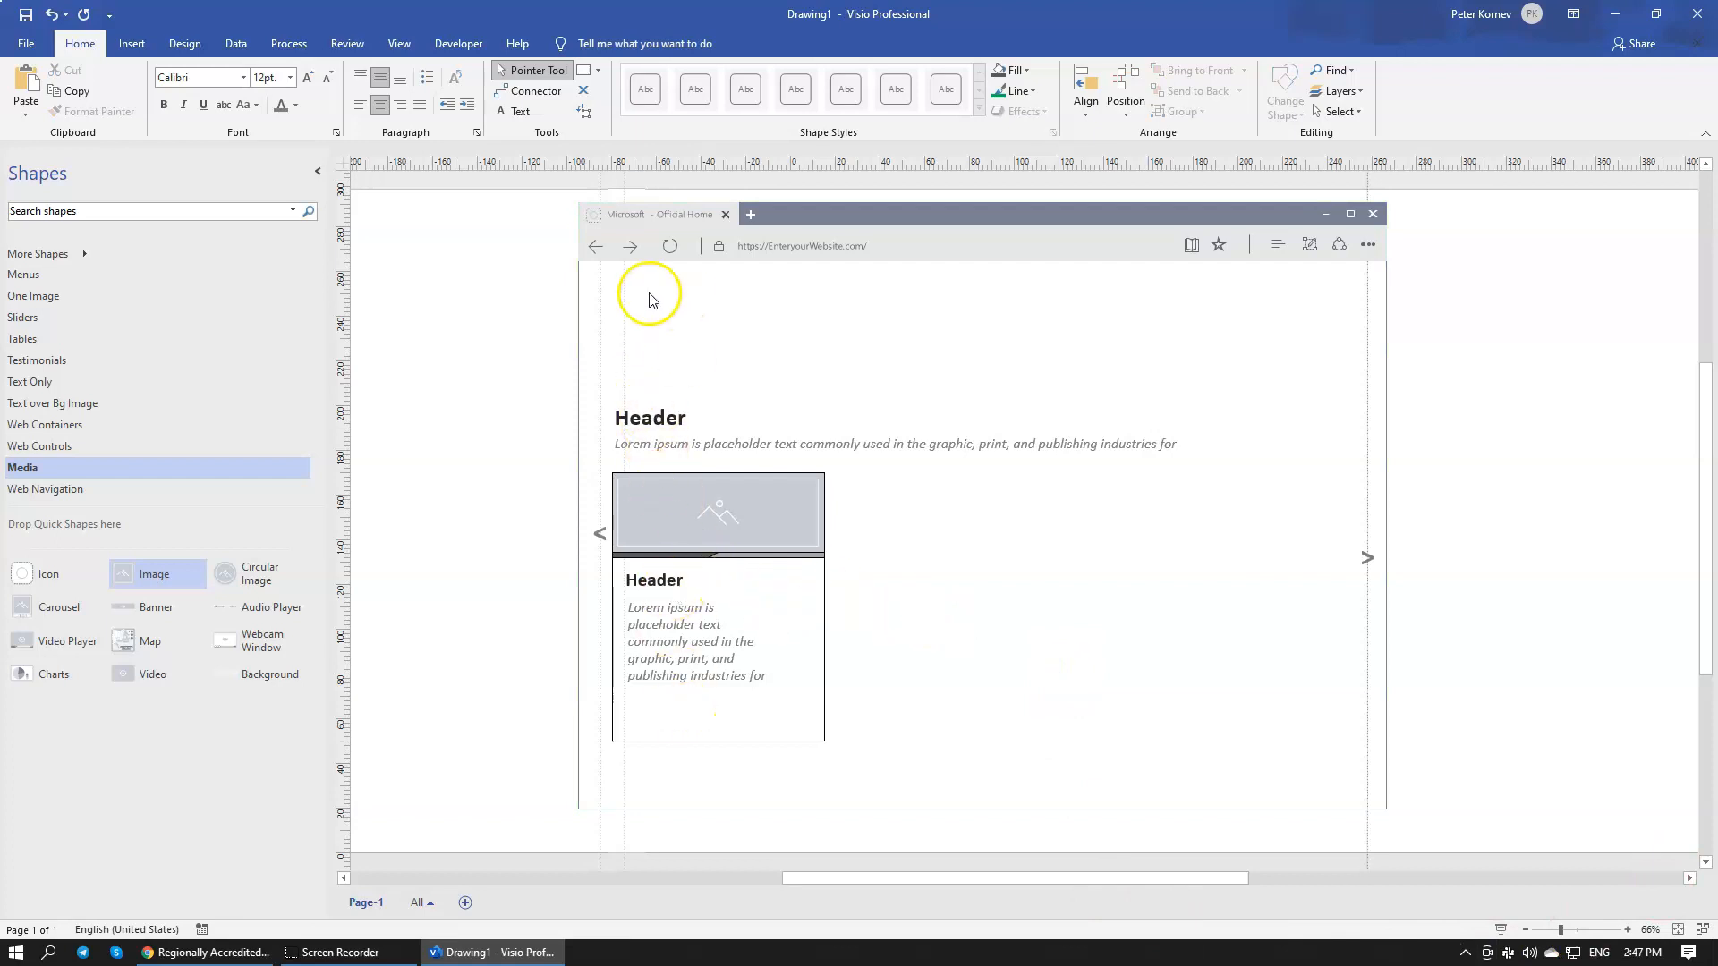
double_click(626, 292)
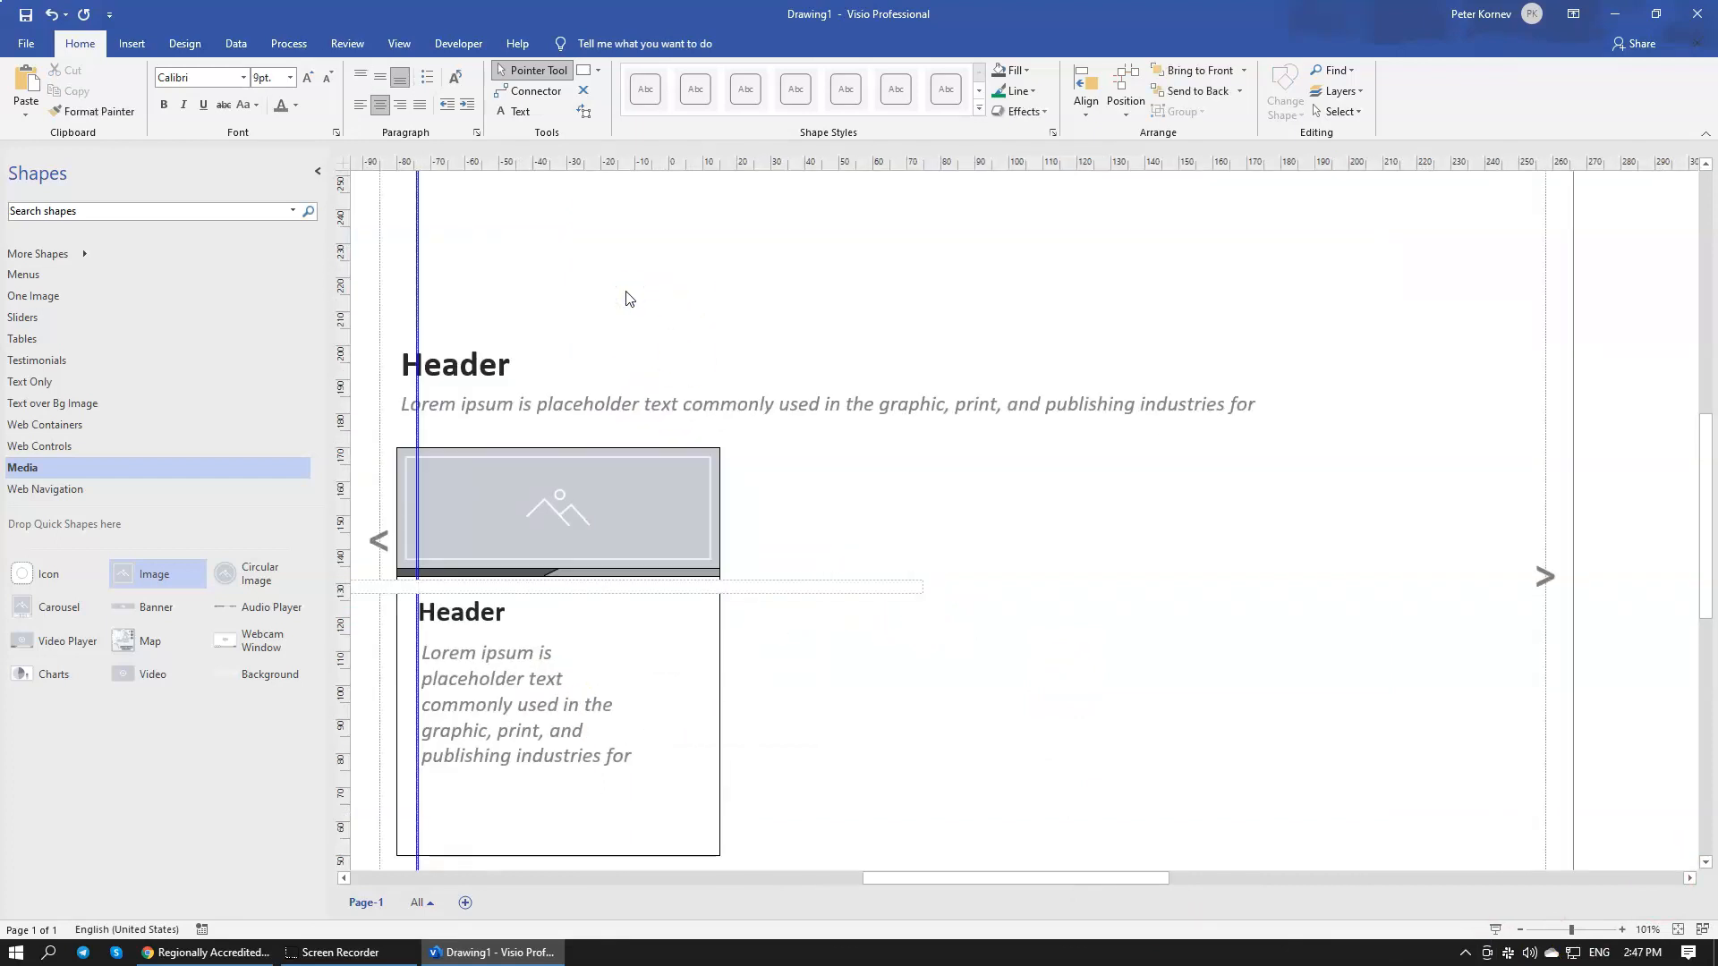
left_click(412, 250)
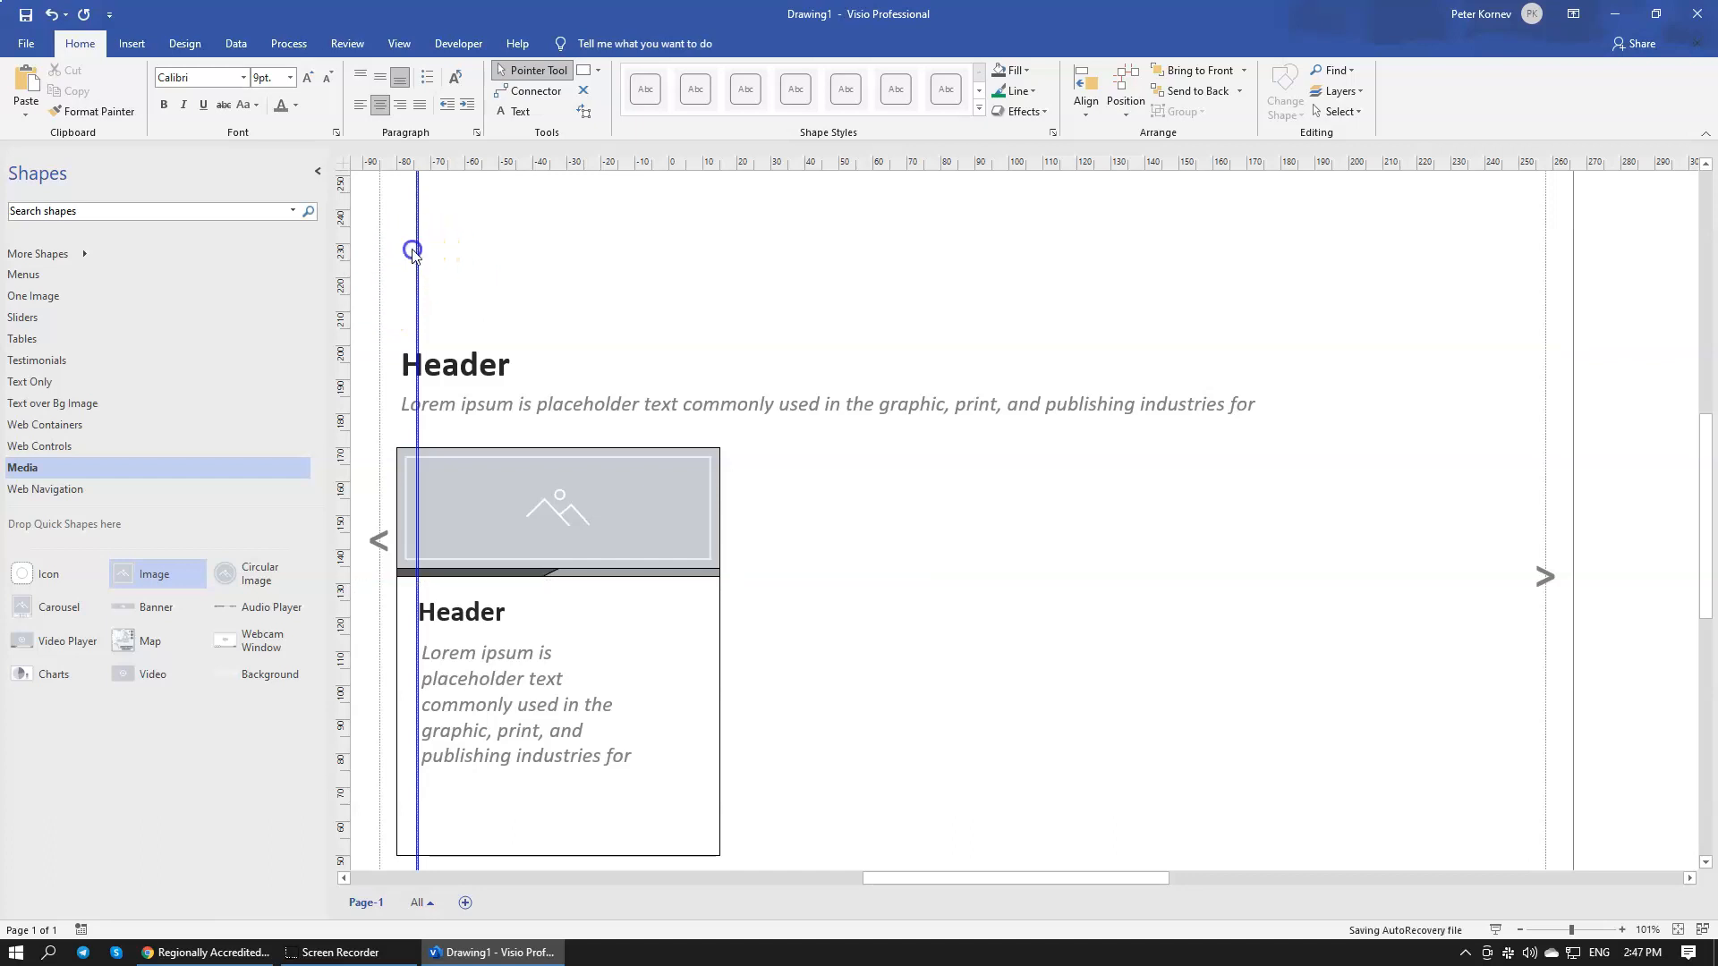
left_click_drag(625, 367, 625, 366)
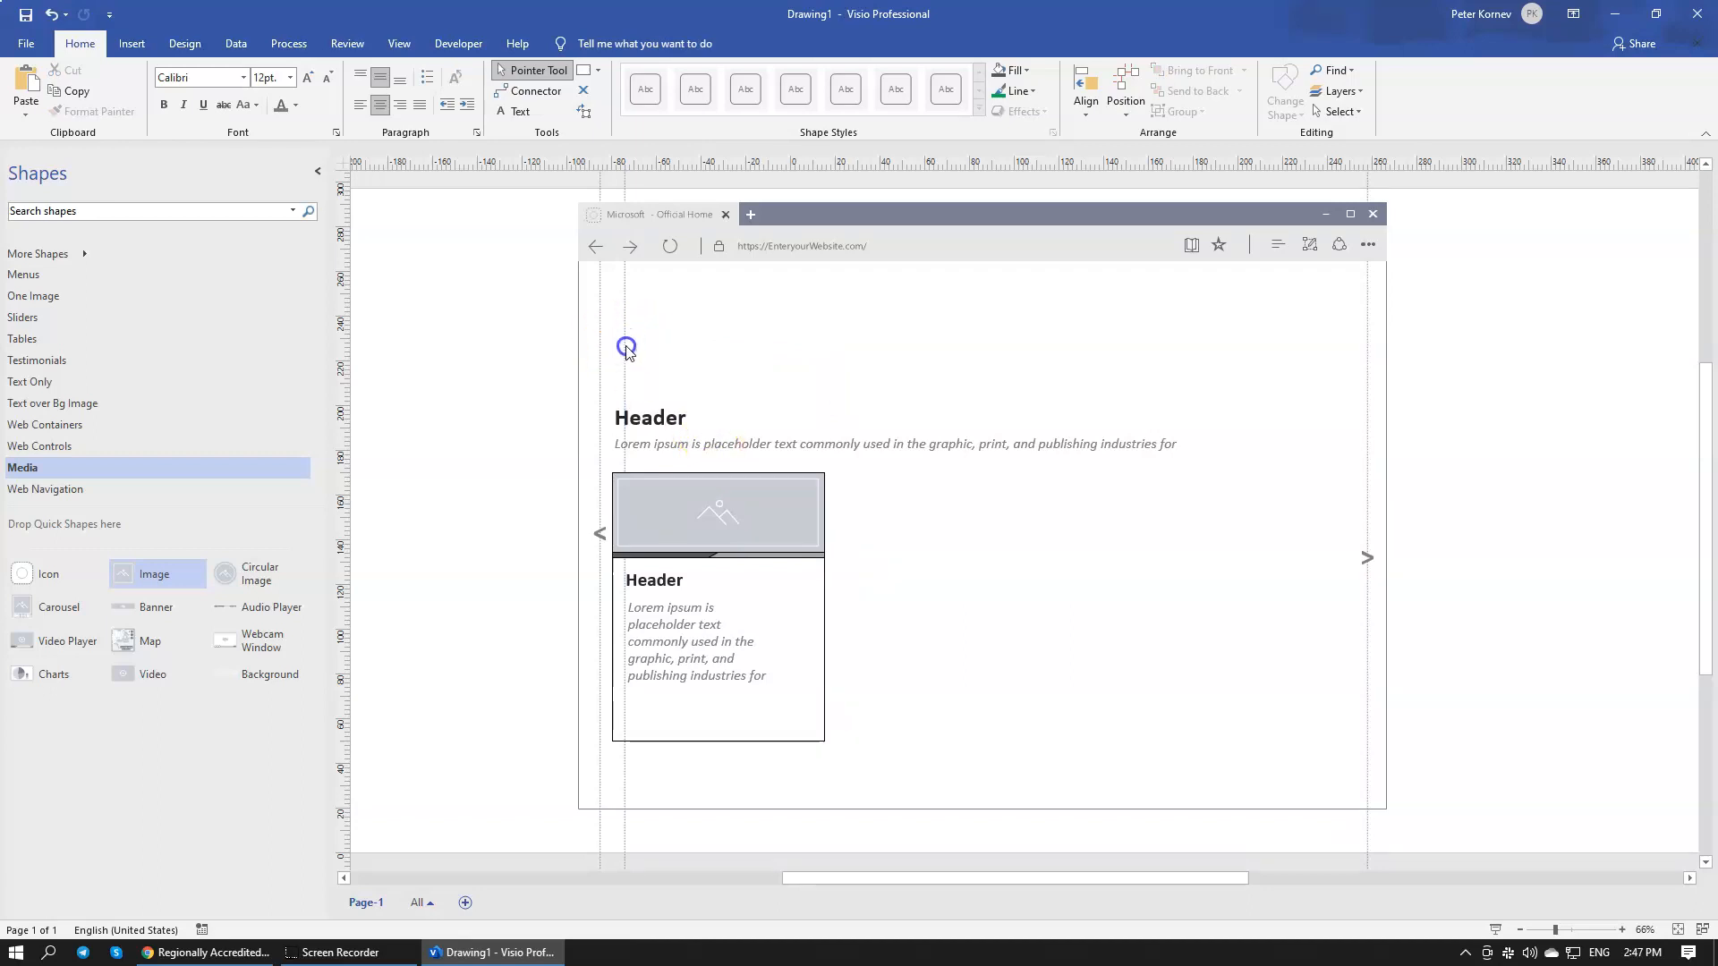
scroll(707, 514, "down", 3)
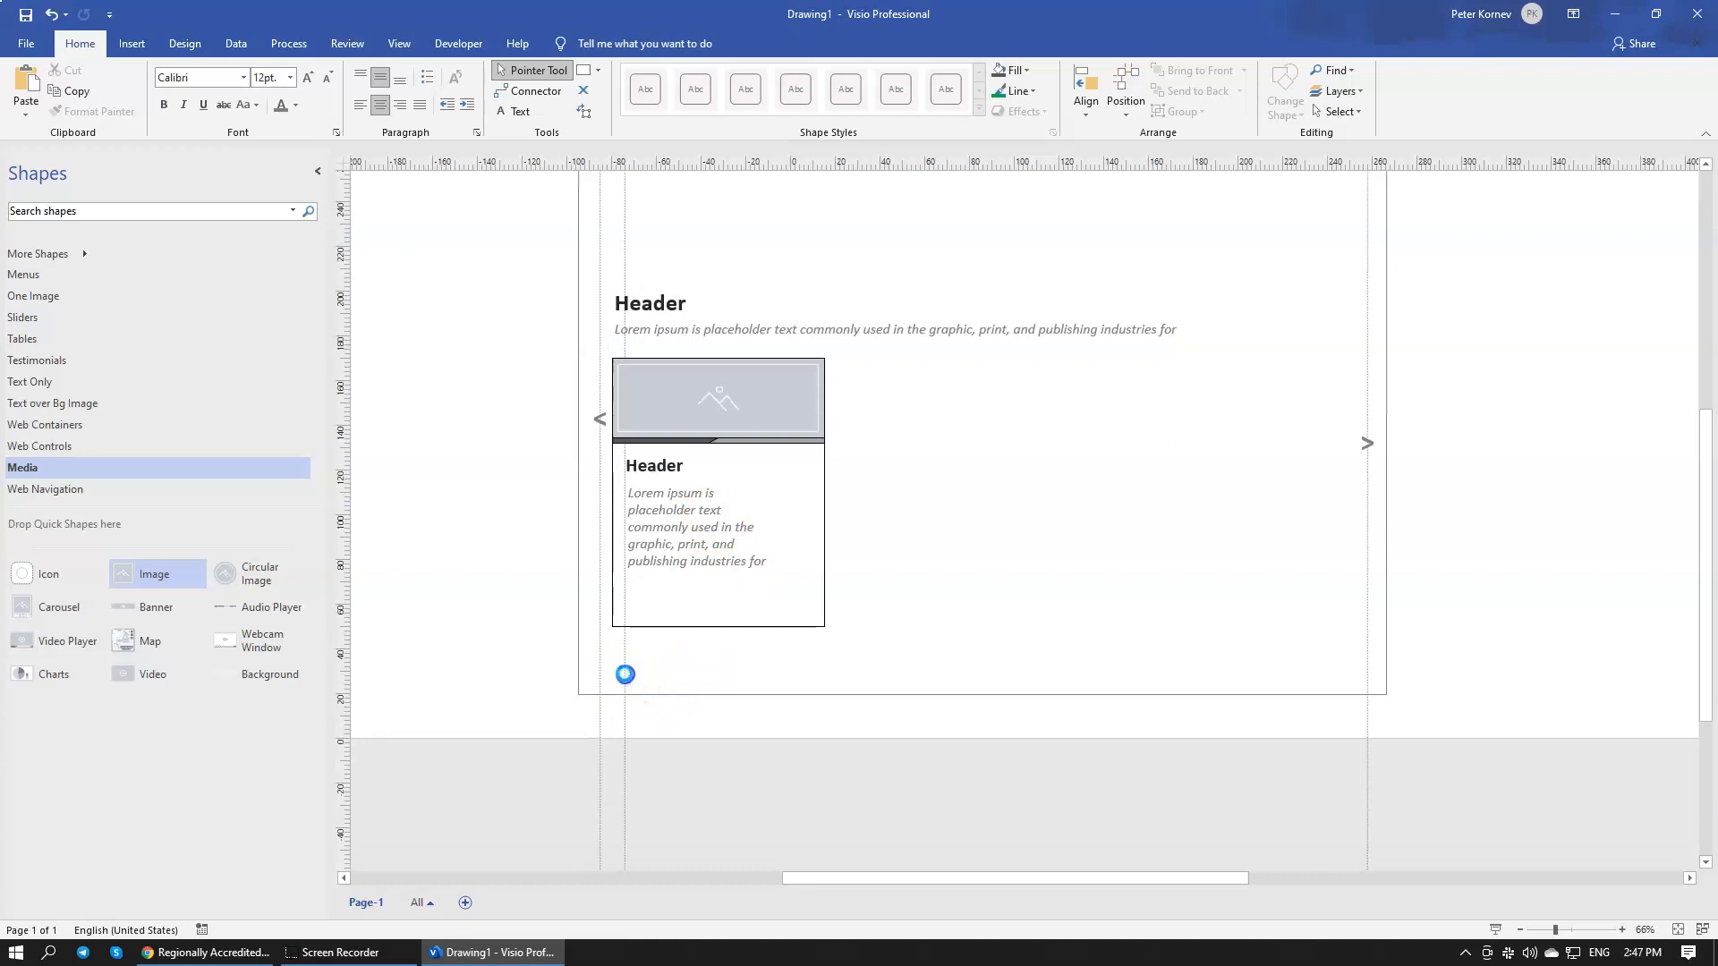
left_click(600, 644)
left_click(685, 660)
scroll(685, 659, "up", 2)
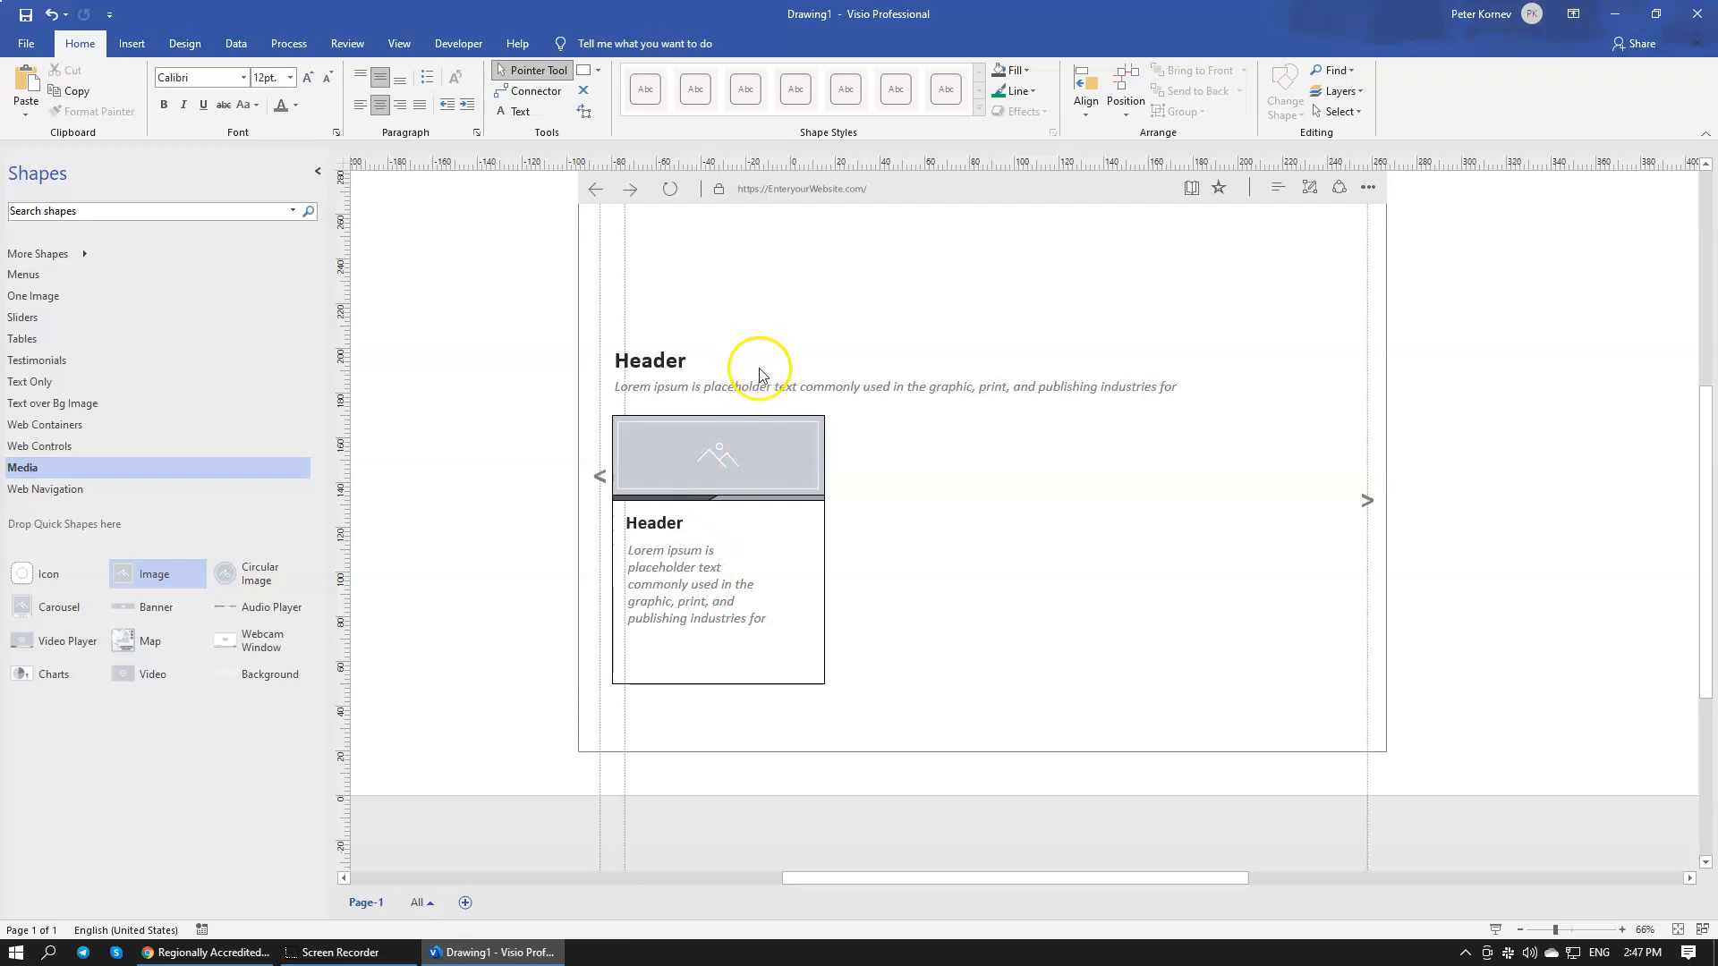
Step: Try to move the card's paragraph left against the outer vertical guide
left_click(672, 569)
left_click(998, 617)
left_click(687, 579)
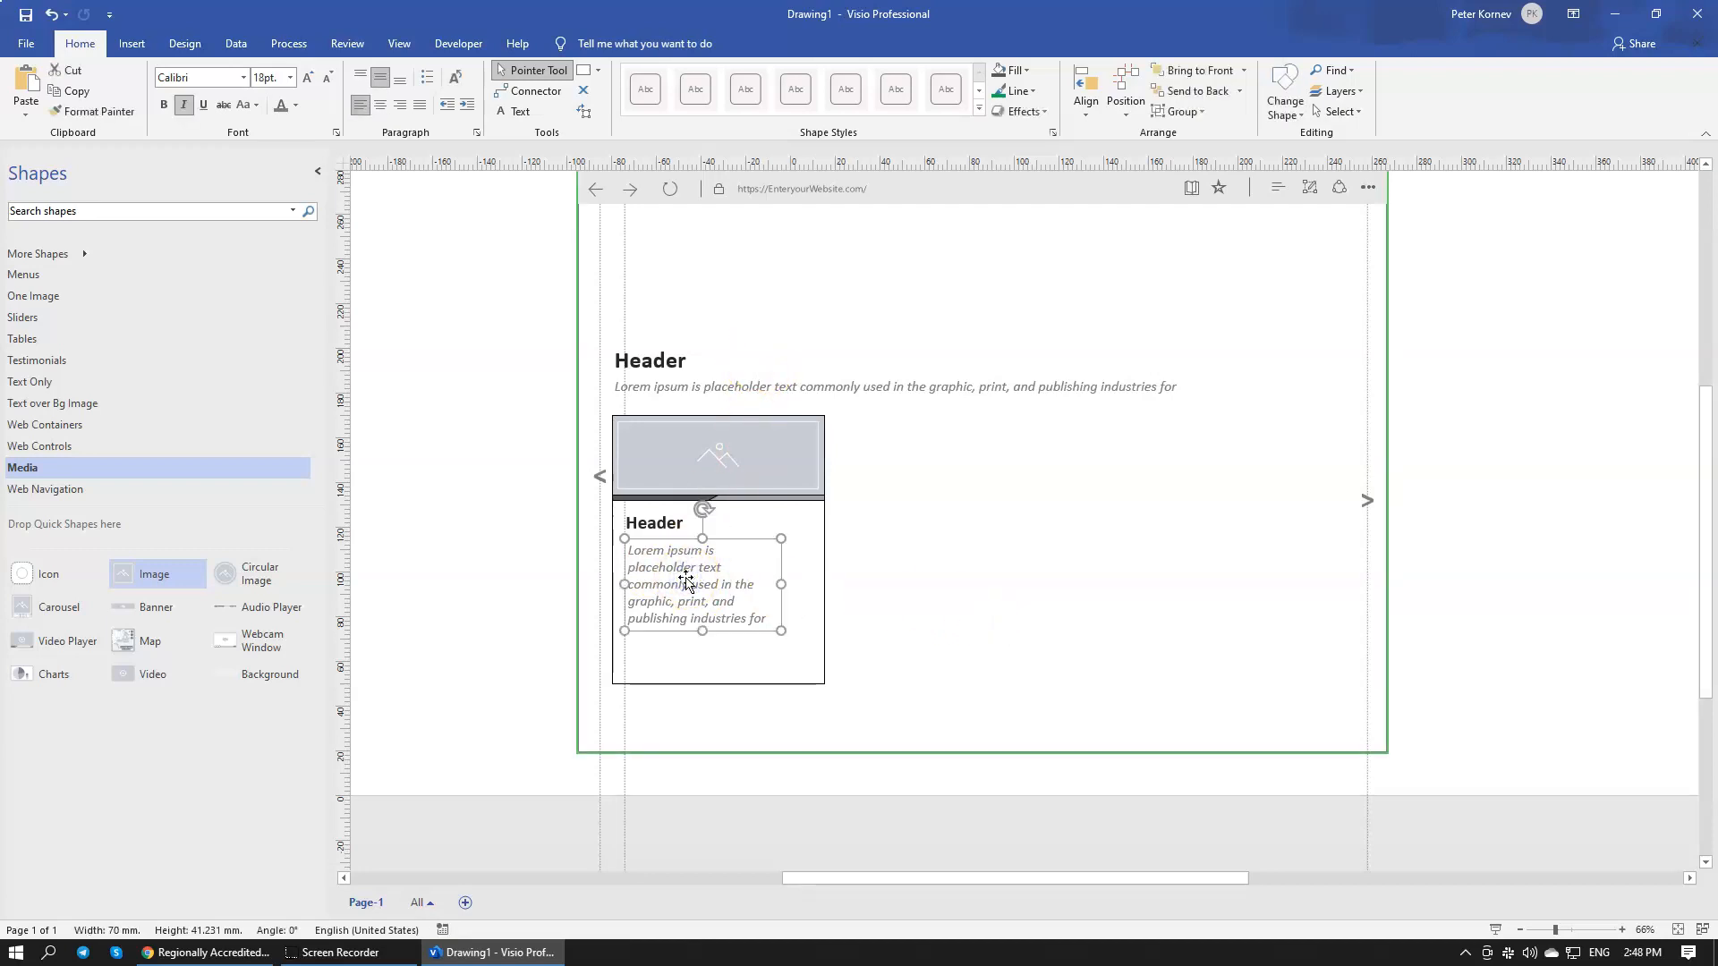
left_click_drag(713, 595, 690, 602)
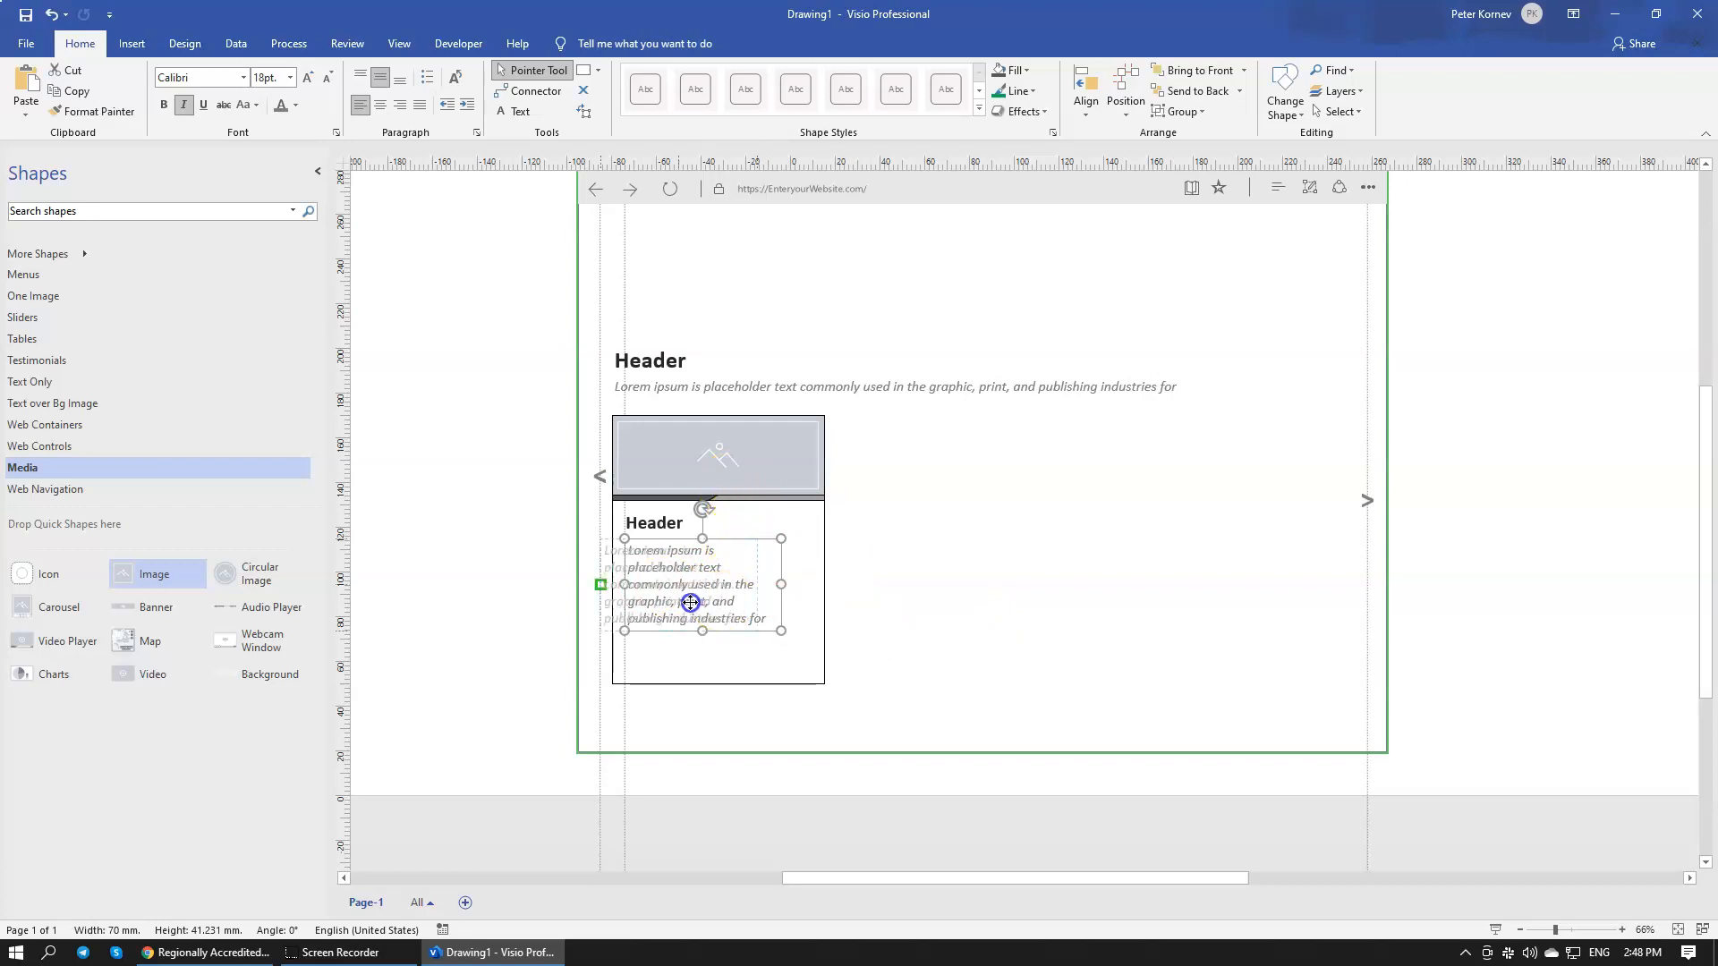
key("ctrl+z")
left_click(1129, 660)
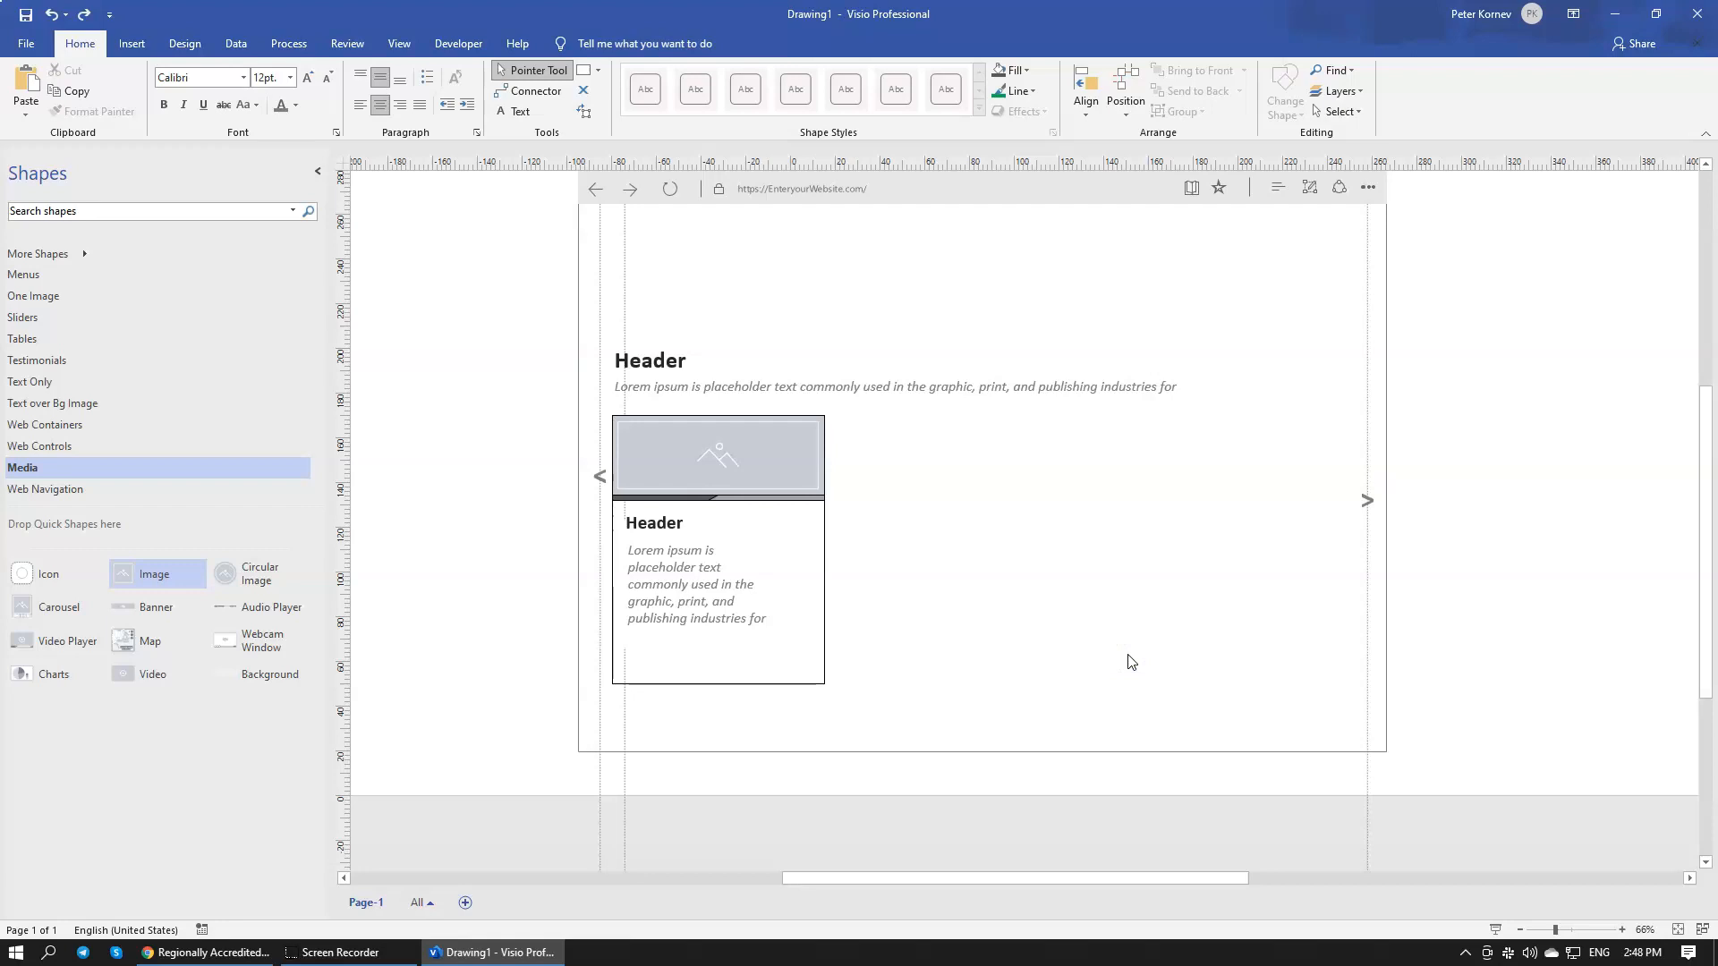
Step: Remove the italic formatting from the Lorem ipsum paragraph inside the card
left_click(696, 585)
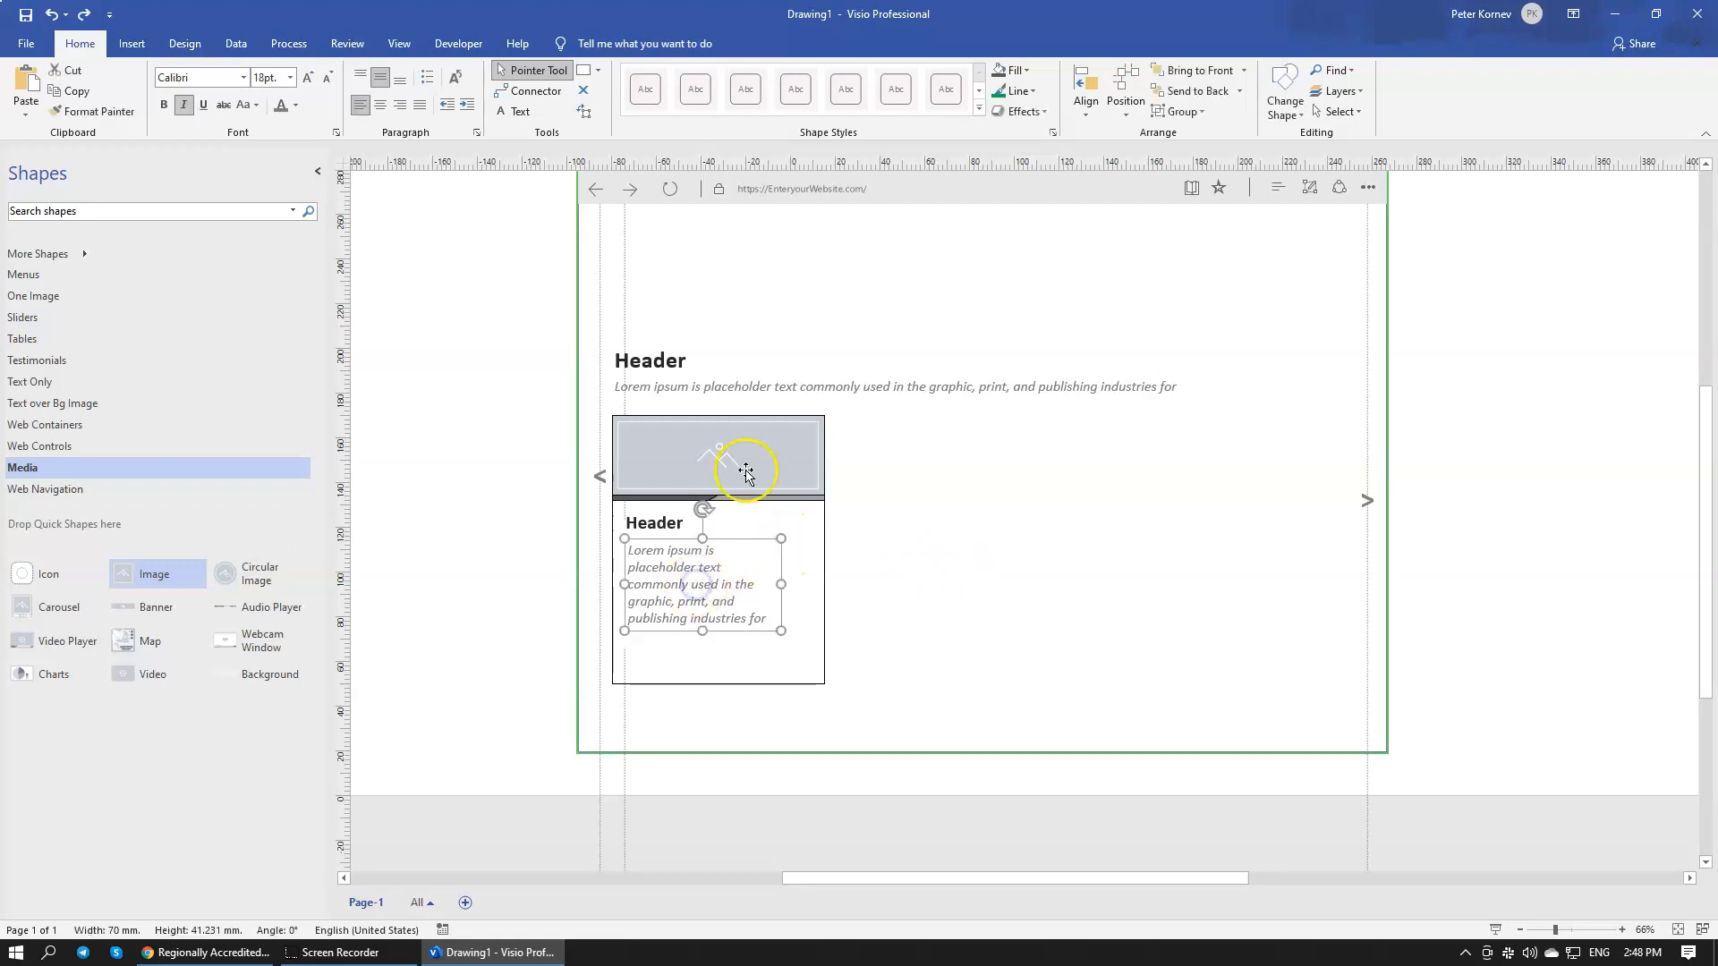
left_click(769, 395)
left_click(680, 580)
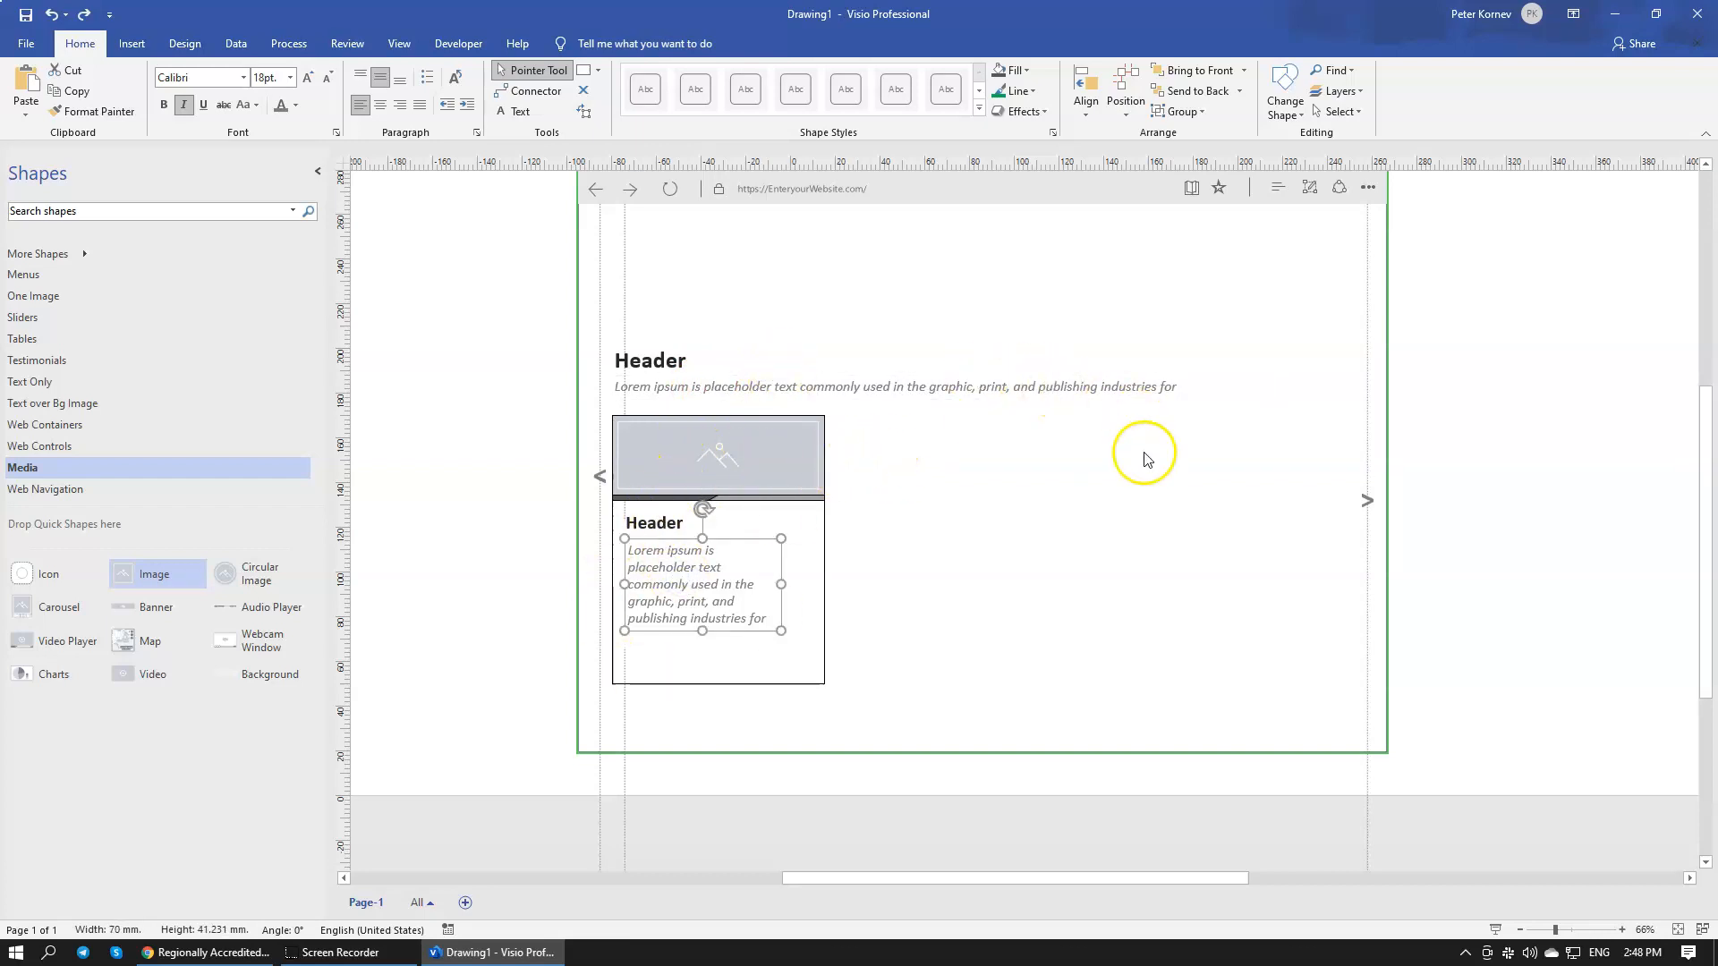
left_click(1152, 514)
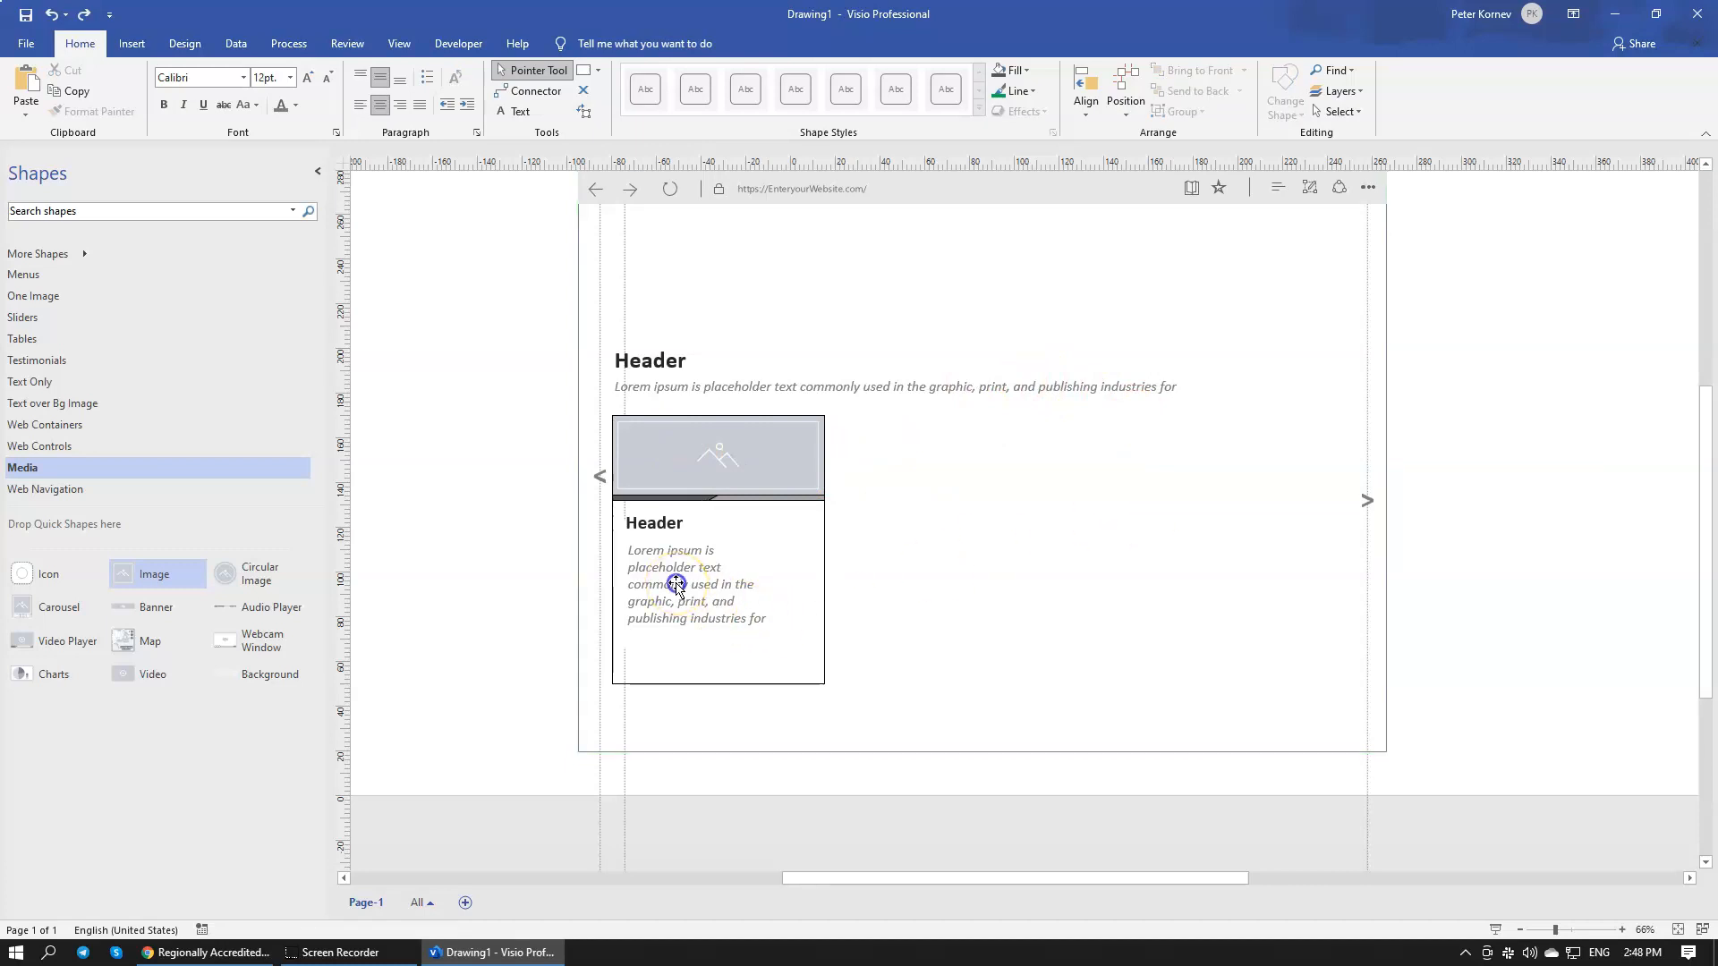
left_click(677, 587)
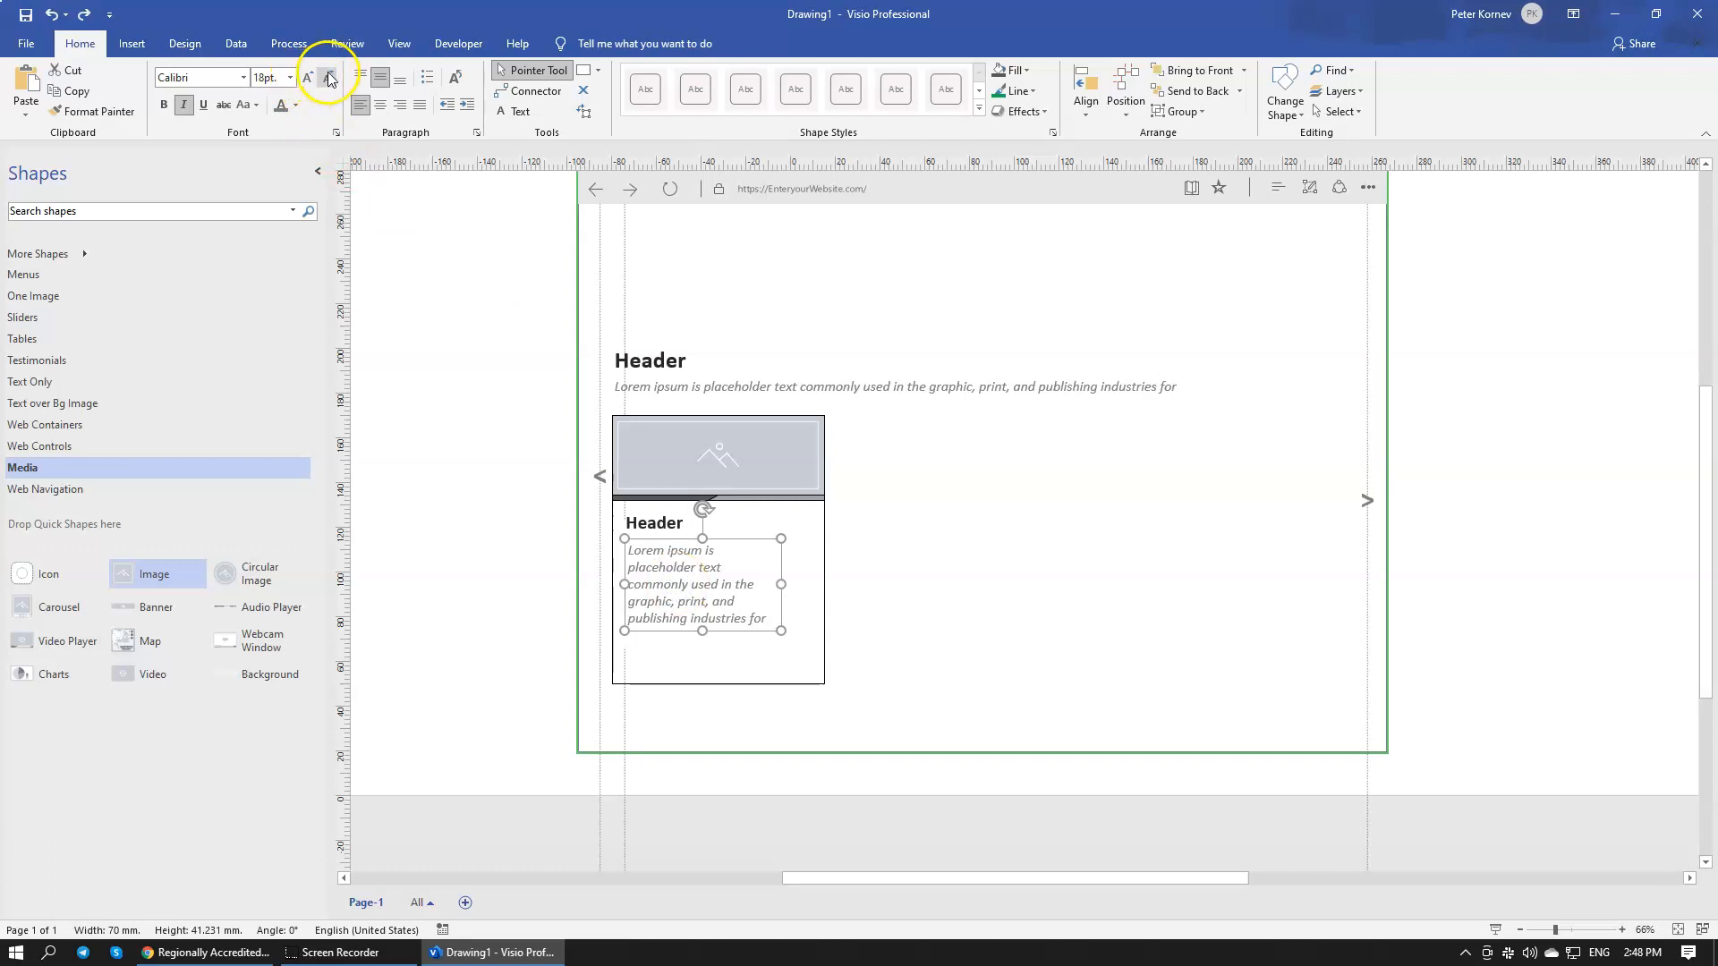
left_click(185, 105)
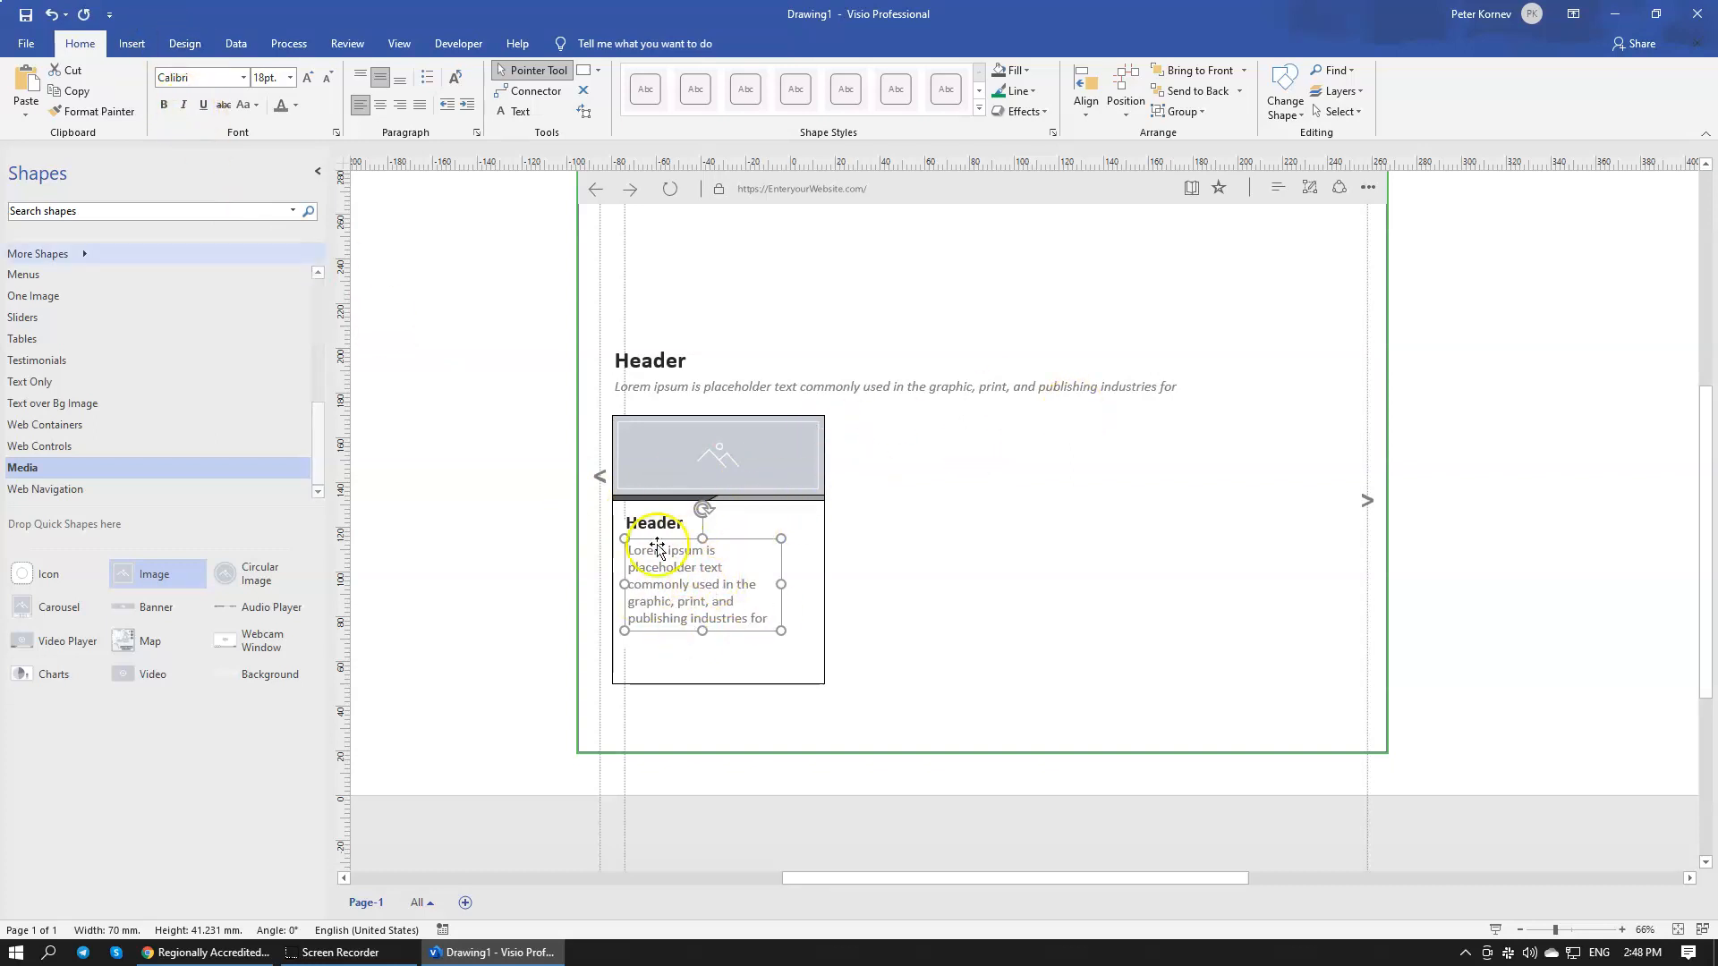
left_click(1034, 610)
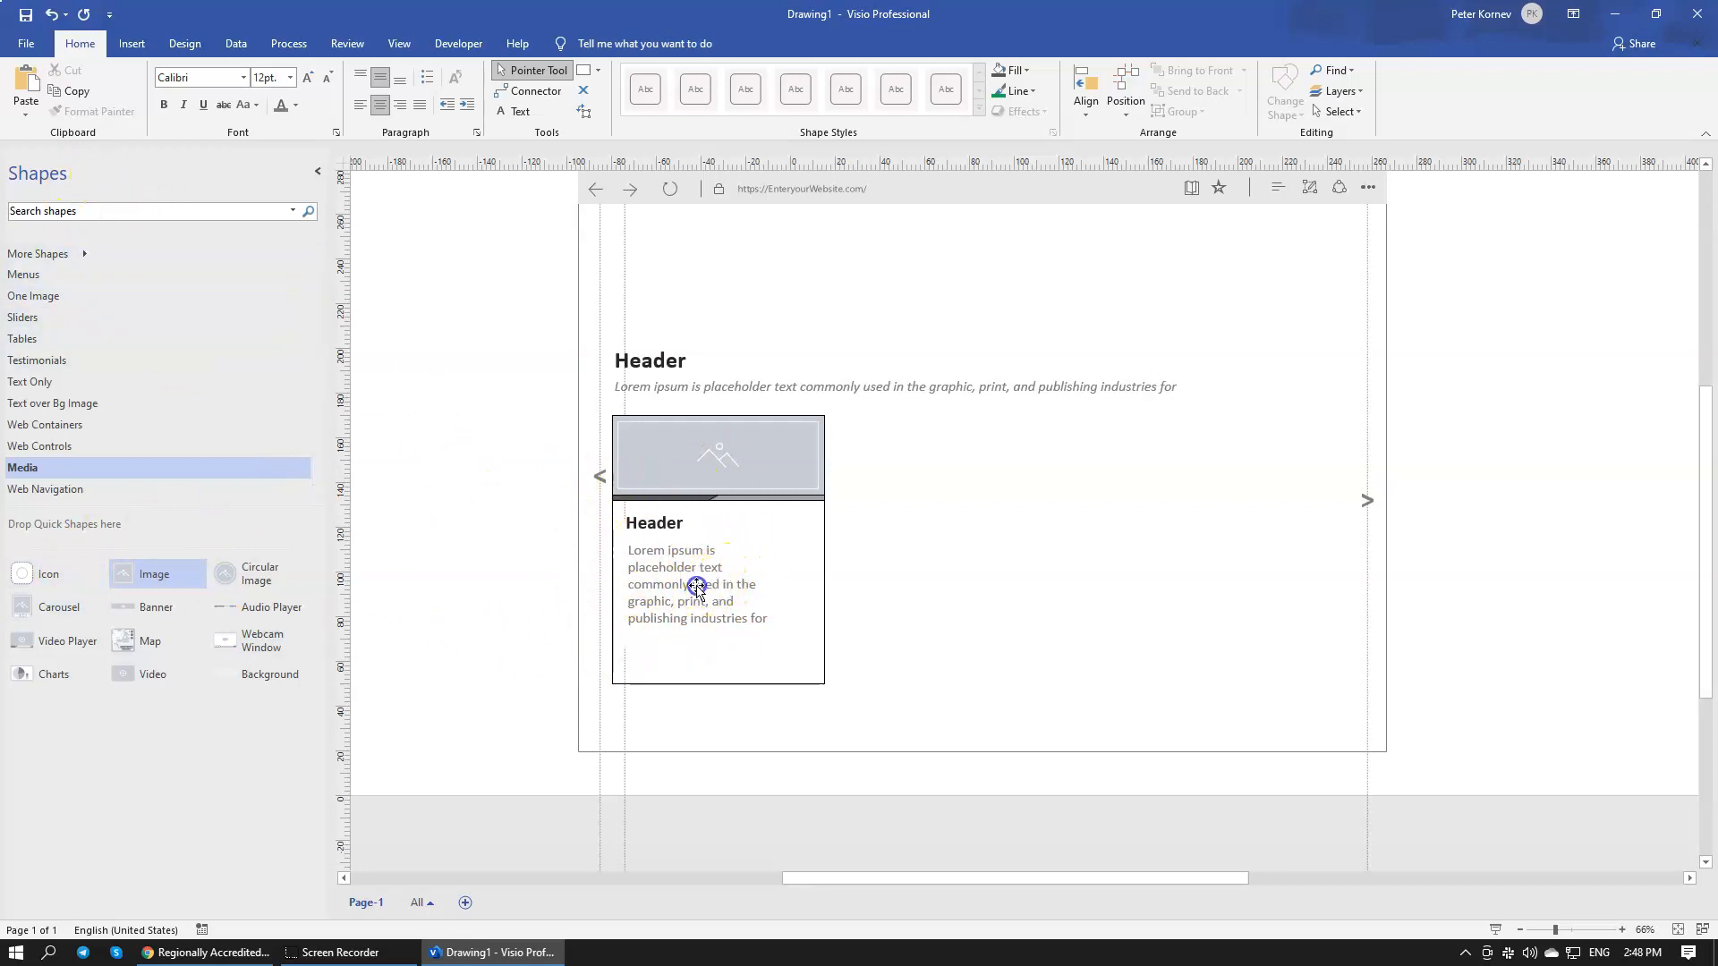
Step: Set the font size of the card's Lorem ipsum paragraph to 16 pt
left_click(723, 585)
left_click(327, 80)
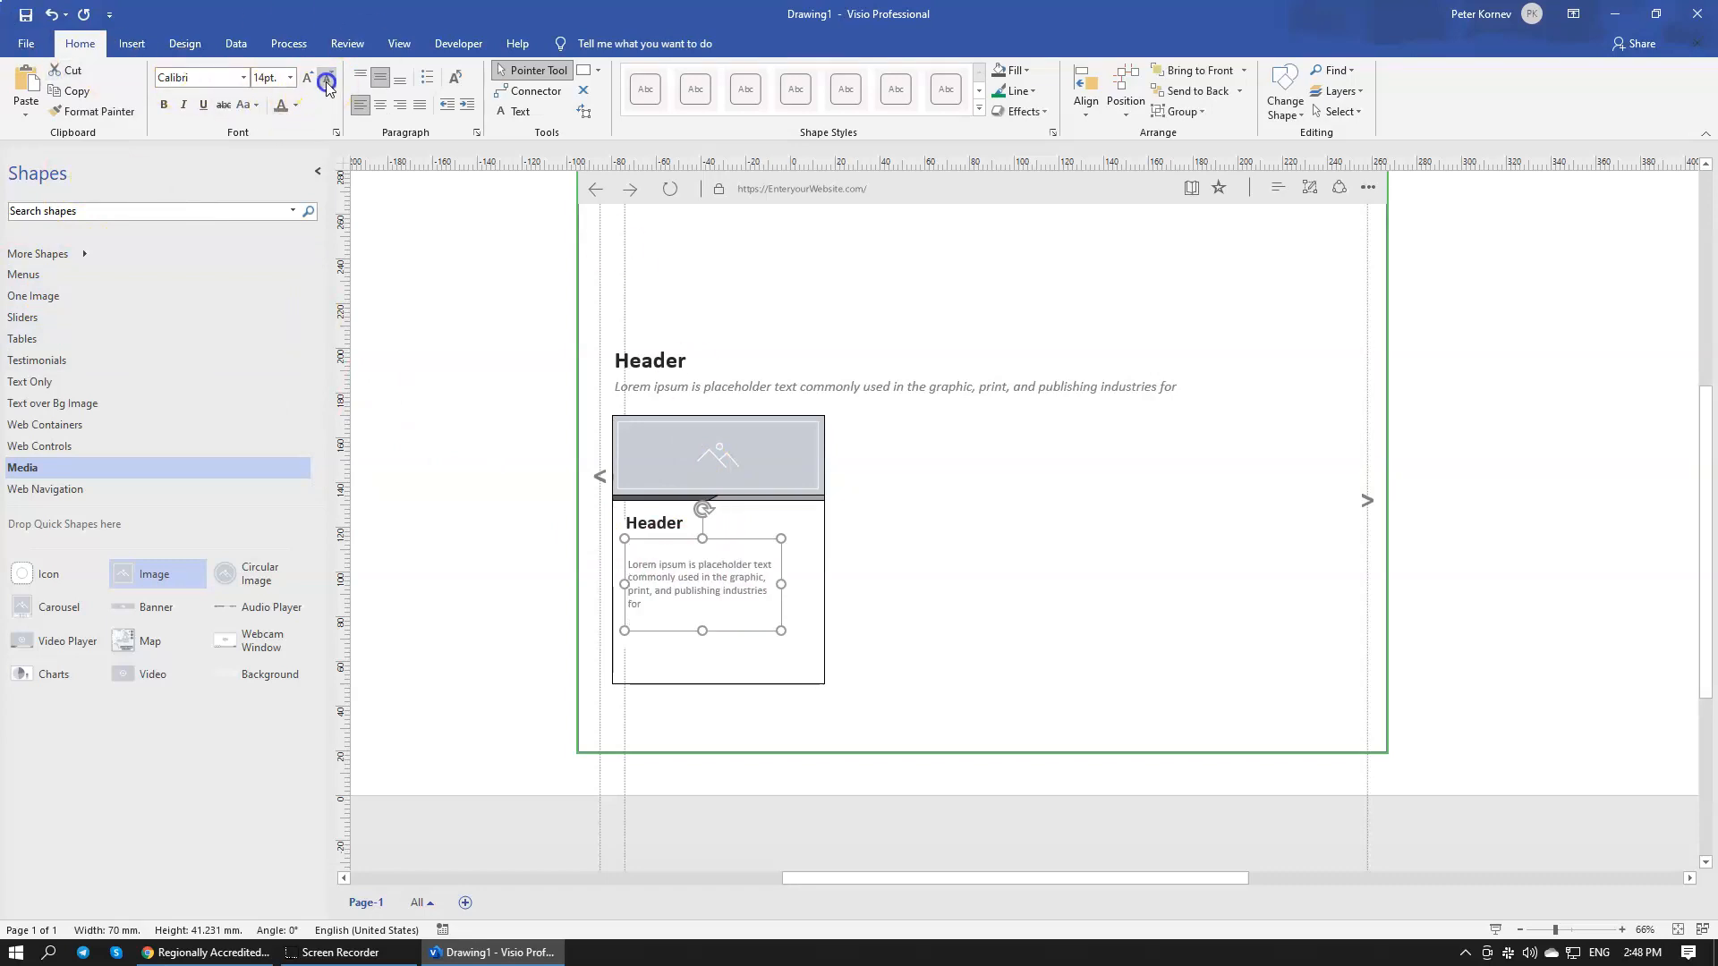
left_click(305, 79)
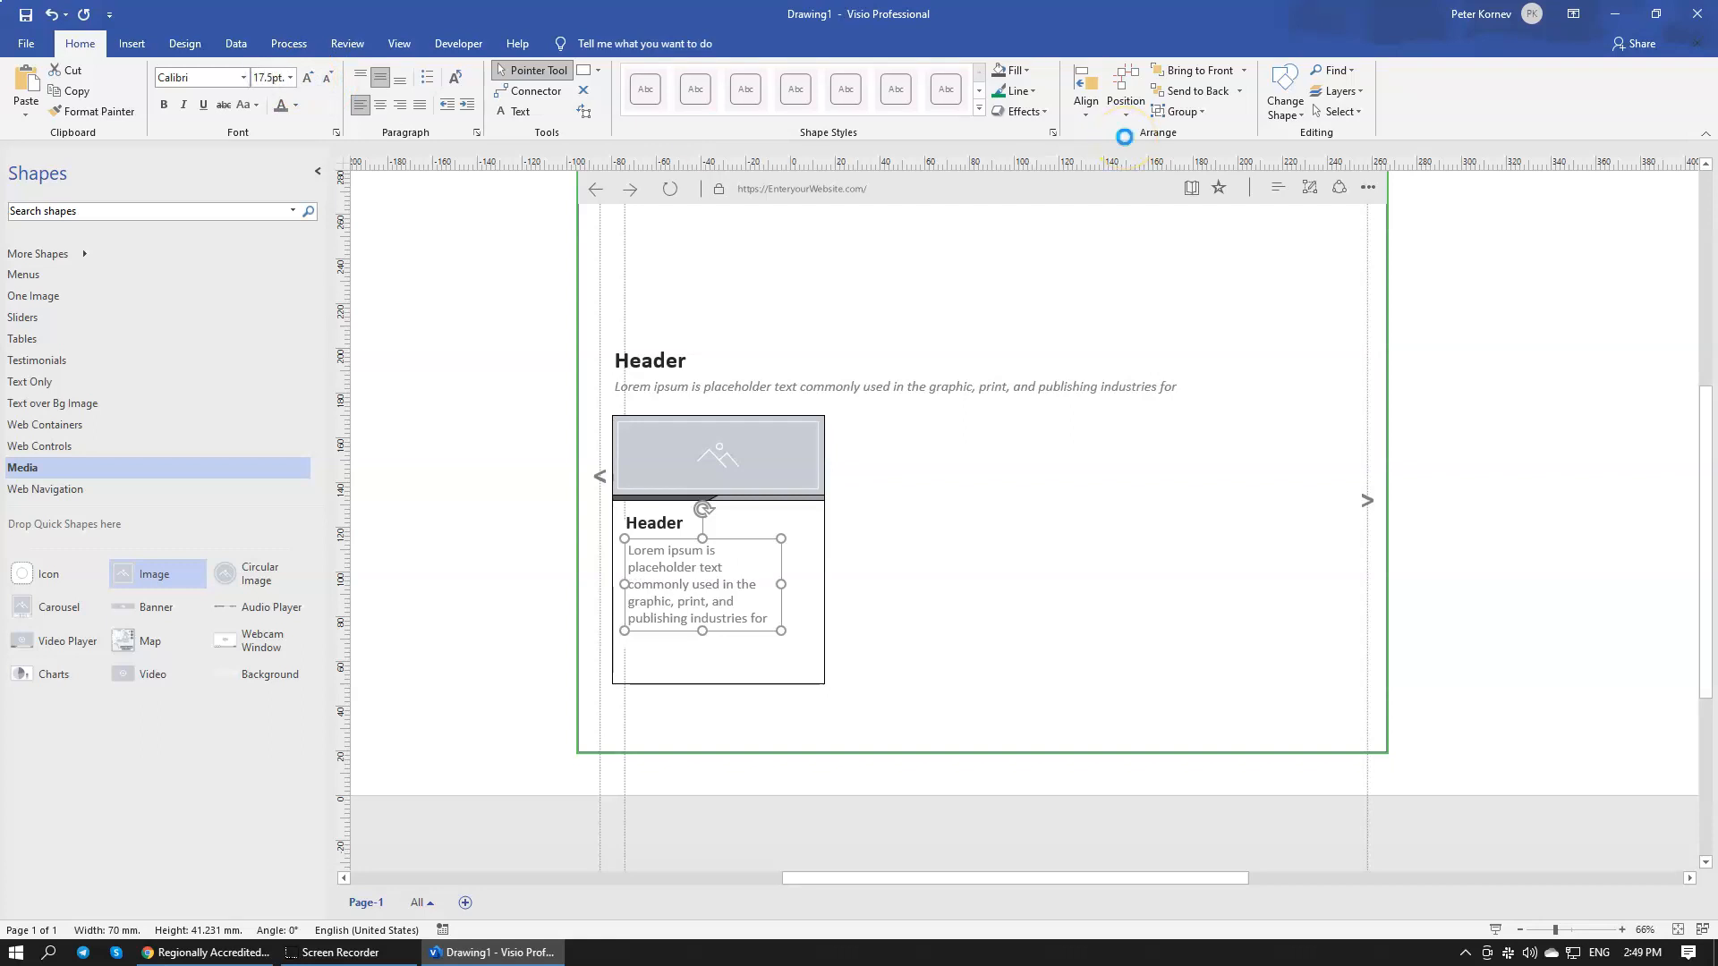
left_click(917, 510)
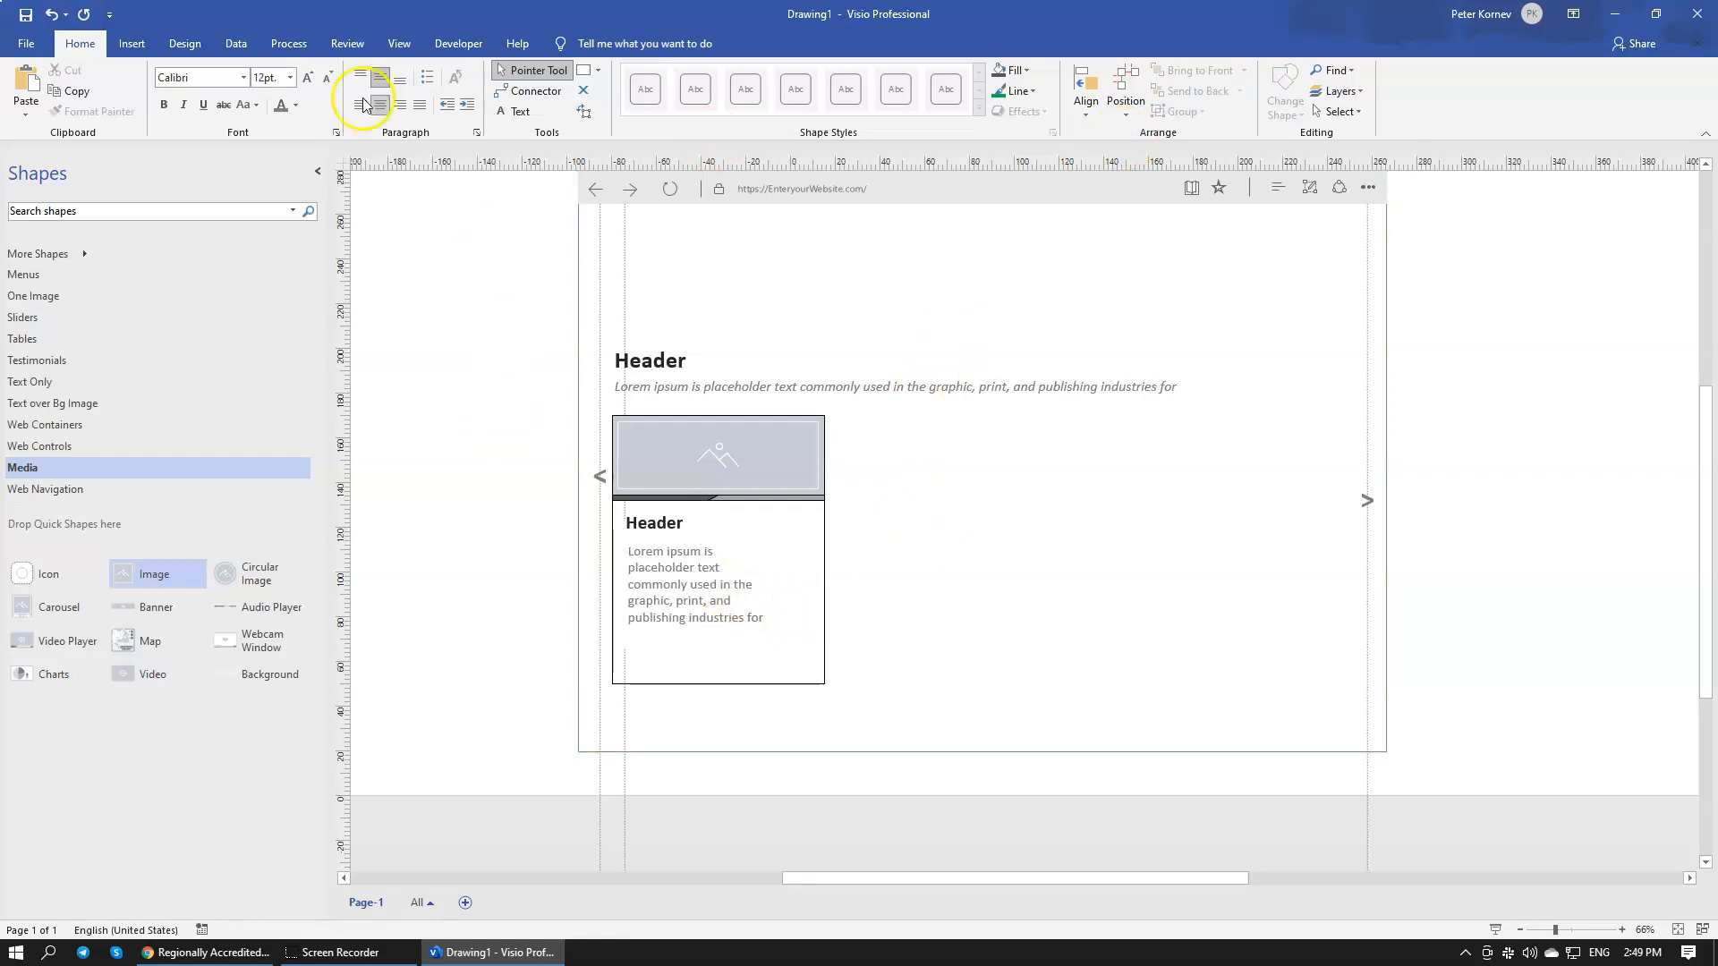
left_click(264, 78)
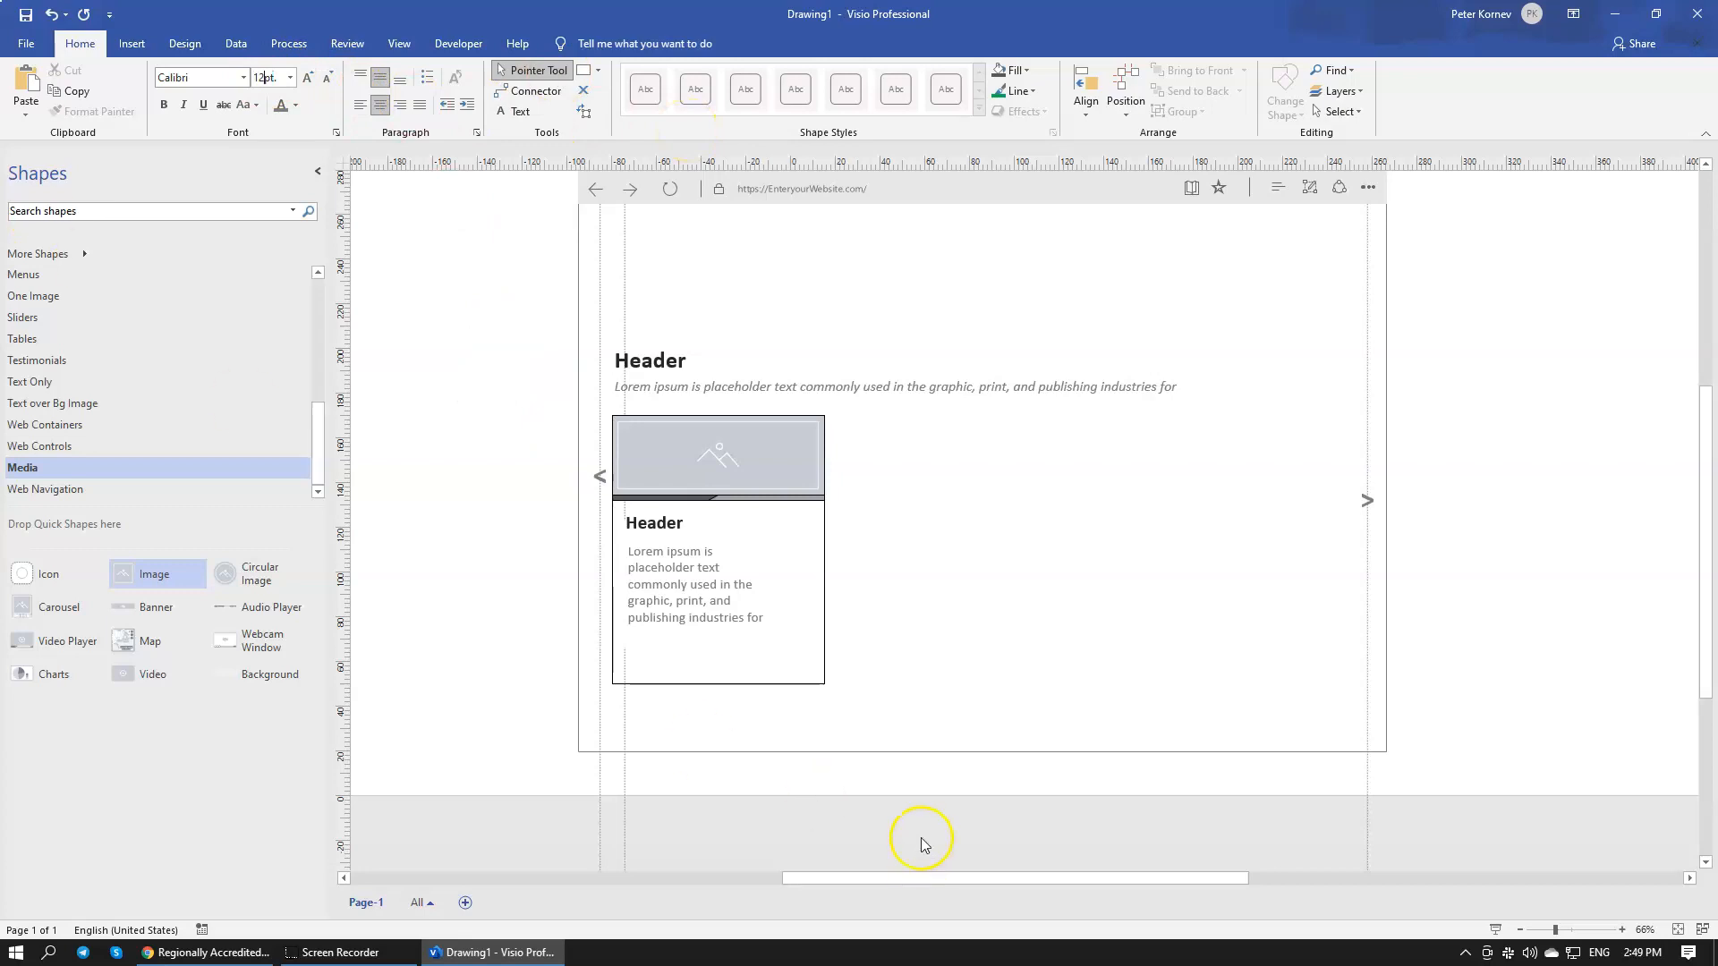
left_click(695, 587)
left_click(270, 78)
left_click(271, 83)
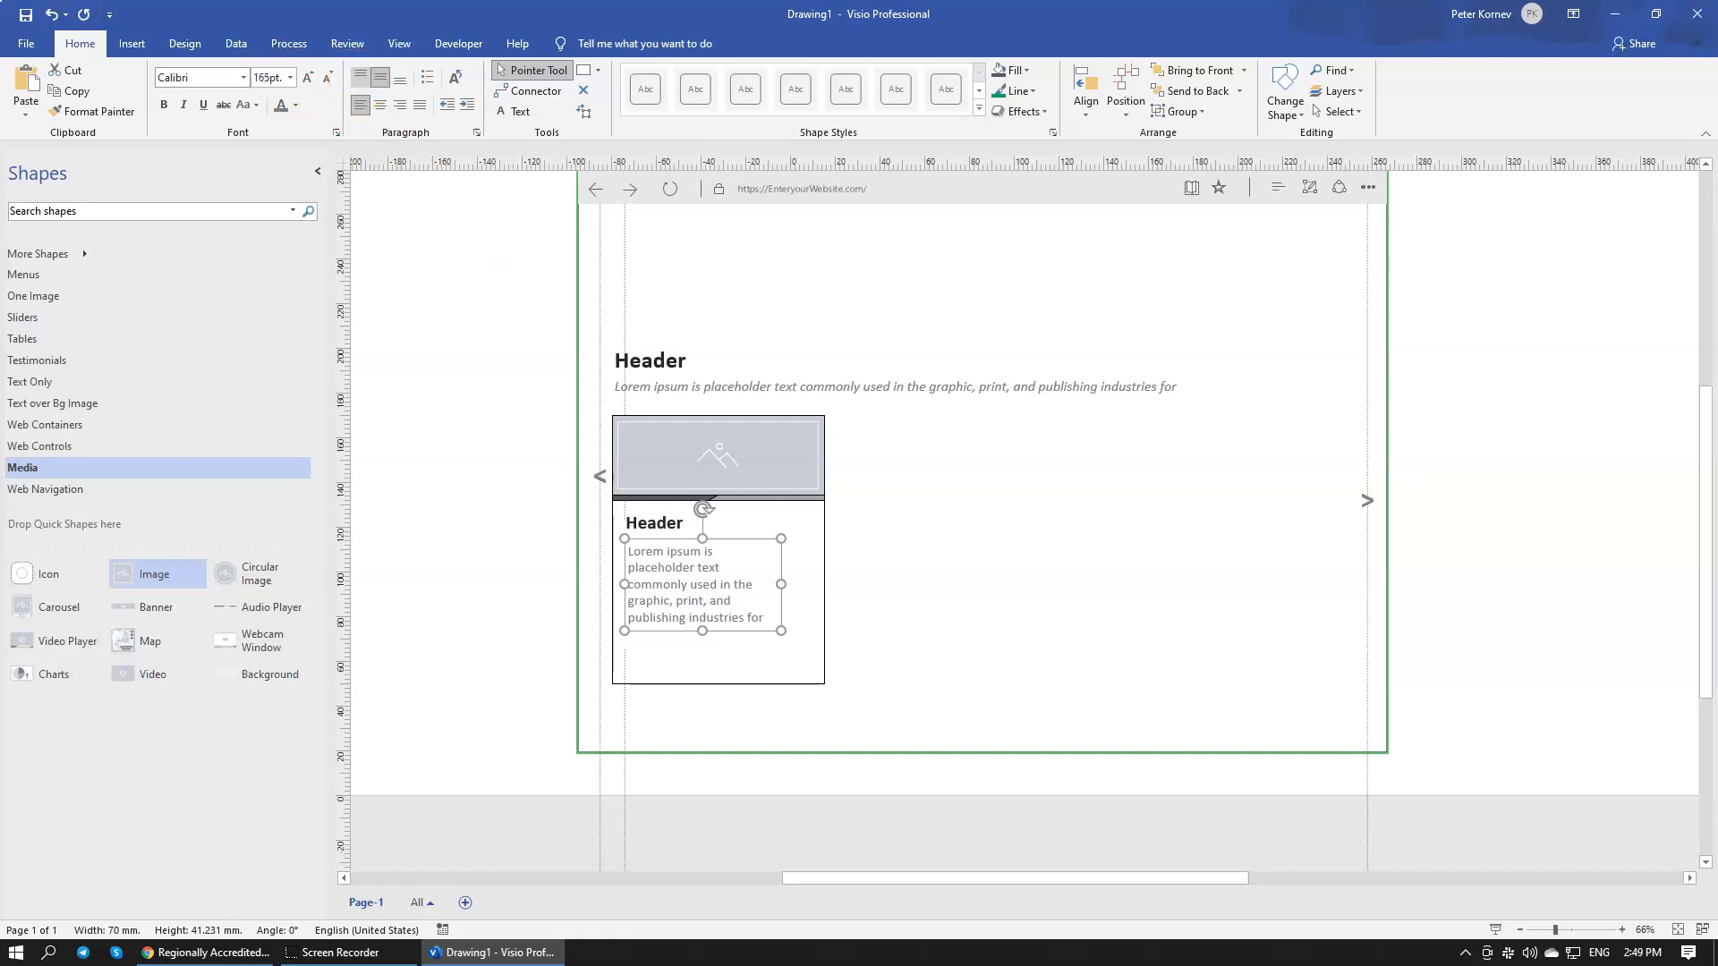
left_click(1105, 577)
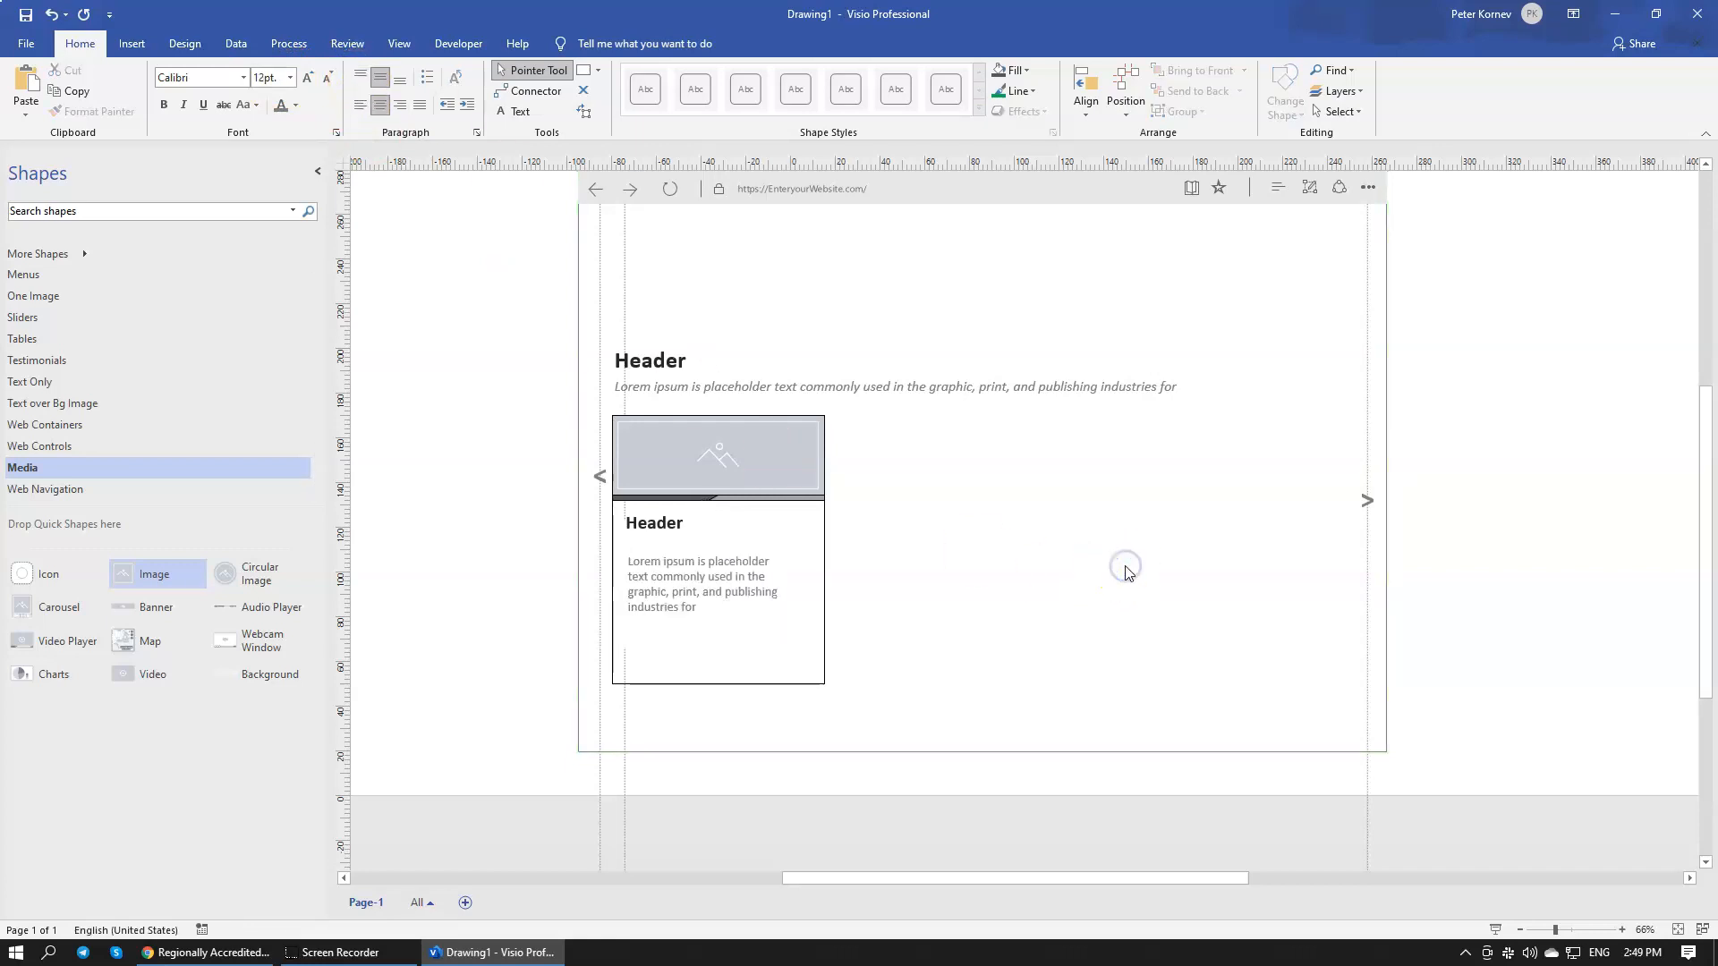
Step: Lengthen the card's paragraph by copying its closing words "print, and publishing industries for" and adding them again at the end
left_click(712, 598)
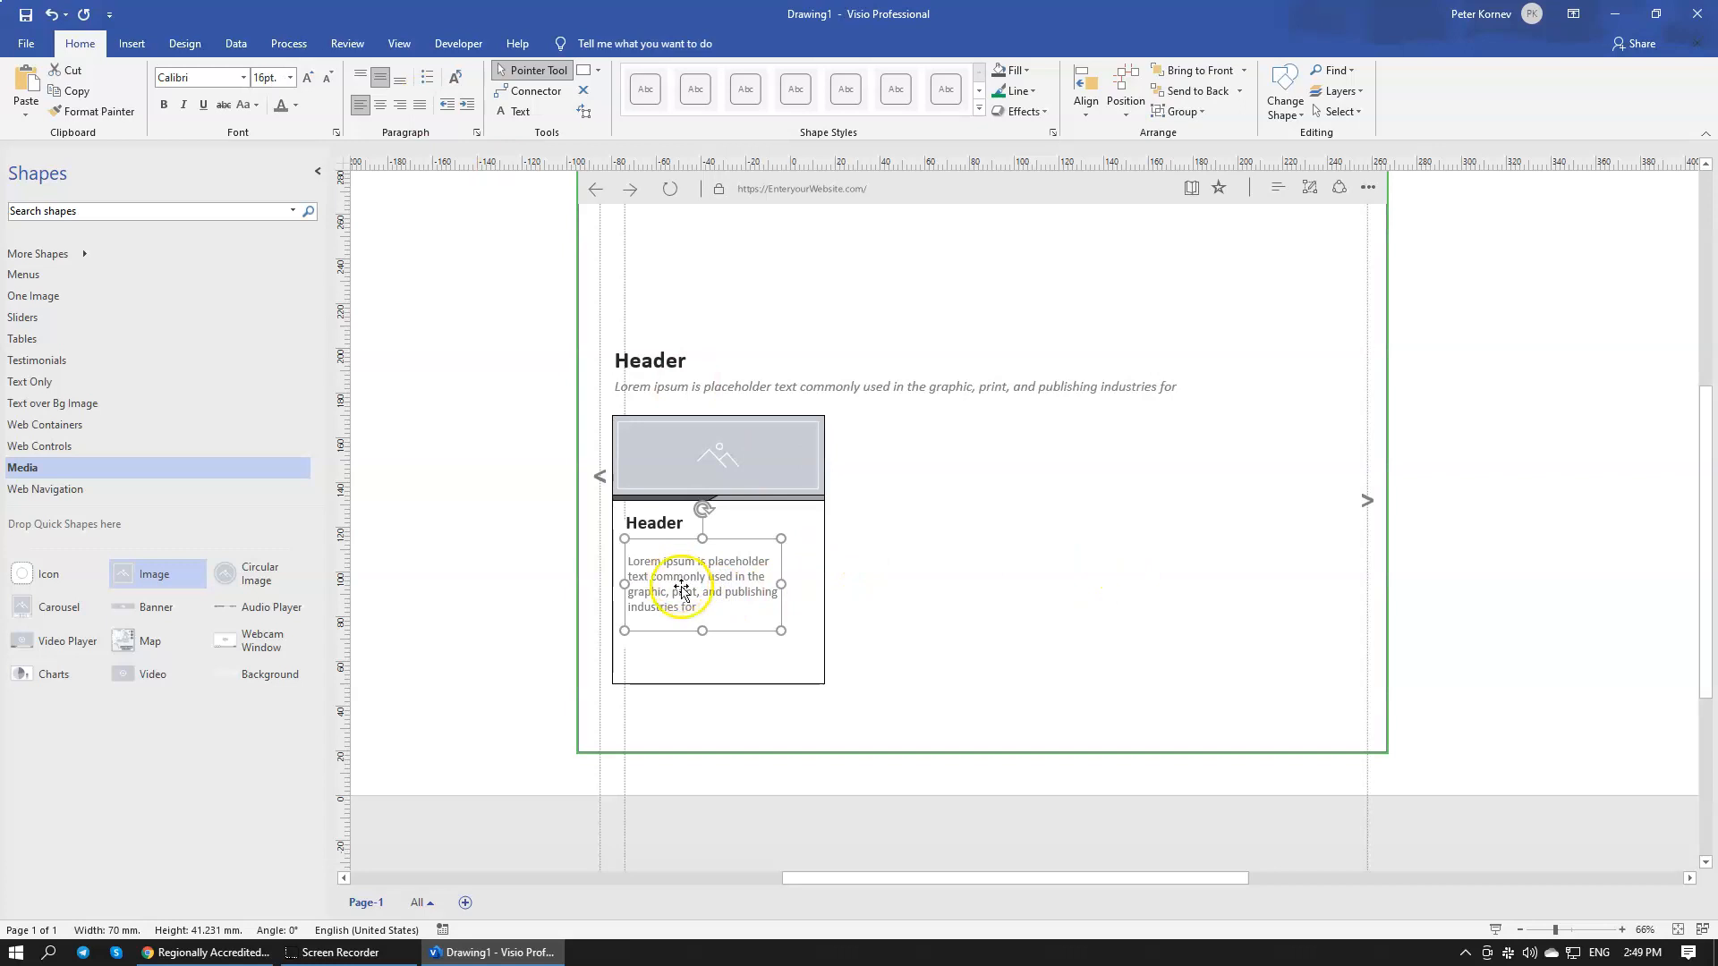
double_click(696, 601)
left_click(706, 609)
left_click_drag(706, 609, 689, 592)
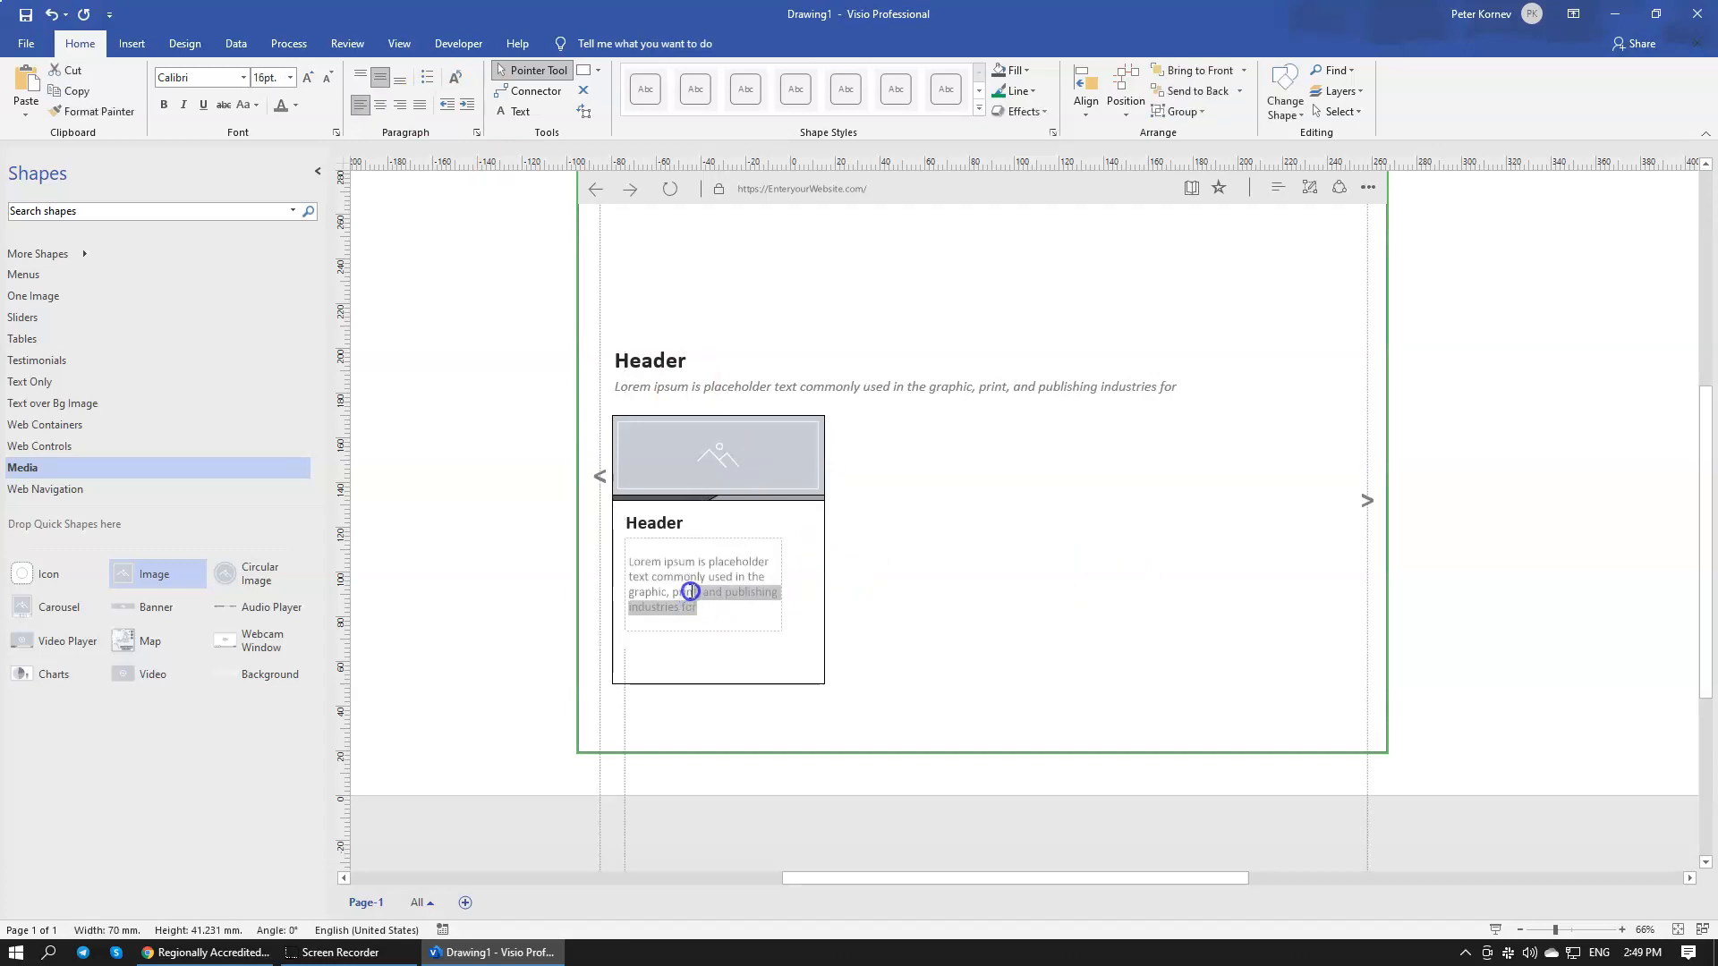
key("ctrl+c")
left_click(709, 611)
key("ctrl+v")
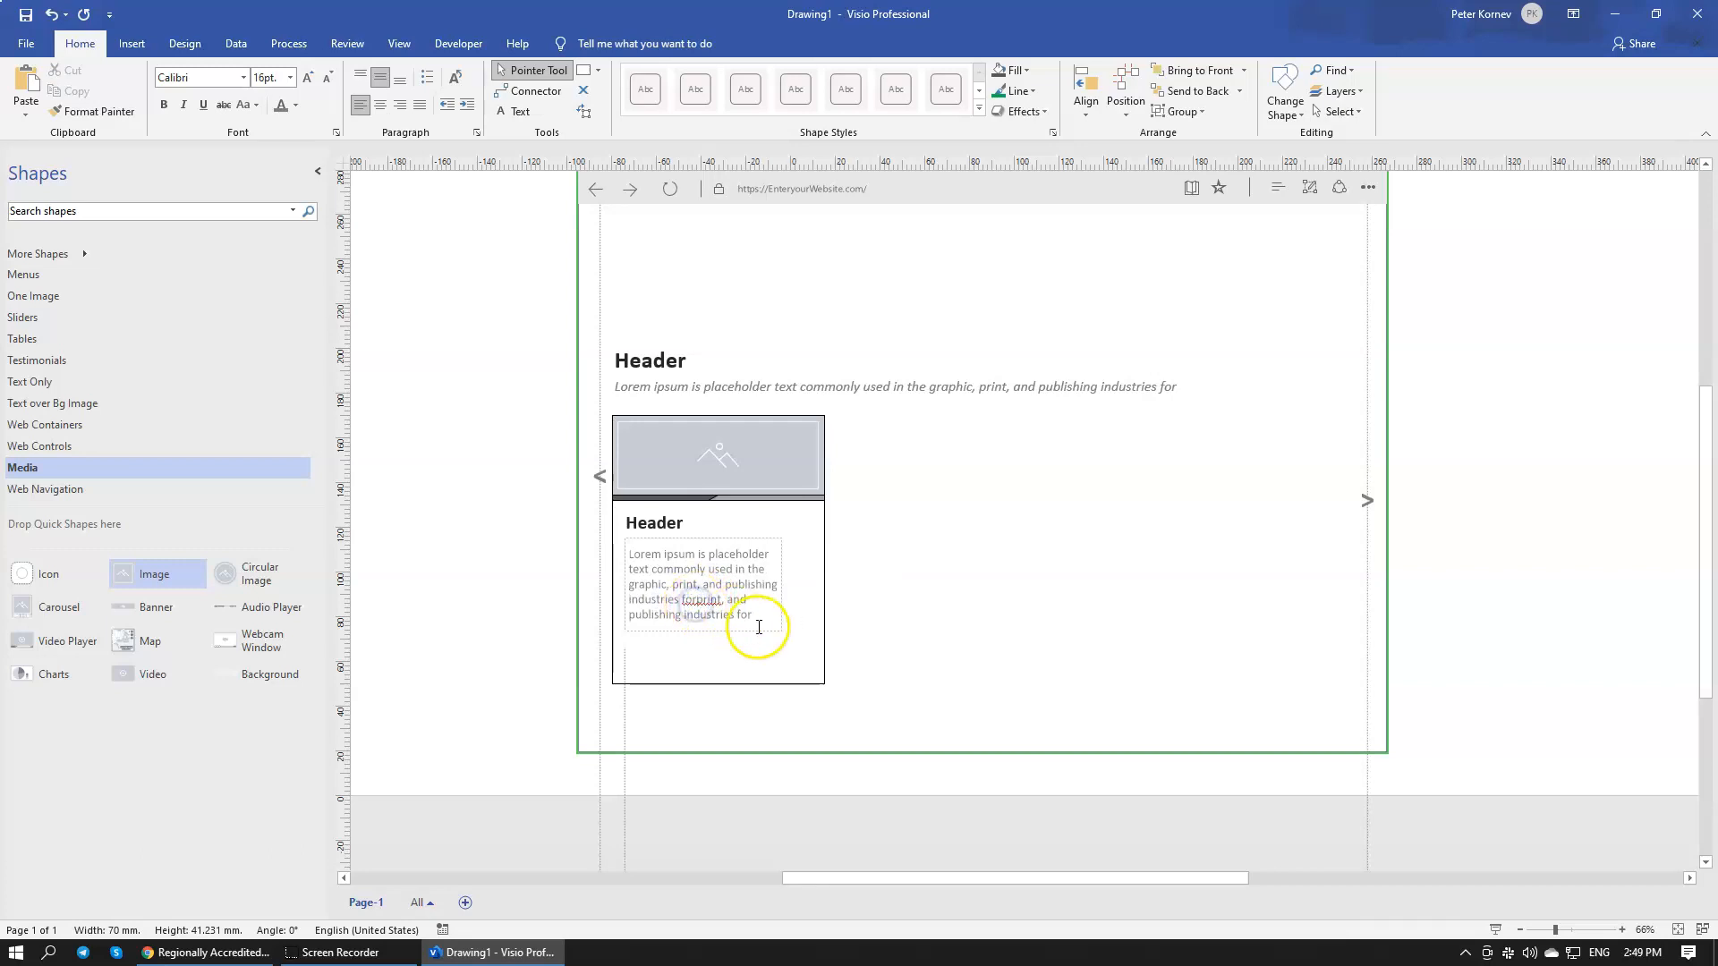
left_click(1119, 624)
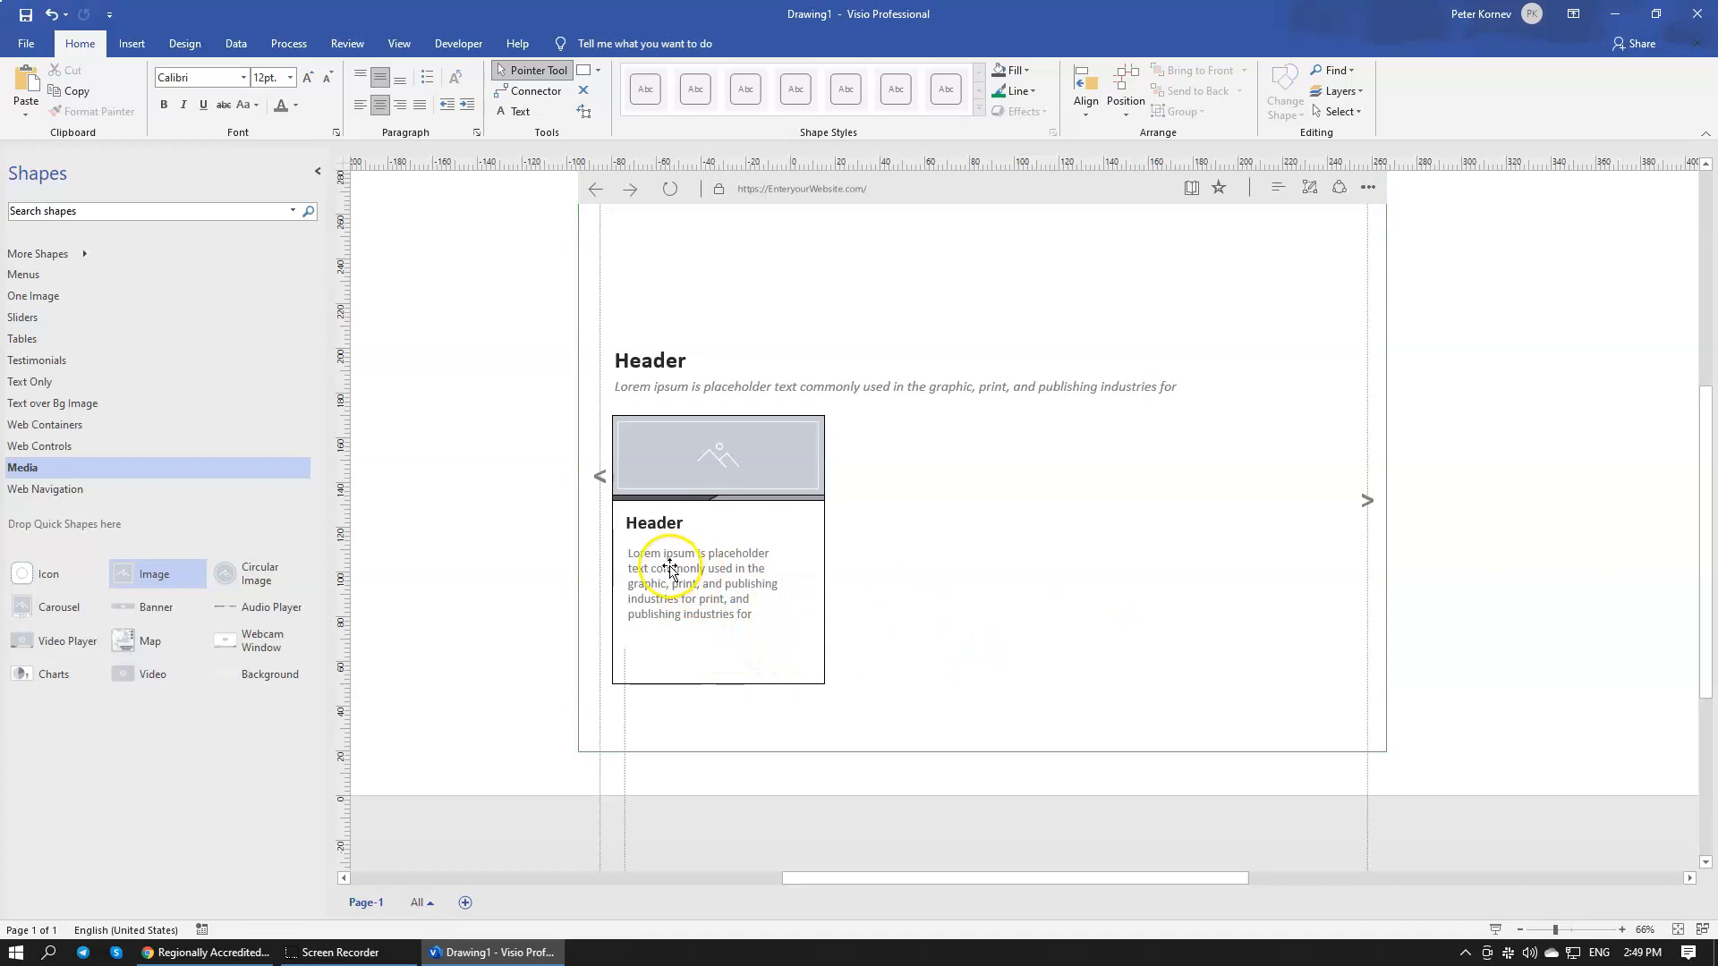
Step: Select all the card's elements together with the "<" navigation arrow and shift them slightly to the left
scroll(596, 563, "down", 5)
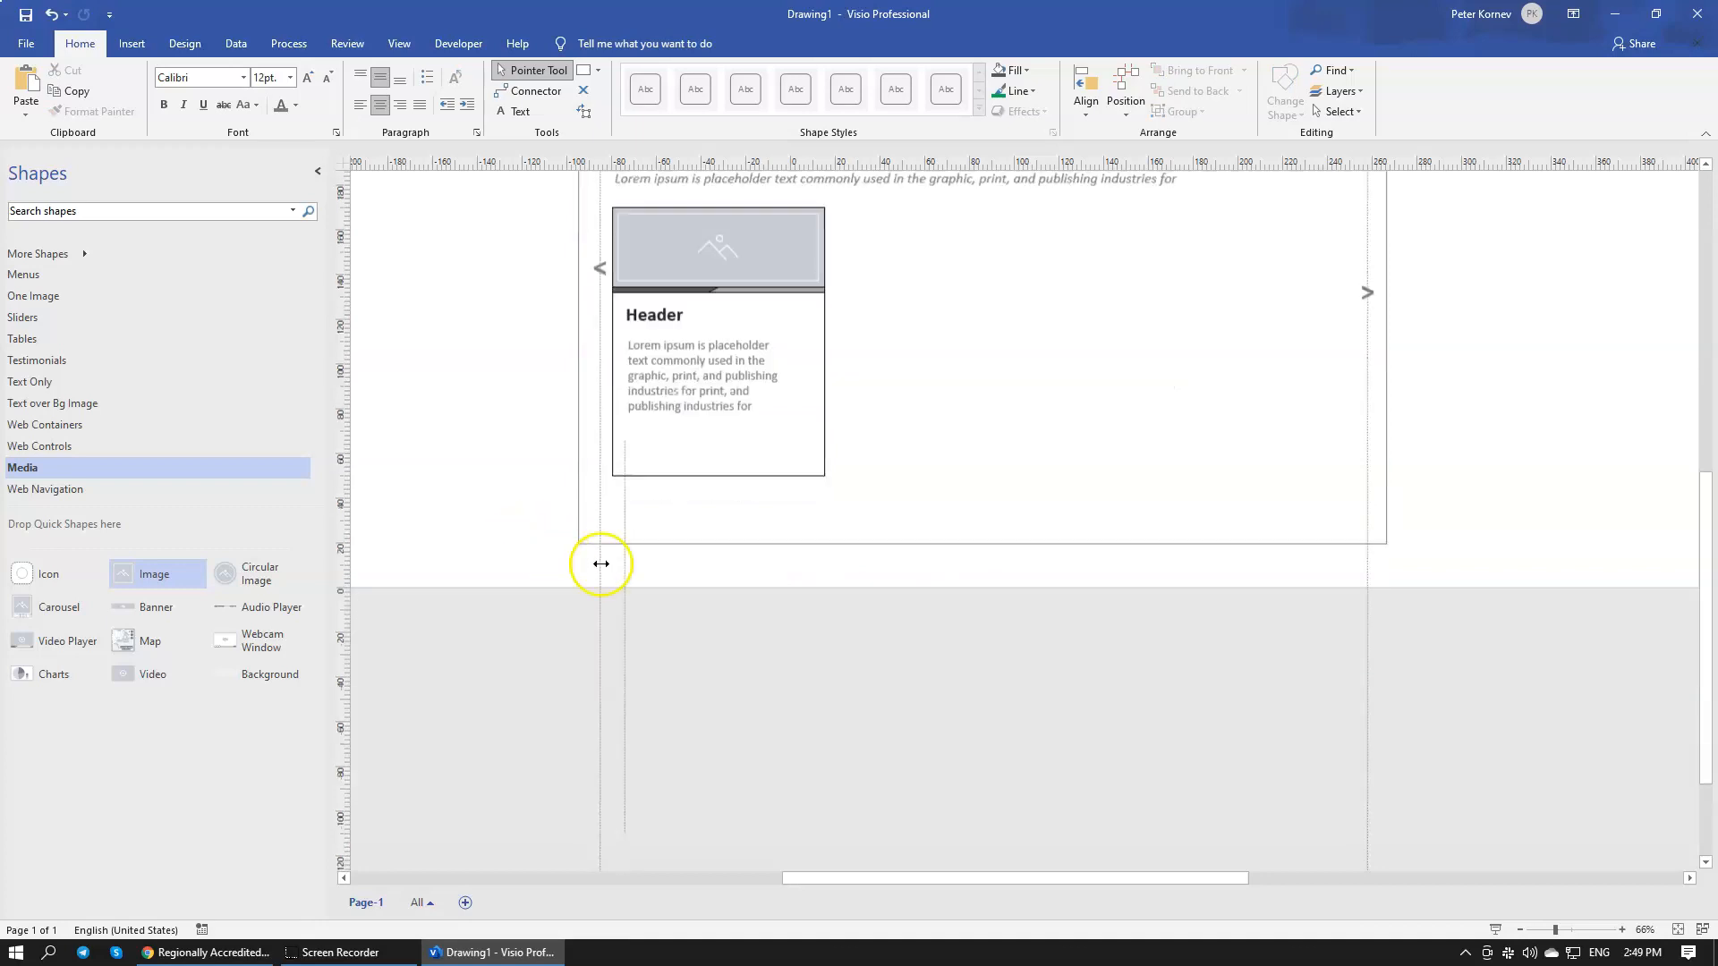
scroll(990, 621, "up", 7)
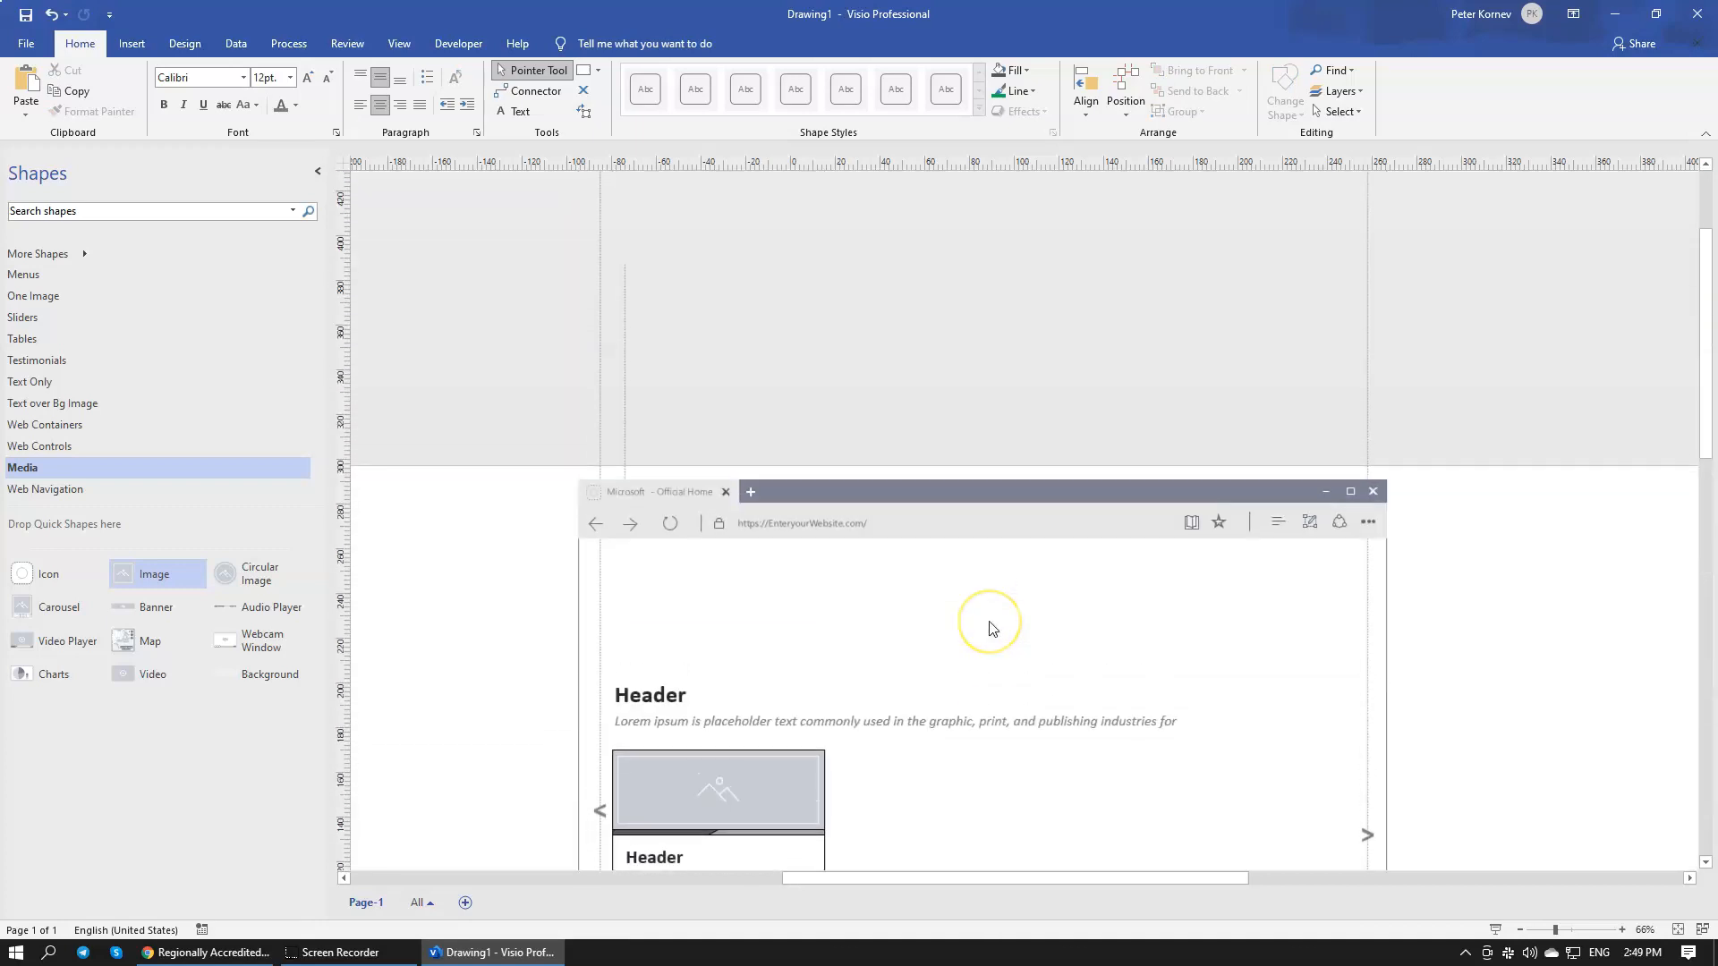
scroll(951, 604, "down", 1)
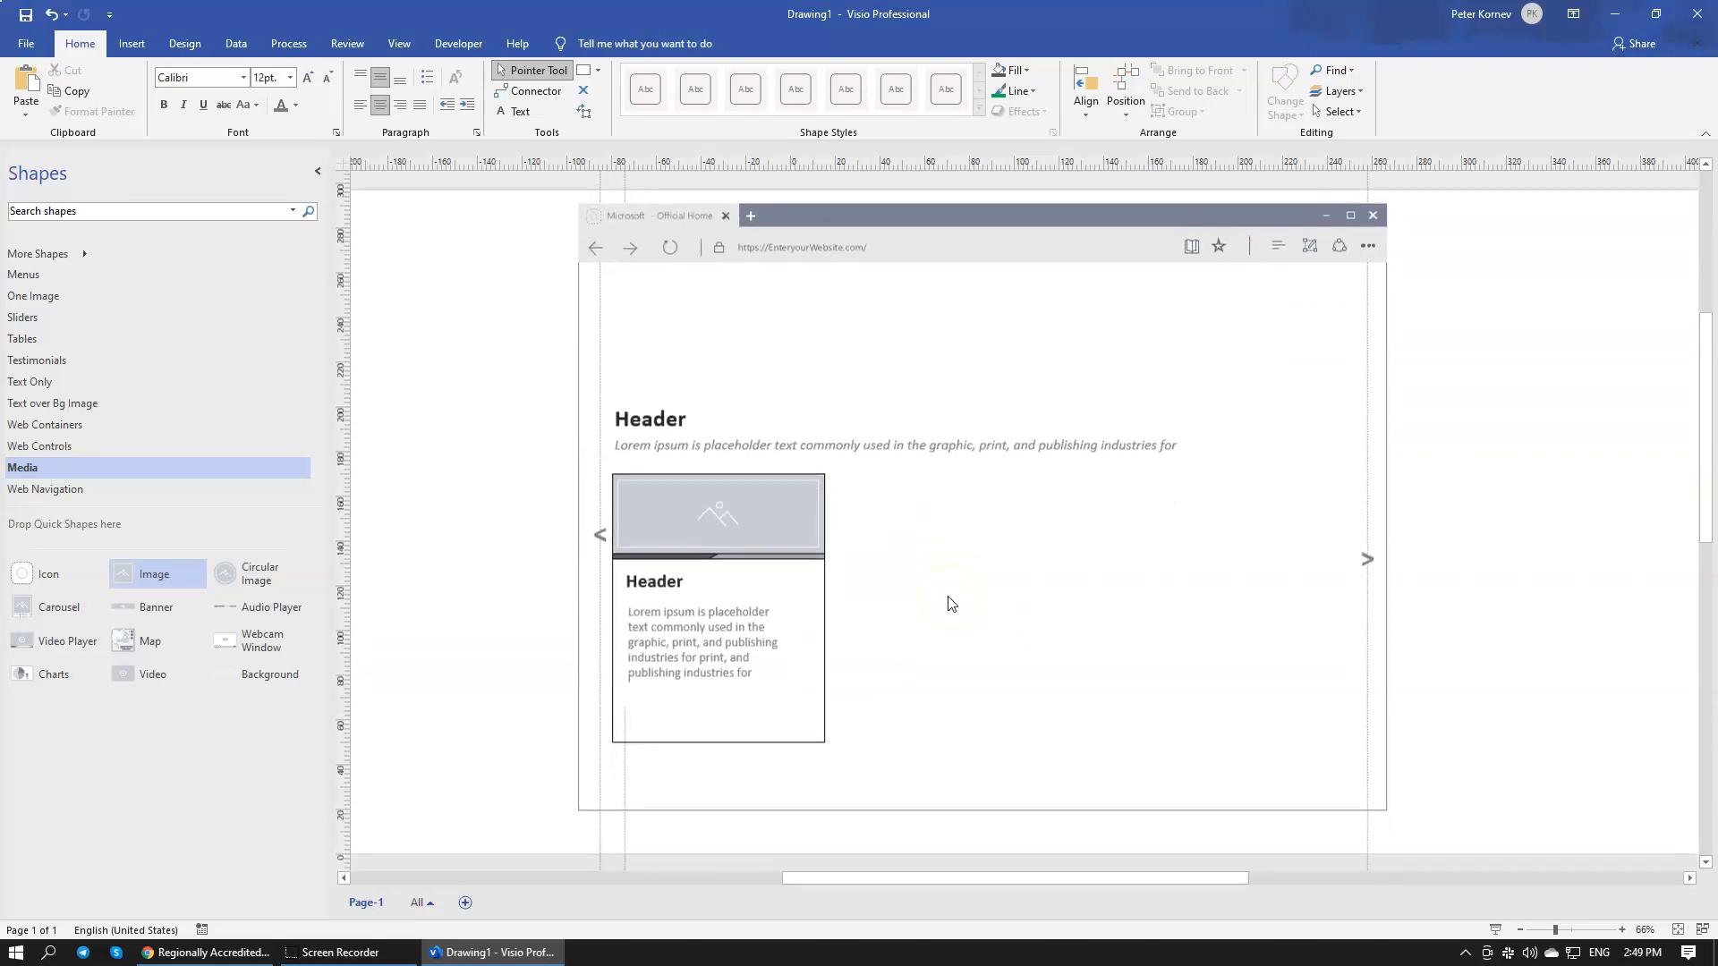
left_click(679, 741)
left_click(1131, 729)
left_click_drag(952, 469, 542, 797)
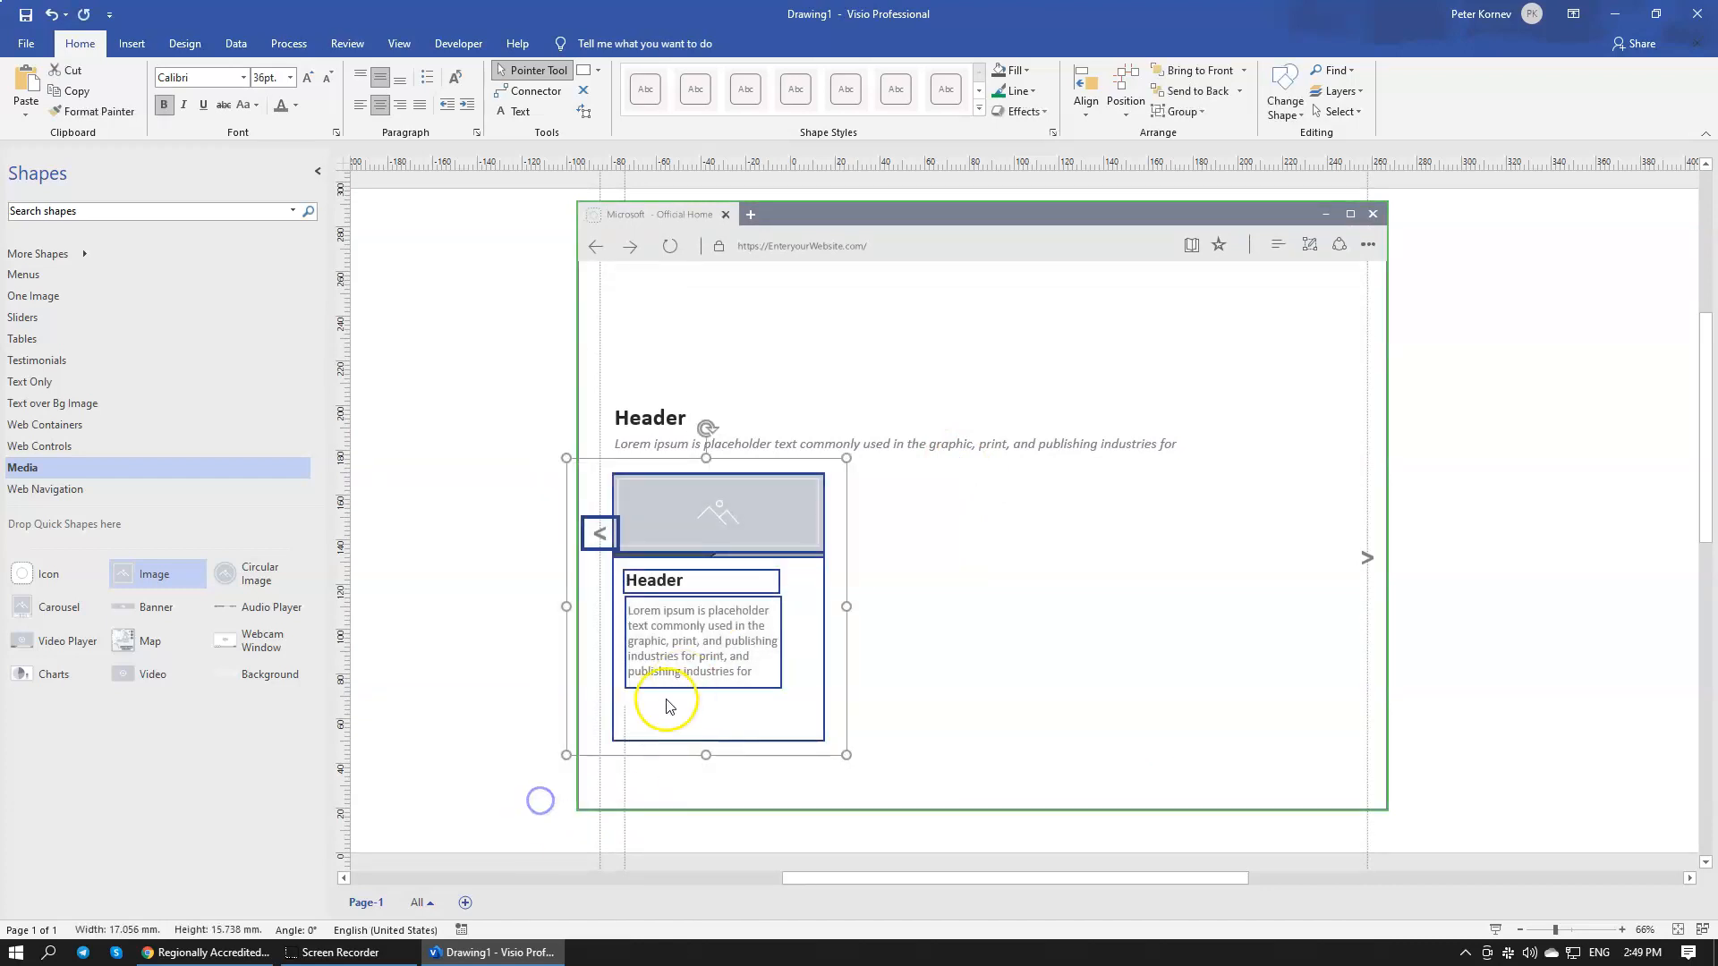
left_click(722, 469)
left_click_drag(957, 763, 533, 422)
mouse_move(683, 511)
left_mouse_down()
mouse_move(1115, 583)
mouse_move(728, 583)
mouse_move(606, 658)
mouse_move(761, 482)
mouse_move(684, 519)
left_mouse_up()
left_click(1095, 529)
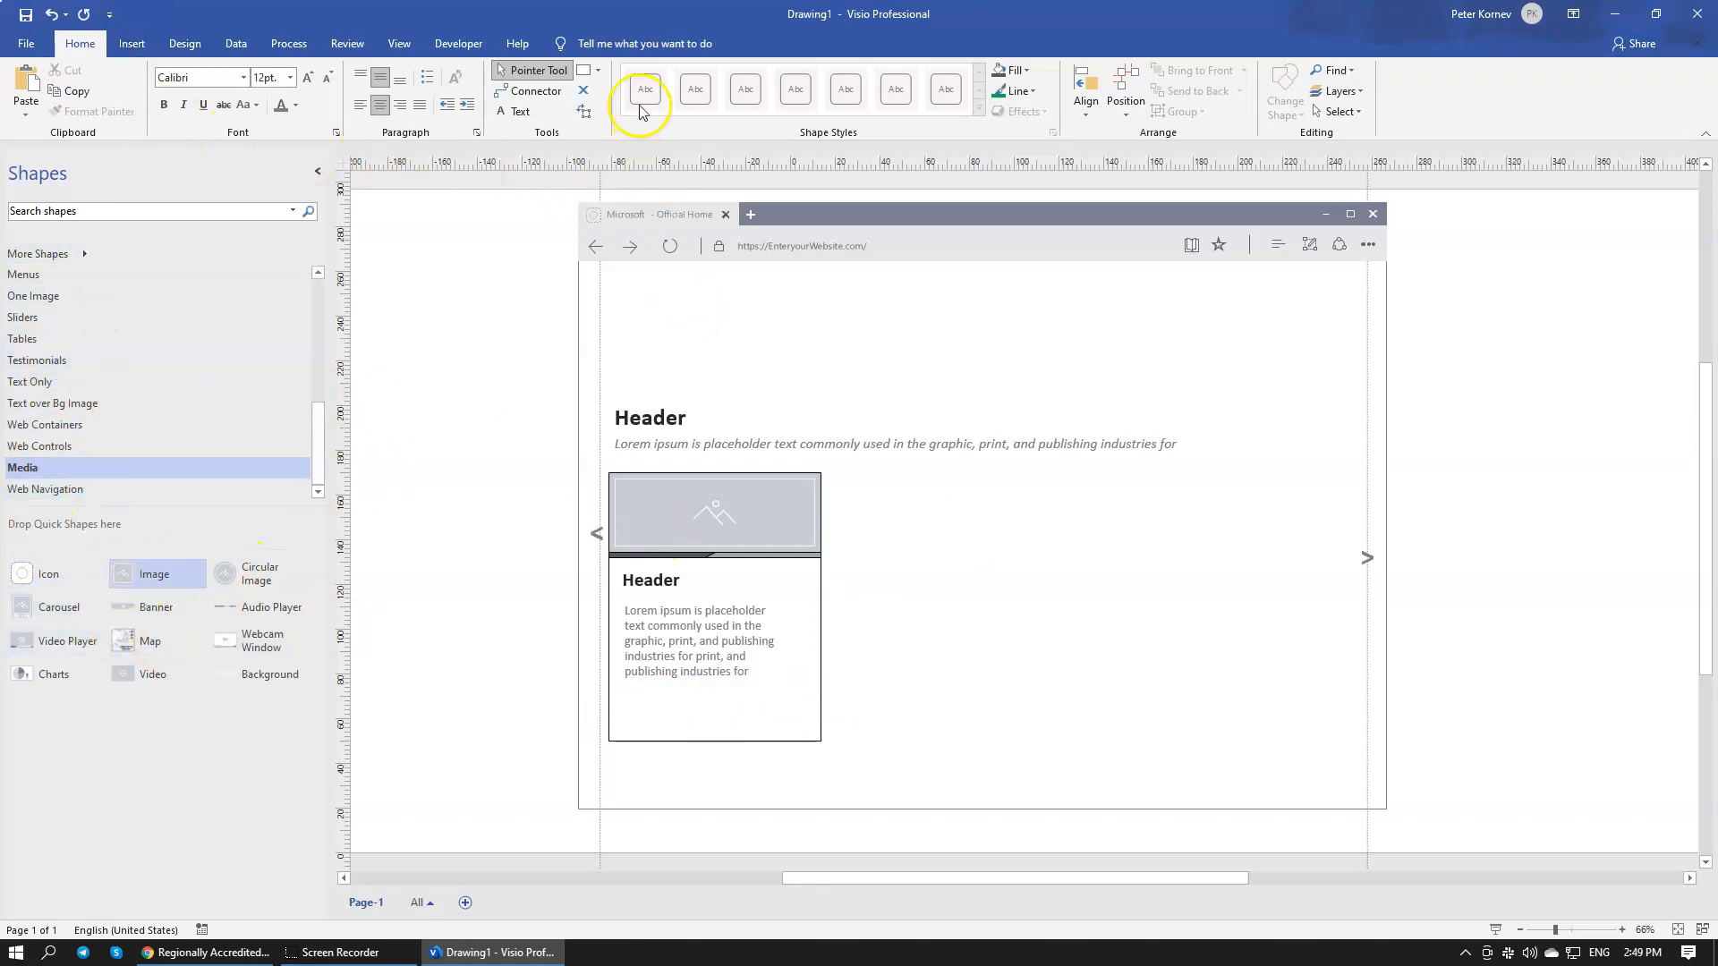
Step: Draw a rectangle 15 mm high along the card's bottom and fit its left edge to the card, making it about 94.8 mm wide
left_click(583, 70)
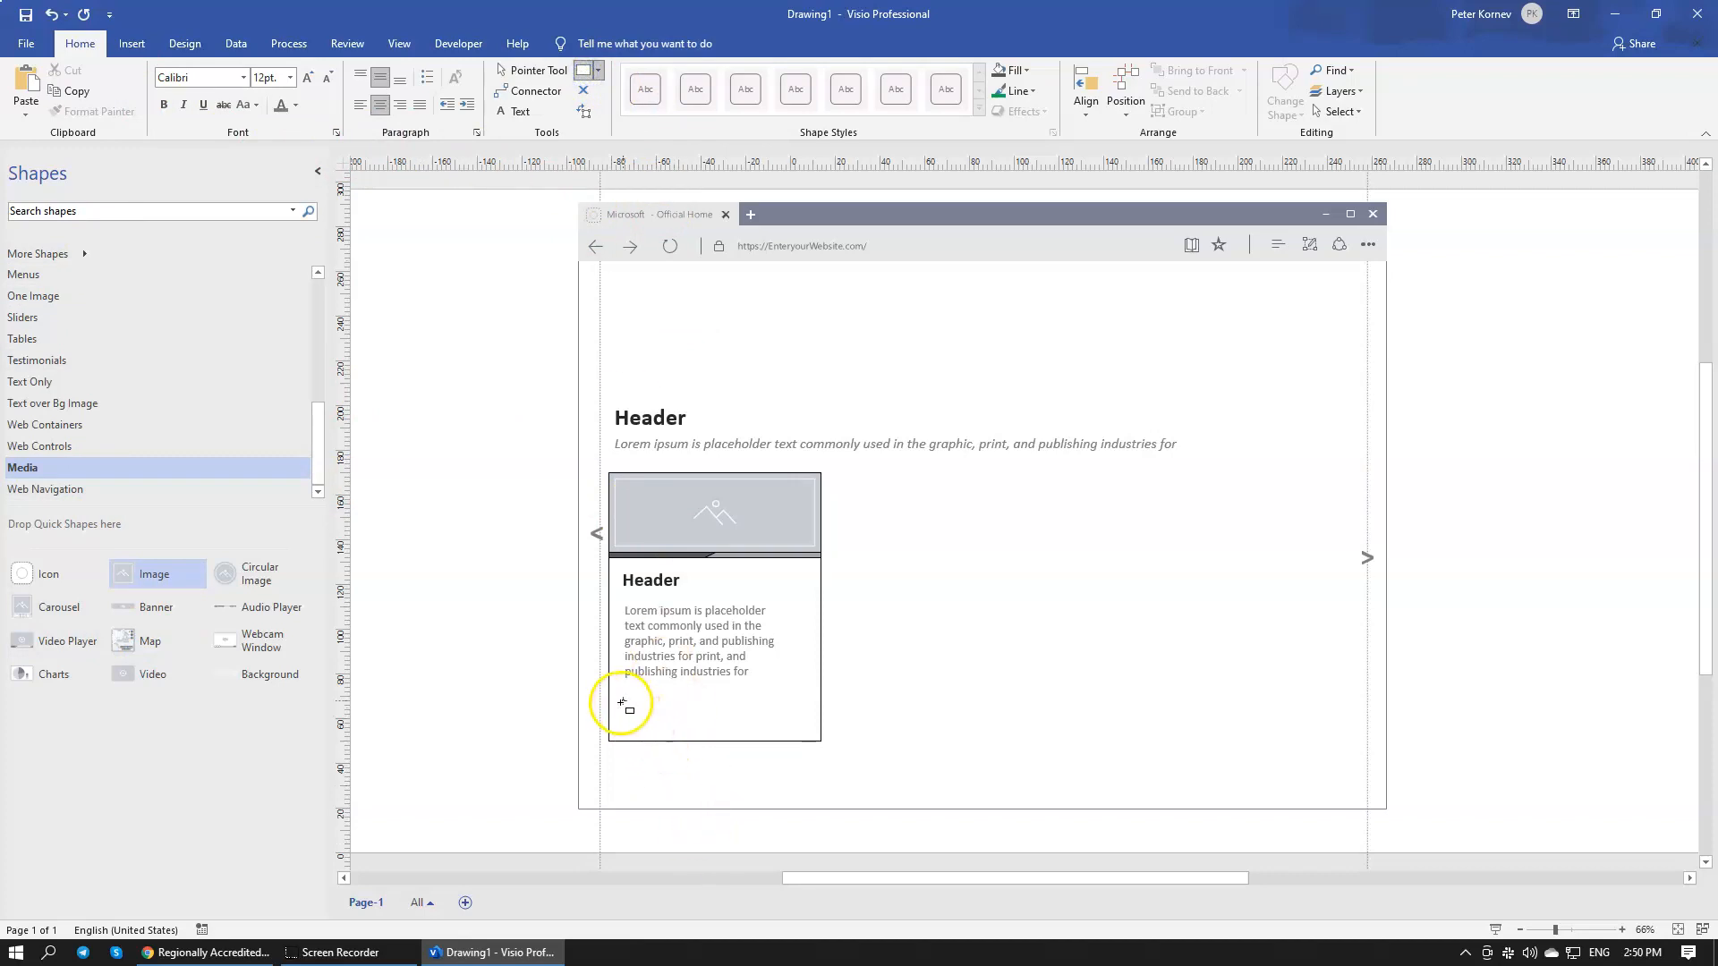
mouse_move(612, 707)
left_mouse_down()
mouse_move(784, 753)
mouse_move(819, 742)
left_mouse_up()
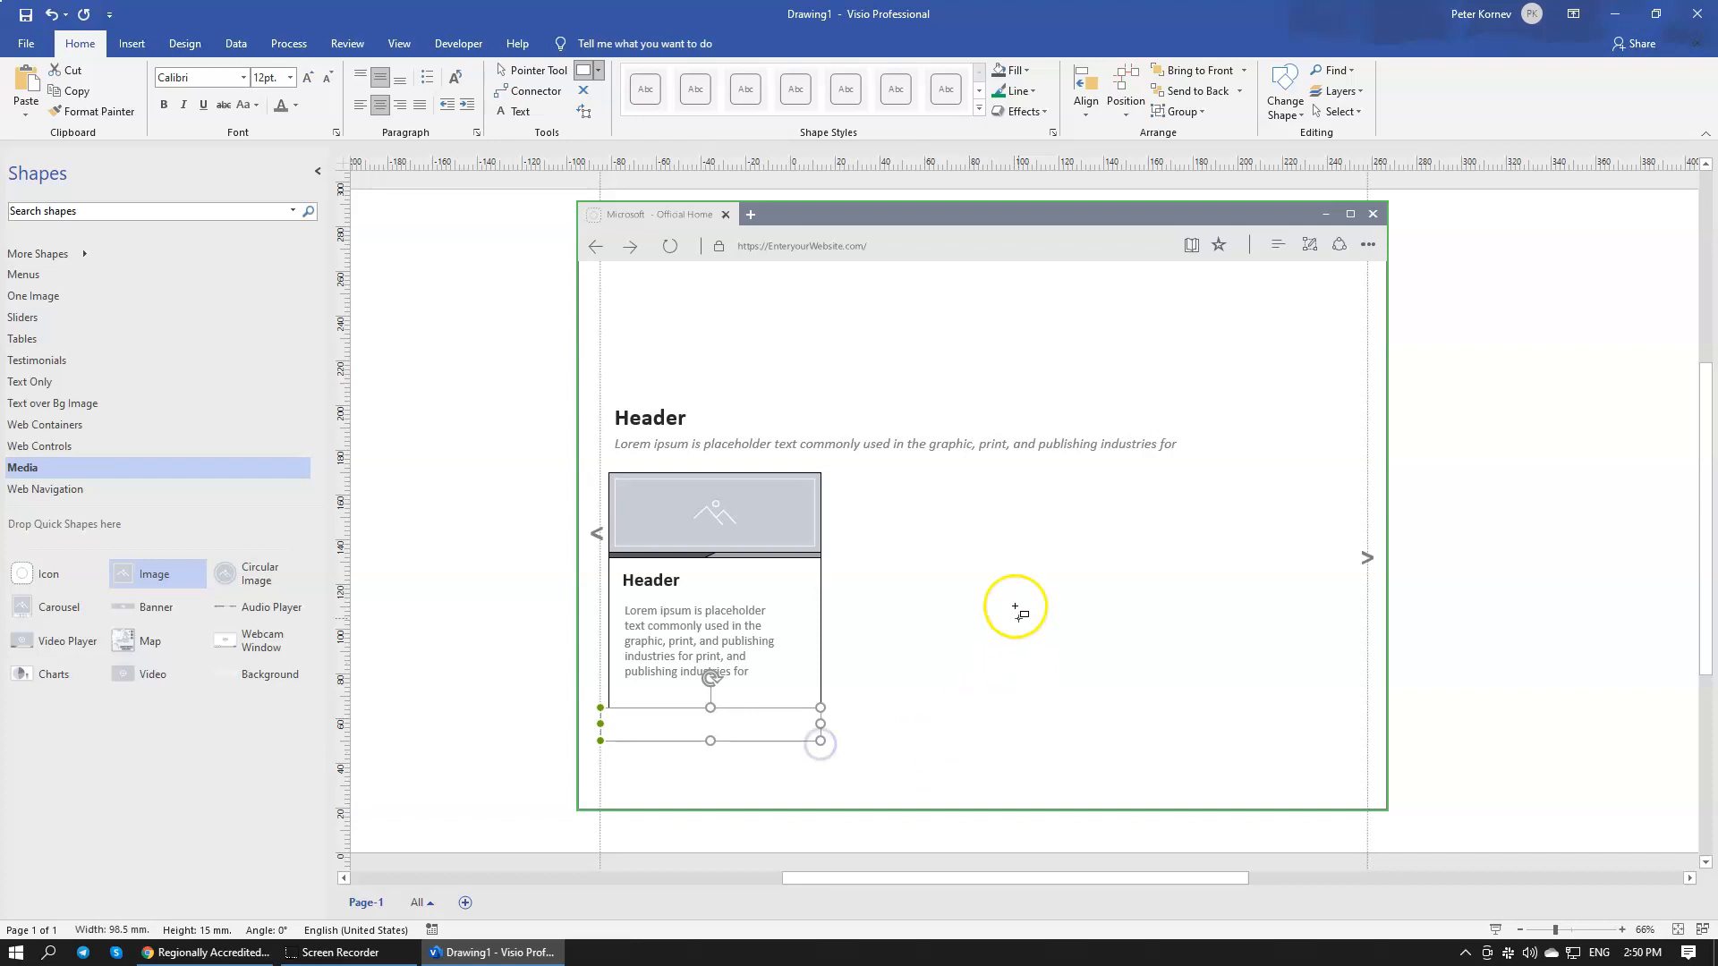
left_click(534, 71)
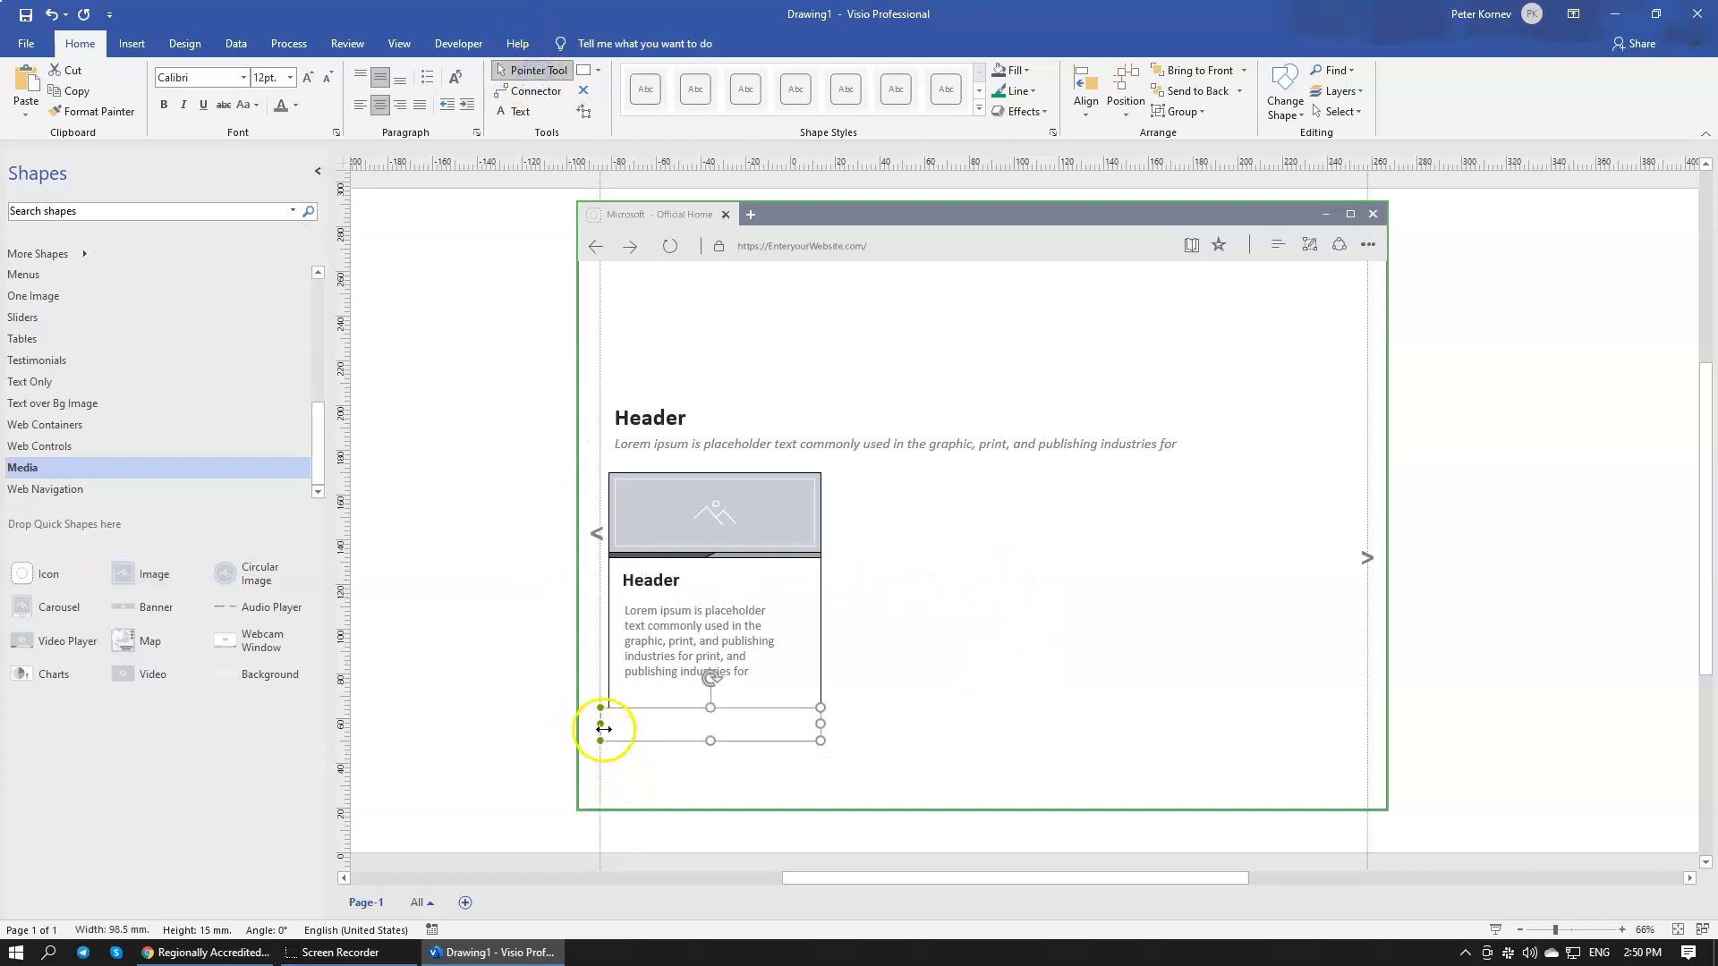
left_click_drag(611, 725, 620, 725)
left_click(728, 783)
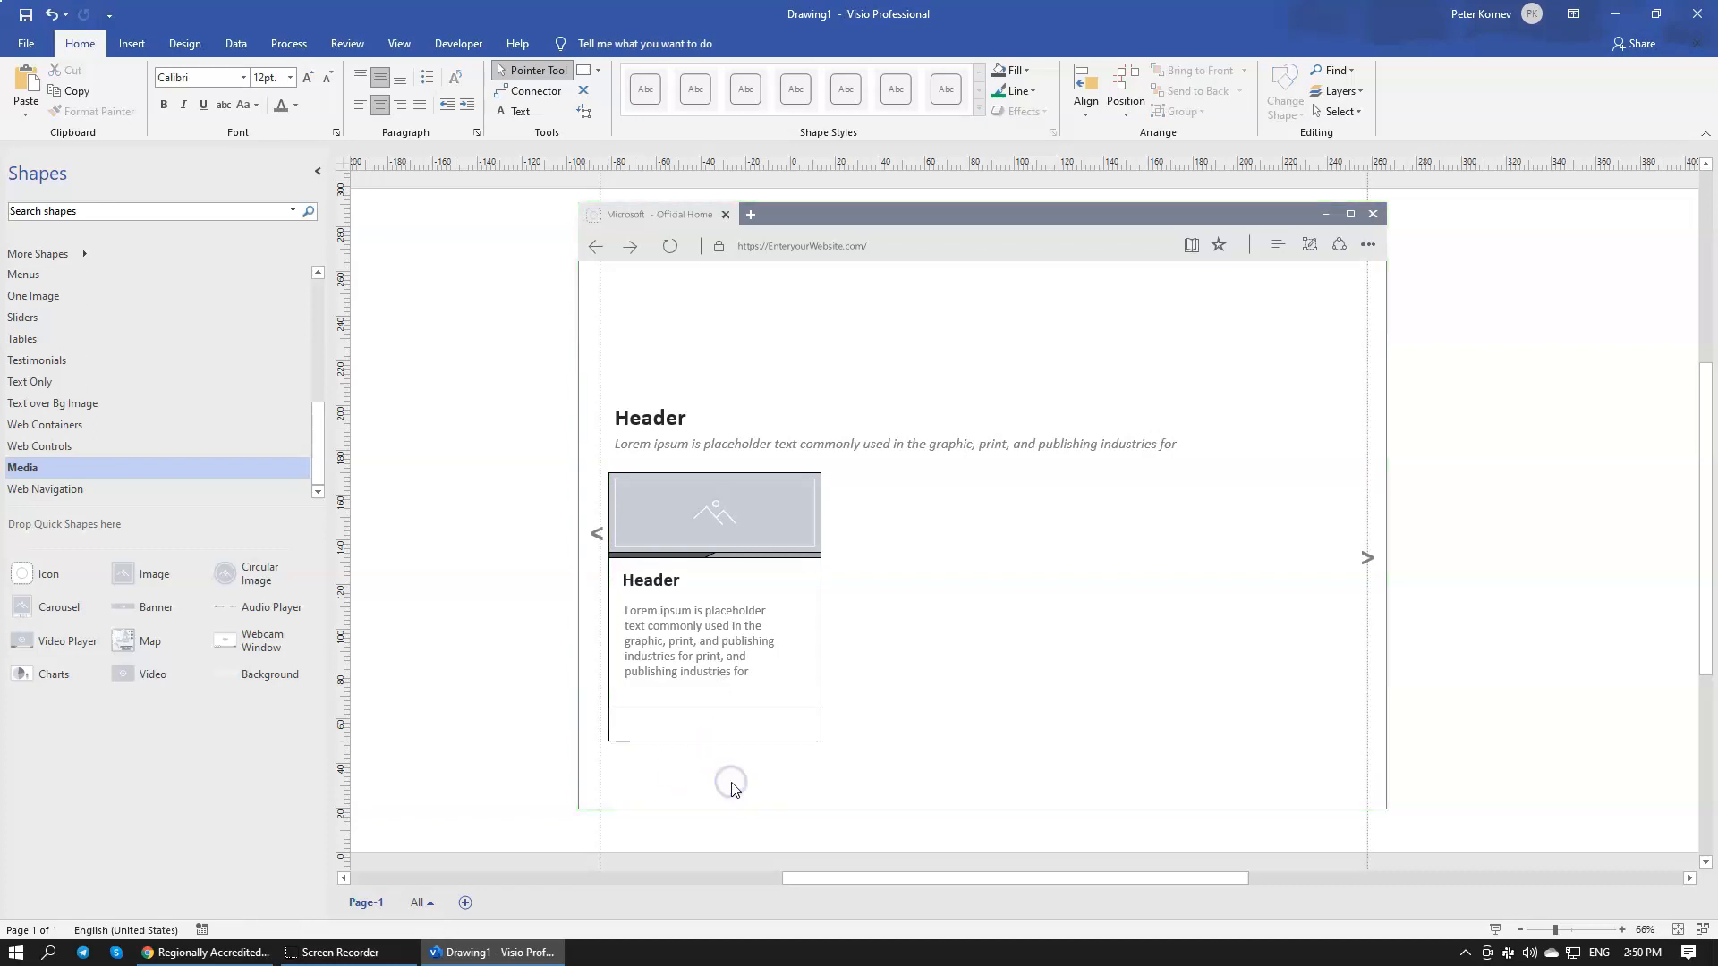
Step: Add the text "Learn More >" to the rectangle at the bottom of the card
left_click(767, 718)
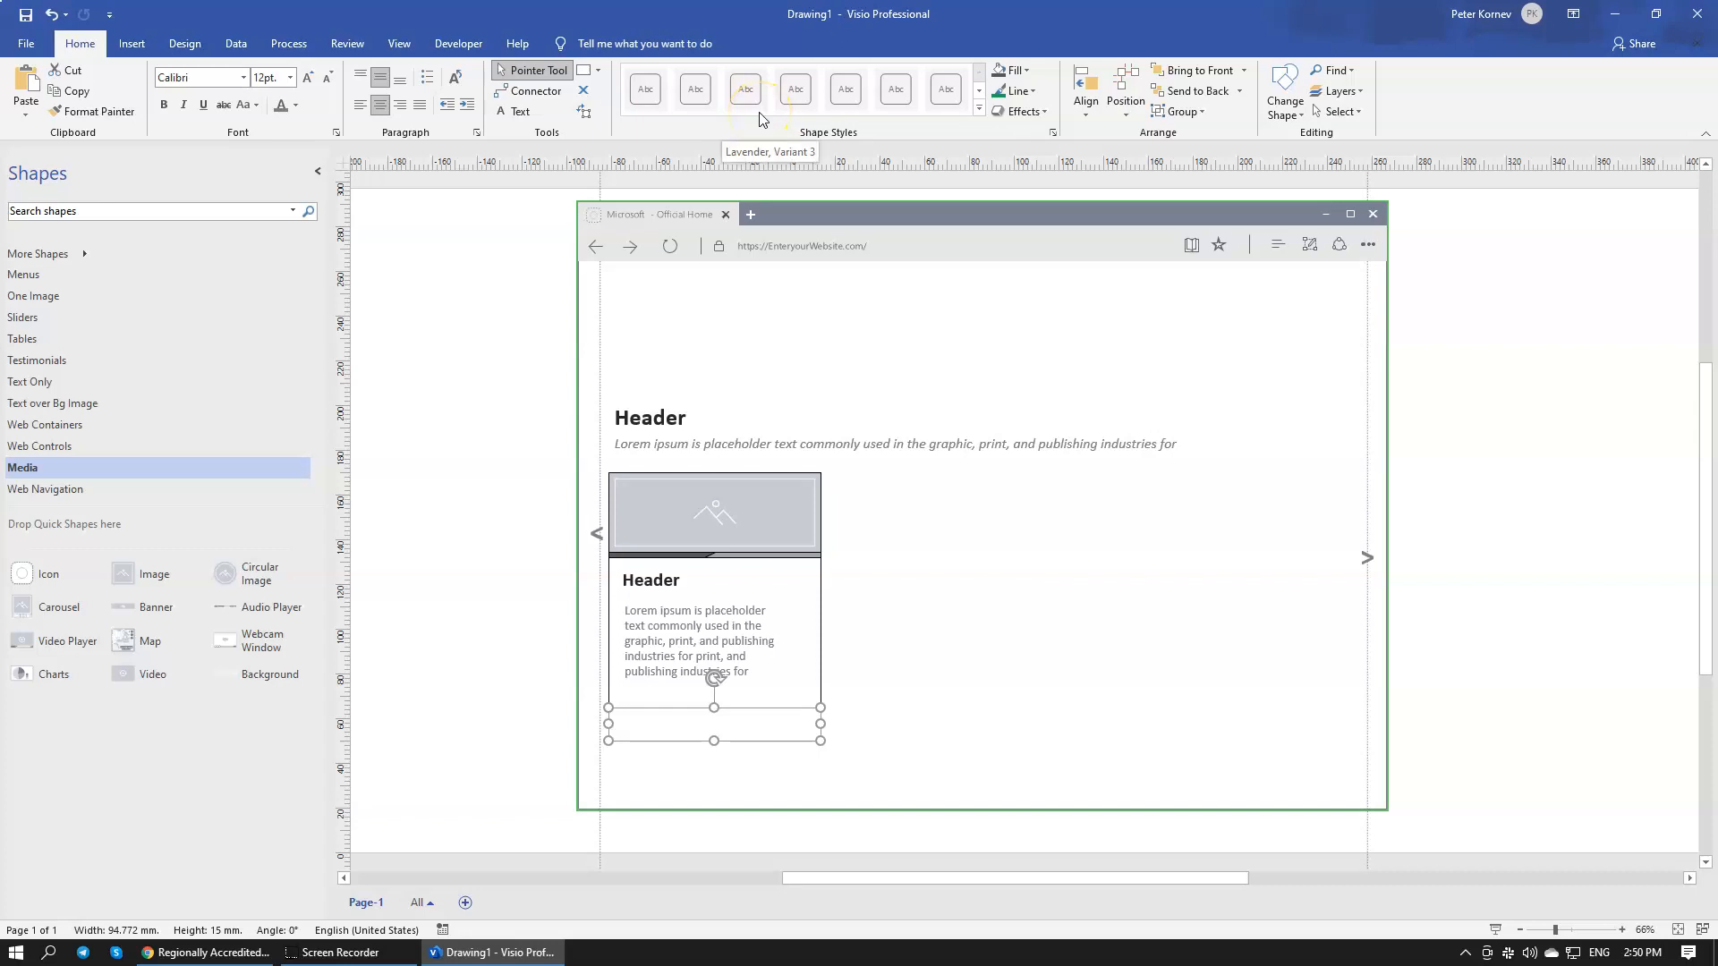
type("T")
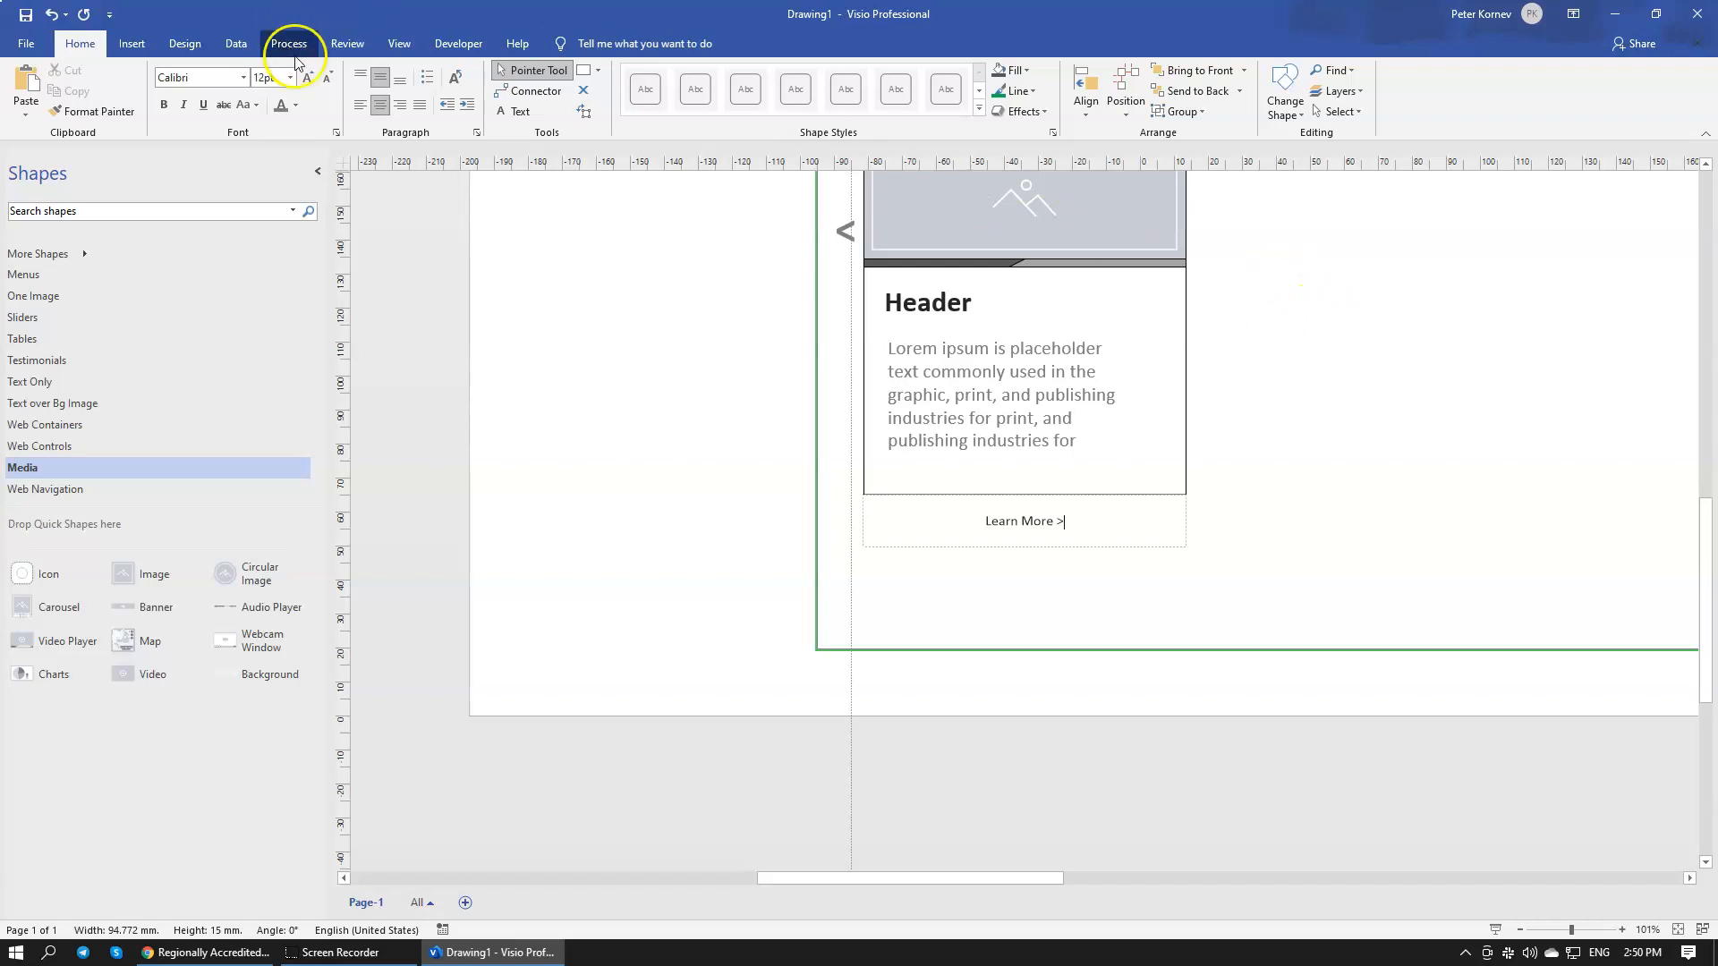
Step: Enlarge the "Learn More >" text in the card's bottom bar to 18 pt and make it bold
left_click(1398, 380)
scroll(1398, 380, "down", 3, "ctrl")
left_click(763, 723)
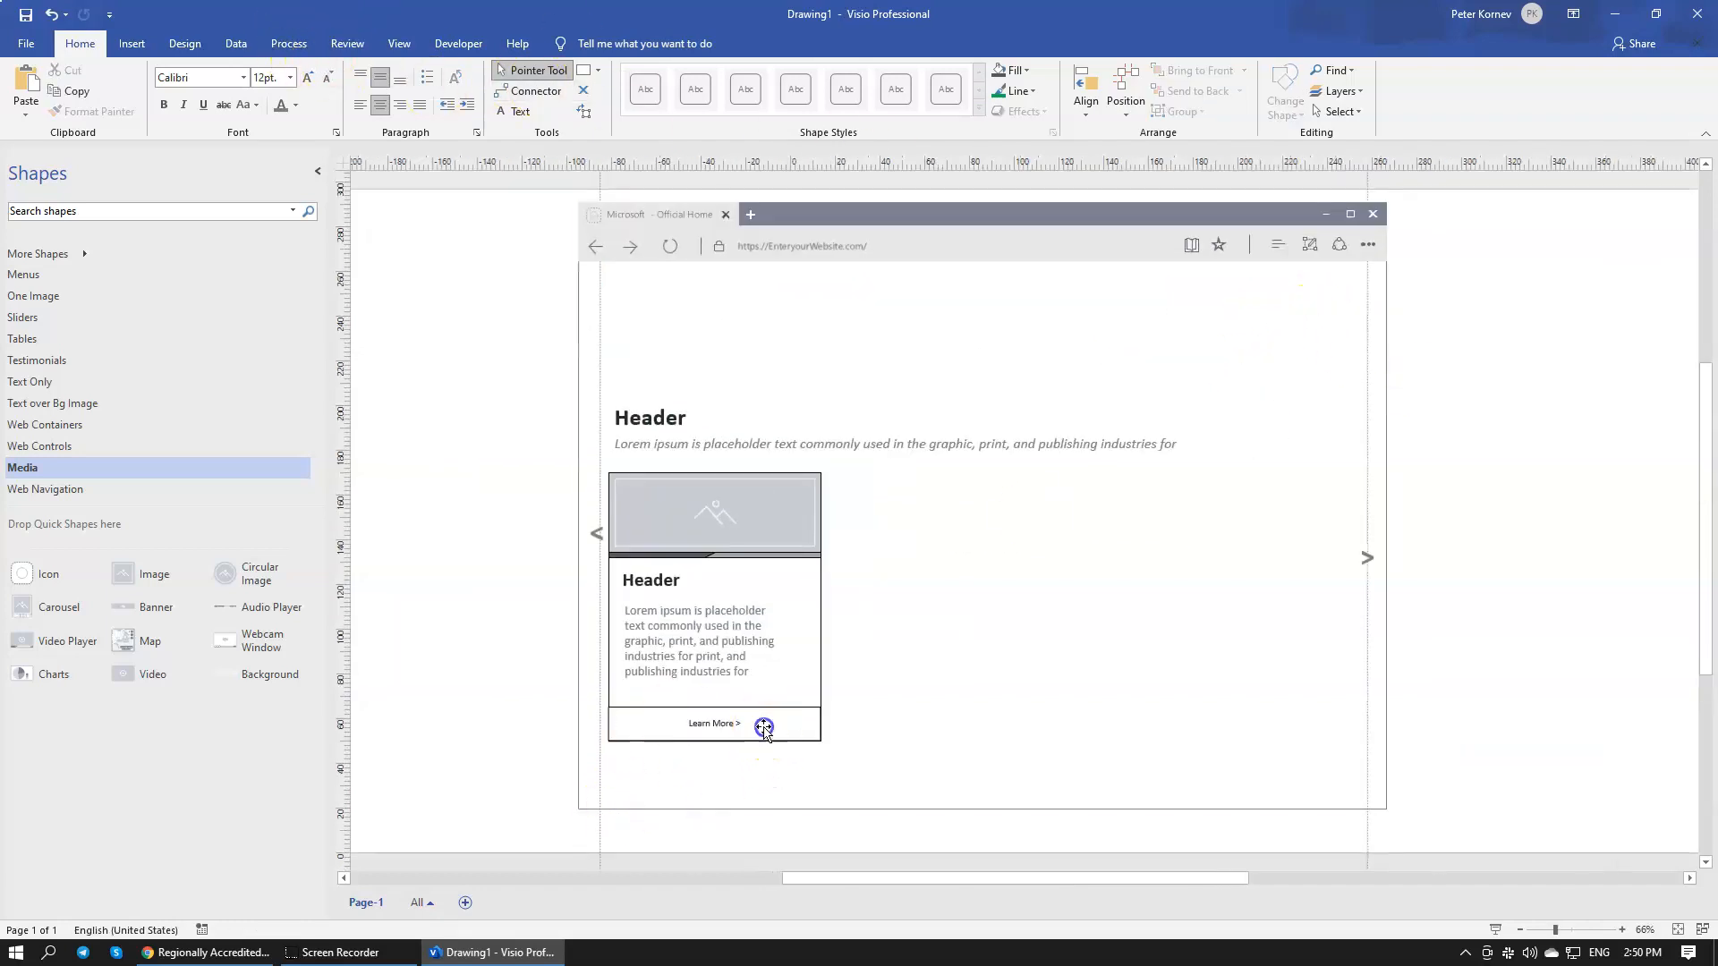
left_click(314, 80)
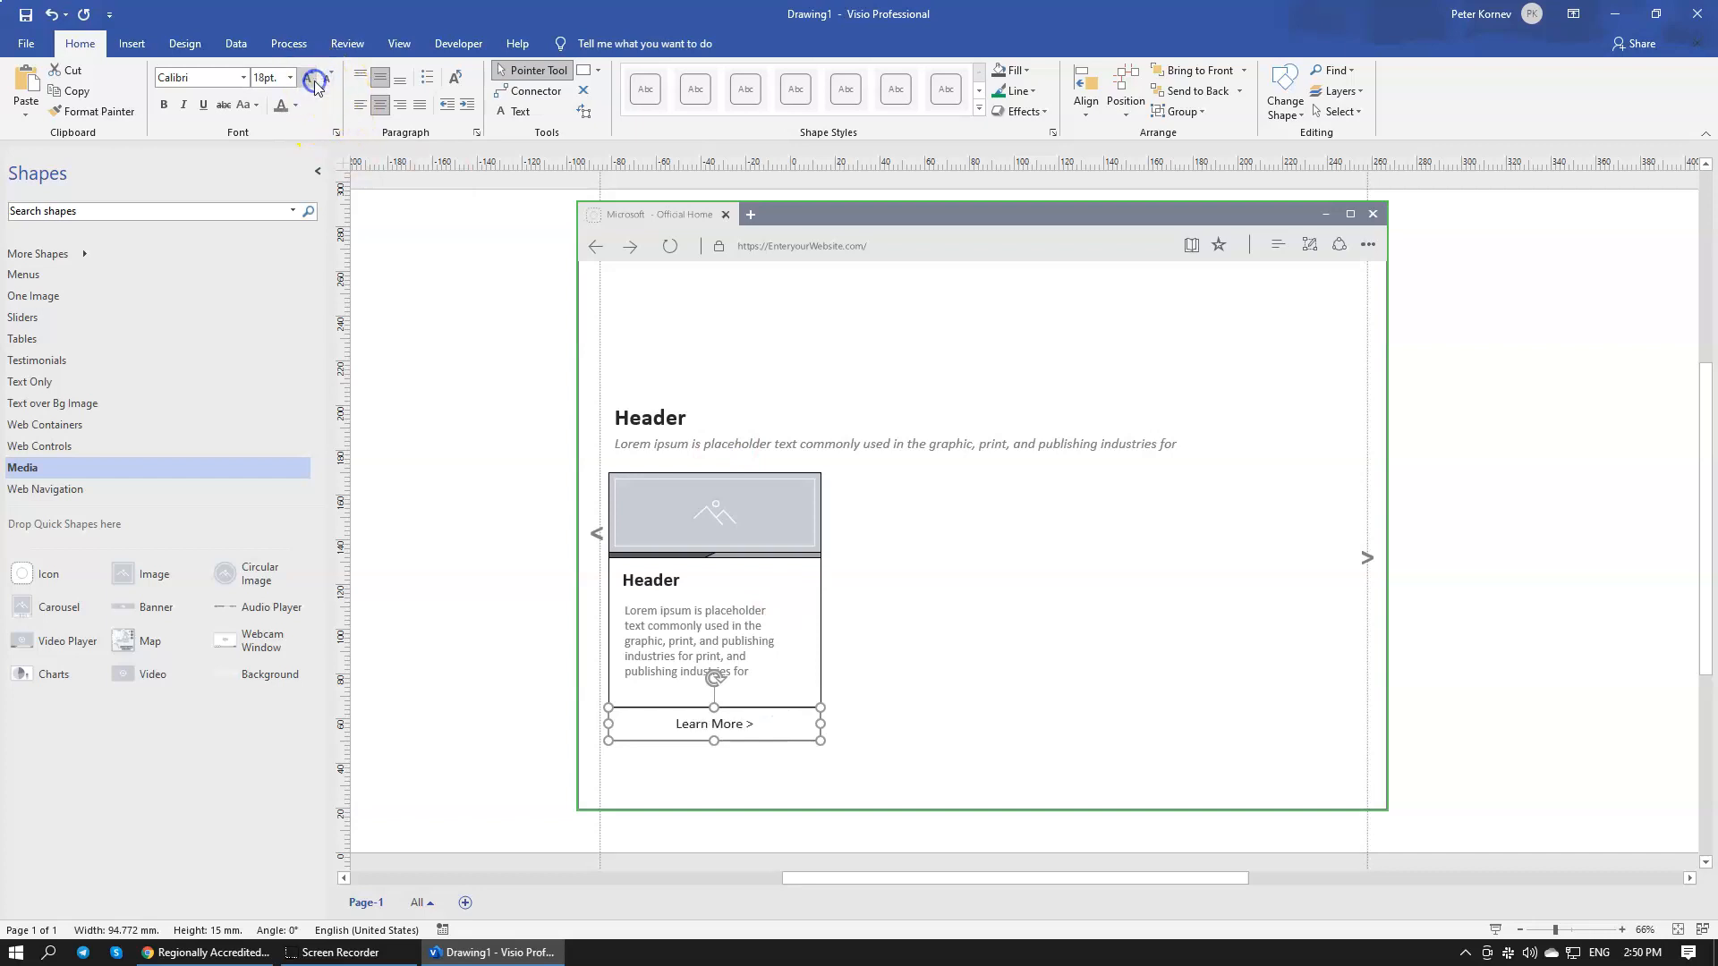
left_click(1092, 587)
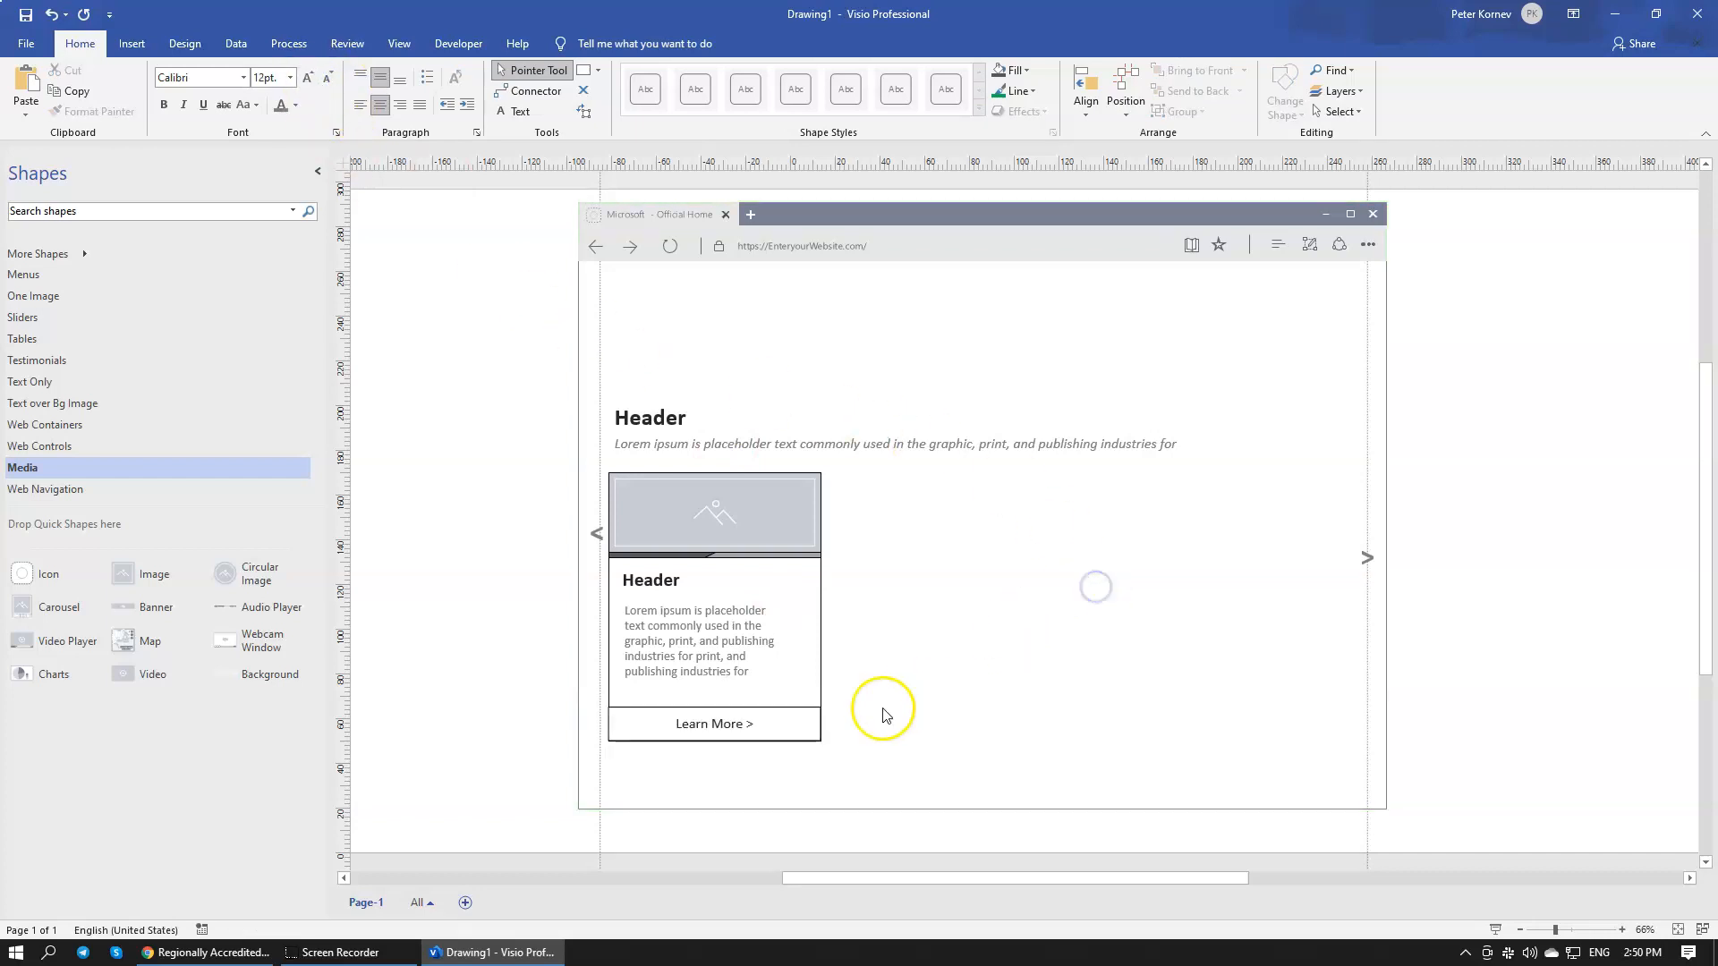
left_click(780, 725)
left_click(165, 106)
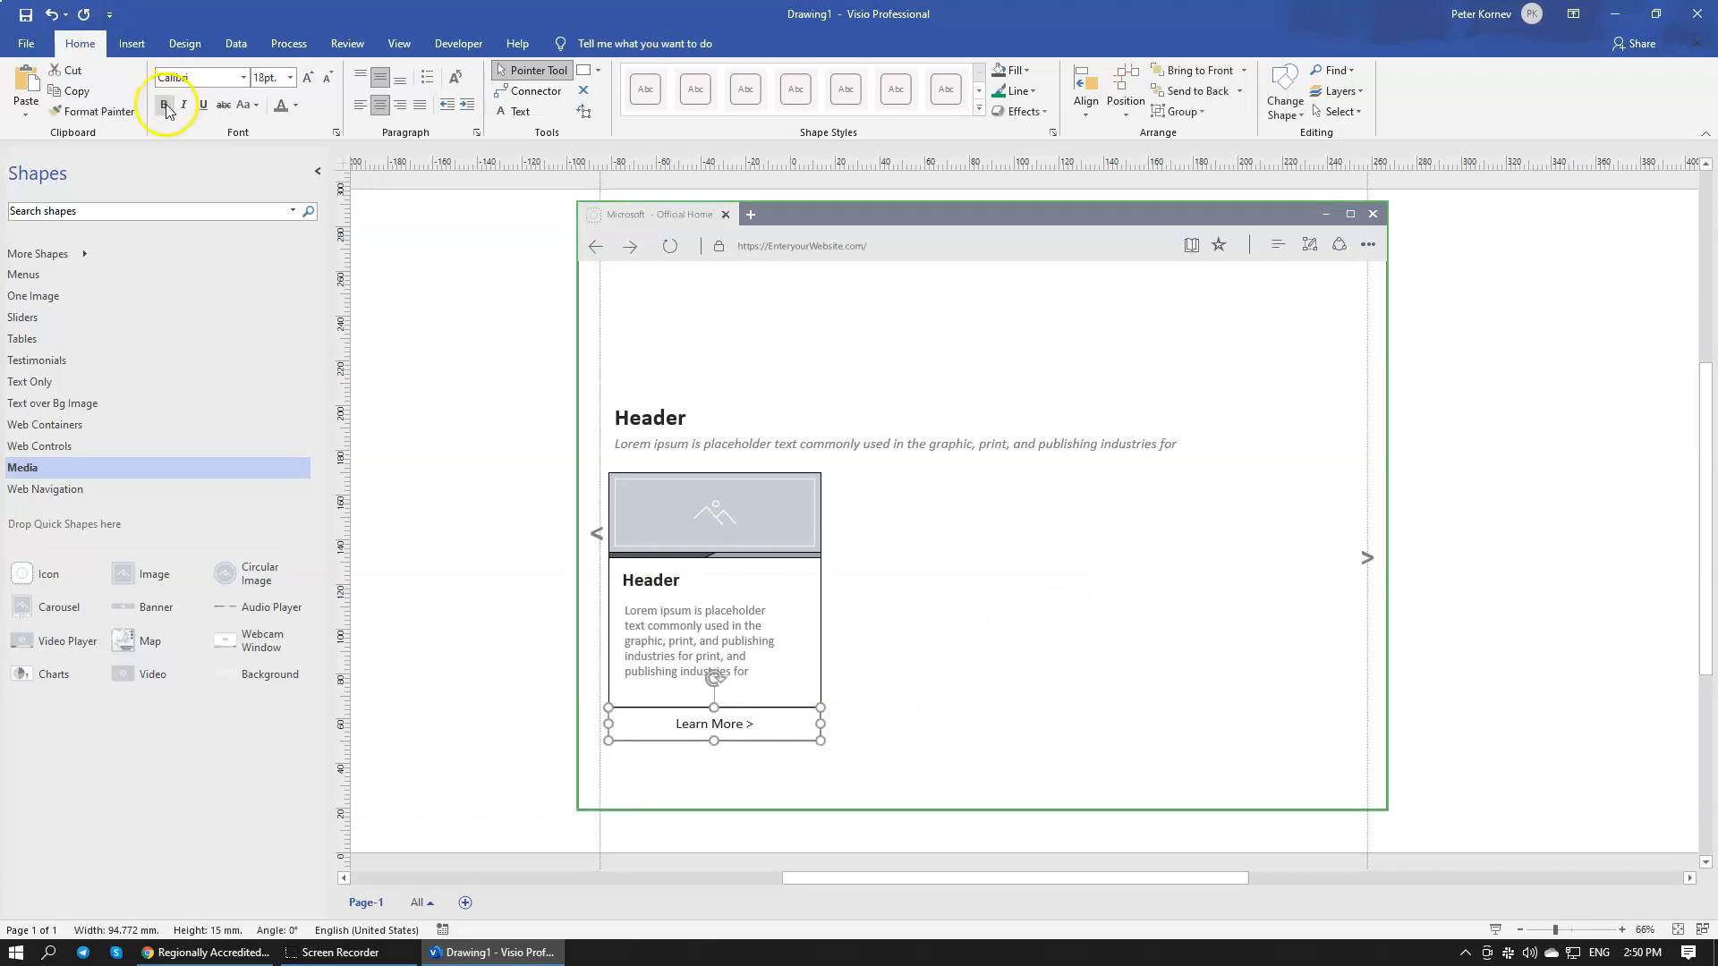
left_click(1038, 587)
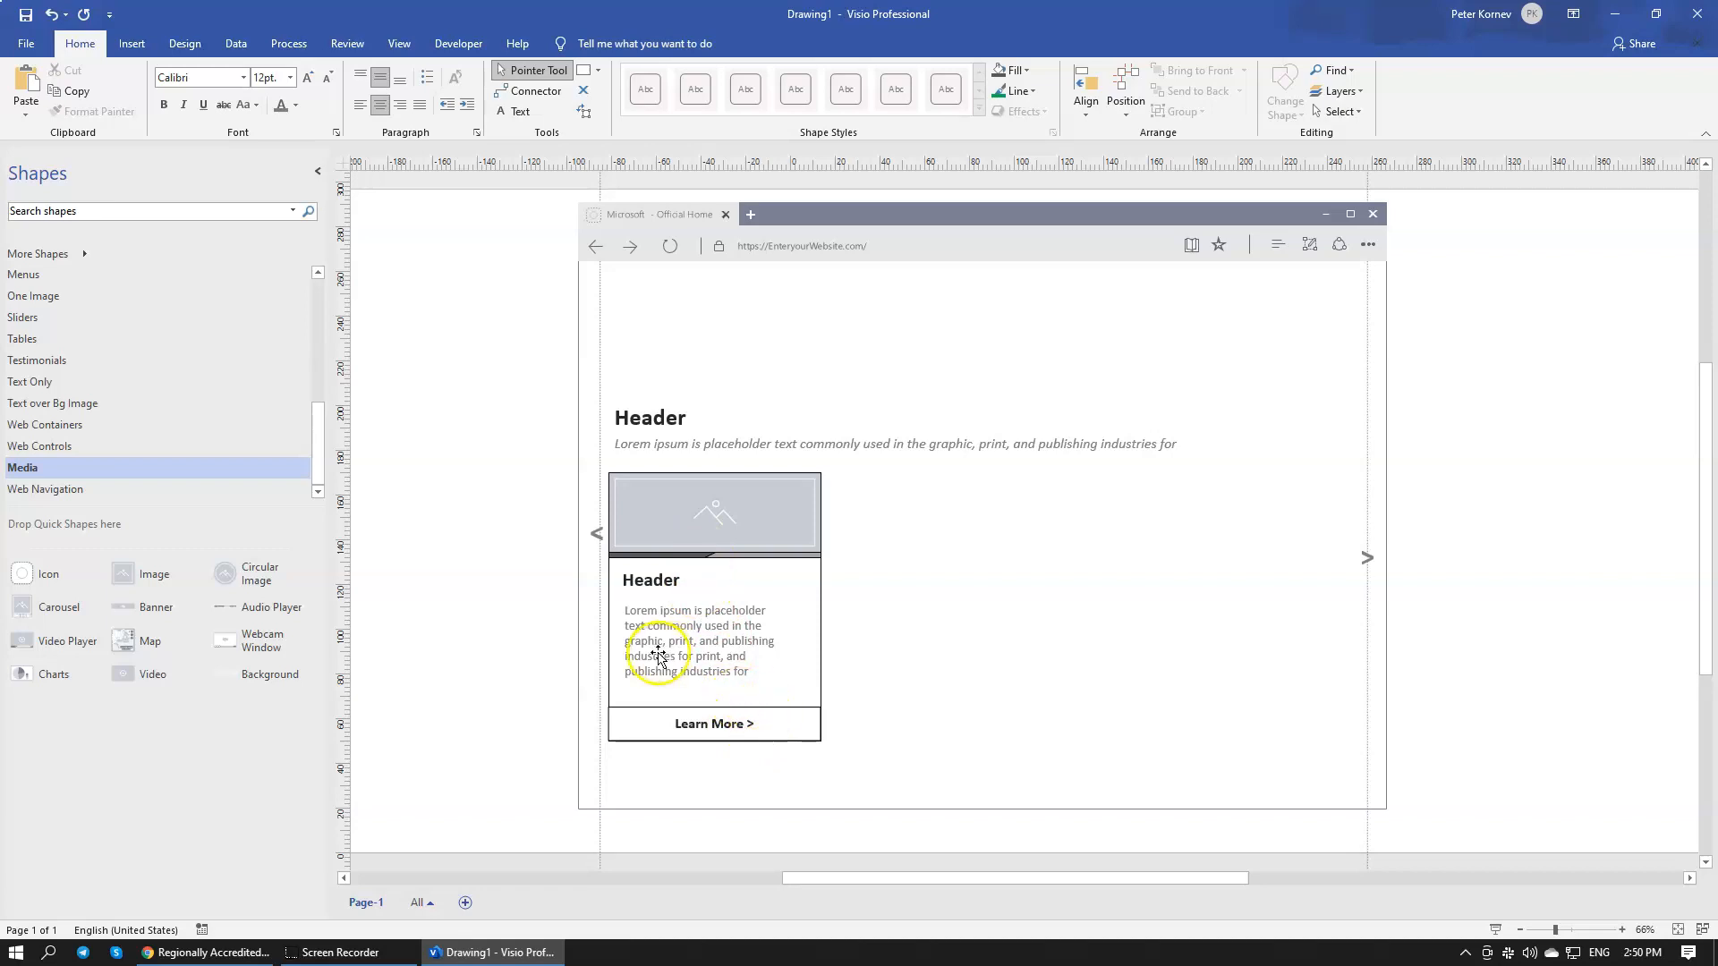
Step: Set the font size of the "Learn More >" text to 16 pt
left_click(687, 713)
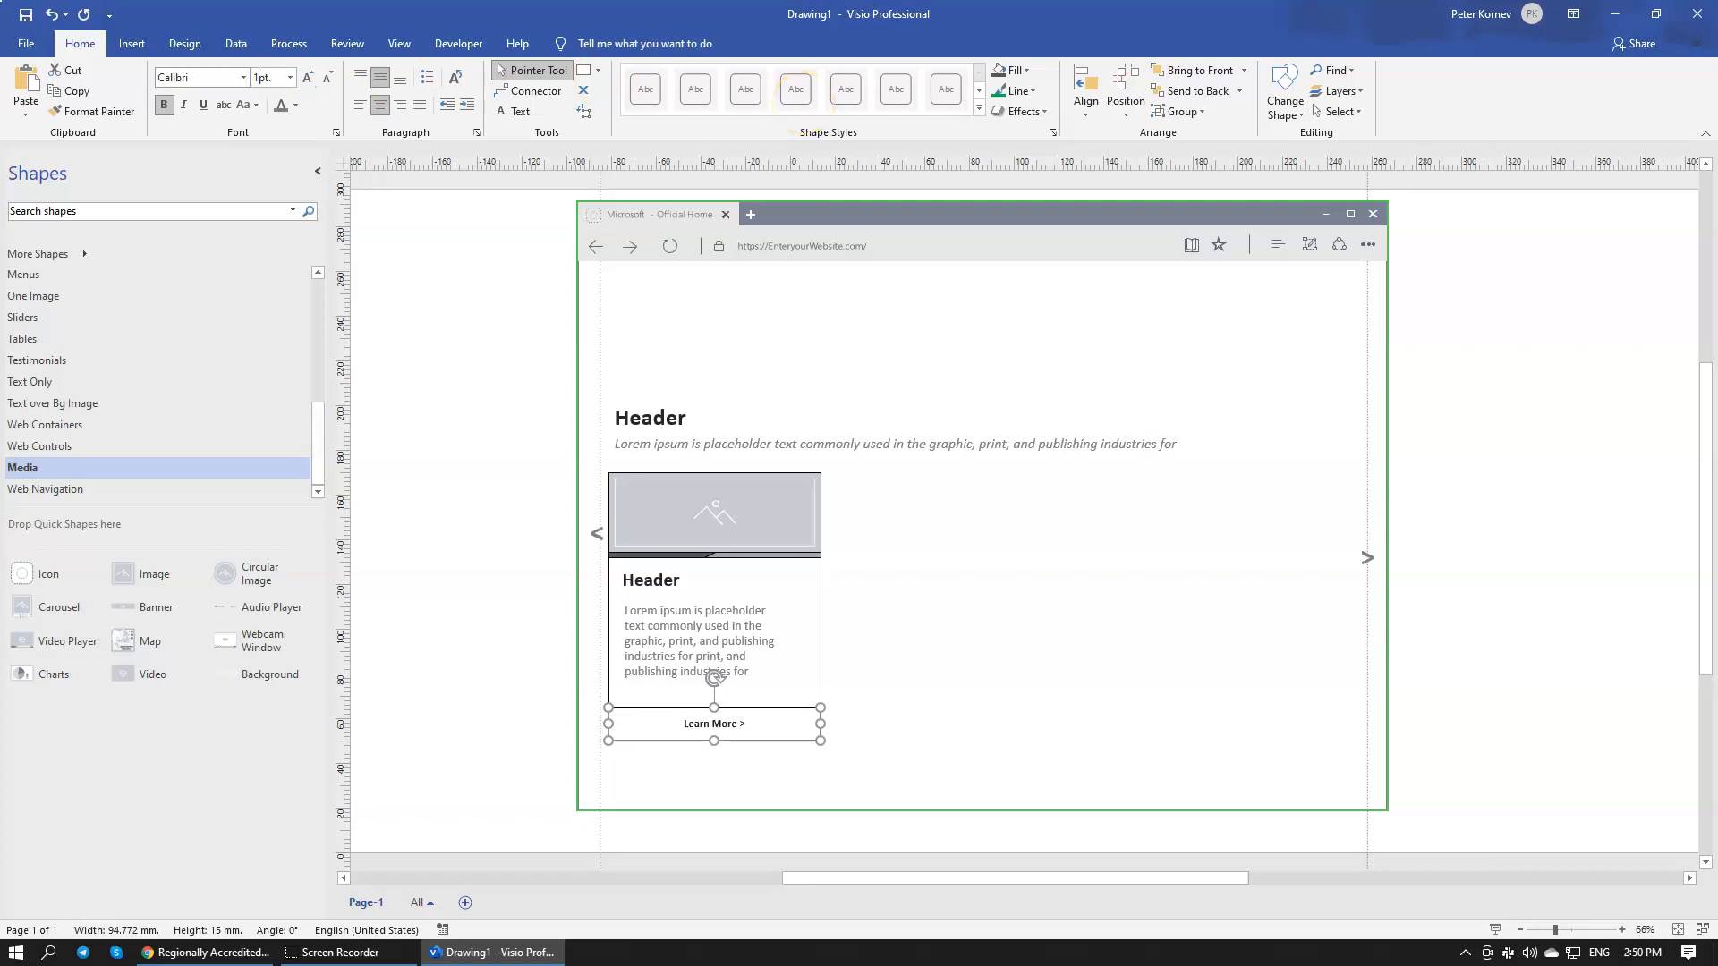
left_click(517, 112)
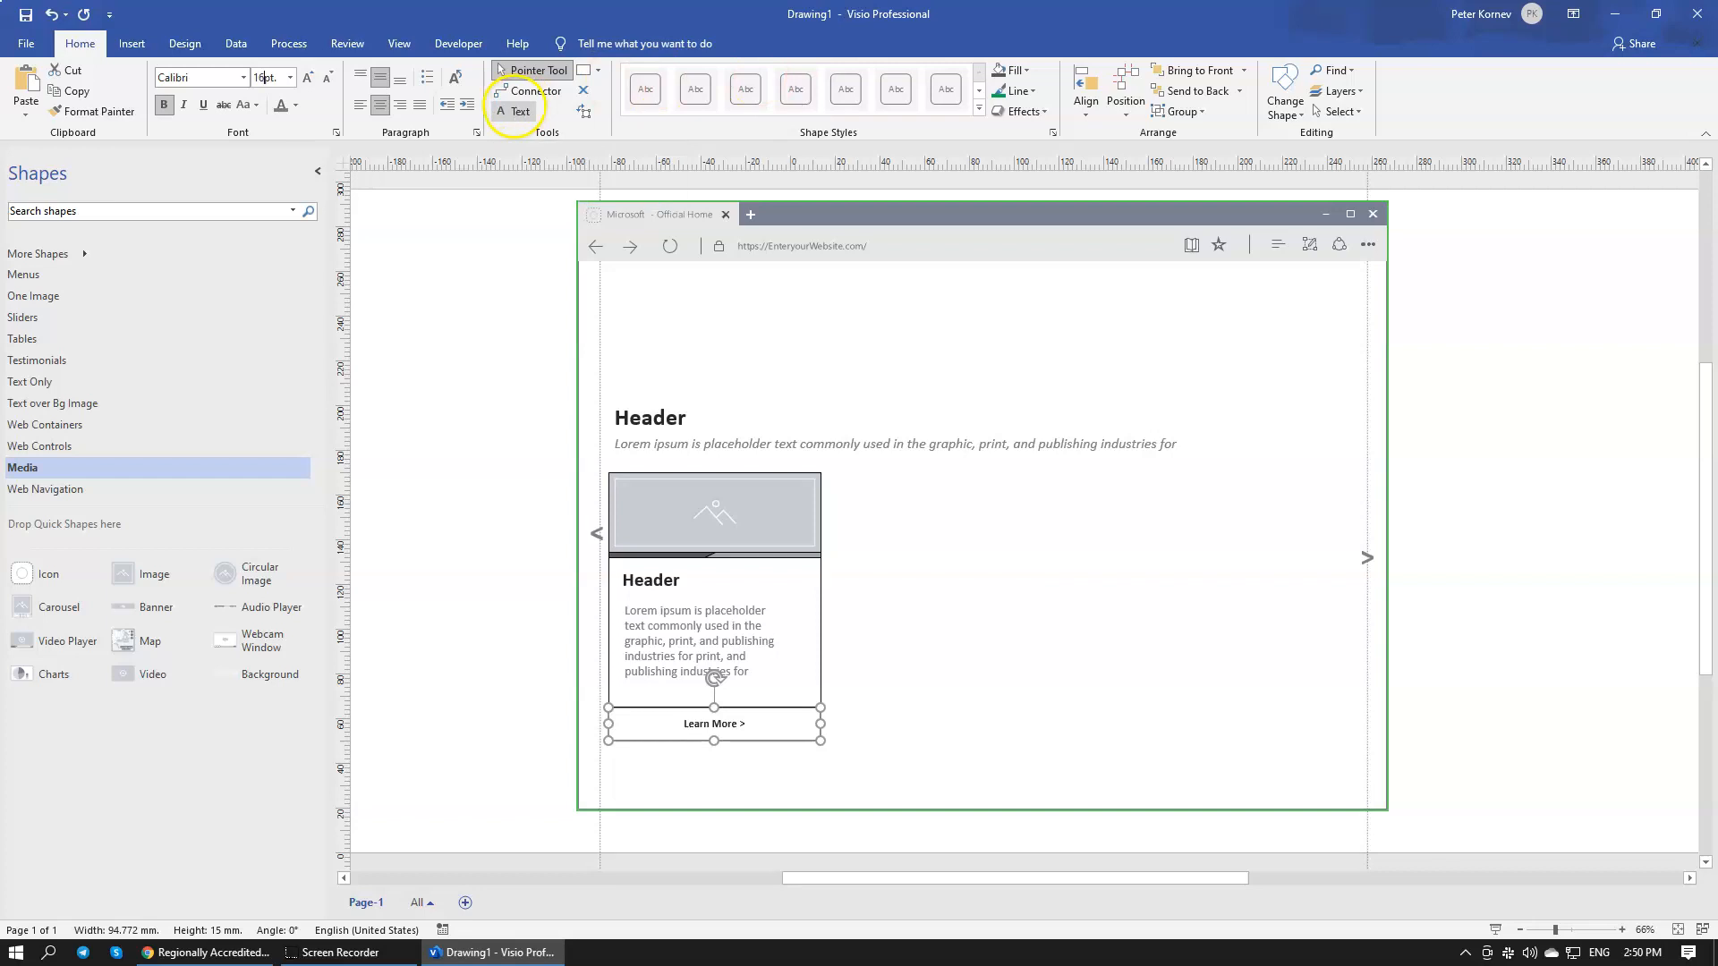
left_click(1039, 636)
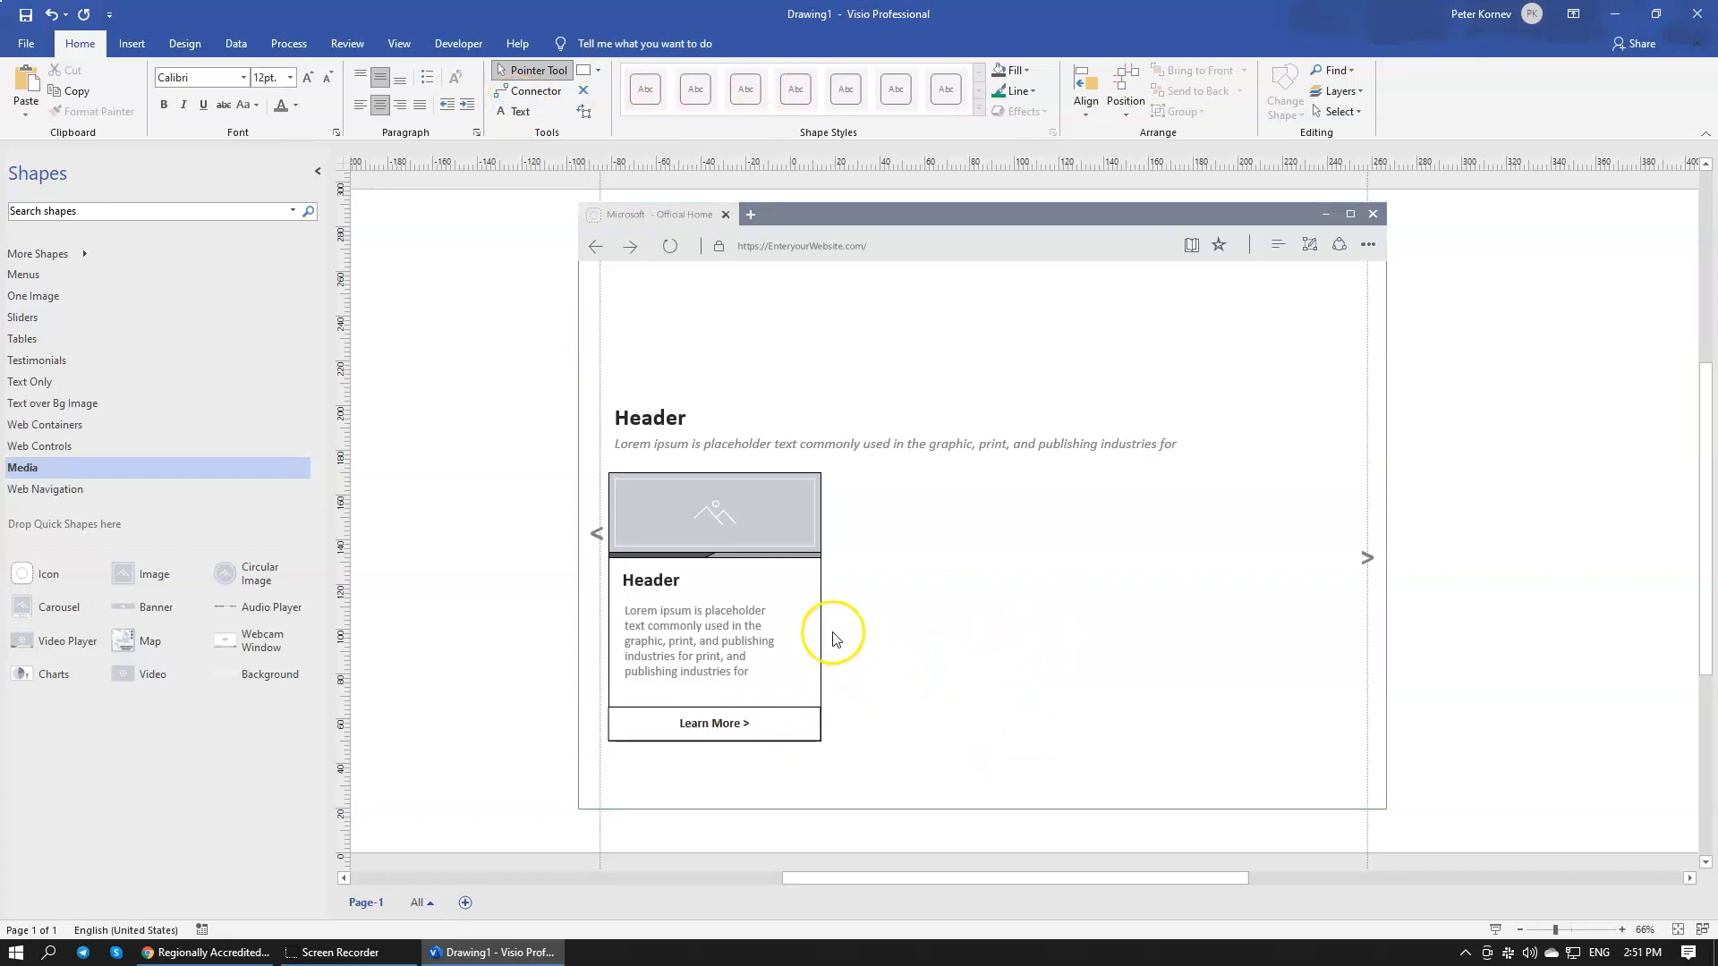
Step: Fill the "Learn More >" bar with the grey theme color White, Light, Darker 25%
left_click(746, 725)
left_click(1029, 694)
left_click(771, 726)
left_click(501, 112)
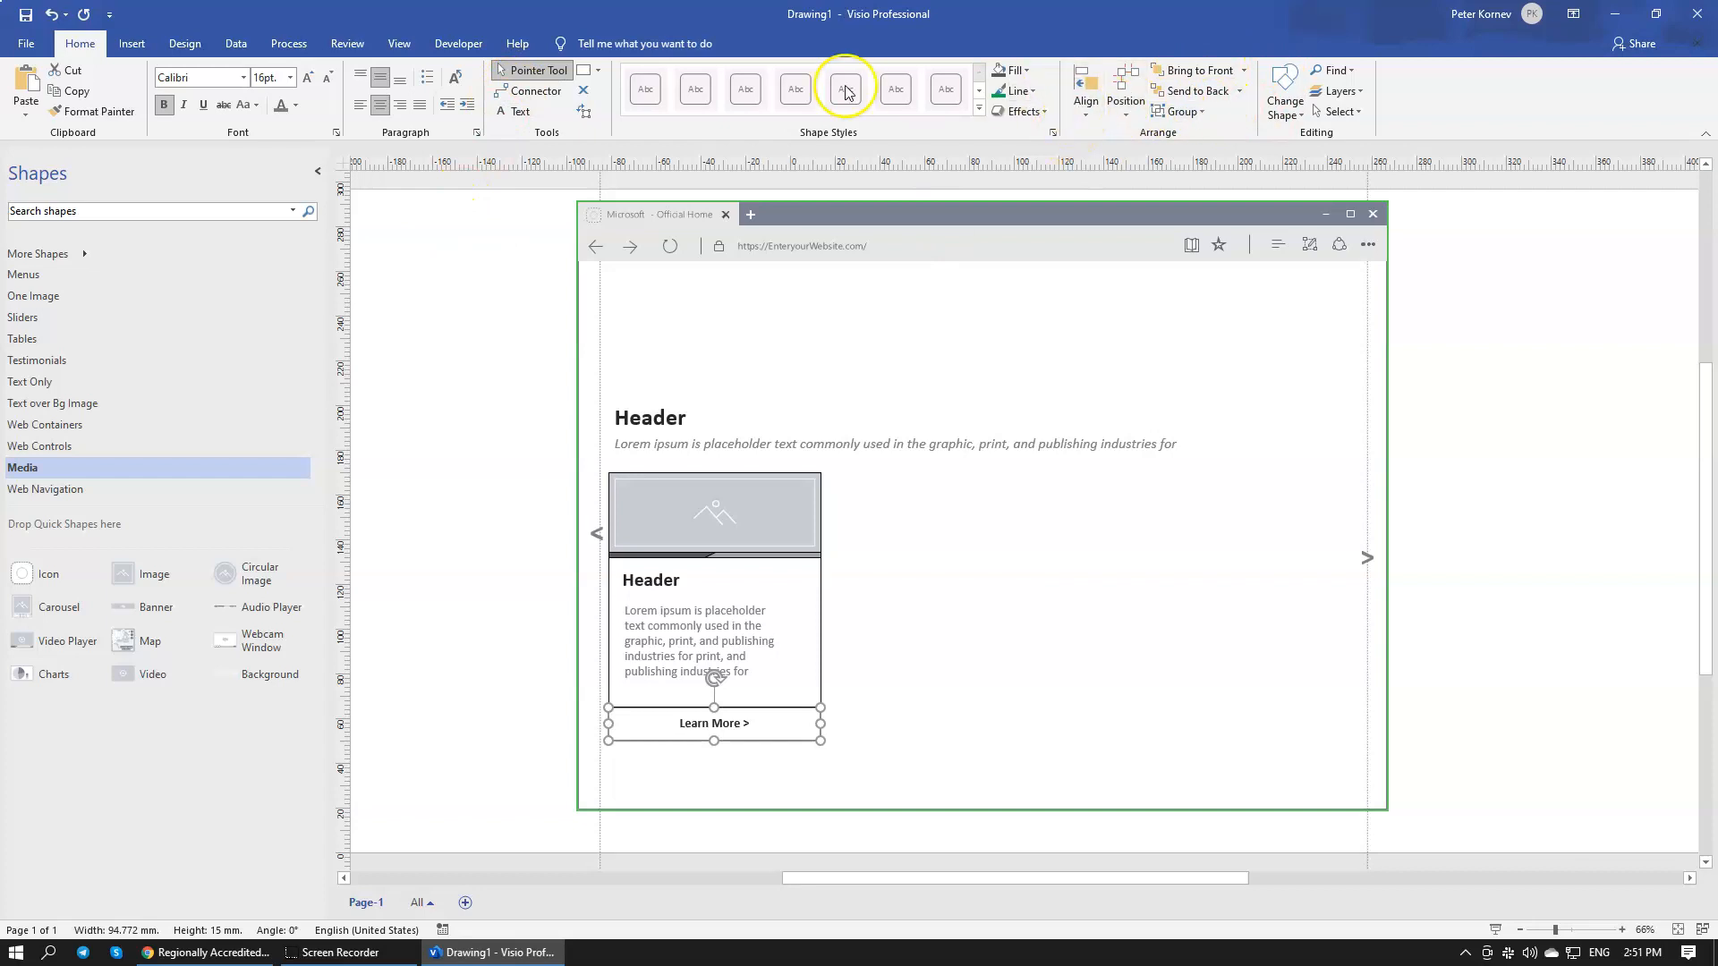
left_click(1027, 69)
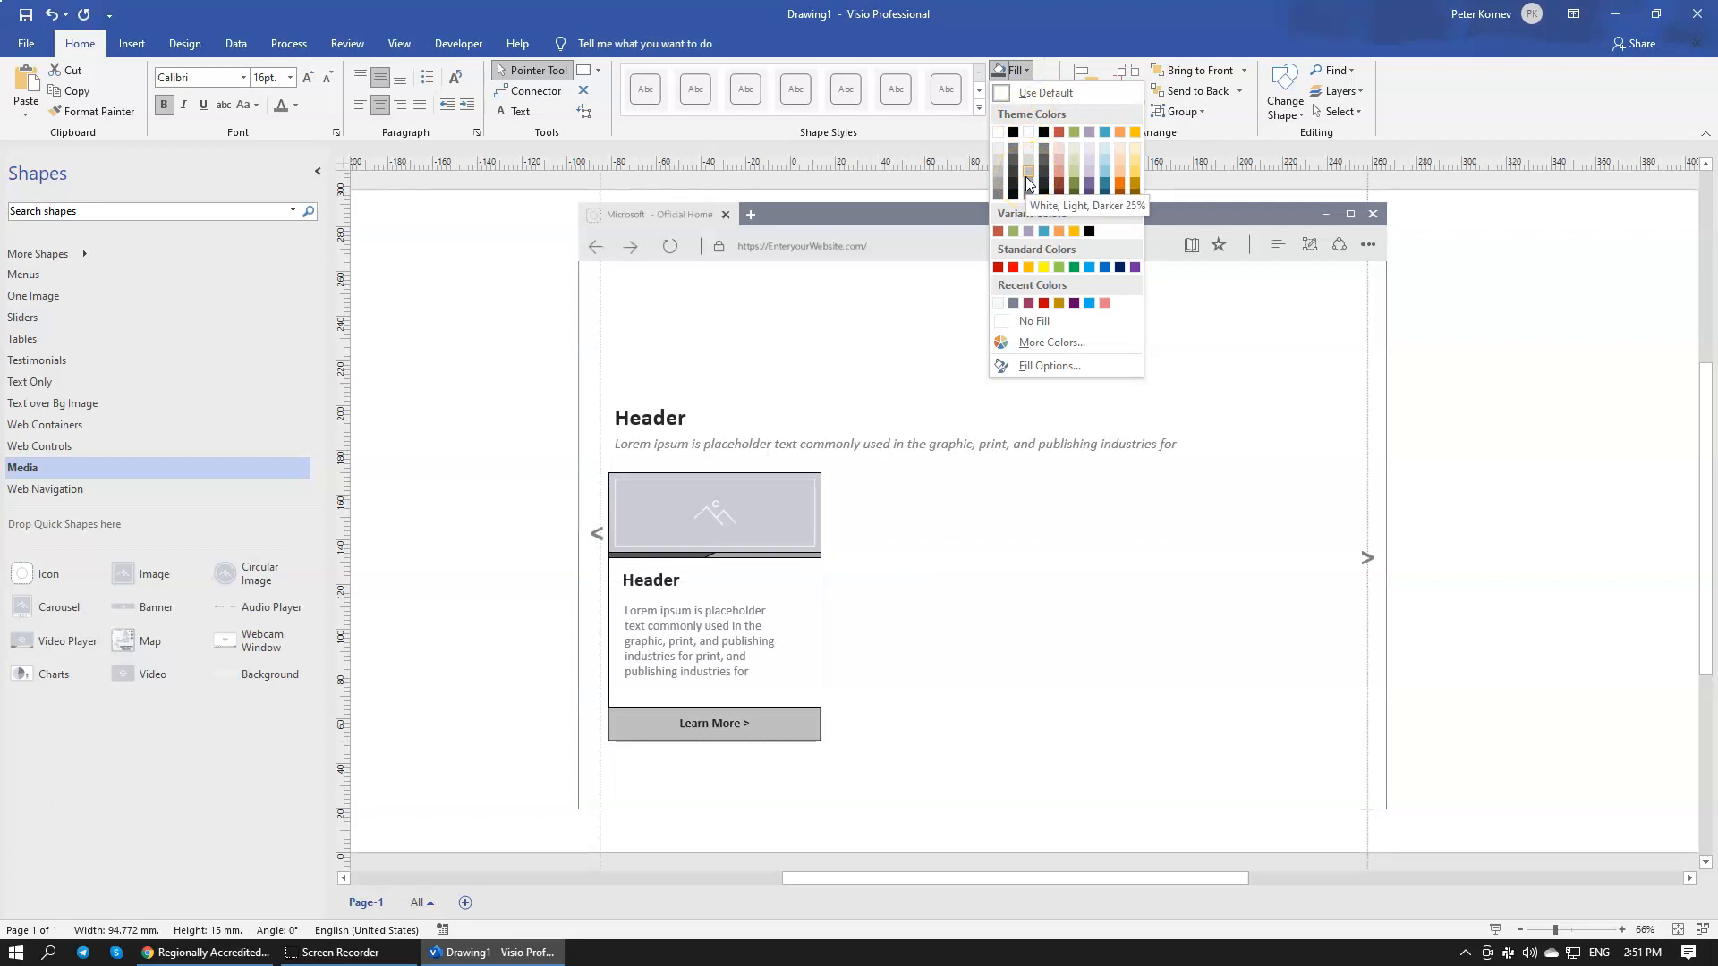
left_click(1027, 177)
left_click(1092, 523)
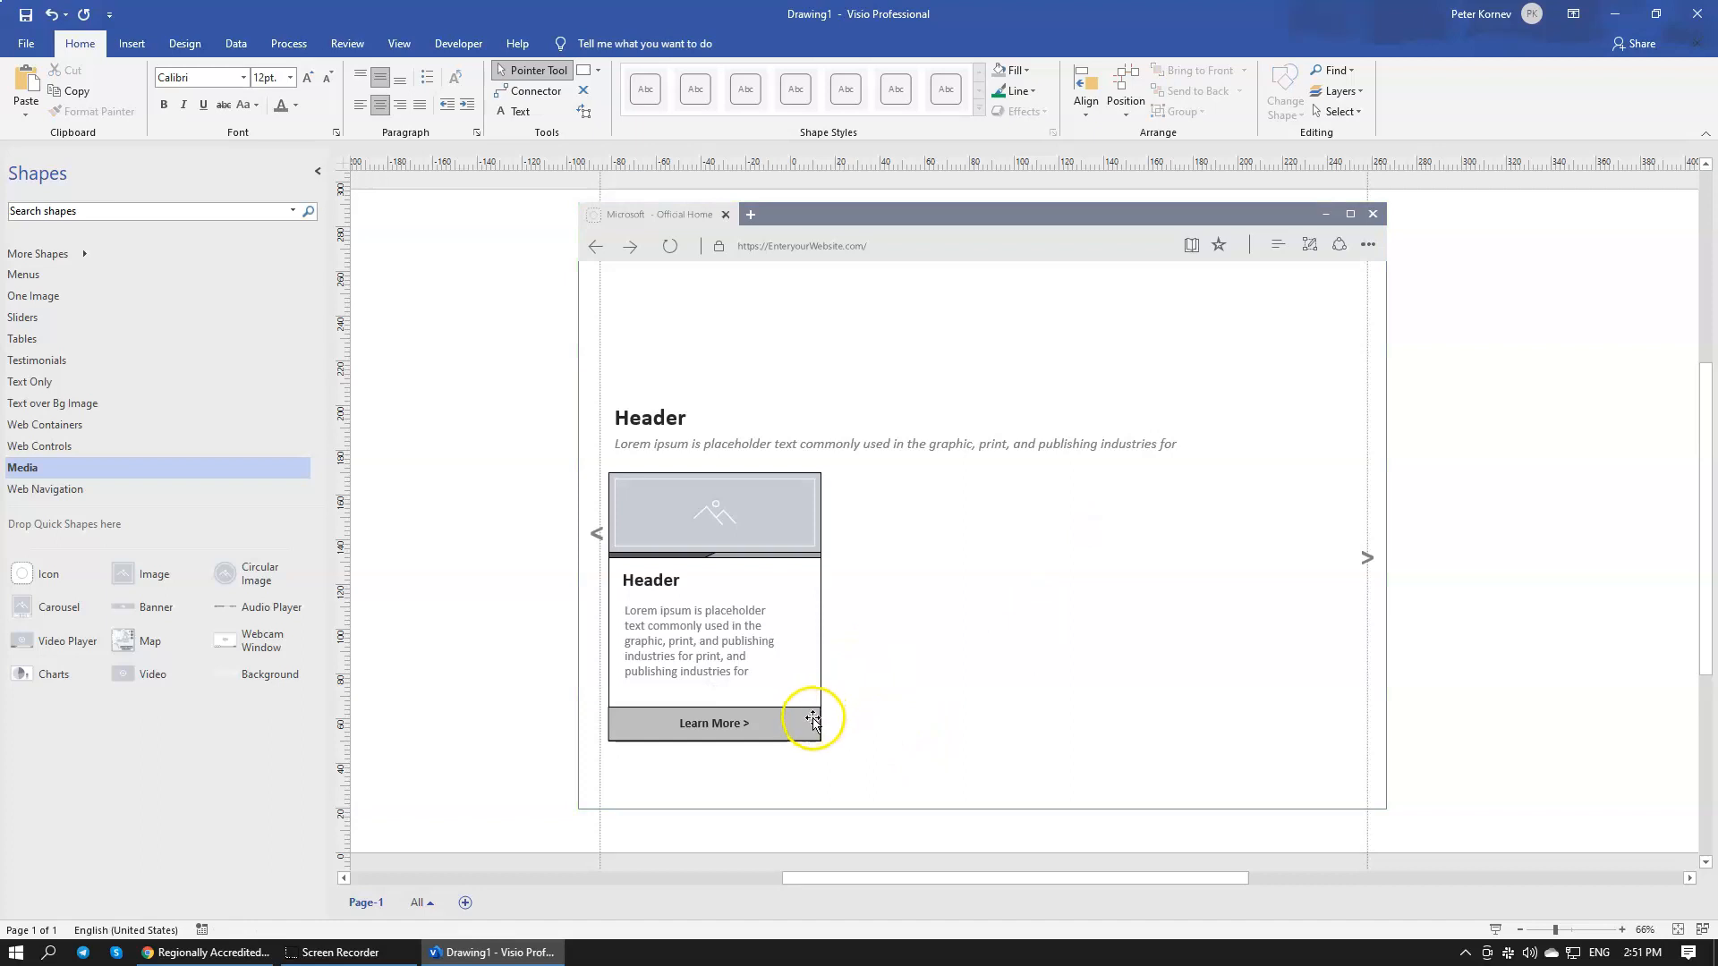
Step: Select the card's outline rectangle and open its Format Shape settings
left_click(821, 601)
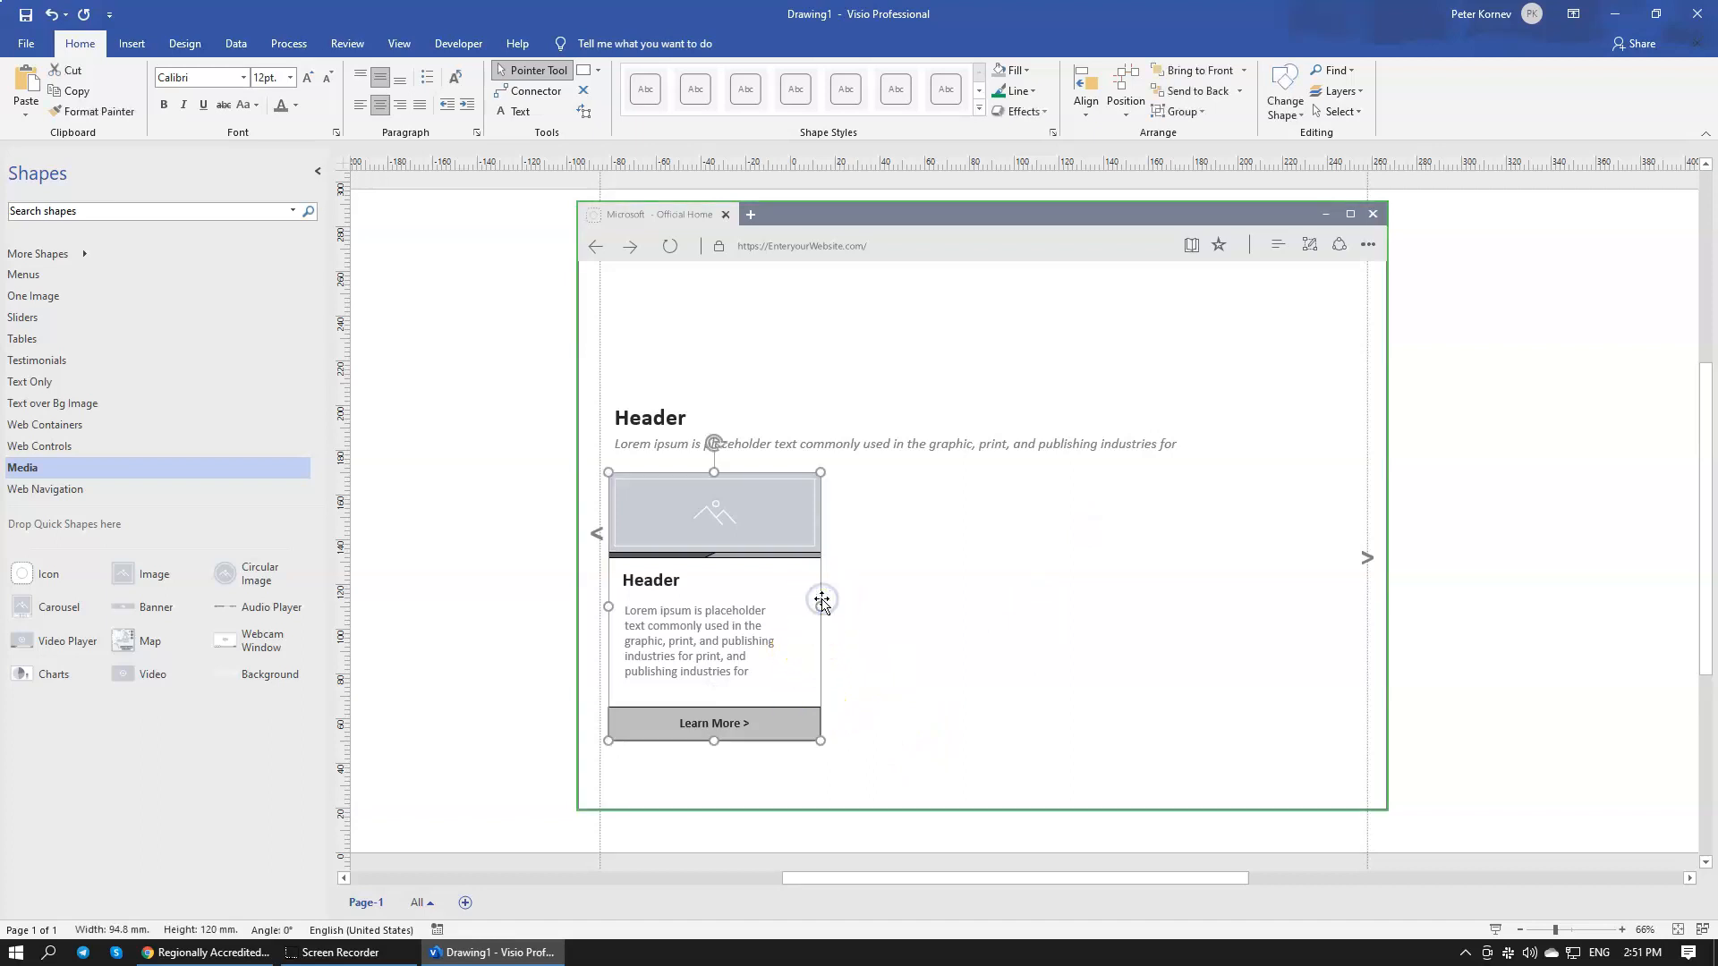
left_click(954, 580)
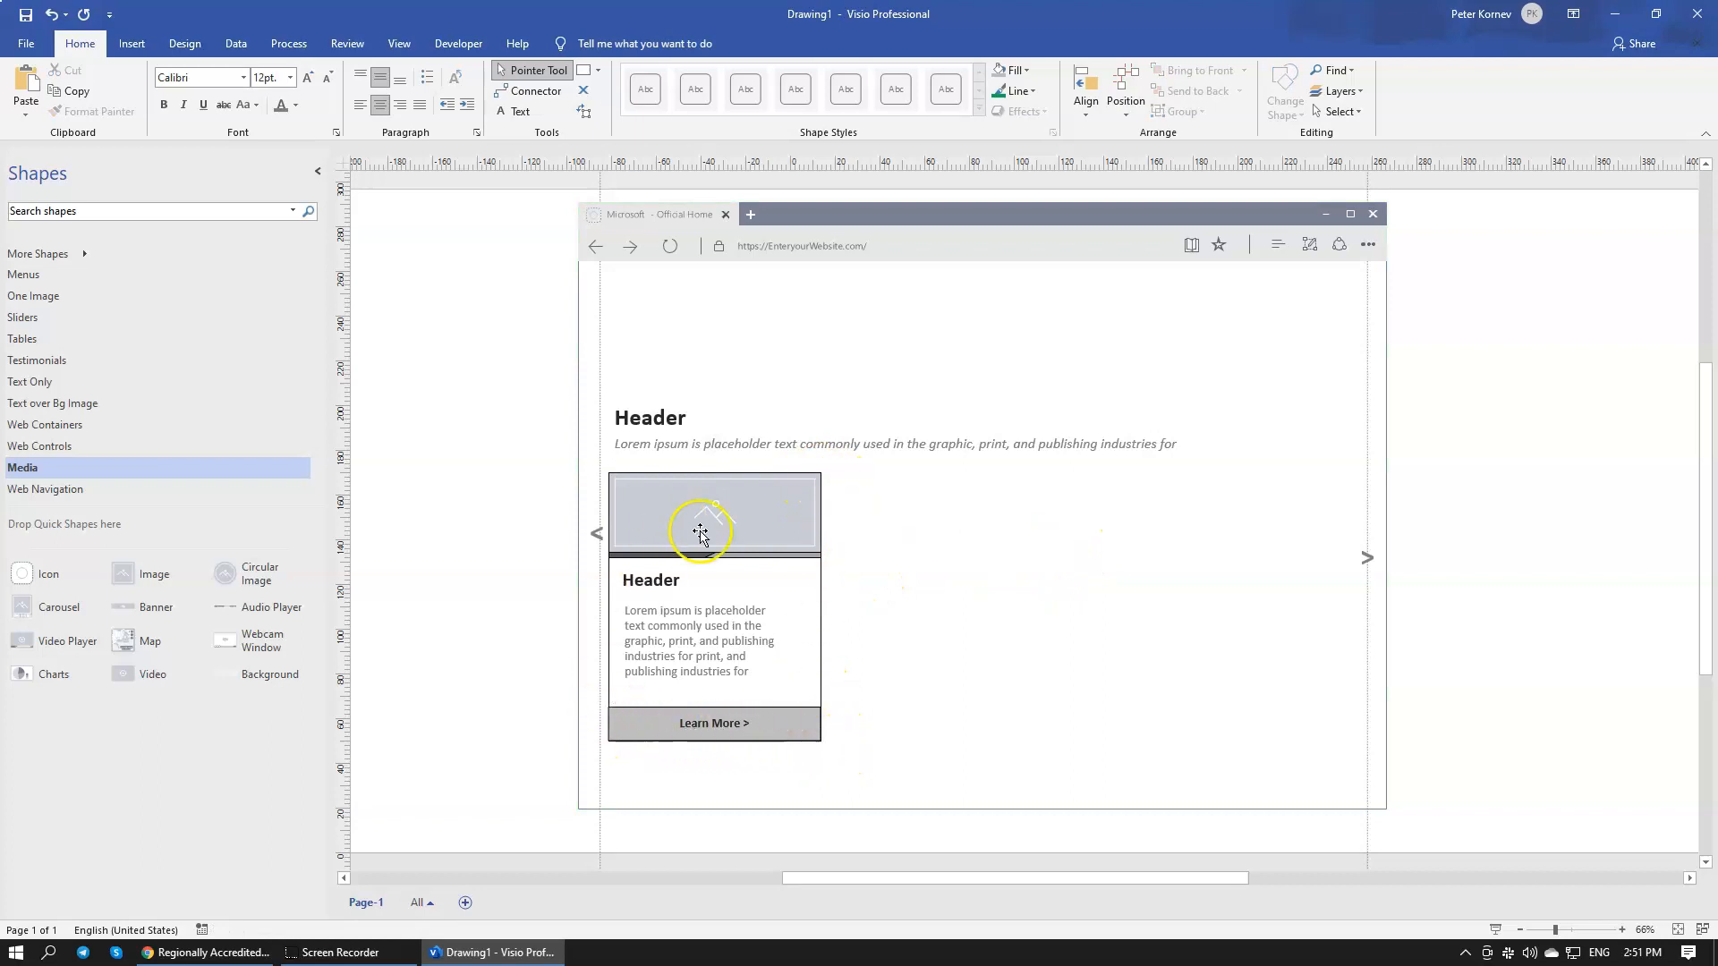
right_click(820, 601)
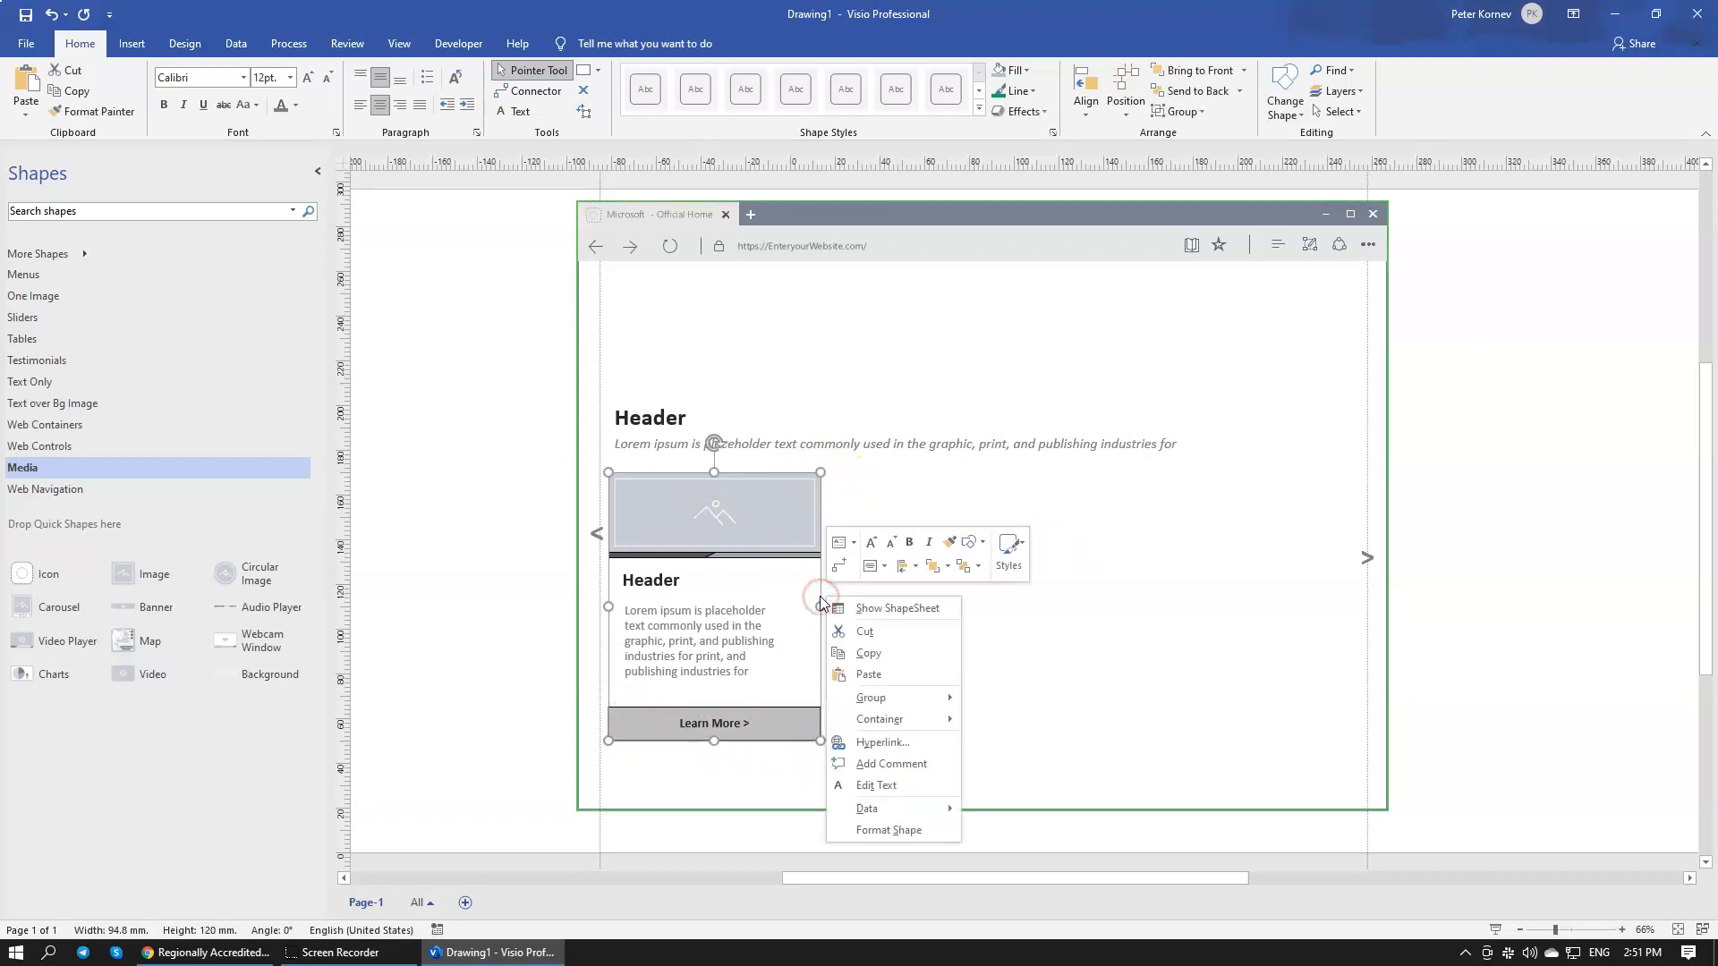
left_click(892, 838)
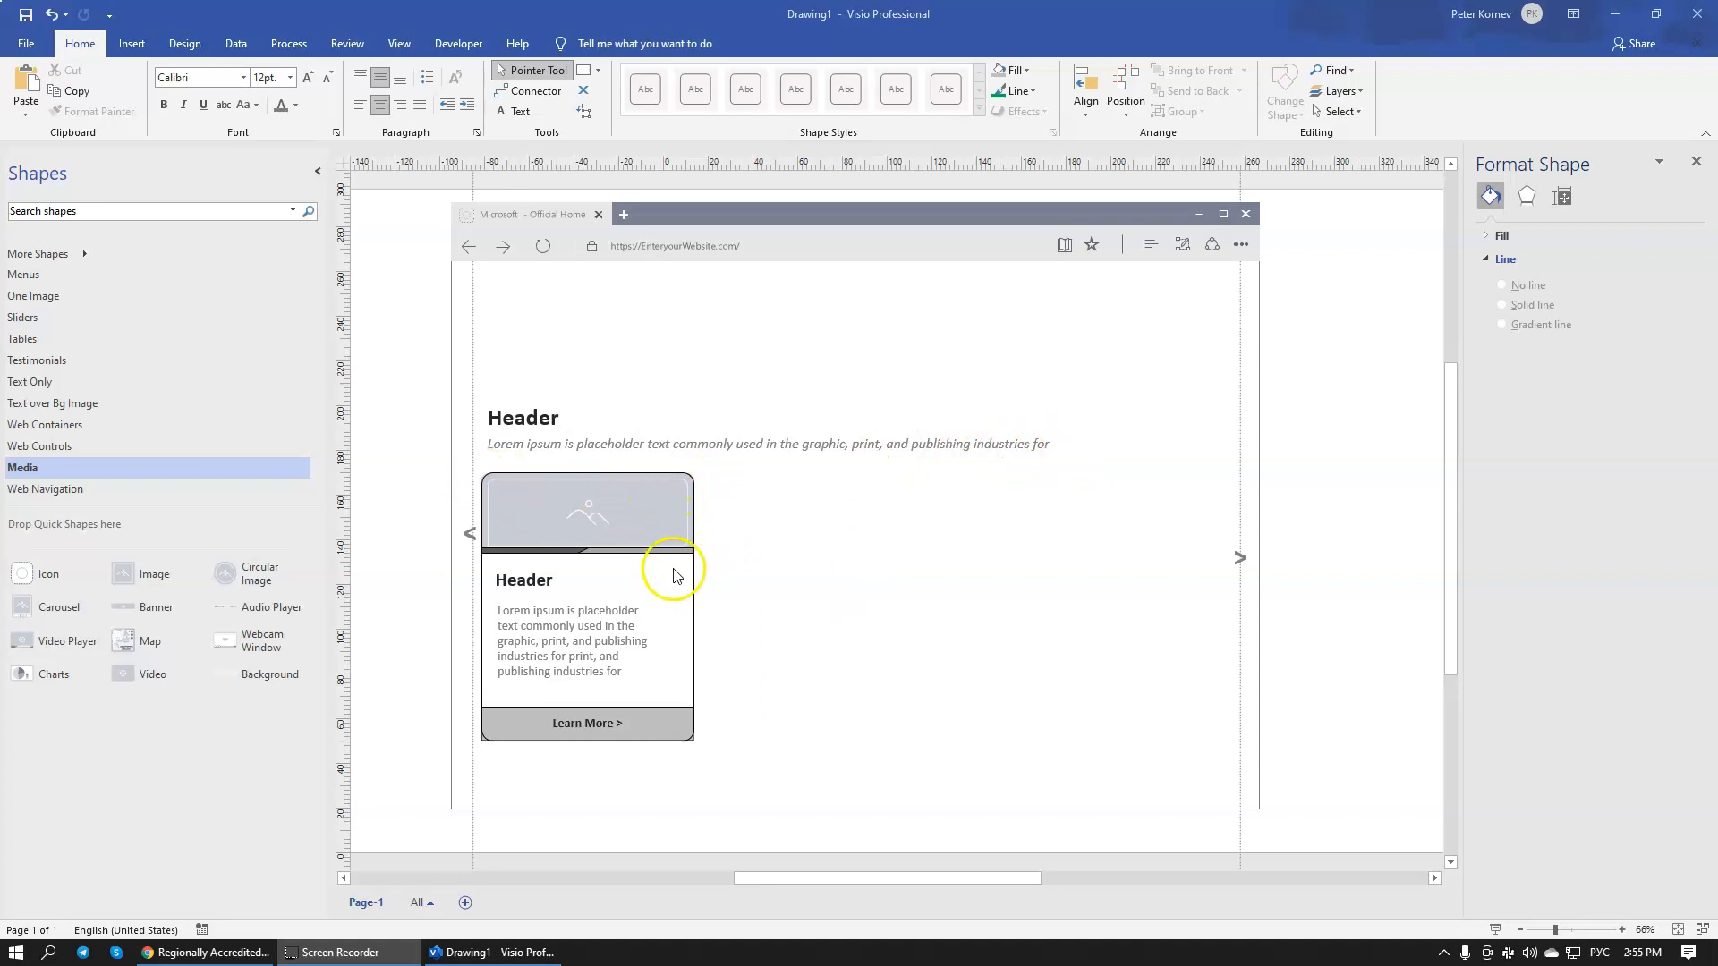
Step: Remove the corner rounding from the card's image placeholder so its rounding size is 0 mm
left_click(573, 513)
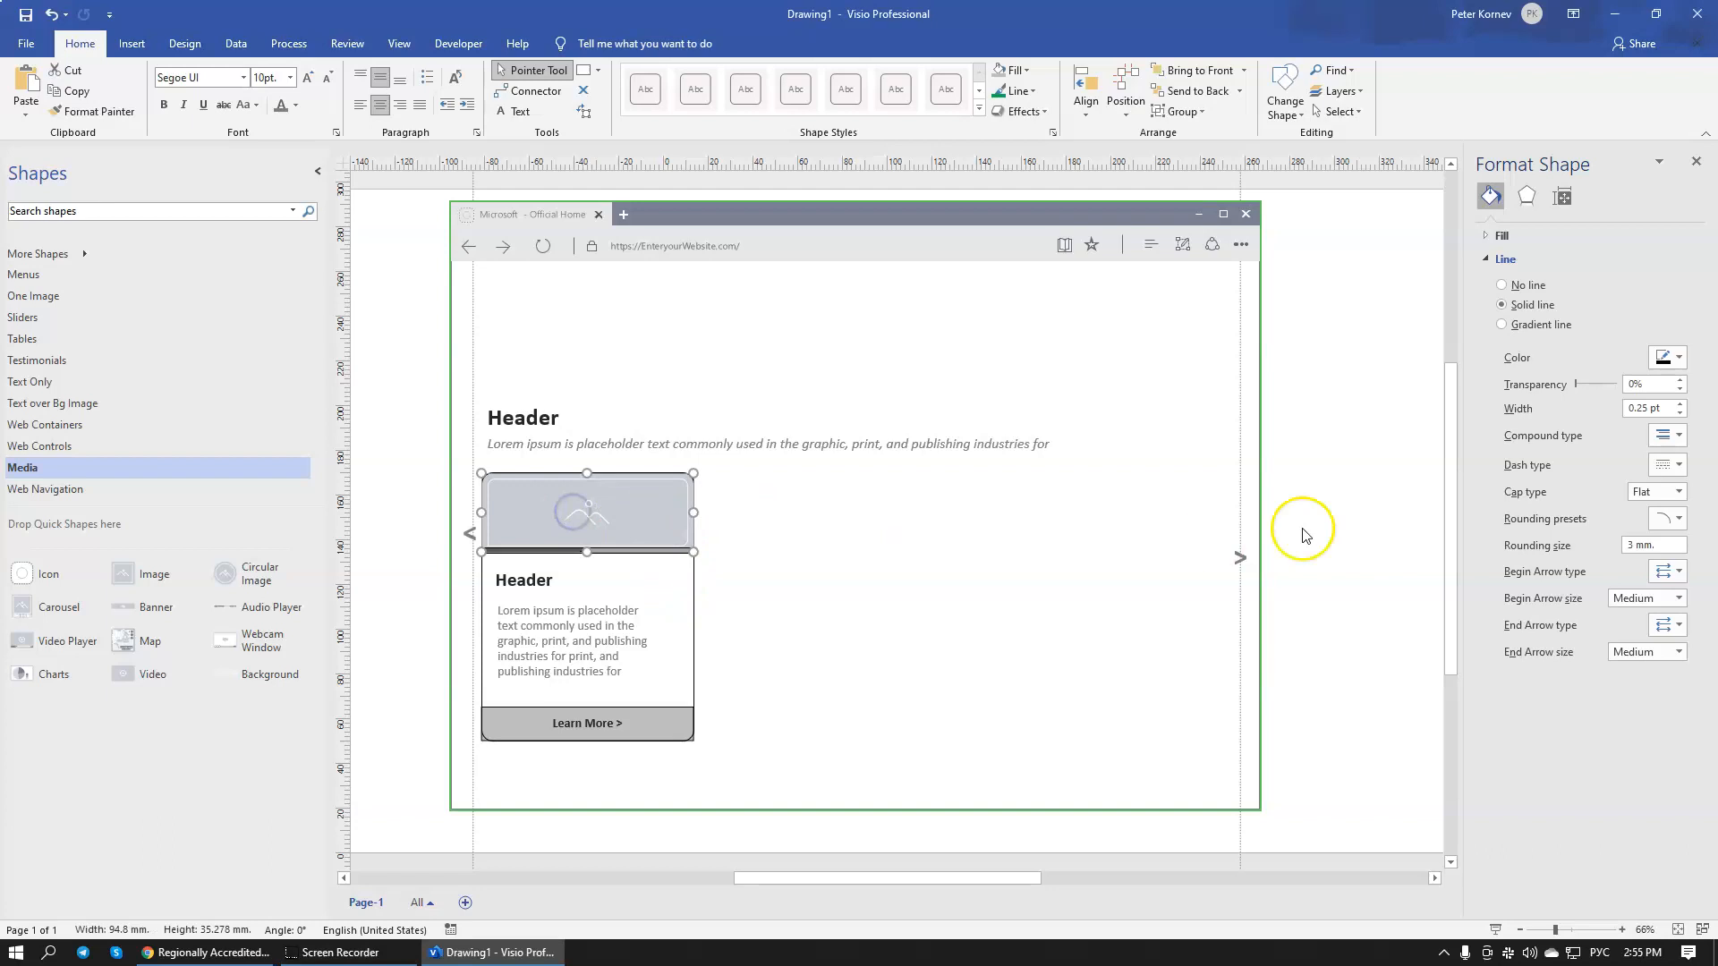
left_click(1677, 521)
left_click(1660, 549)
left_click(1077, 564)
Step: Remove the corner rounding from the card's outline rectangle
left_click(694, 583)
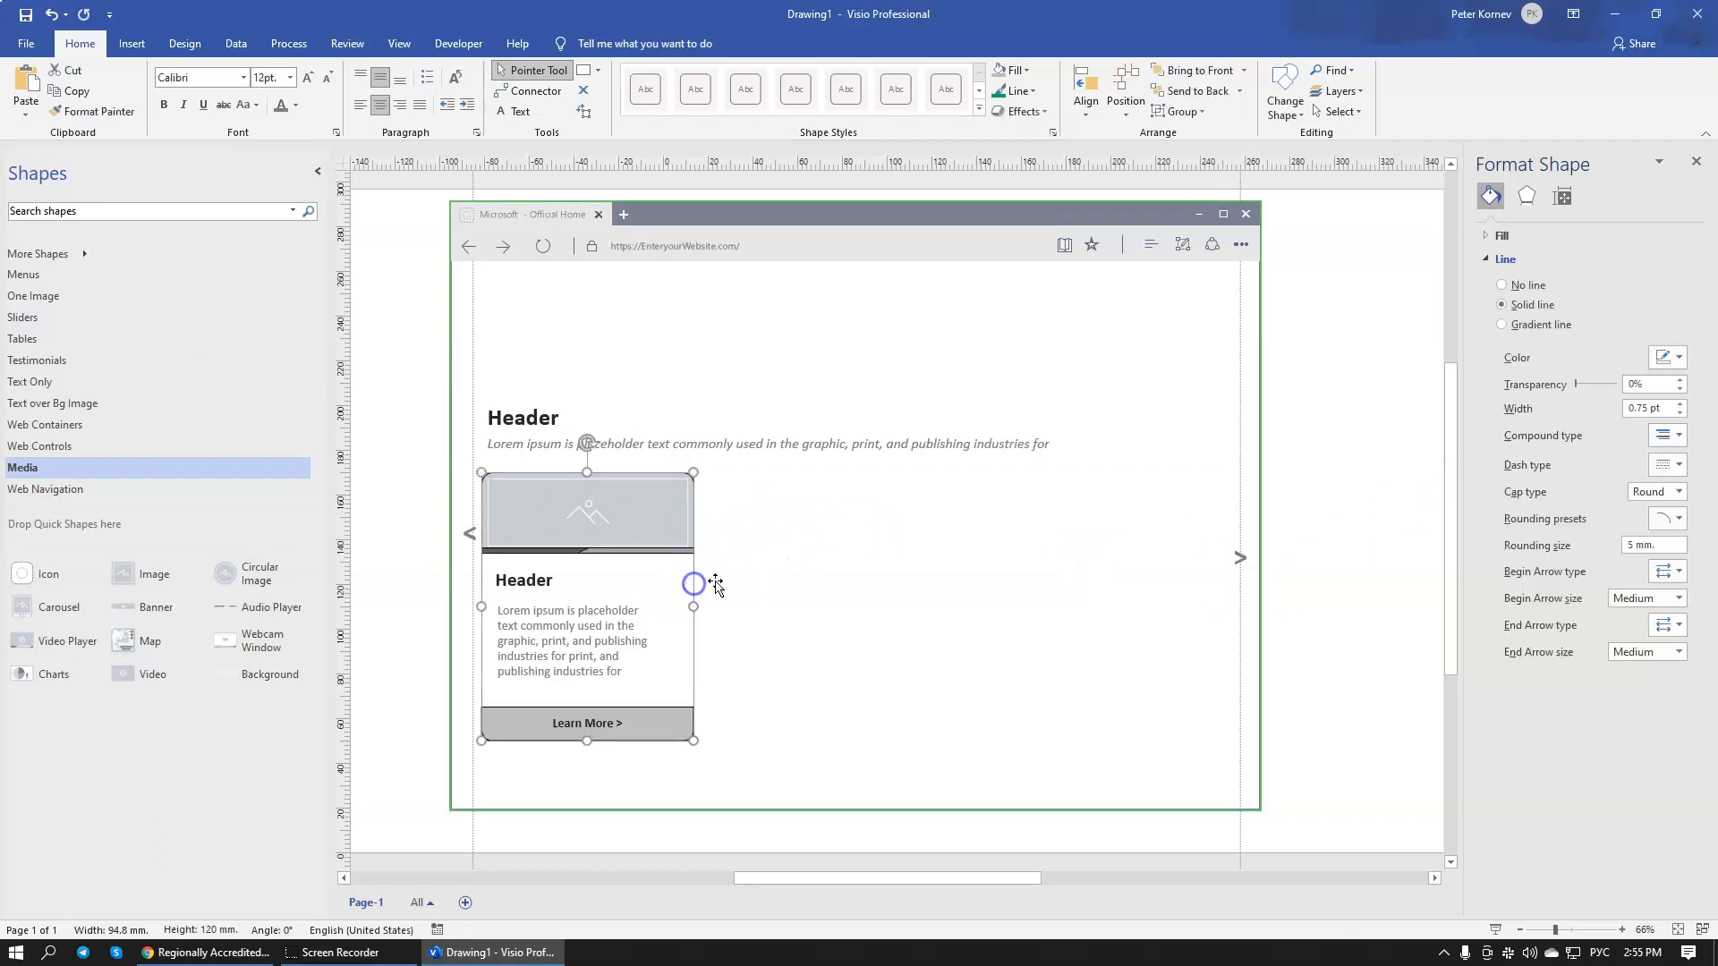
left_click(1652, 521)
left_click(1660, 542)
left_click(1062, 556)
left_click(947, 623)
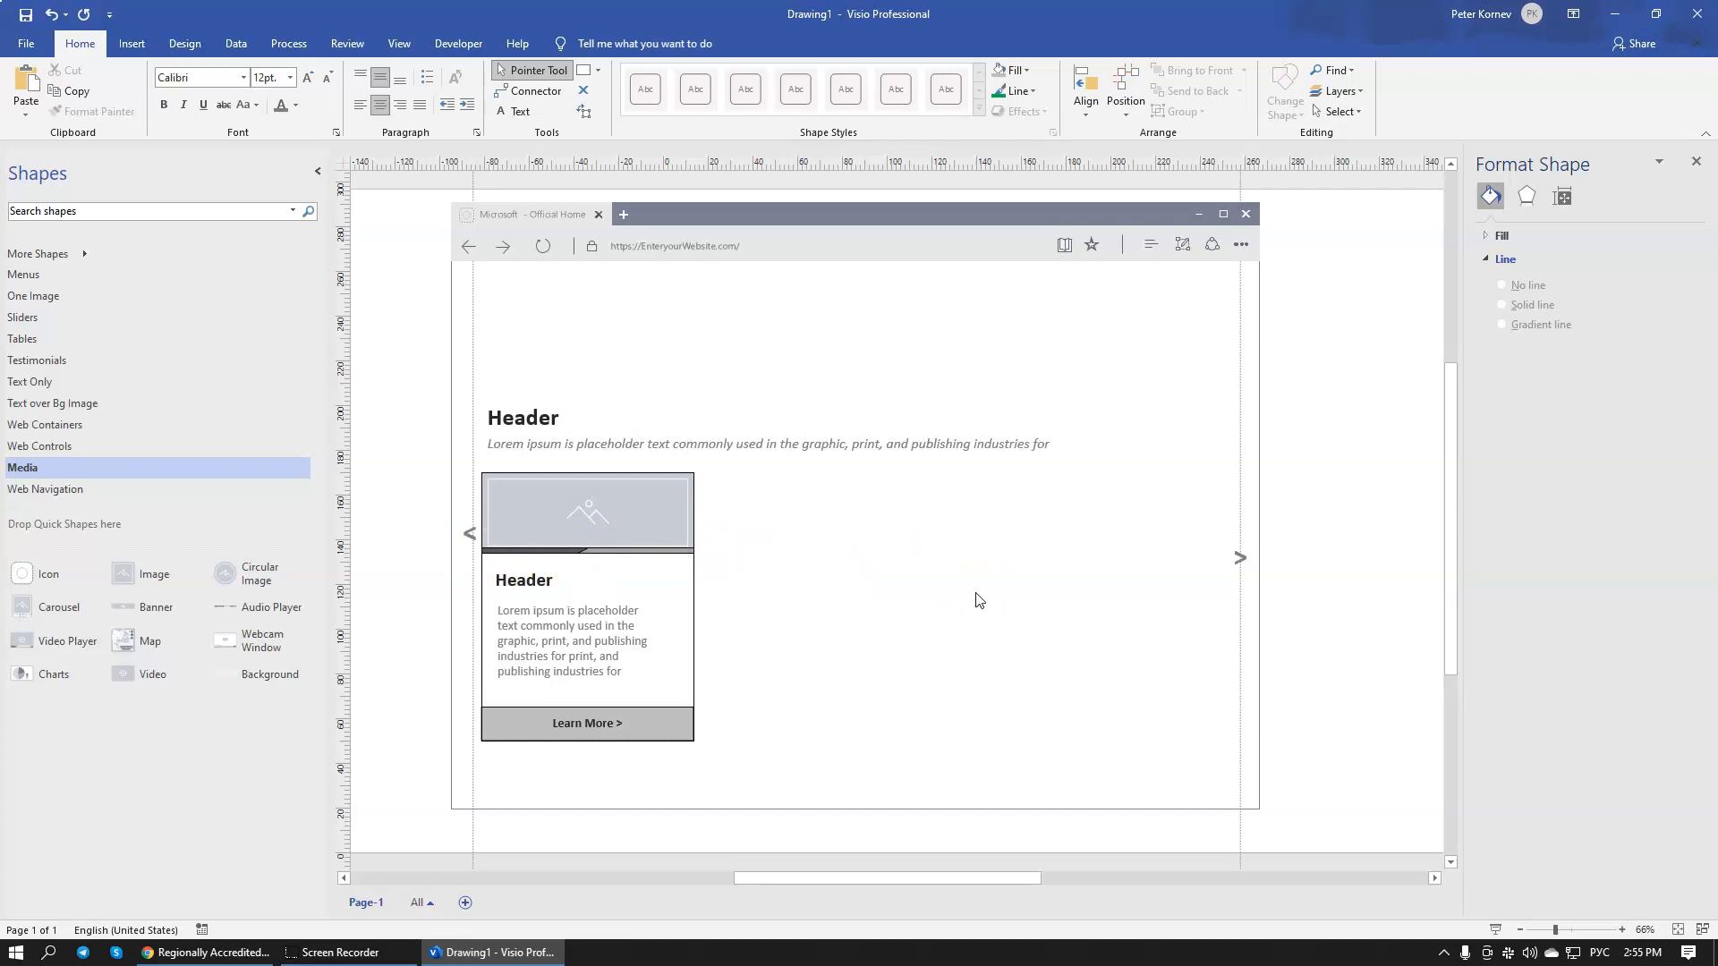
Step: Widen the card's paragraph text box toward the card's right edge, to about 80.5 mm
left_click(554, 643)
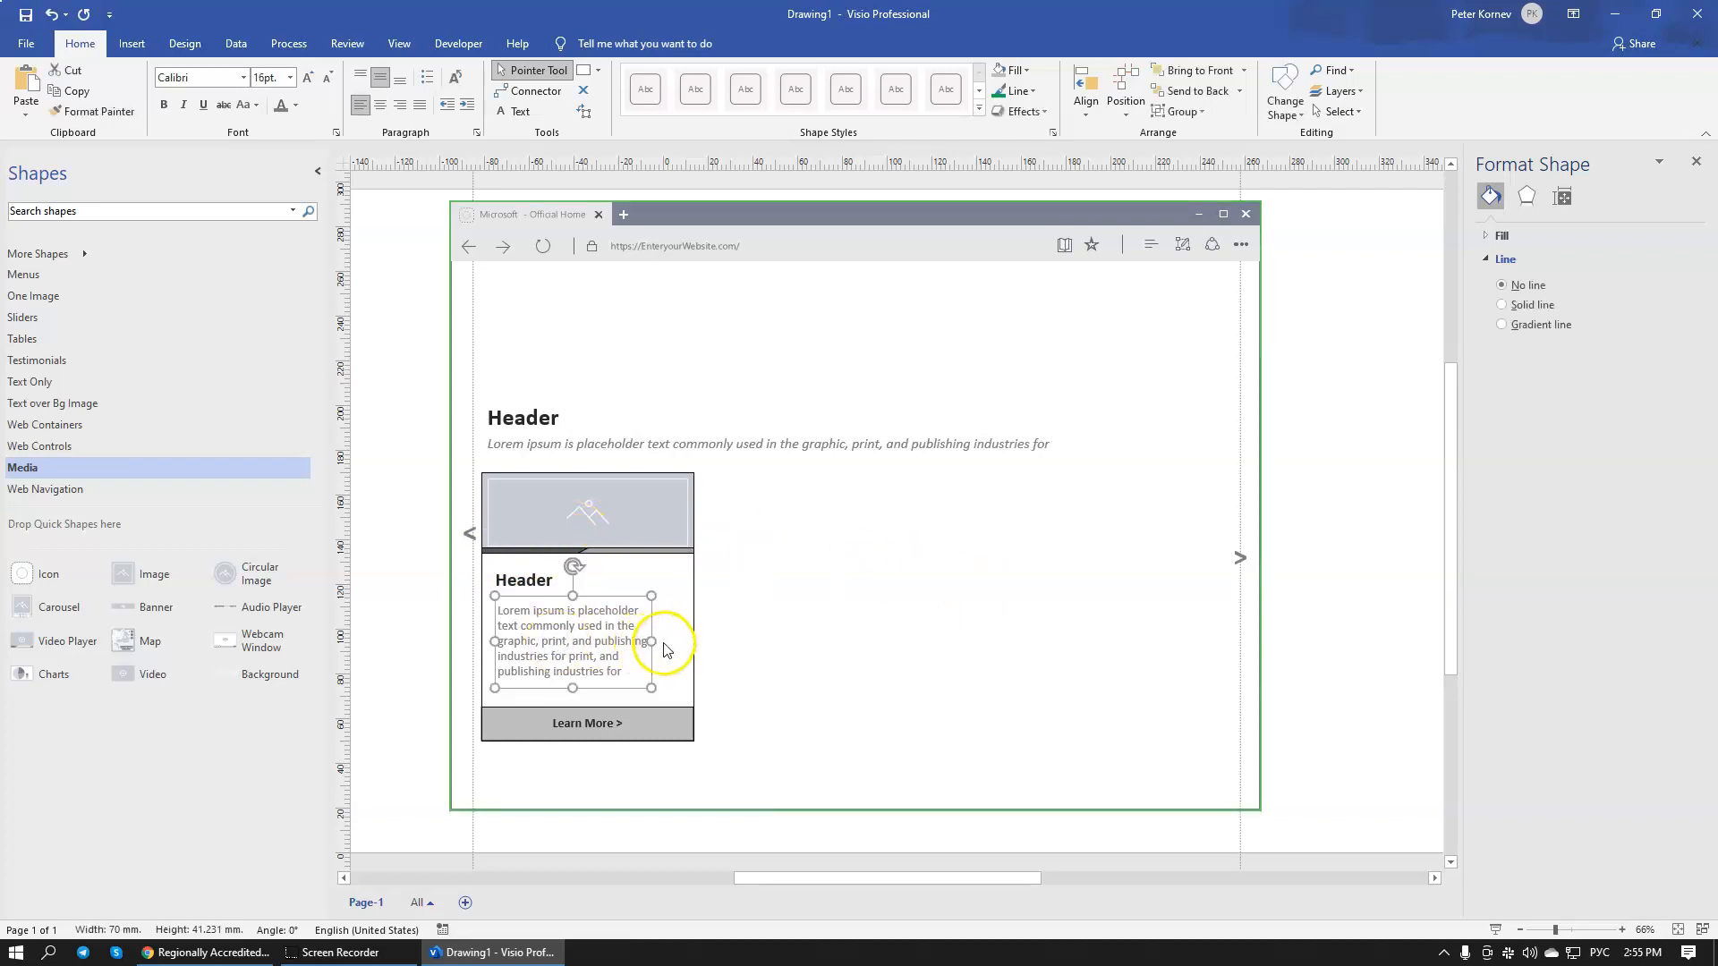
left_click_drag(658, 643, 676, 644)
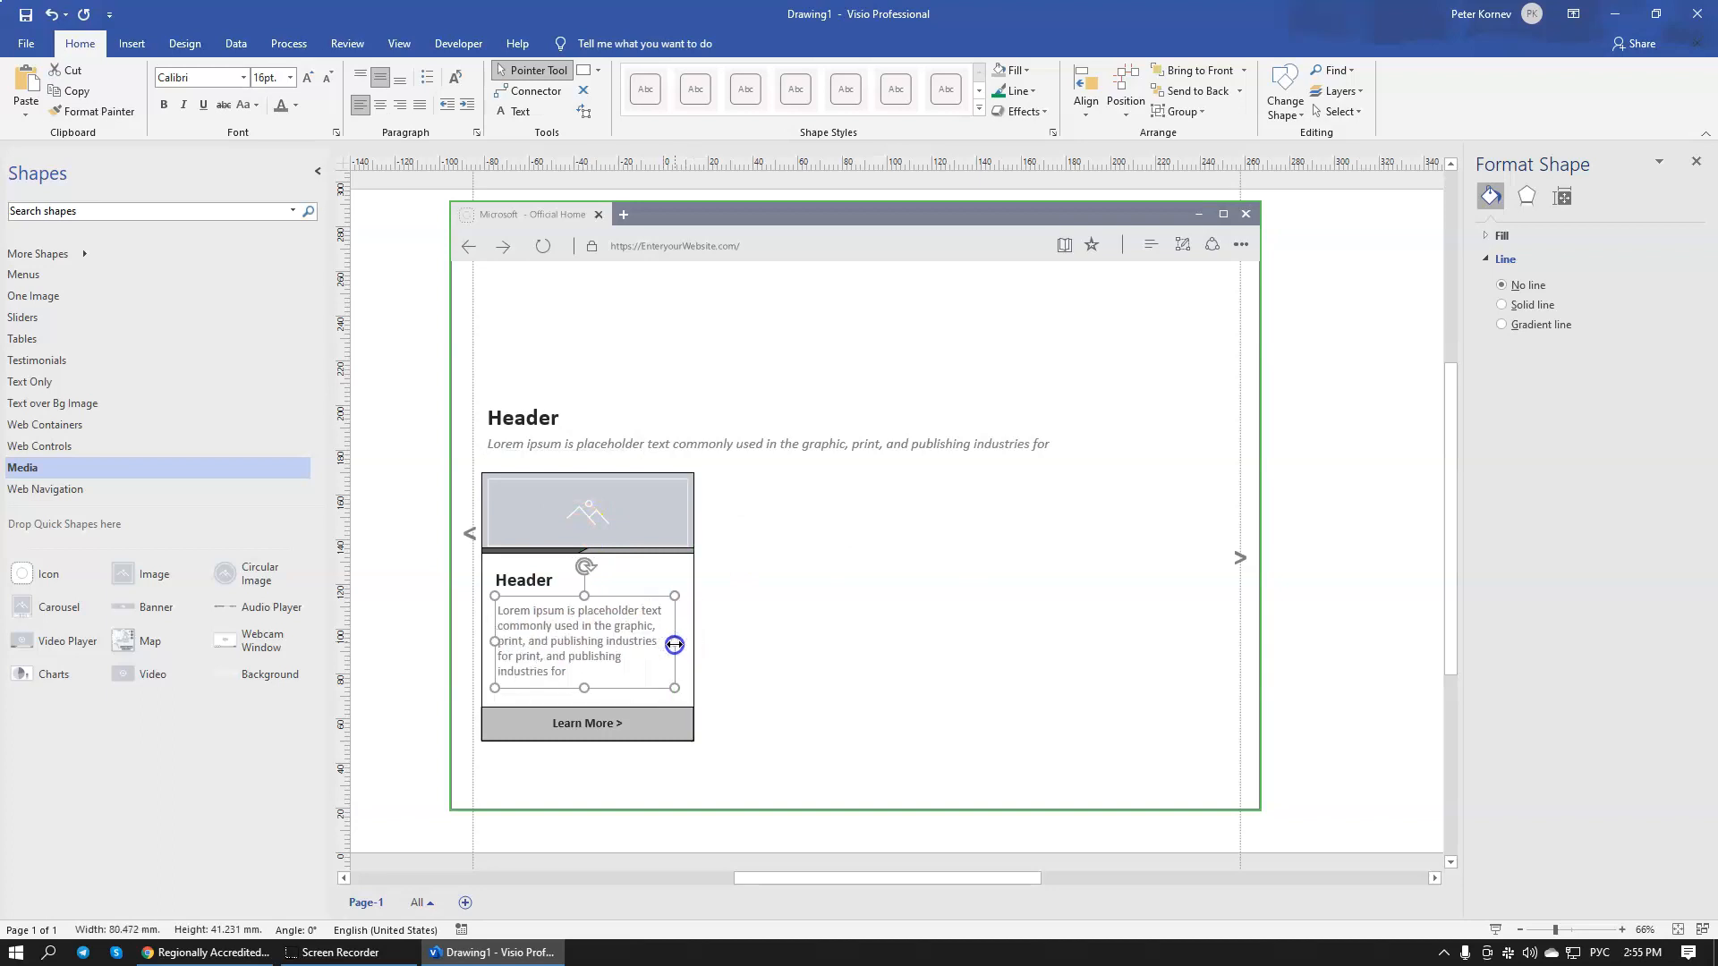
left_click(875, 644)
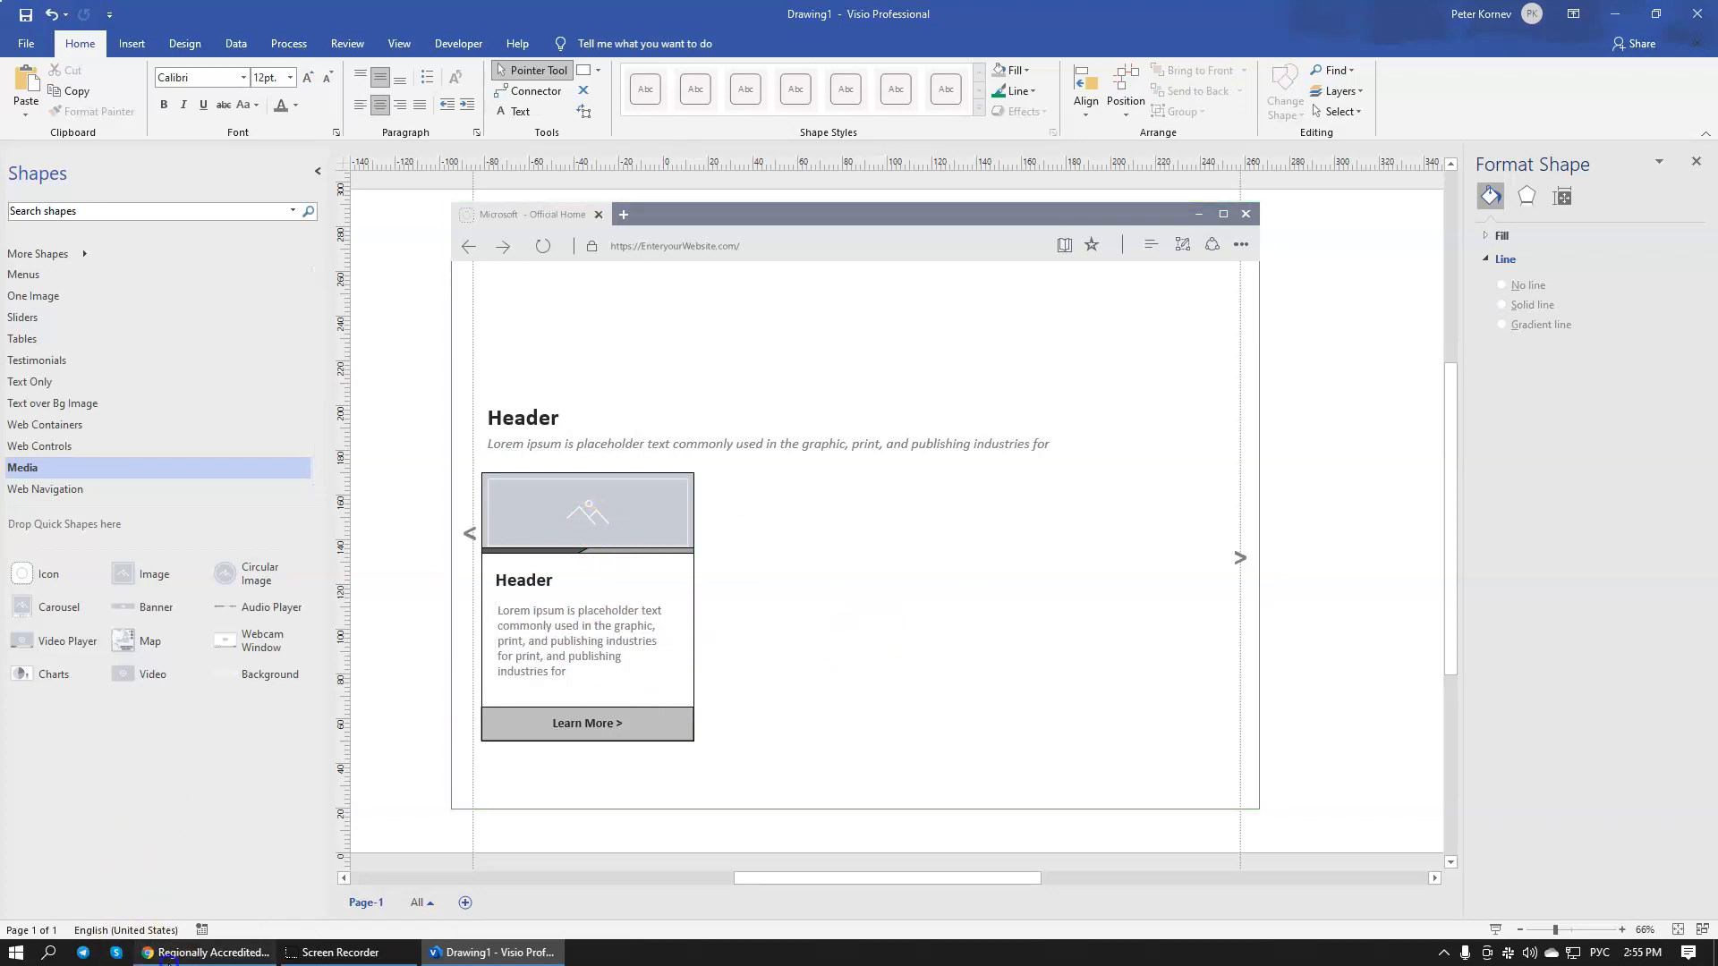
Step: Check the Areas of Study carousel in Chrome, return to Visio and move the "<" arrow down beside the card's heading
left_click(202, 952)
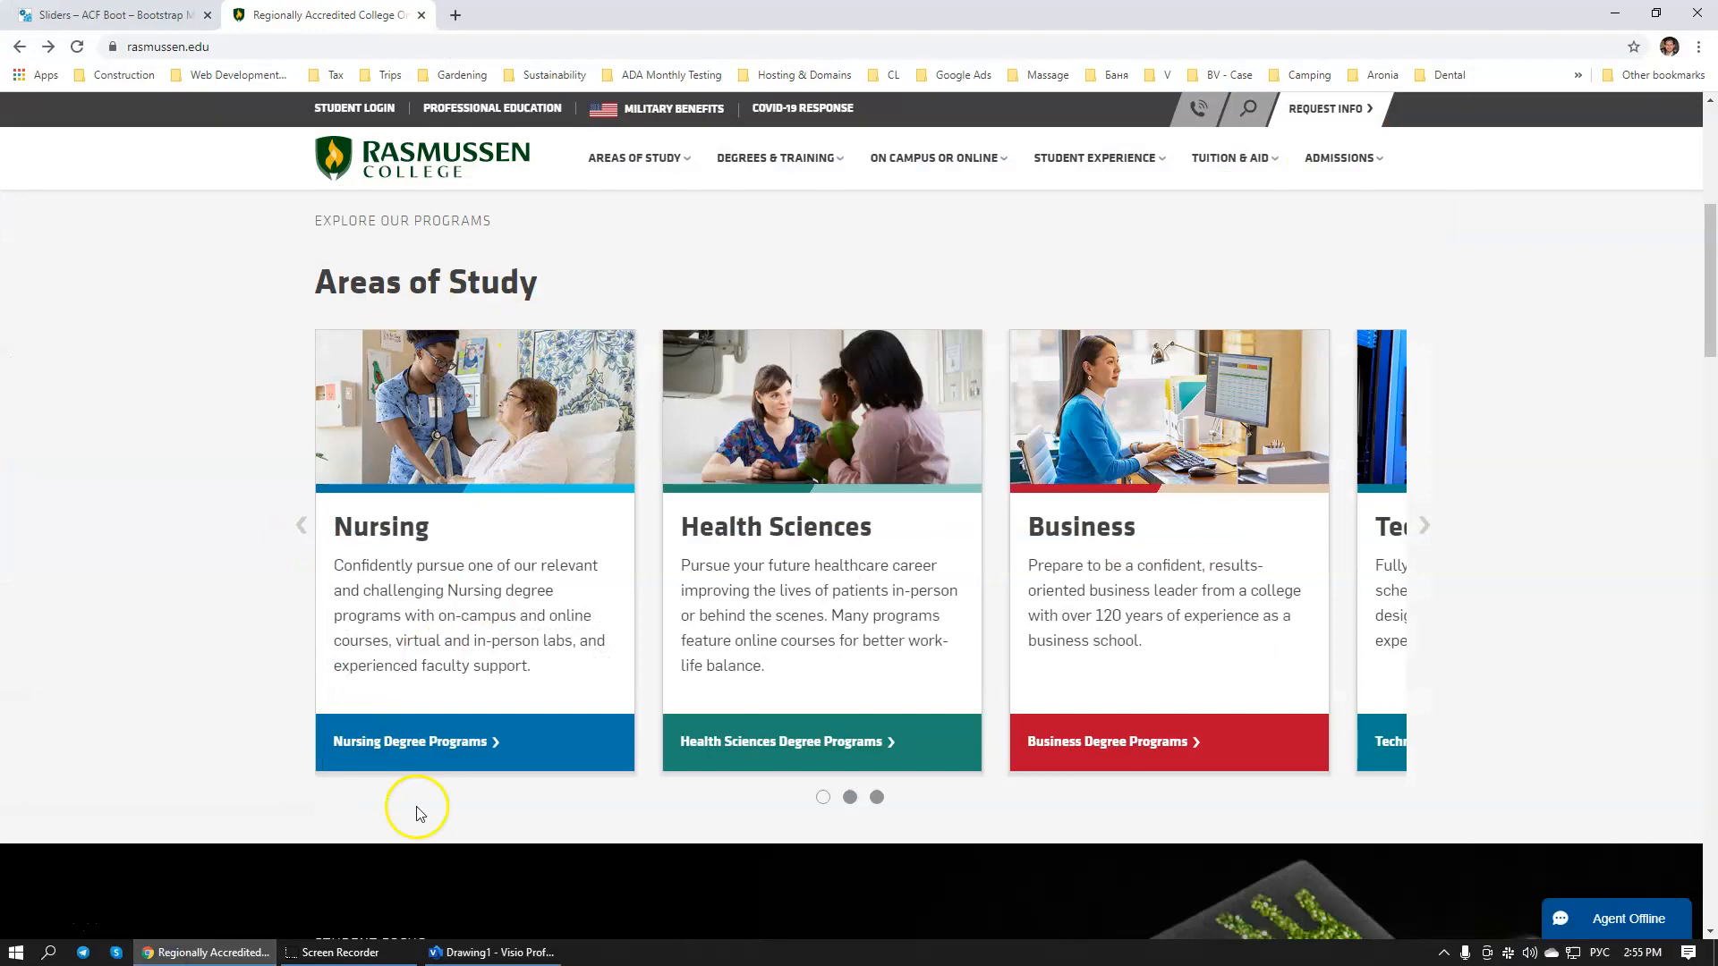
left_click(493, 953)
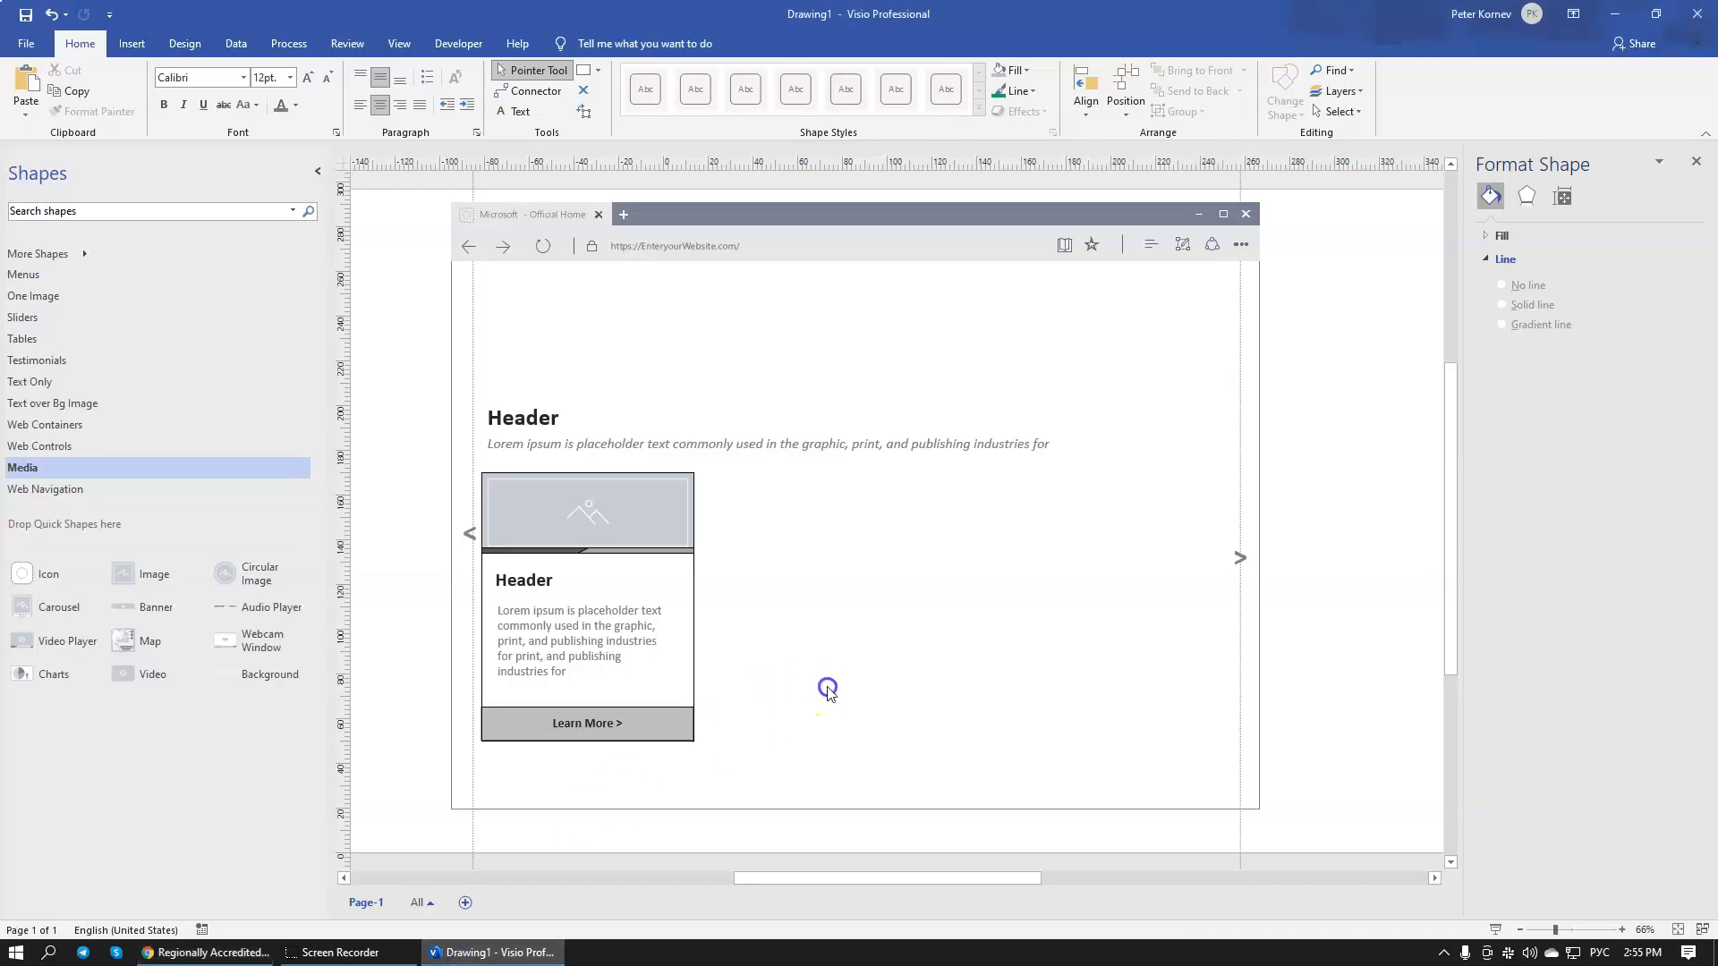
left_click(469, 535)
left_click_drag(467, 584, 468, 585)
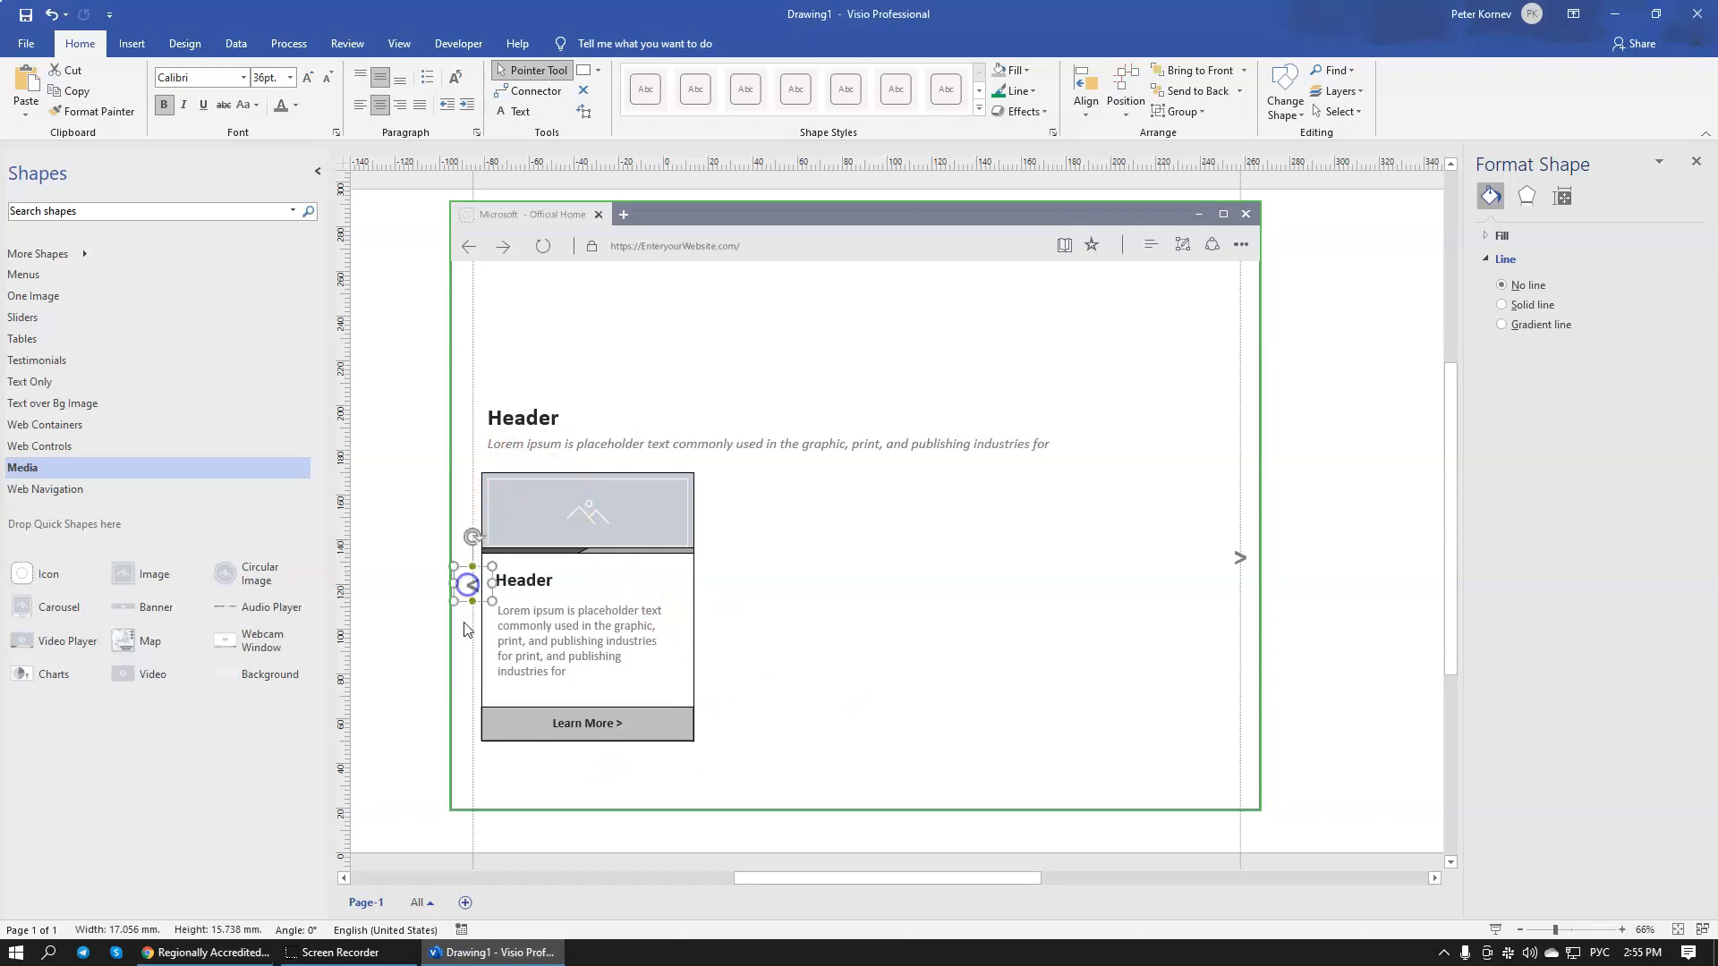
left_click(904, 616)
Step: Duplicate all of the card's elements twice and place the copies in an evenly spaced row beside the original card
left_click_drag(725, 466, 468, 774)
key("ctrl+d")
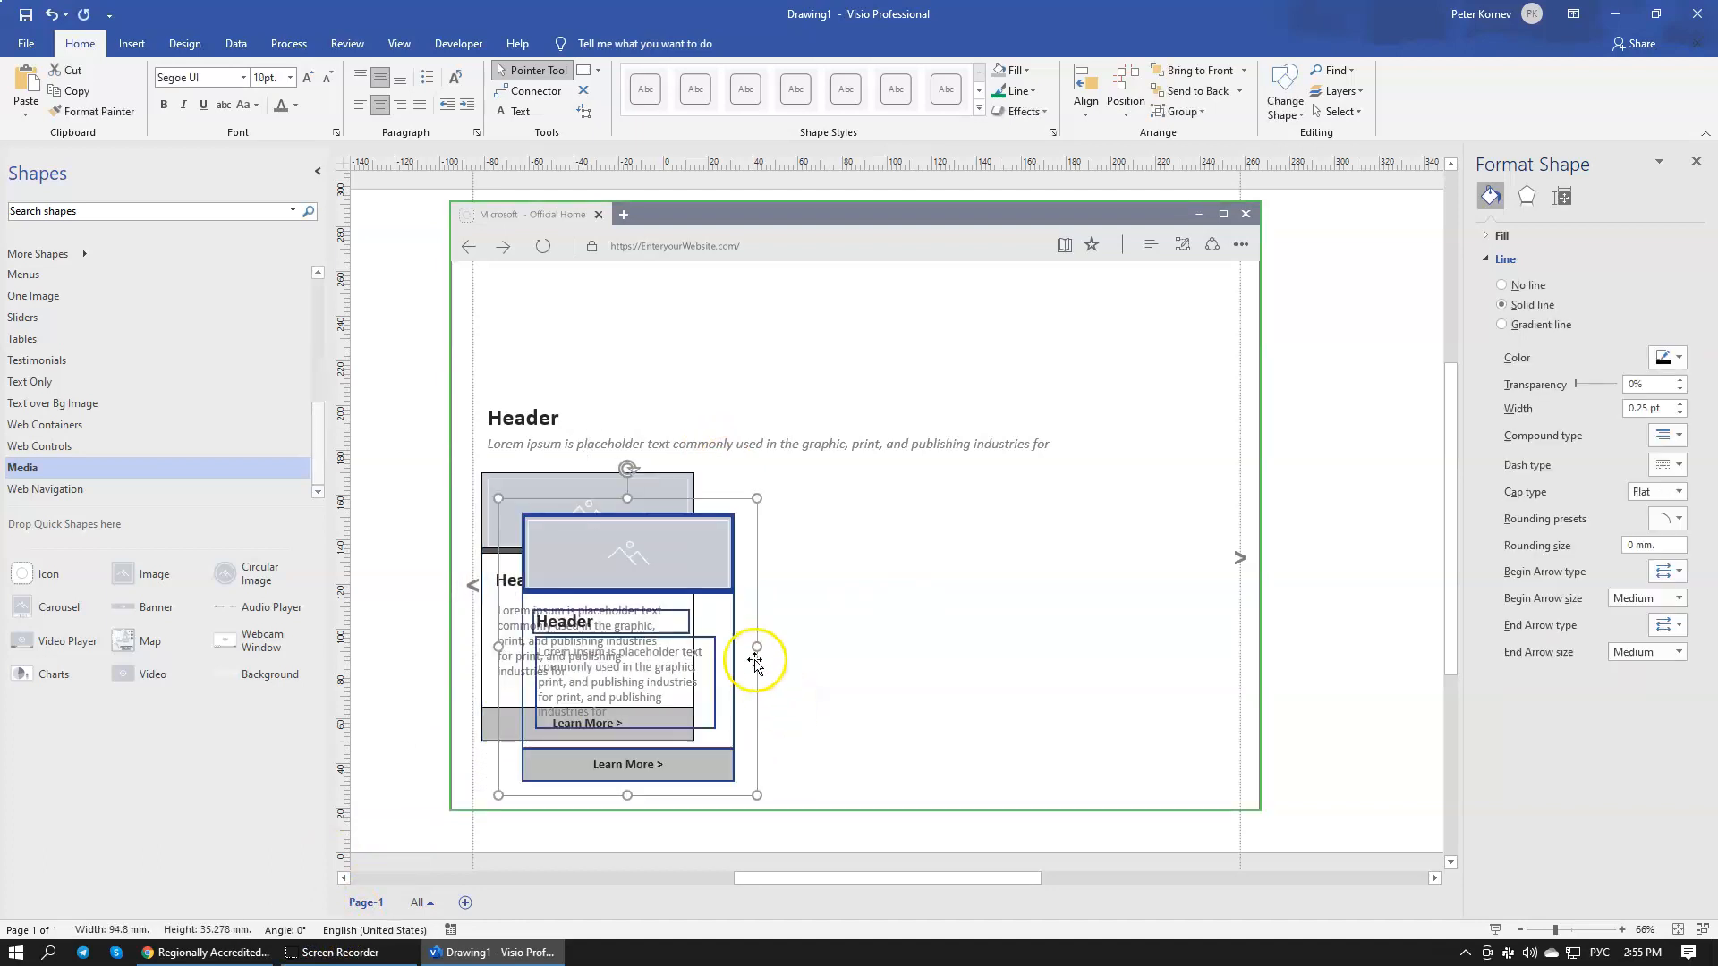
left_click_drag(683, 571, 906, 528)
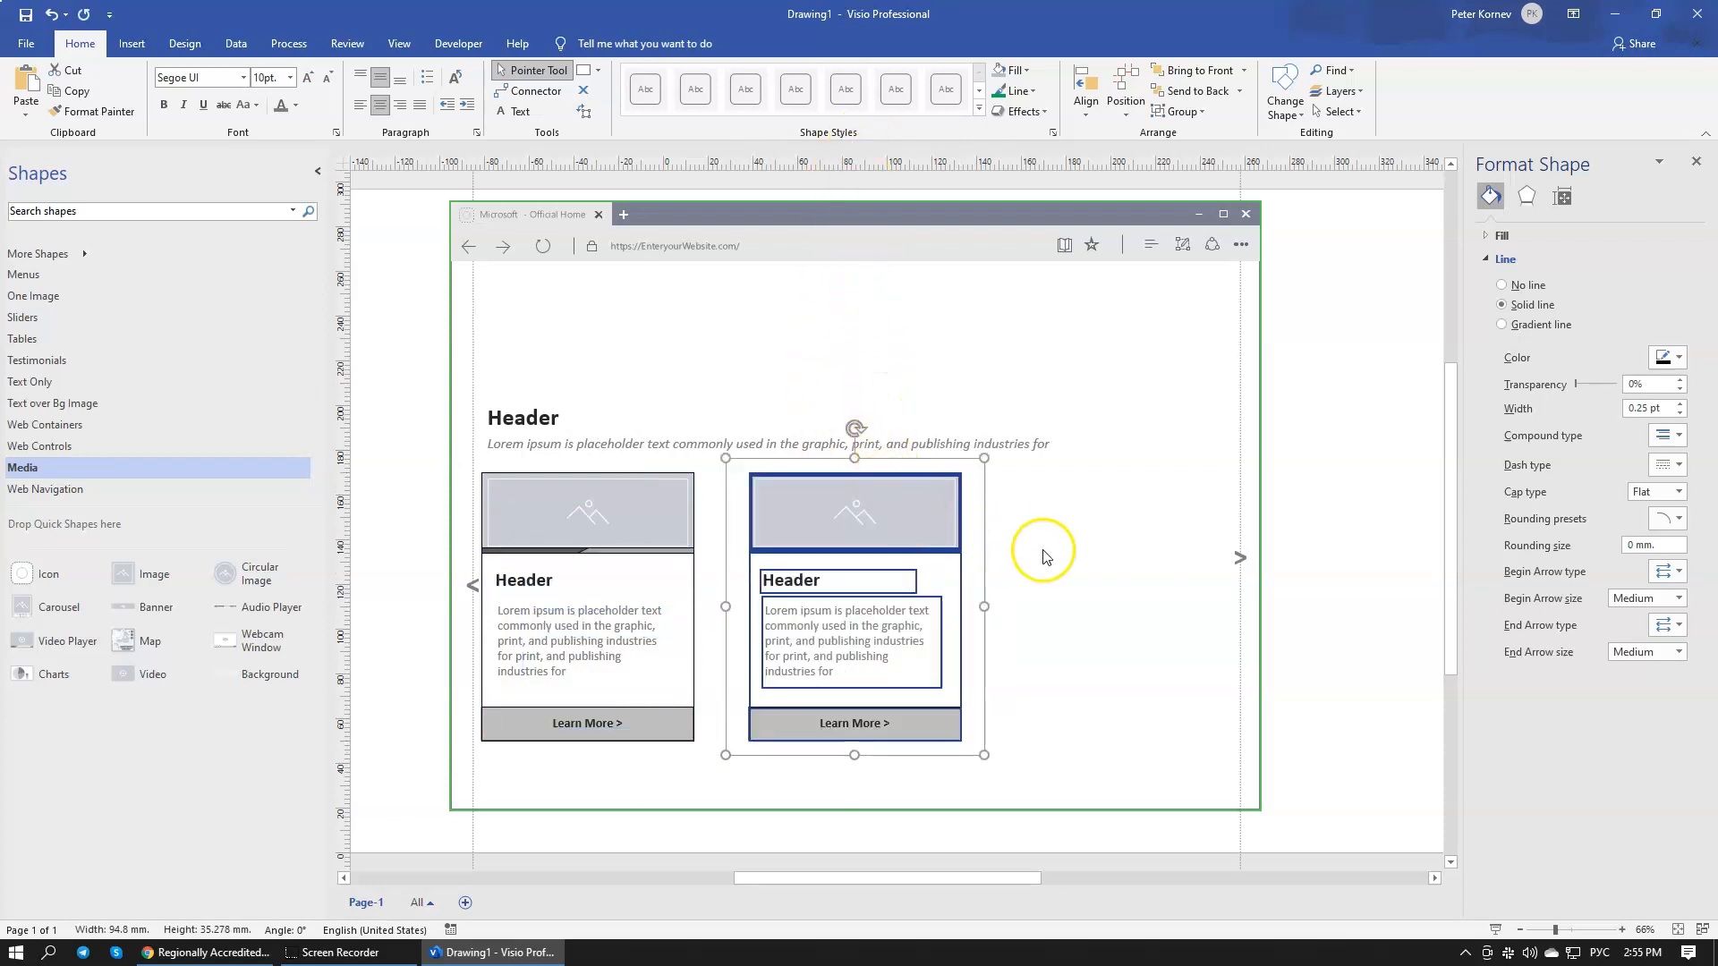
key("ctrl+d")
left_click_drag(906, 559, 1135, 523)
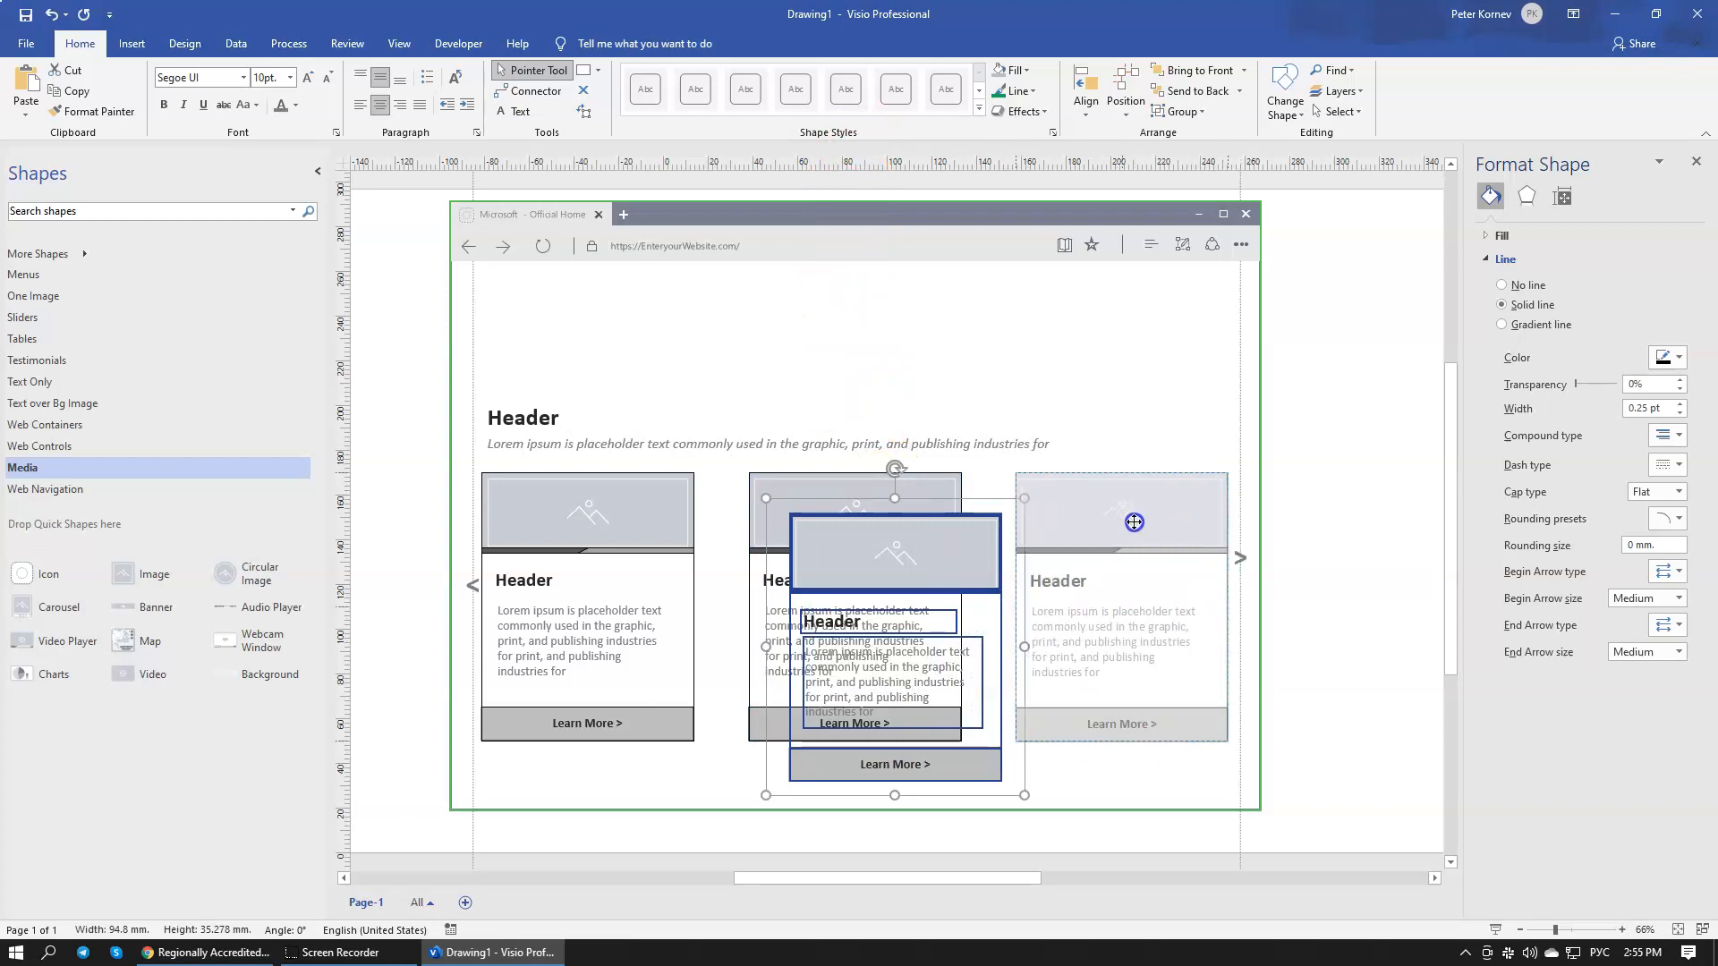
left_click_drag(1136, 522, 1136, 523)
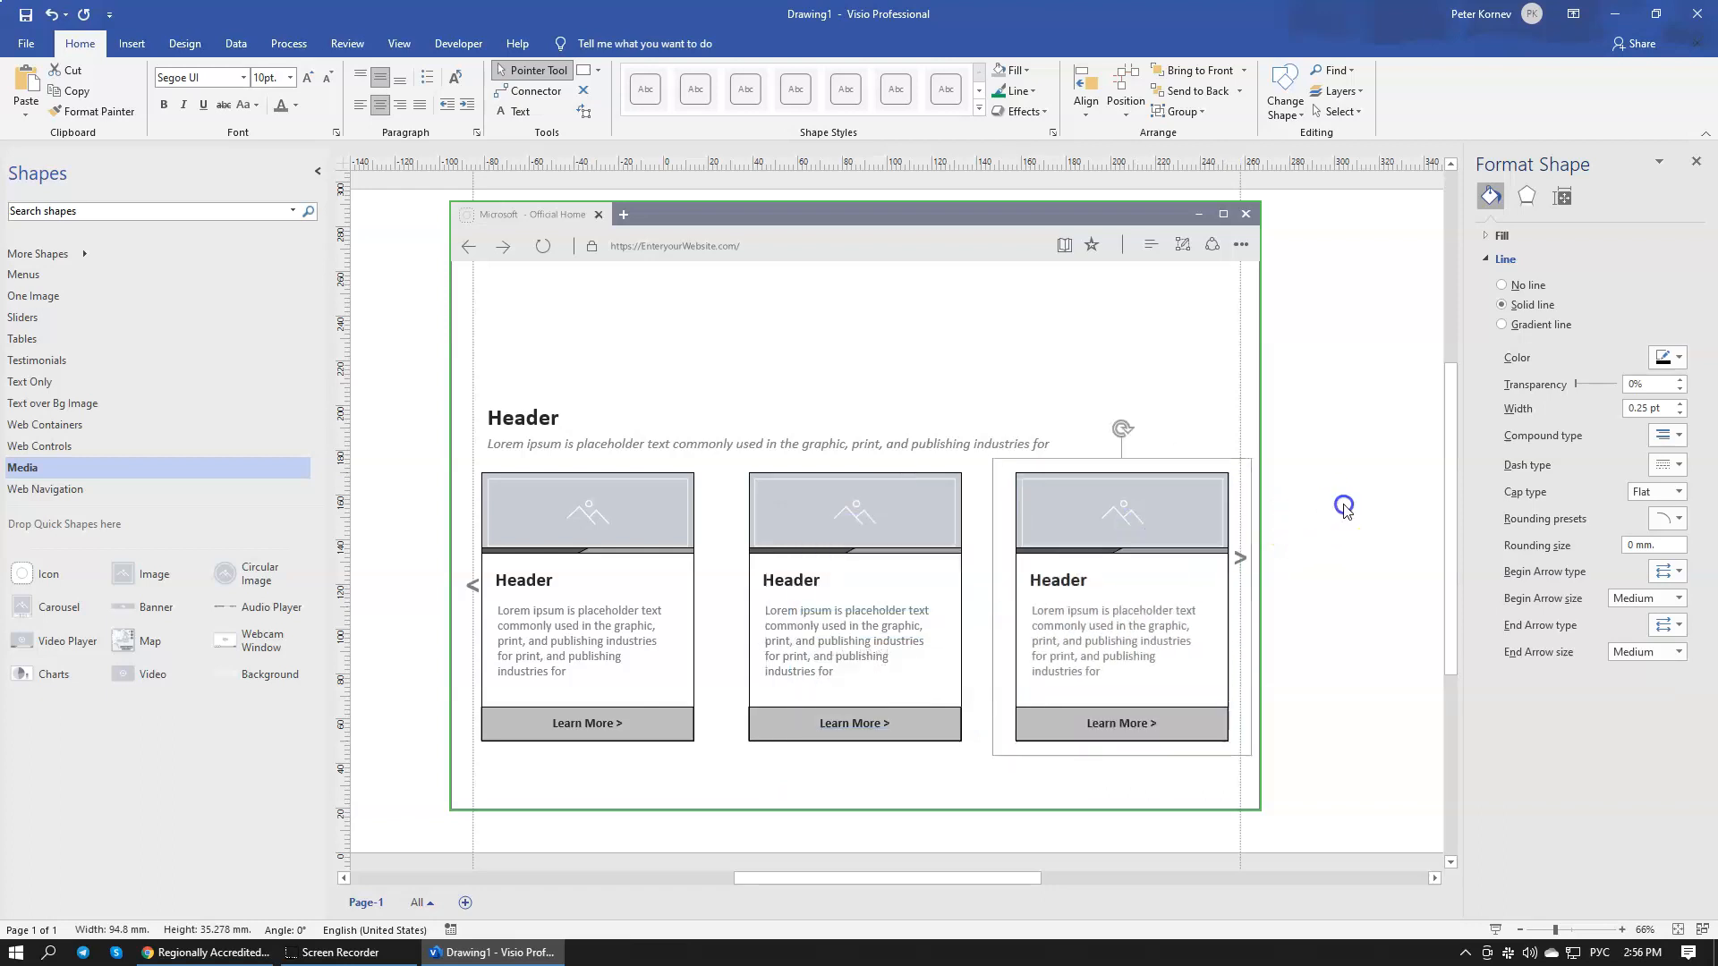
Step: Move the ">" navigation arrow outside the browser frame's right edge and select the third card's elements
left_click(1246, 557)
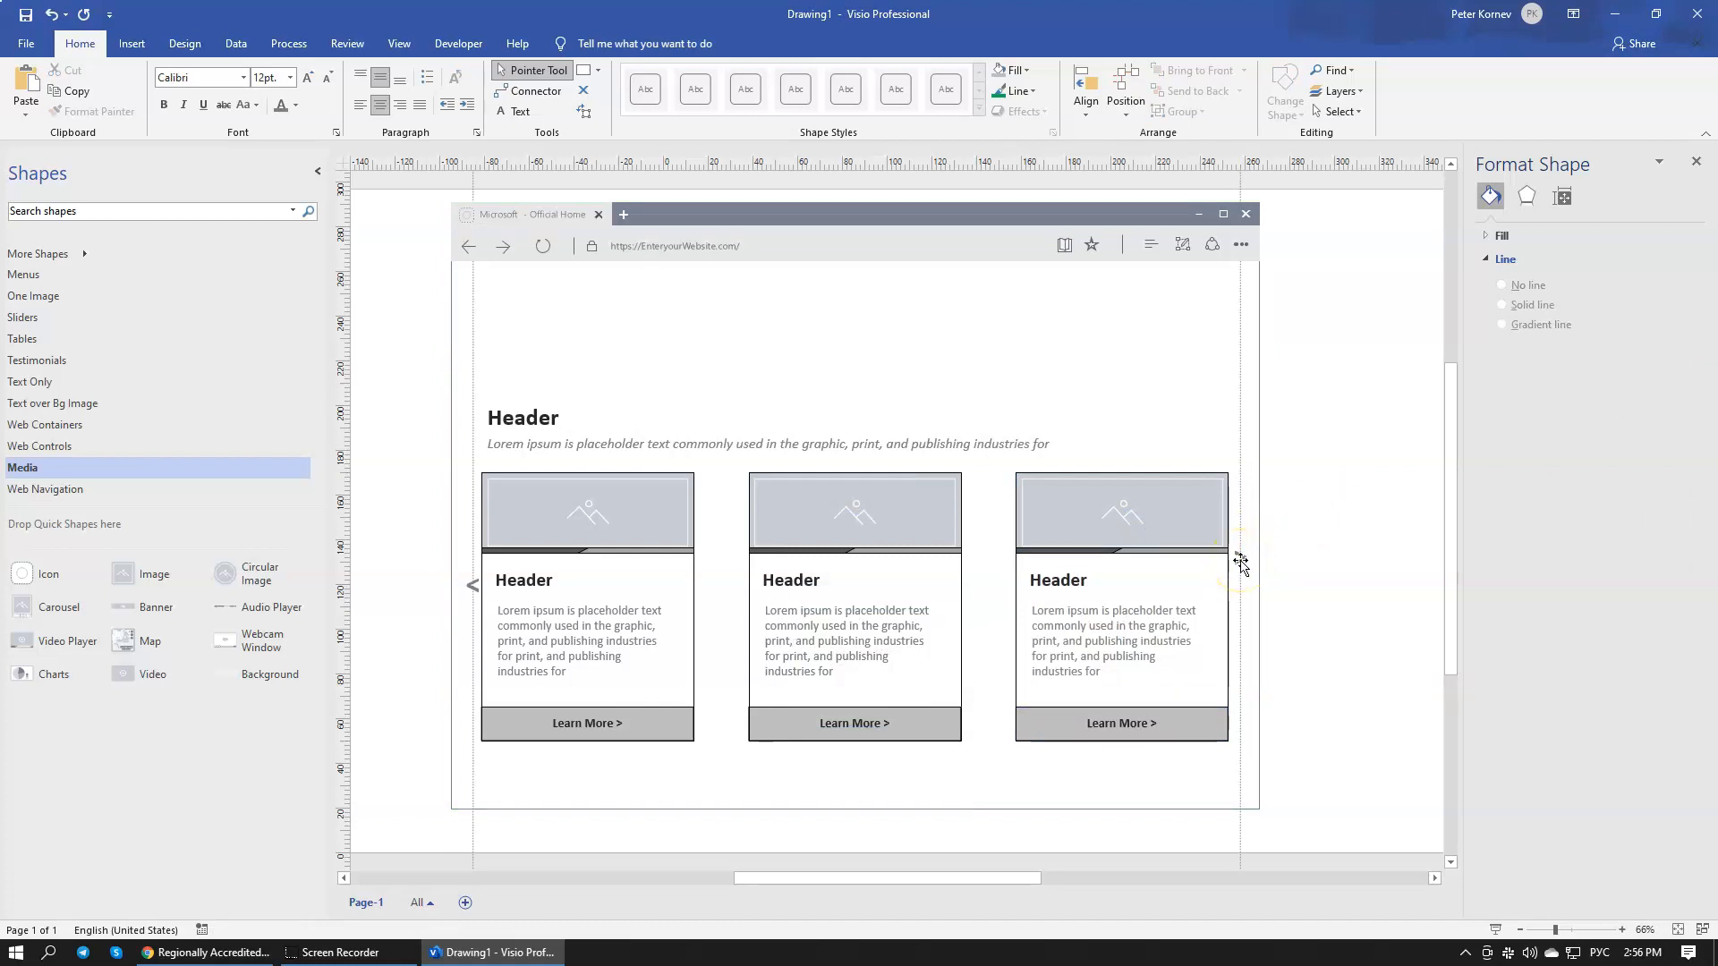
left_click_drag(1242, 562, 1314, 566)
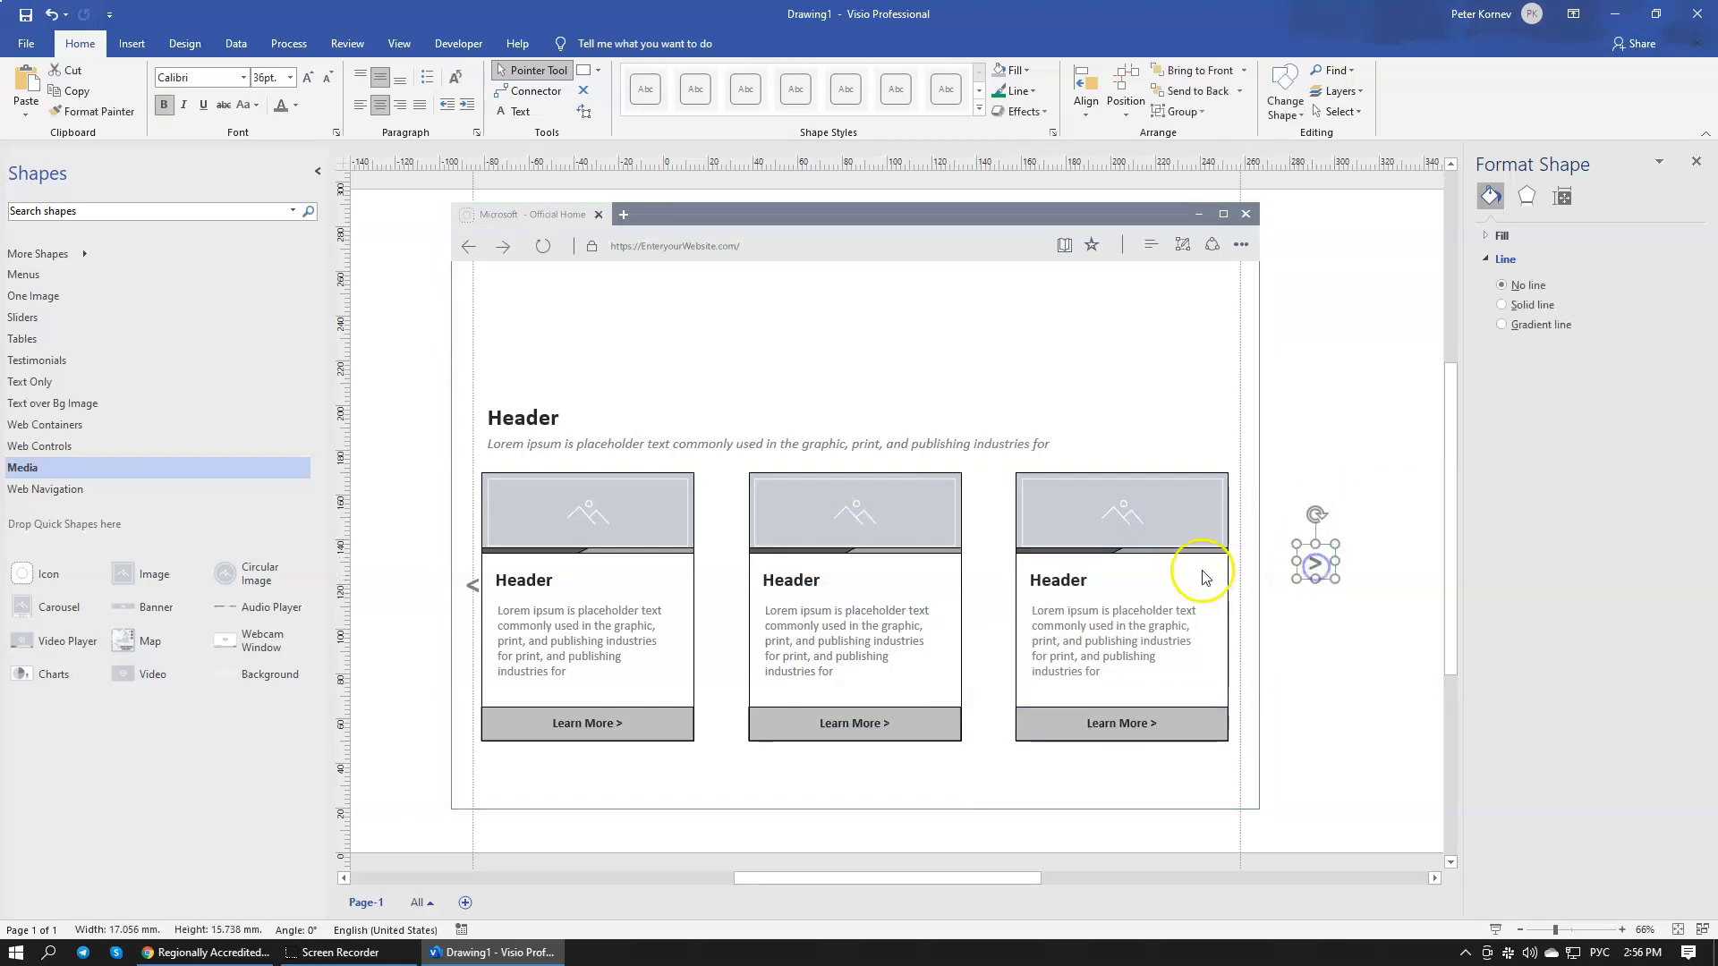
left_click(1194, 510)
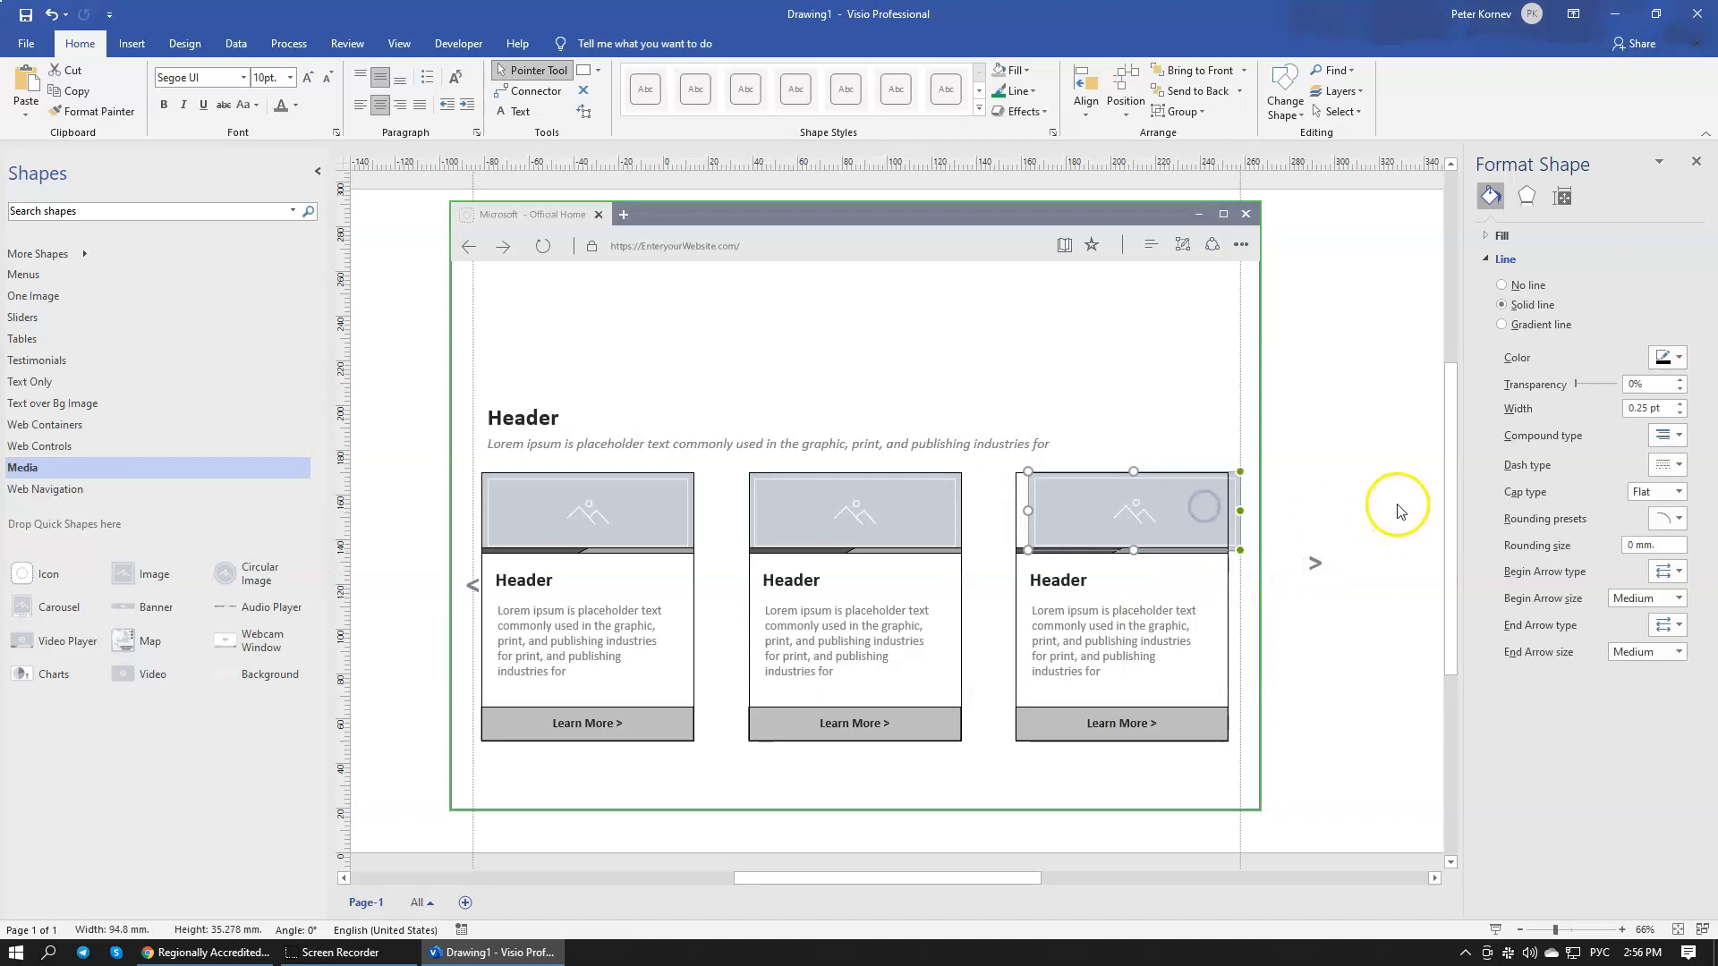
left_click(1316, 456)
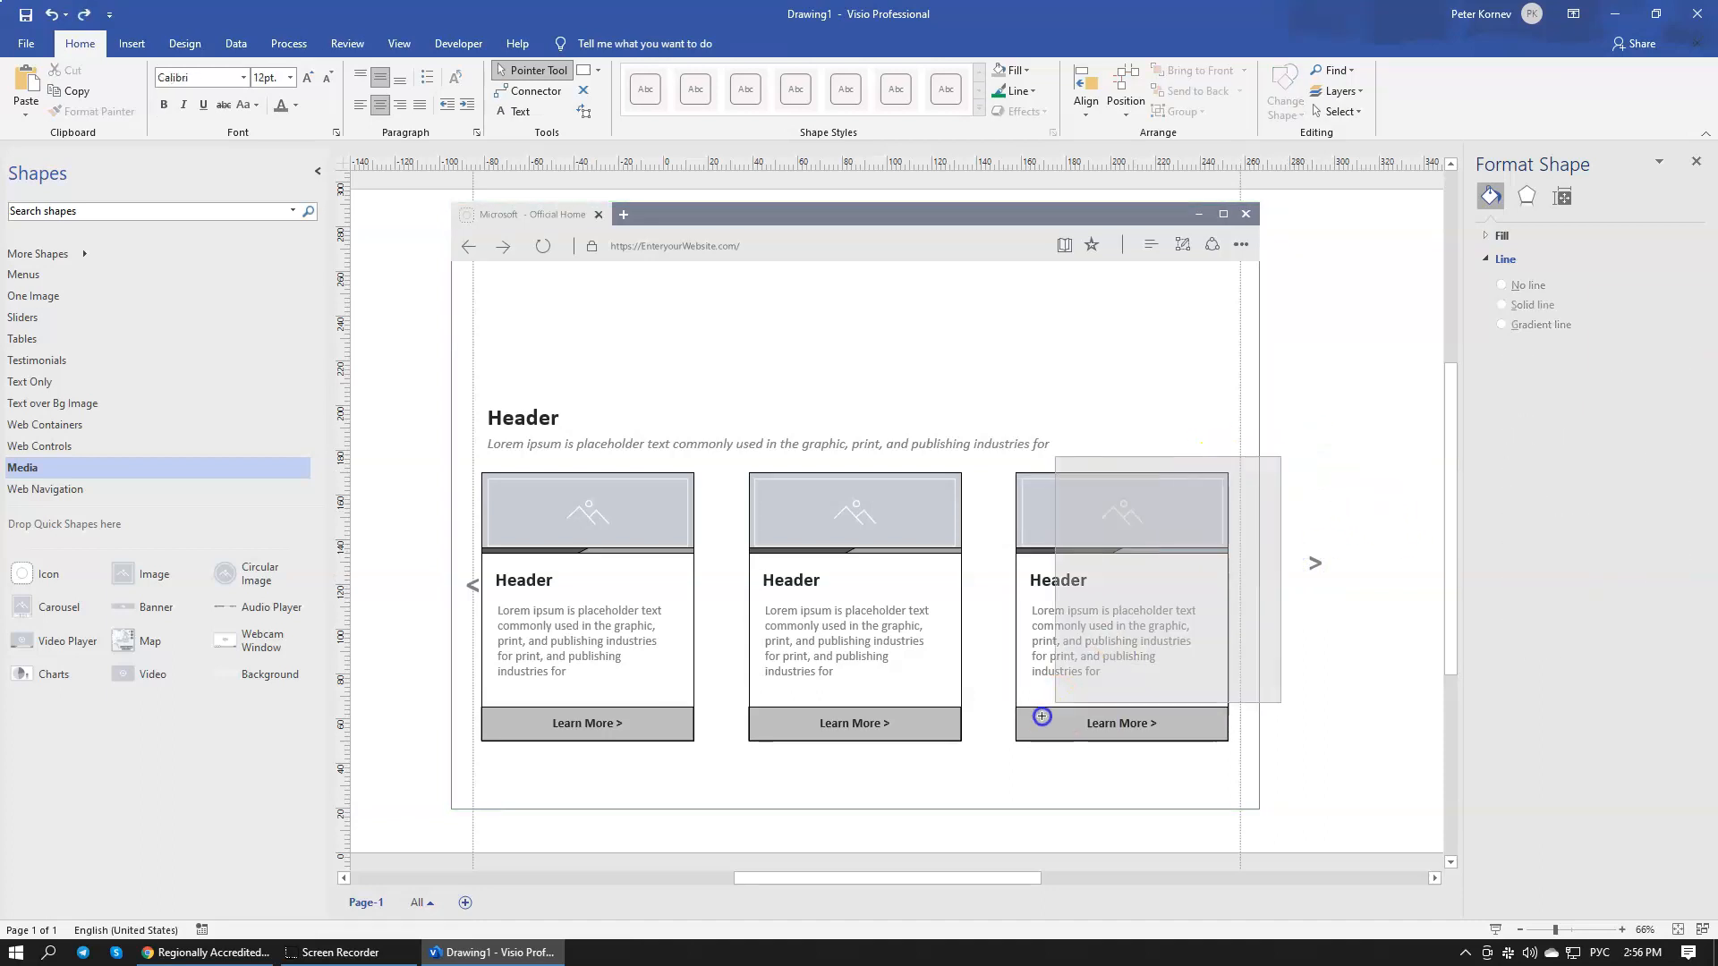